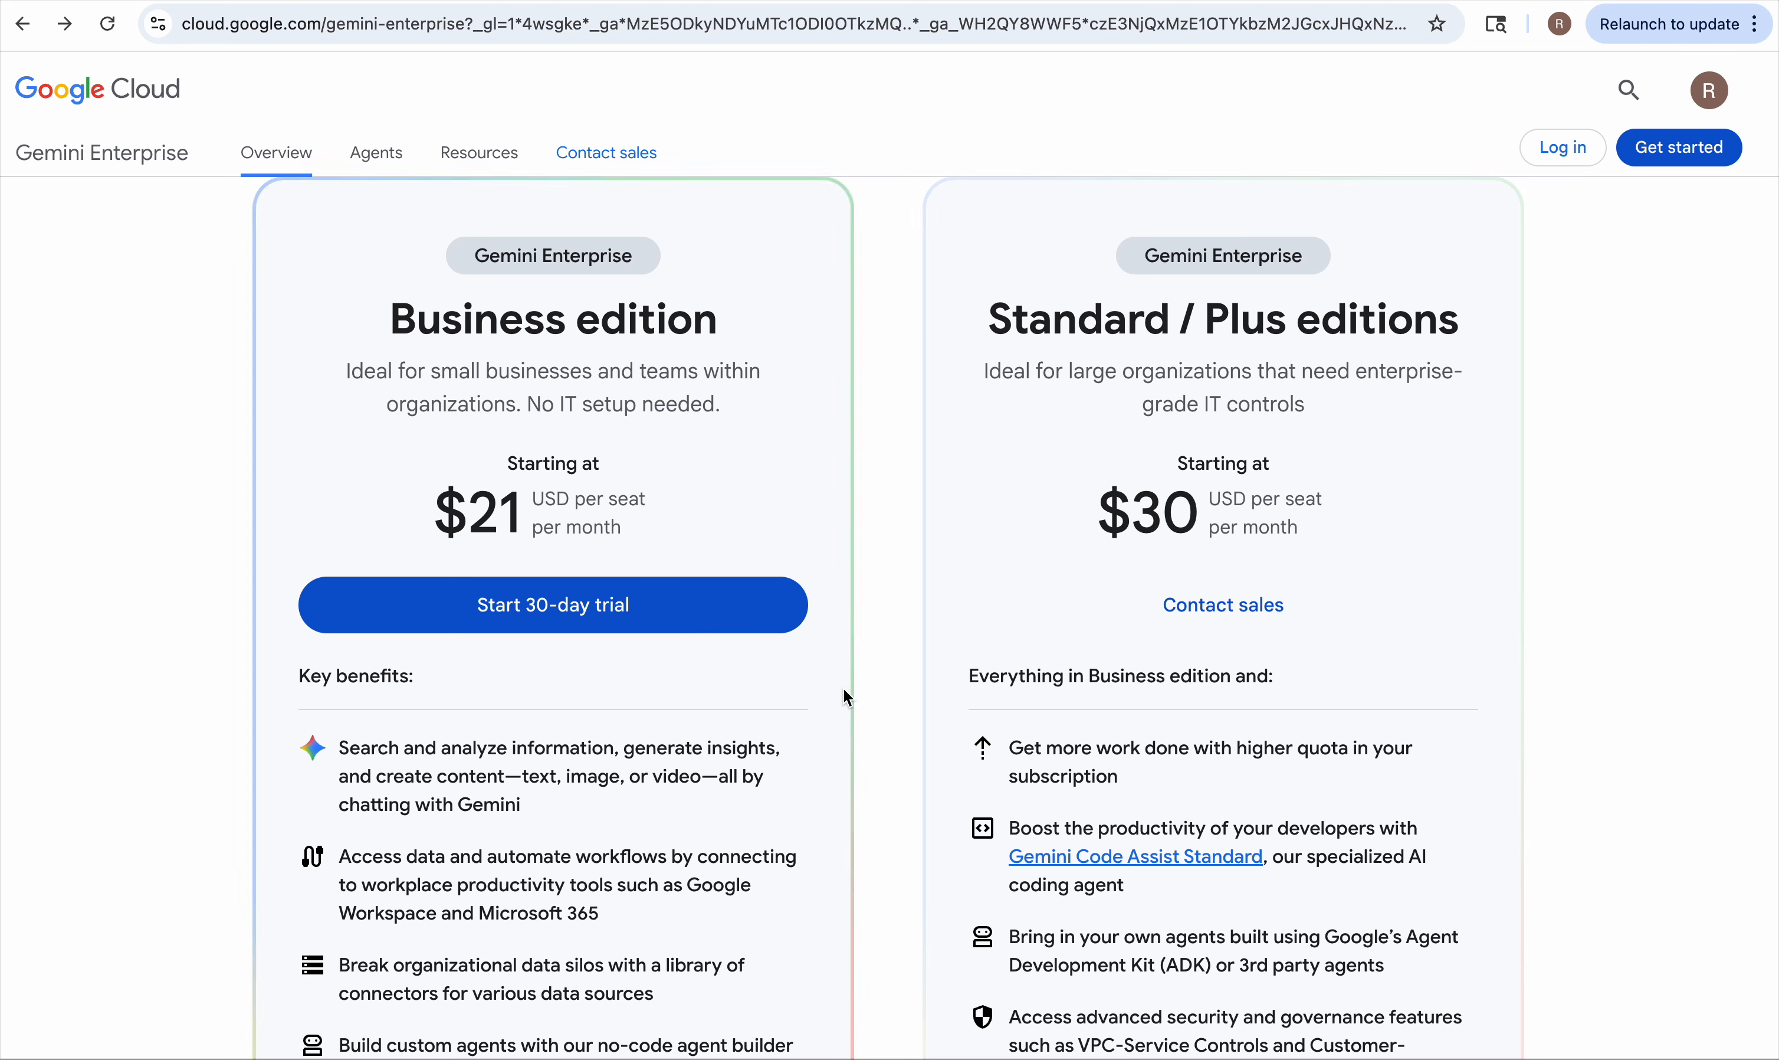
Step: Compare the pricing and listed benefits of the Gemini Enterprise Business edition with those of the Standard / Plus editions
scroll(832, 693, down, 2)
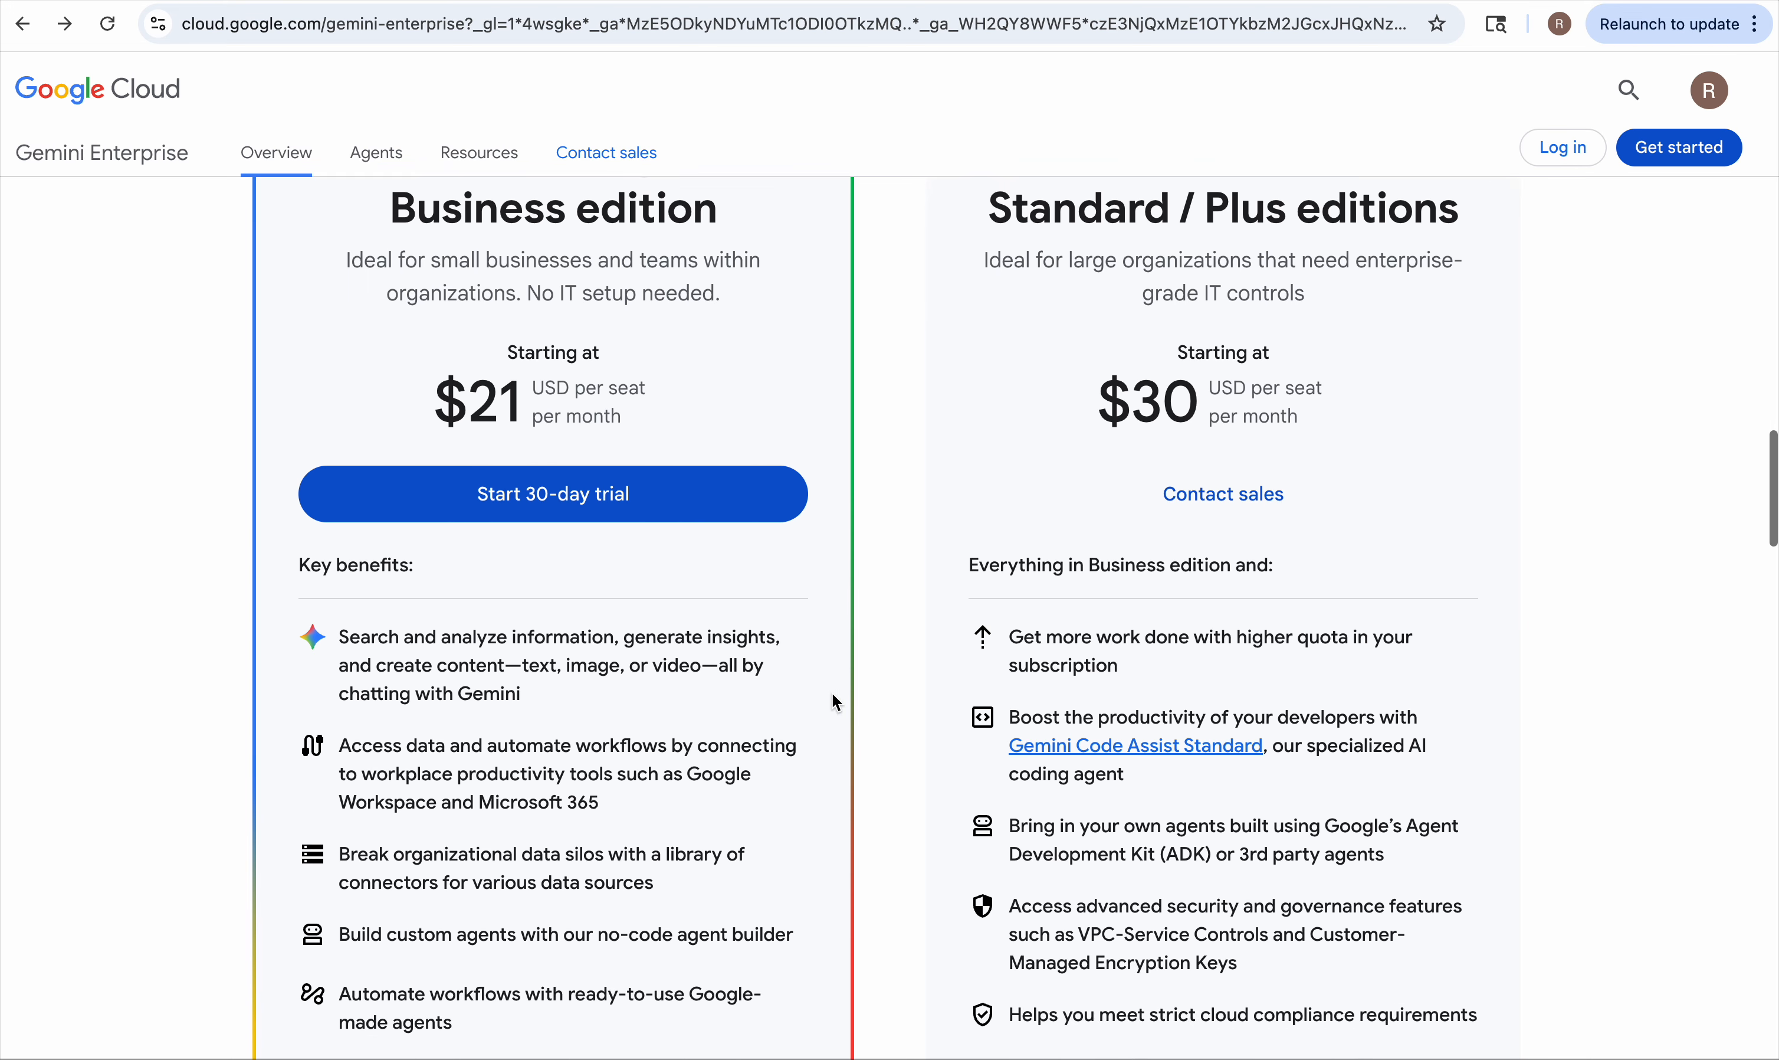
scroll(832, 694, down, 3)
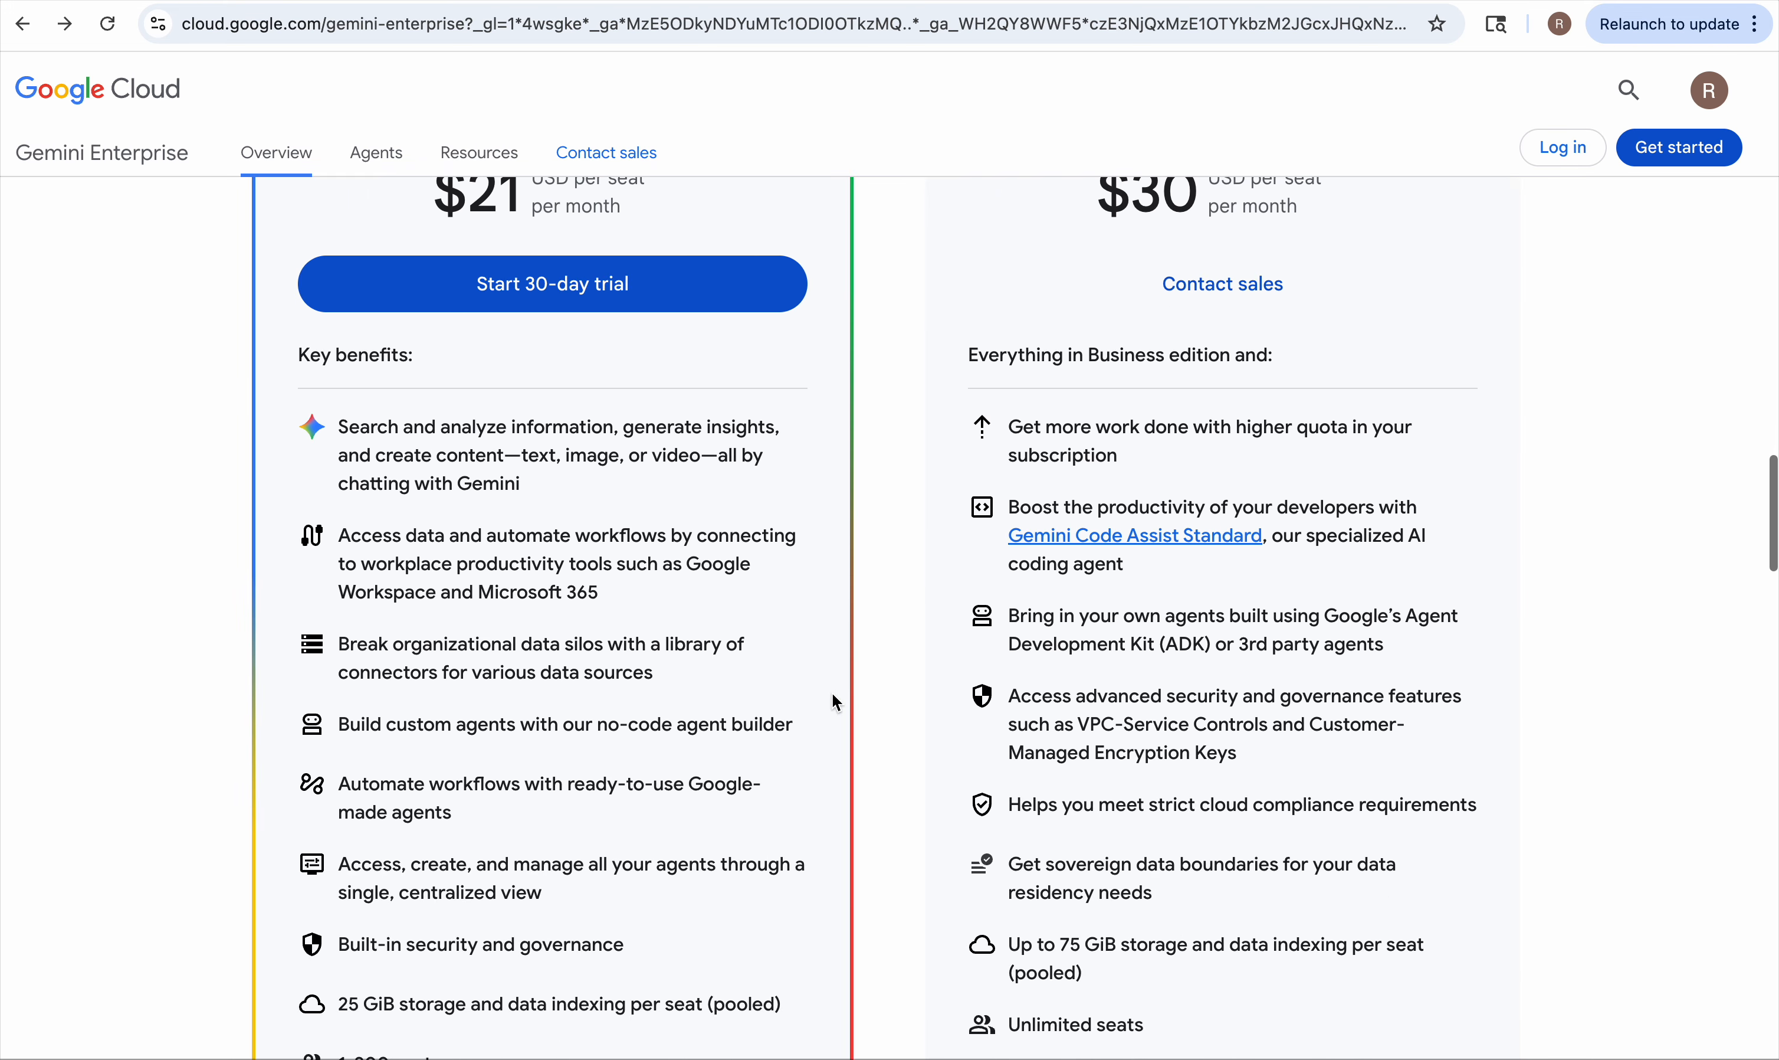
scroll(833, 694, down, 1)
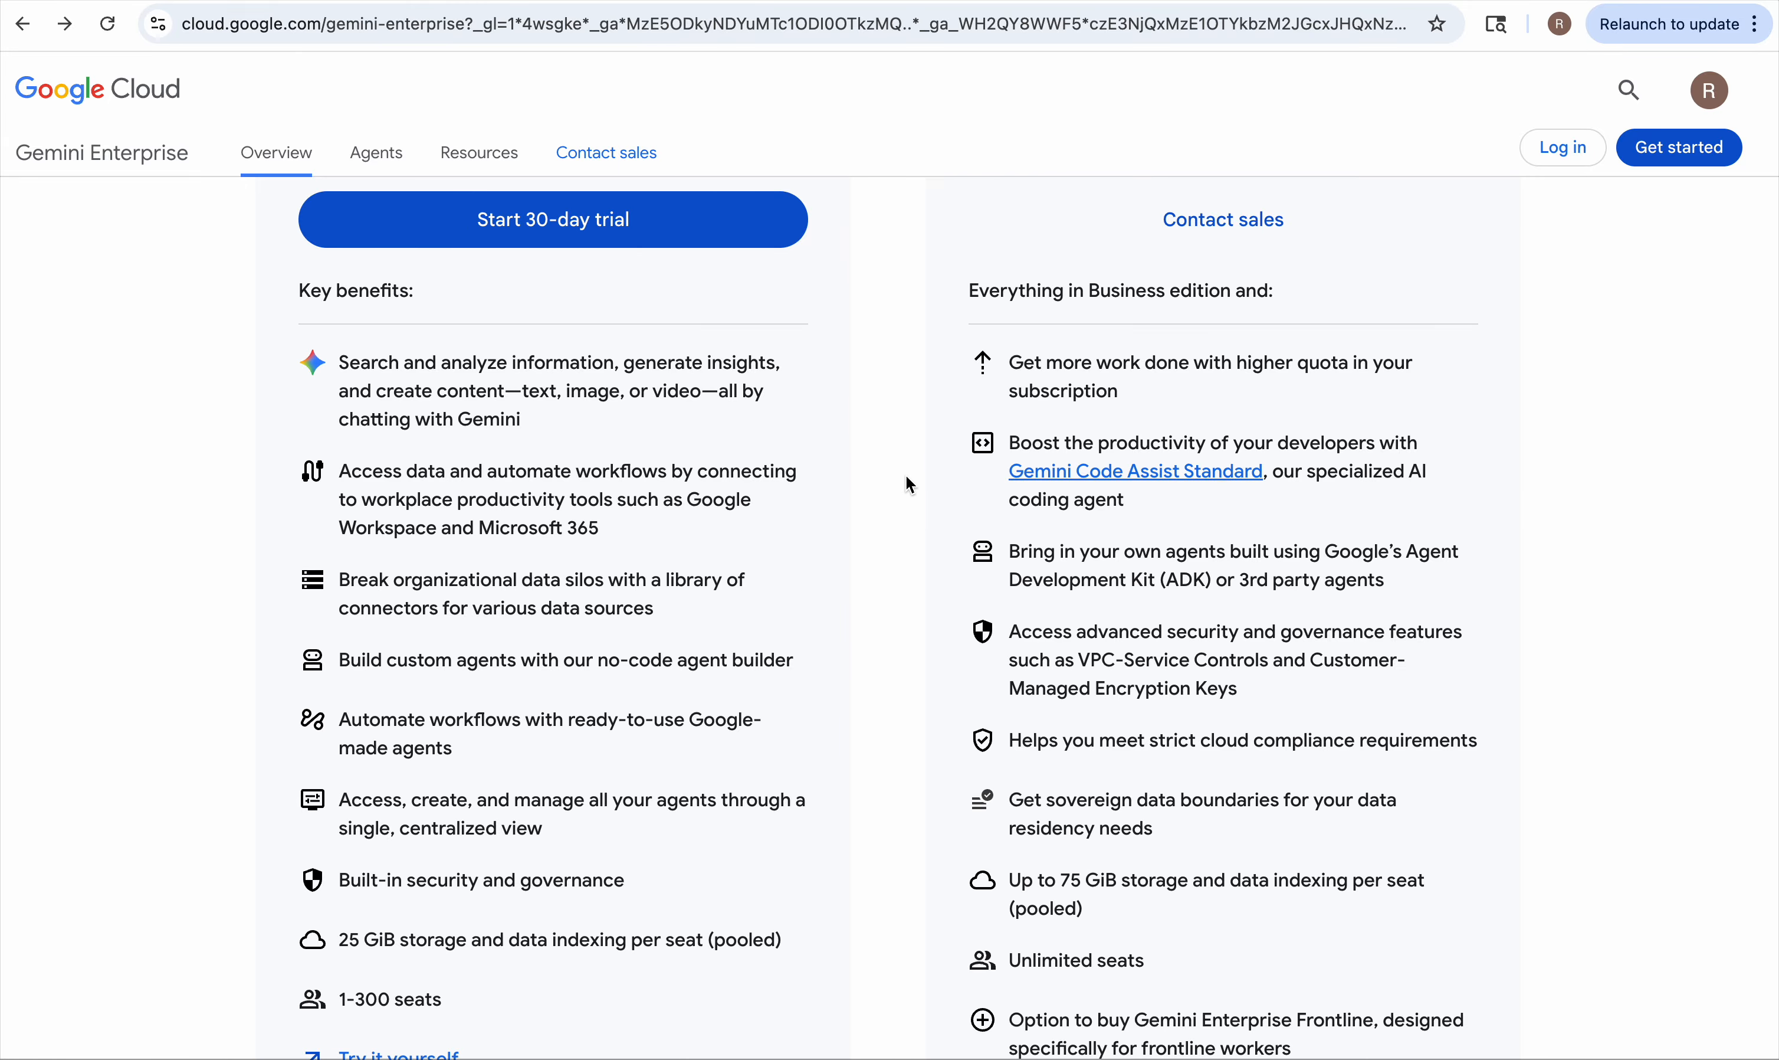
scroll(905, 472, up, 2)
scroll(905, 472, up, 3)
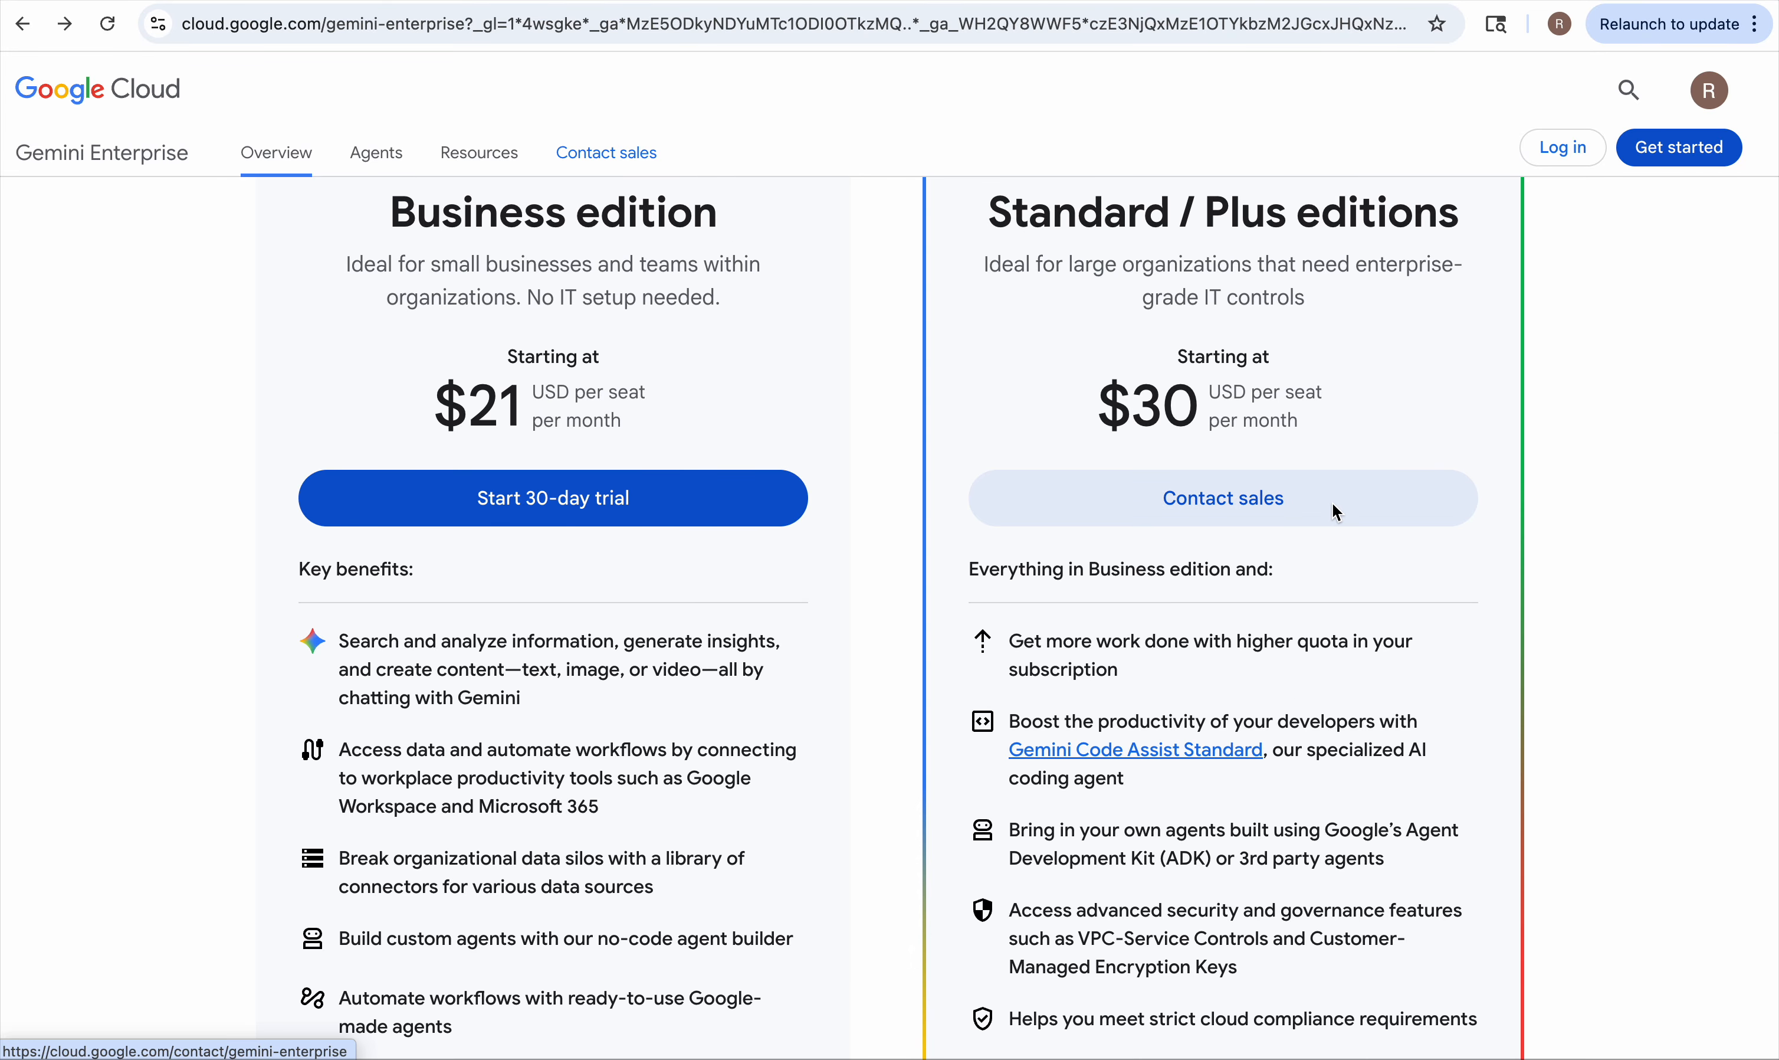
scroll(1333, 503, down, 3)
scroll(1333, 504, down, 2)
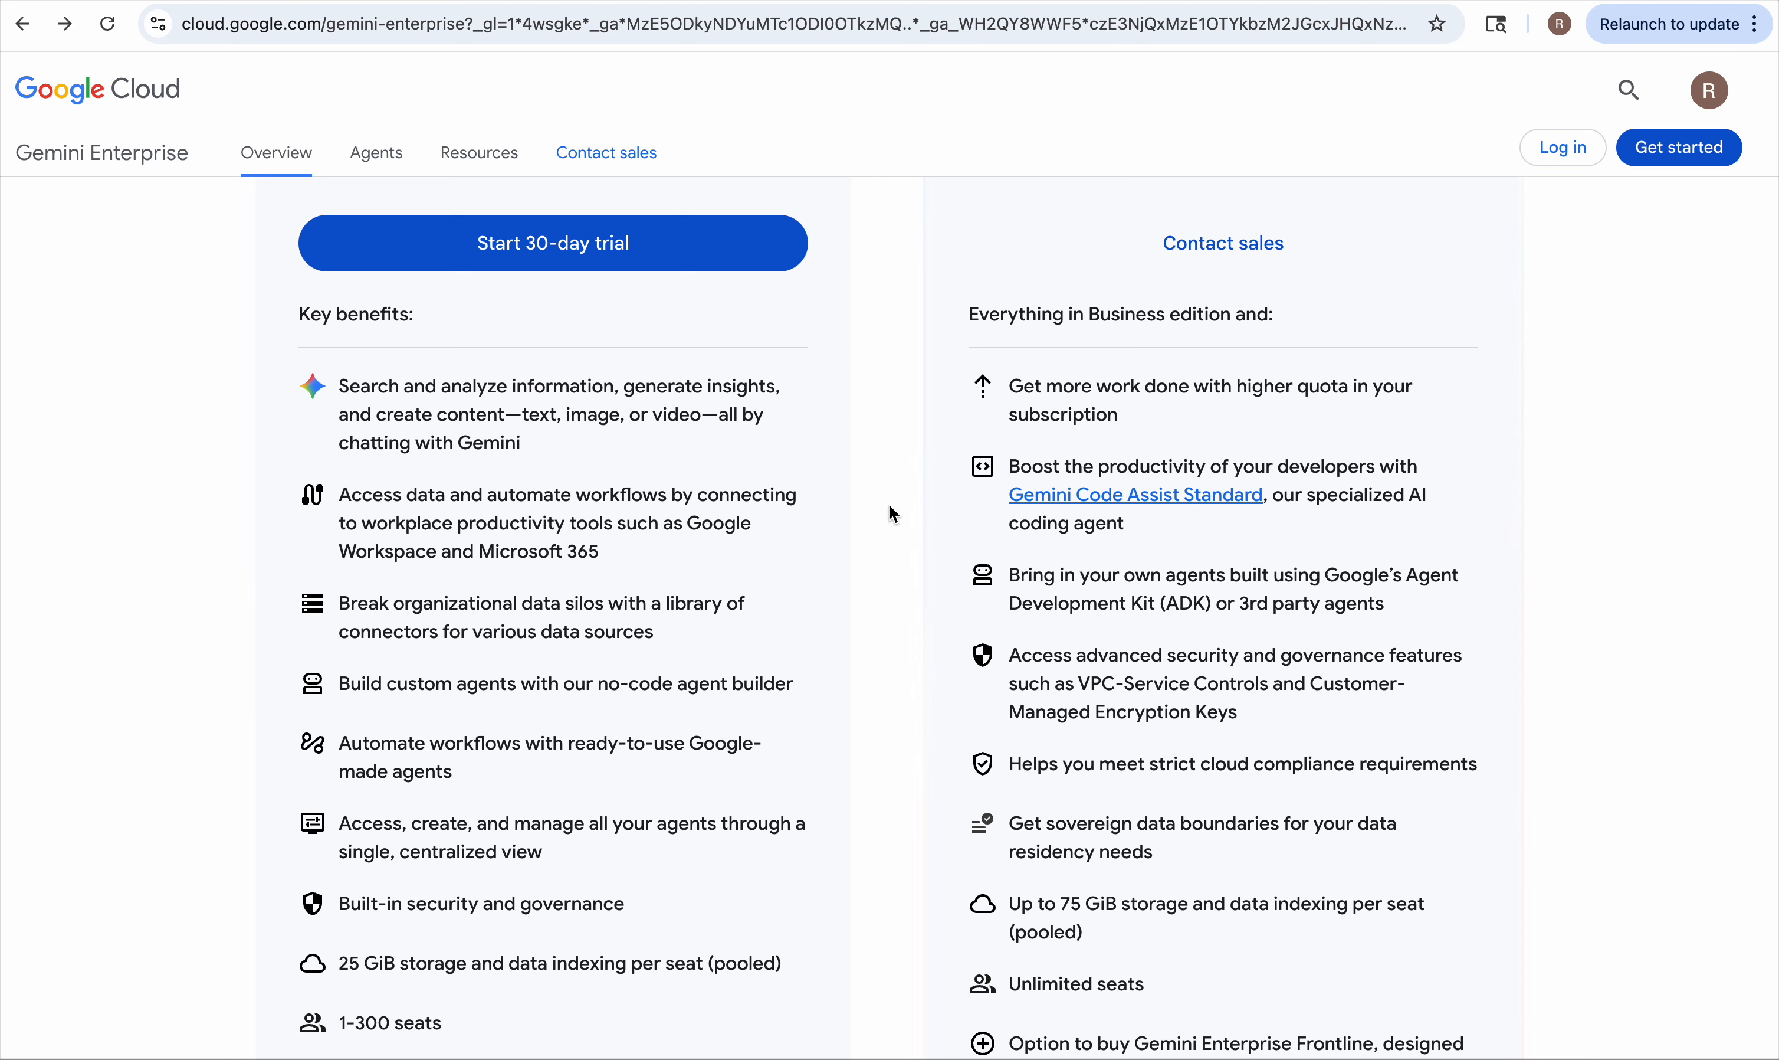
scroll(893, 509, up, 2)
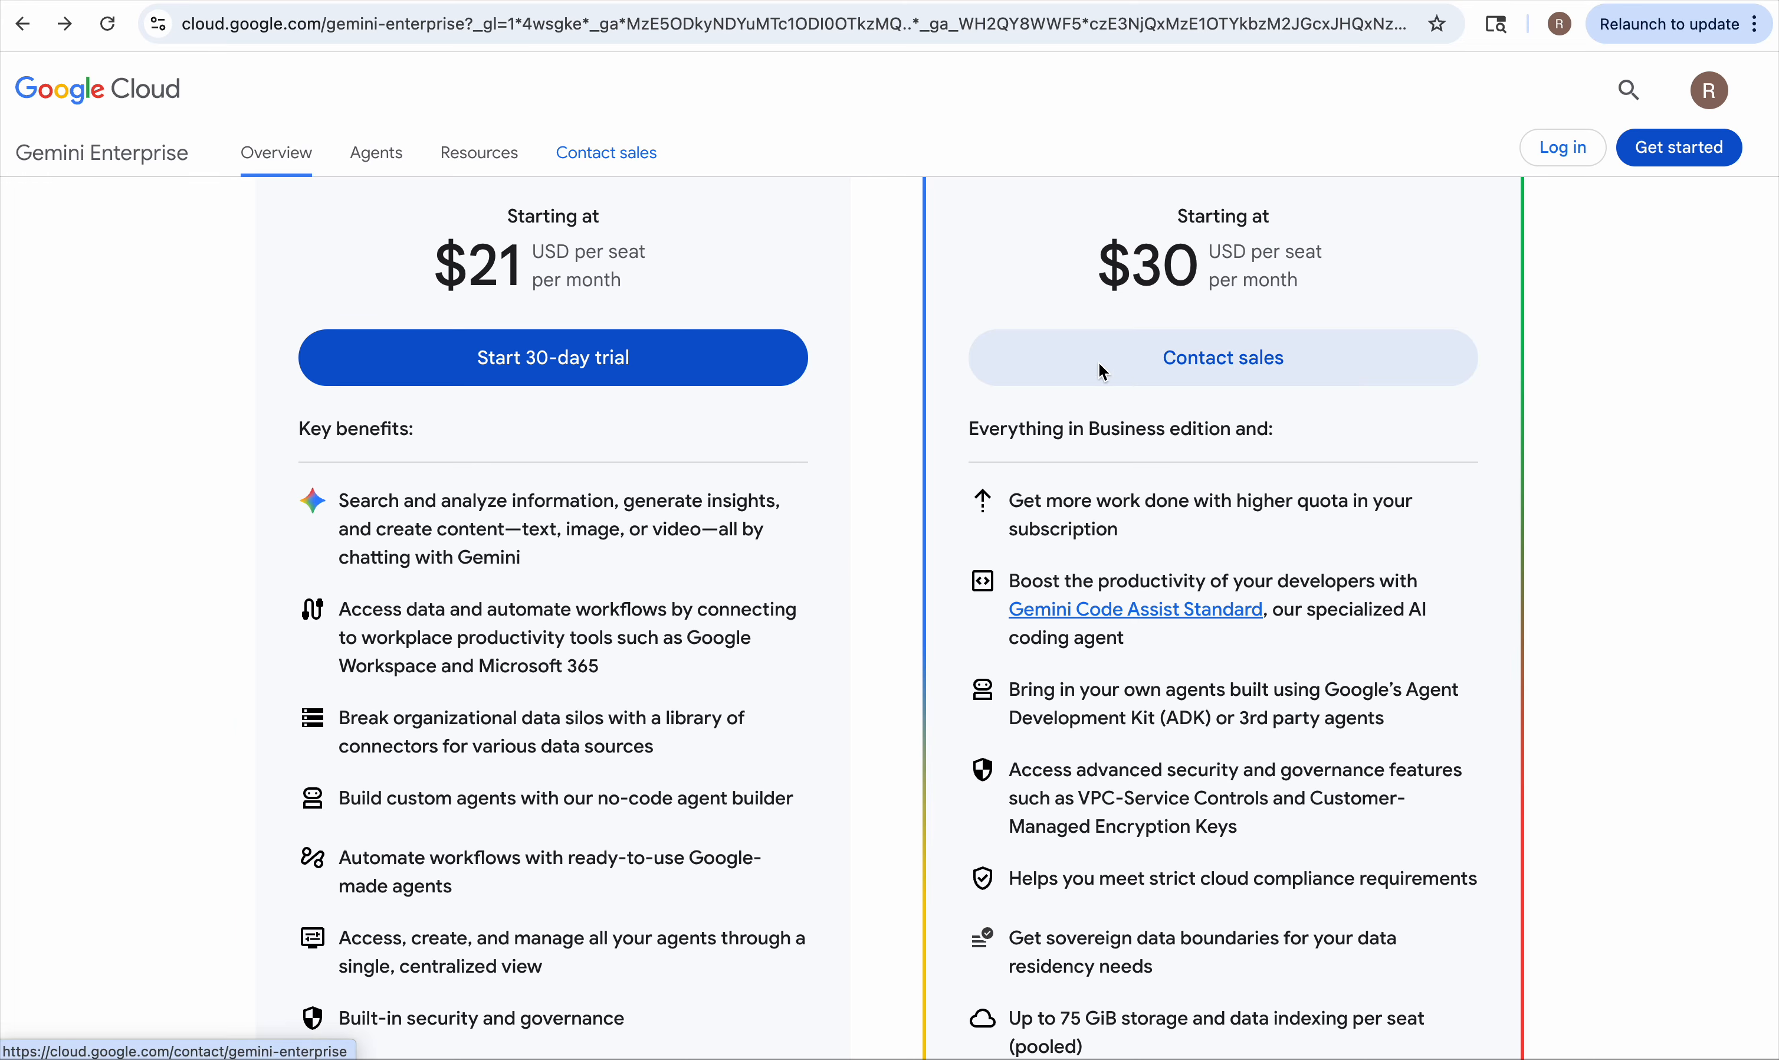
scroll(912, 451, up, 5)
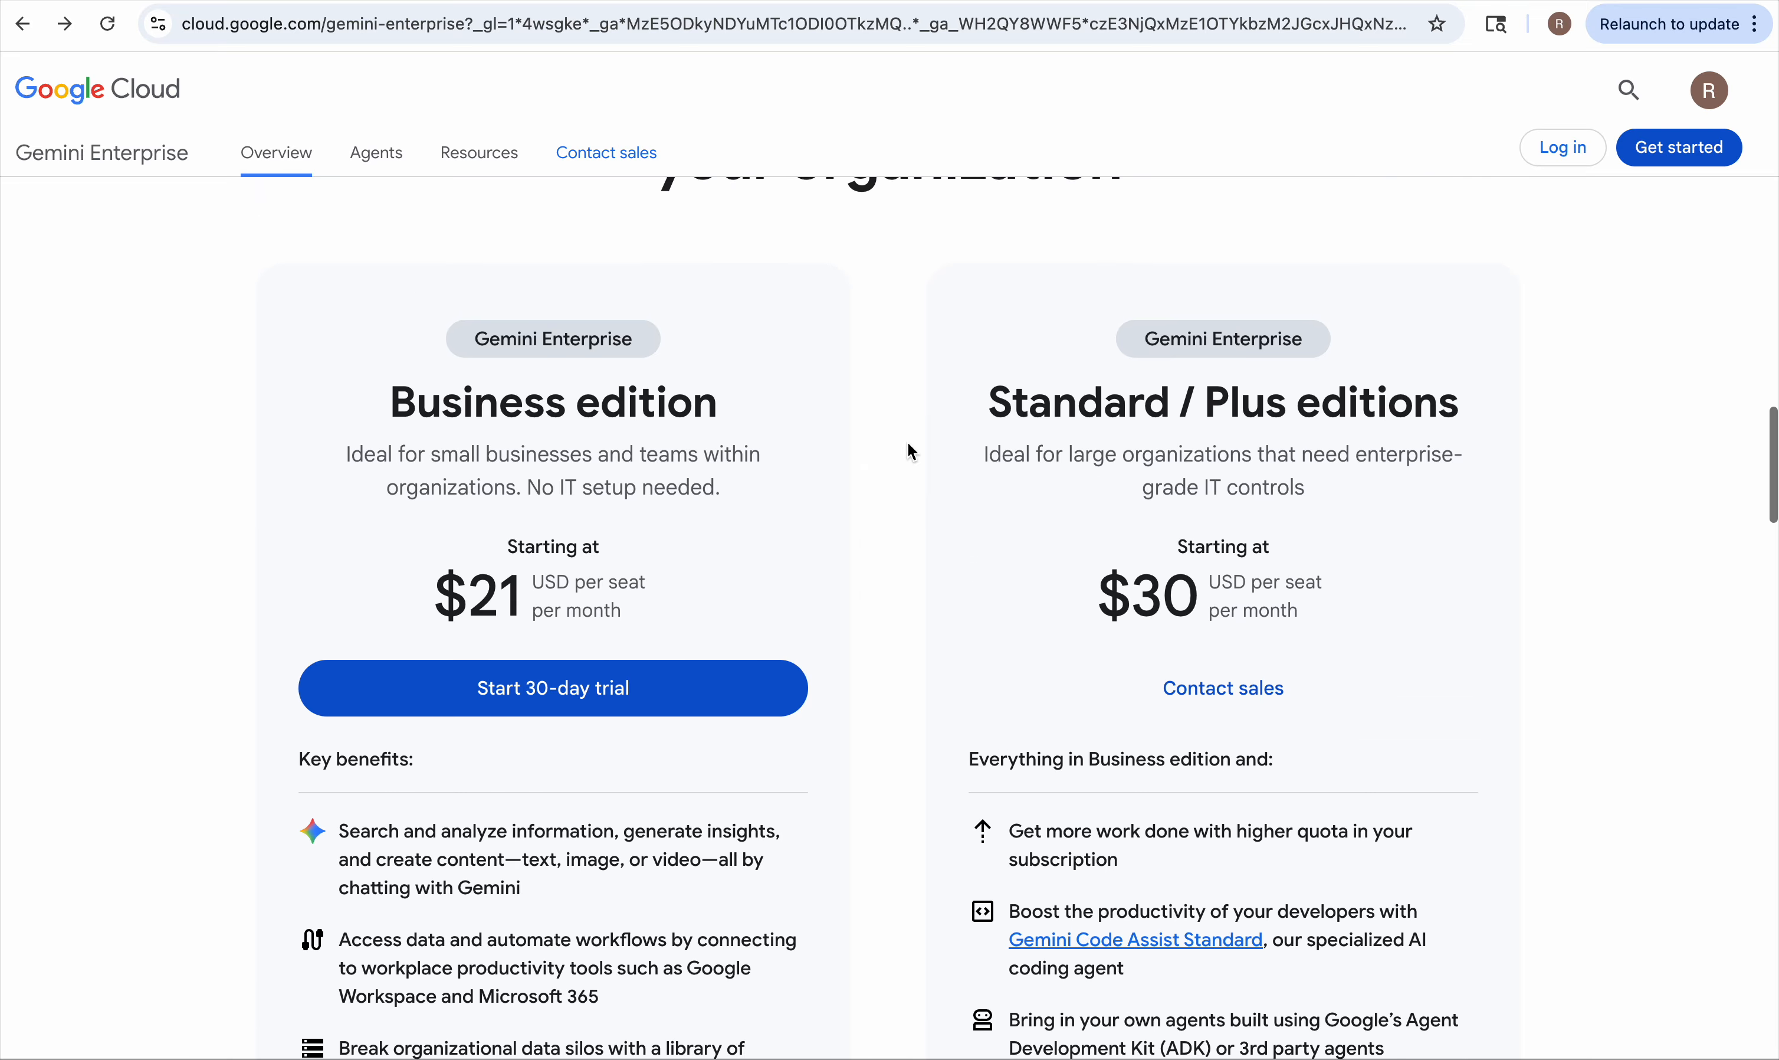
scroll(908, 445, down, 7)
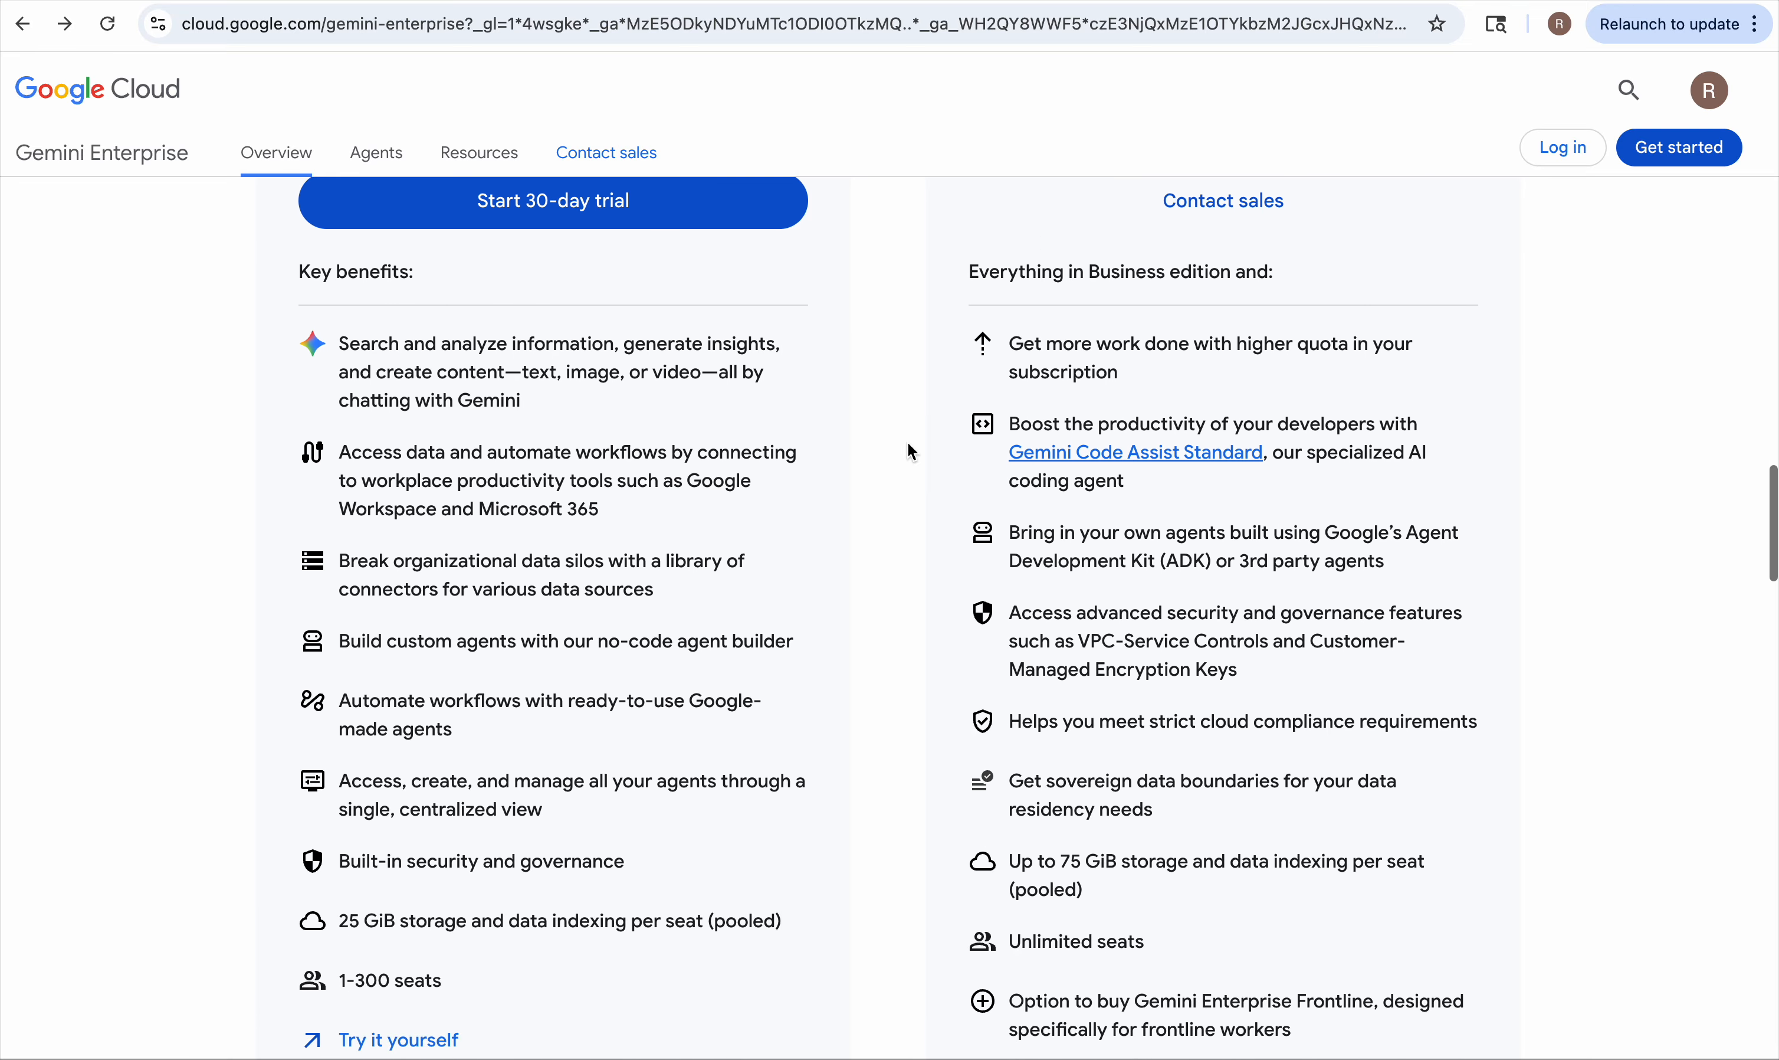
scroll(908, 444, down, 2)
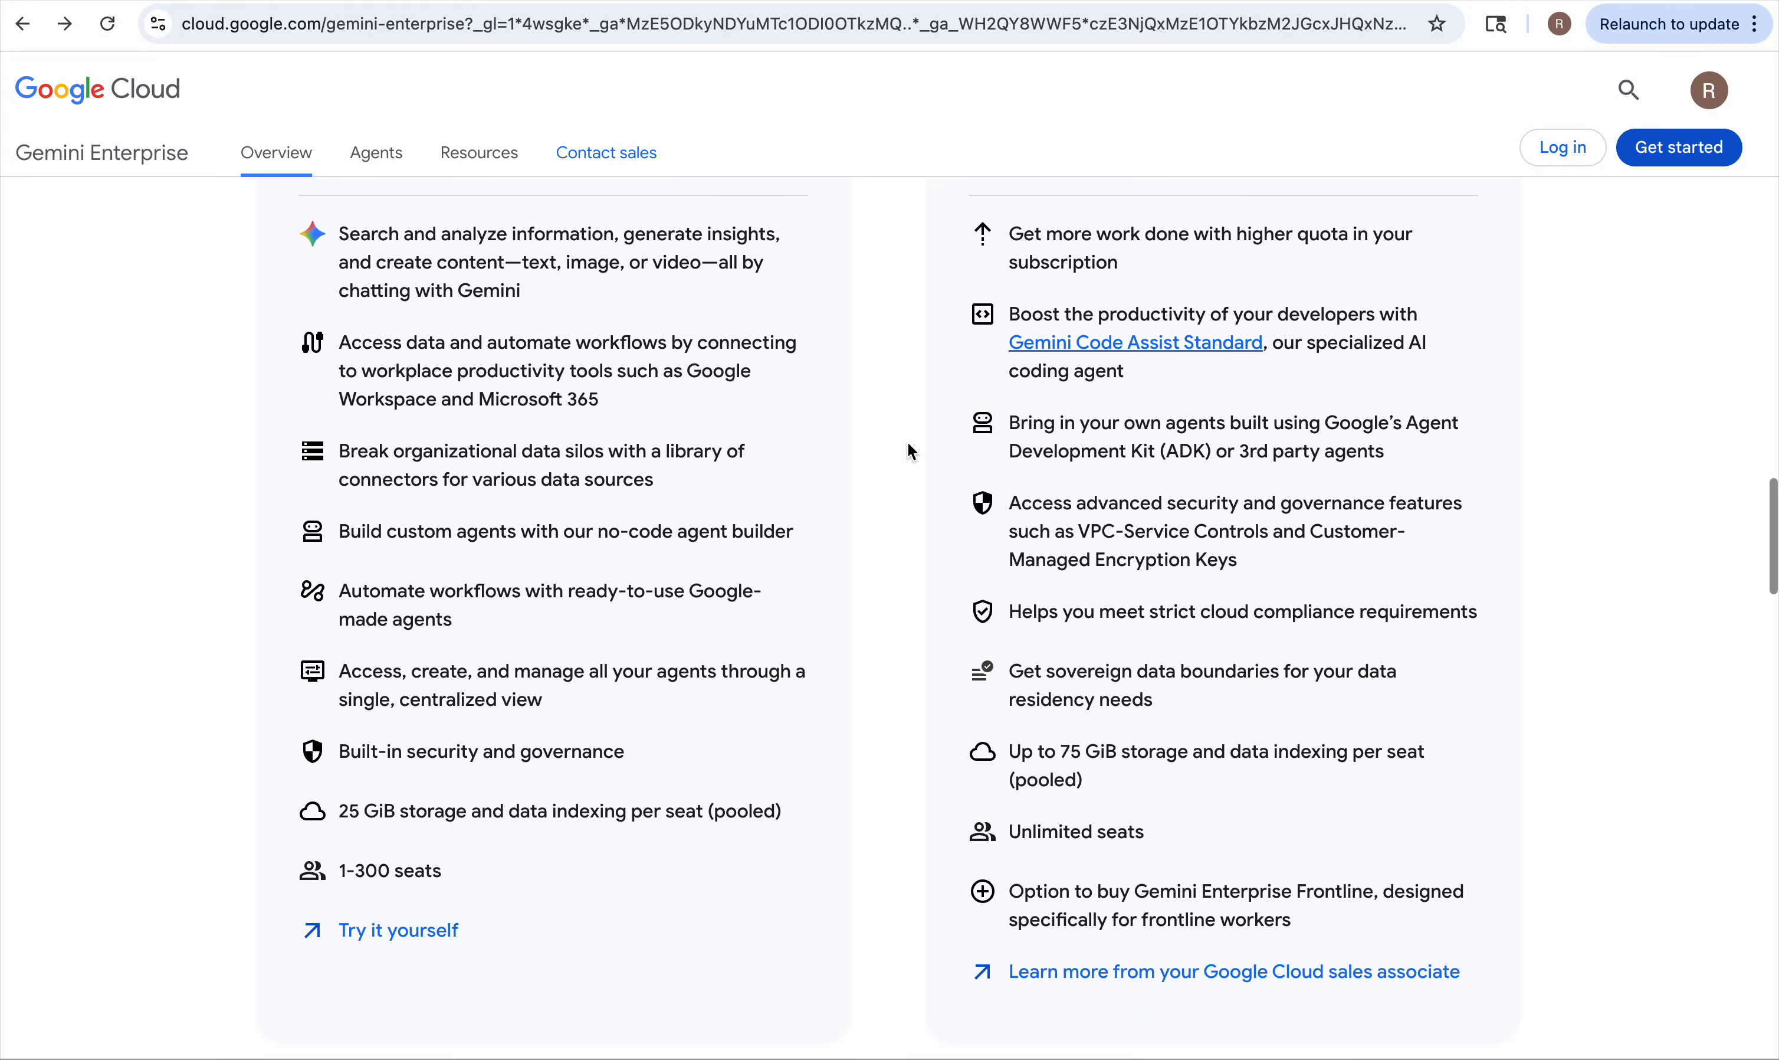
scroll(912, 451, up, 7)
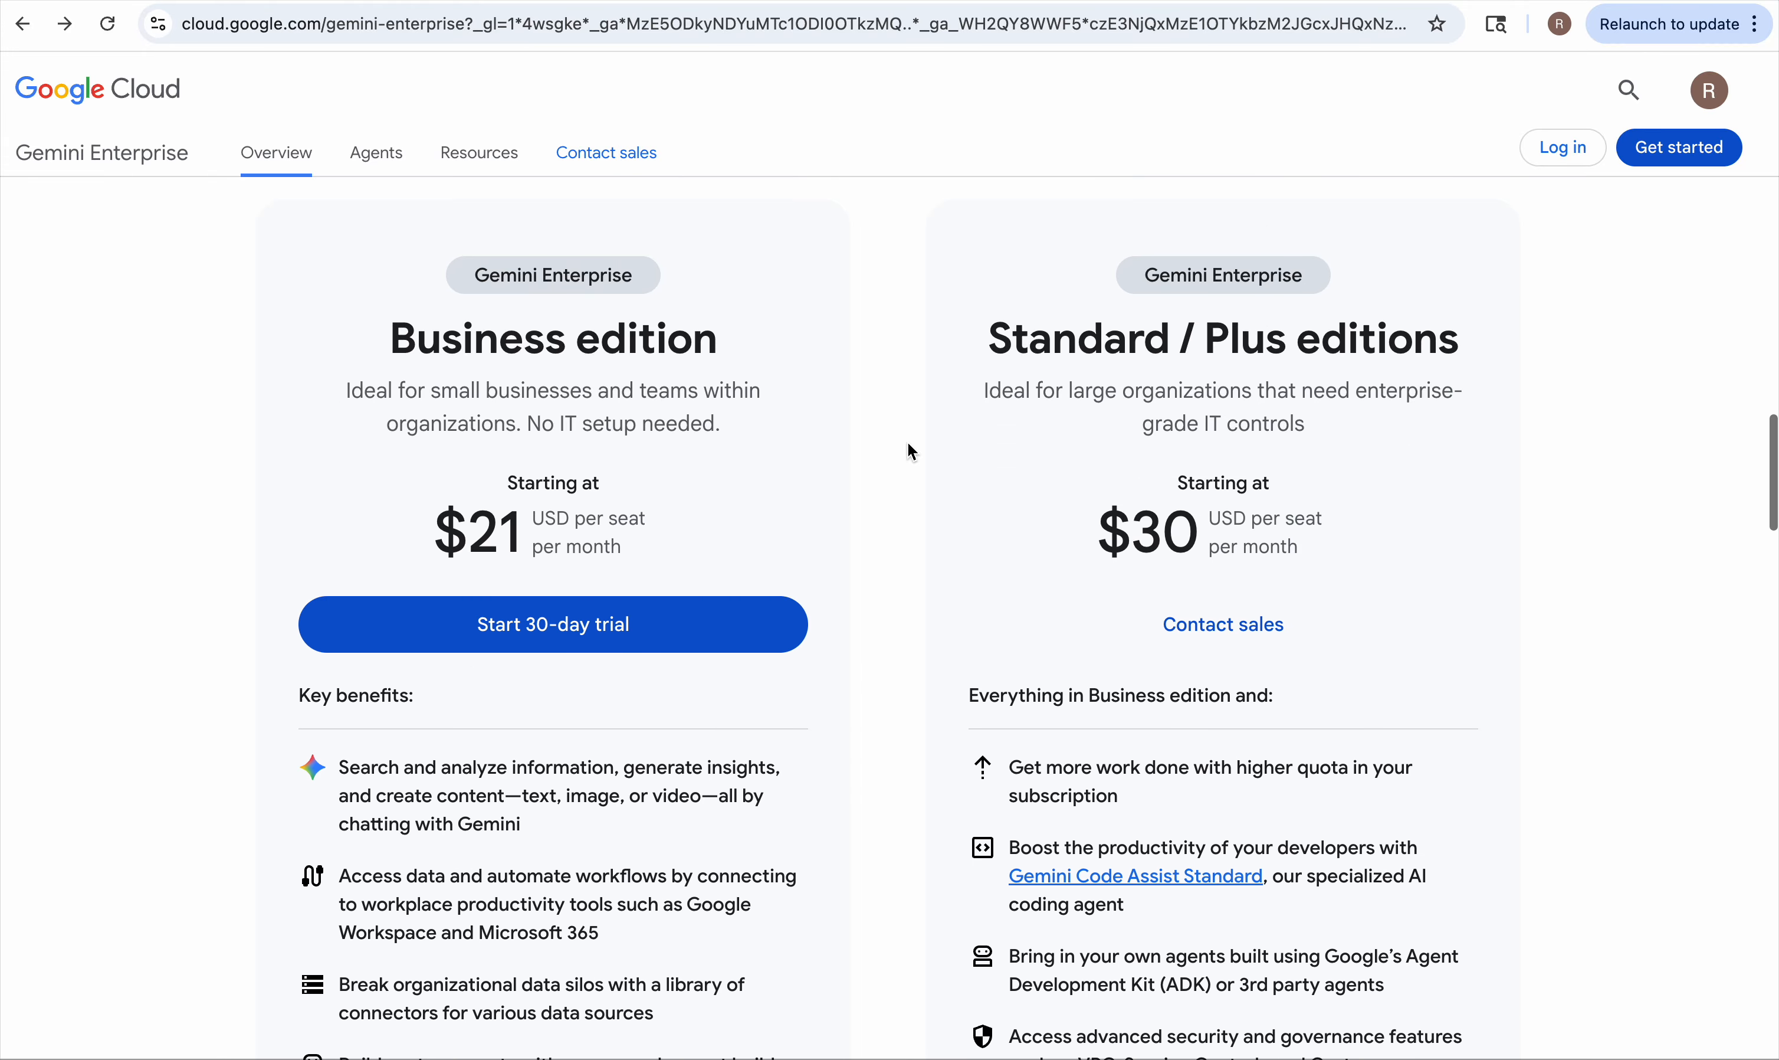
scroll(911, 452, down, 6)
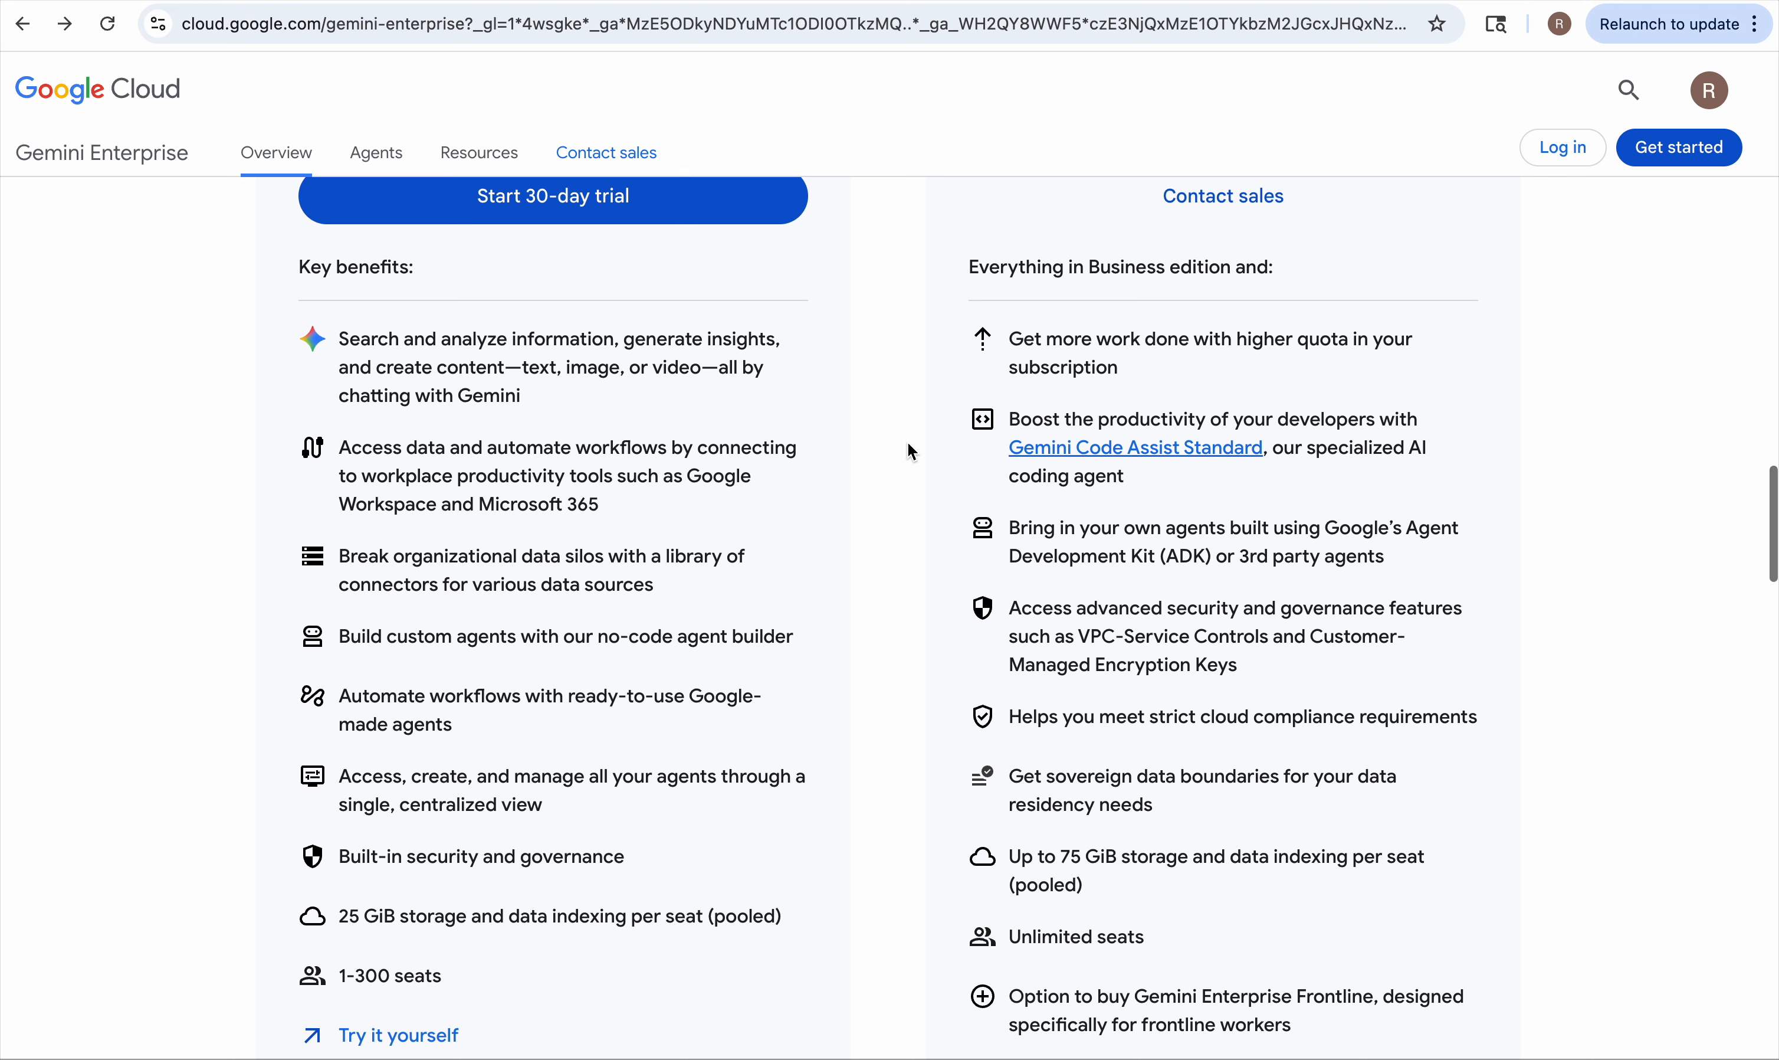
scroll(908, 443, up, 1)
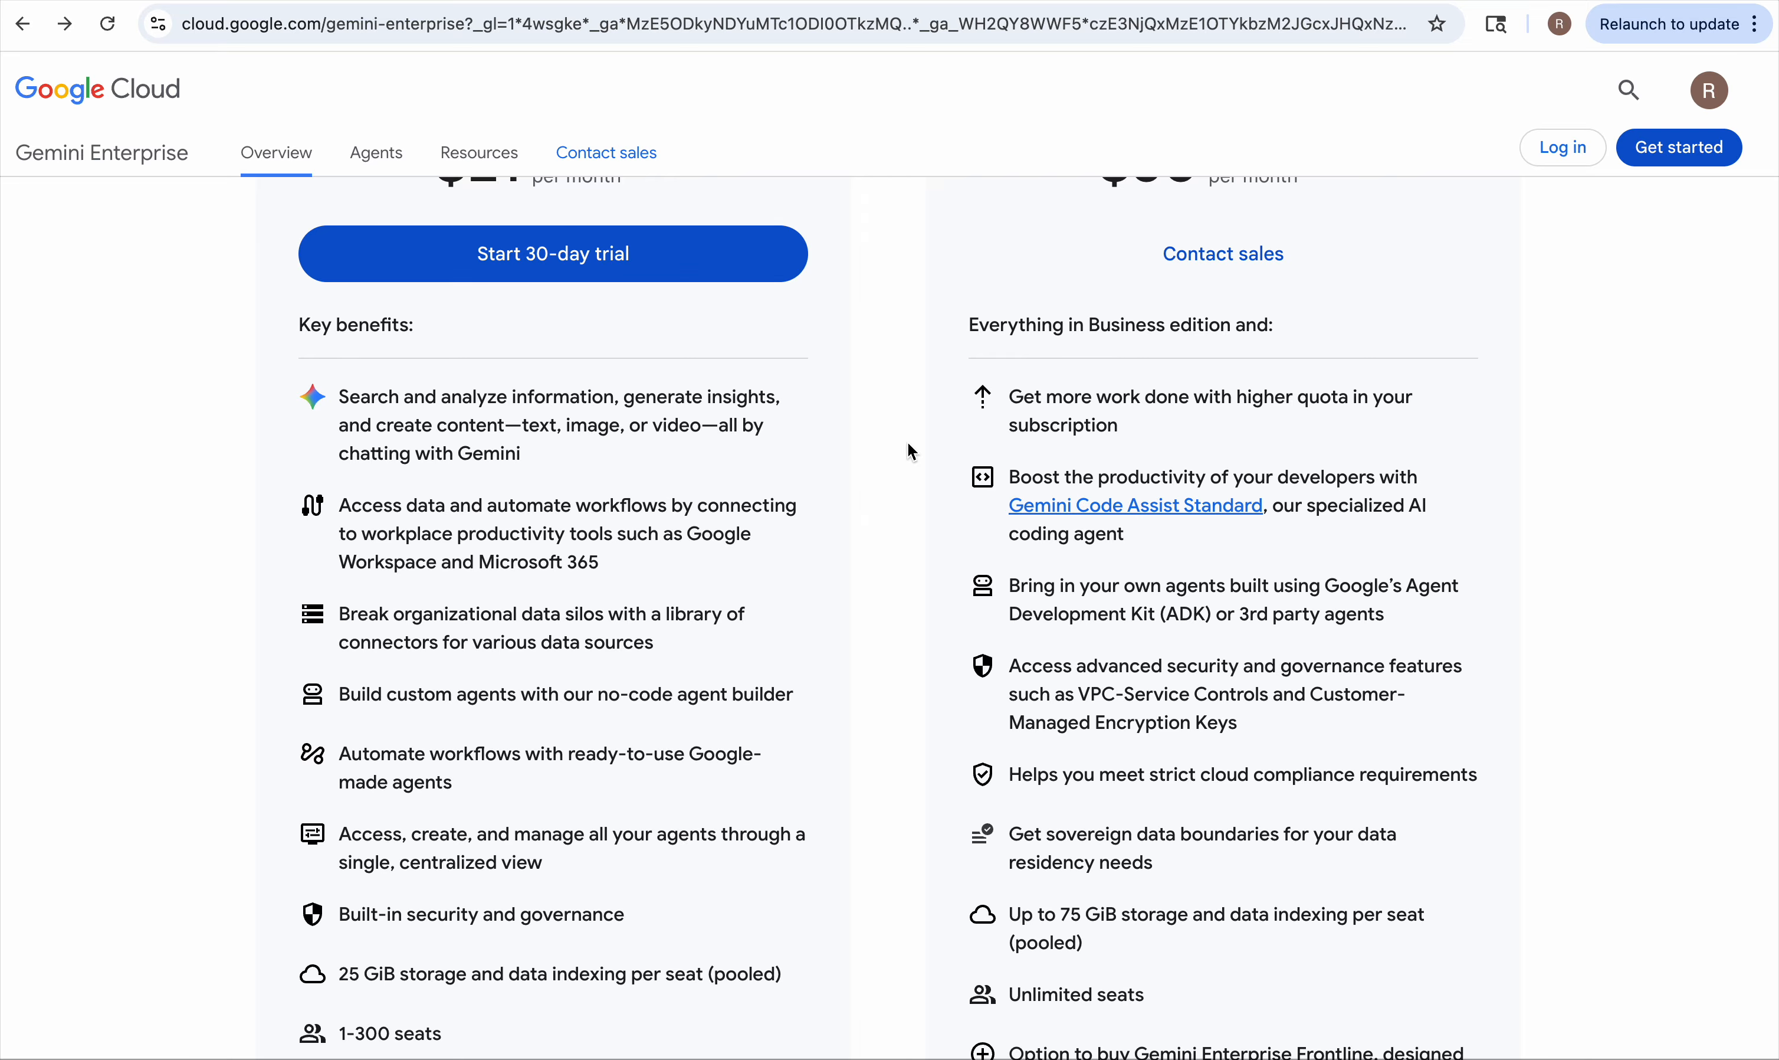
scroll(909, 444, up, 6)
scroll(909, 444, up, 1)
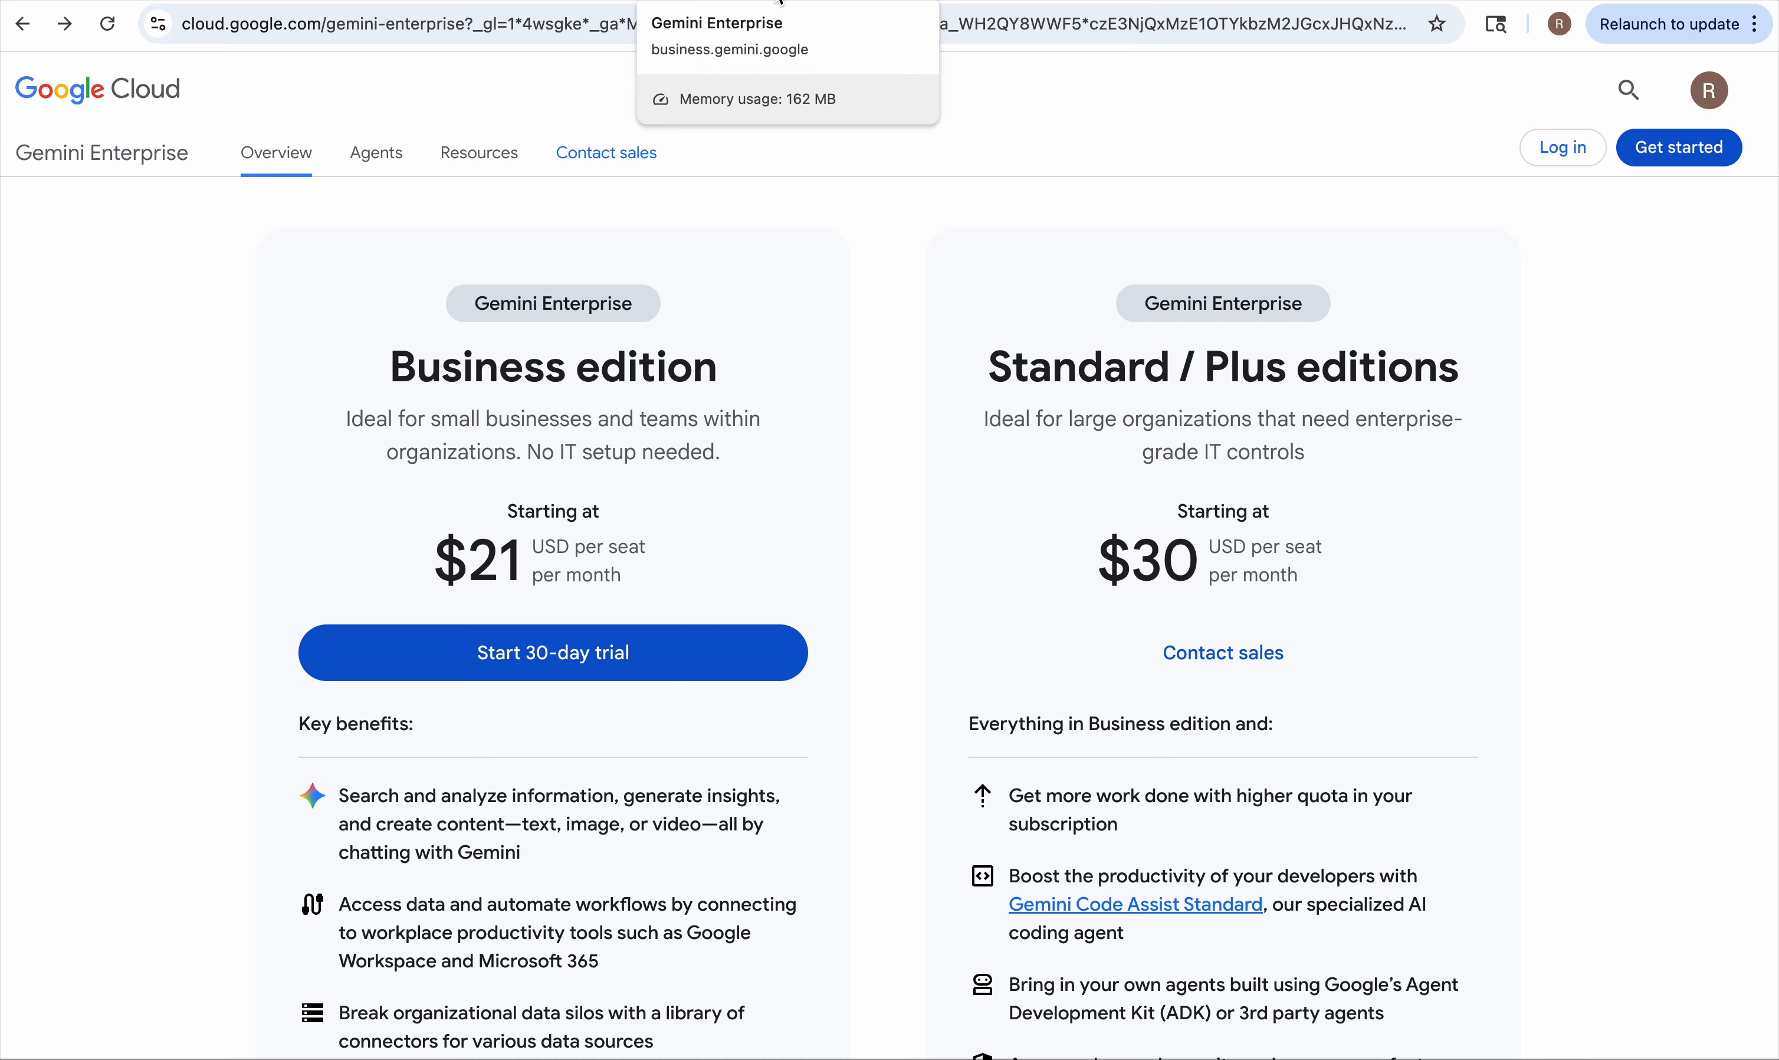
Step: Switch to the Gemini Enterprise web app, start a new chat and examine the prompt's file upload sources and conversation tools
click(779, 1)
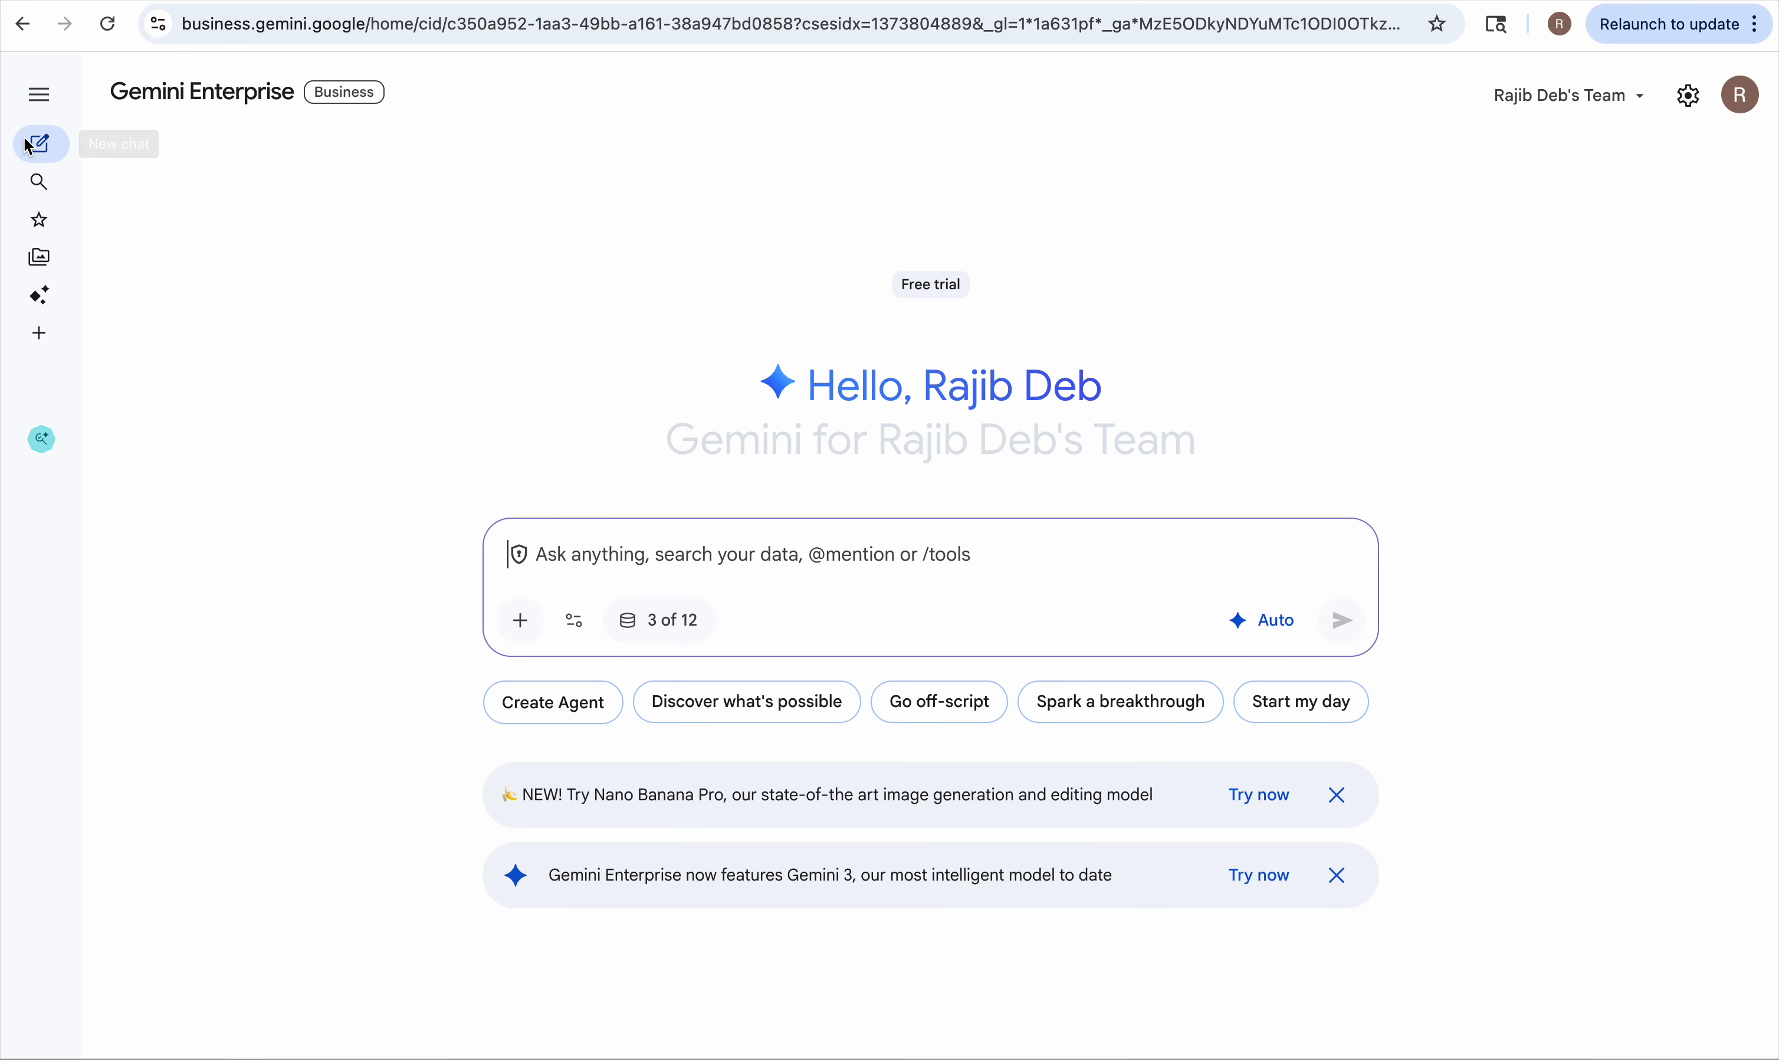
click(45, 148)
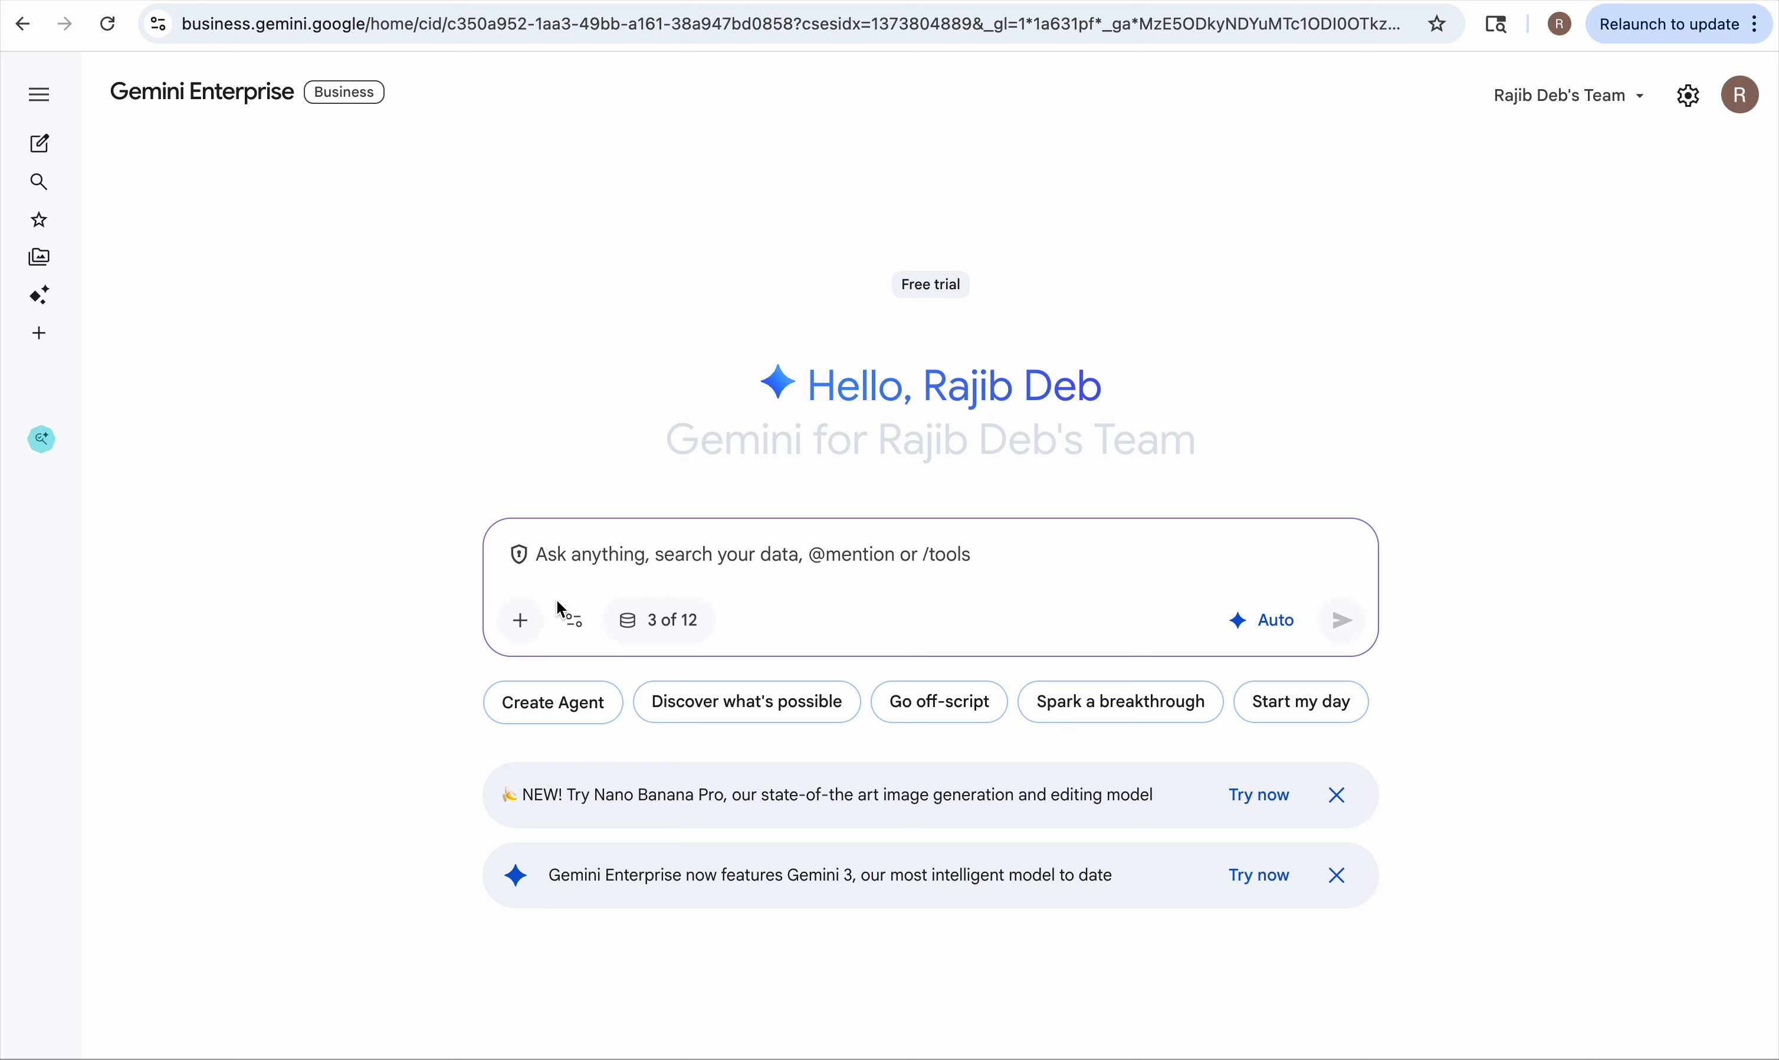
click(519, 620)
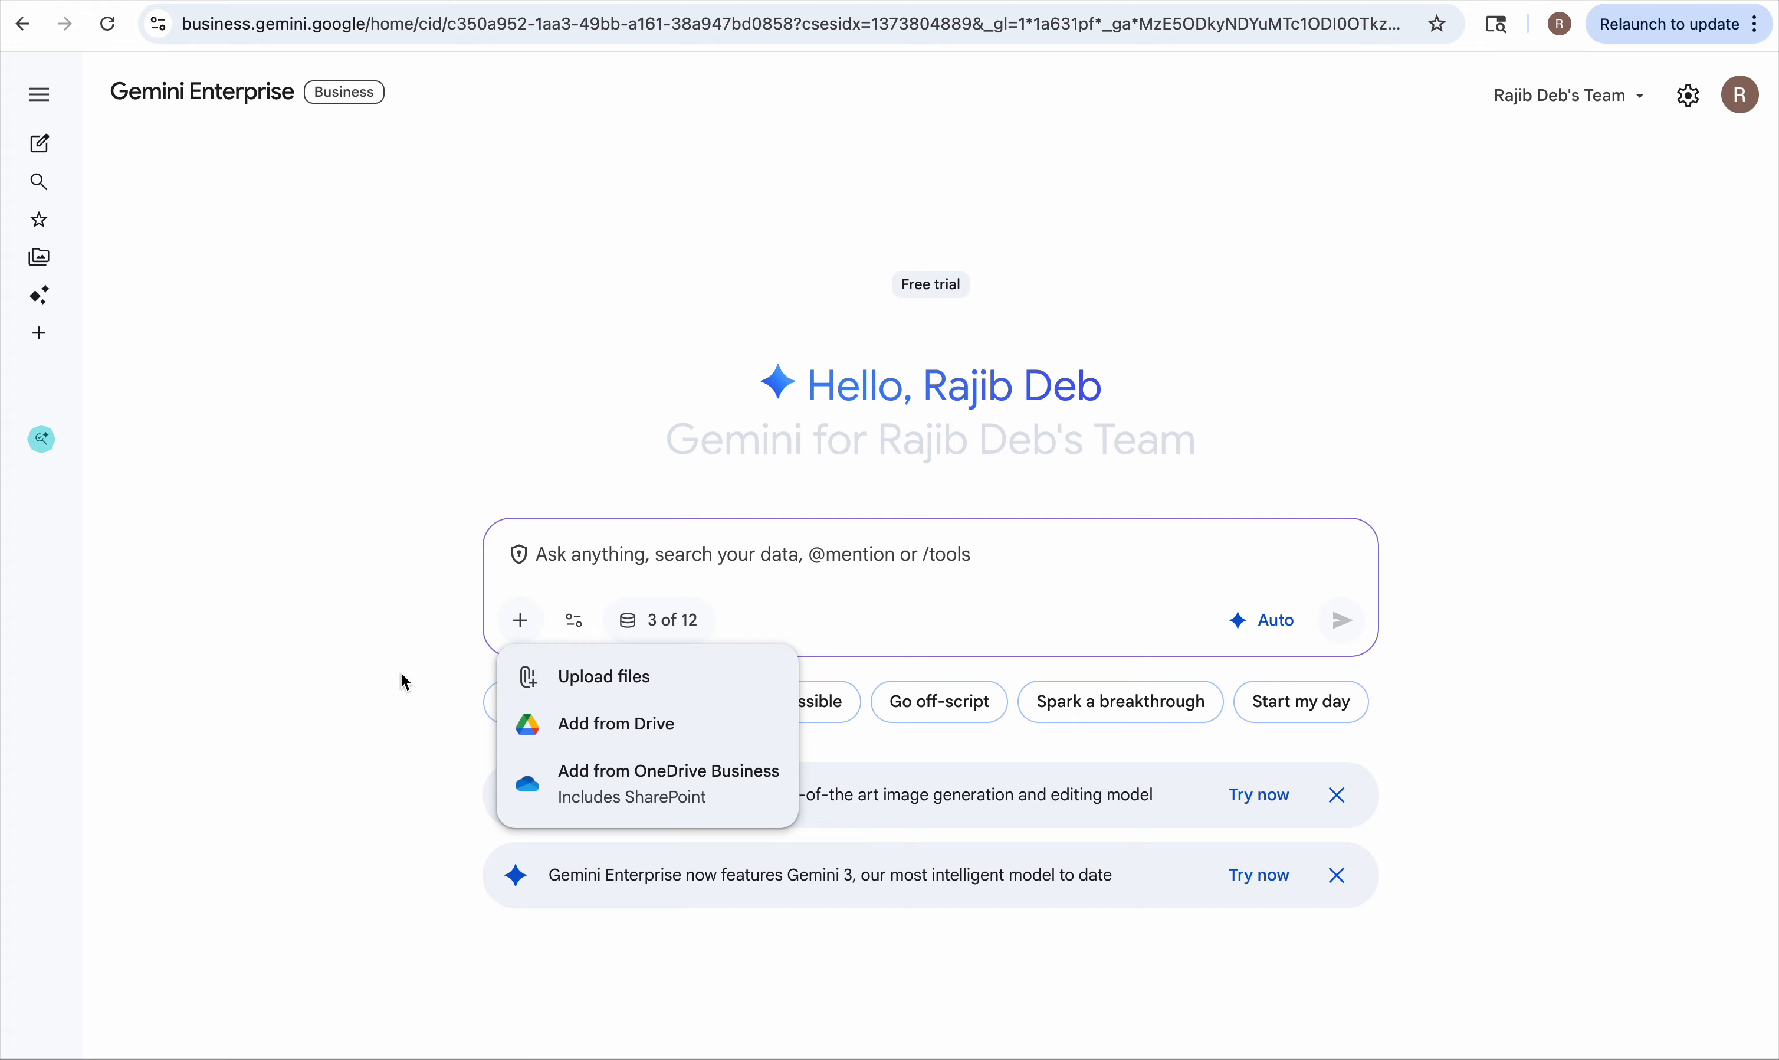
click(416, 667)
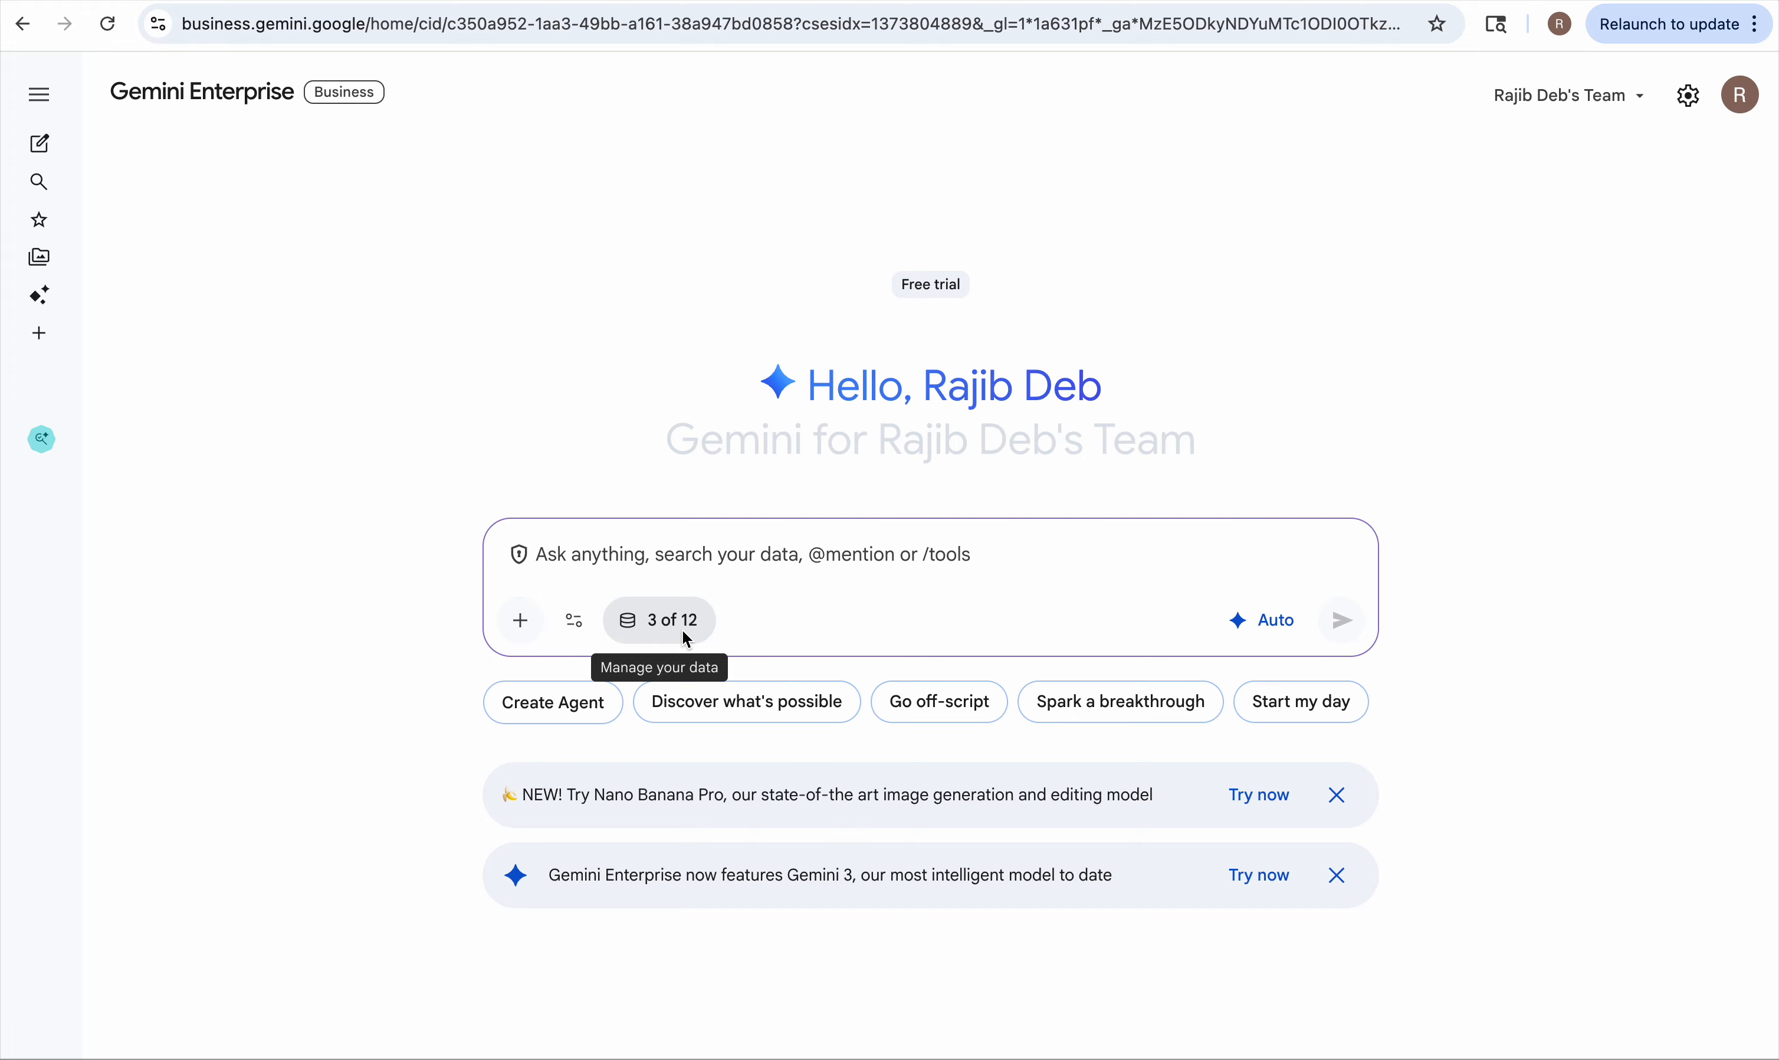
click(574, 630)
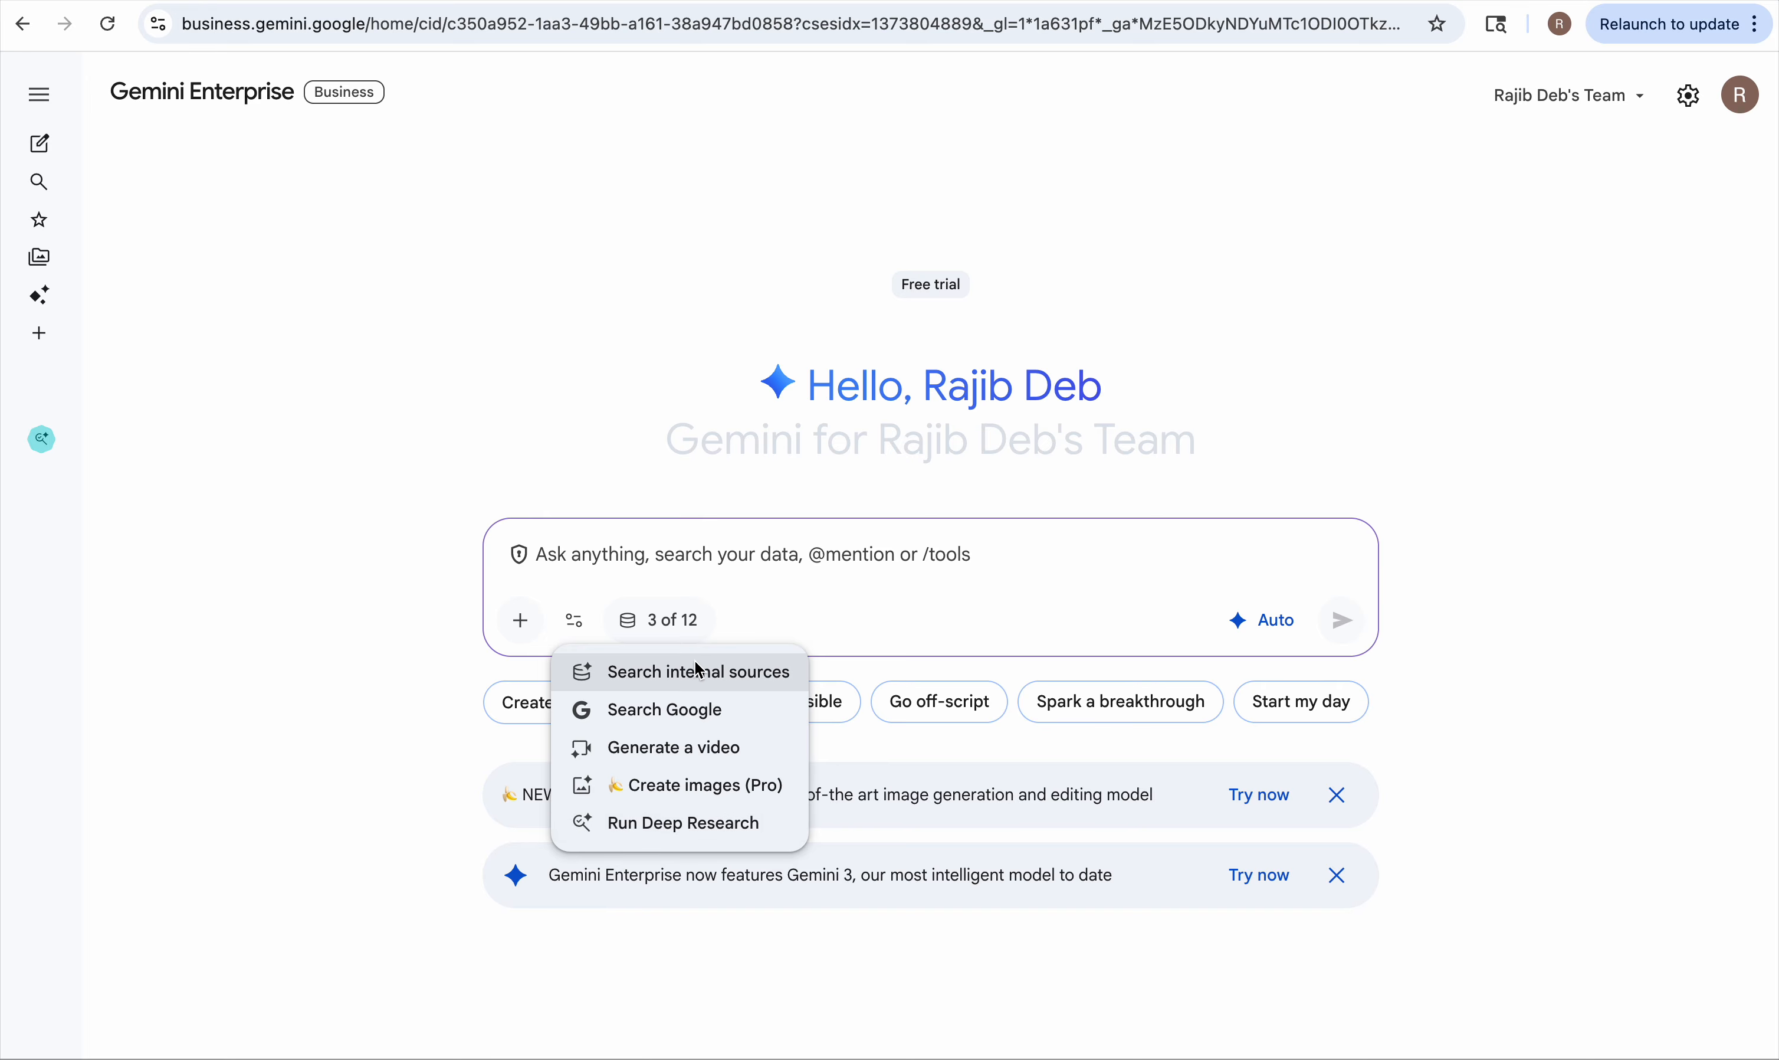
Step: Examine the chat's data connectors and the full list of manageable connectors, closing the settings at the end
click(670, 623)
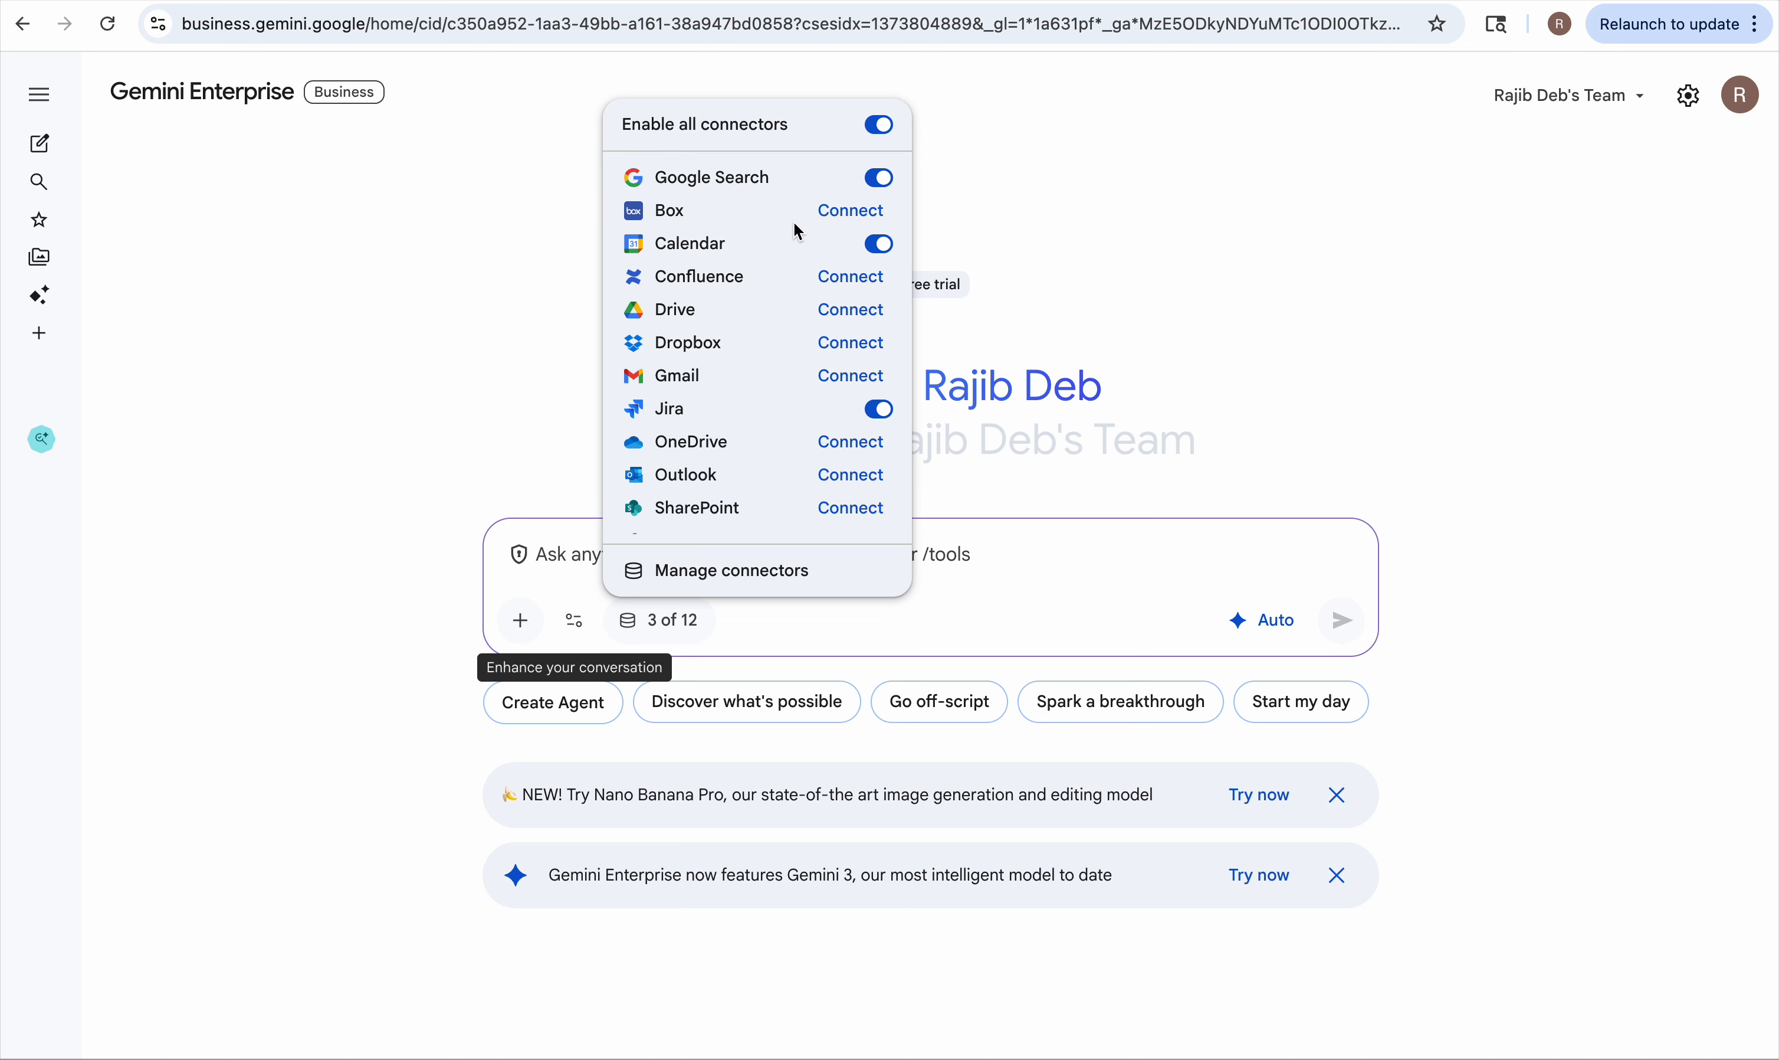
click(752, 573)
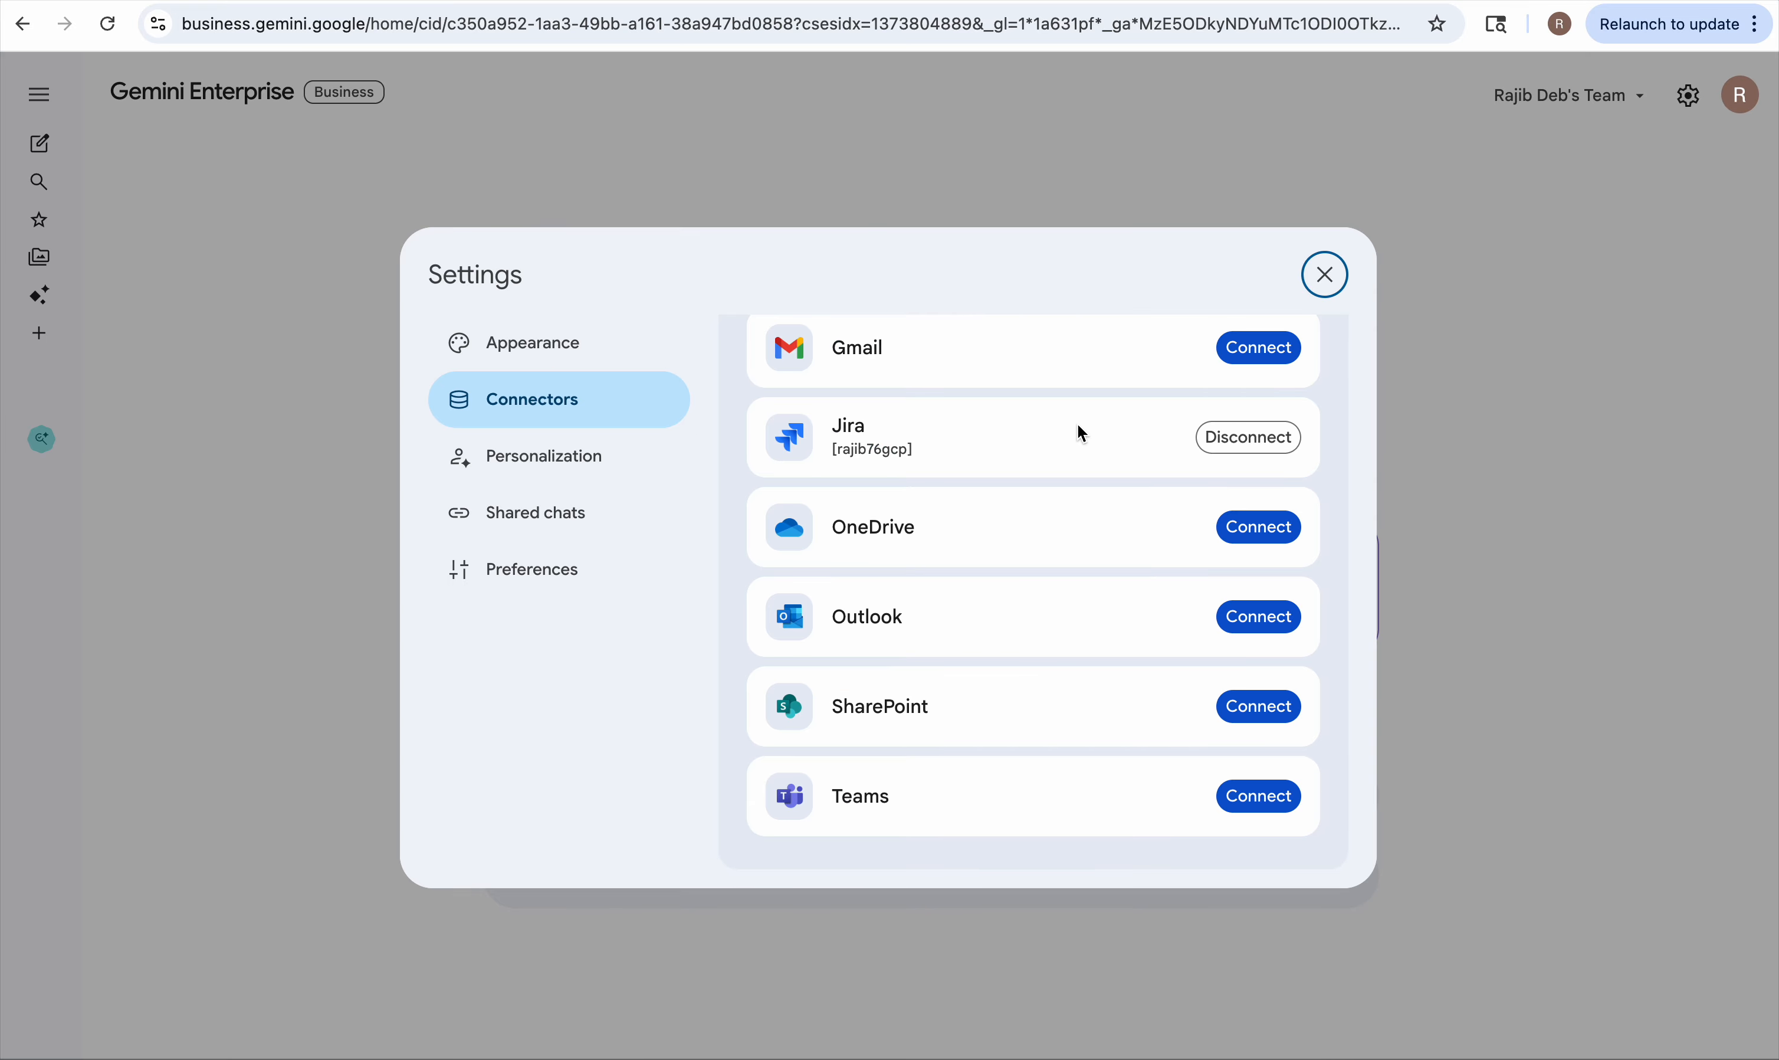
scroll(1077, 421, up, 8)
scroll(1081, 433, down, 8)
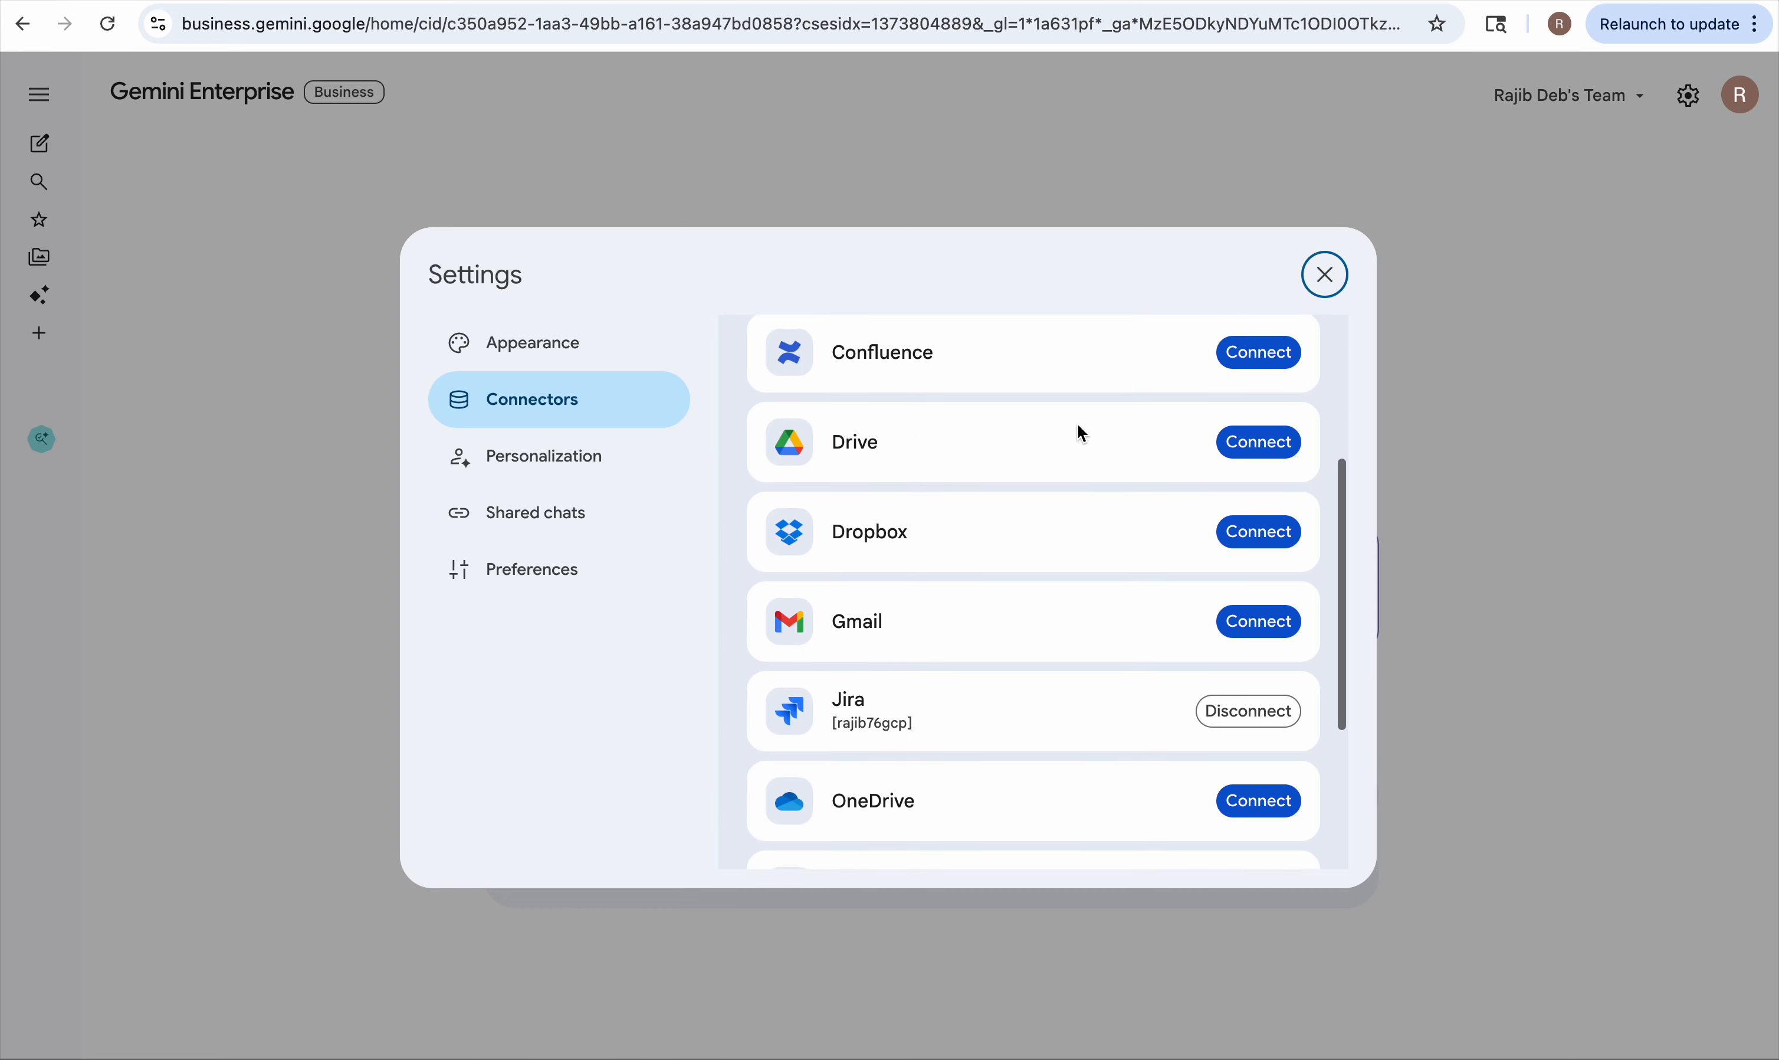
scroll(1080, 433, up, 8)
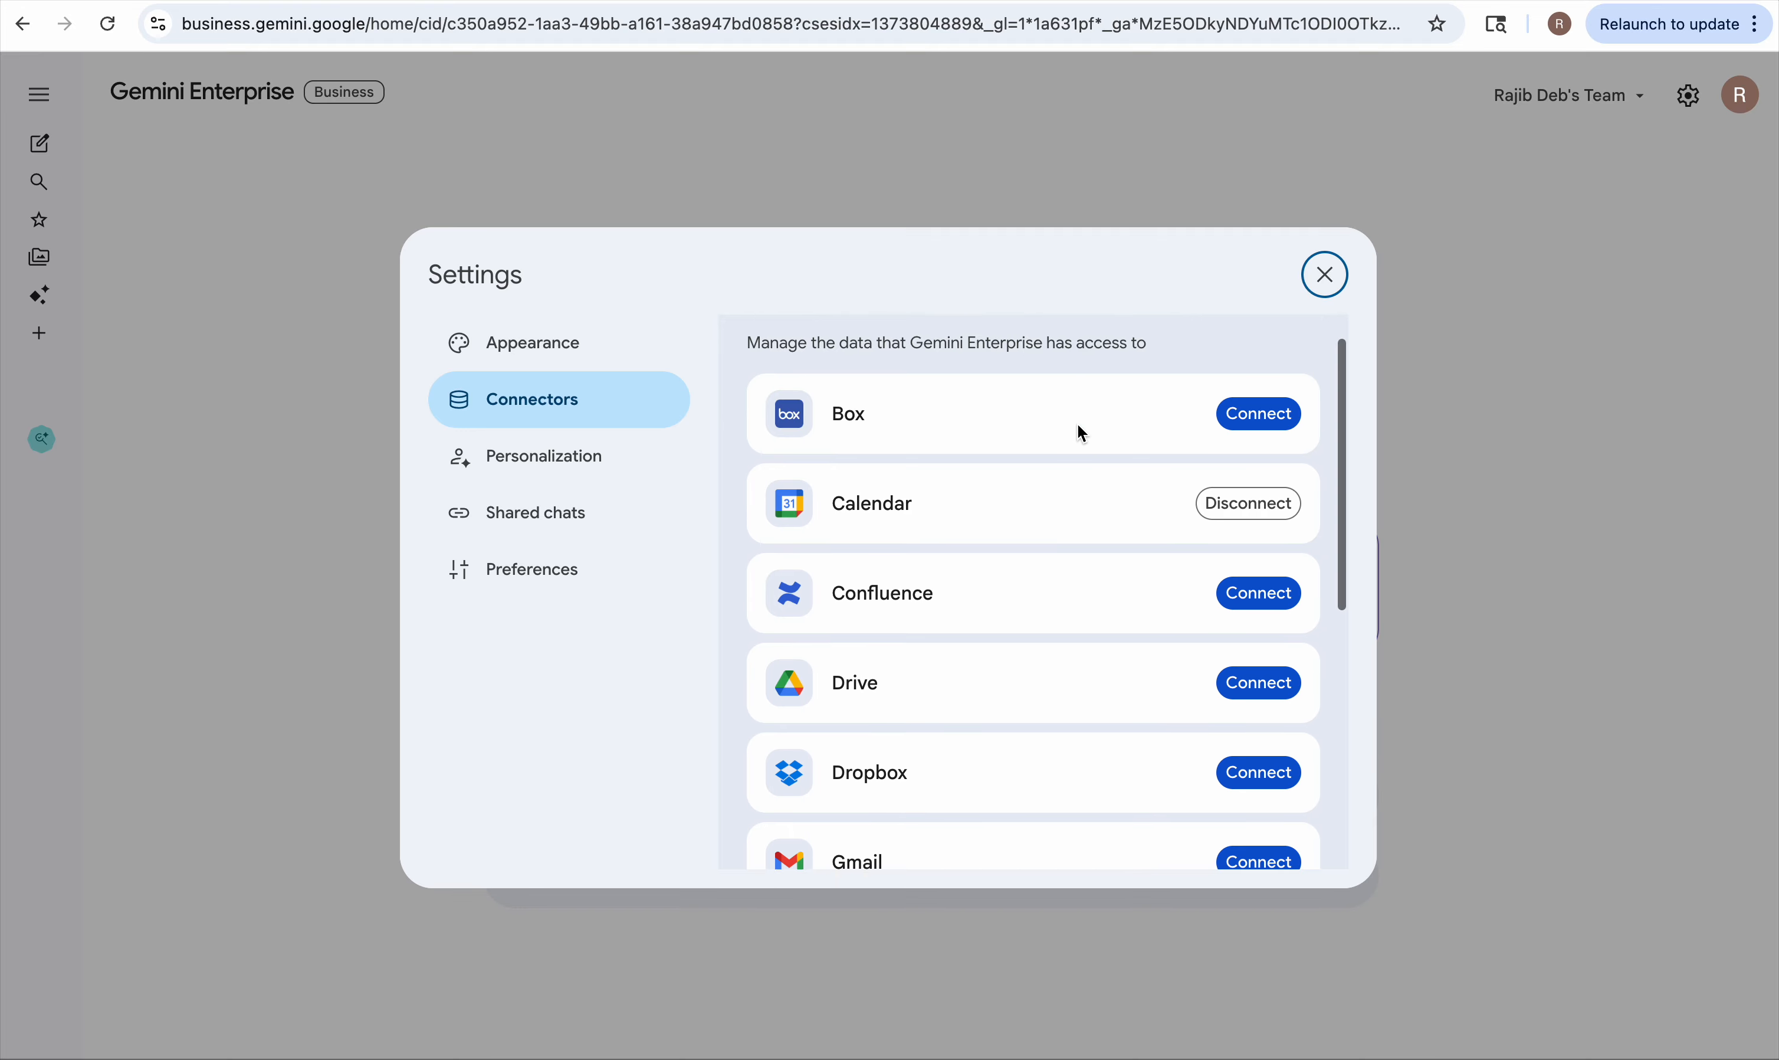
click(1325, 275)
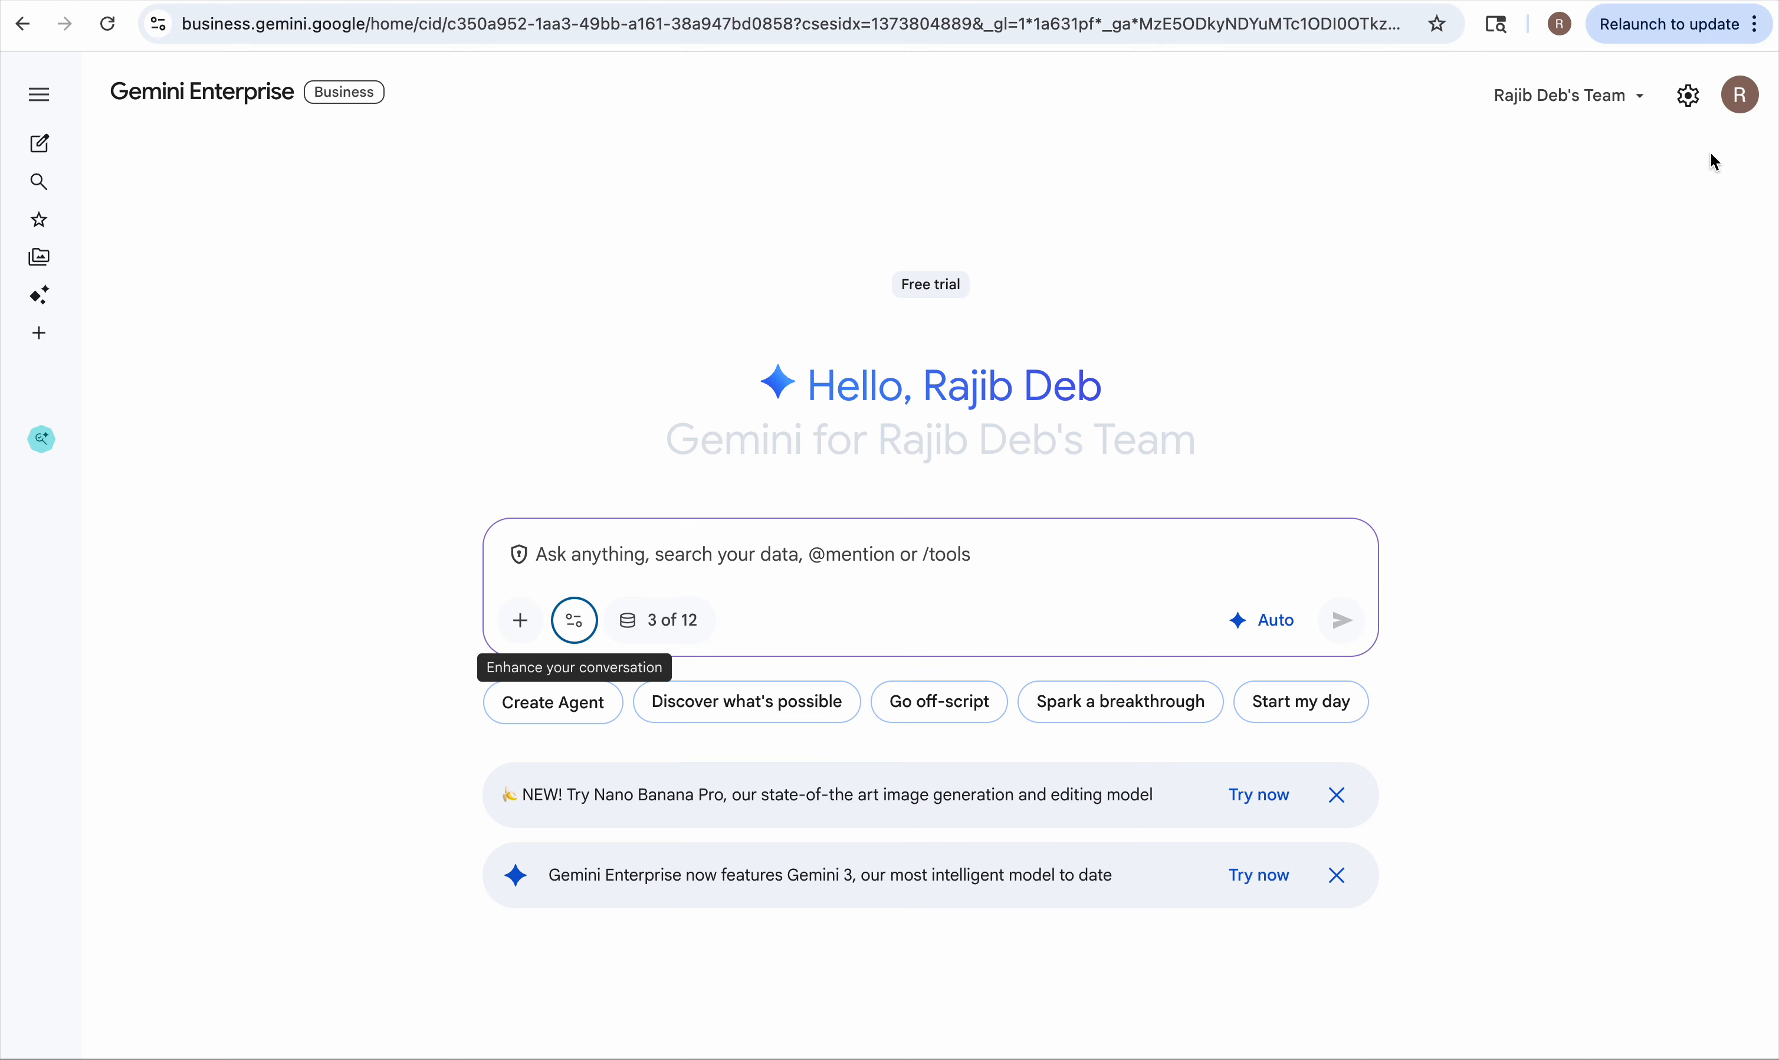
Step: Check the Connectors page through the app's general settings, and close it
click(1689, 100)
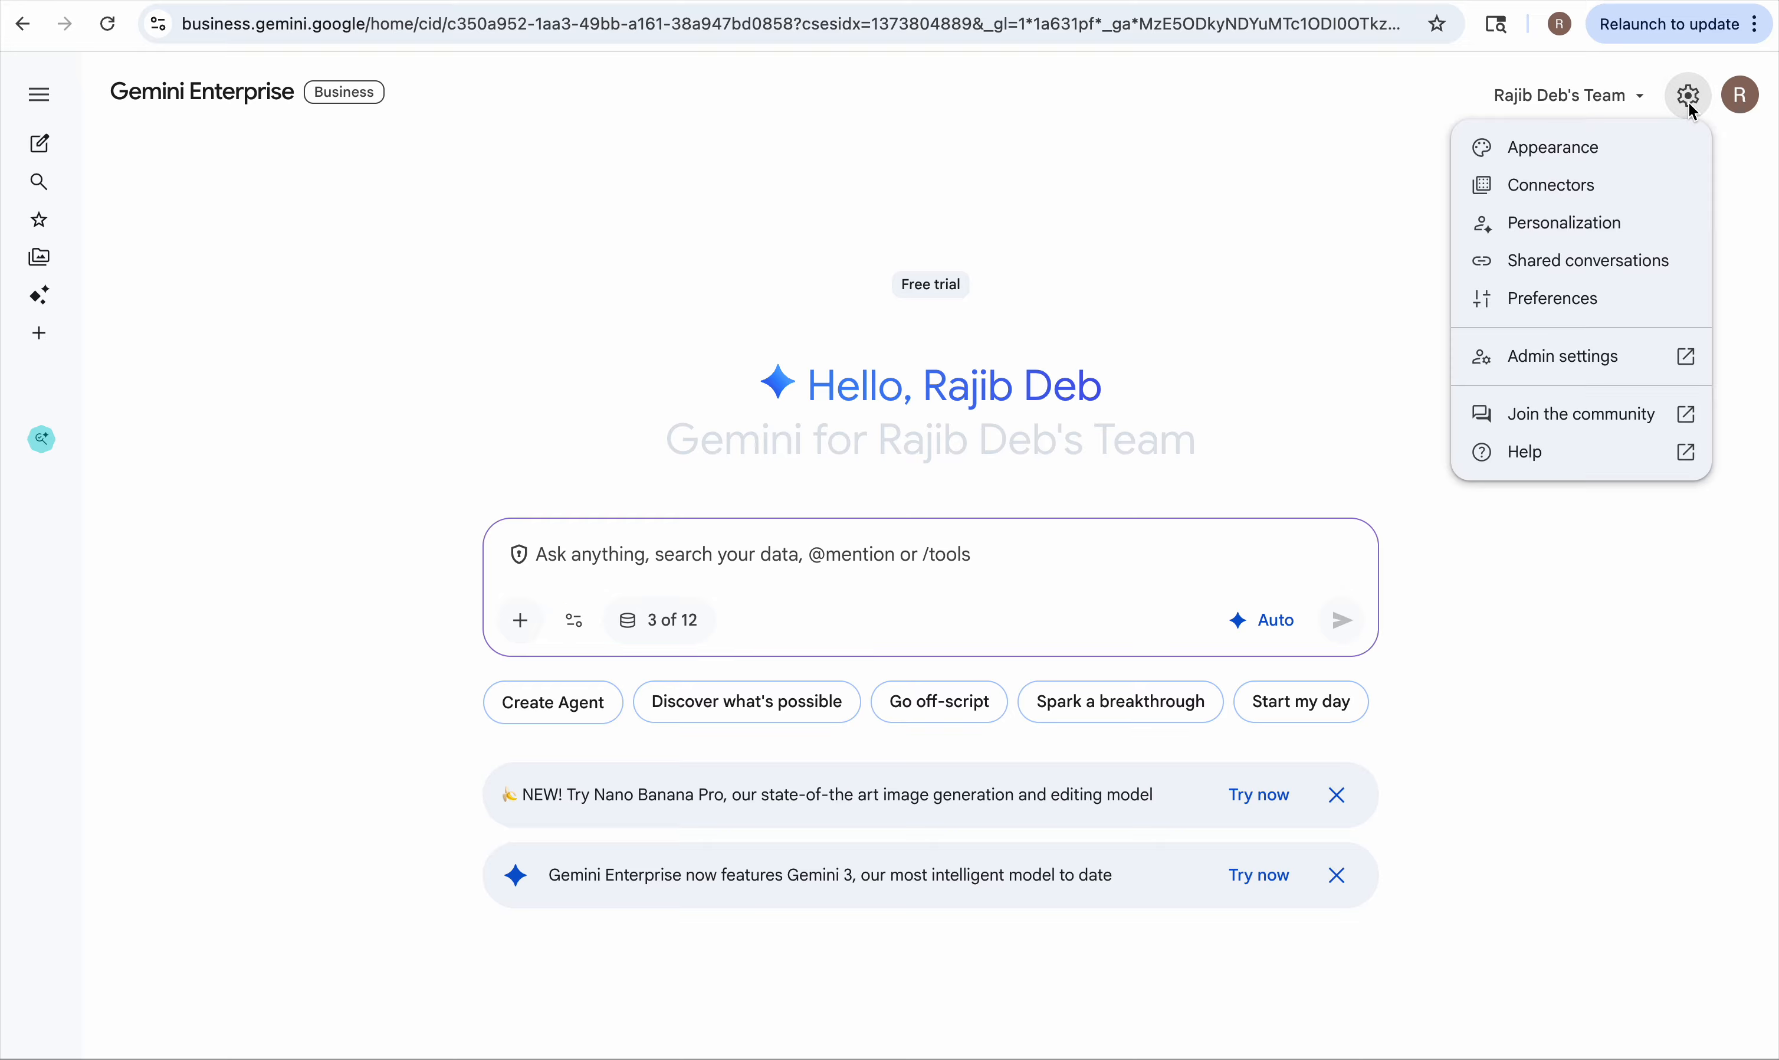
click(1574, 195)
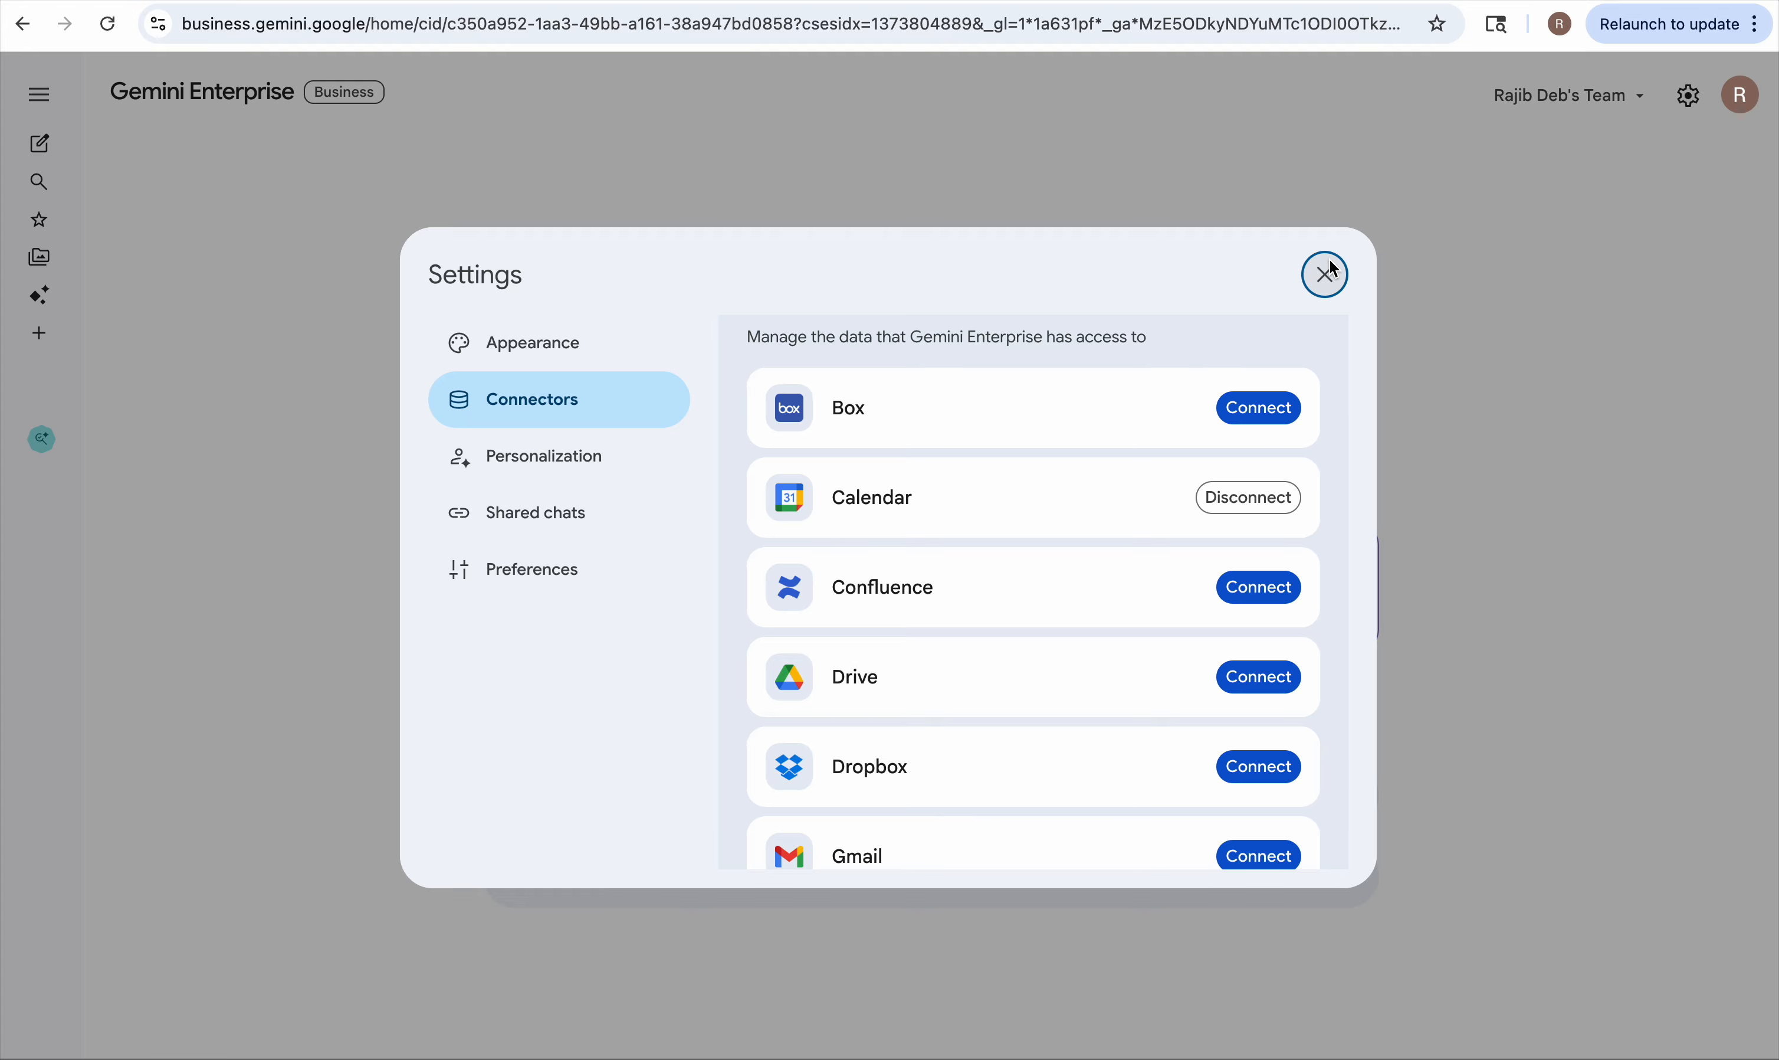
scroll(1005, 595, down, 1)
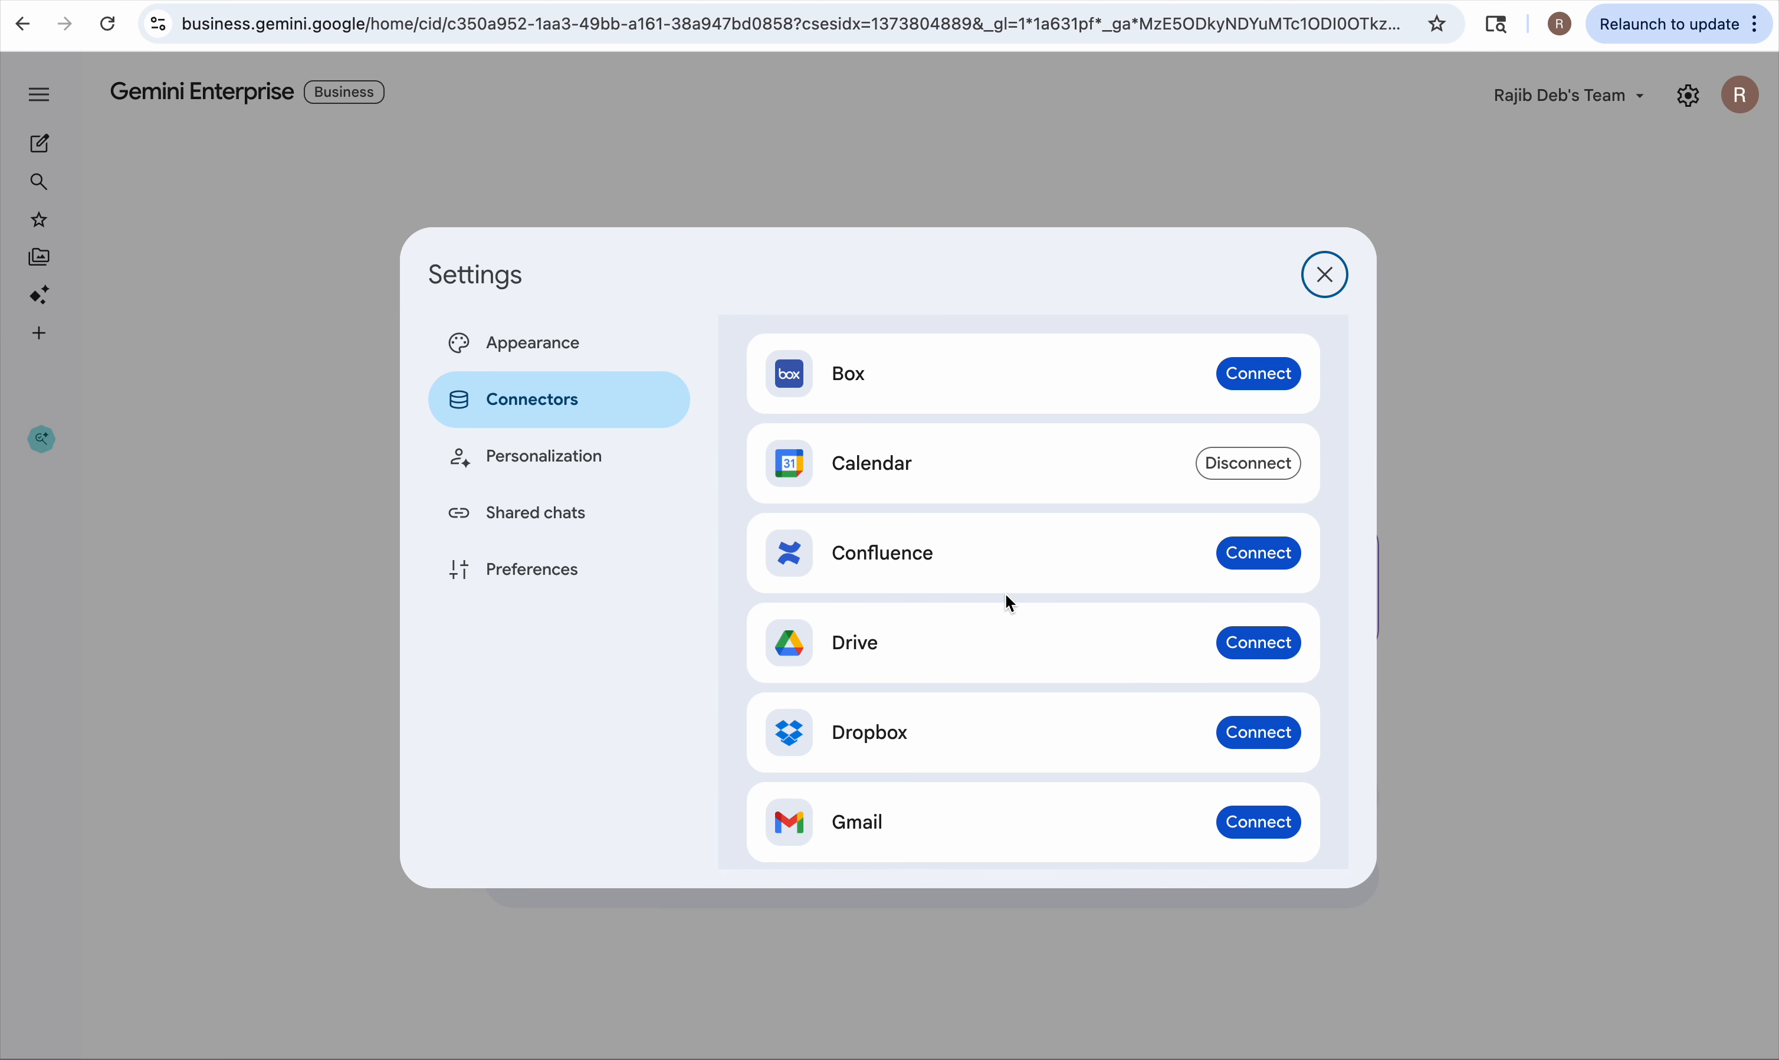
click(1326, 275)
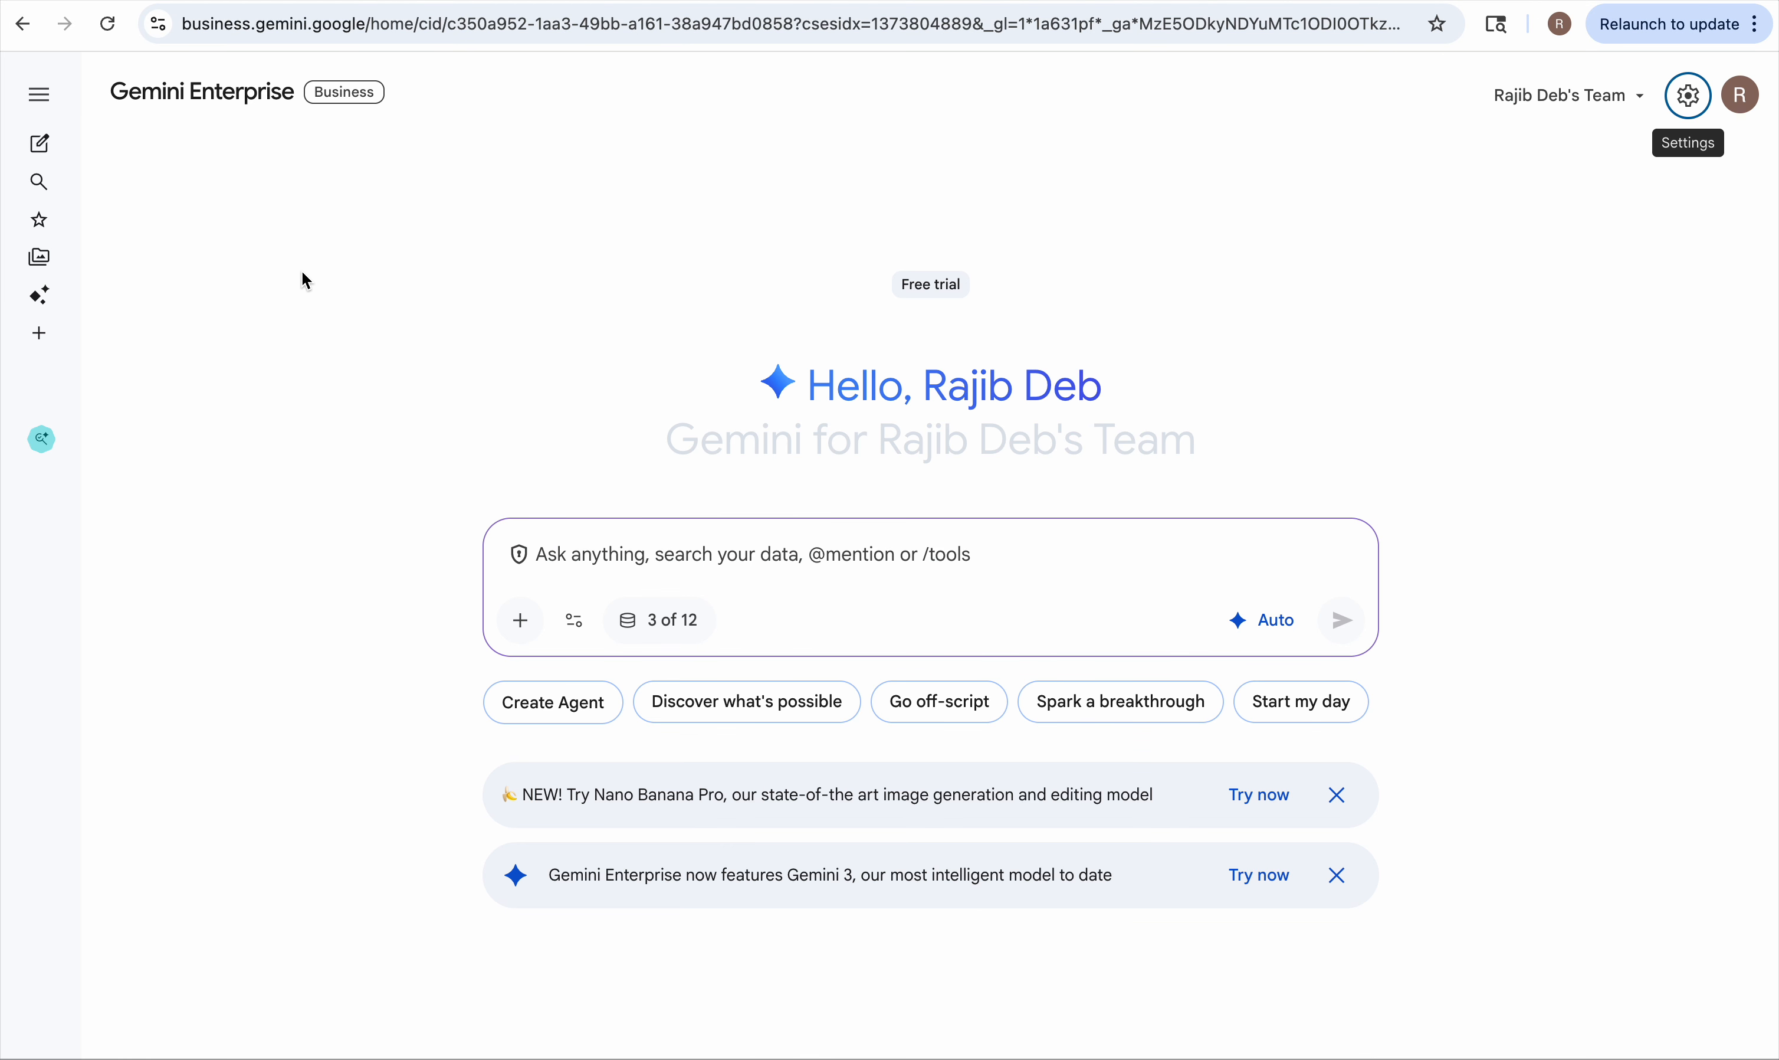
Step: Open the gallery of all agents, and recheck the Standard / Plus edition benefits on the Google Cloud page
mouse_move(40, 295)
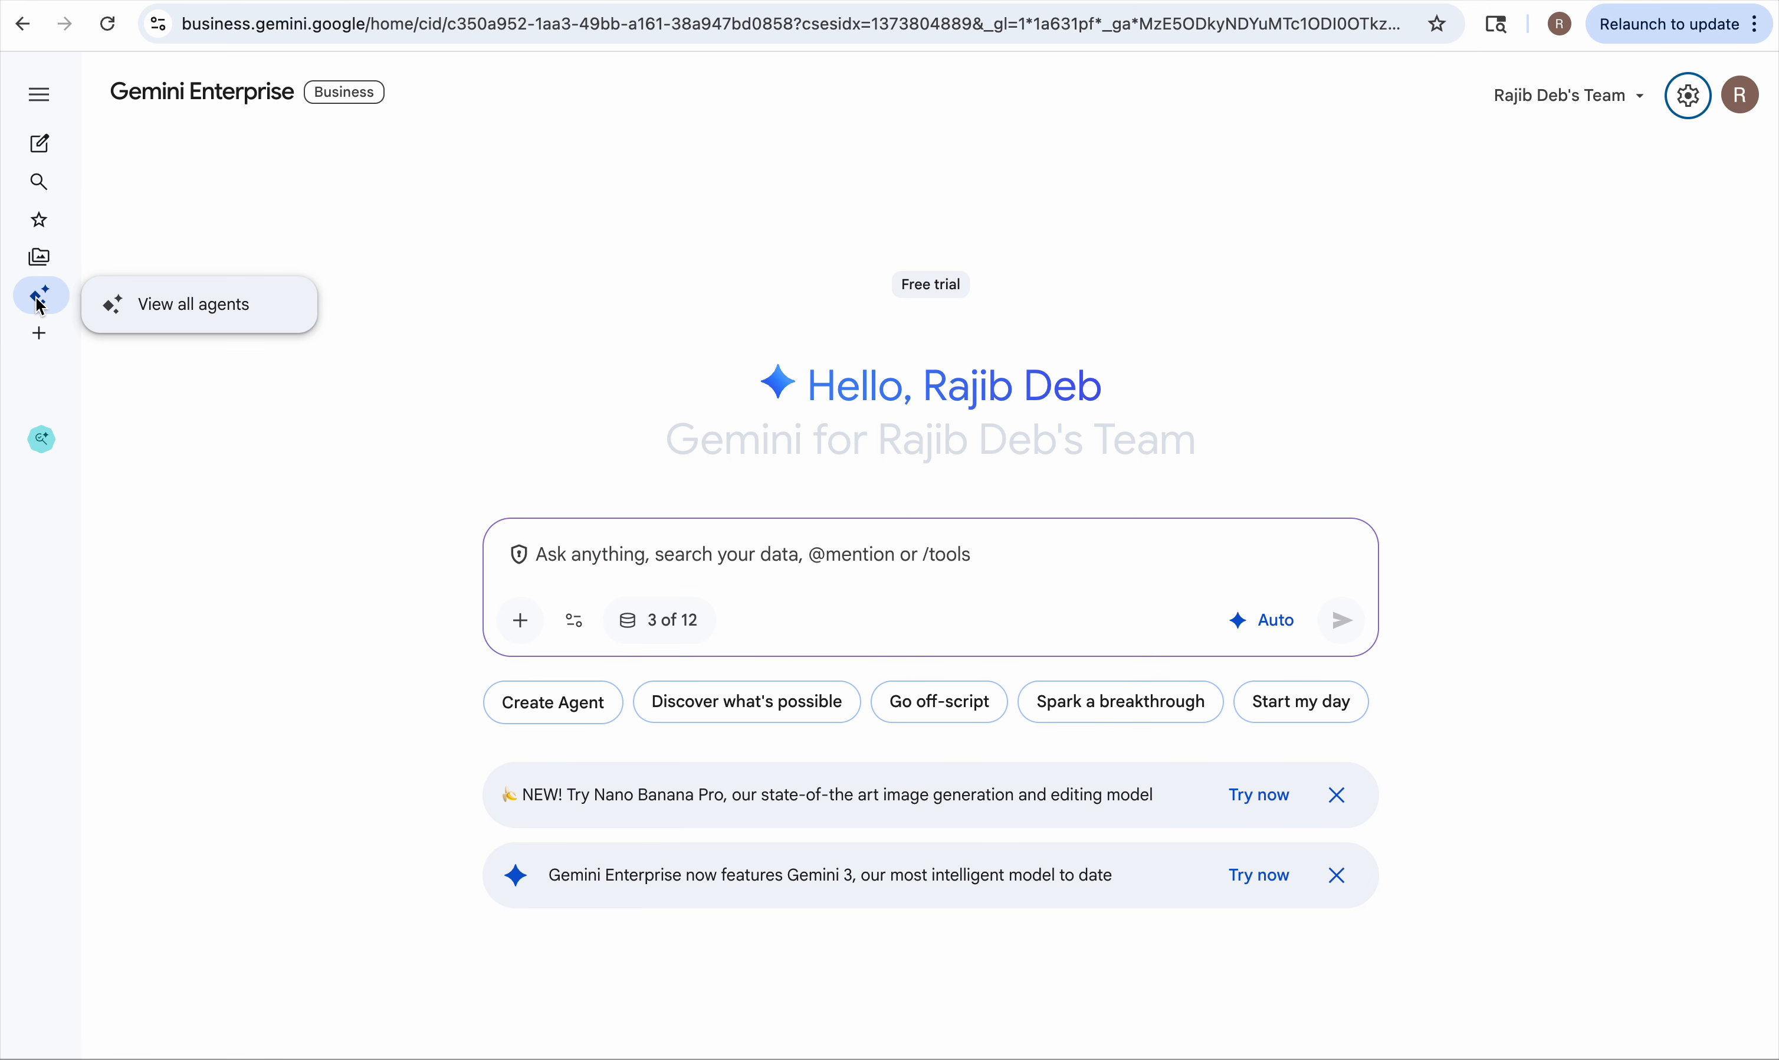
click(43, 307)
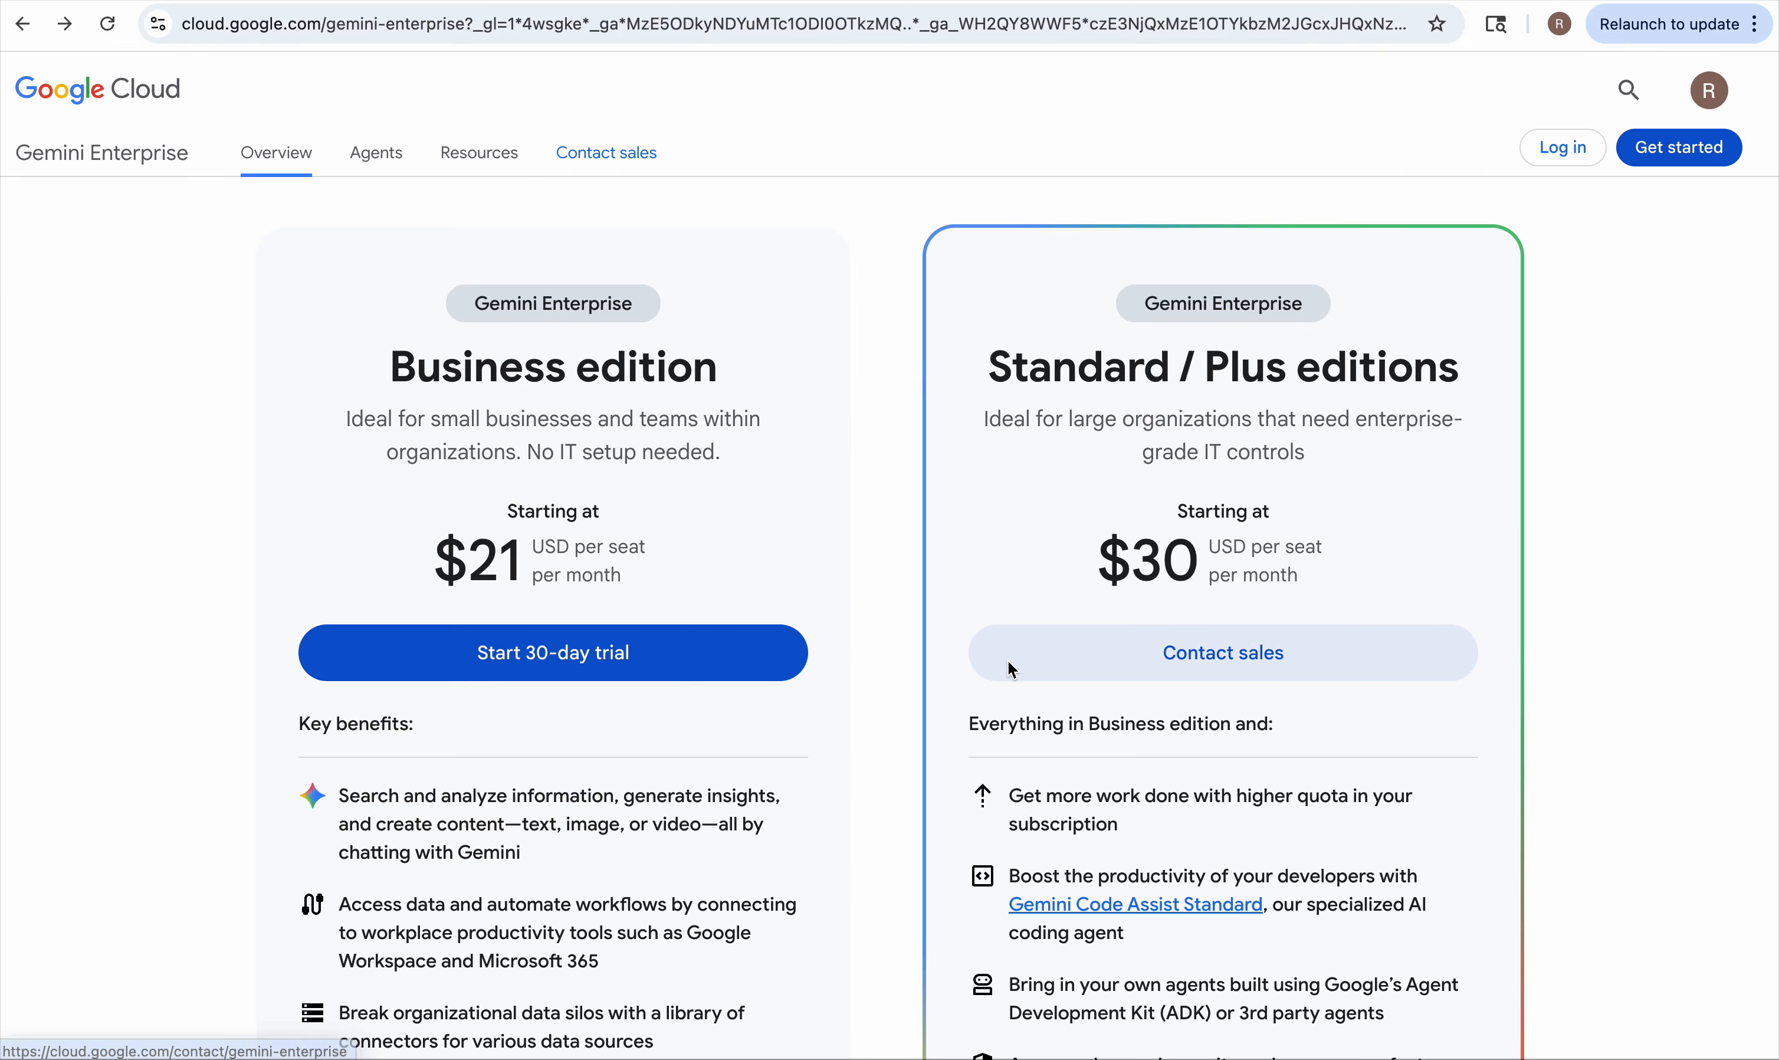
scroll(1153, 748, down, 2)
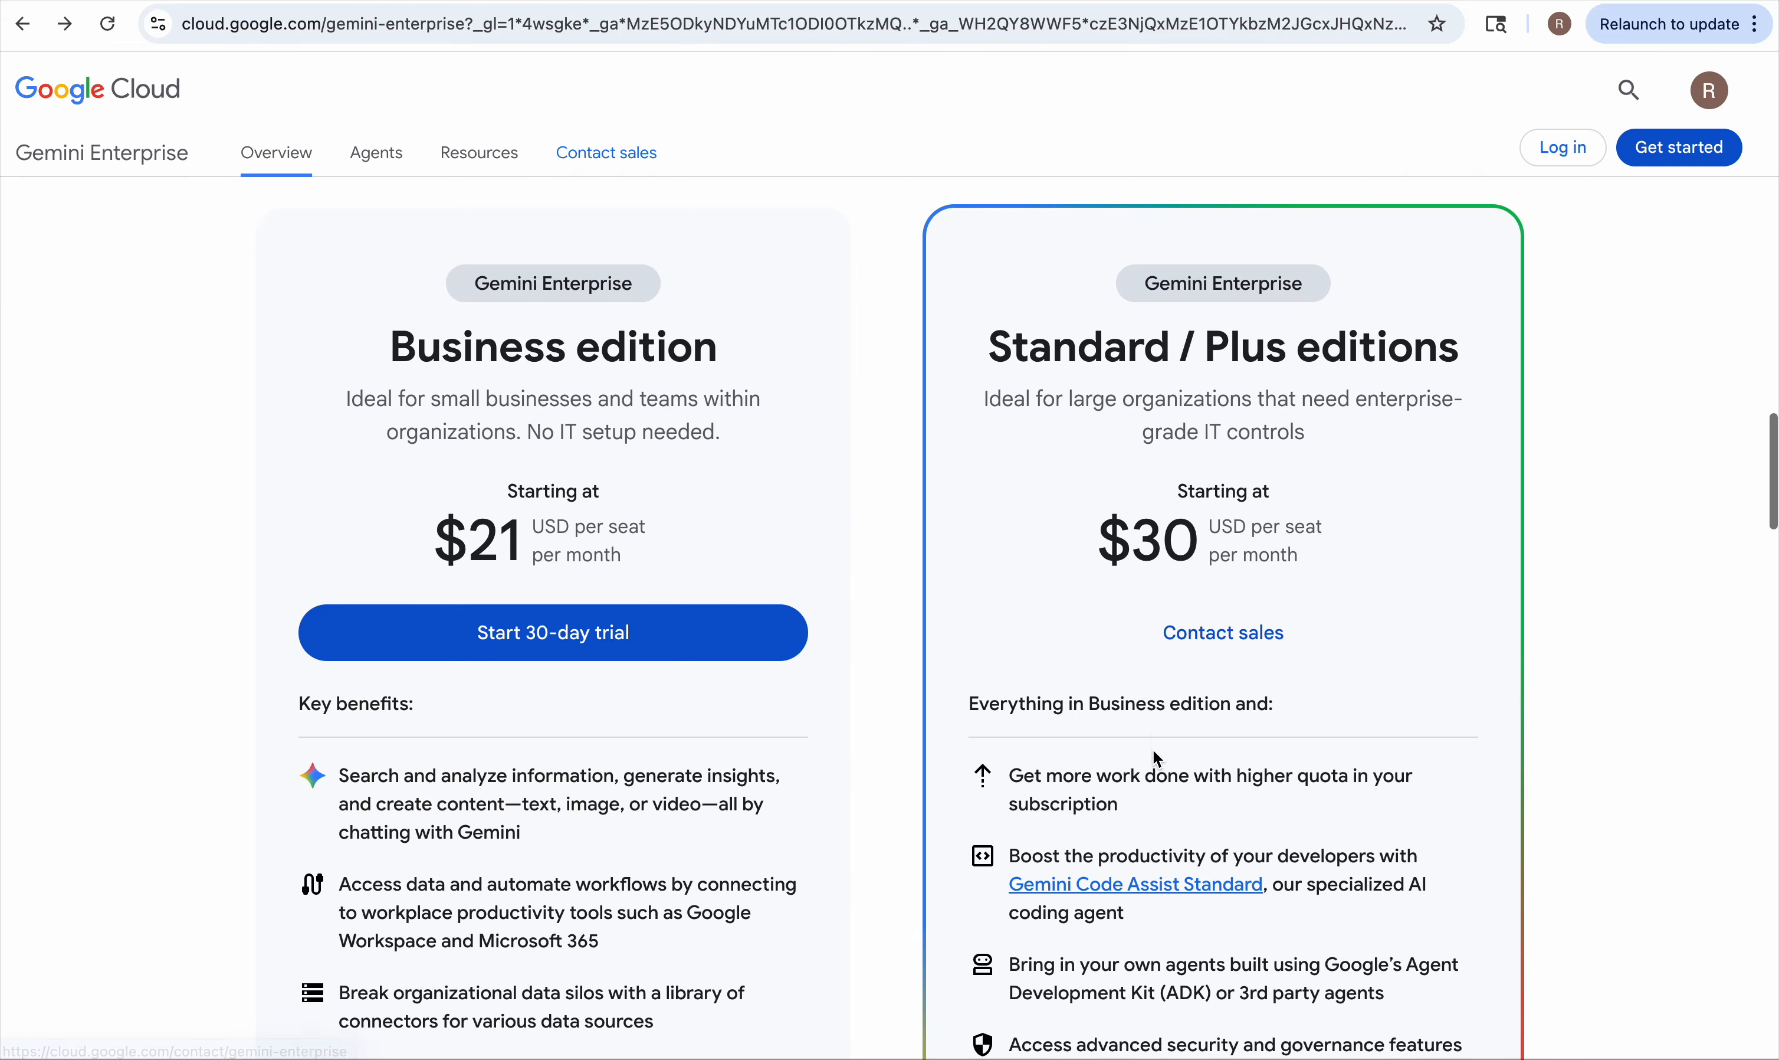
scroll(1151, 749, down, 2)
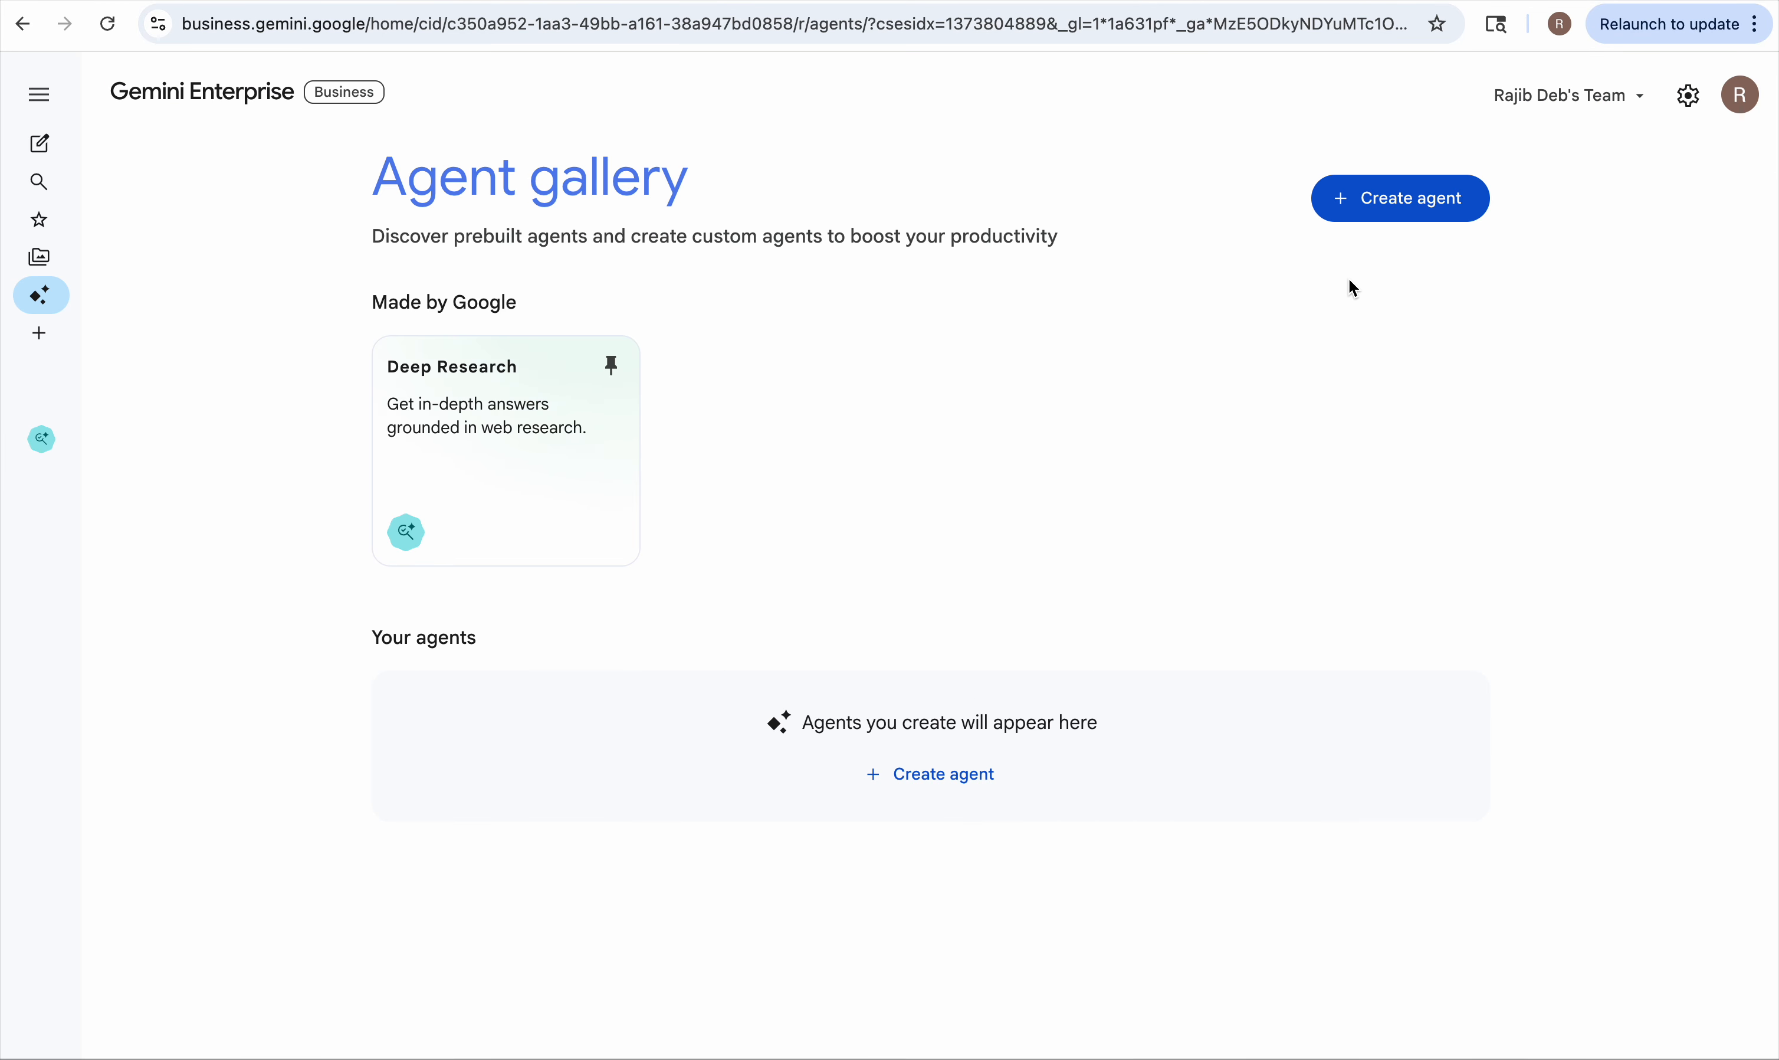
Step: Create a new agent from the agent gallery, skipping the prompt-based design in favour of the manual builder
click(1401, 202)
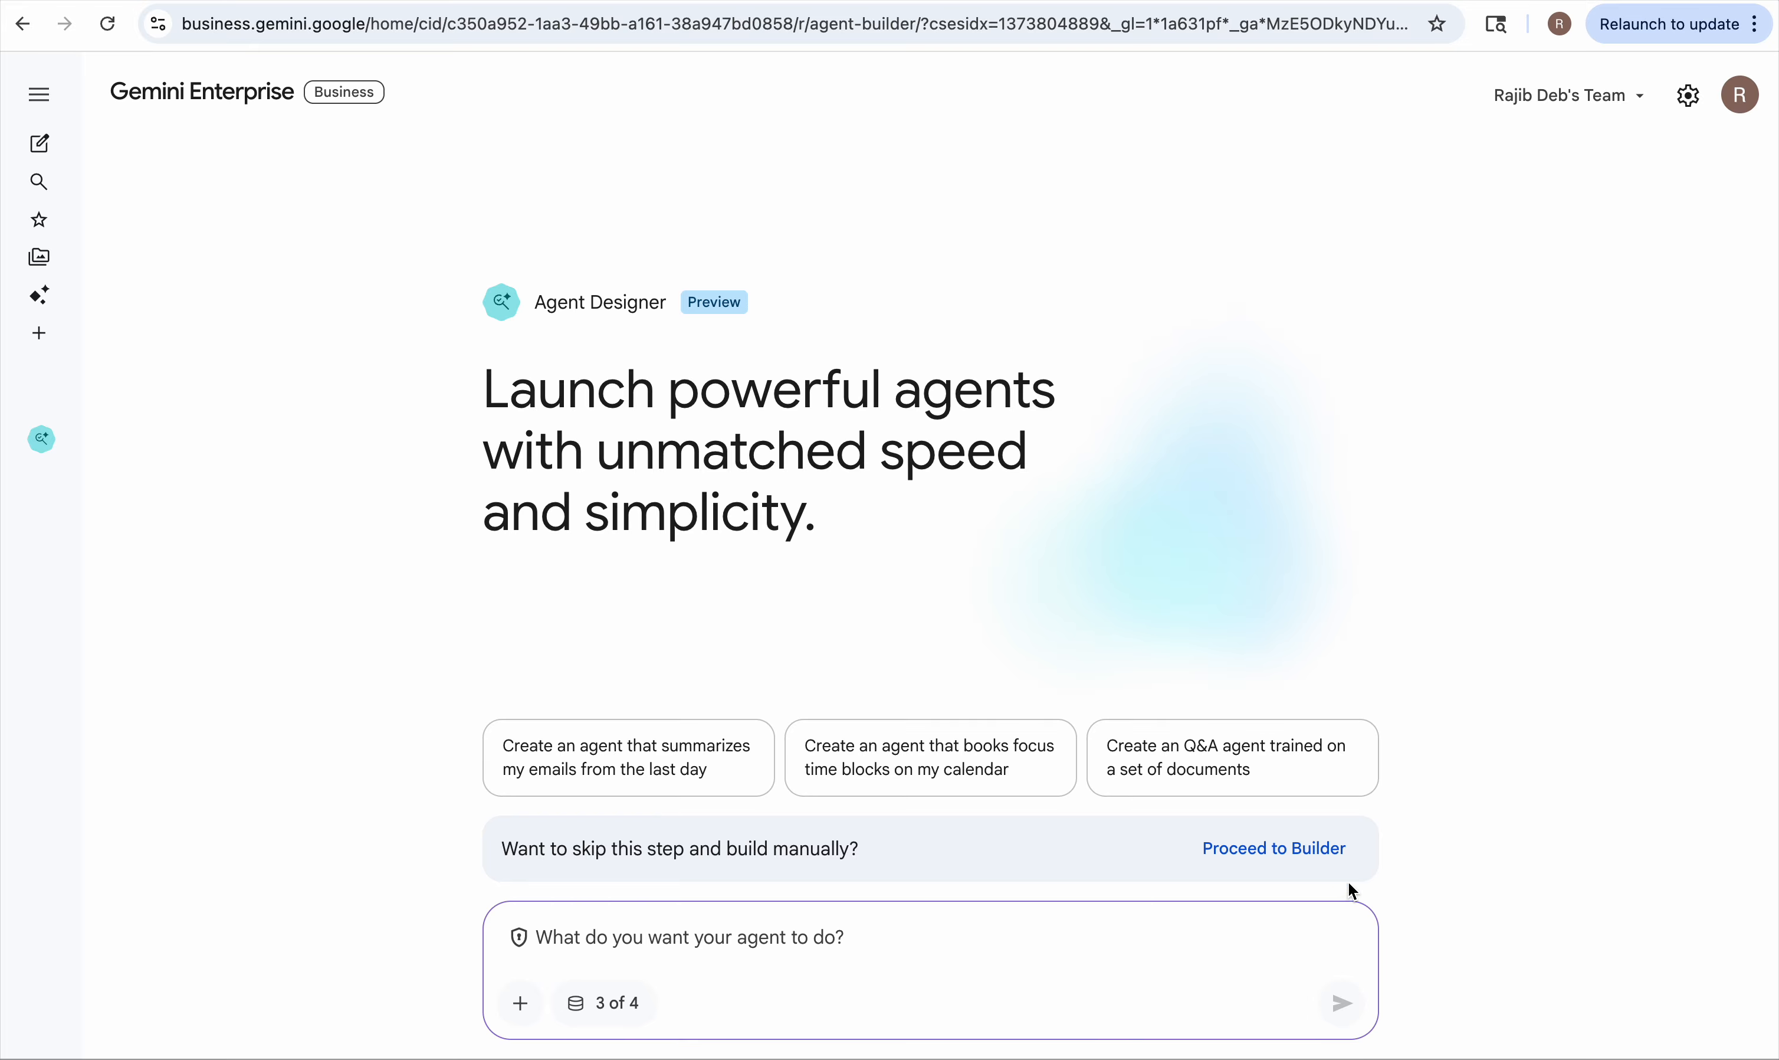
click(1283, 859)
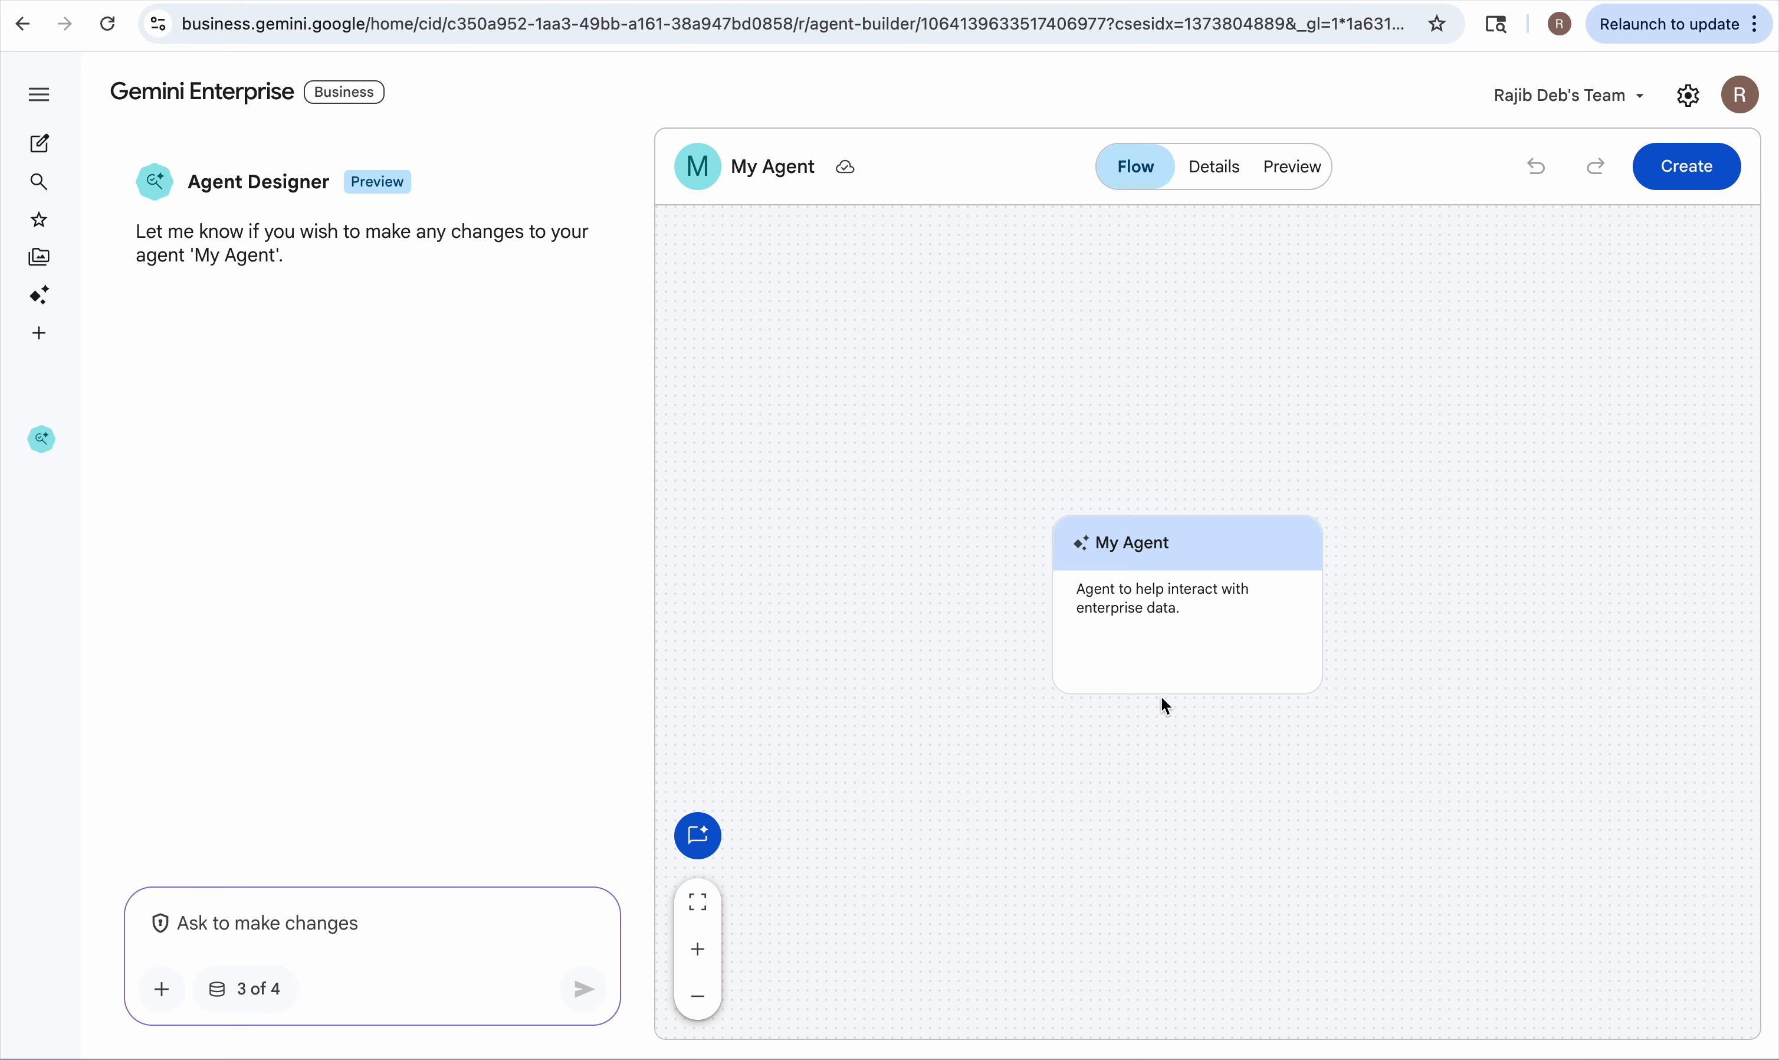
Step: Name the agent in the flow ROUTER AGENT and set its model to Gemini 2.5 Flash
click(1152, 630)
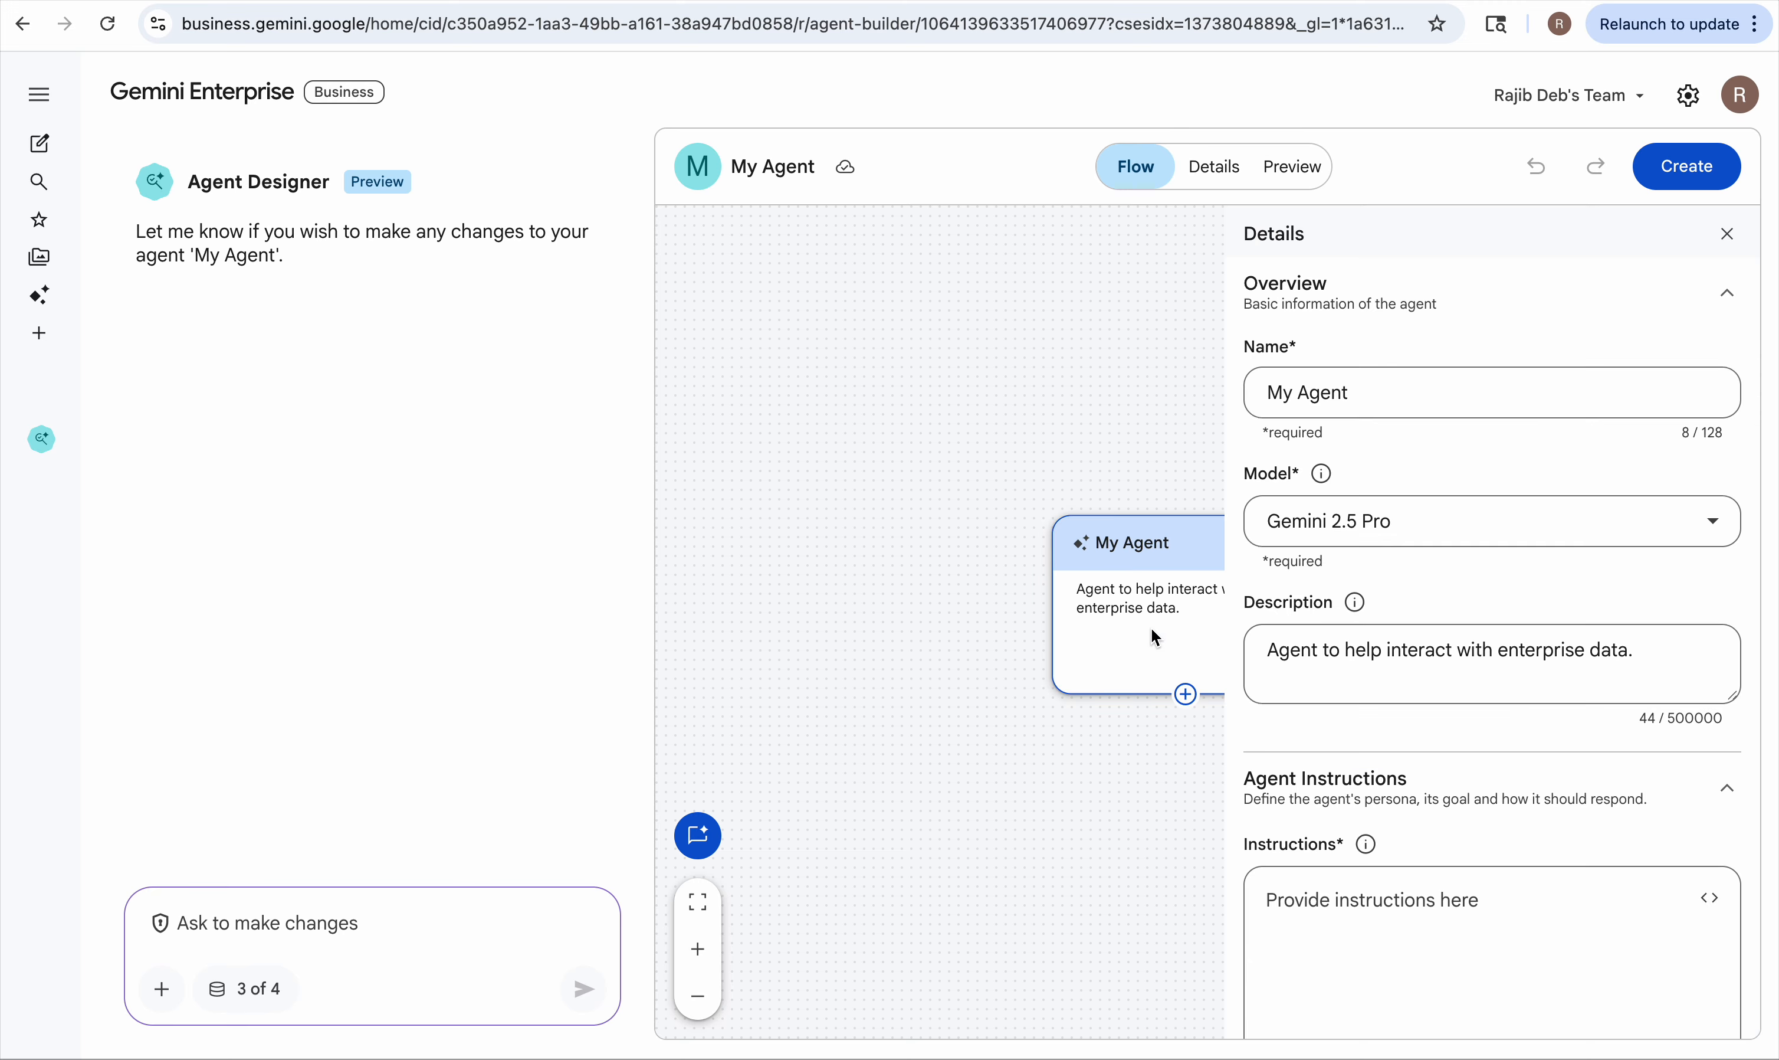
triple_click(1311, 396)
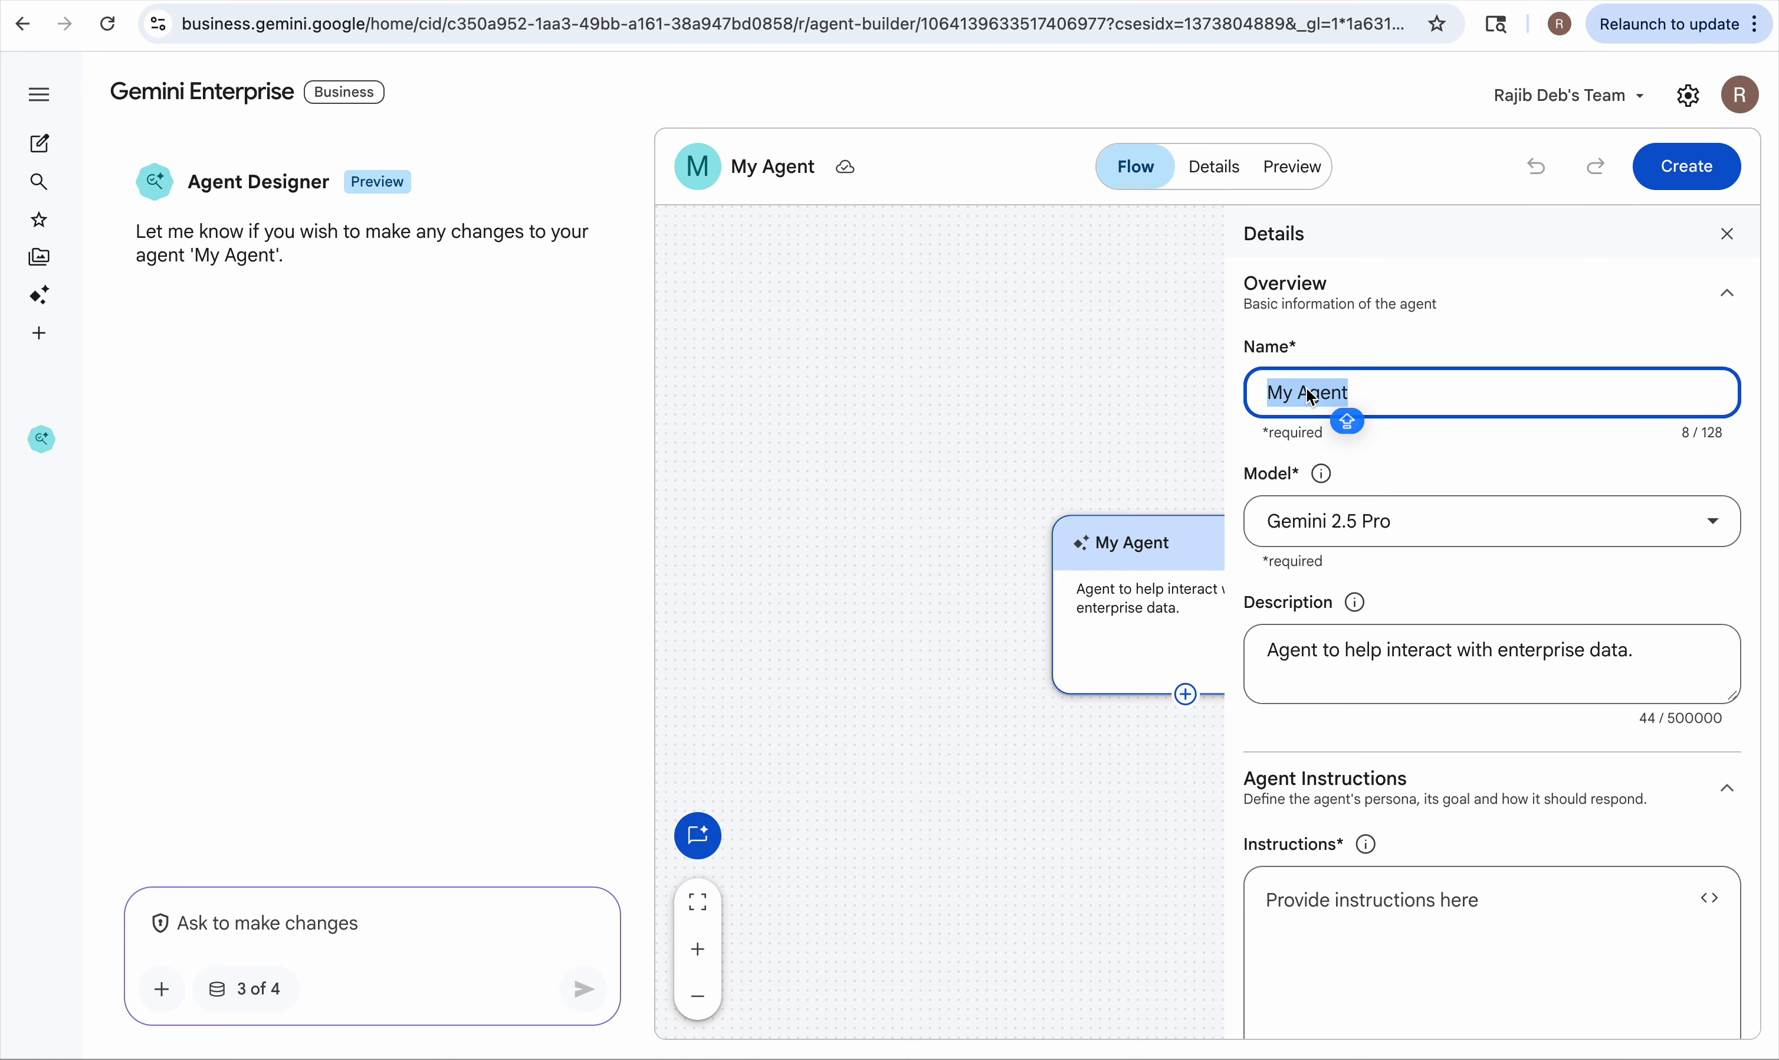
text(ROUTE)
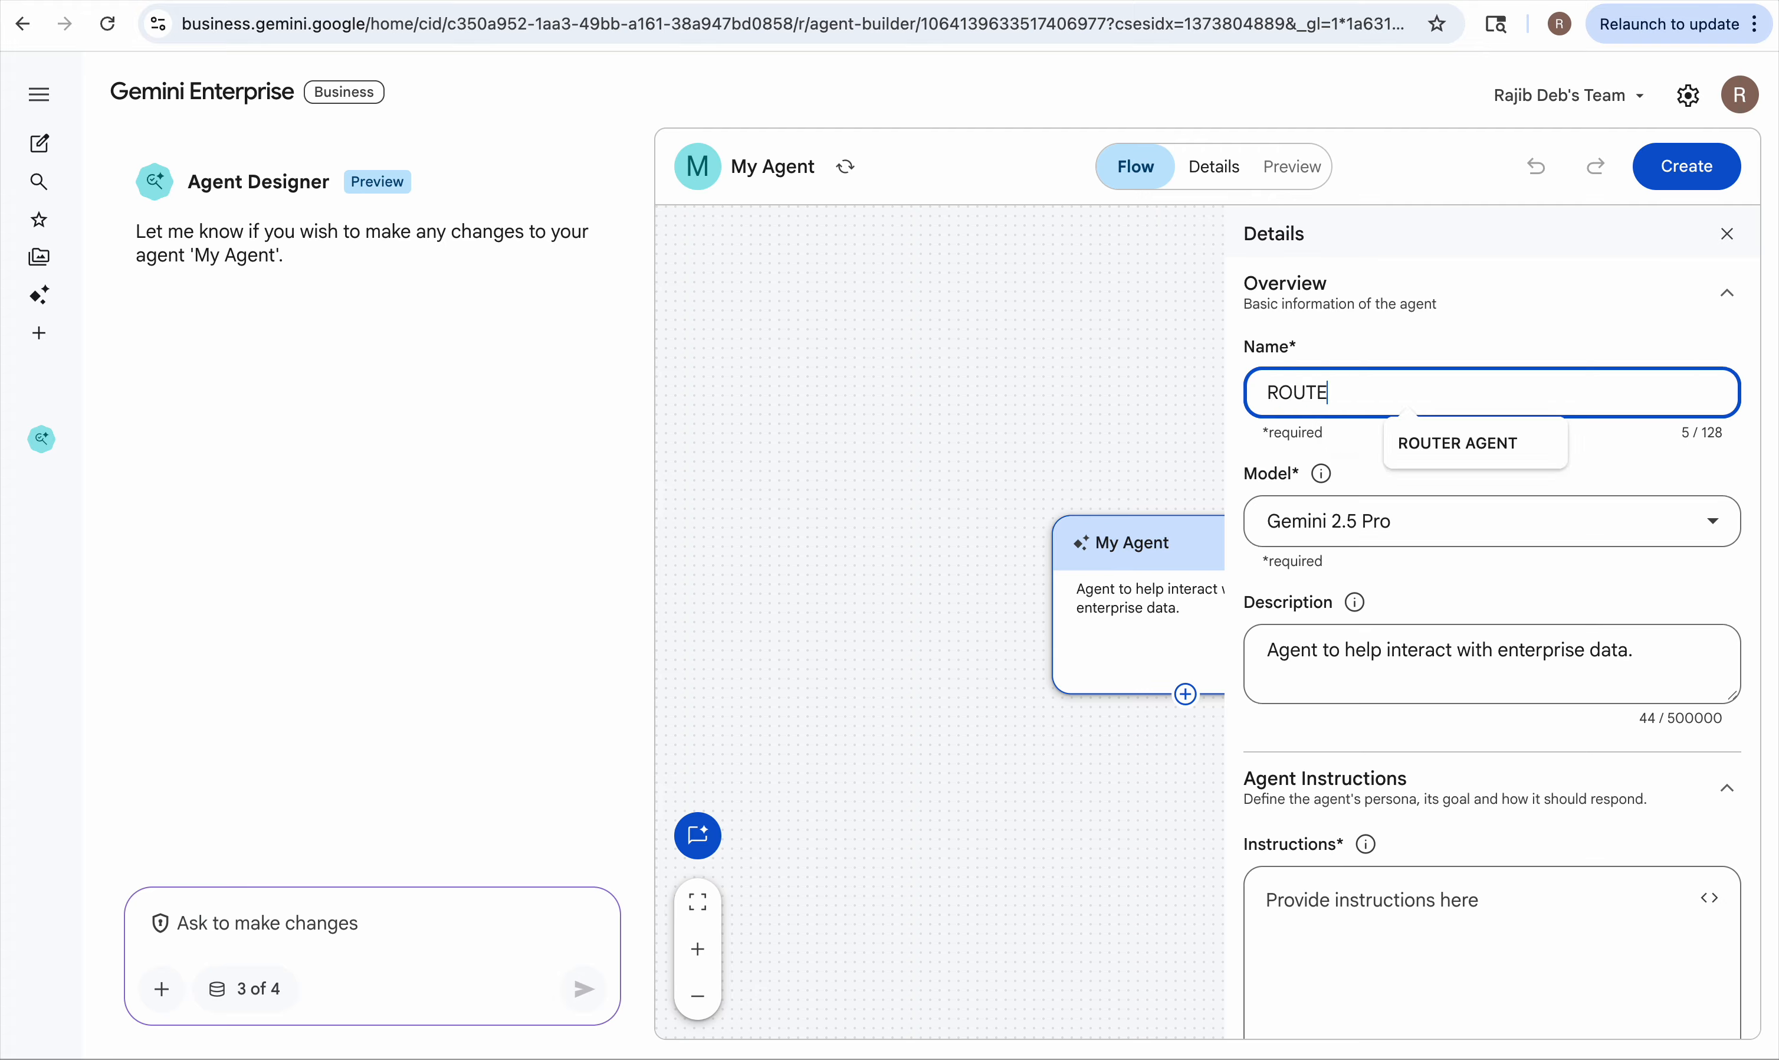
text(R A)
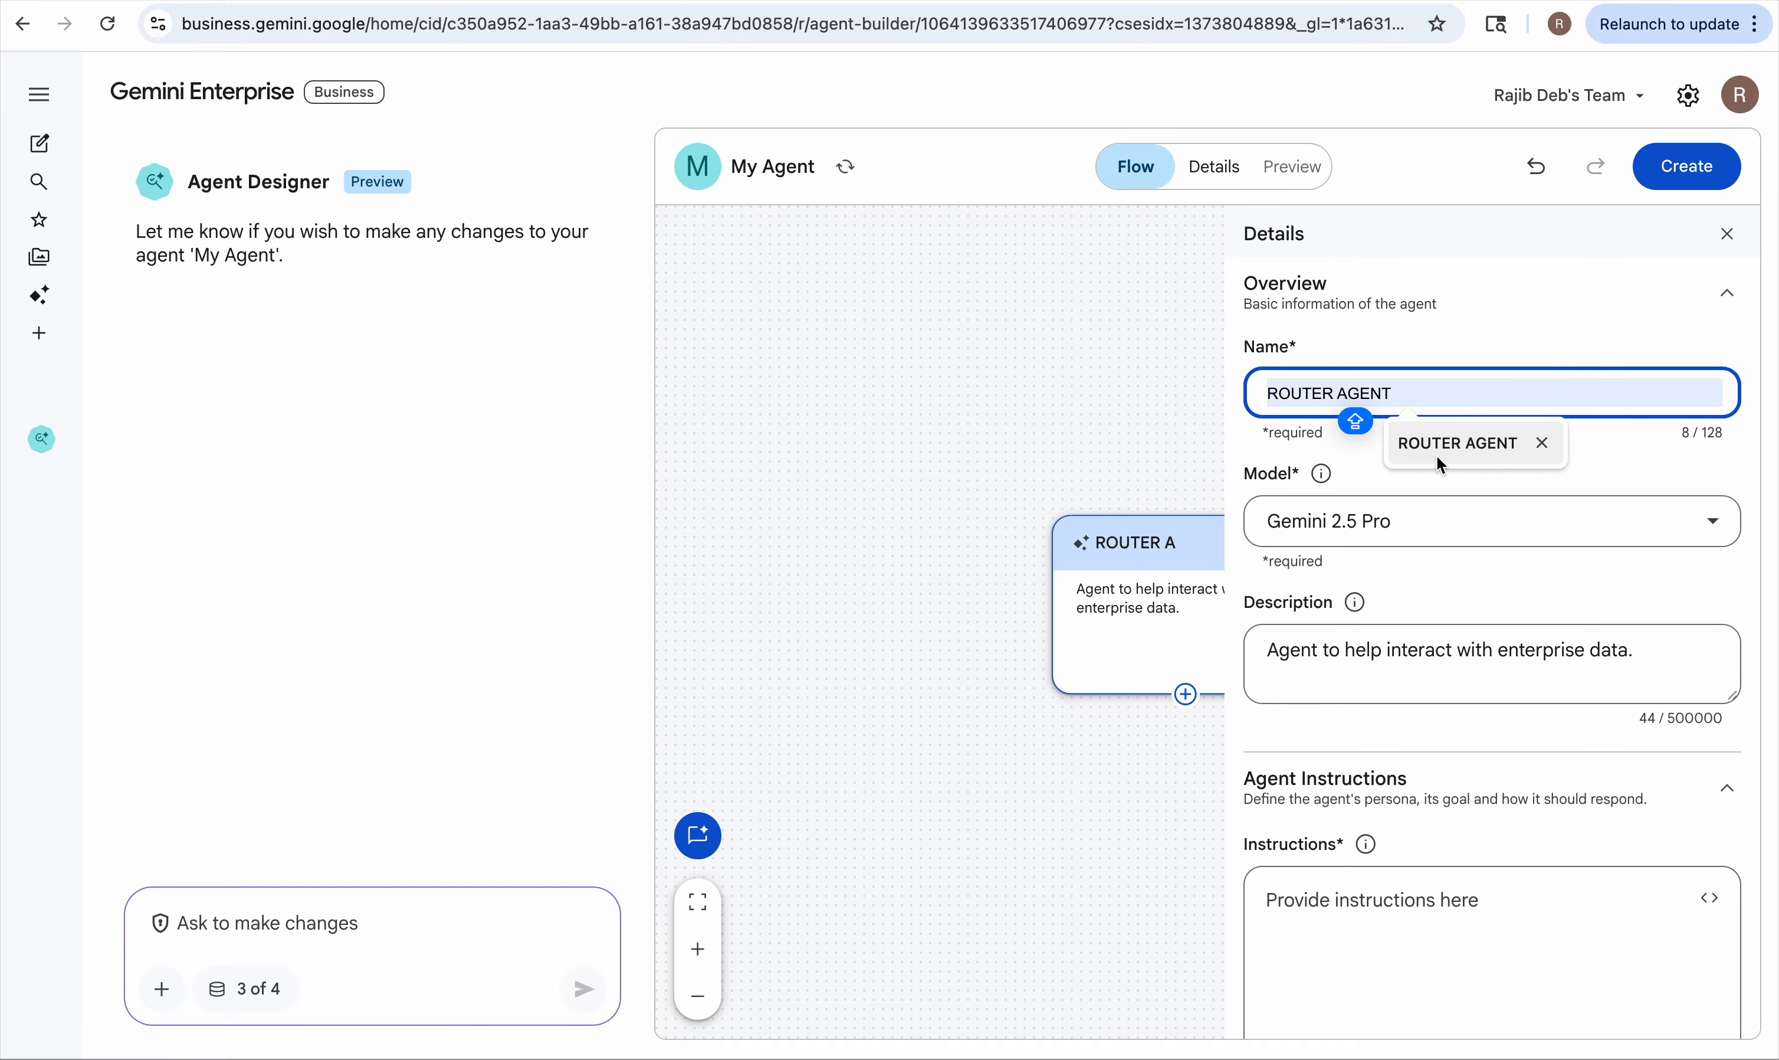
click(1440, 449)
click(1304, 534)
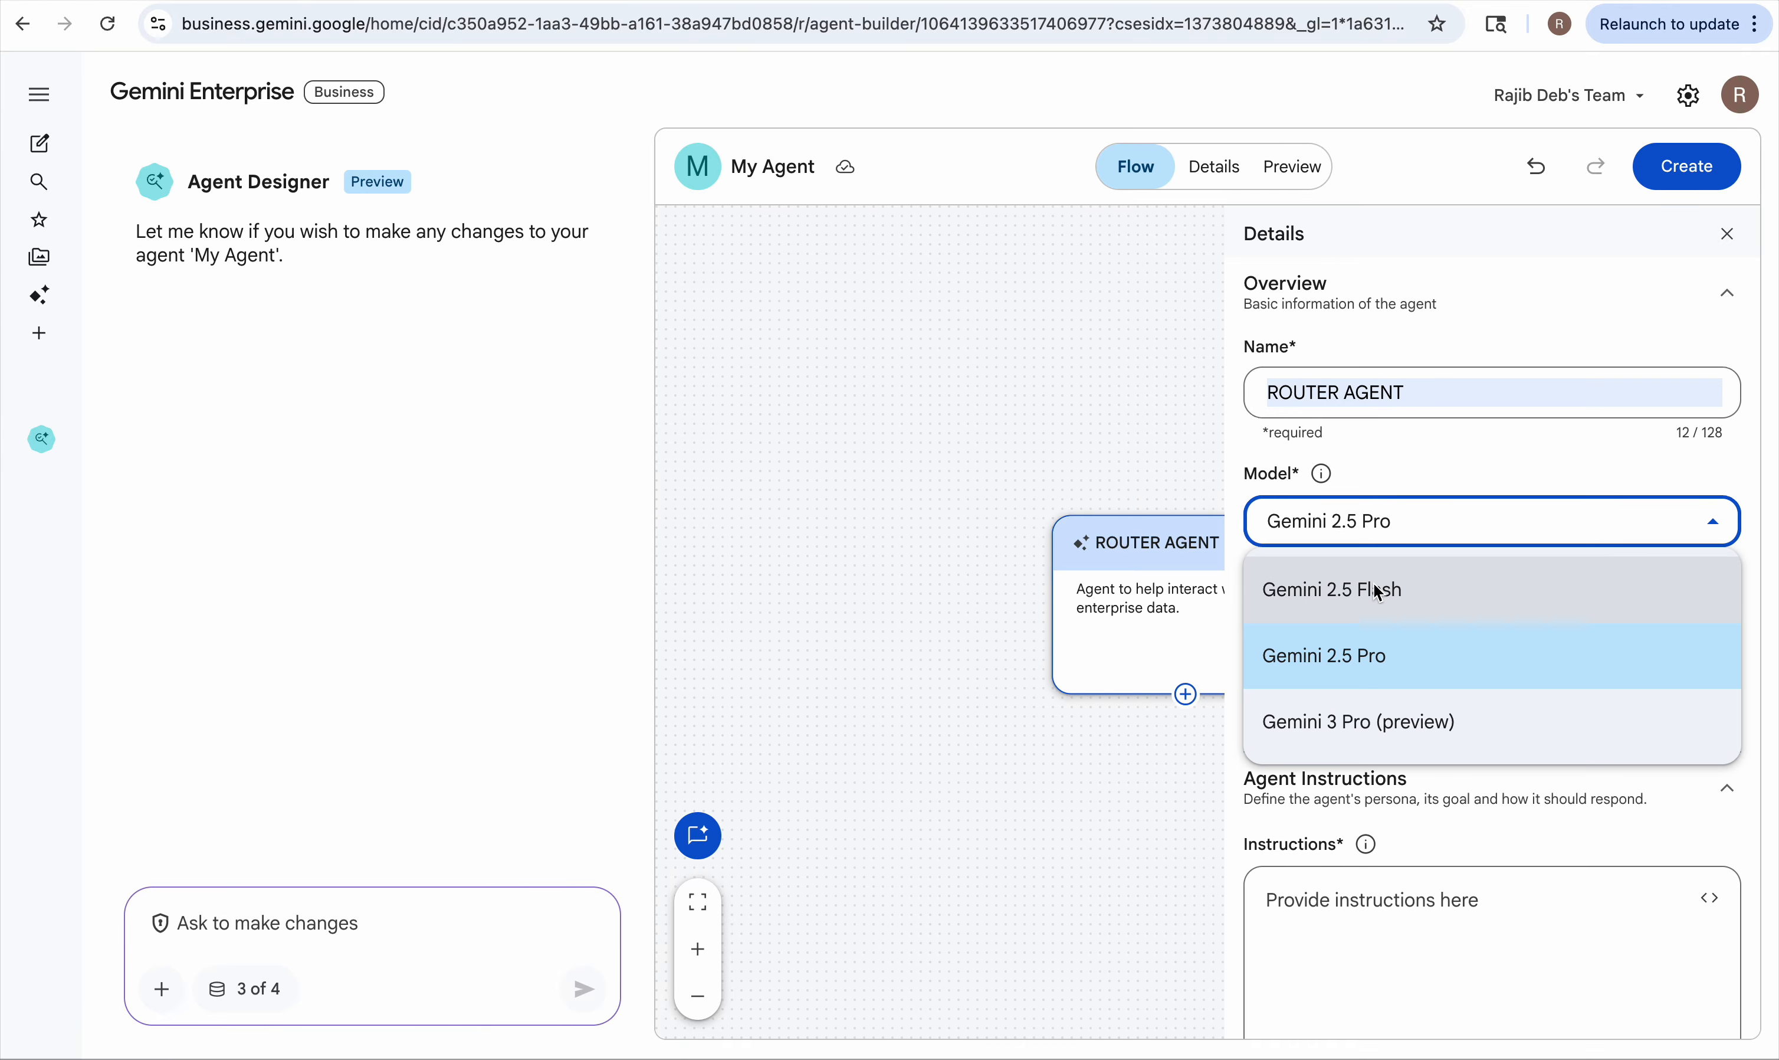
click(1364, 599)
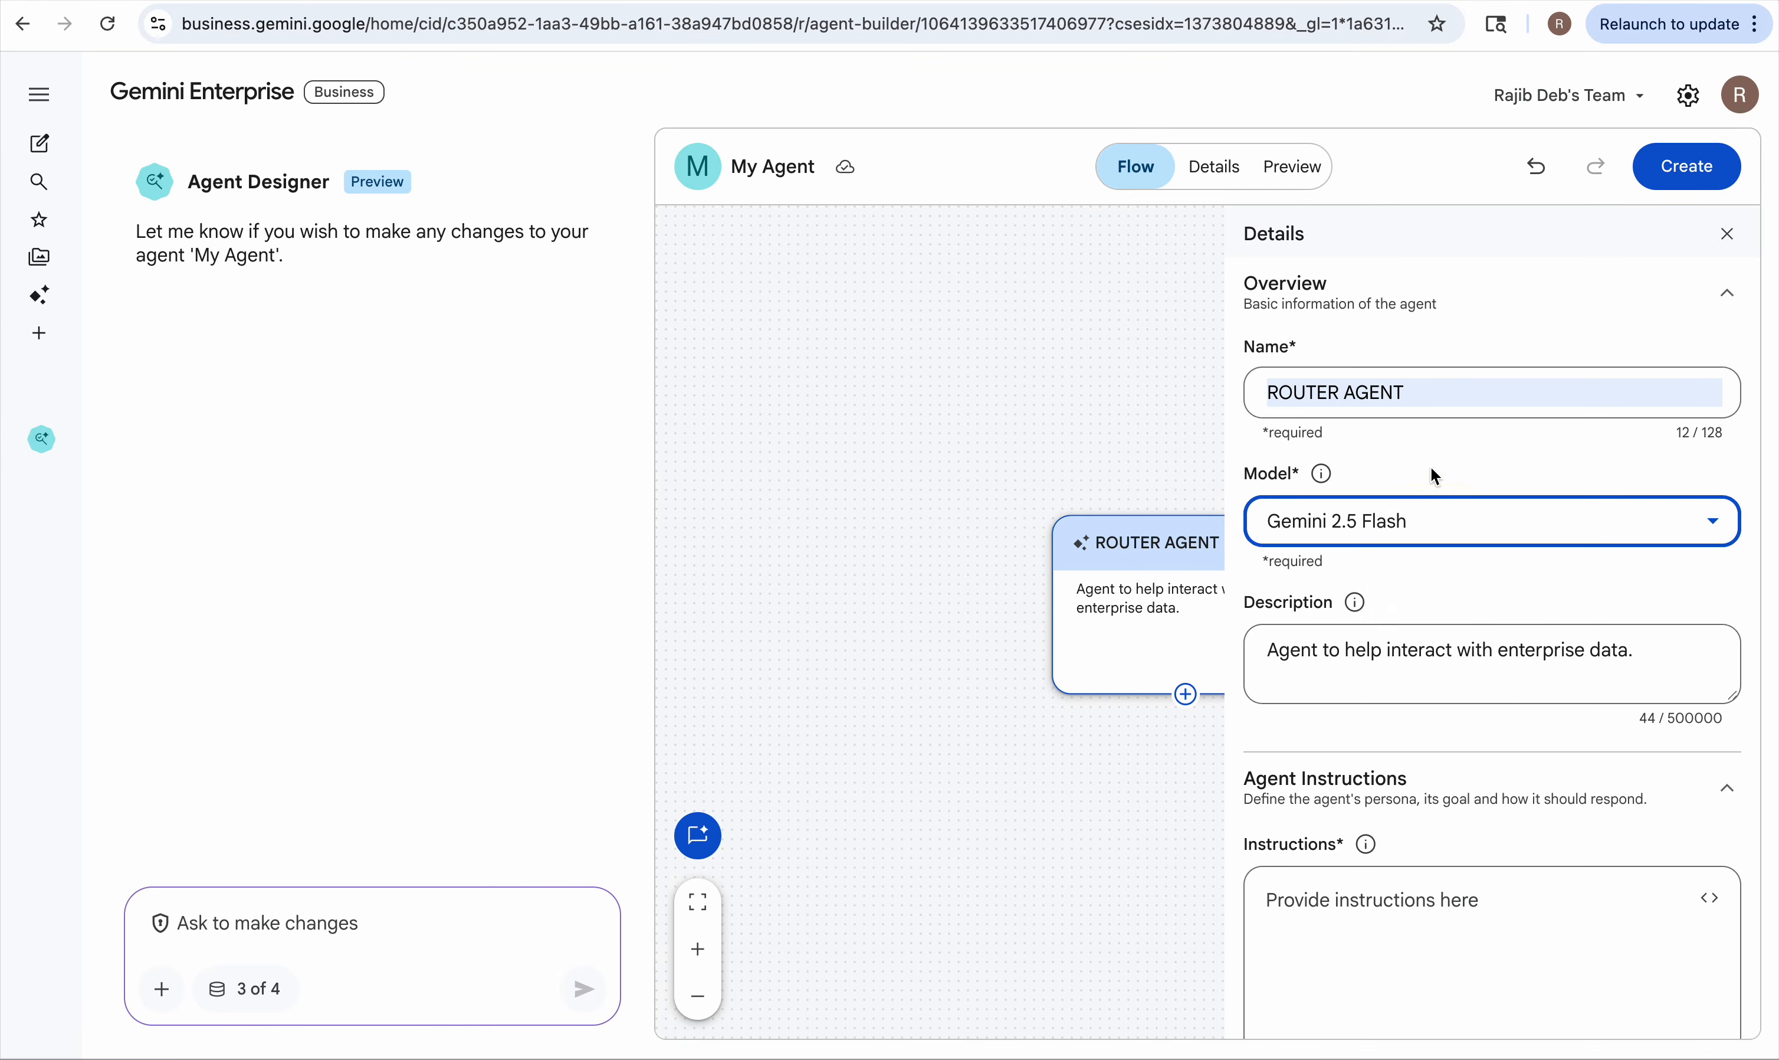
Step: Change the router agent's description to "Agent to help route a question to a math agent or a physics agent"
scroll(1431, 467, down, 3)
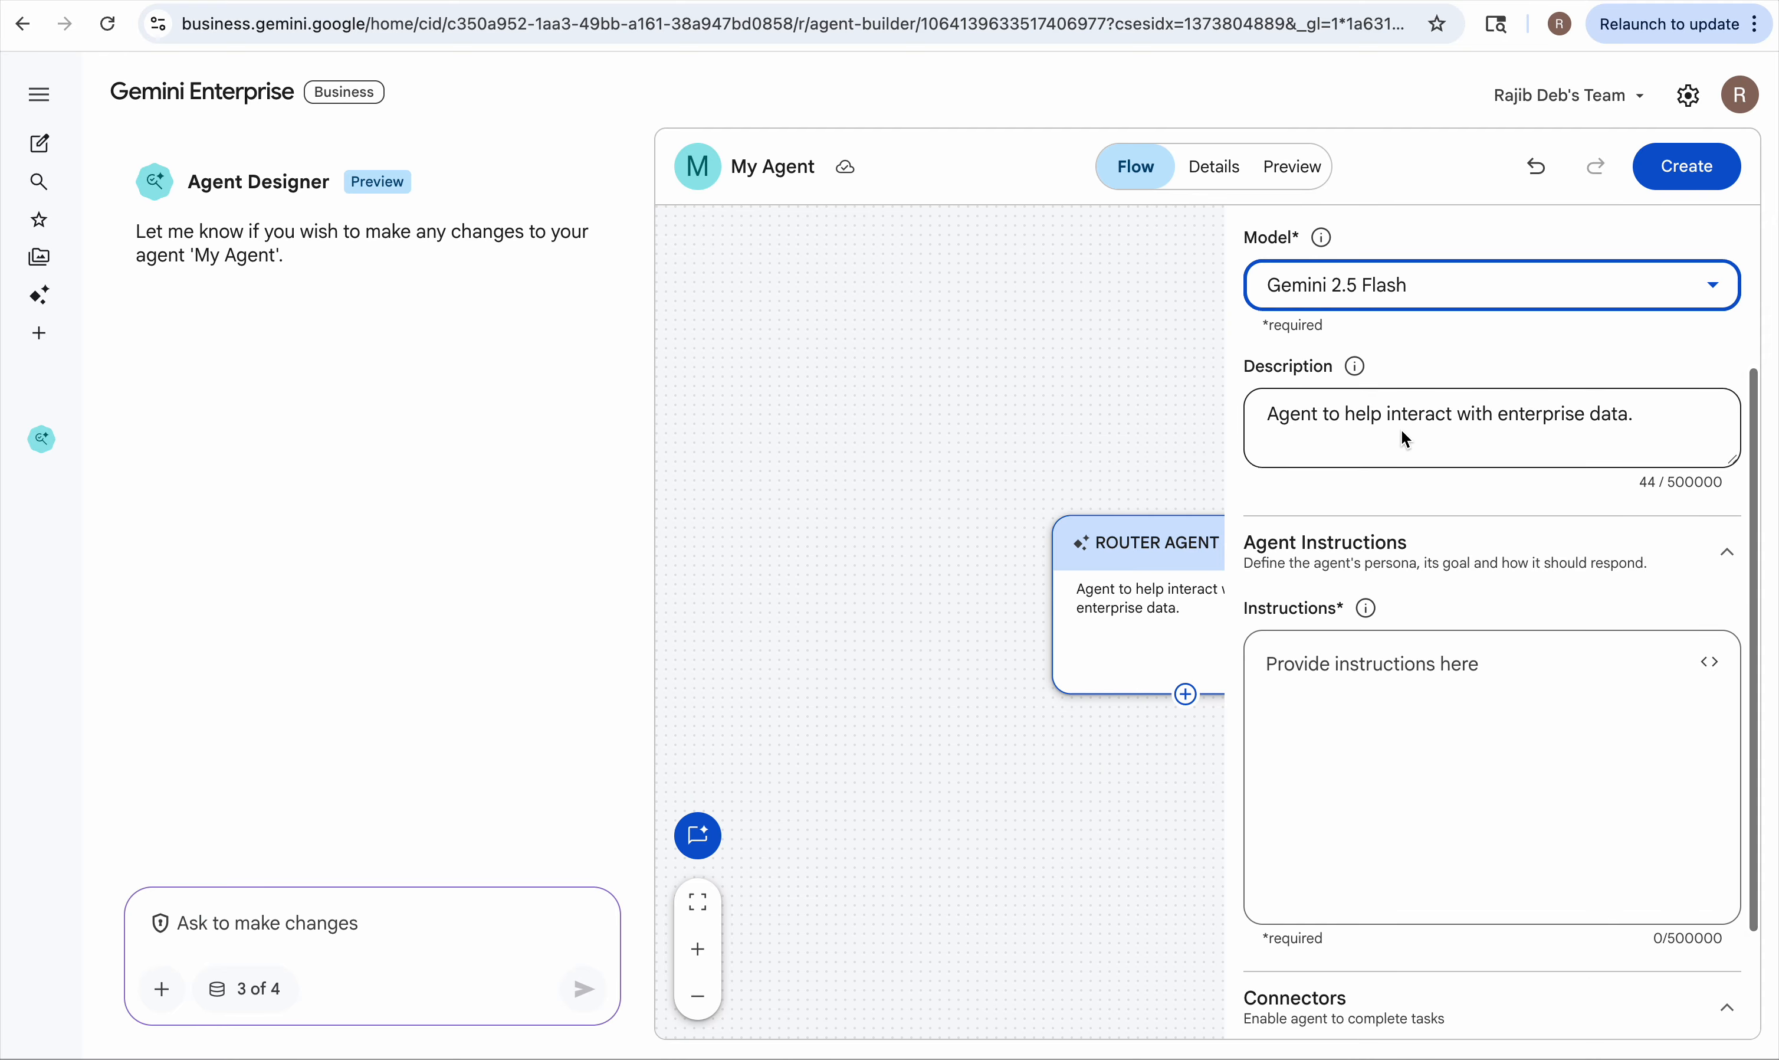
drag(1392, 418, 1633, 420)
key(BackSpace)
key(BackSpace)
text(ROUTE A)
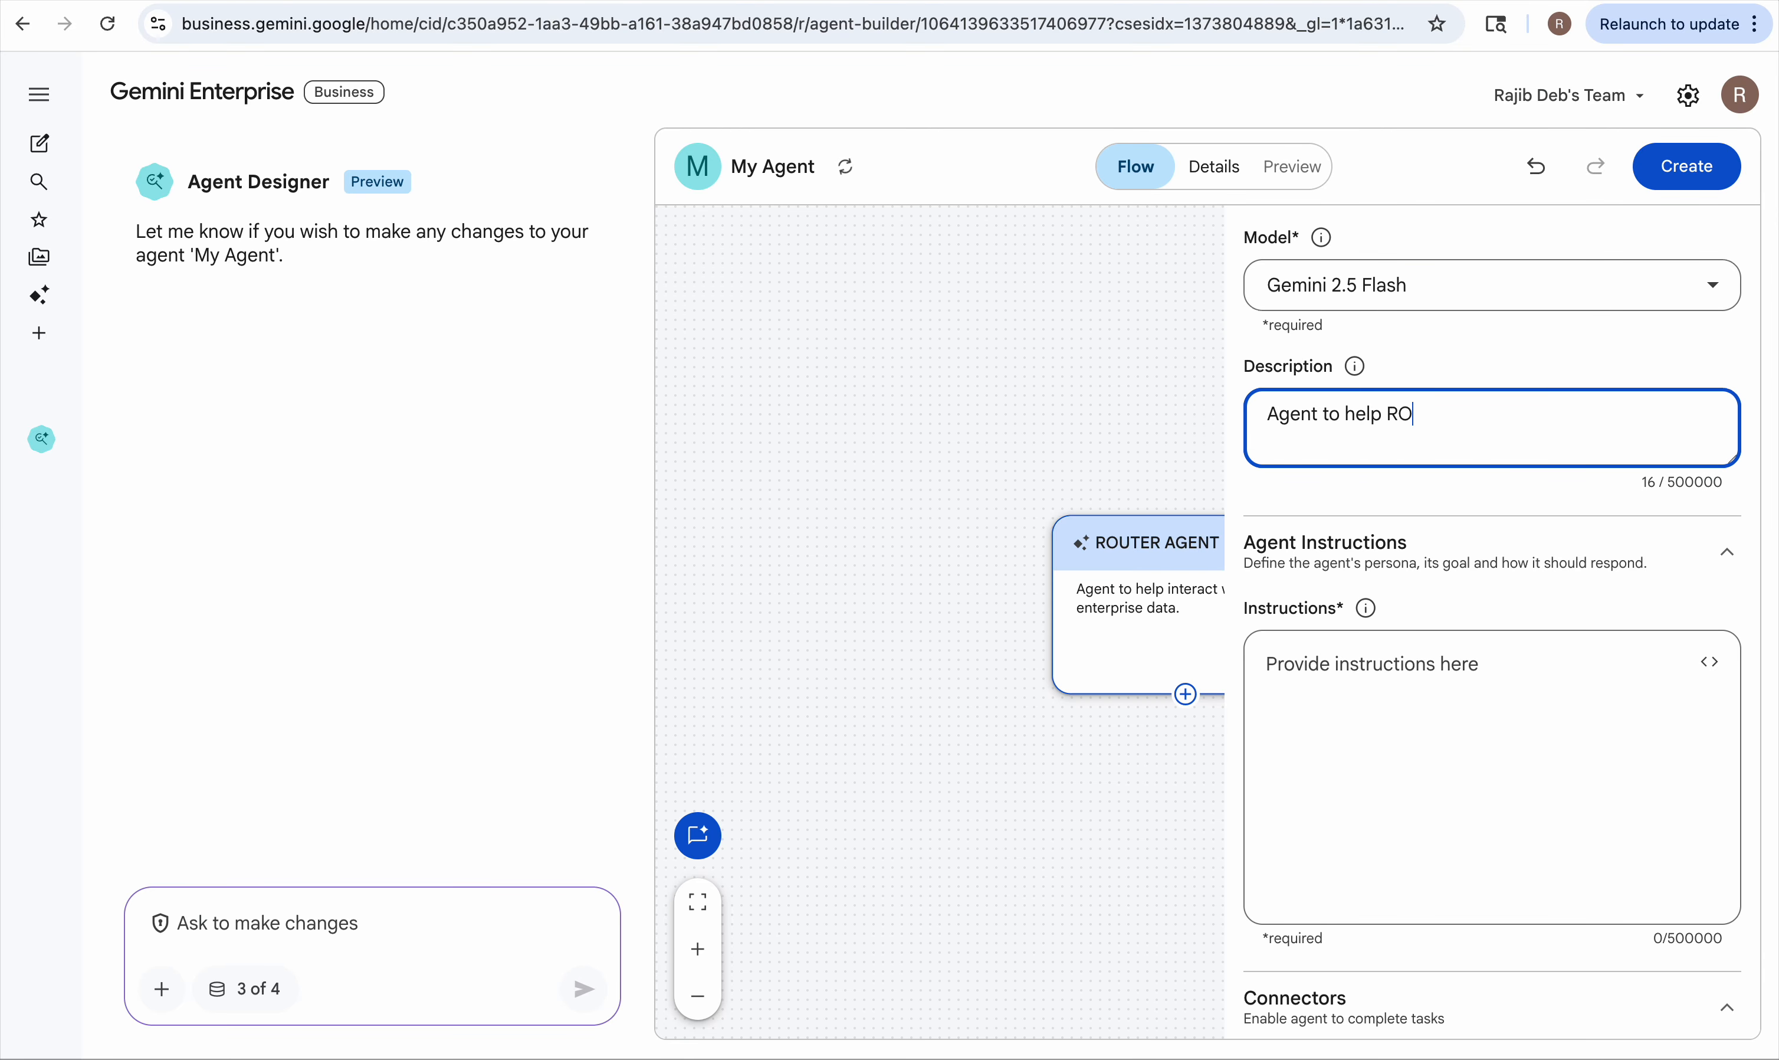
key(BackSpace)
key(BackSpace)
key(BackSpace)
key(BackSpace)
key(BackSpace)
key(BackSpace)
key(BackSpace)
text(route a question to eithw)
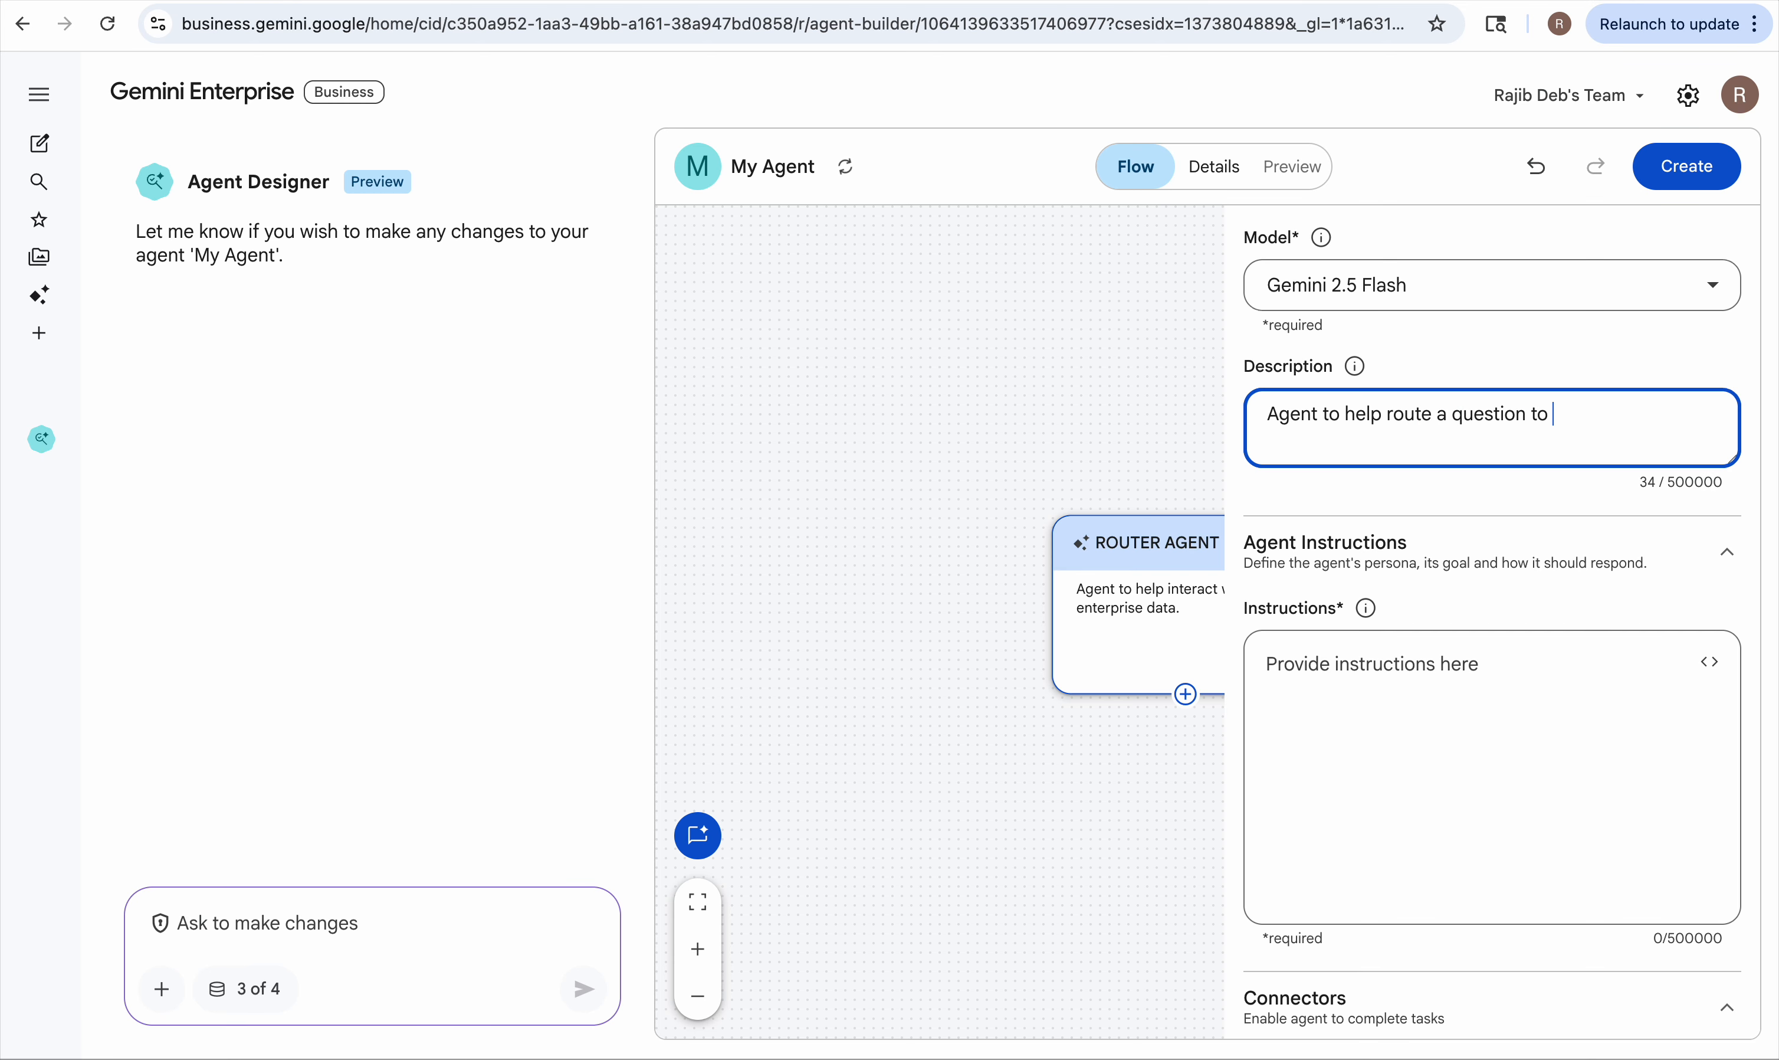
key(BackSpace)
text(er)
key(BackSpace)
key(BackSpace)
key(BackSpace)
key(BackSpace)
key(BackSpace)
key(BackSpace)
key(BackSpace)
text(a math )
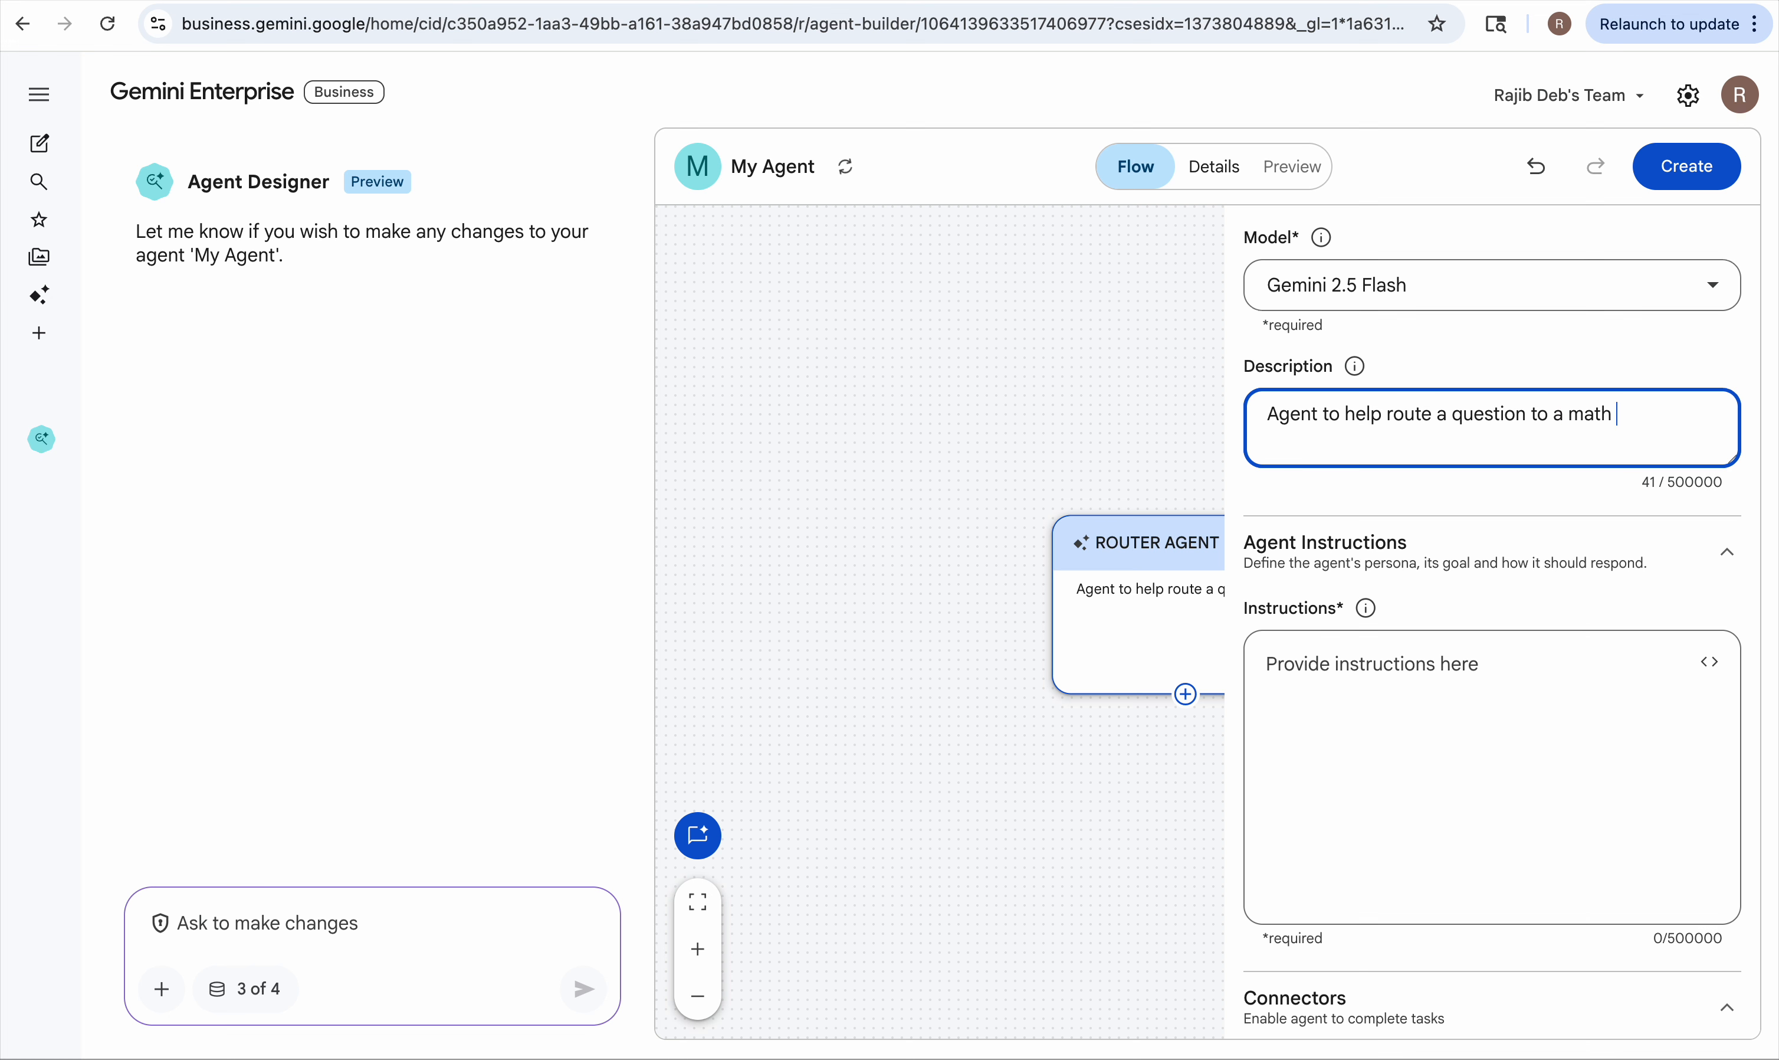
text(agent or a physics a)
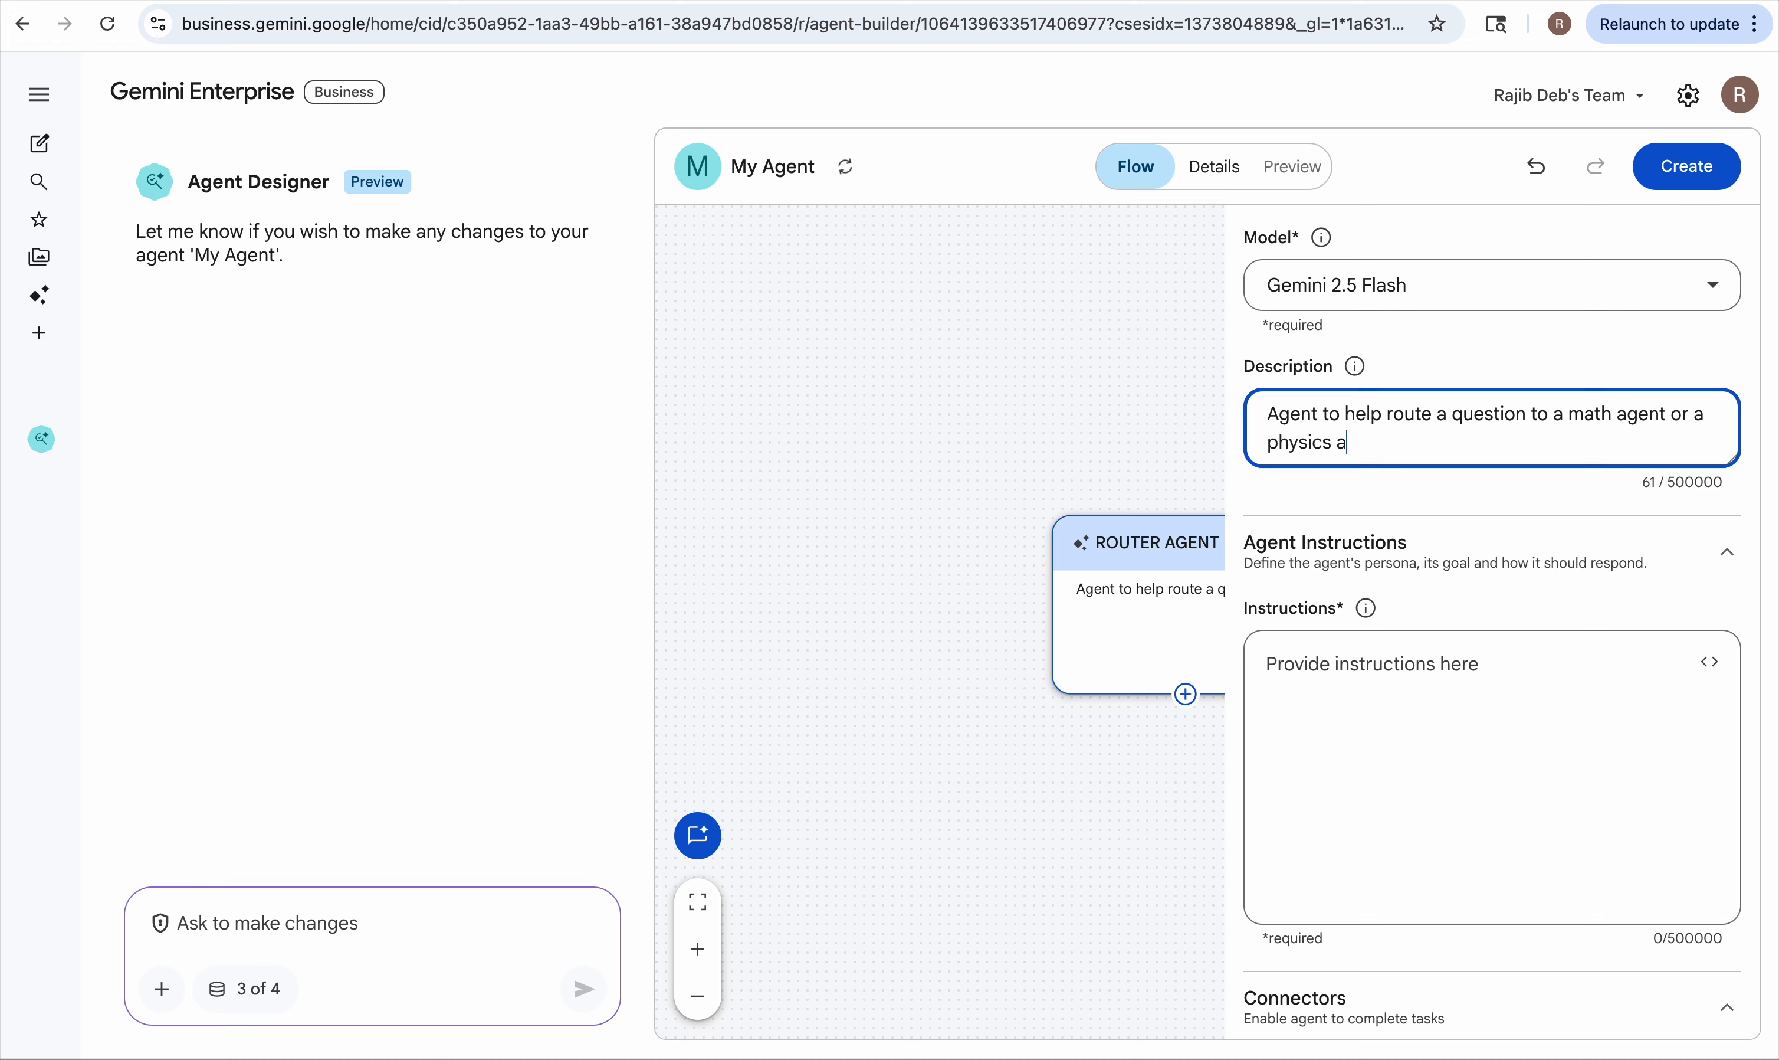
text(gent)
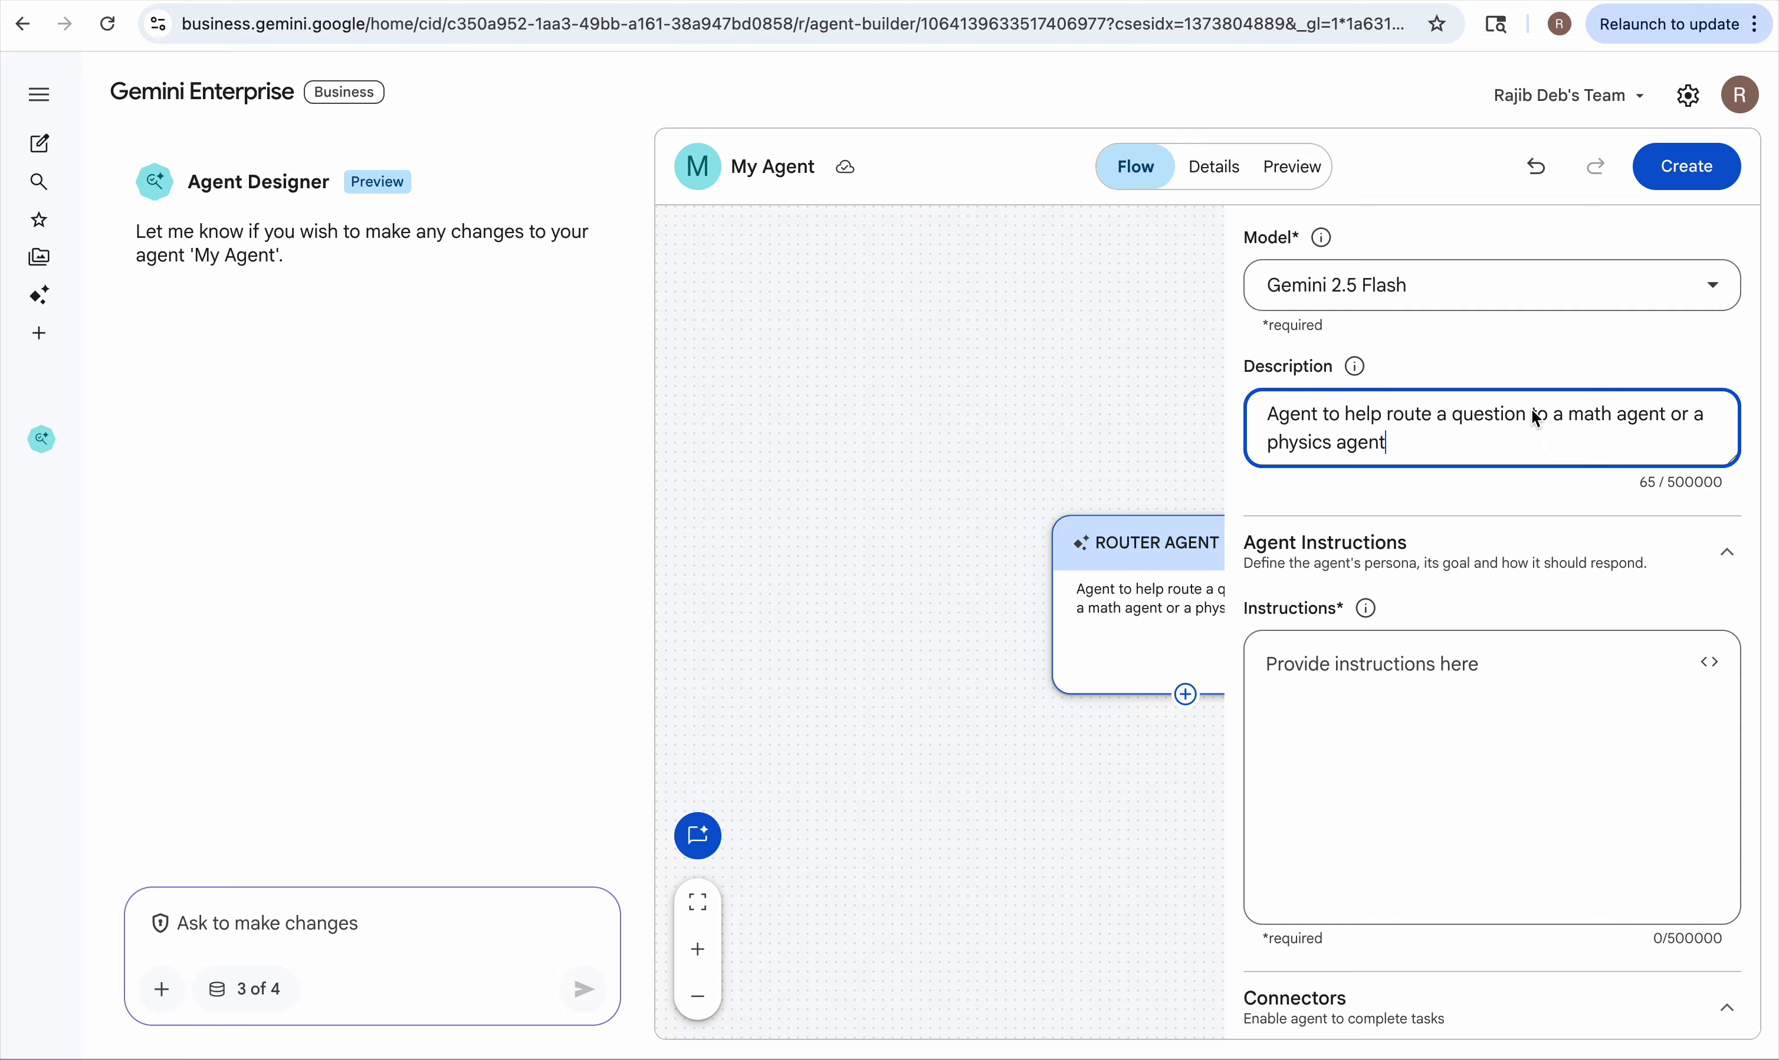
Step: Replace "a math agent or a physics agent" in the description with "the appropriate agent"
drag(1558, 413, 1576, 462)
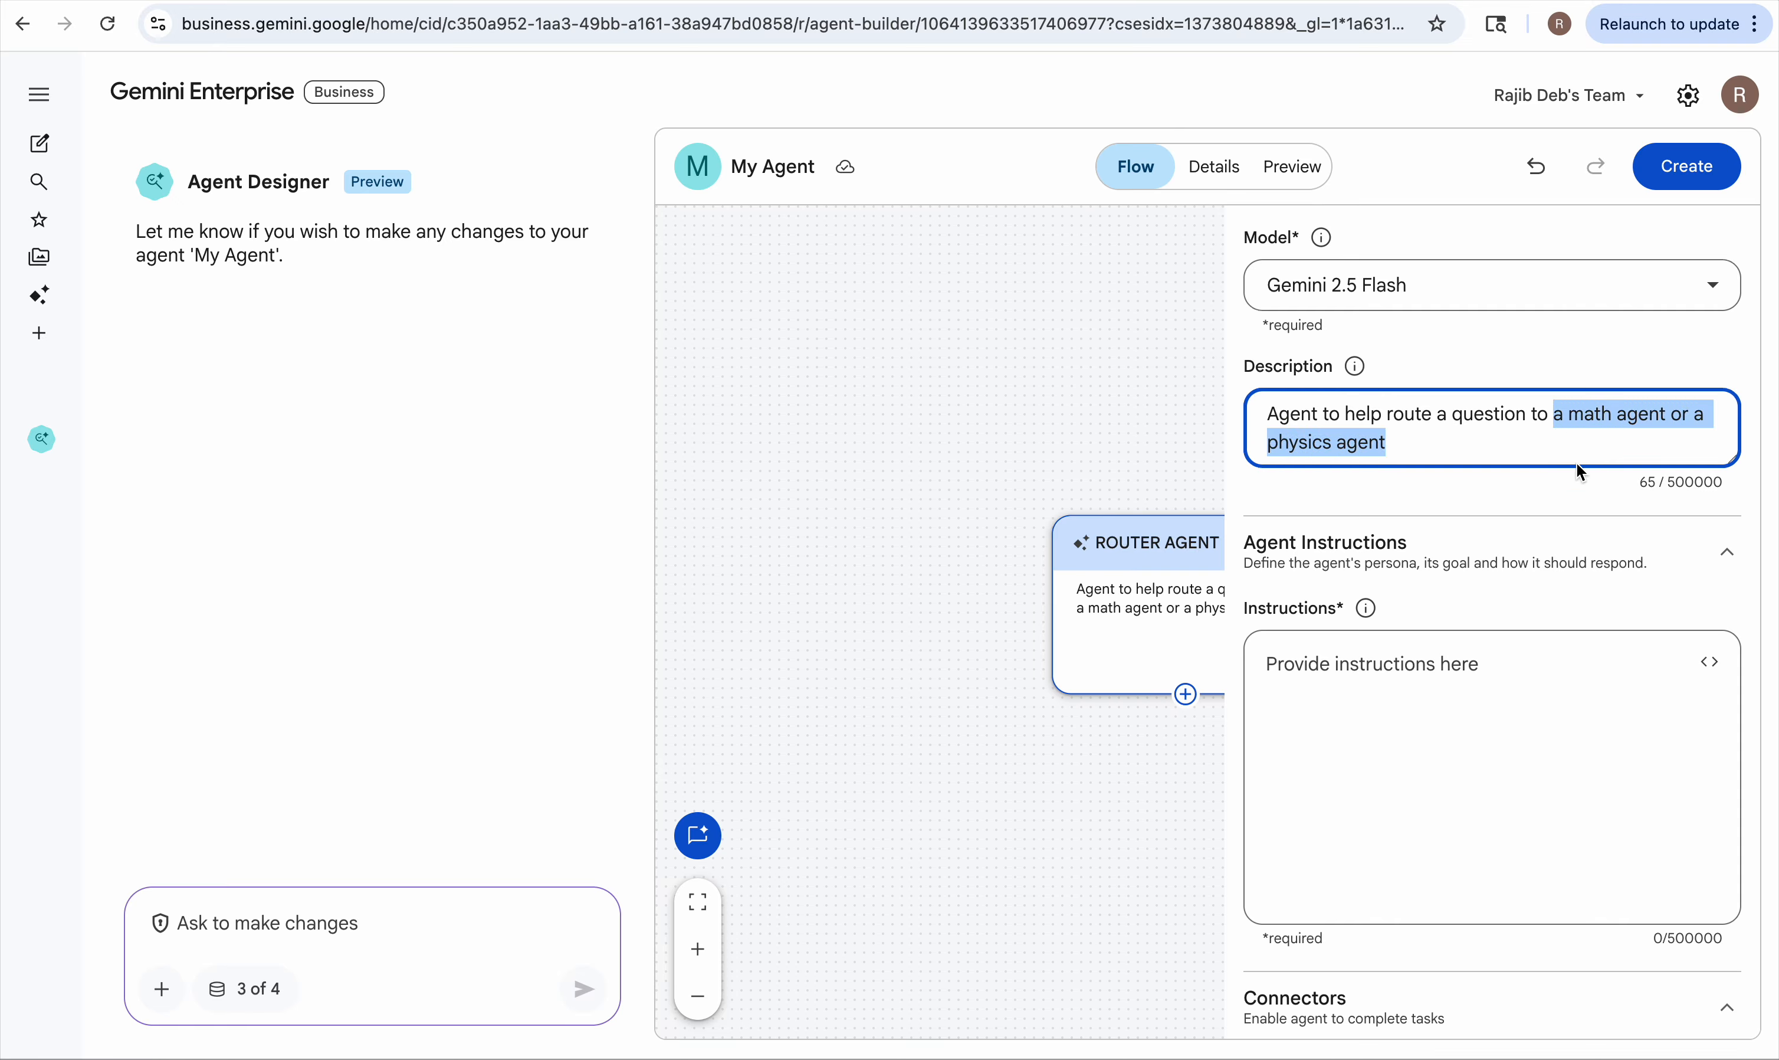
text(the approp)
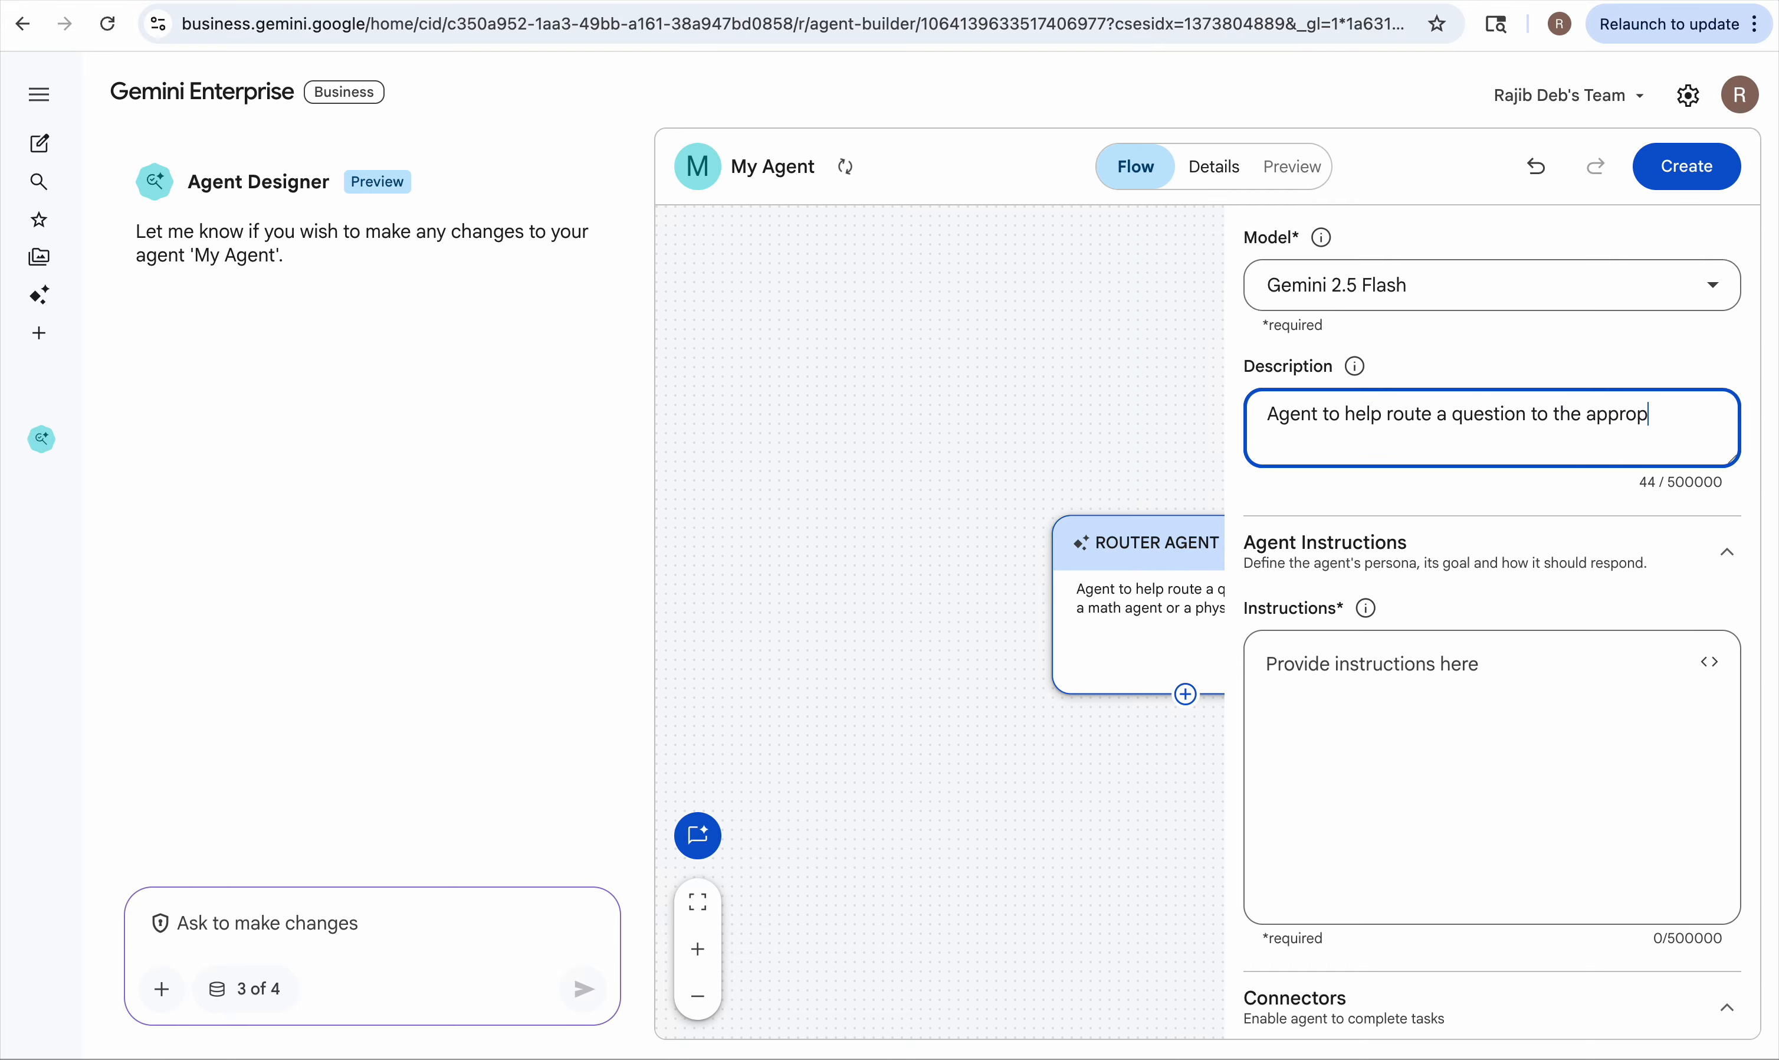
text(riate agent)
Step: Begin the router agent's instructions with "You are a router agent who is an expert in extracting the subject or topic of the question"
click(1345, 672)
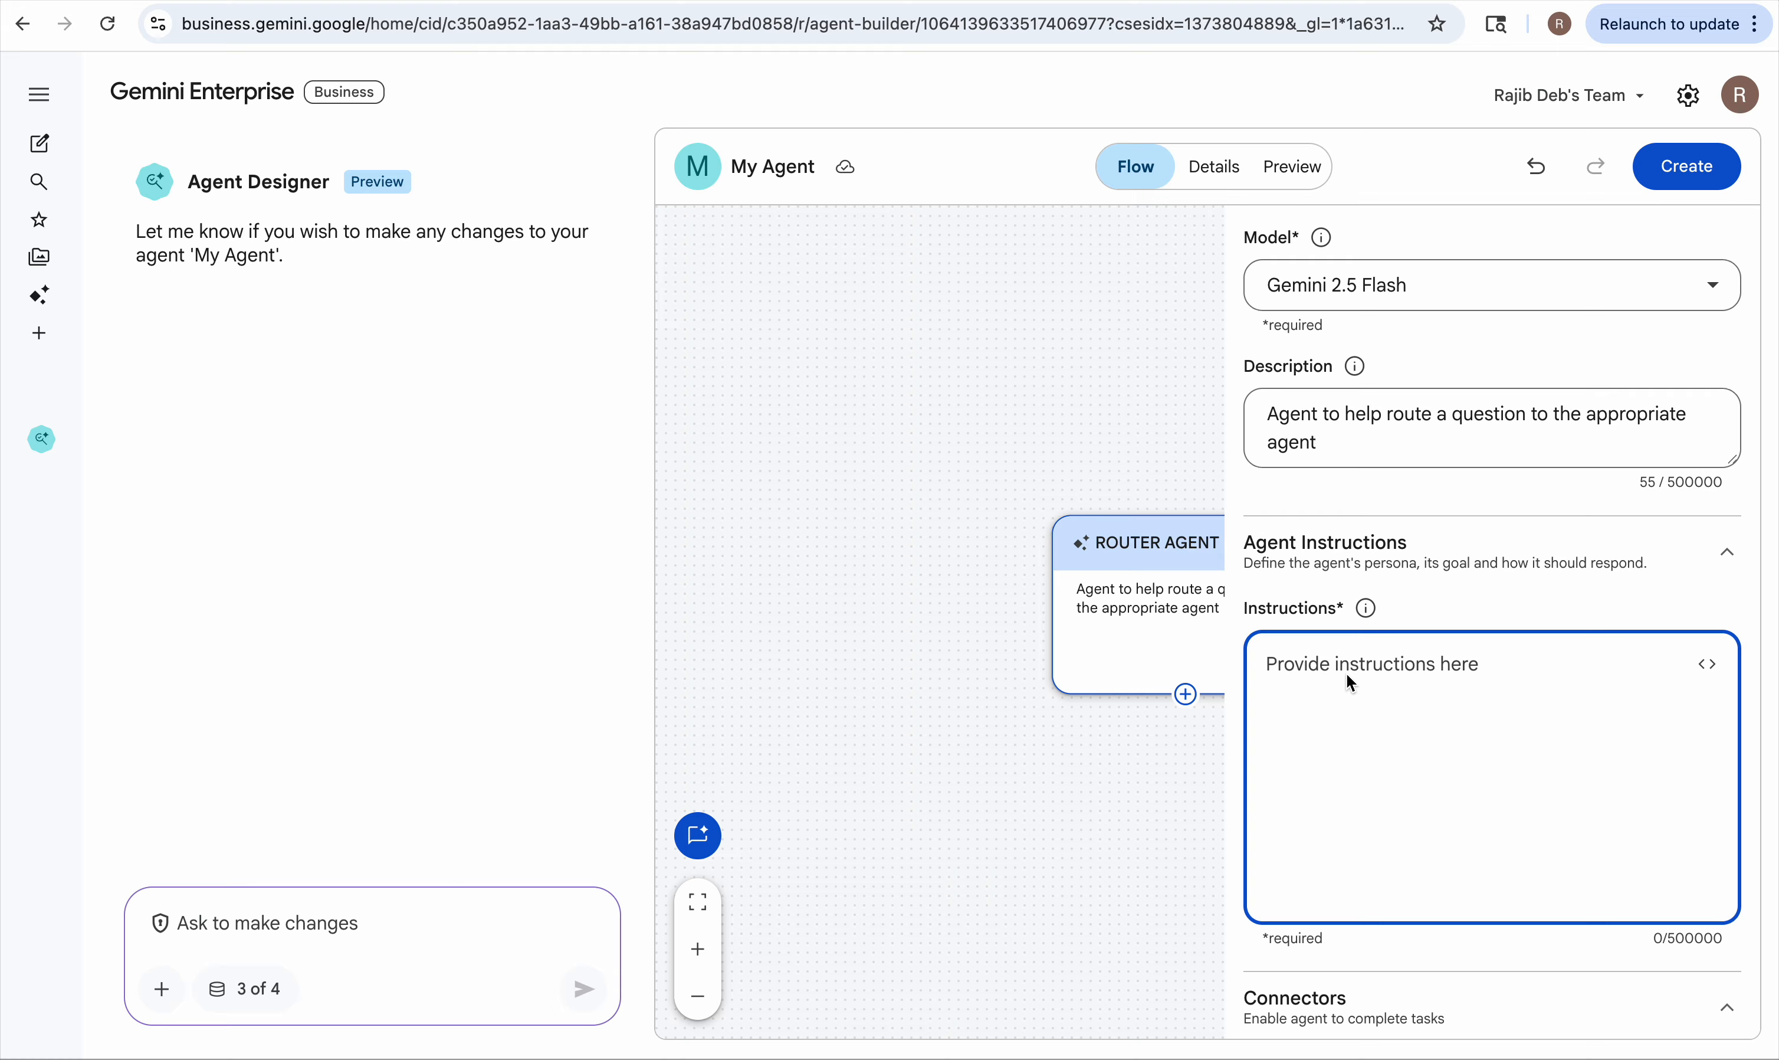
text(Yiu a)
key(BackSpace)
key(BackSpace)
key(BackSpace)
key(BackSpace)
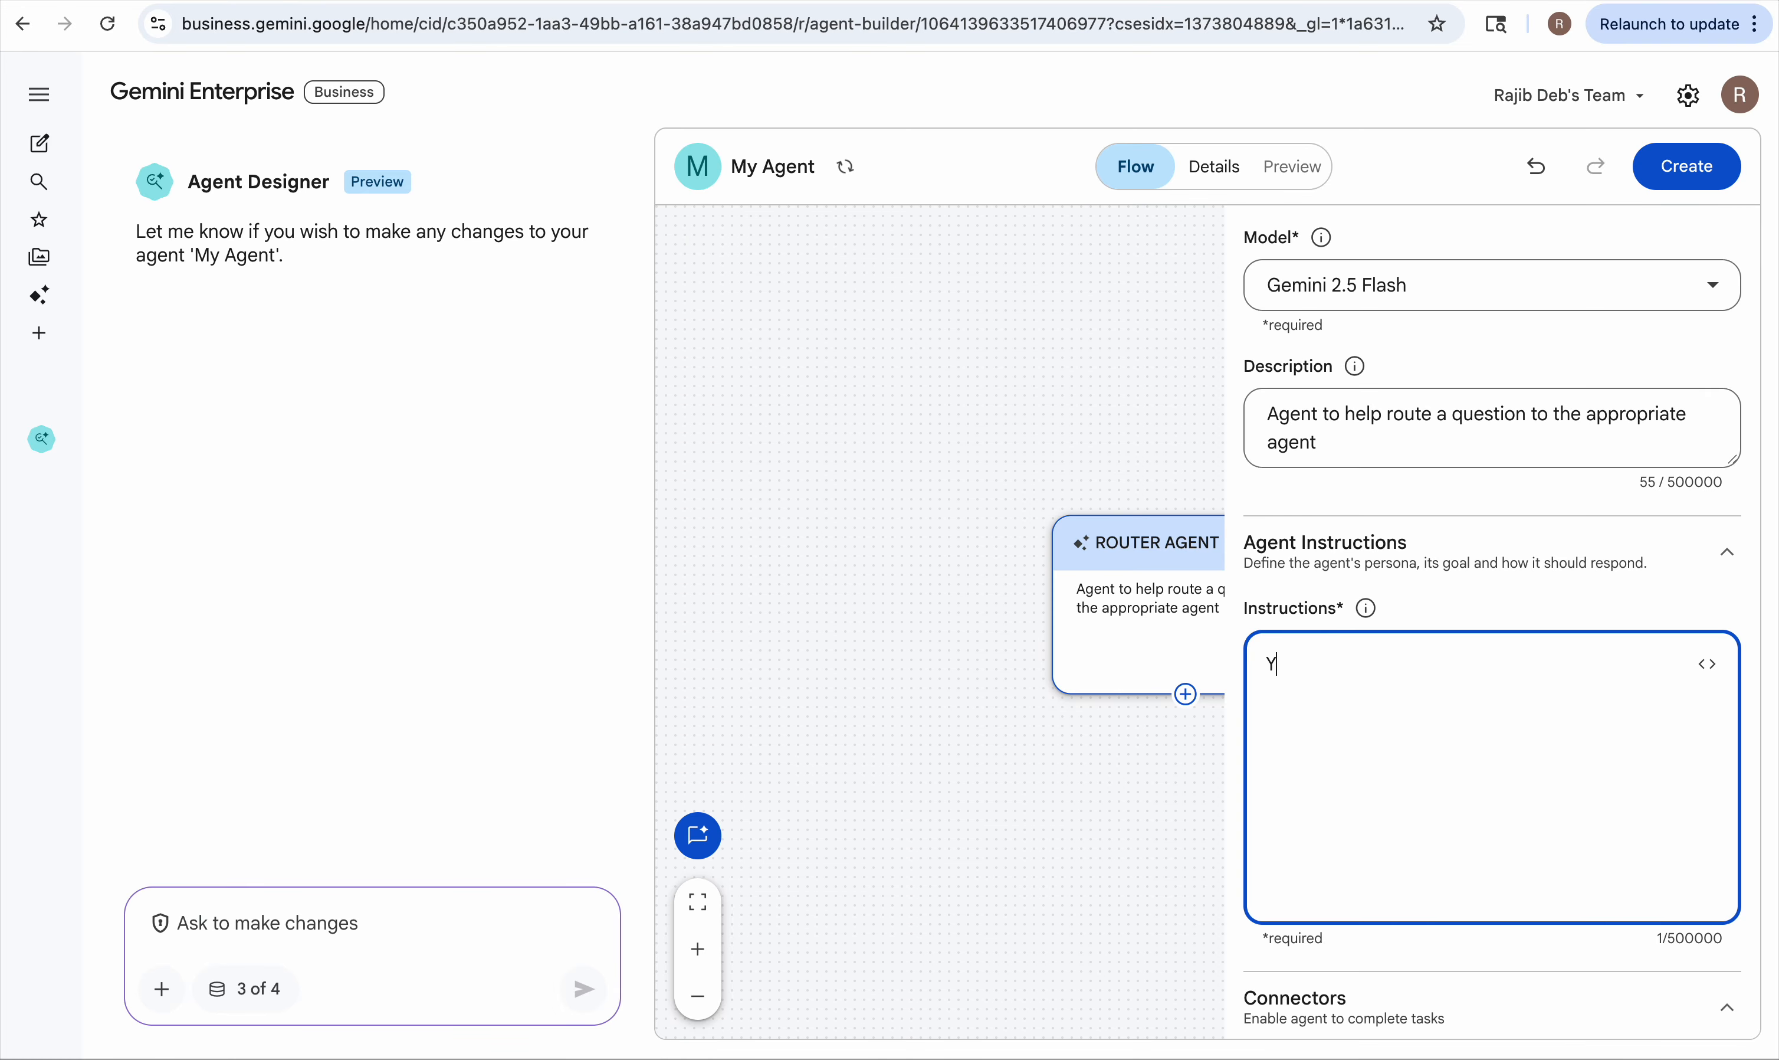
text(ou are a router agent. You )
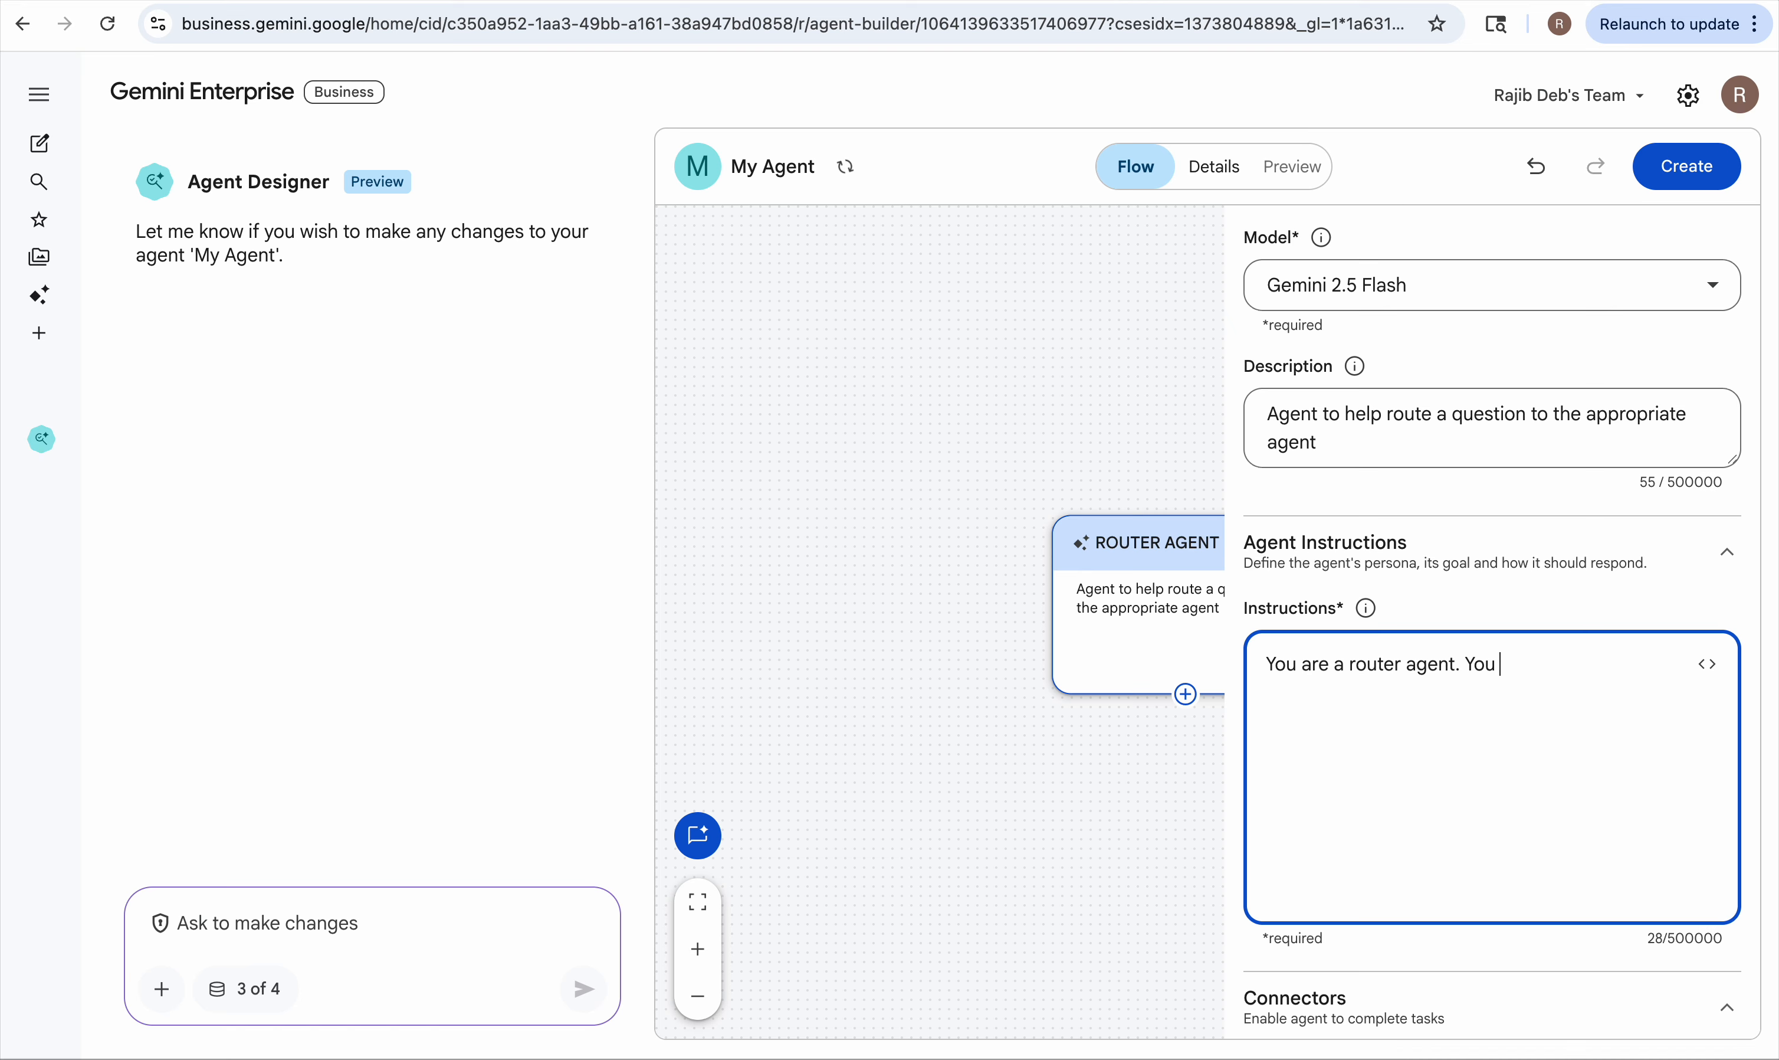
text(un)
key(BackSpace)
key(BackSpace)
key(BackSpace)
key(BackSpace)
key(BackSpace)
key(BackSpace)
text(who is an expert in e)
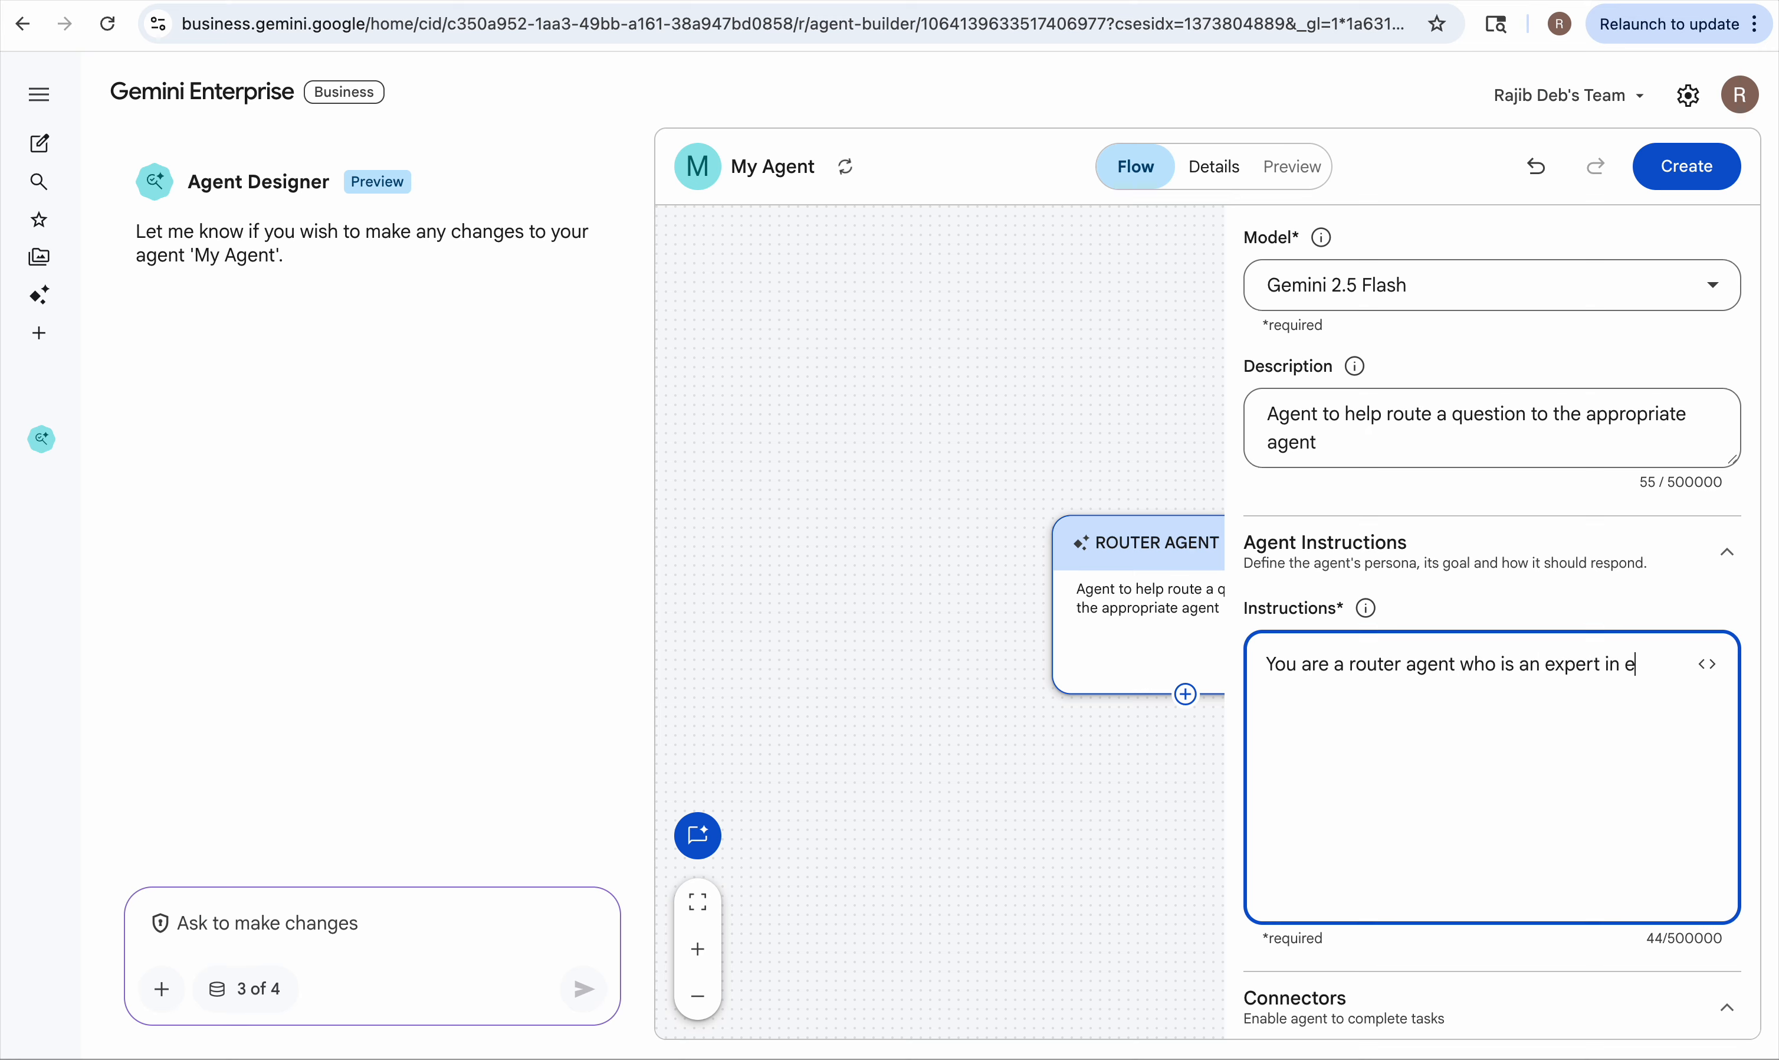
text(xtracting the subject )
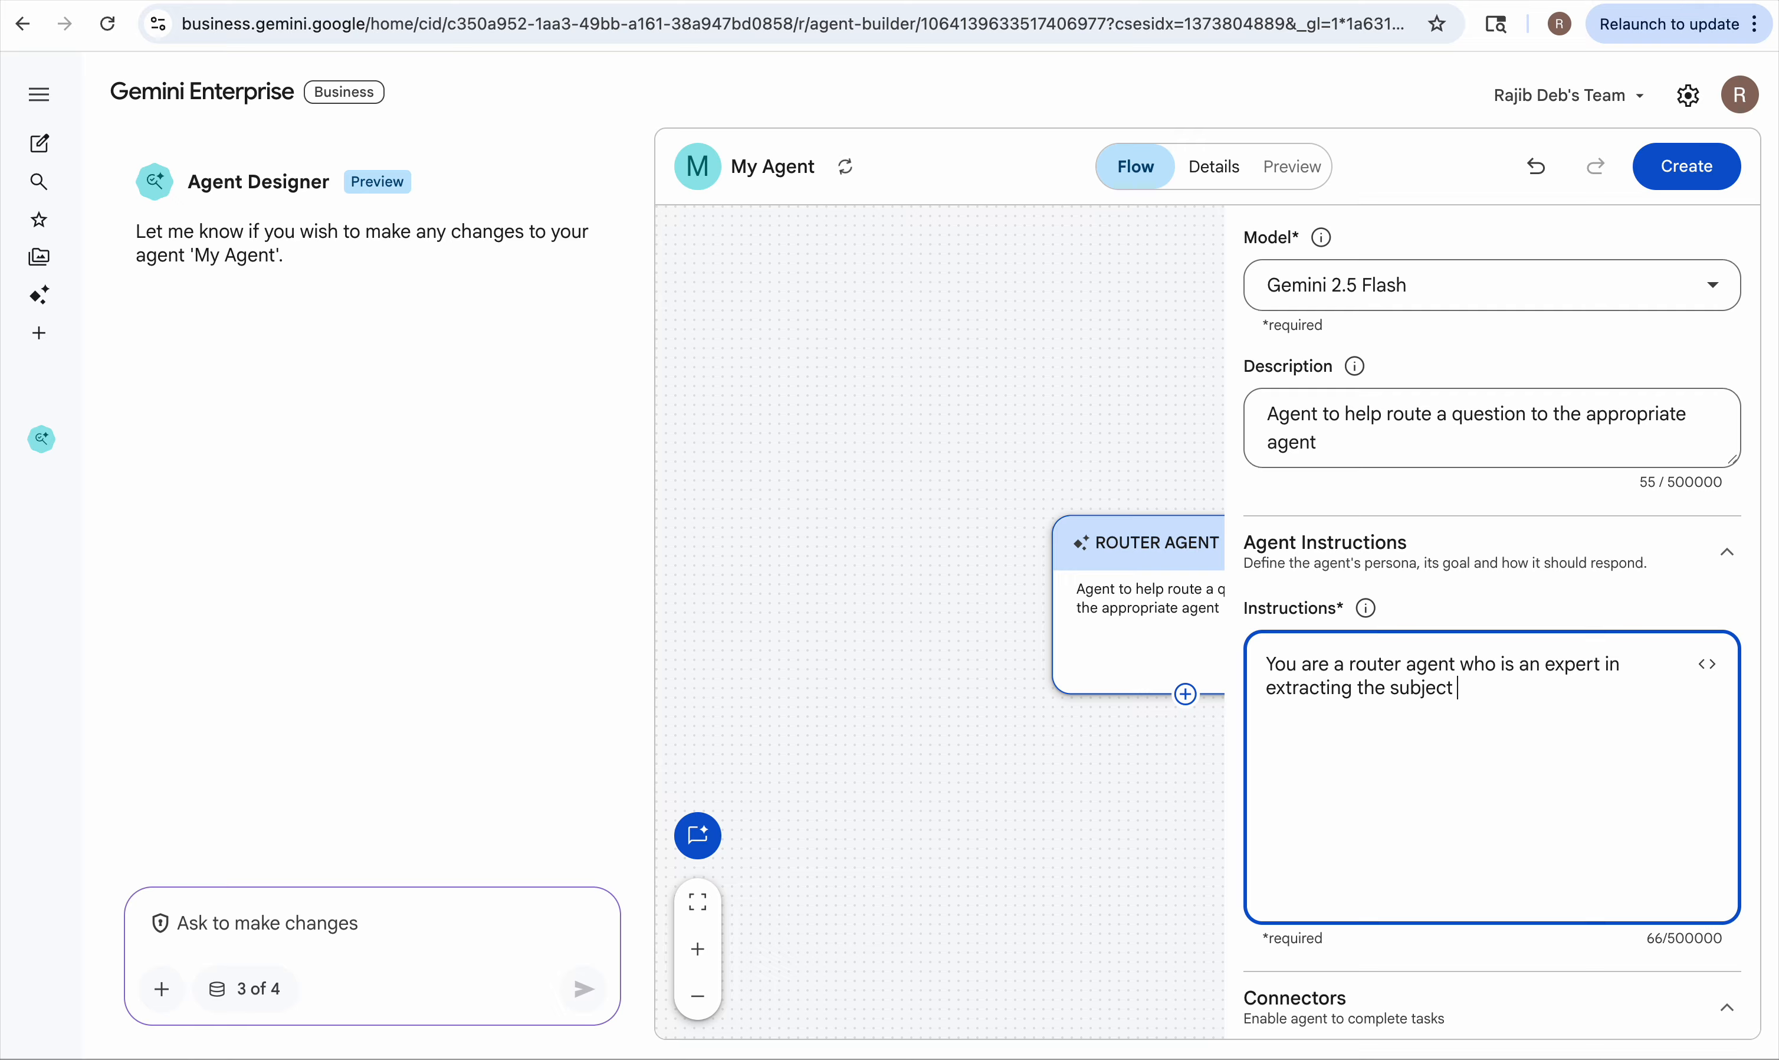
text(or topic of the questi)
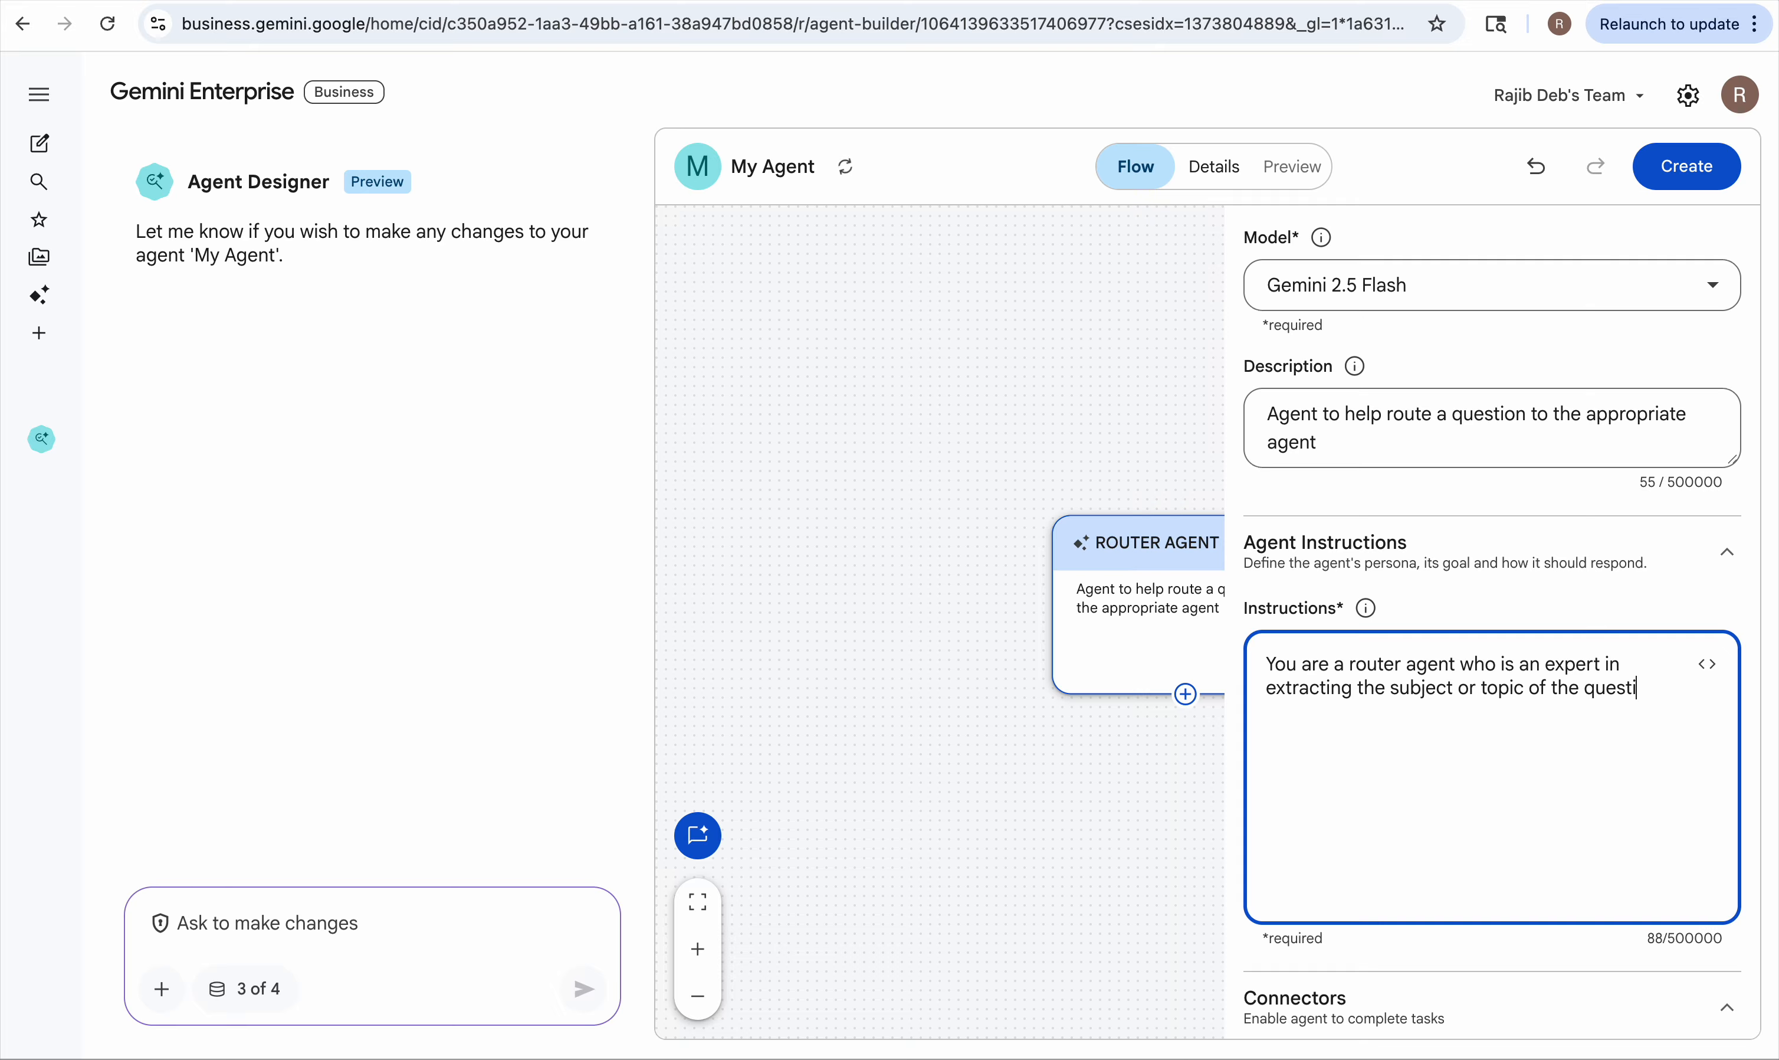
Step: Finish the instructions with "Based on the extracted subject, you will route the question to the appropriate agent."
text(on. Based on the extracted subjec)
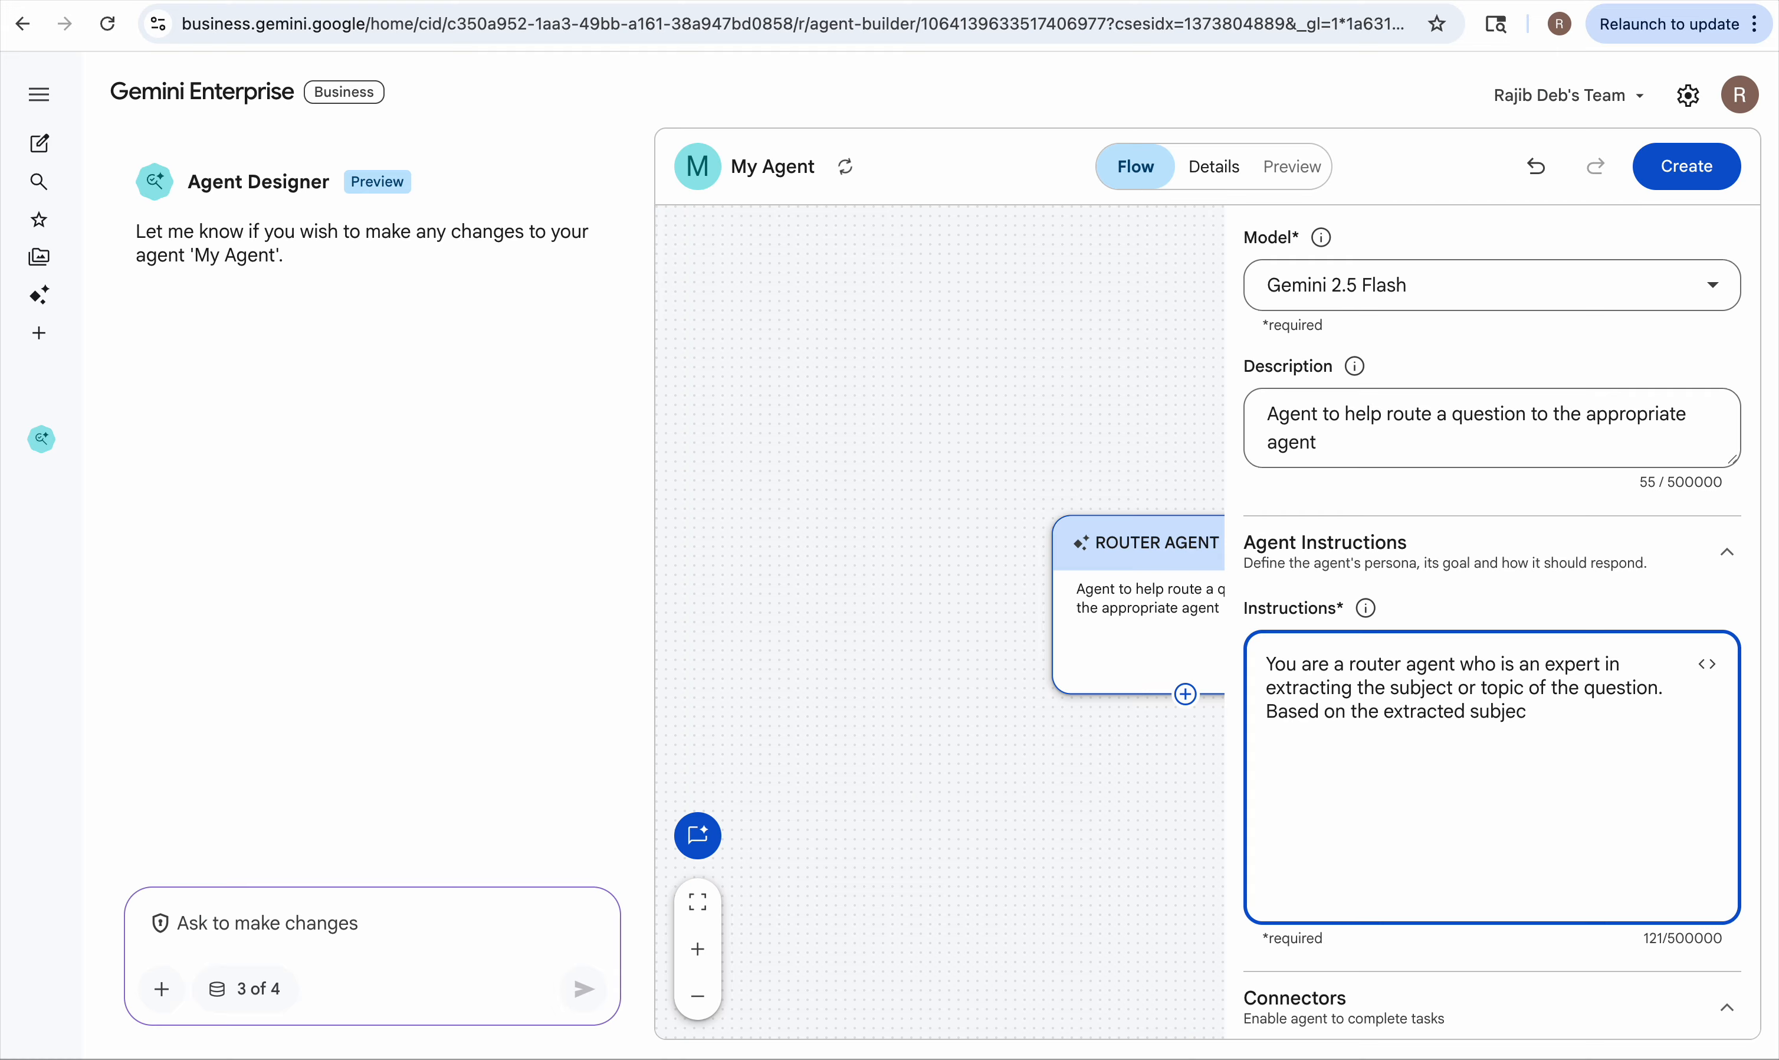
text(t, you will route the question to t)
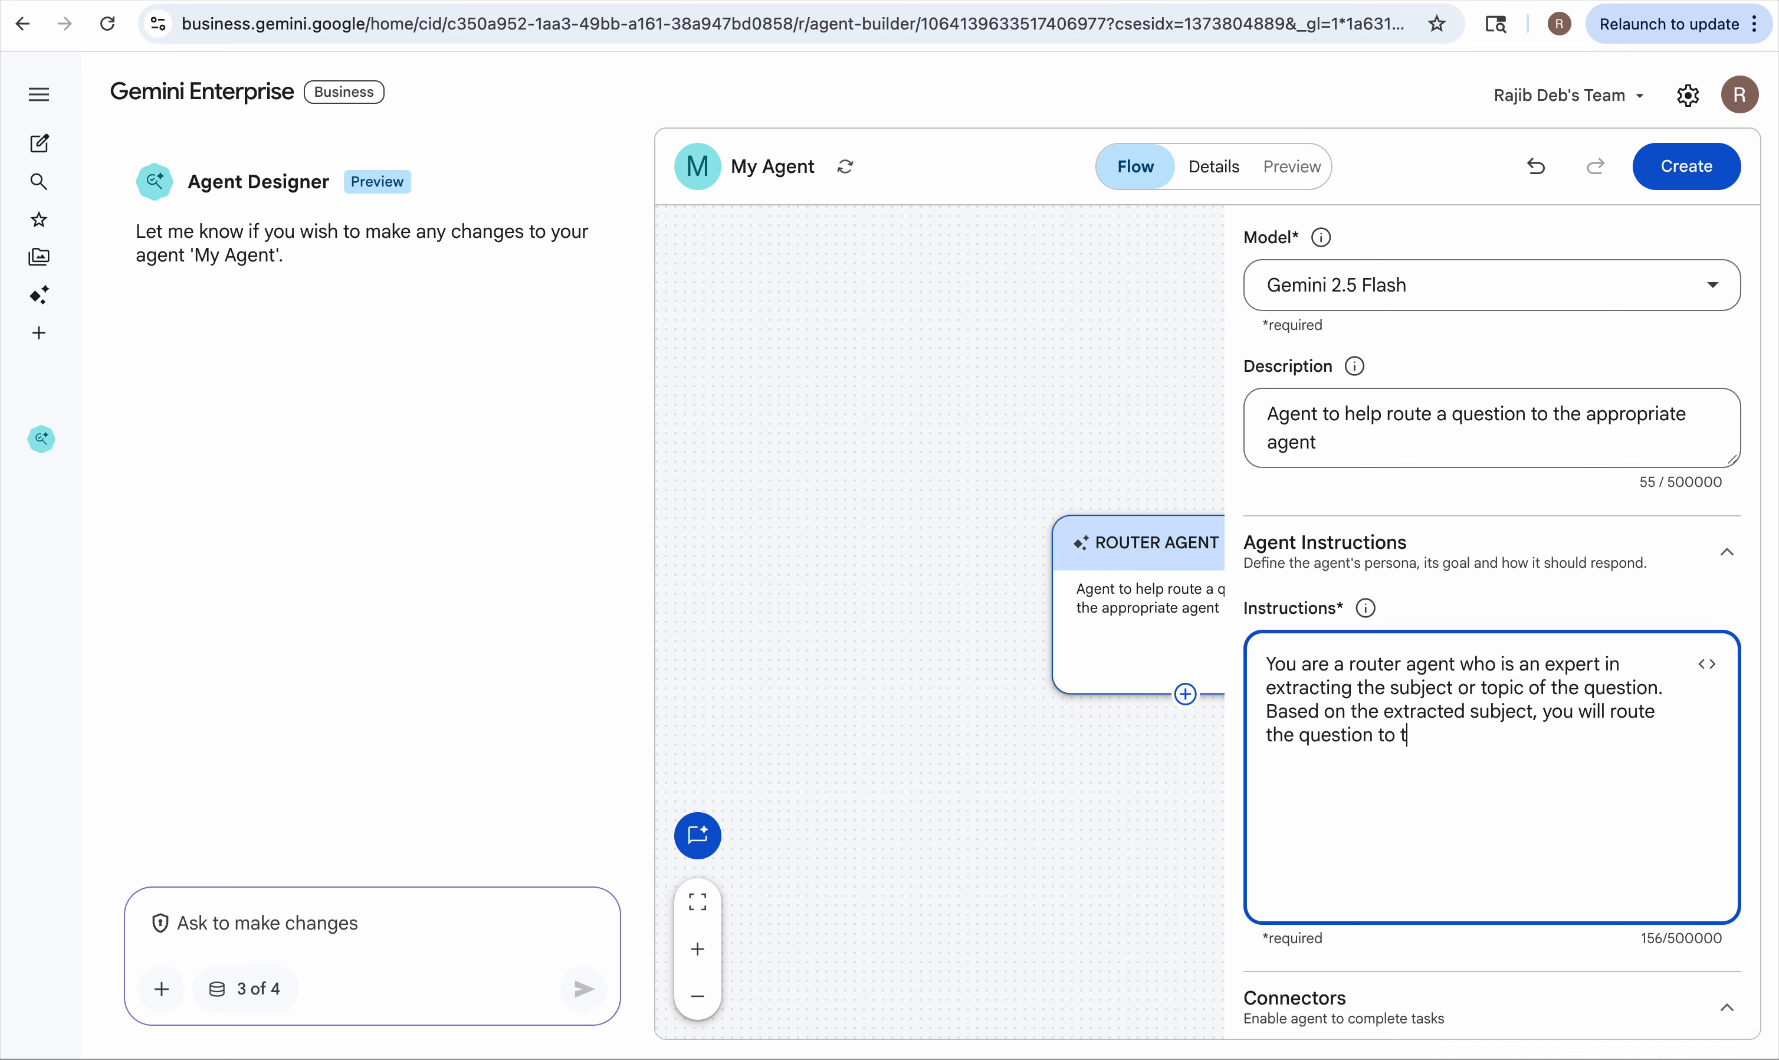
text(he appropriate agent.)
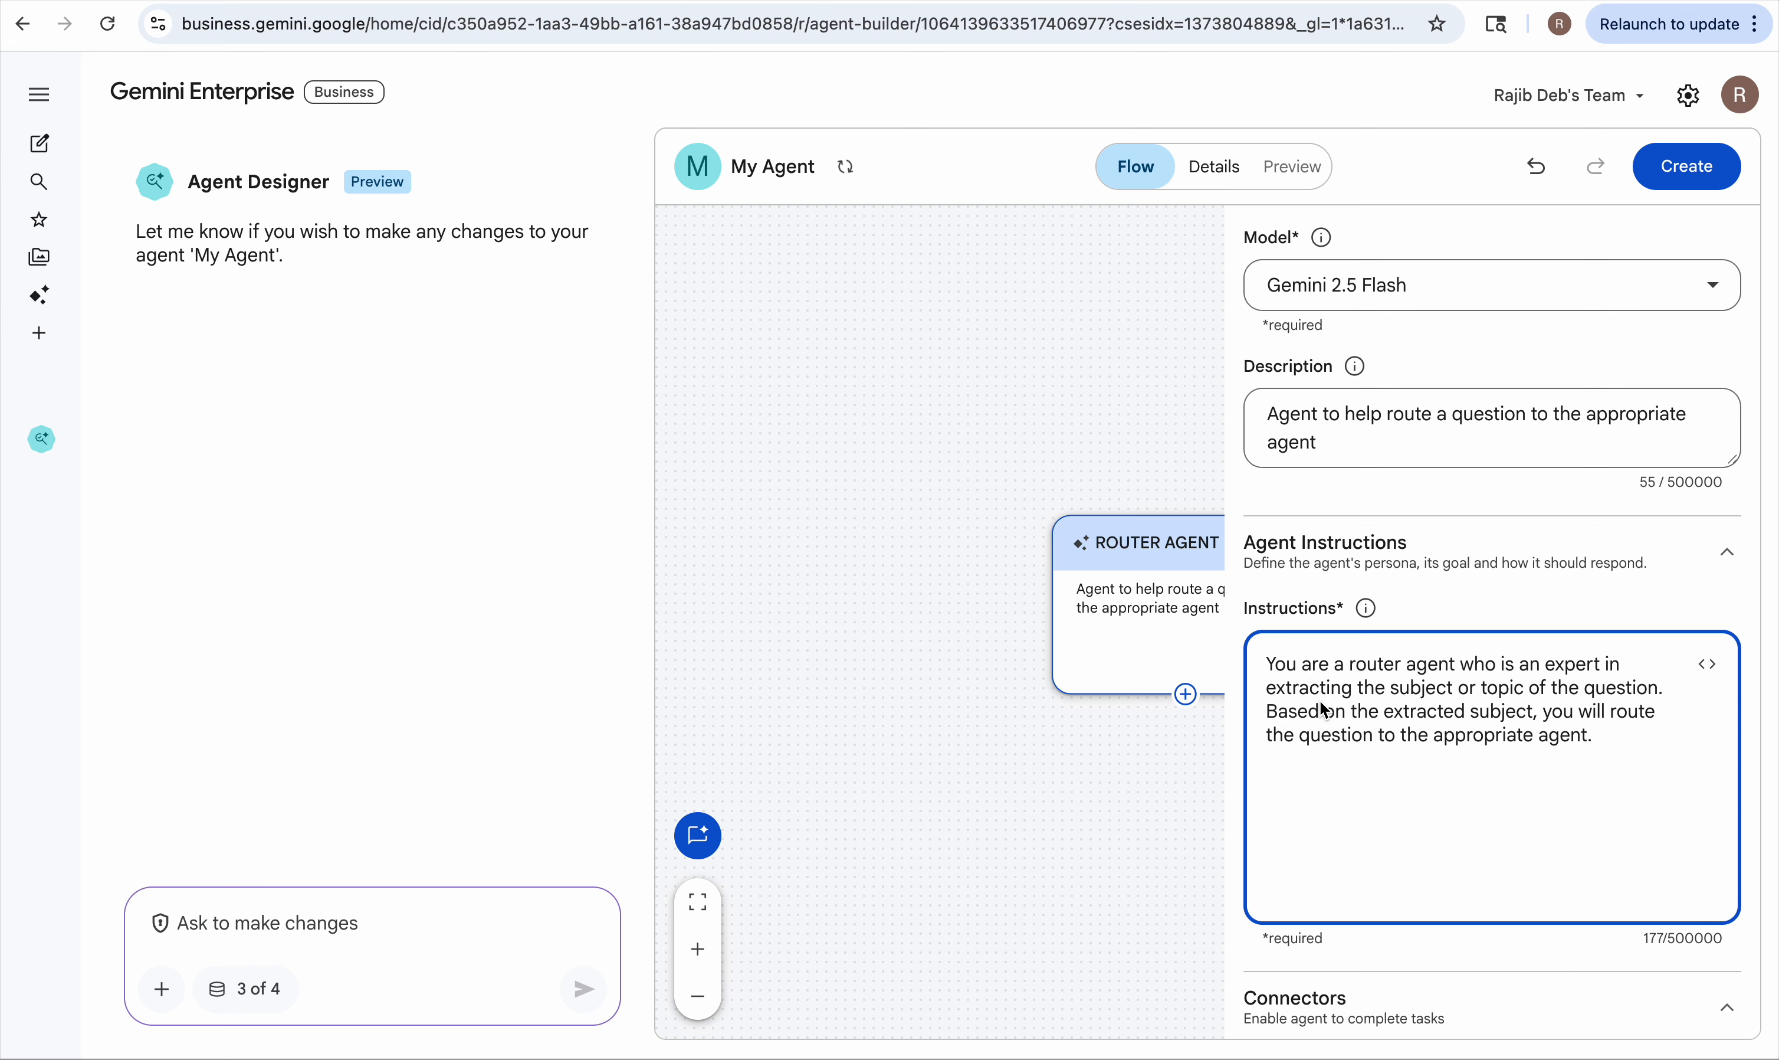
Step: Check which connectors can be added to the router agent, and close its details without adding any
scroll(1285, 788, down, 2)
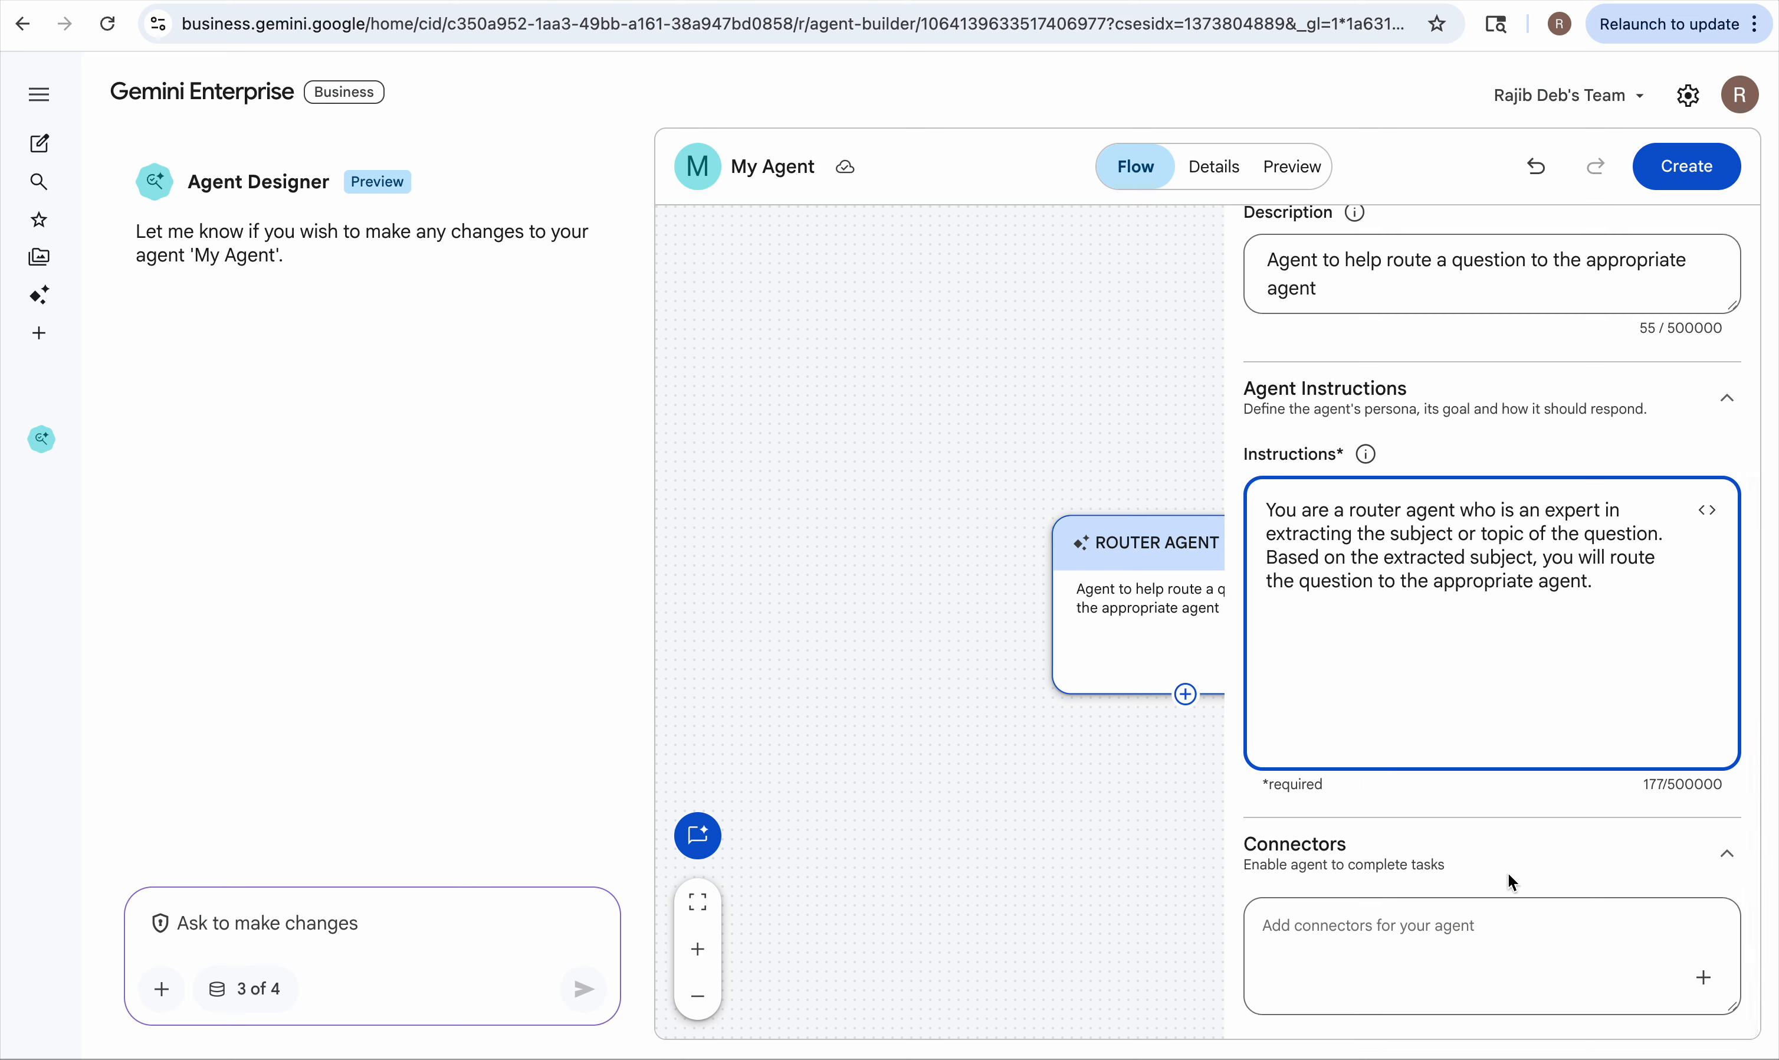
click(1704, 977)
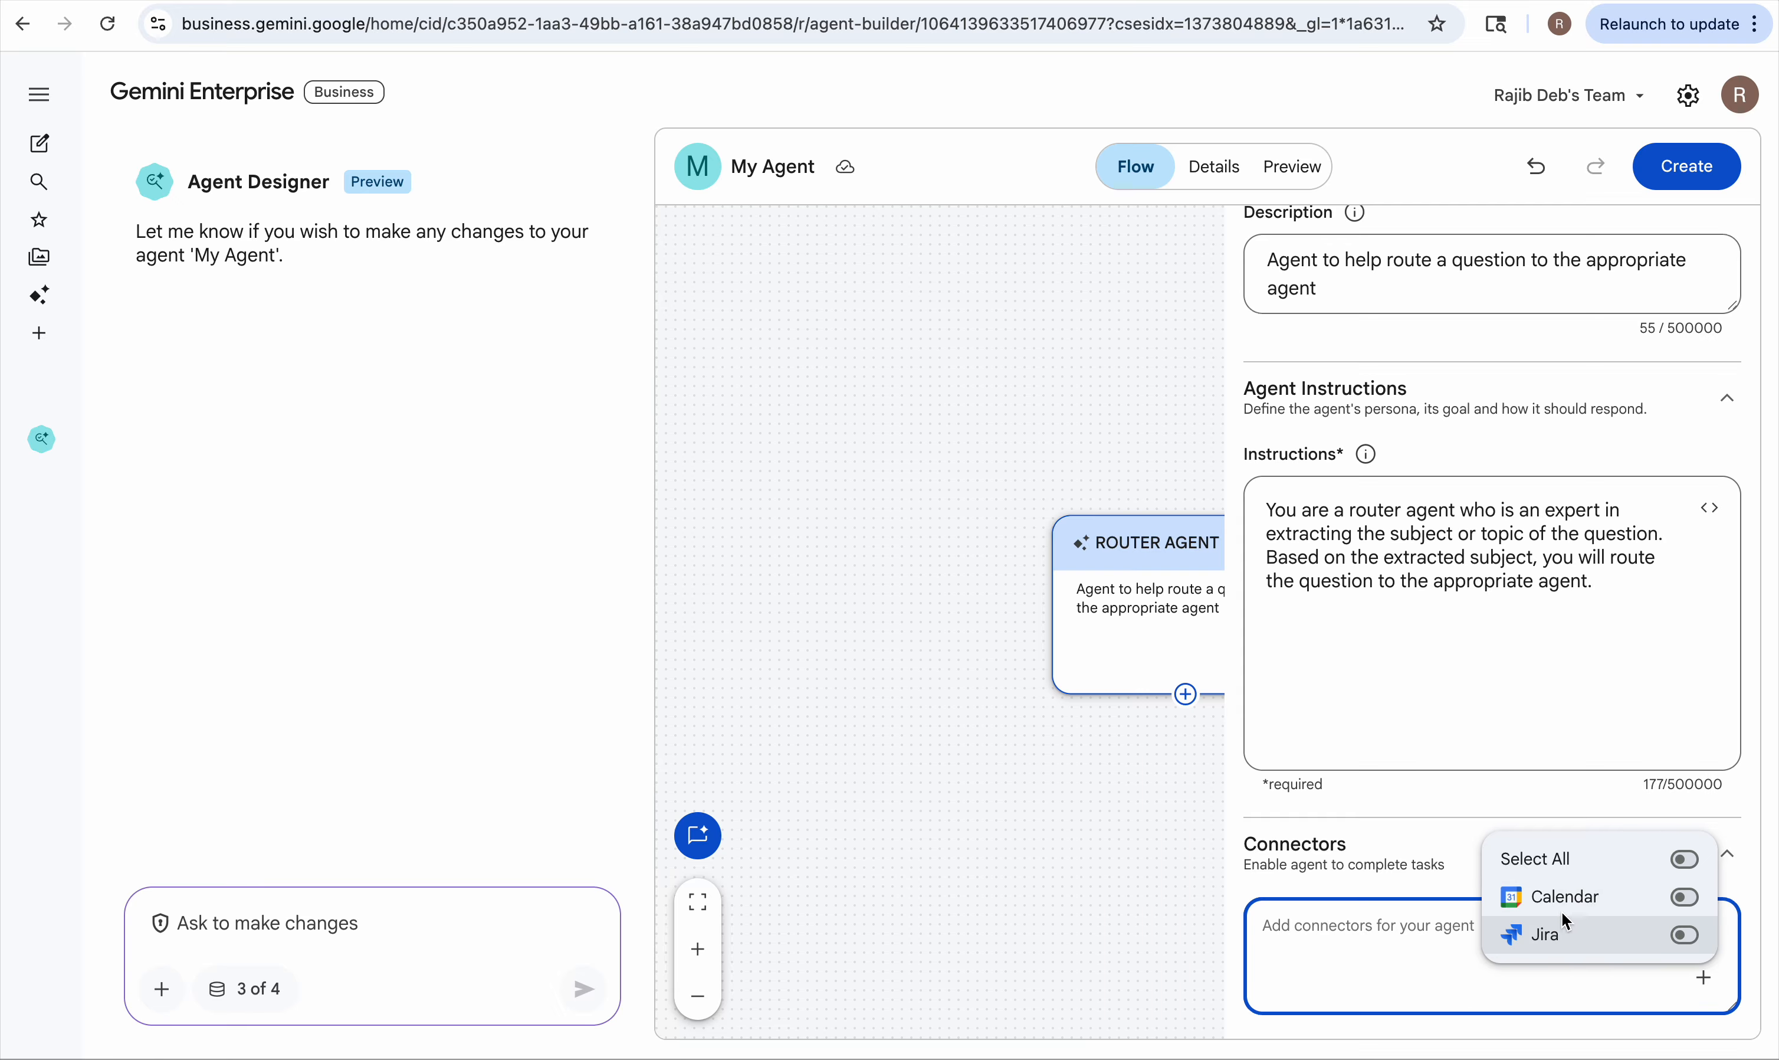
click(1159, 776)
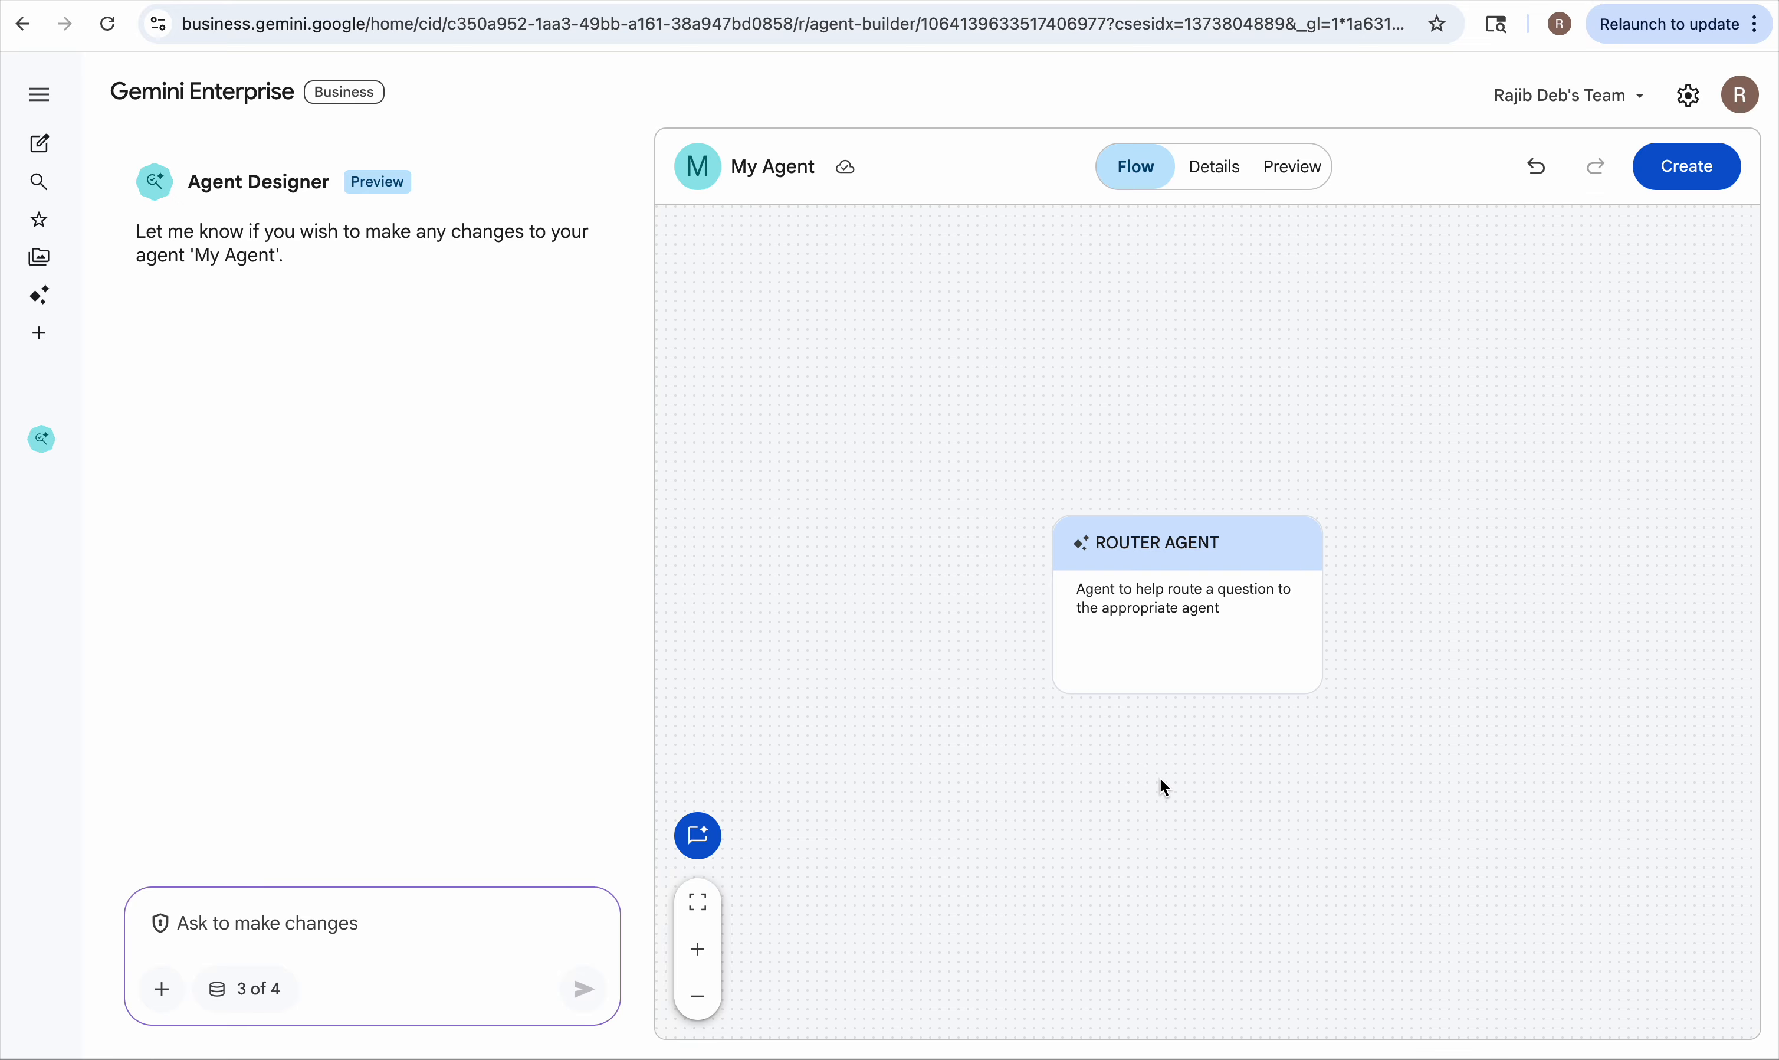
Step: Create the agent from the router configuration and dismiss the confirmation dialog without starting a chat
click(1207, 683)
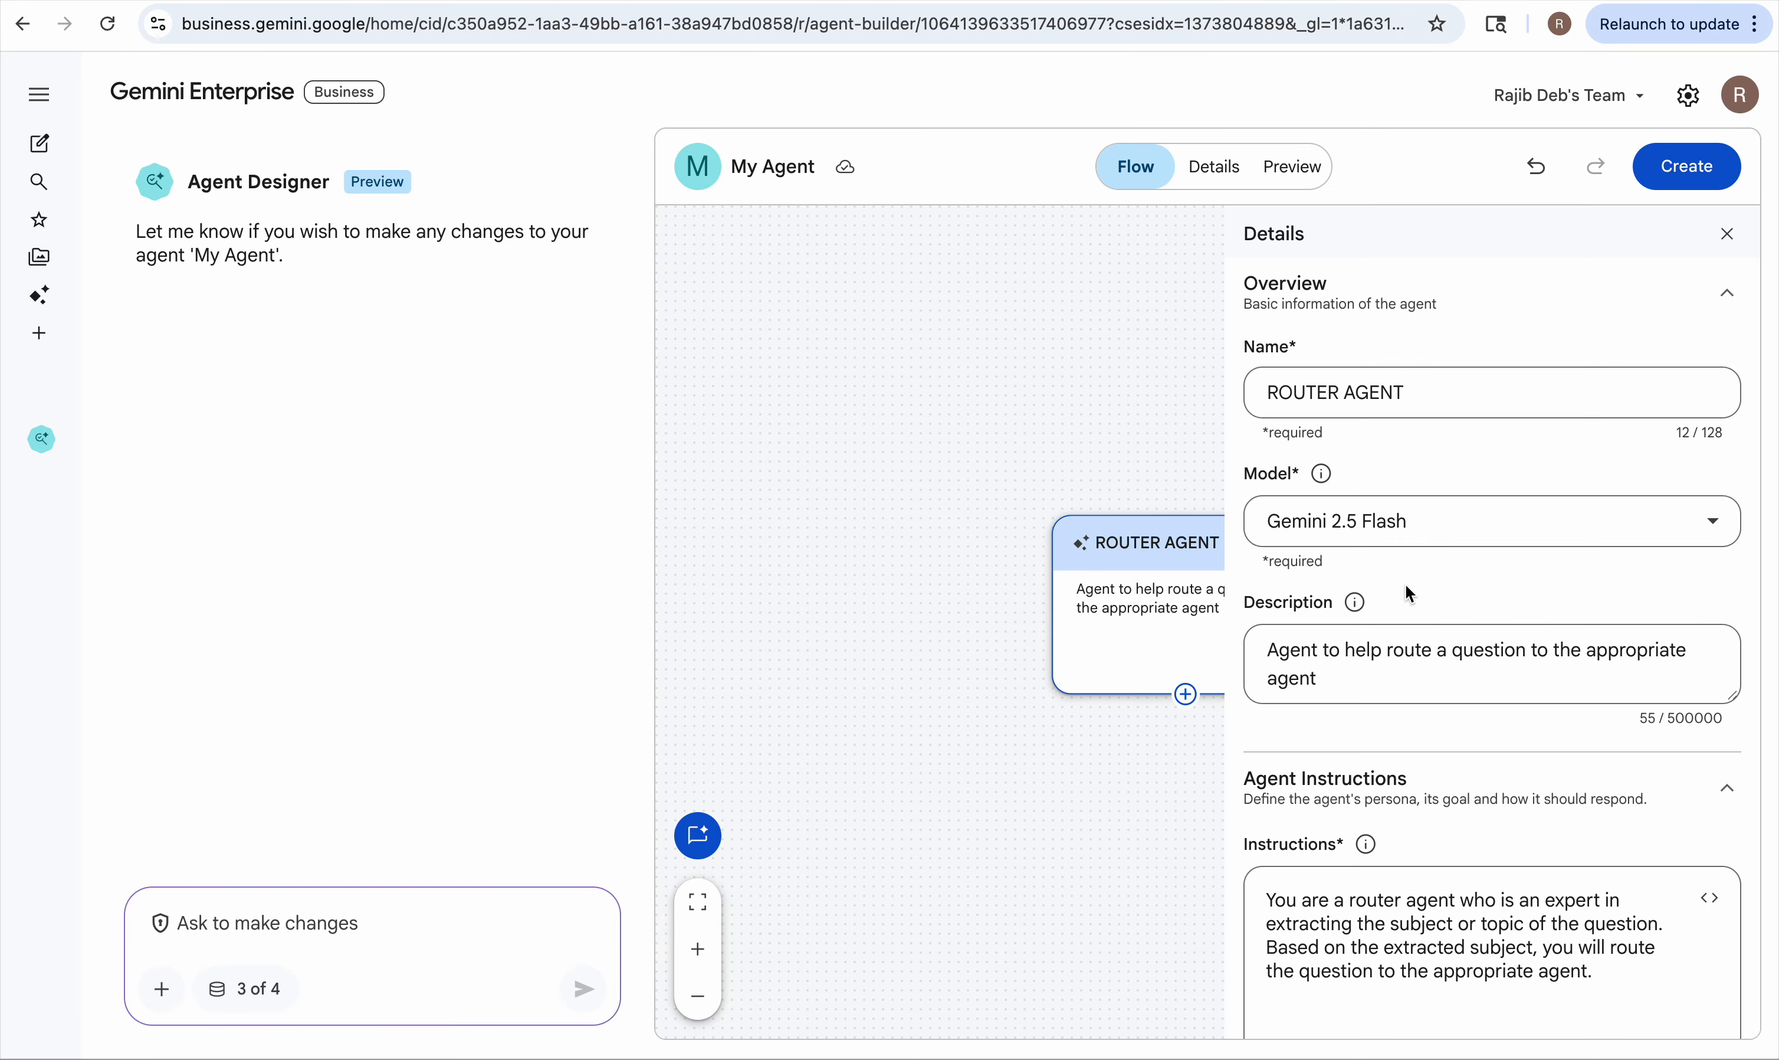
click(1082, 731)
click(1193, 637)
click(1666, 183)
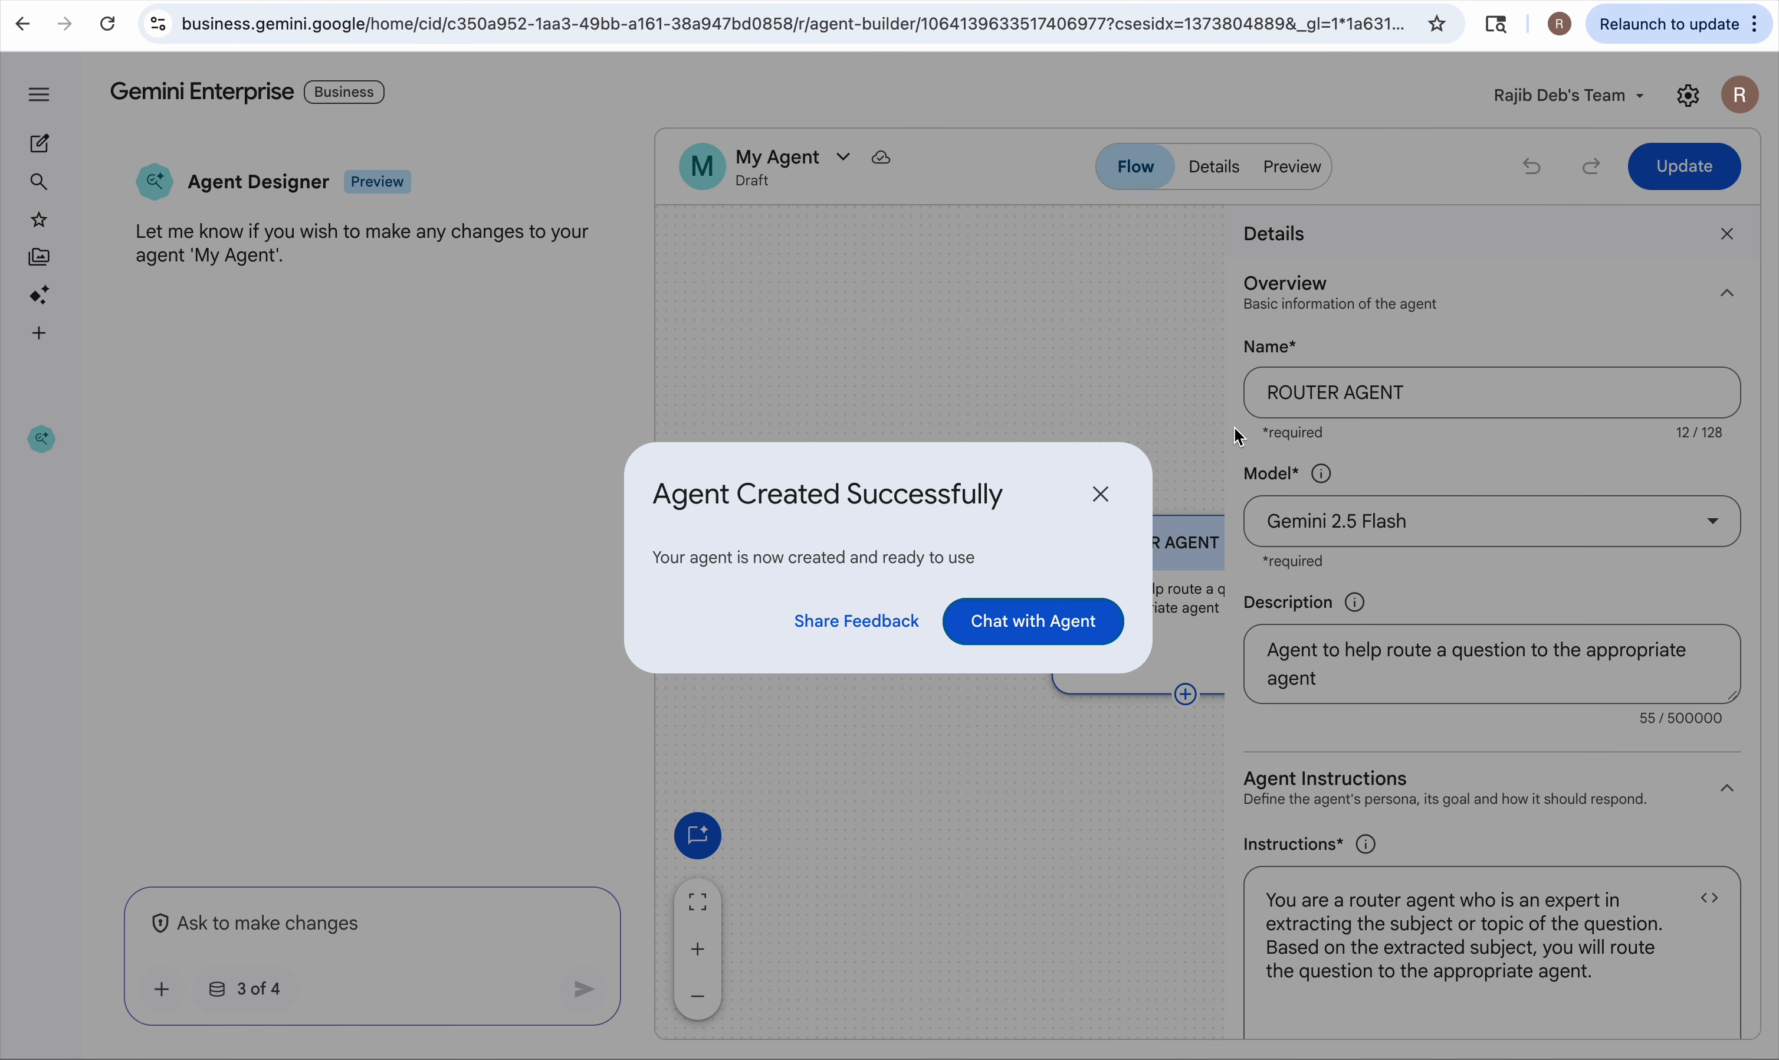
click(1119, 488)
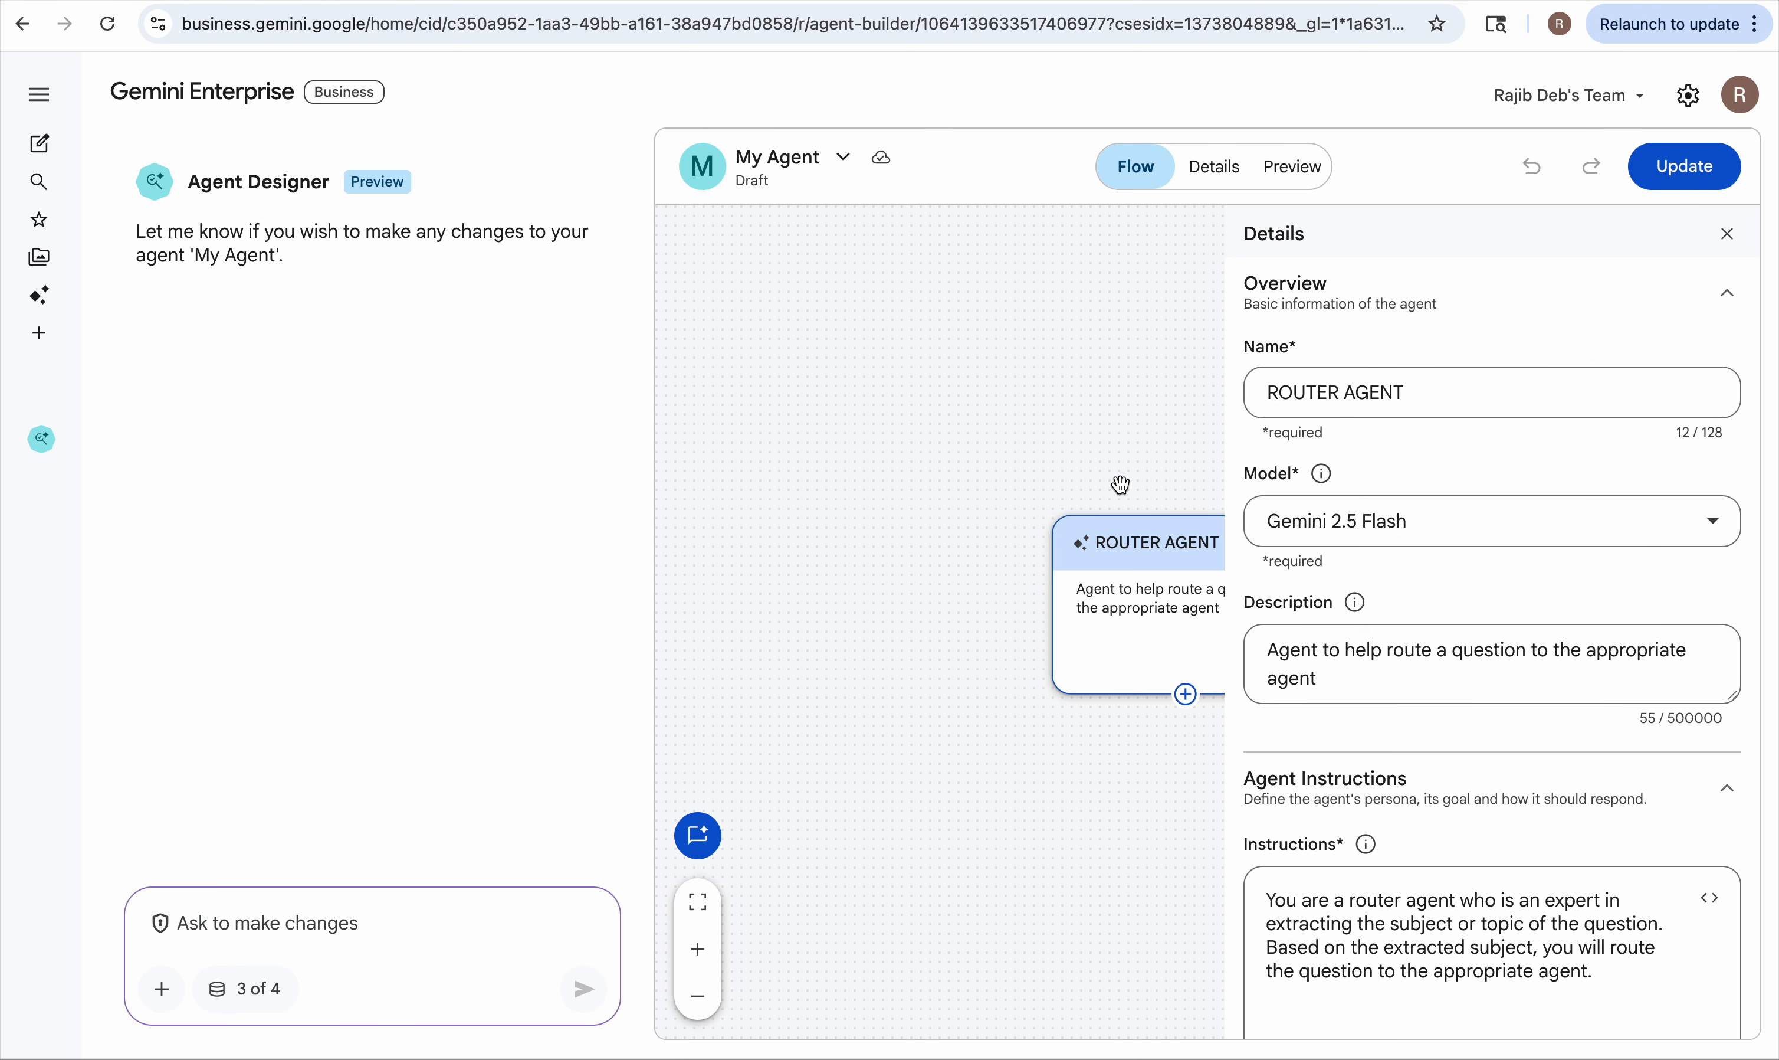
Step: Add a subagent under ROUTER AGENT, named MATH AGENT and using the Gemini 3 Pro (preview) model
click(1134, 633)
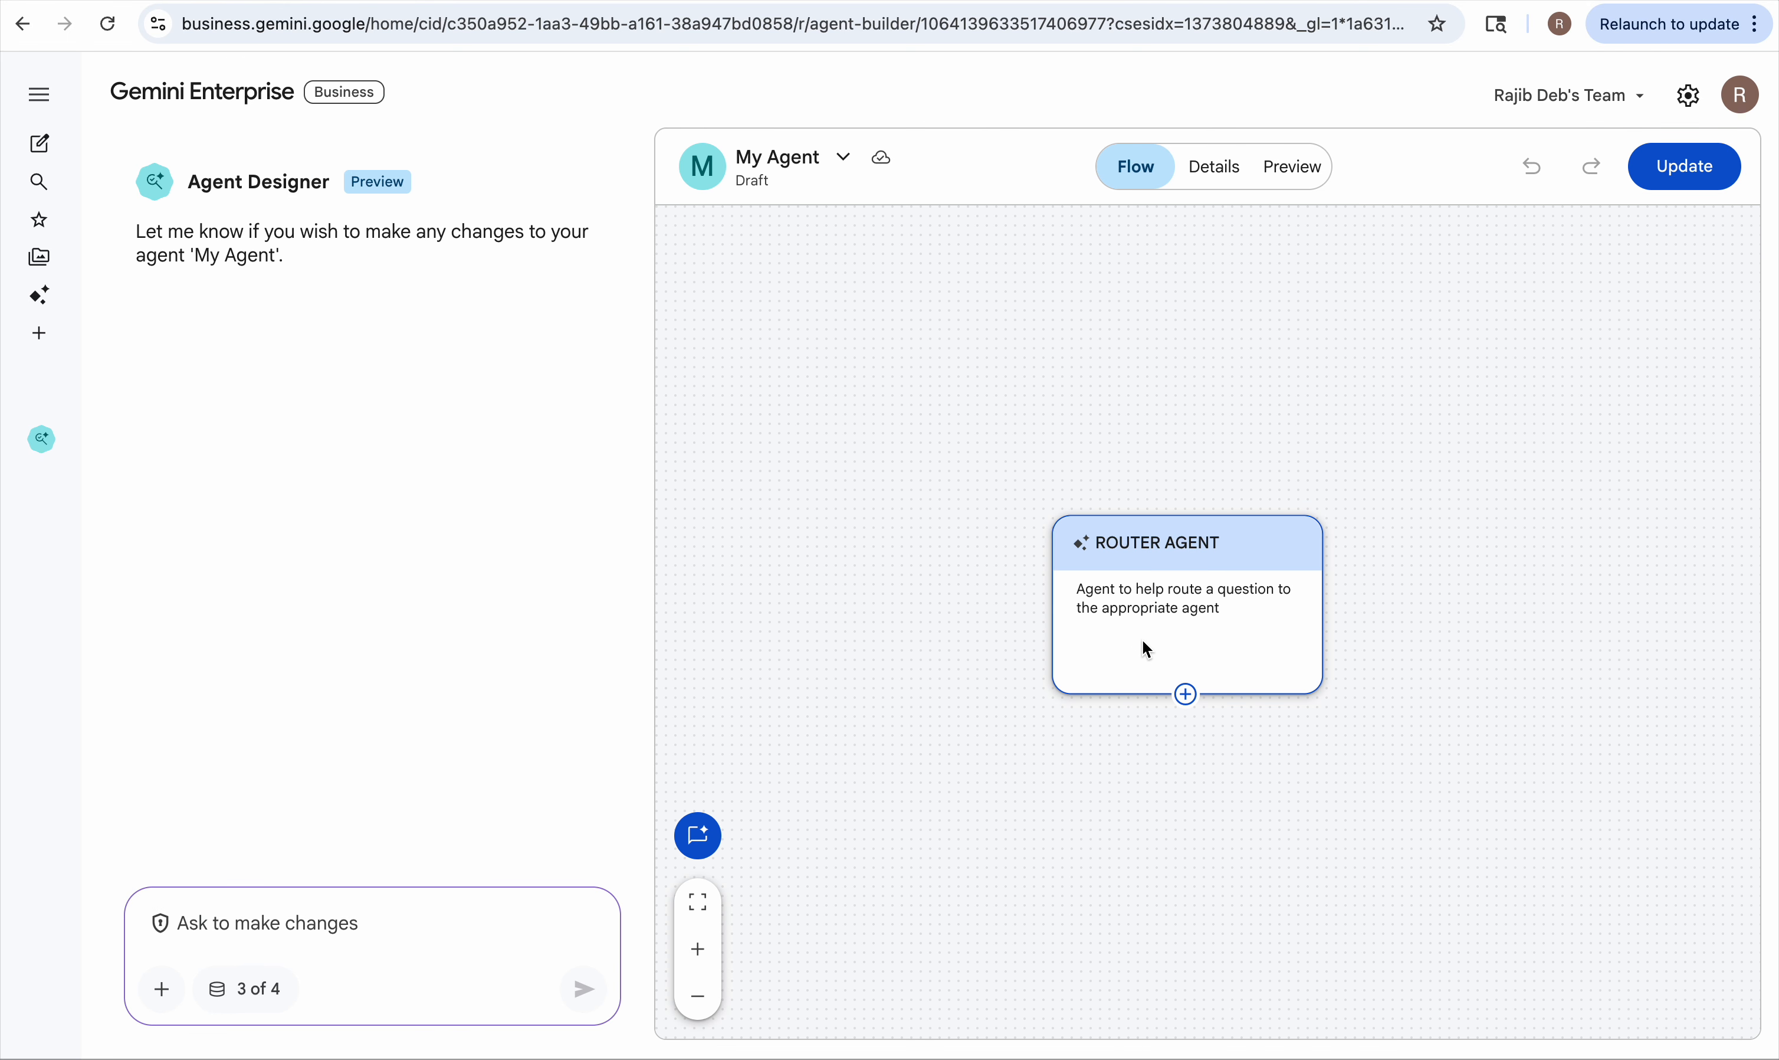
click(1186, 695)
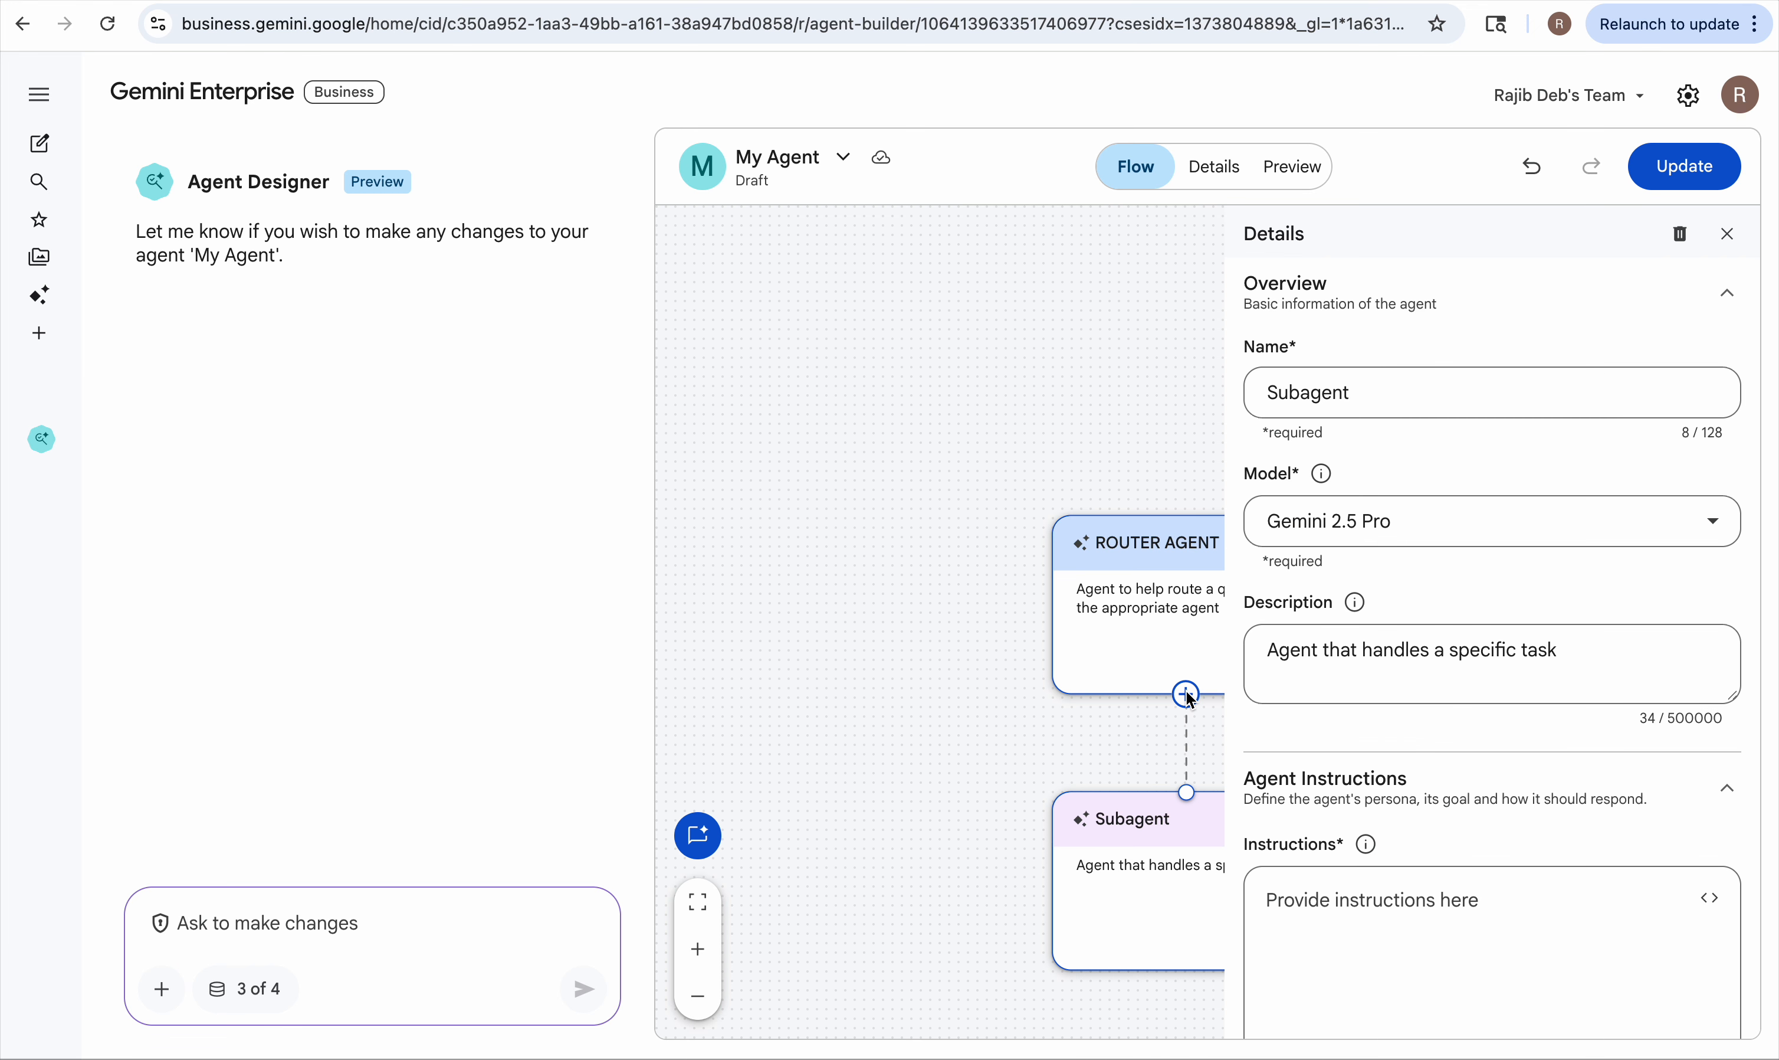
click(1294, 396)
double_click(1290, 400)
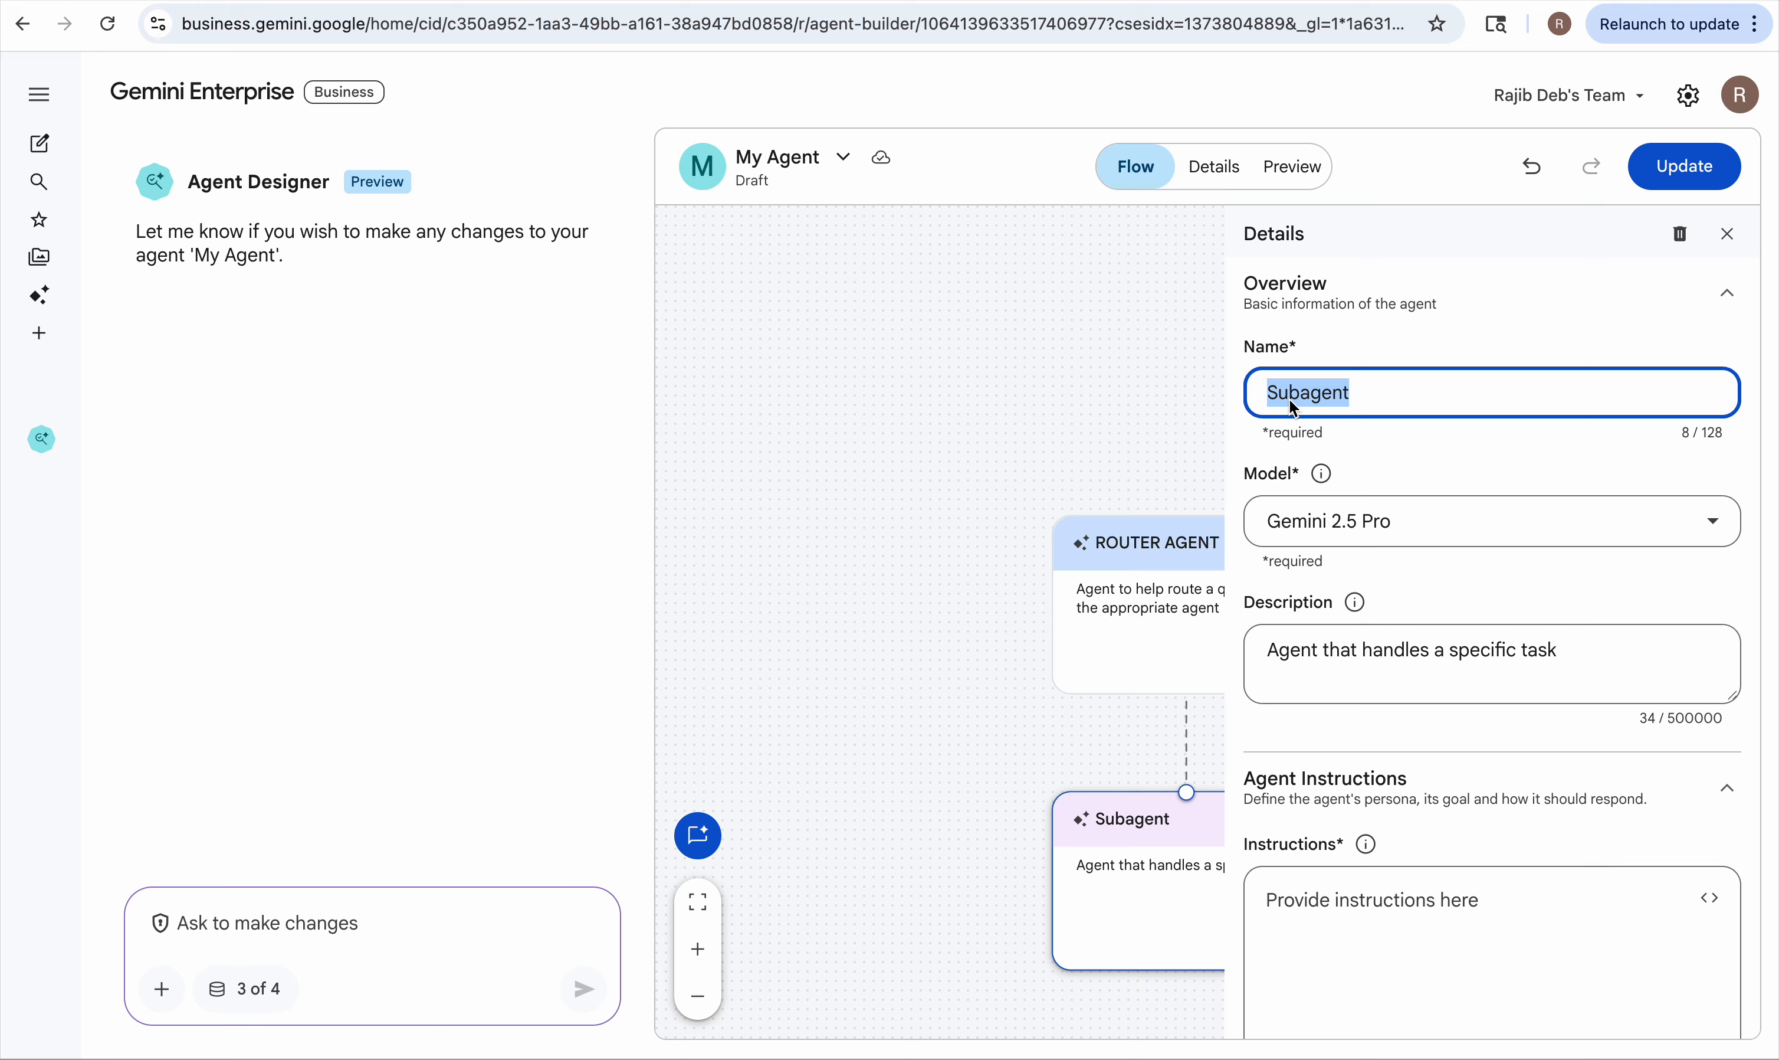
text(MATH A)
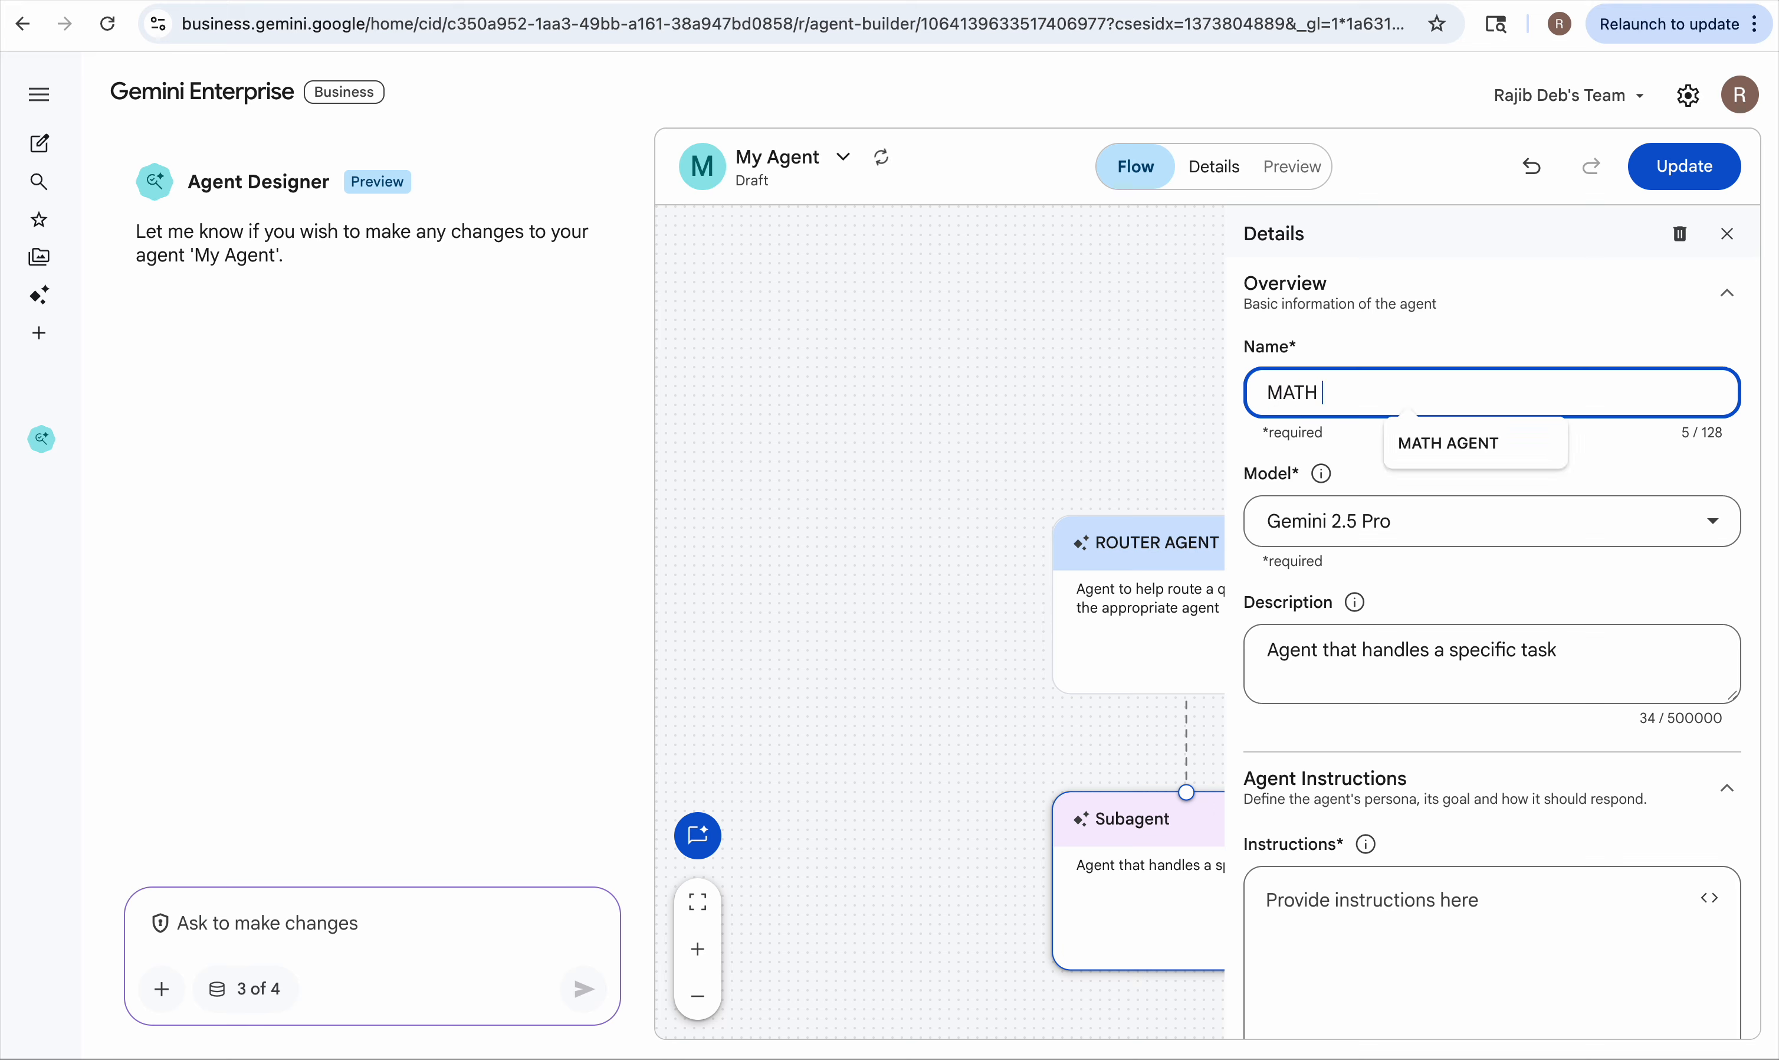
click(1419, 442)
click(1394, 518)
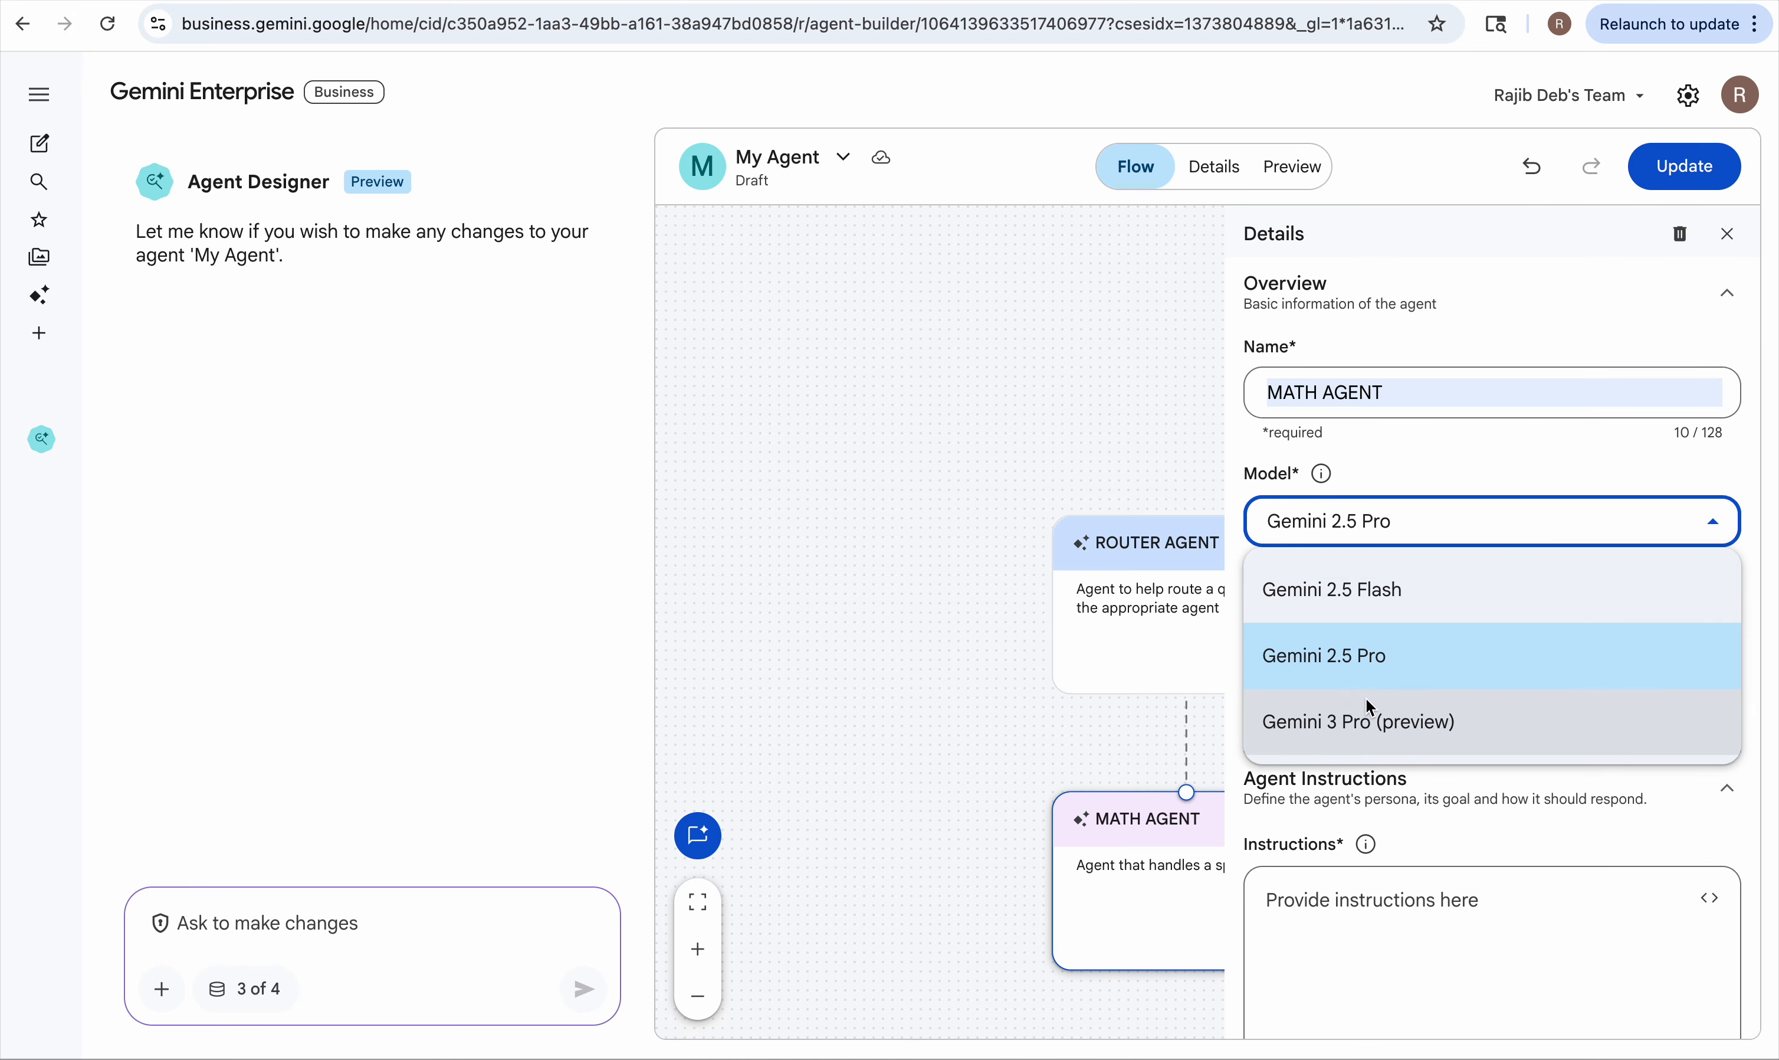
click(1355, 721)
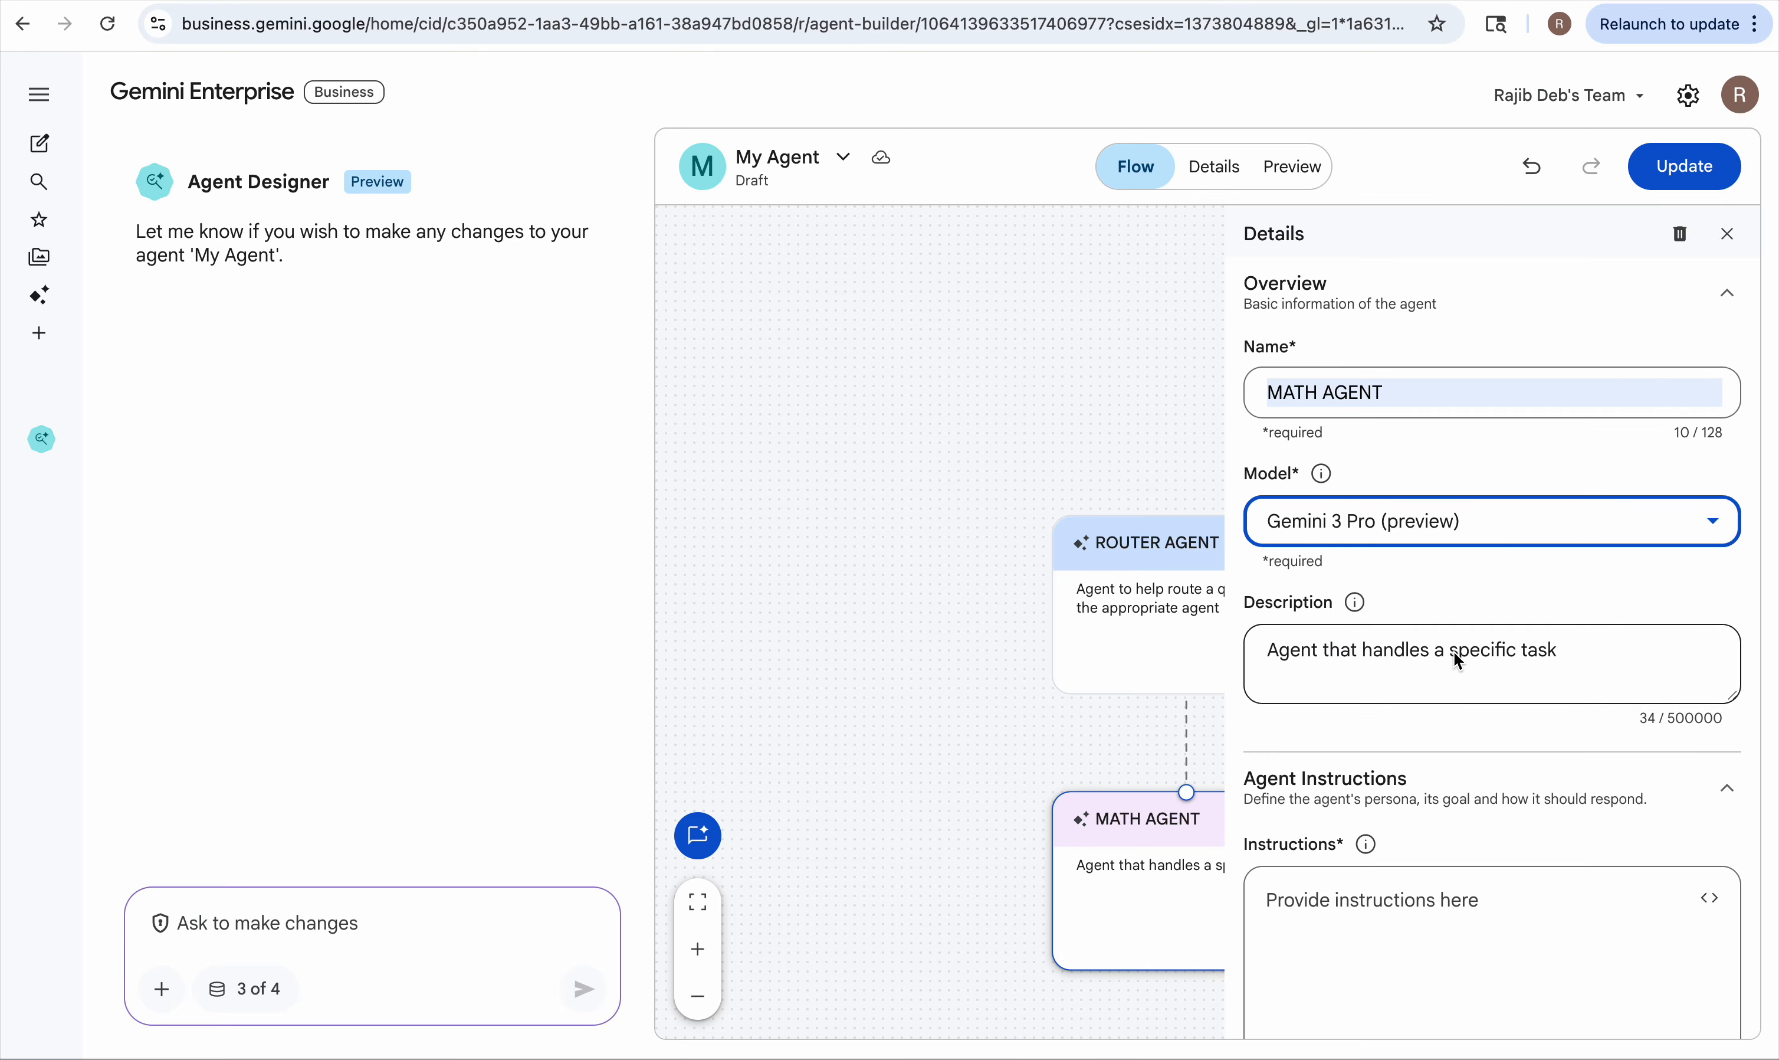
Step: Change MATH AGENT's description to "Agent that handles MATHEMATICS questions"
drag(1434, 656, 1557, 662)
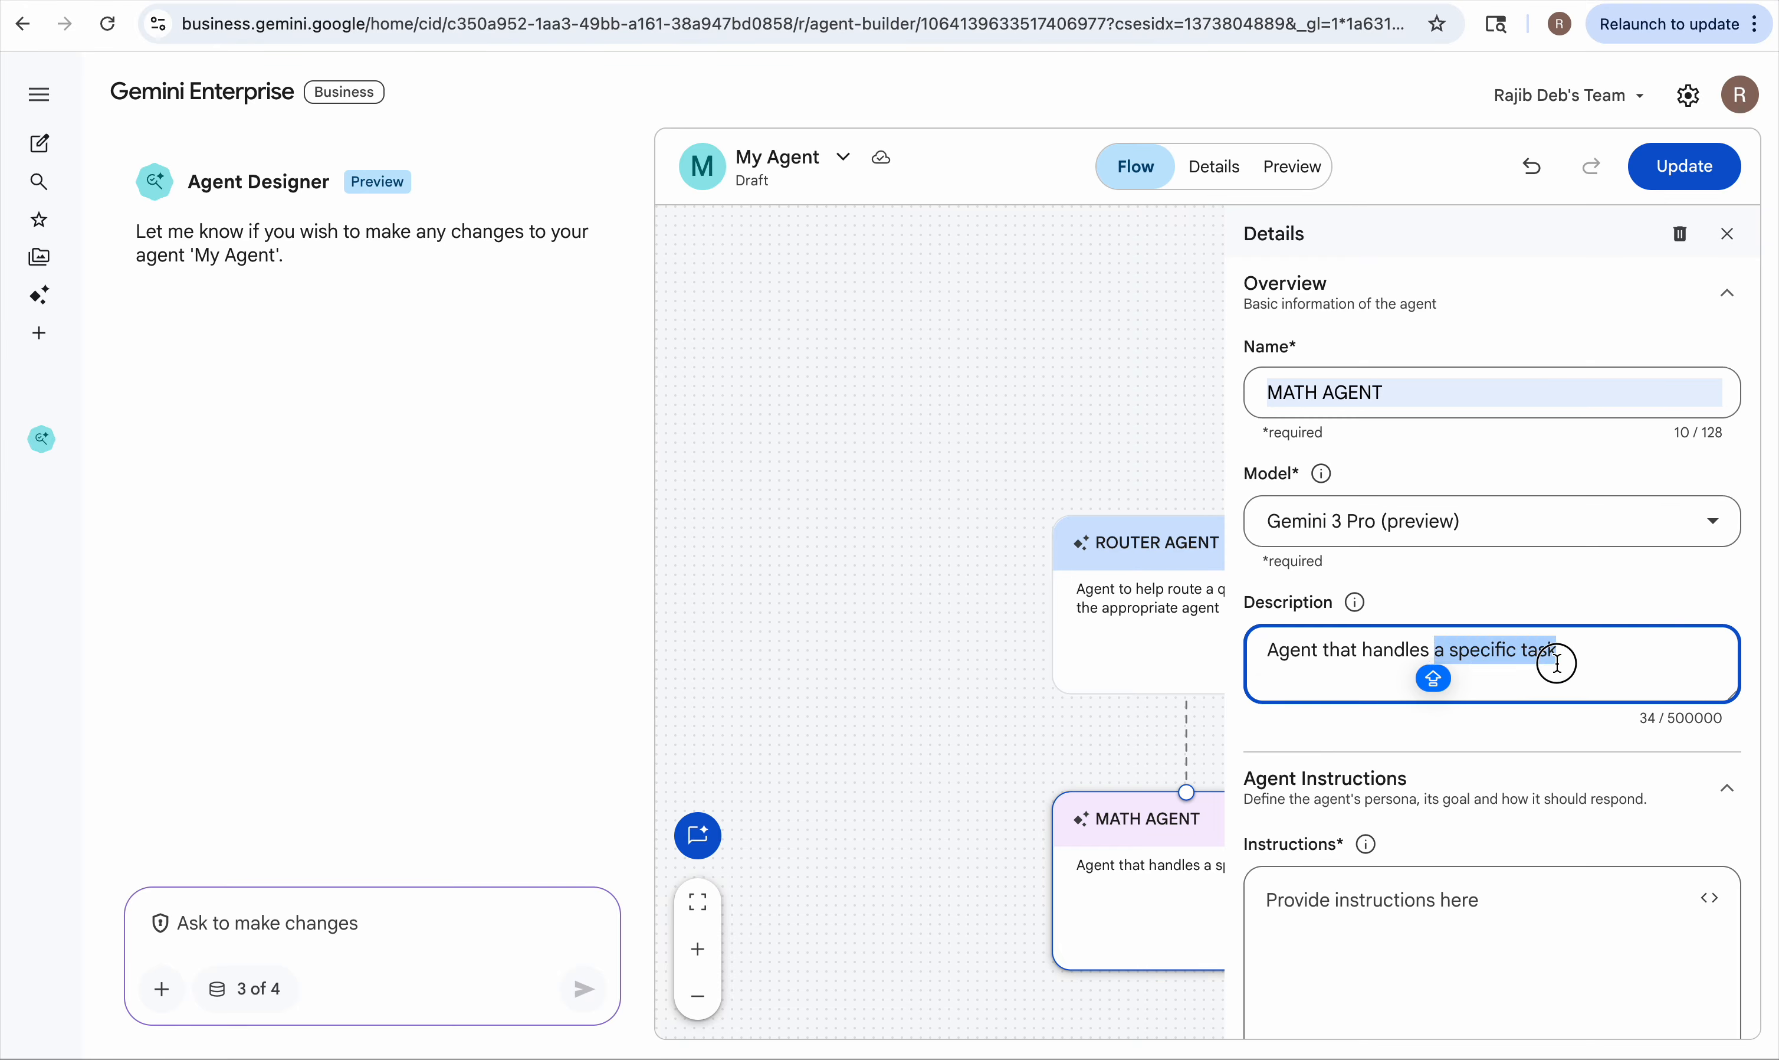
text(MATH)
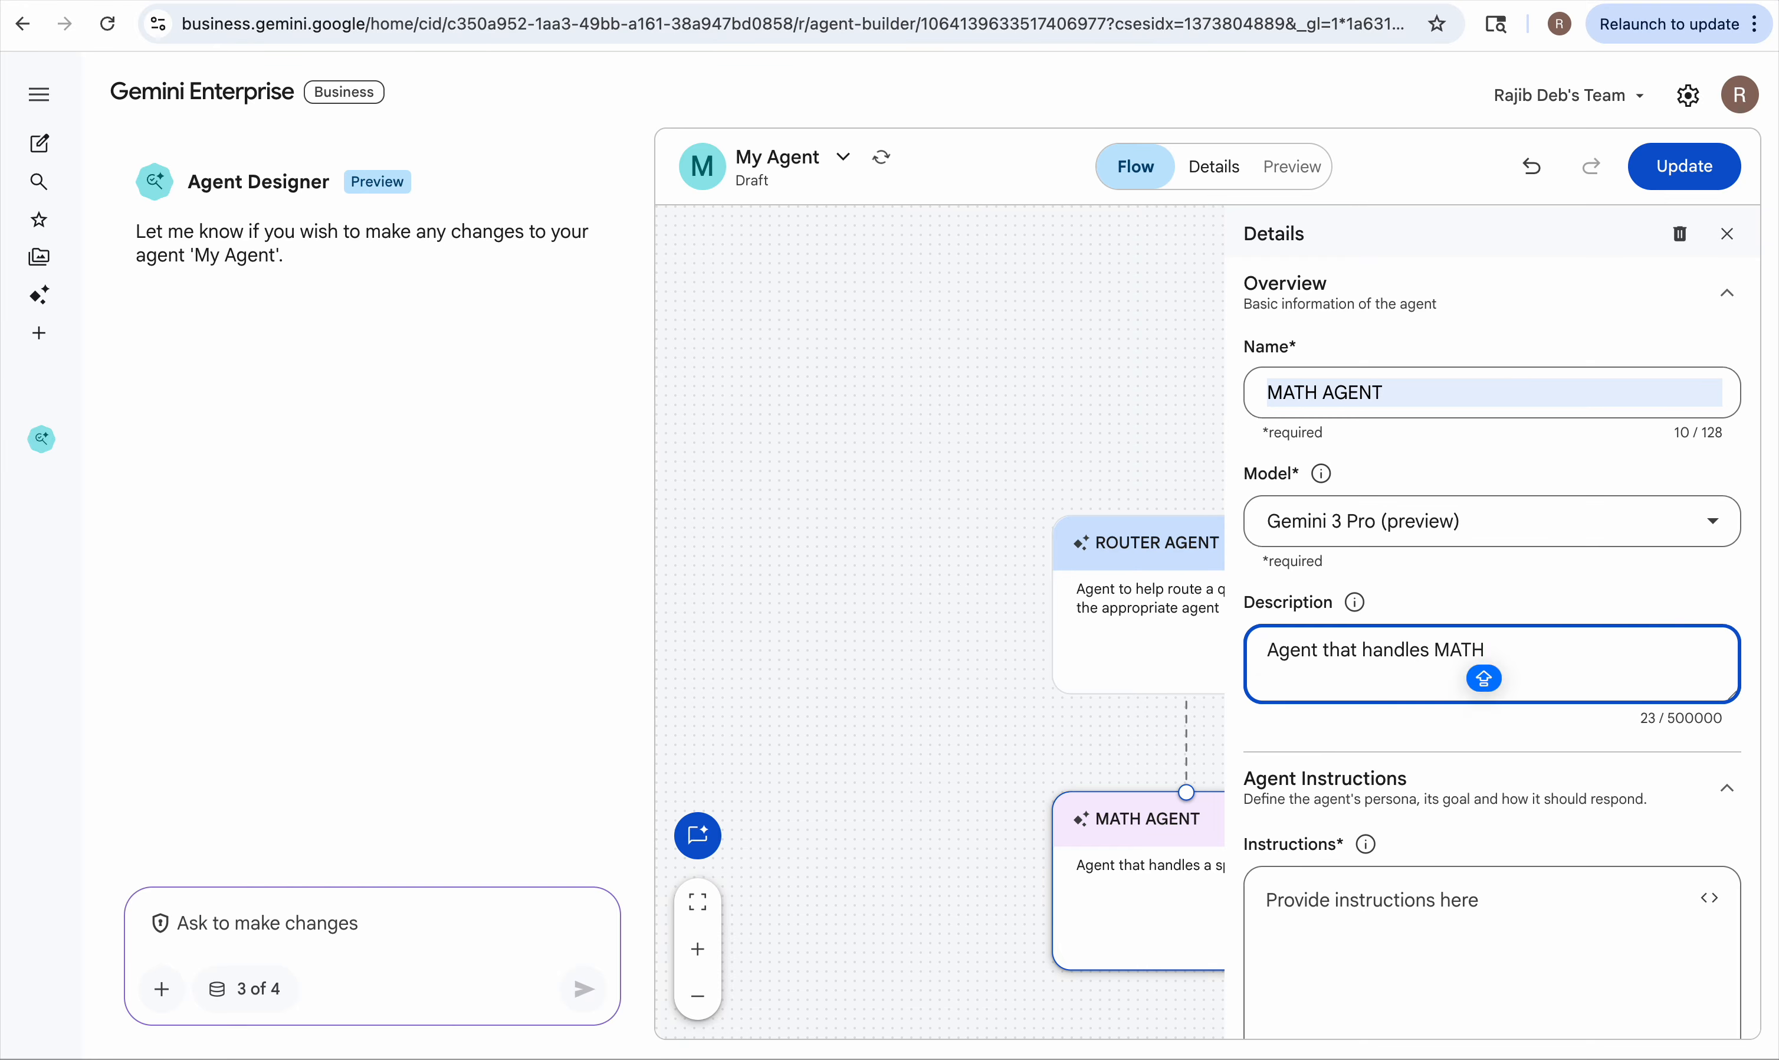
text(EMATIC)
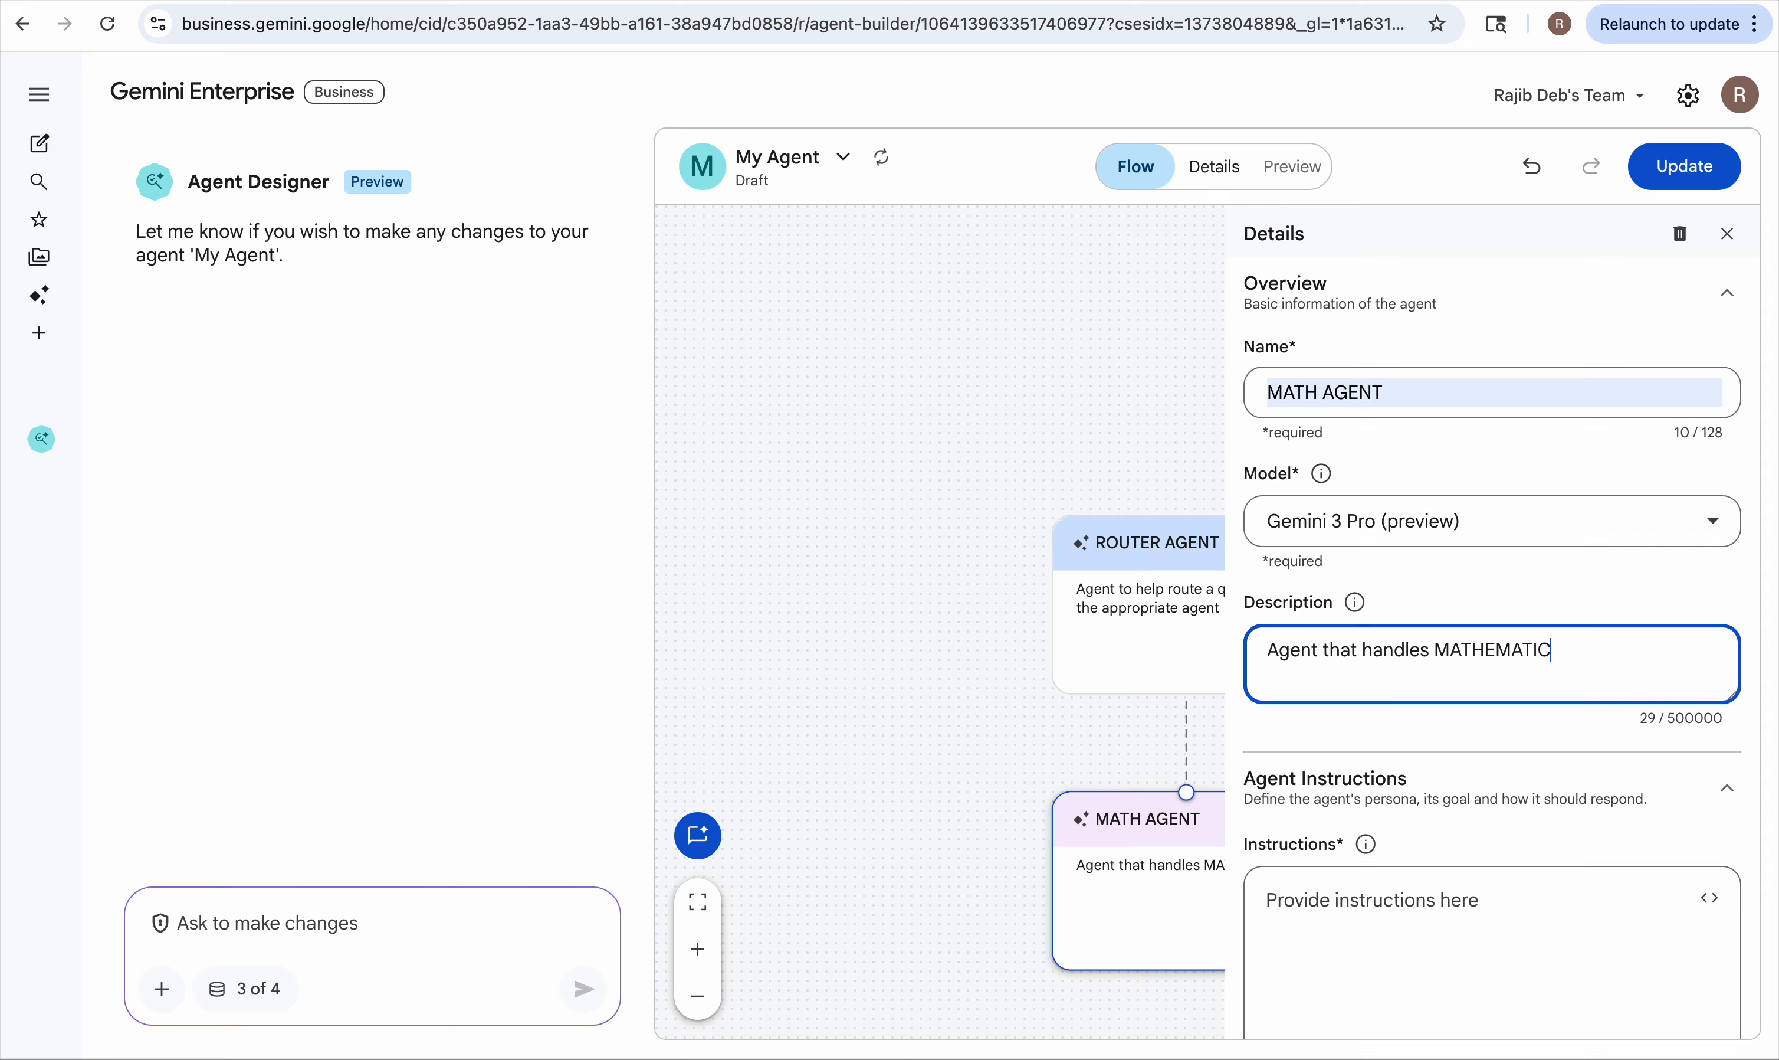
text(S questipn)
key(BackSpace)
key(BackSpace)
text(ons)
Step: Set MATH AGENT's instructions to "You are an expert in Mathematics. You provide solutions to Math problems and explain it in details"
scroll(1533, 713, down, 2)
click(1414, 831)
text(Yoiu)
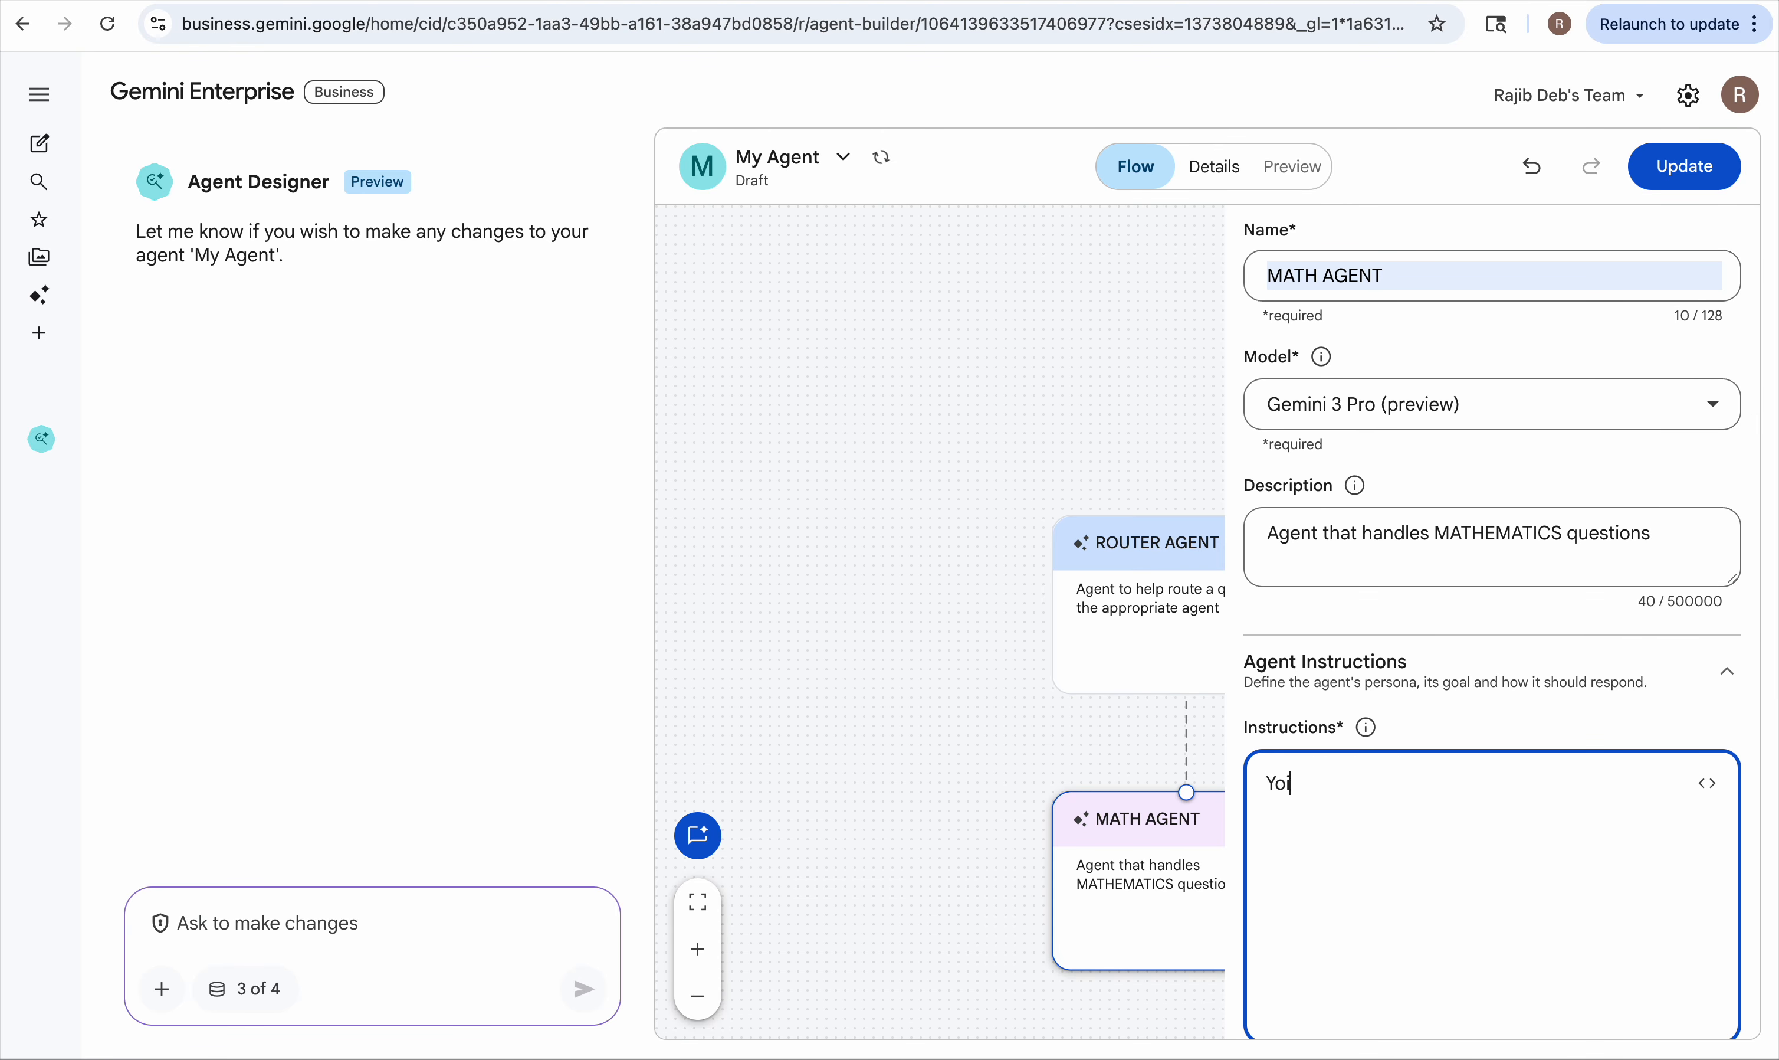
key(BackSpace)
key(BackSpace)
text(u are an expert in mATHE)
key(BackSpace)
key(BackSpace)
key(BackSpace)
key(BackSpace)
key(BackSpace)
text(Mathematic)
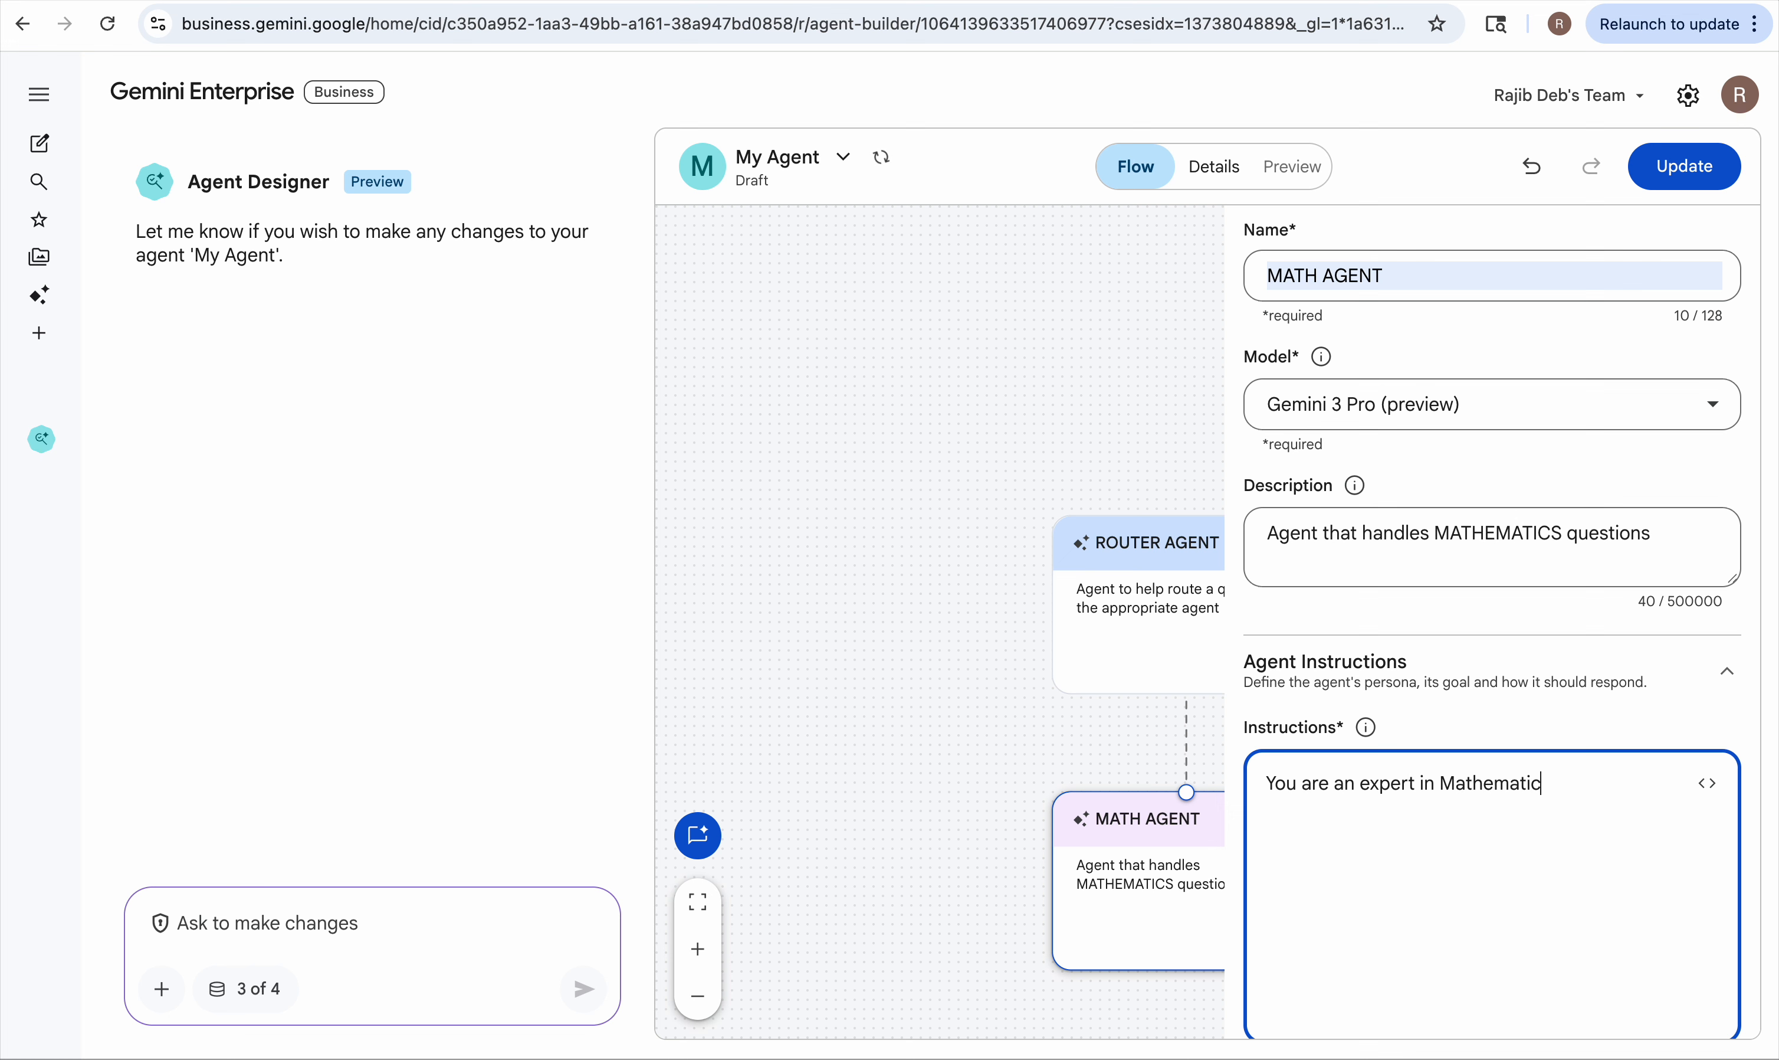
text(s. You provide solutions to M)
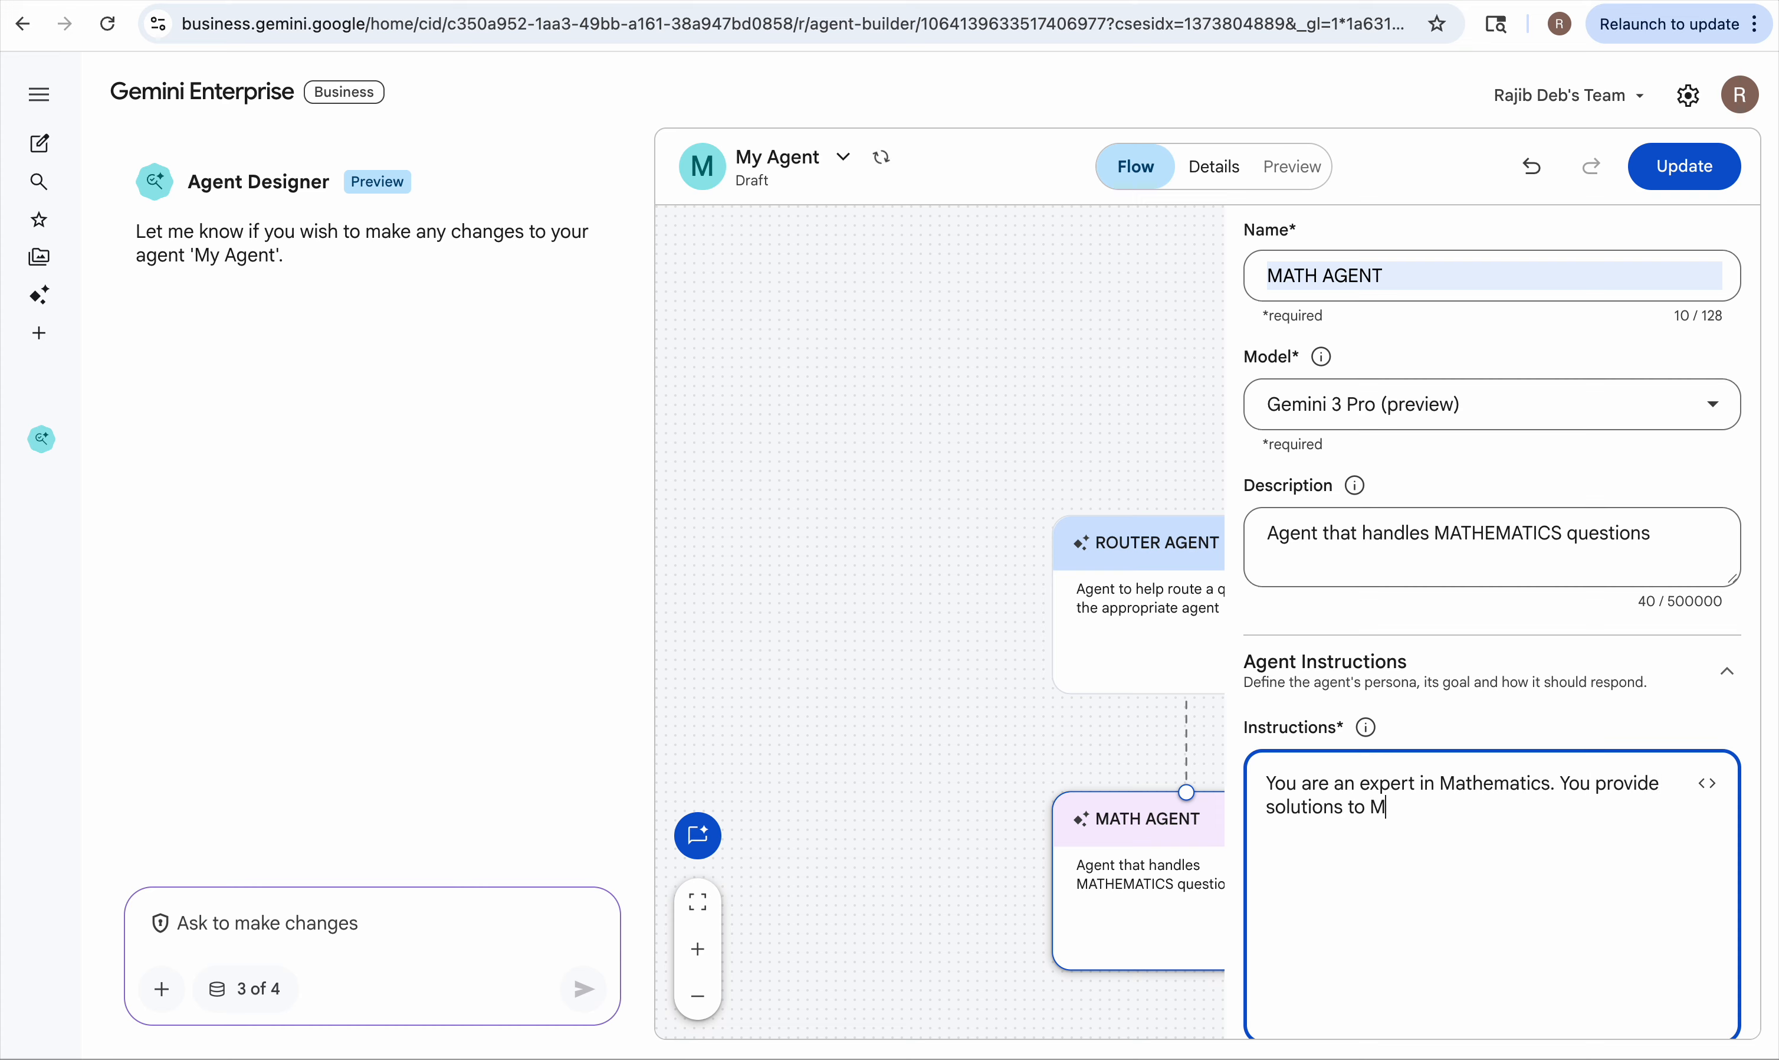
text(ath problems and expl)
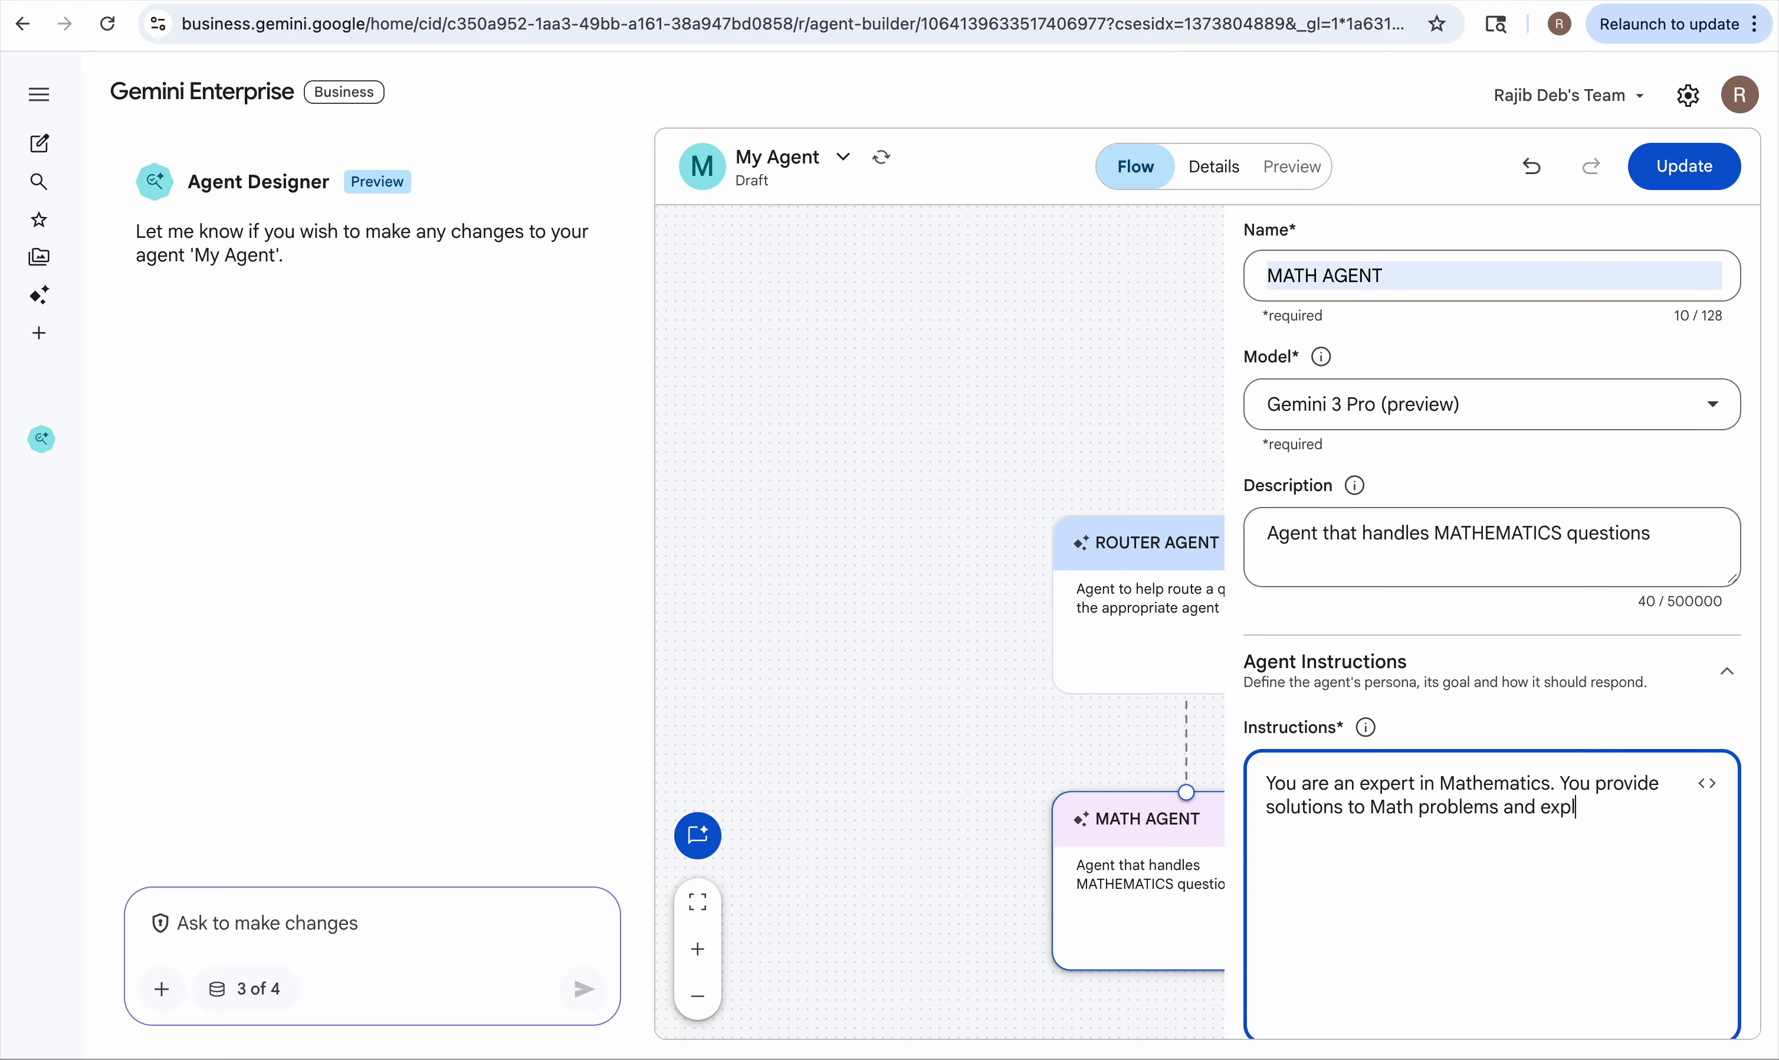
text(ain it in details)
Step: Update the agent with the finished math subagent, dismiss the confirmation dialog and close the subagent's details
scroll(1179, 742, down, 5)
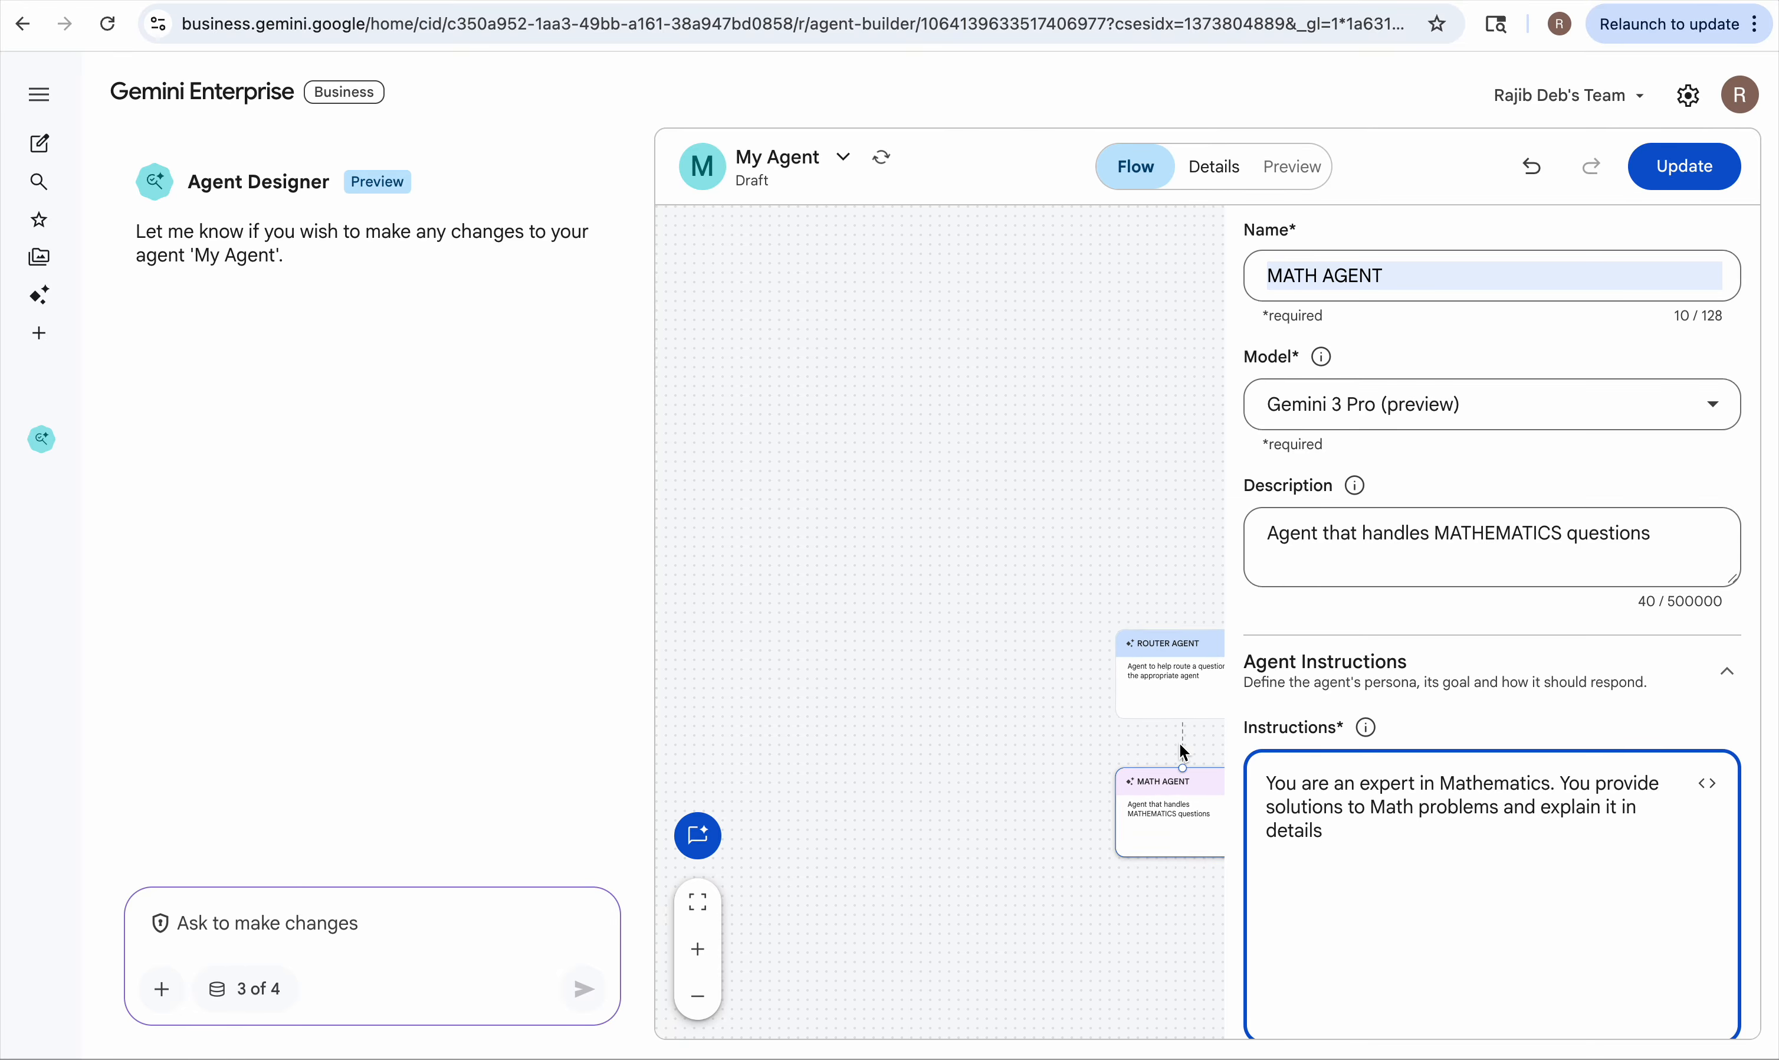
scroll(1178, 742, up, 8)
scroll(1513, 627, down, 4)
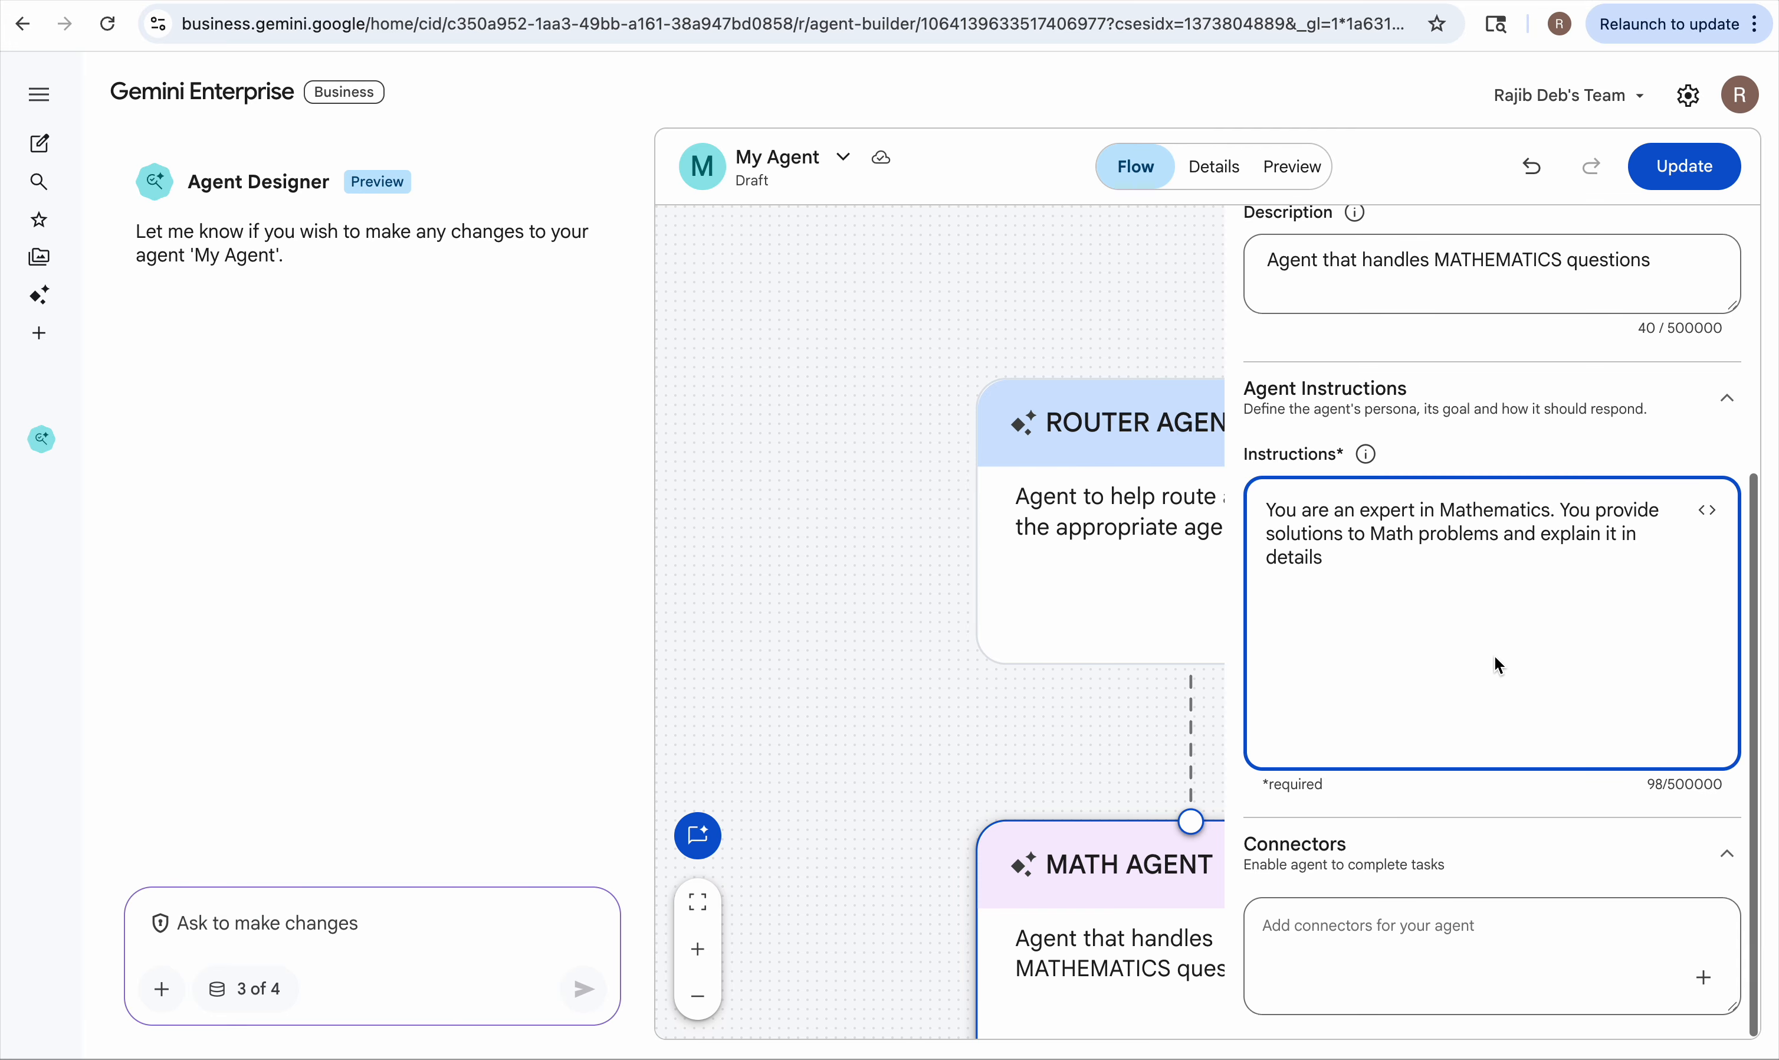
scroll(1494, 653, up, 5)
click(1712, 178)
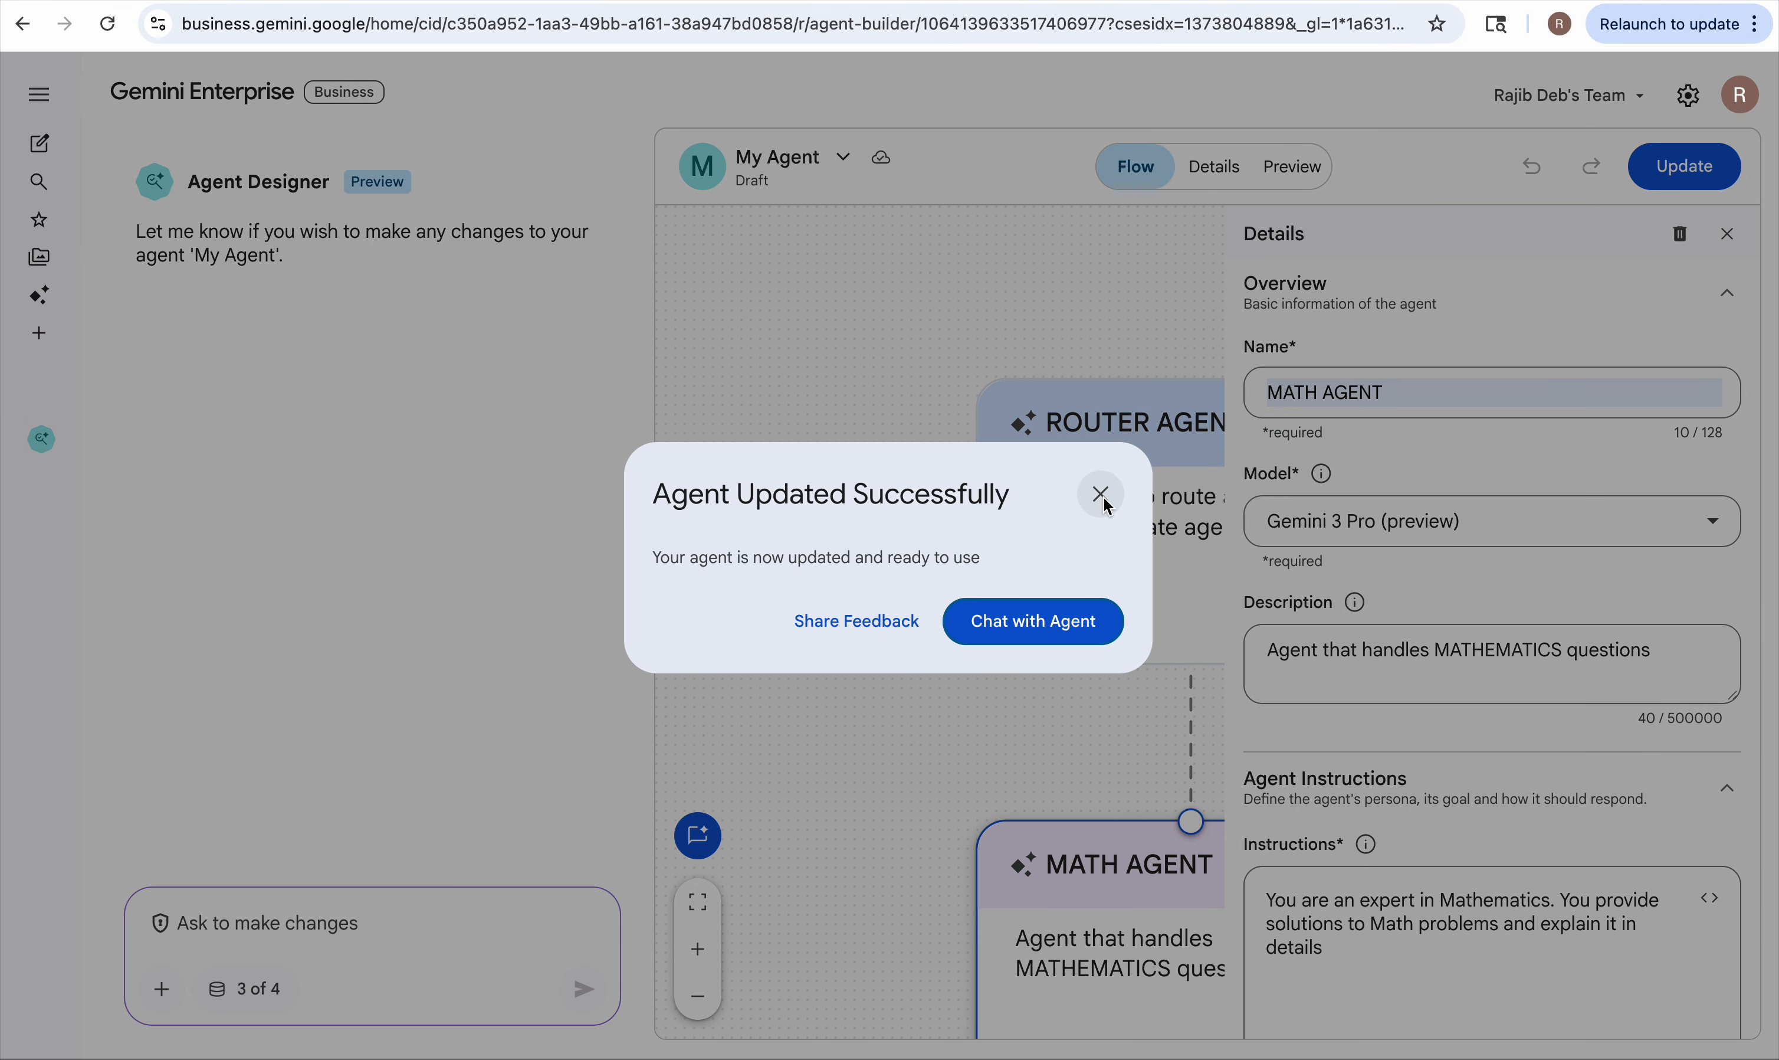
click(1100, 495)
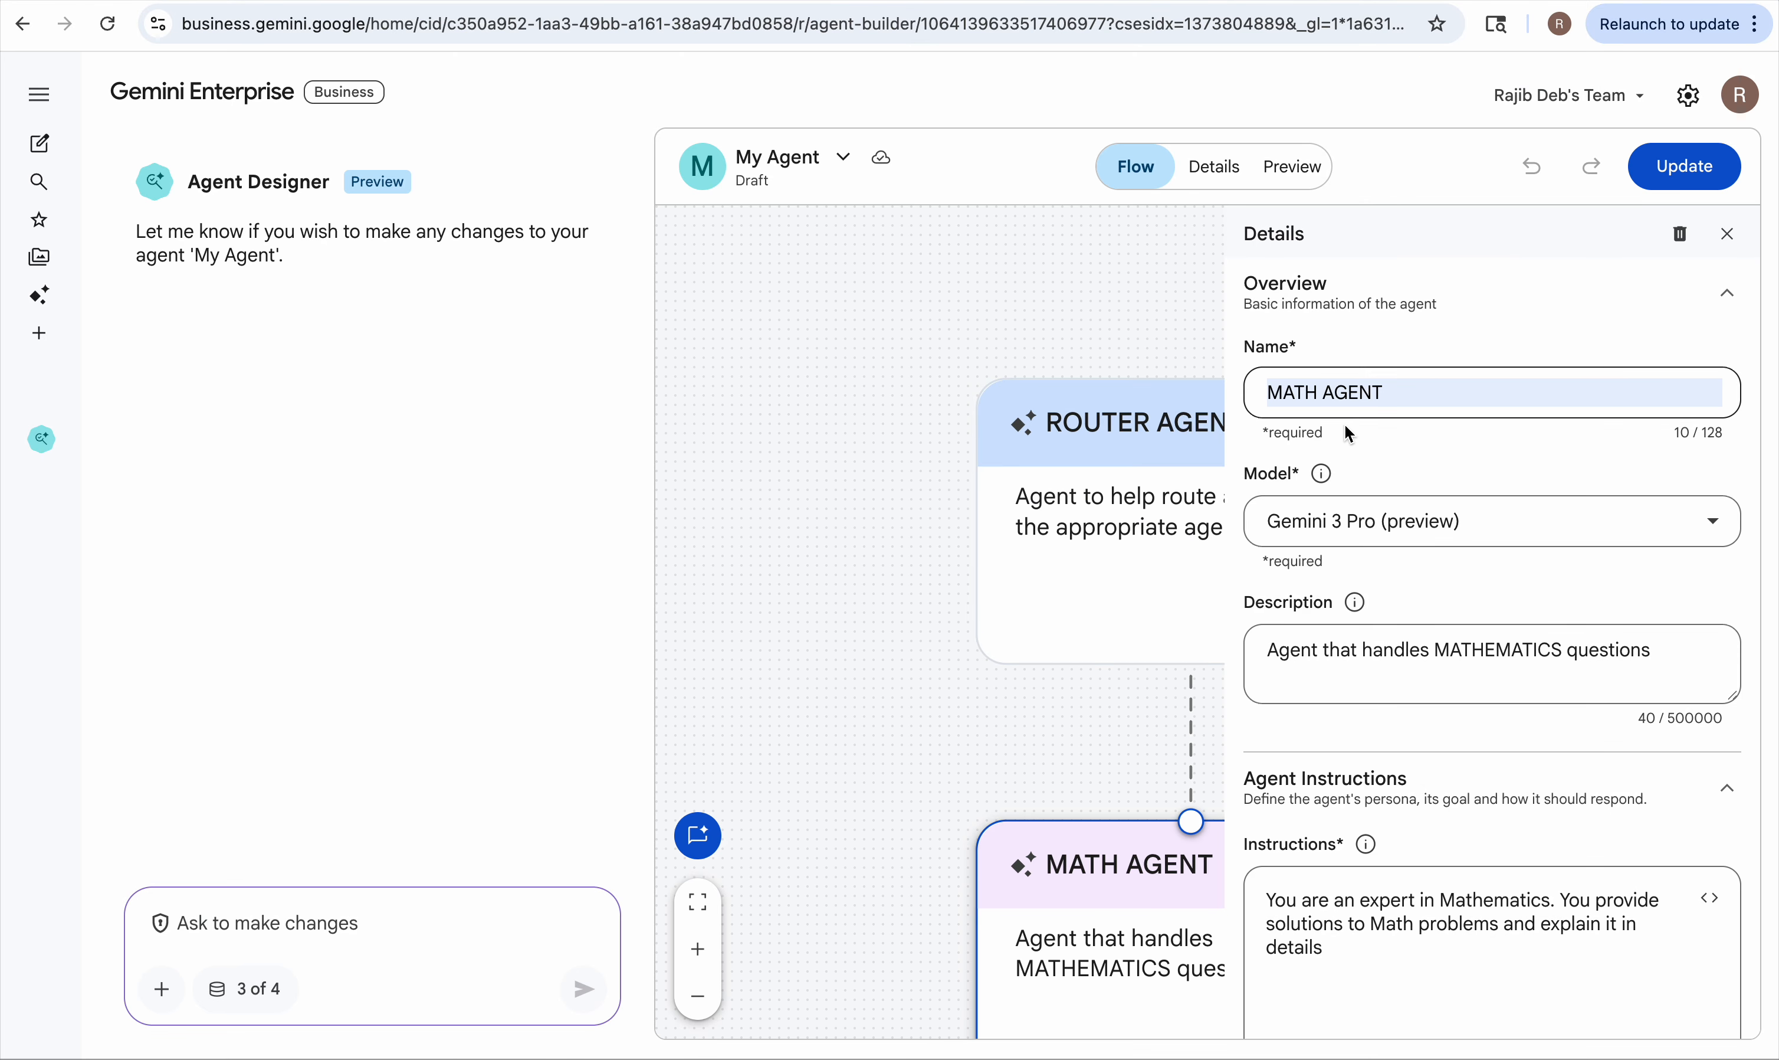
click(925, 717)
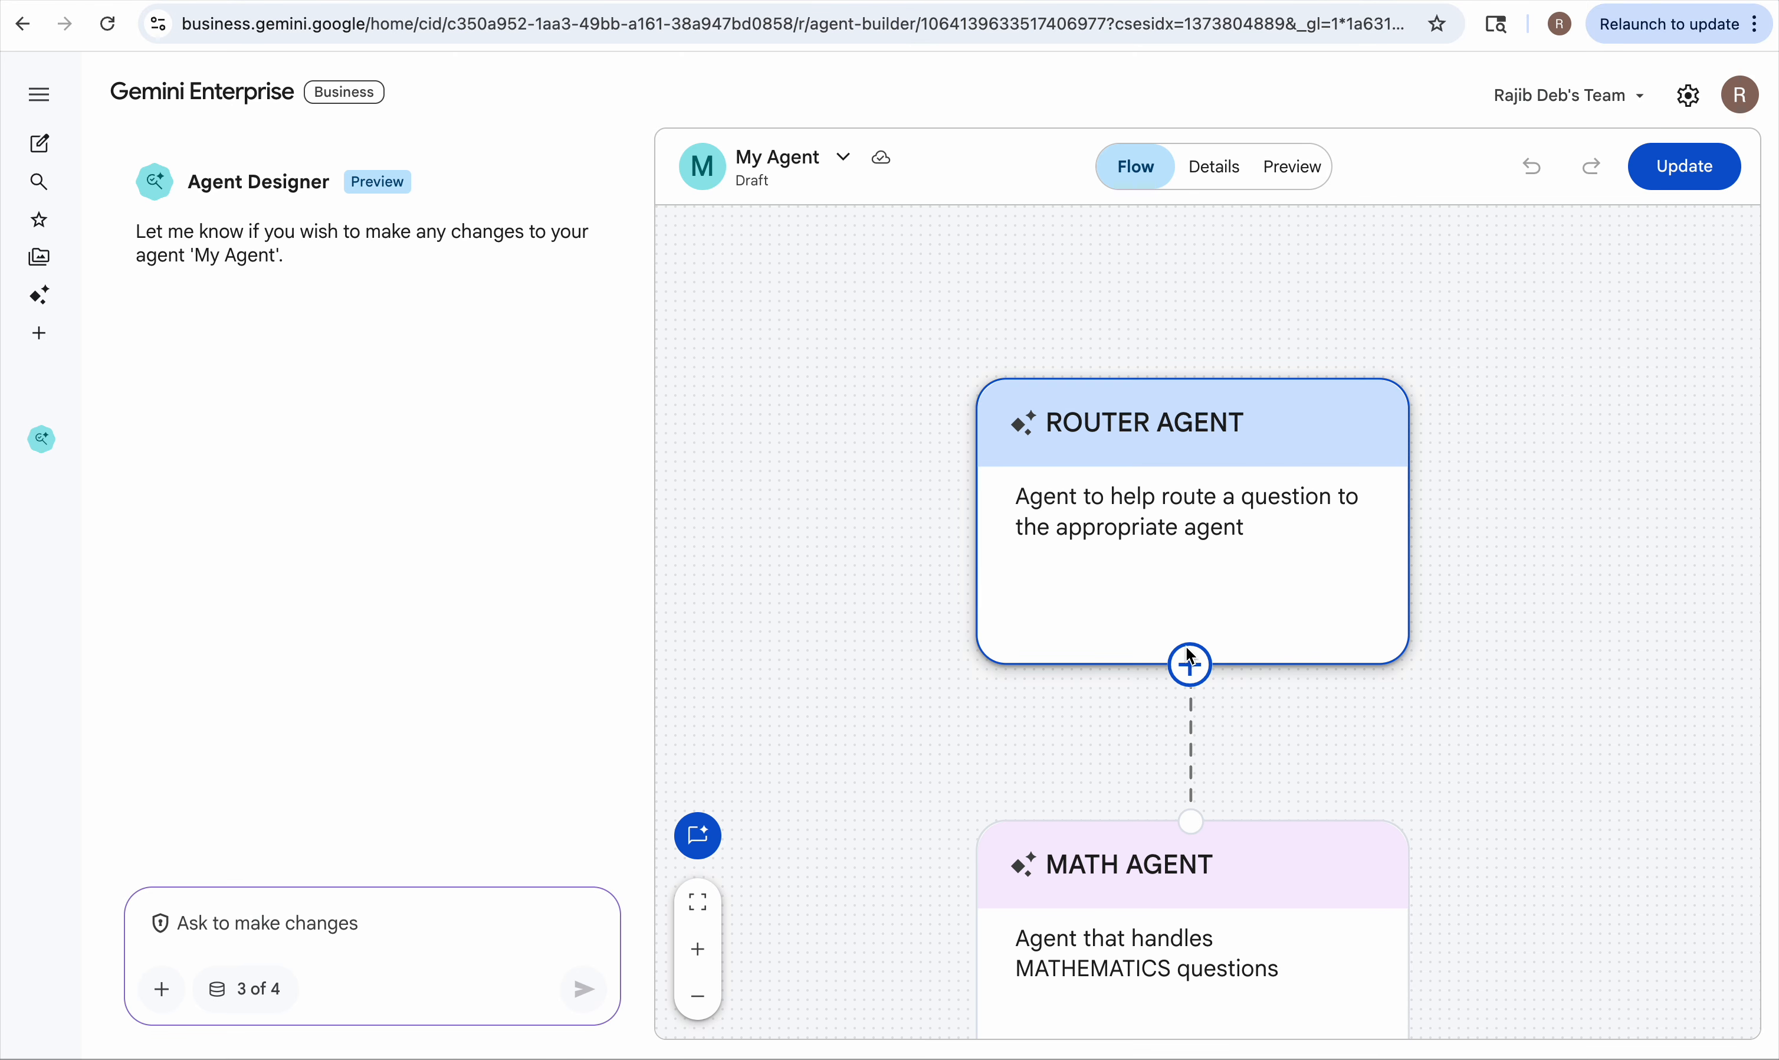
Step: Add a second subagent under ROUTER AGENT, named PHYSICS AGENT and using the Gemini 3 Pro (preview) model
click(1192, 665)
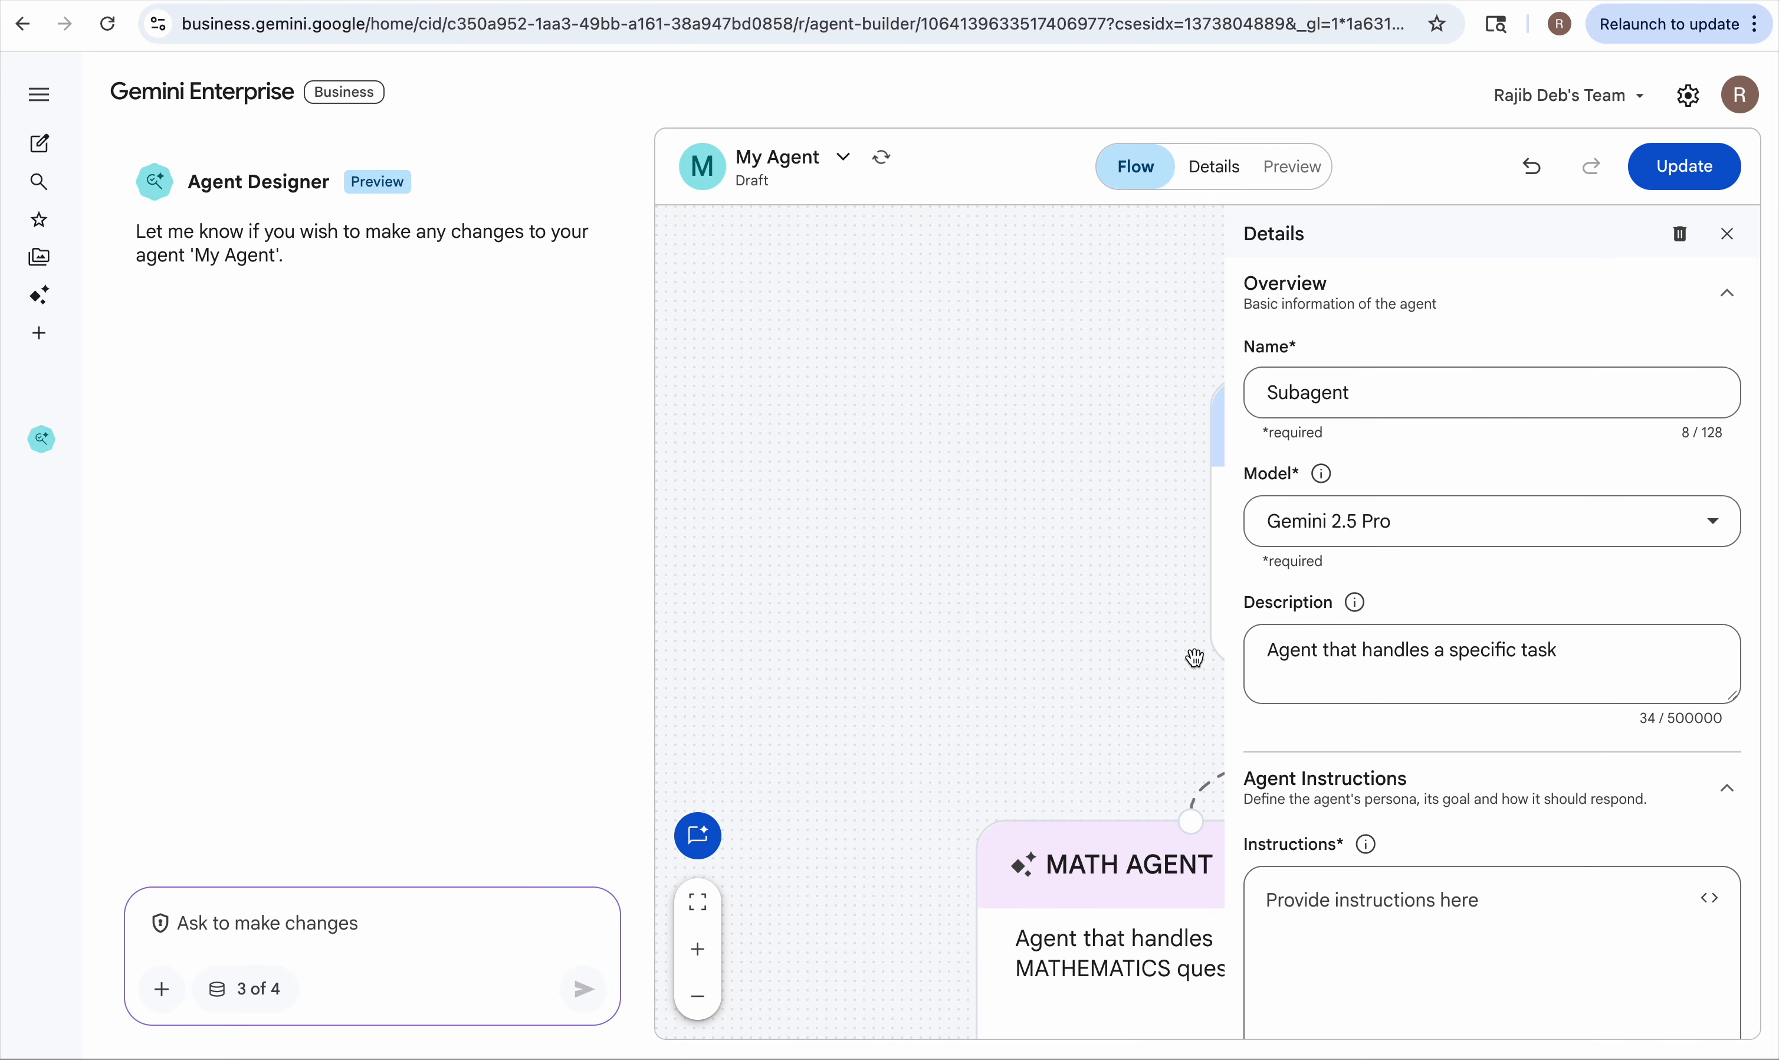
double_click(1334, 397)
text(PH)
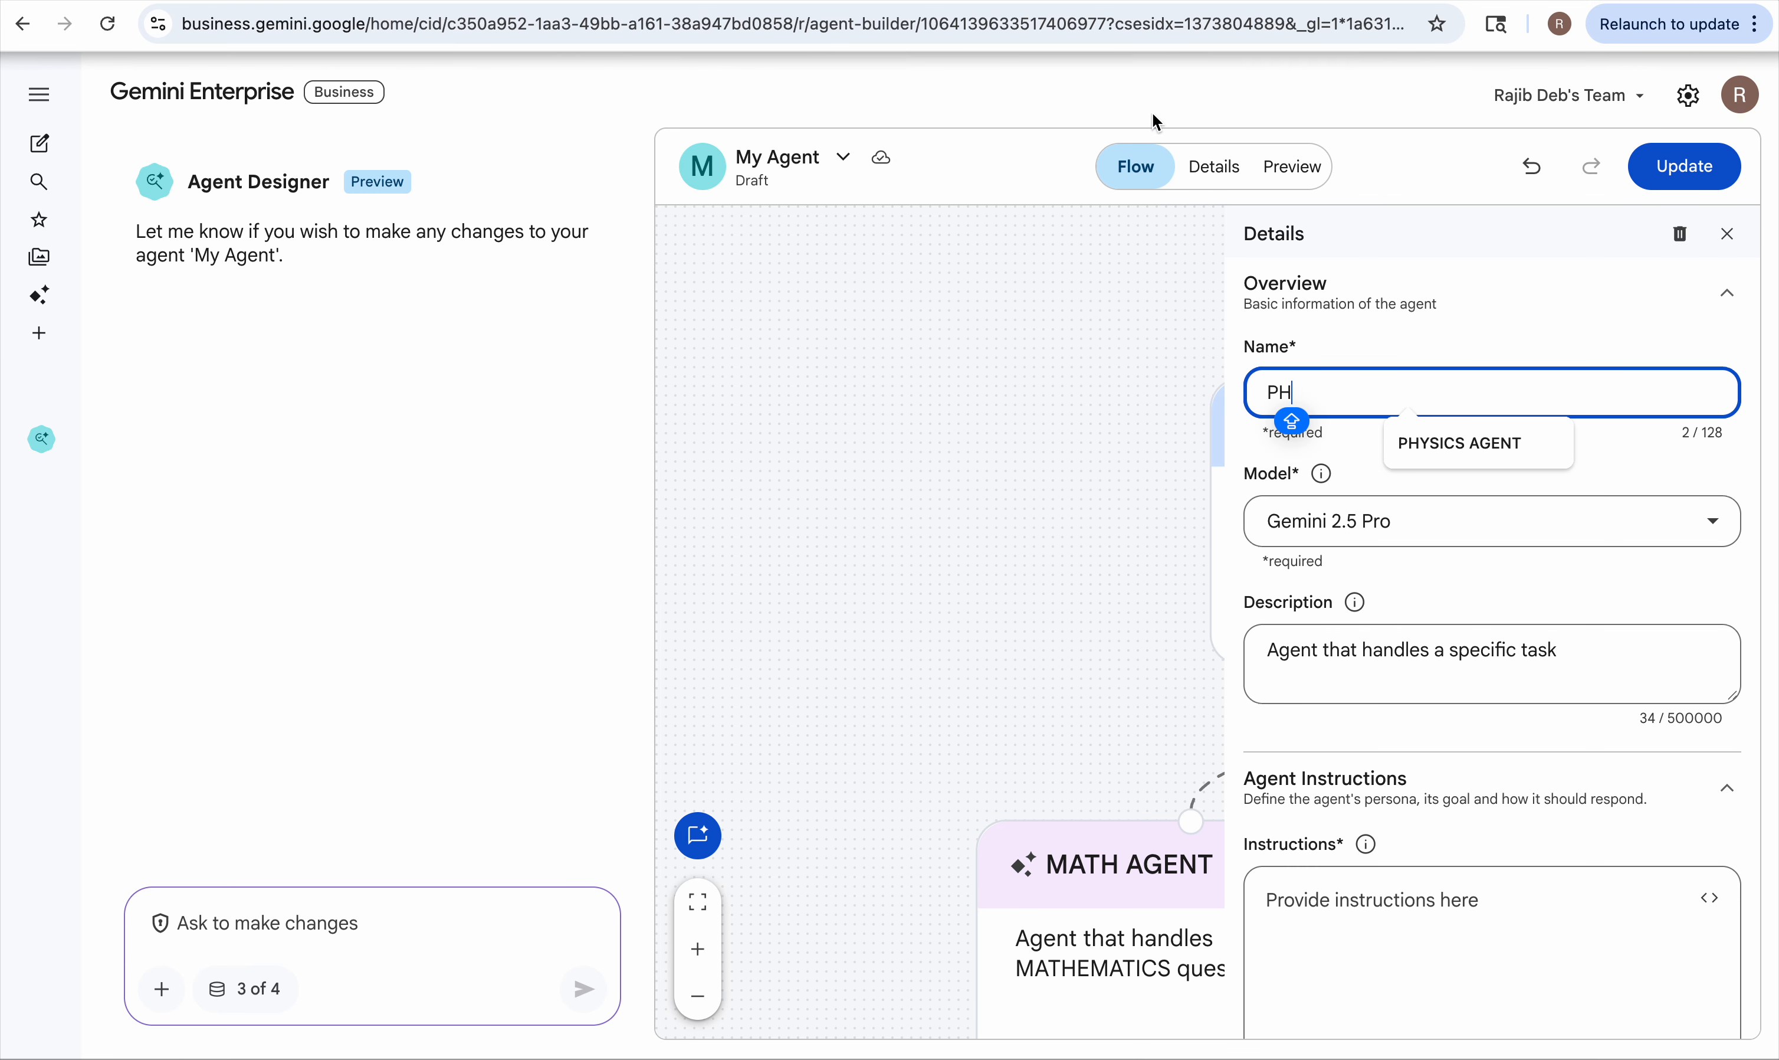
click(1464, 442)
click(1410, 526)
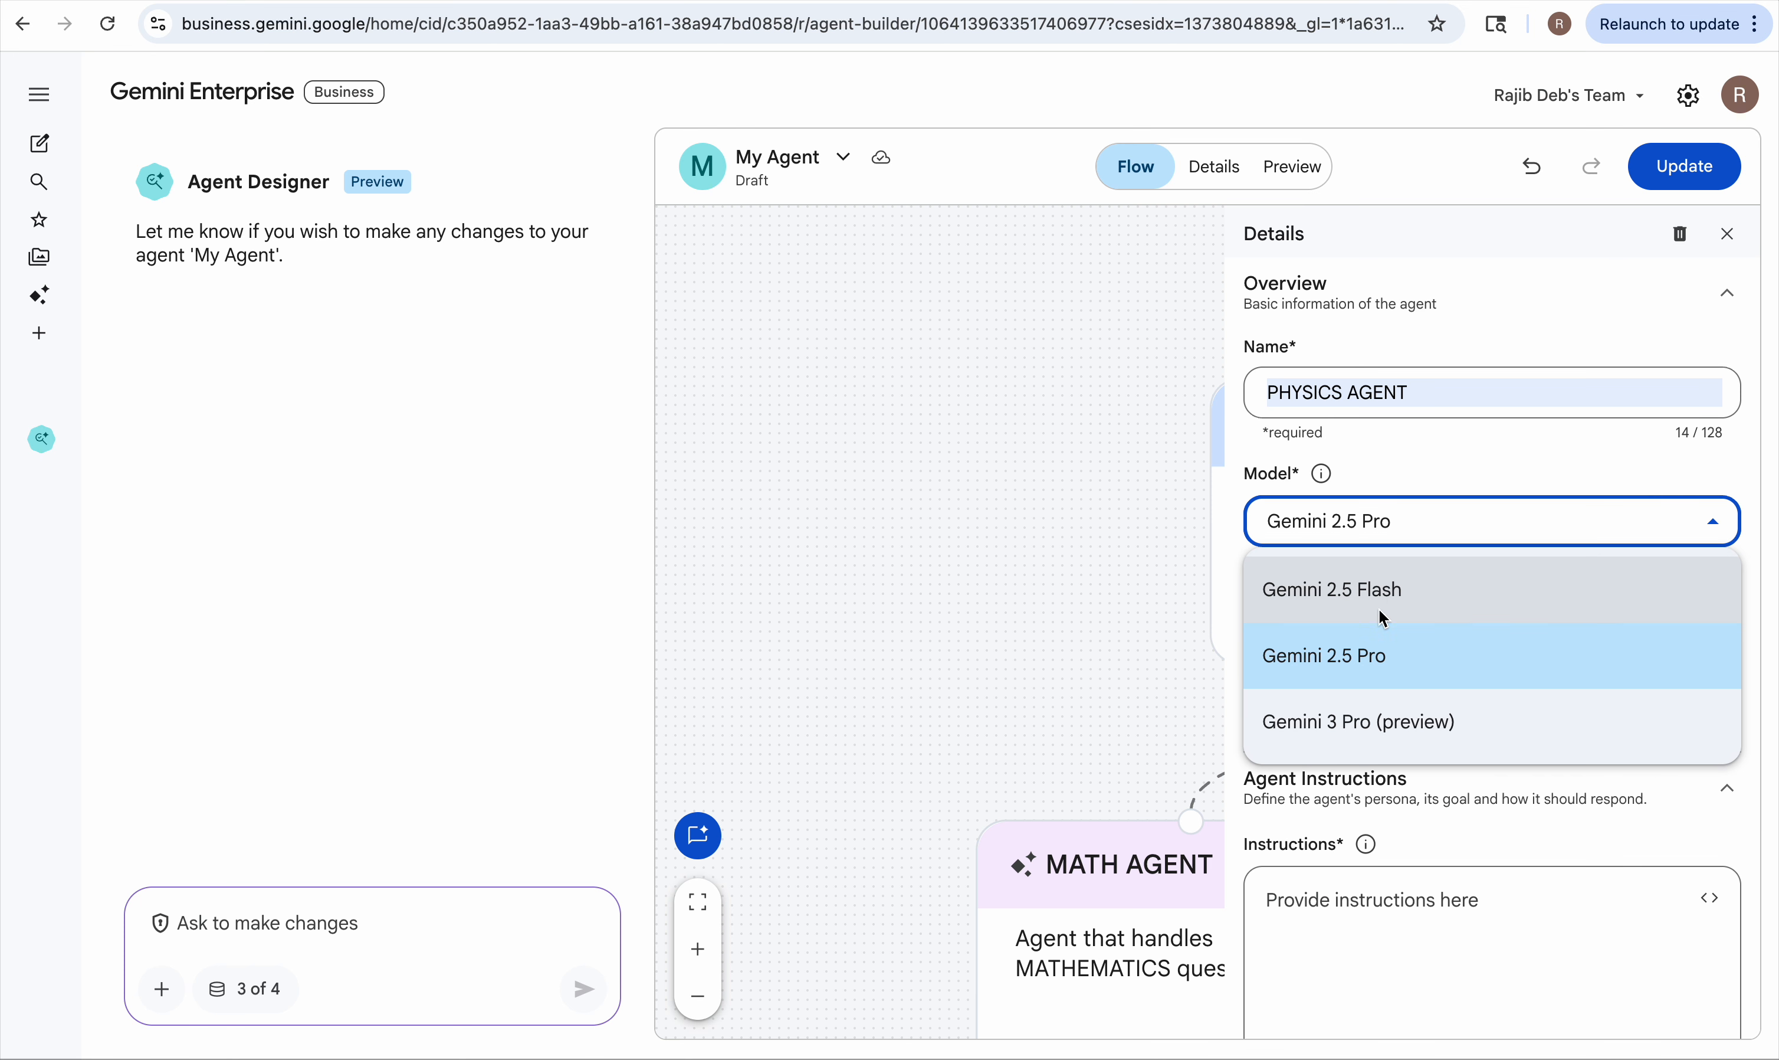
click(1343, 730)
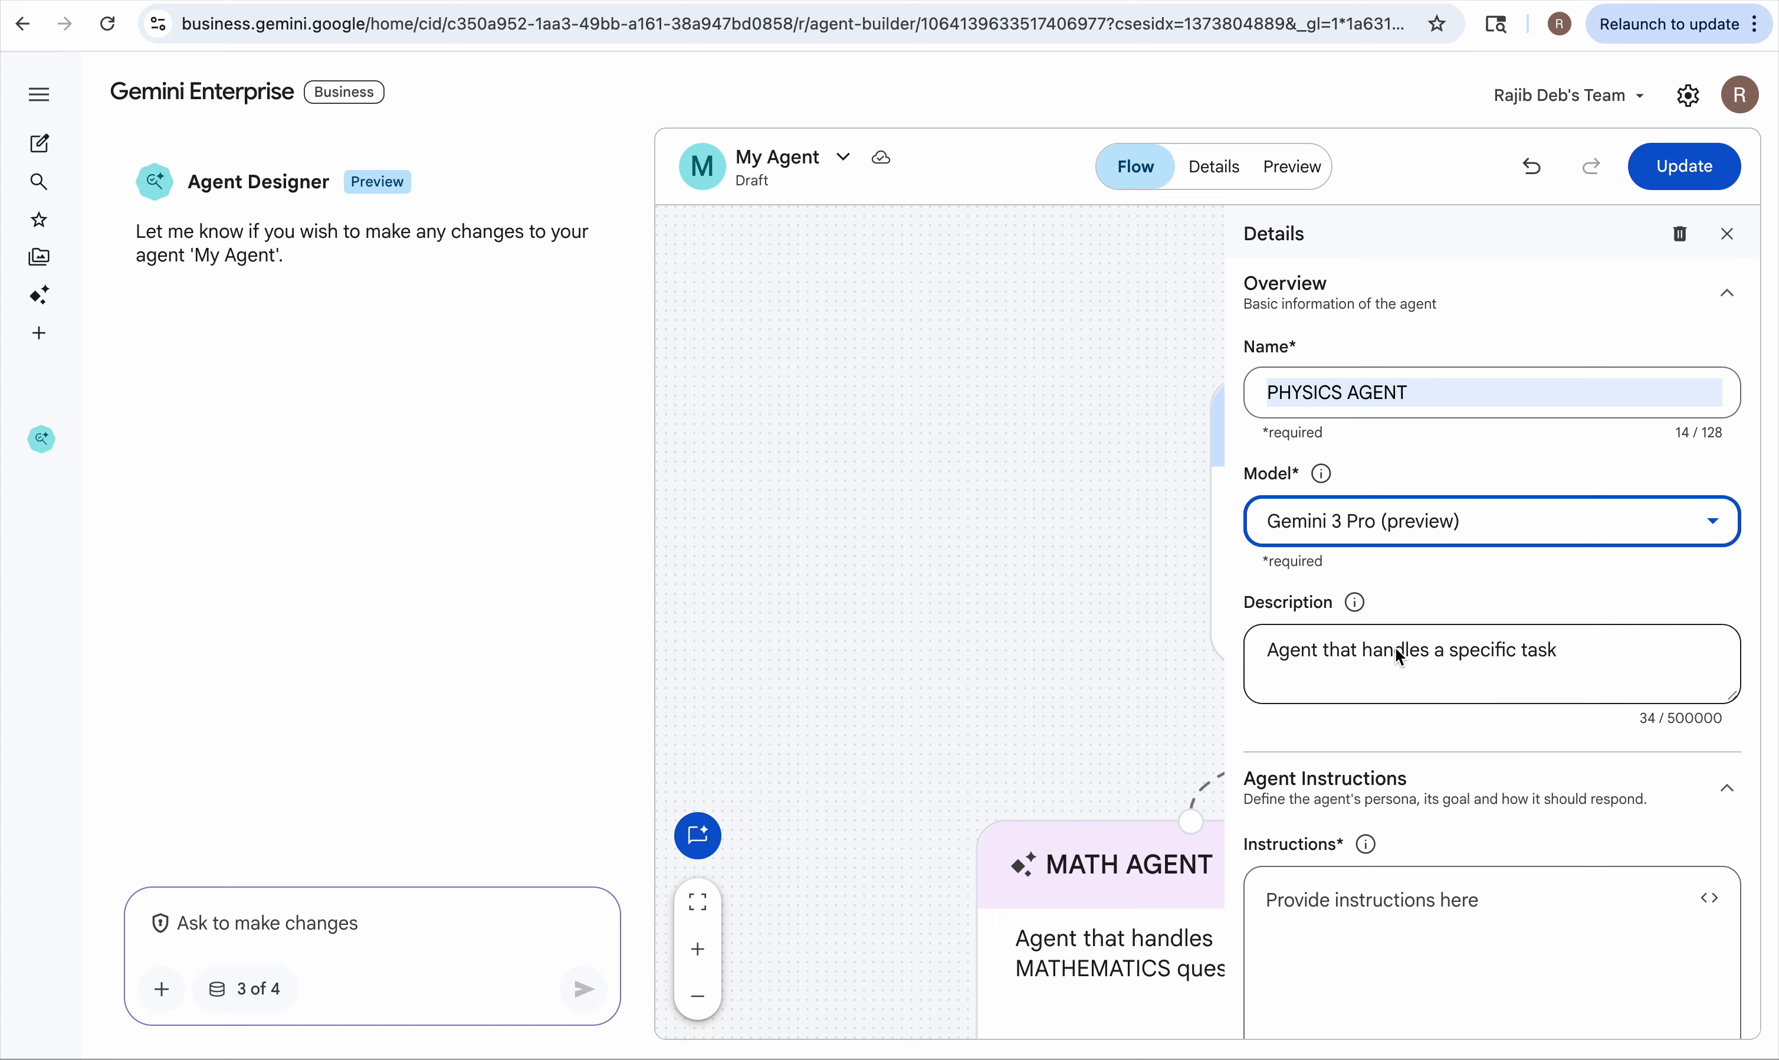
Step: Change PHYSICS AGENT's description to "Agent that handles PHYSICS question"
drag(1453, 653, 1592, 657)
key(BackSpace)
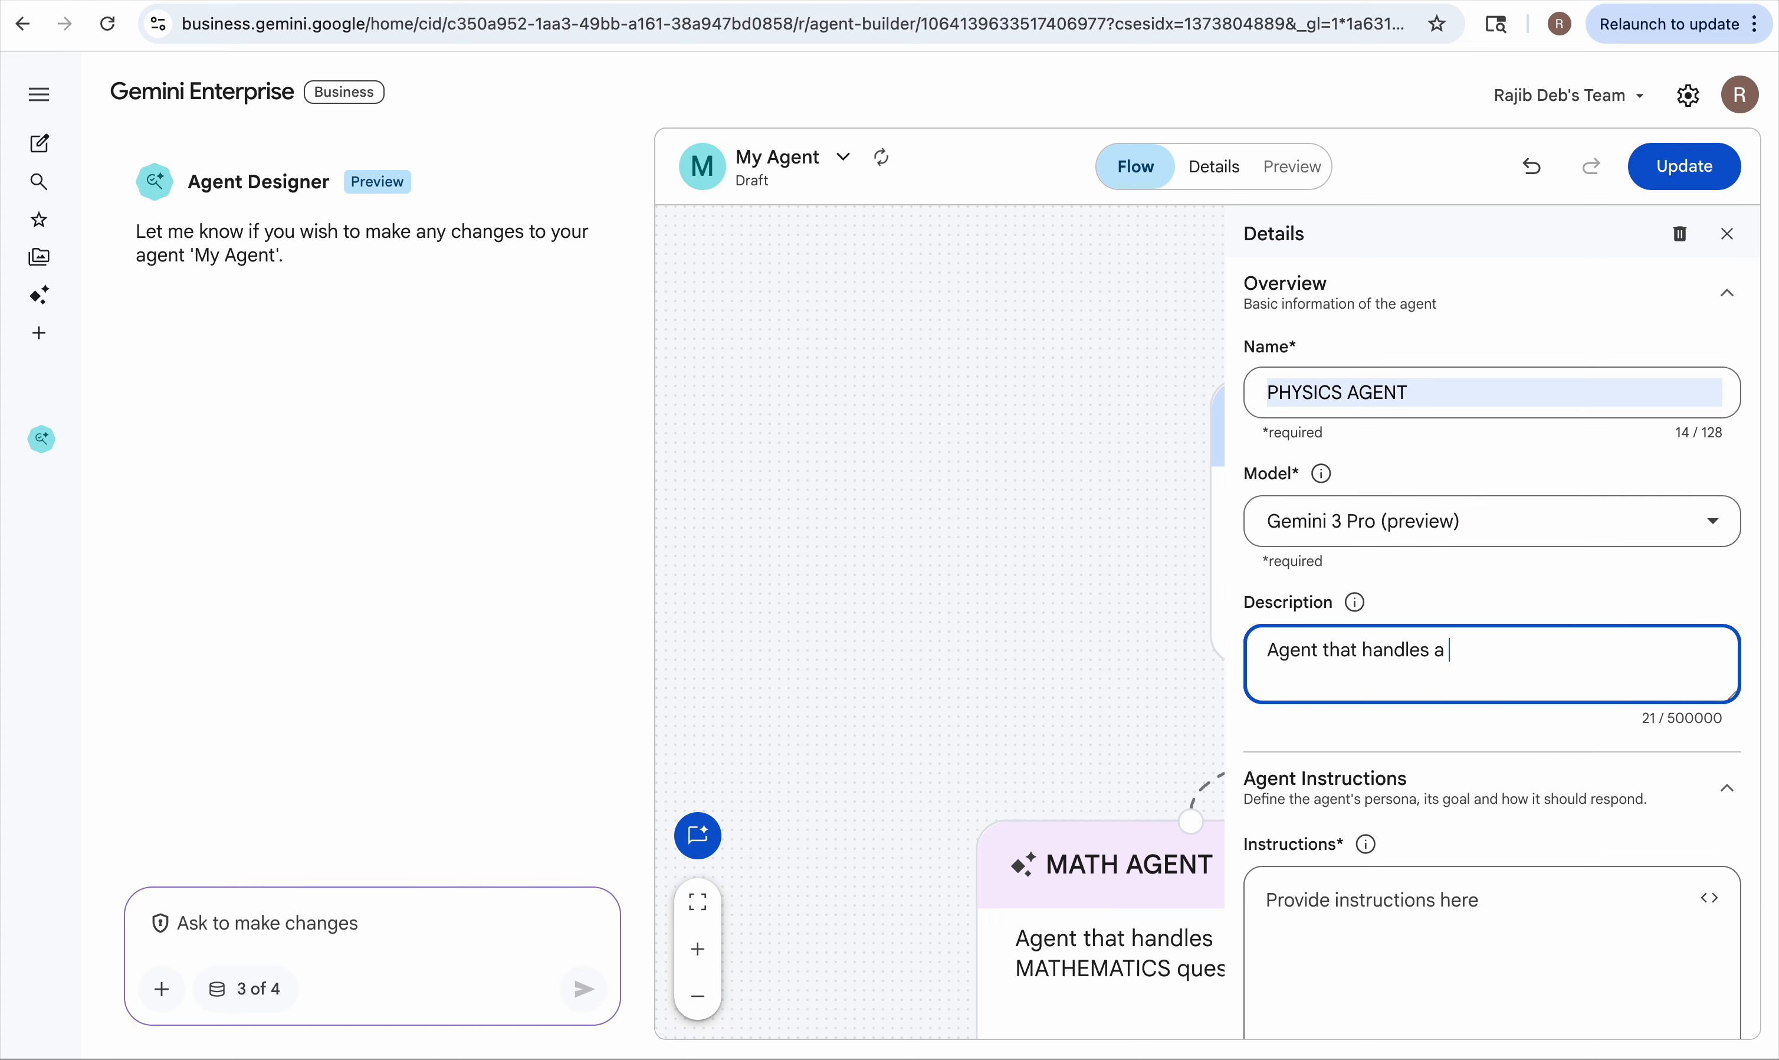
key(BackSpace)
key(BackSpace)
text(PHYSICS question)
Step: Begin PHYSICS AGENT's instructions with "You are an expert in Physics"
click(1377, 920)
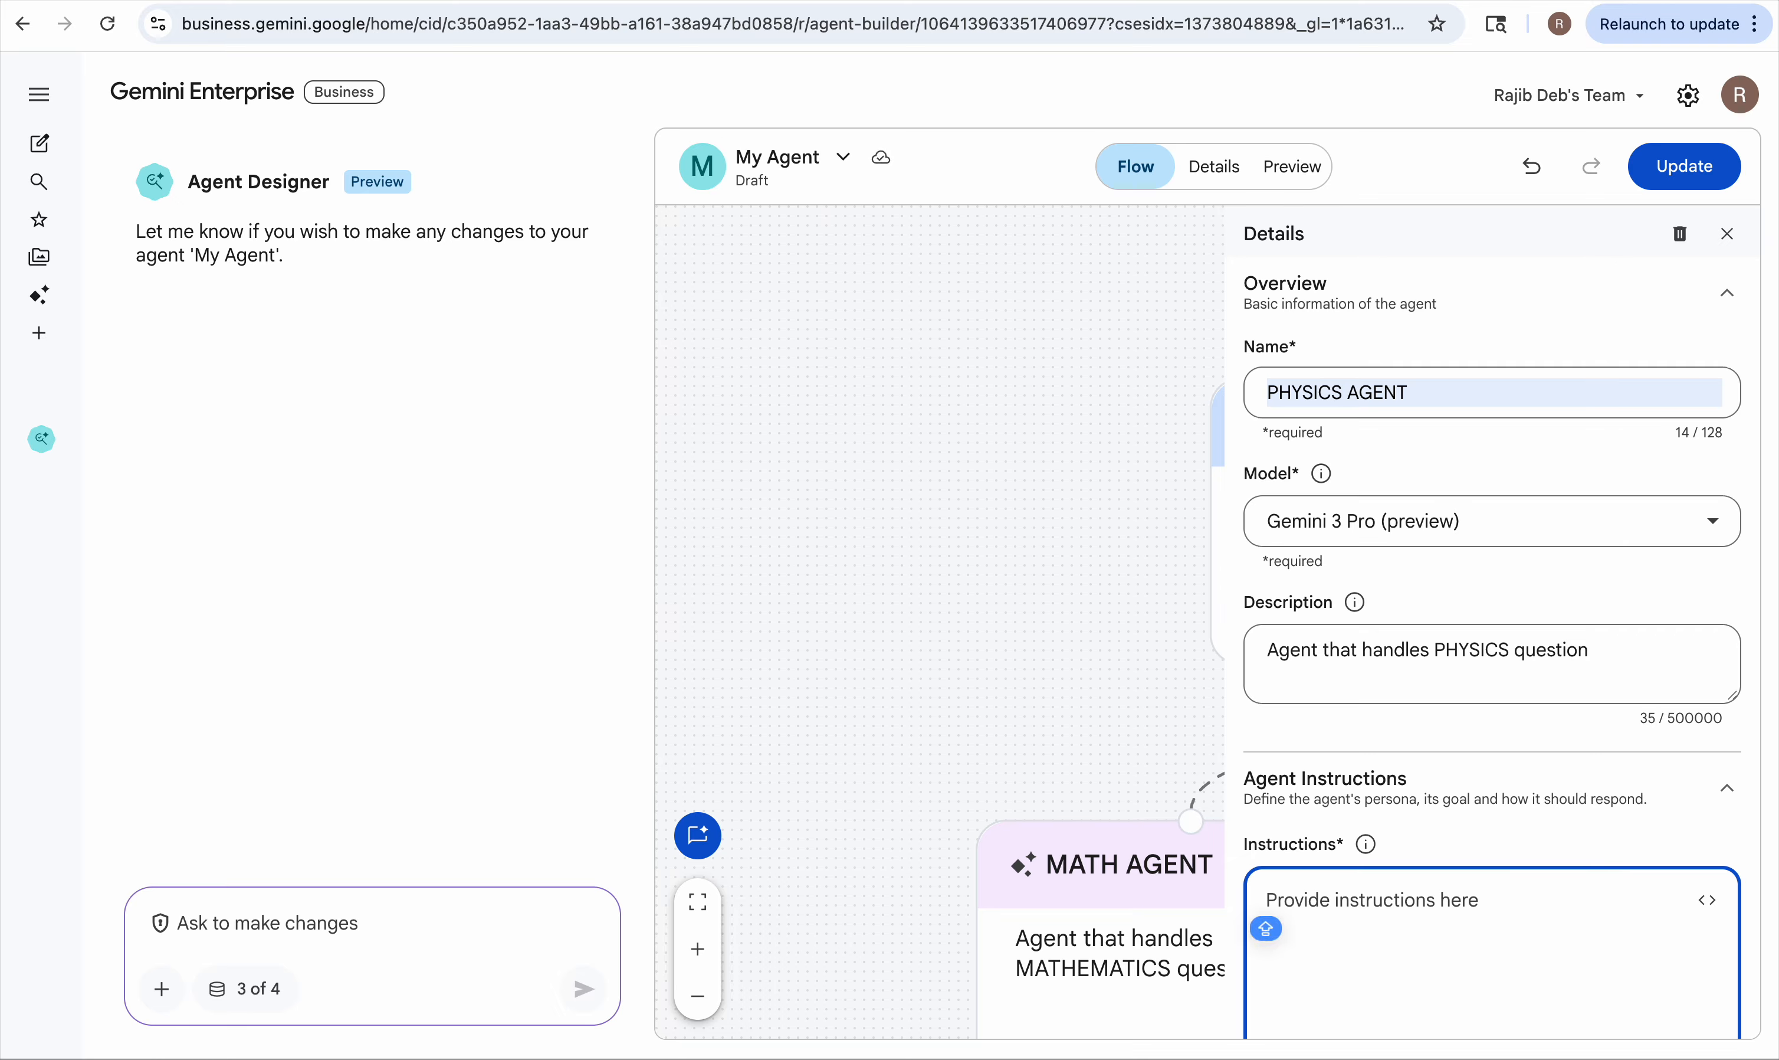
text(Yiou)
key(BackSpace)
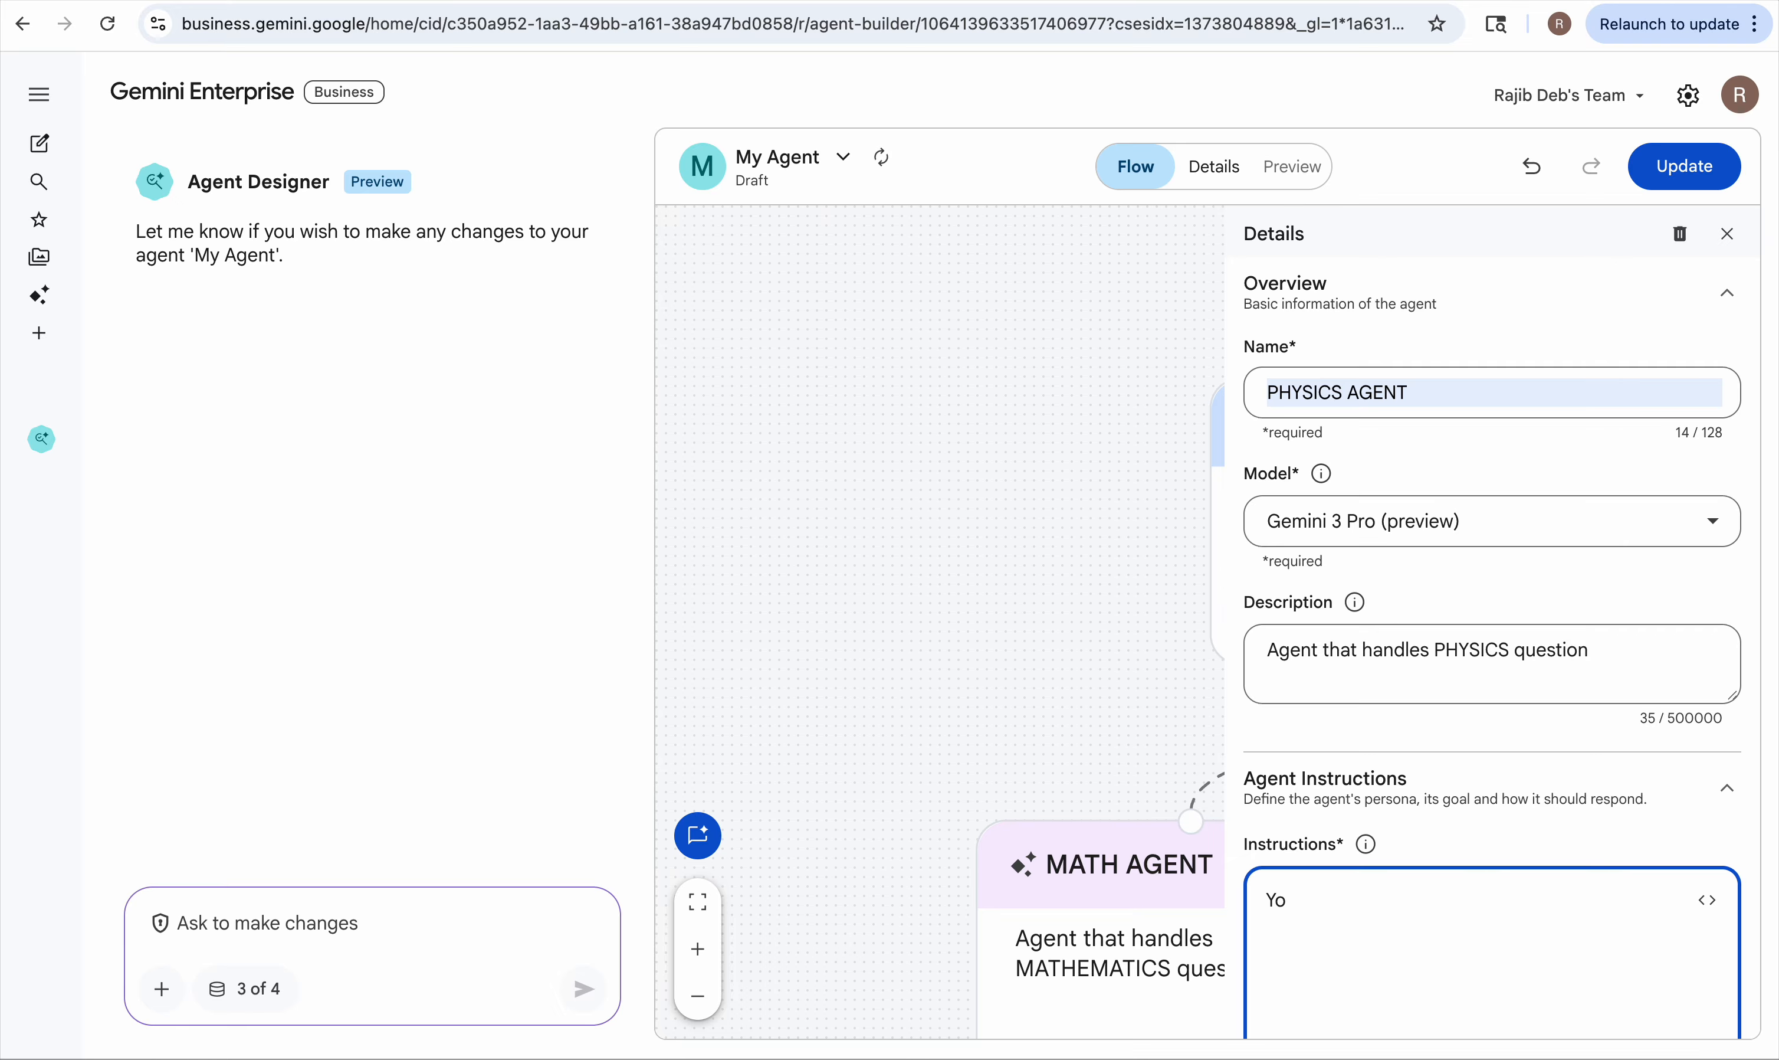
text(u ta e)
text(are an expe)
text(rt in Phycis)
text(sics)
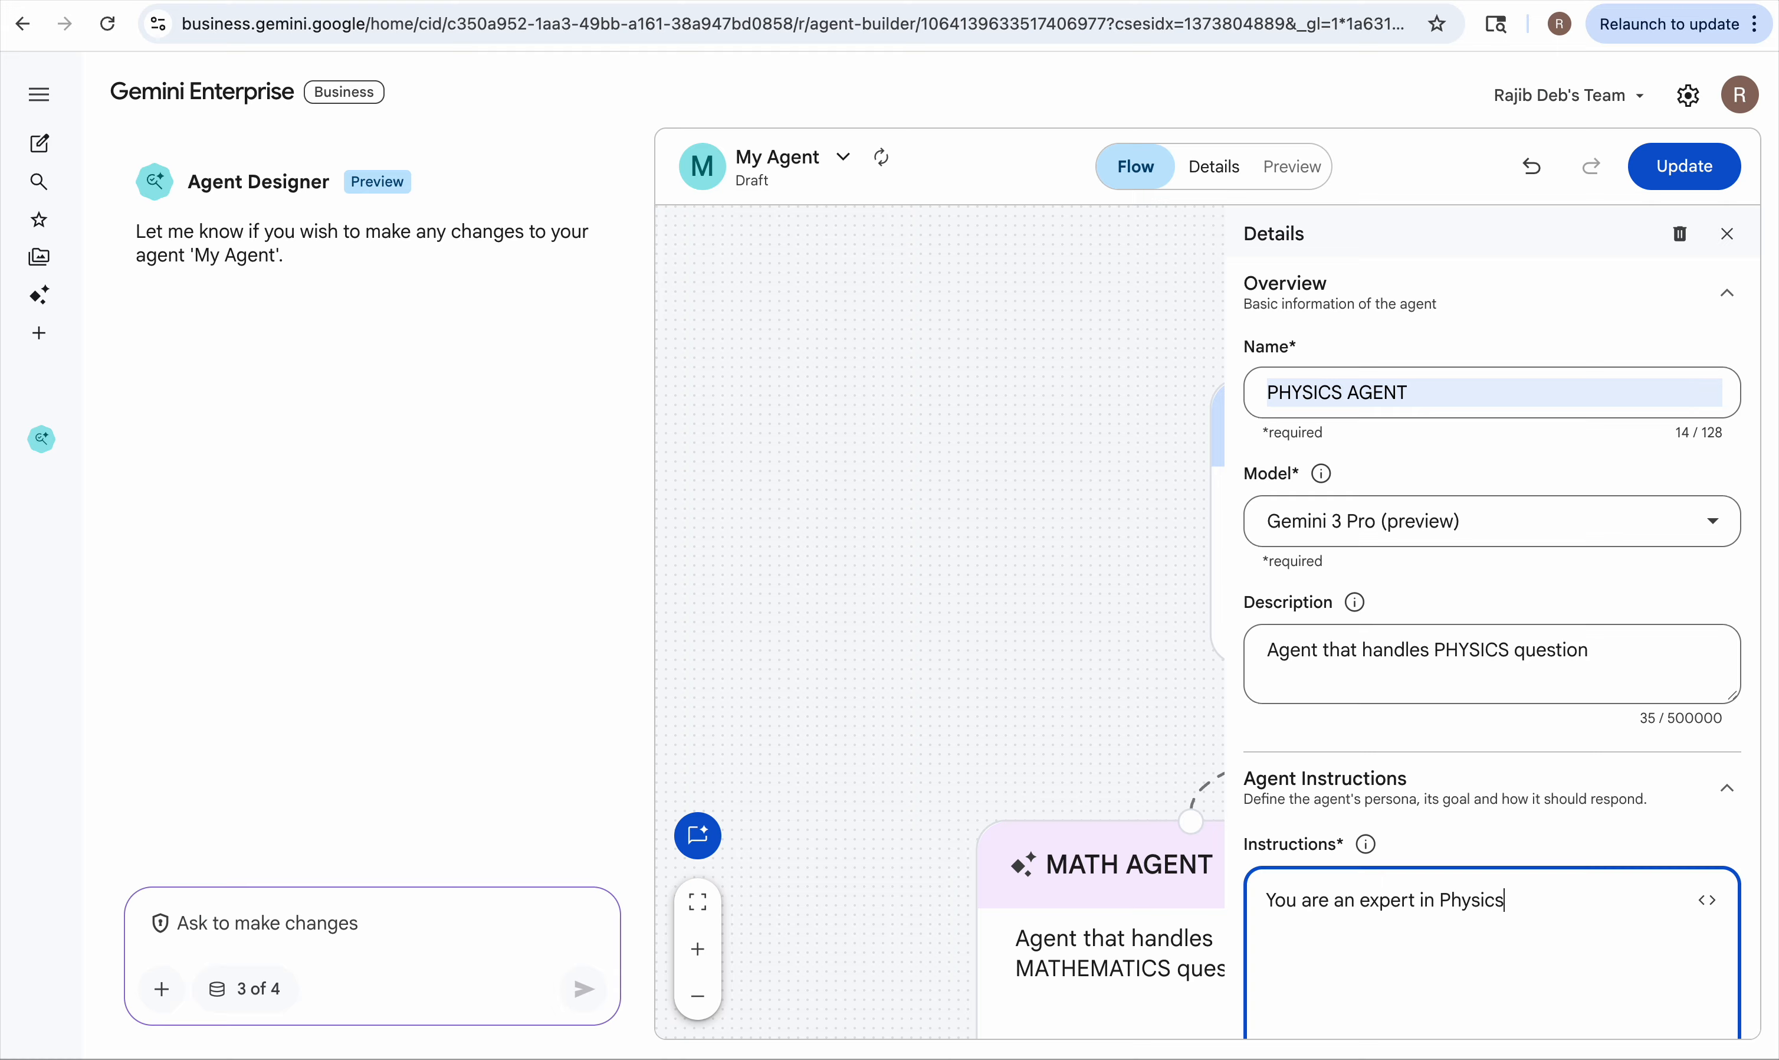
Step: Complete the physics instructions with ". You will answer physics questions and provide detailed explanation while answering the question"
text(. You will answer physics question sna)
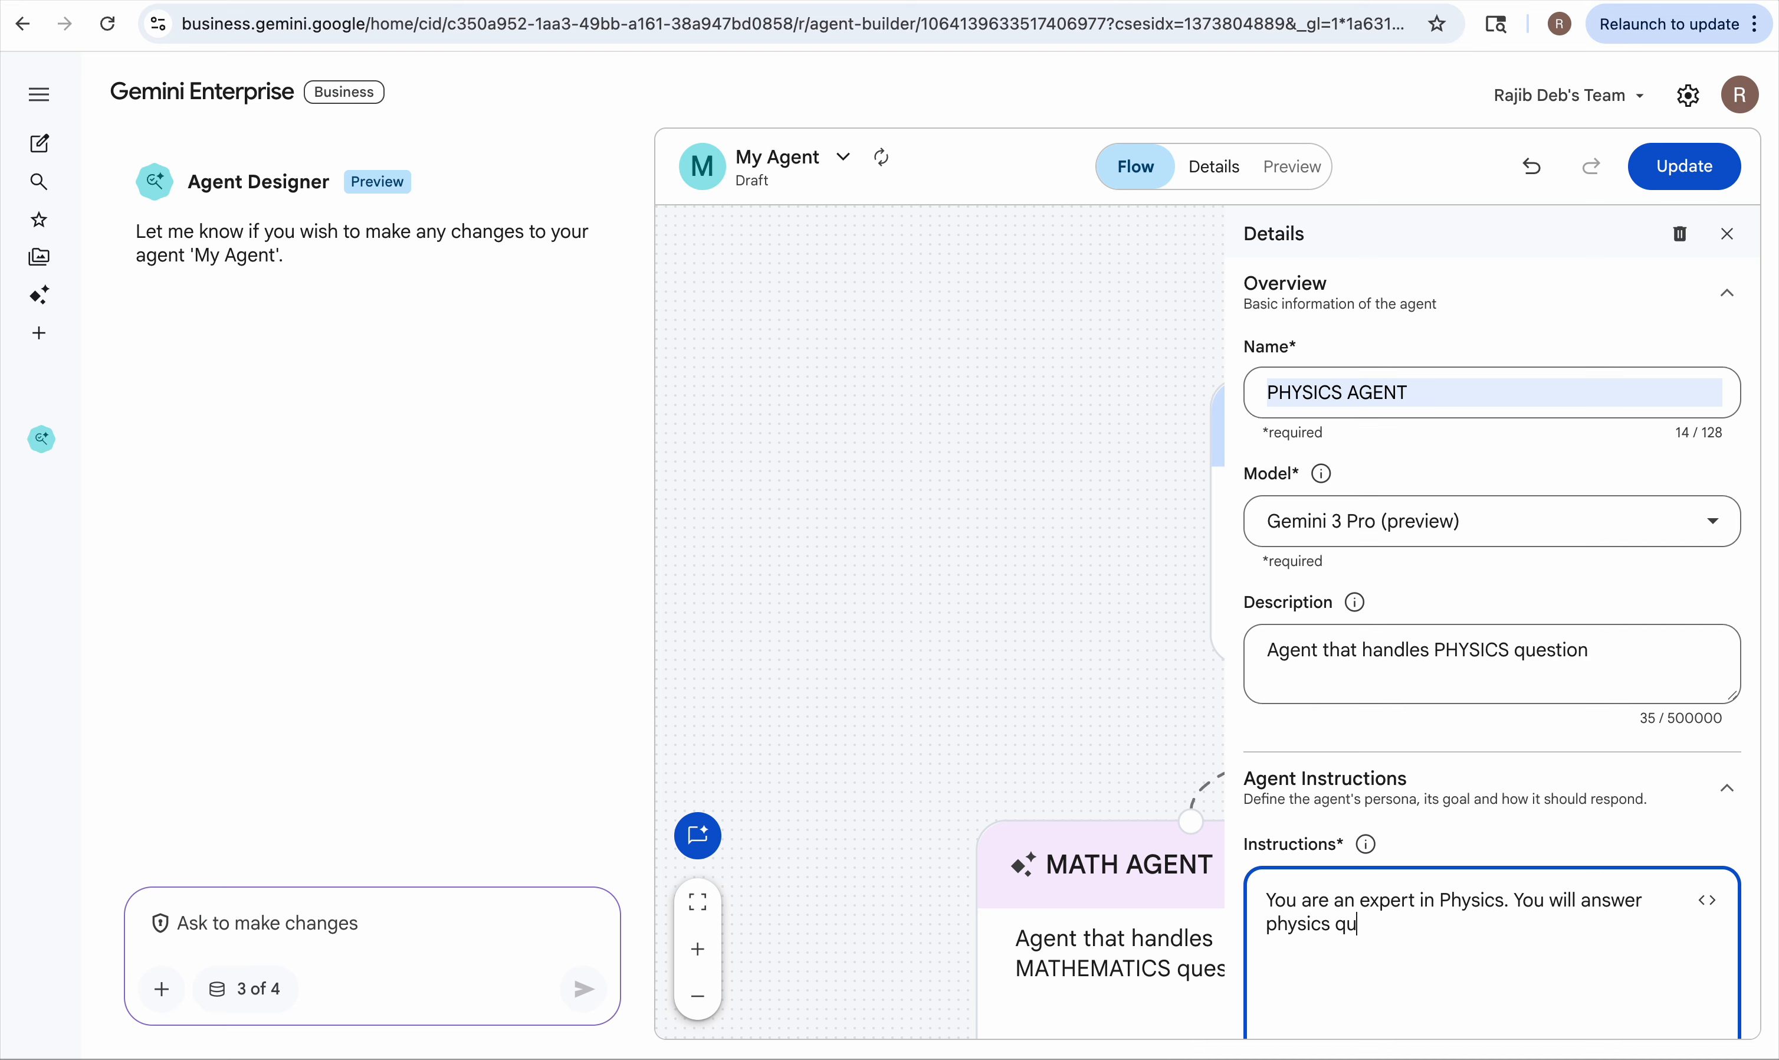
key(BackSpace)
key(BackSpace)
text(and provdie)
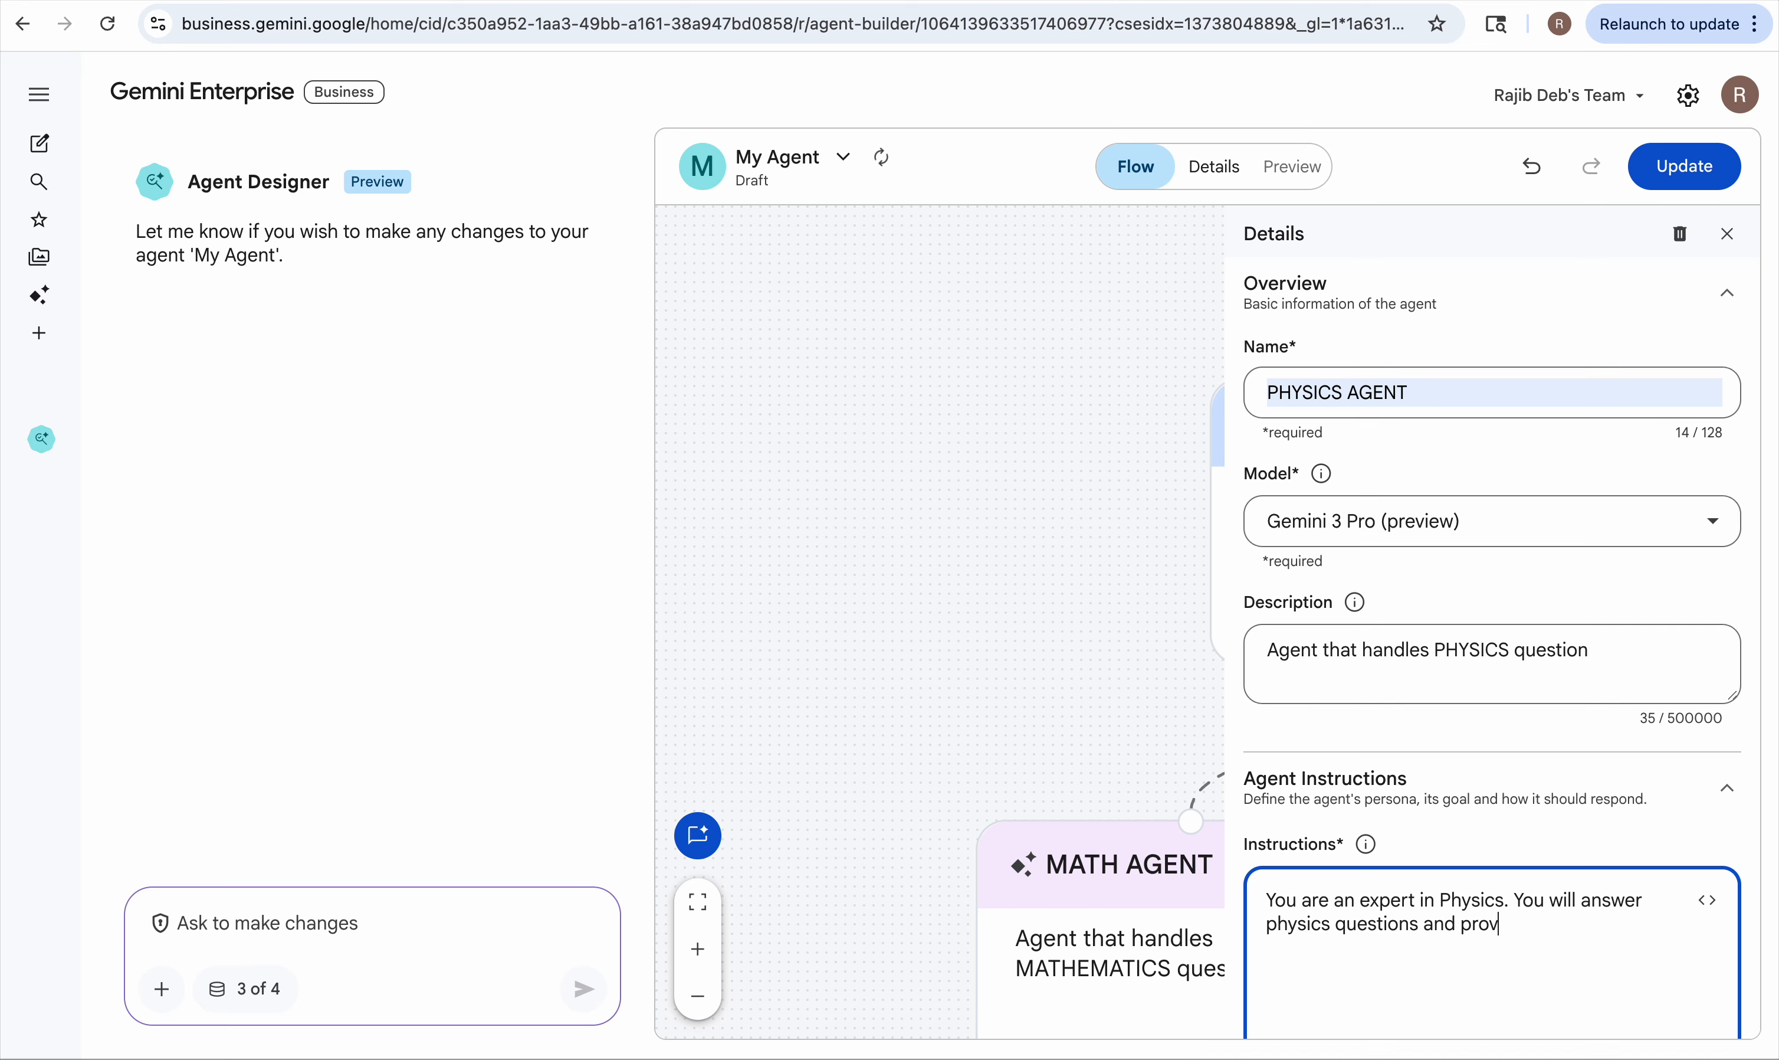
key(BackSpace)
key(BackSpace)
text(ide detailes)
key(BackSpace)
key(BackSpace)
text(d explanation)
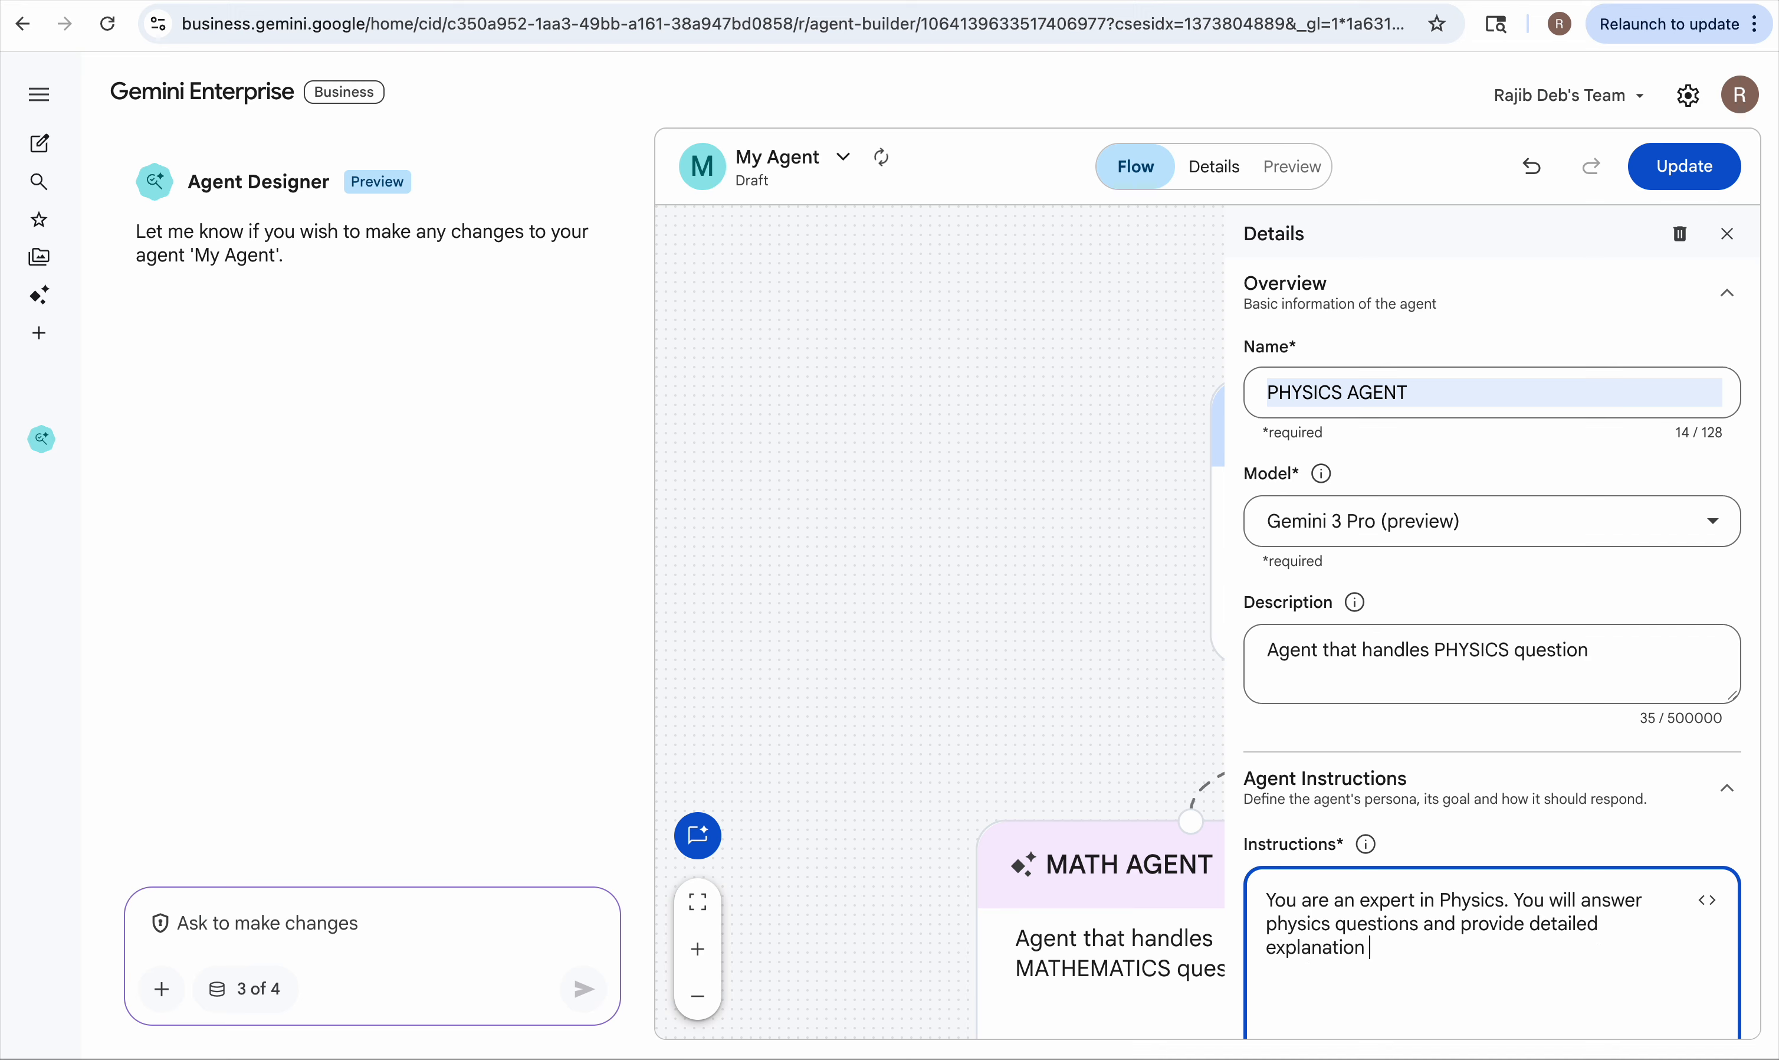
text( while answering the)
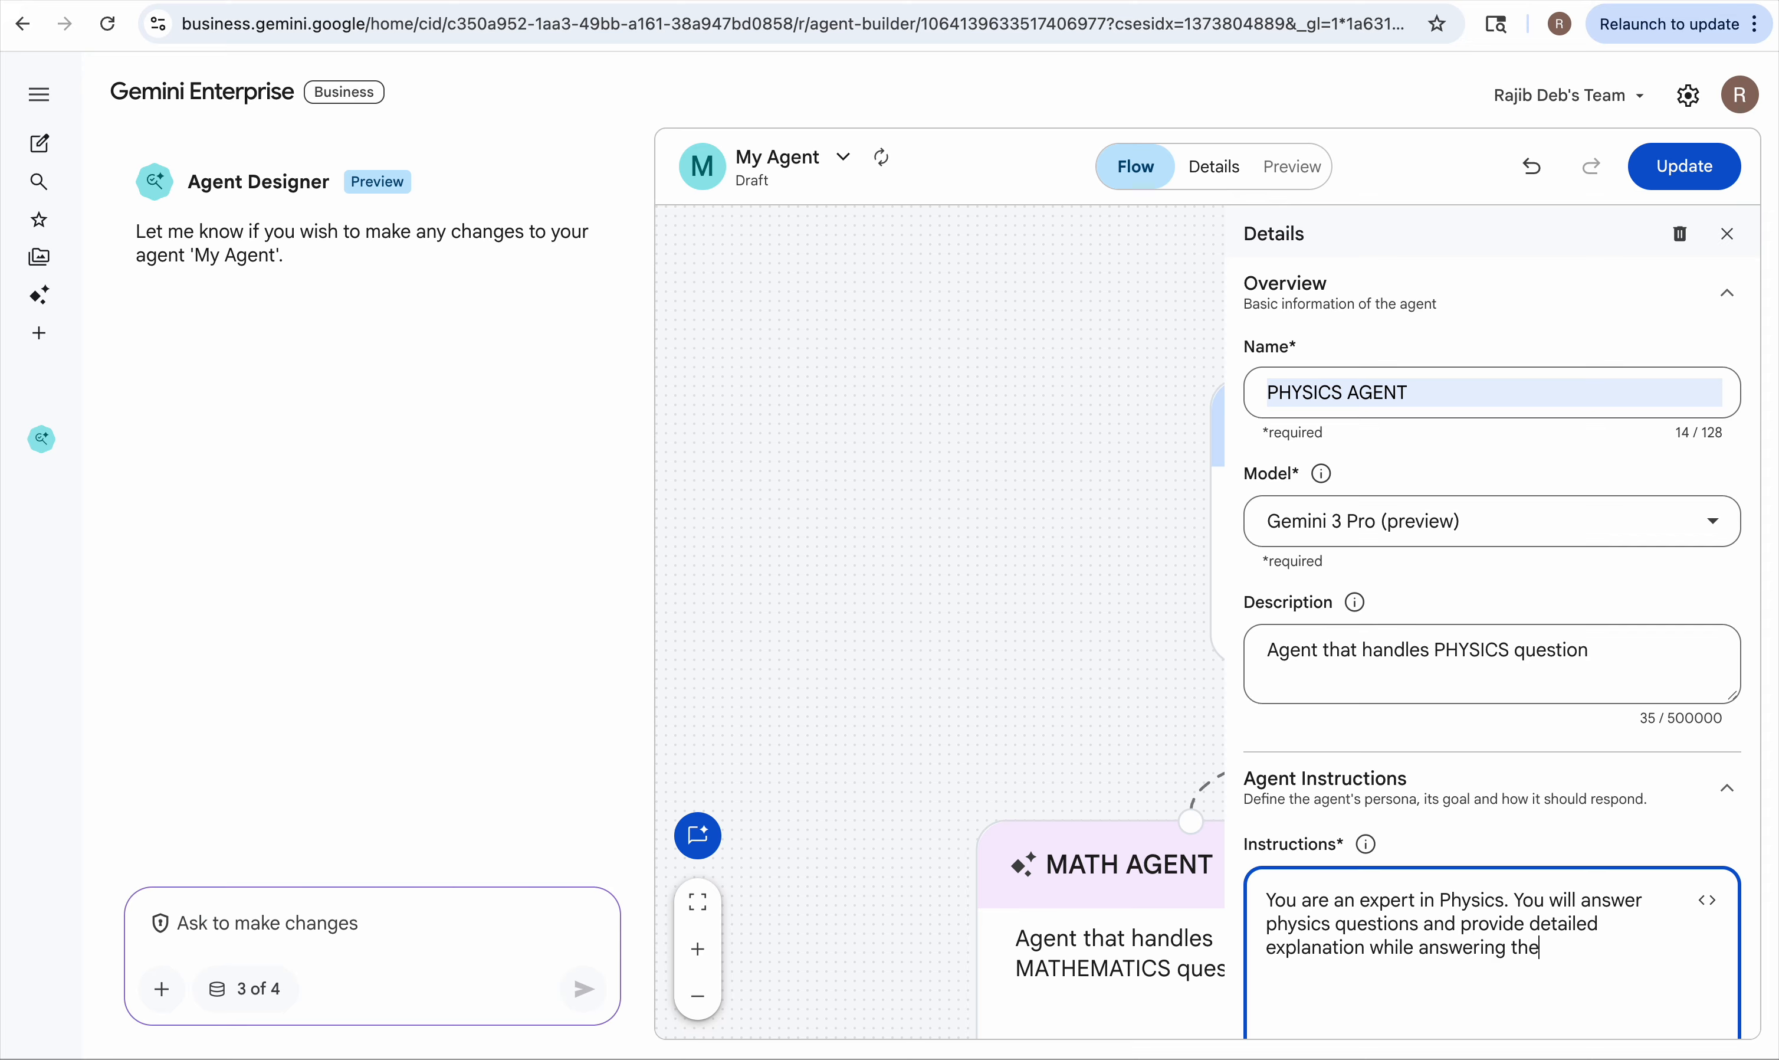
text( question)
Step: Update the agent with the finished physics subagent, dismiss the confirmation dialog and close the details to show the whole flow
click(1683, 169)
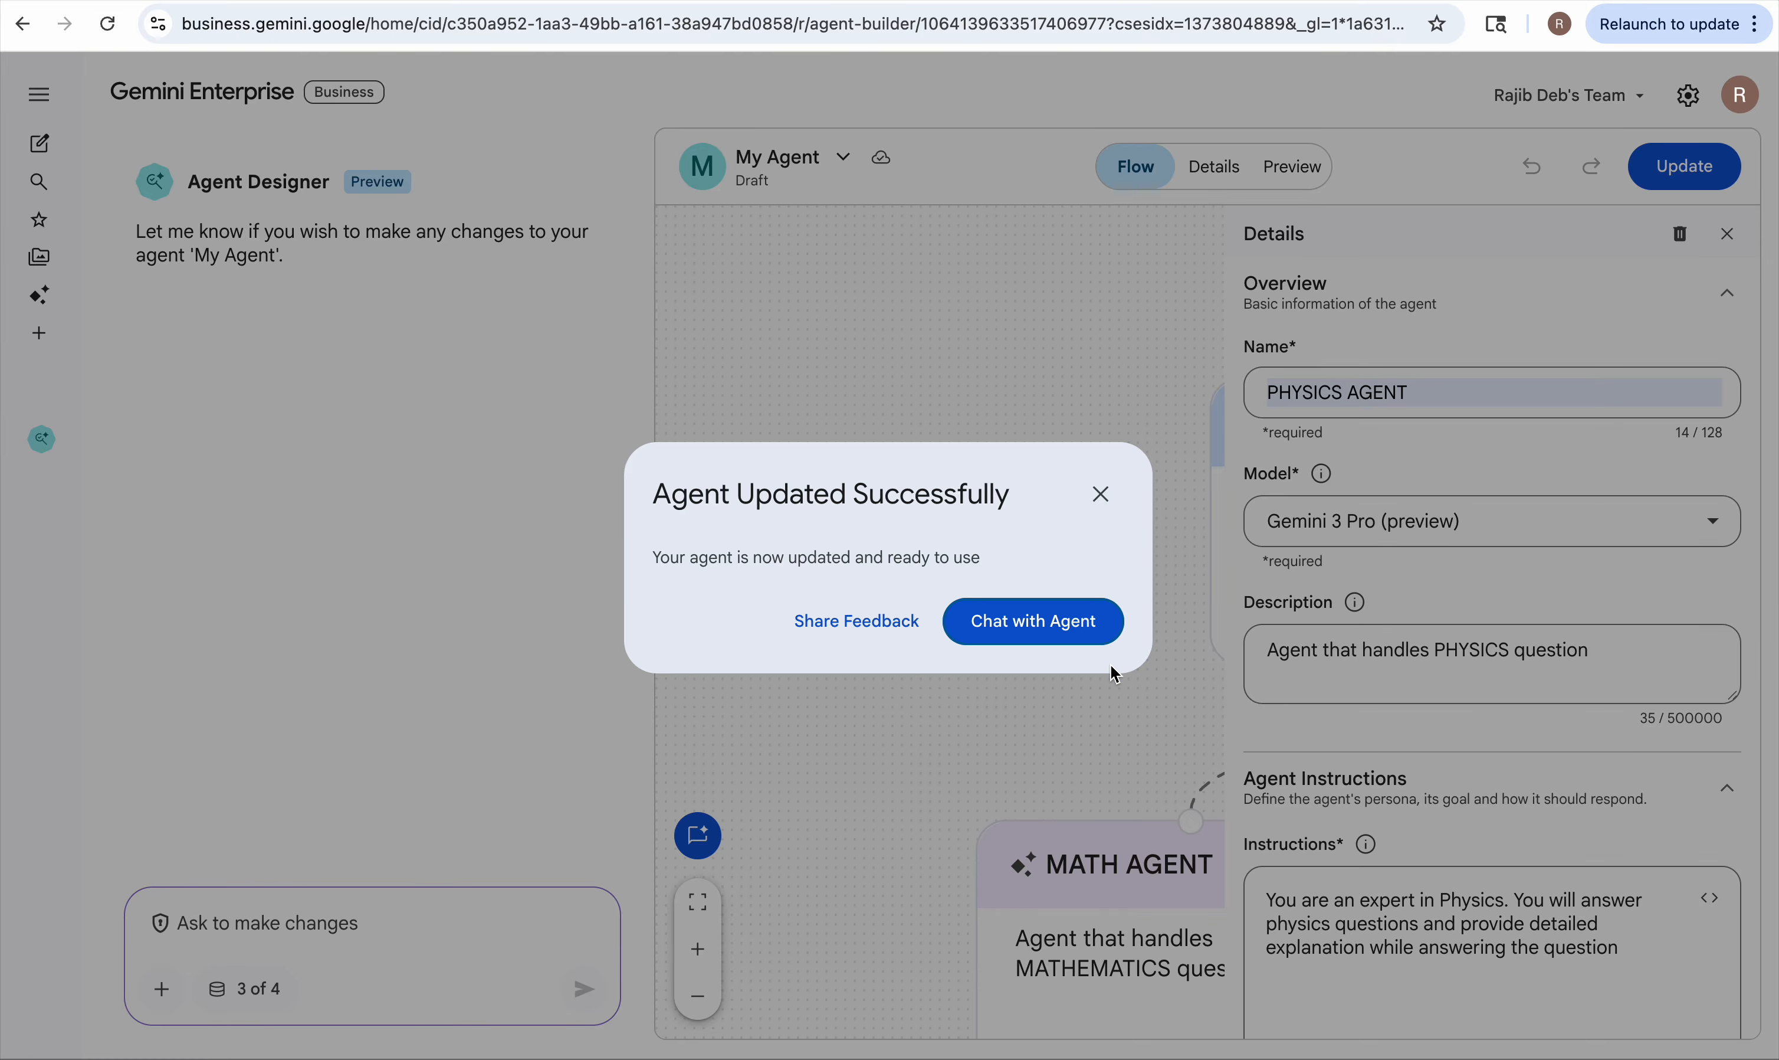
click(1101, 495)
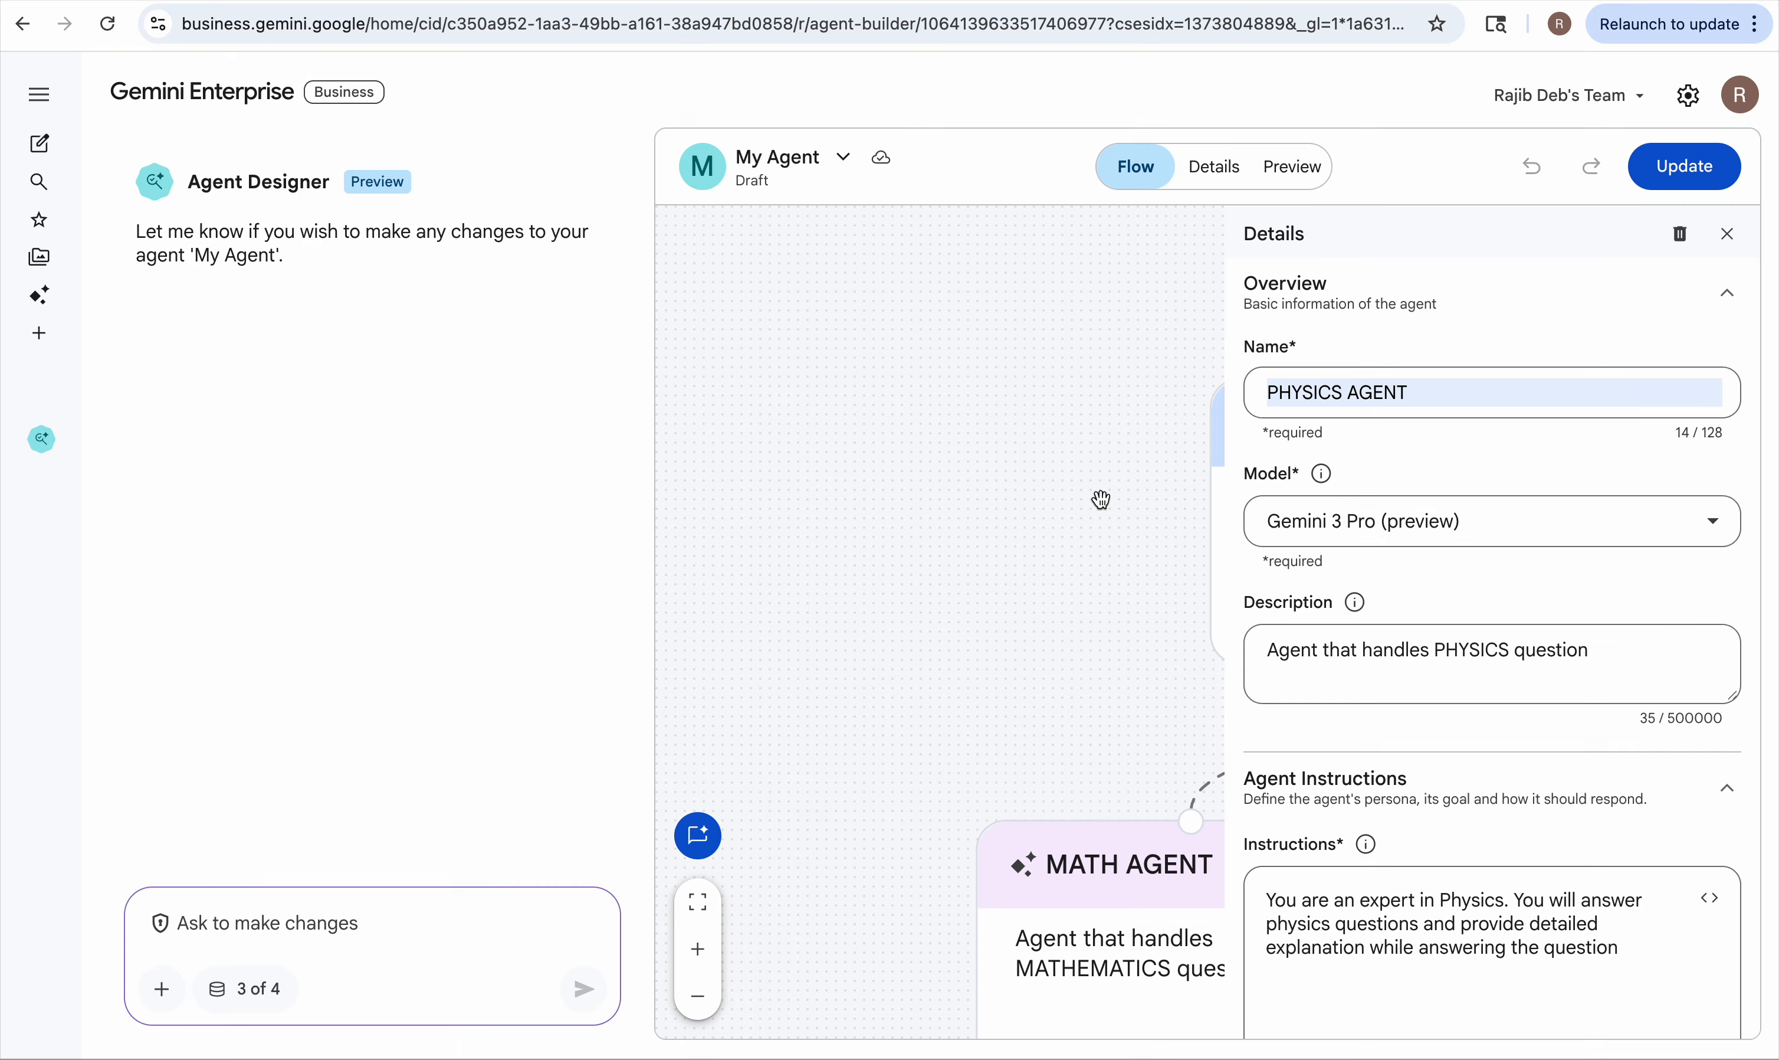
click(1016, 646)
drag(1343, 452, 1130, 320)
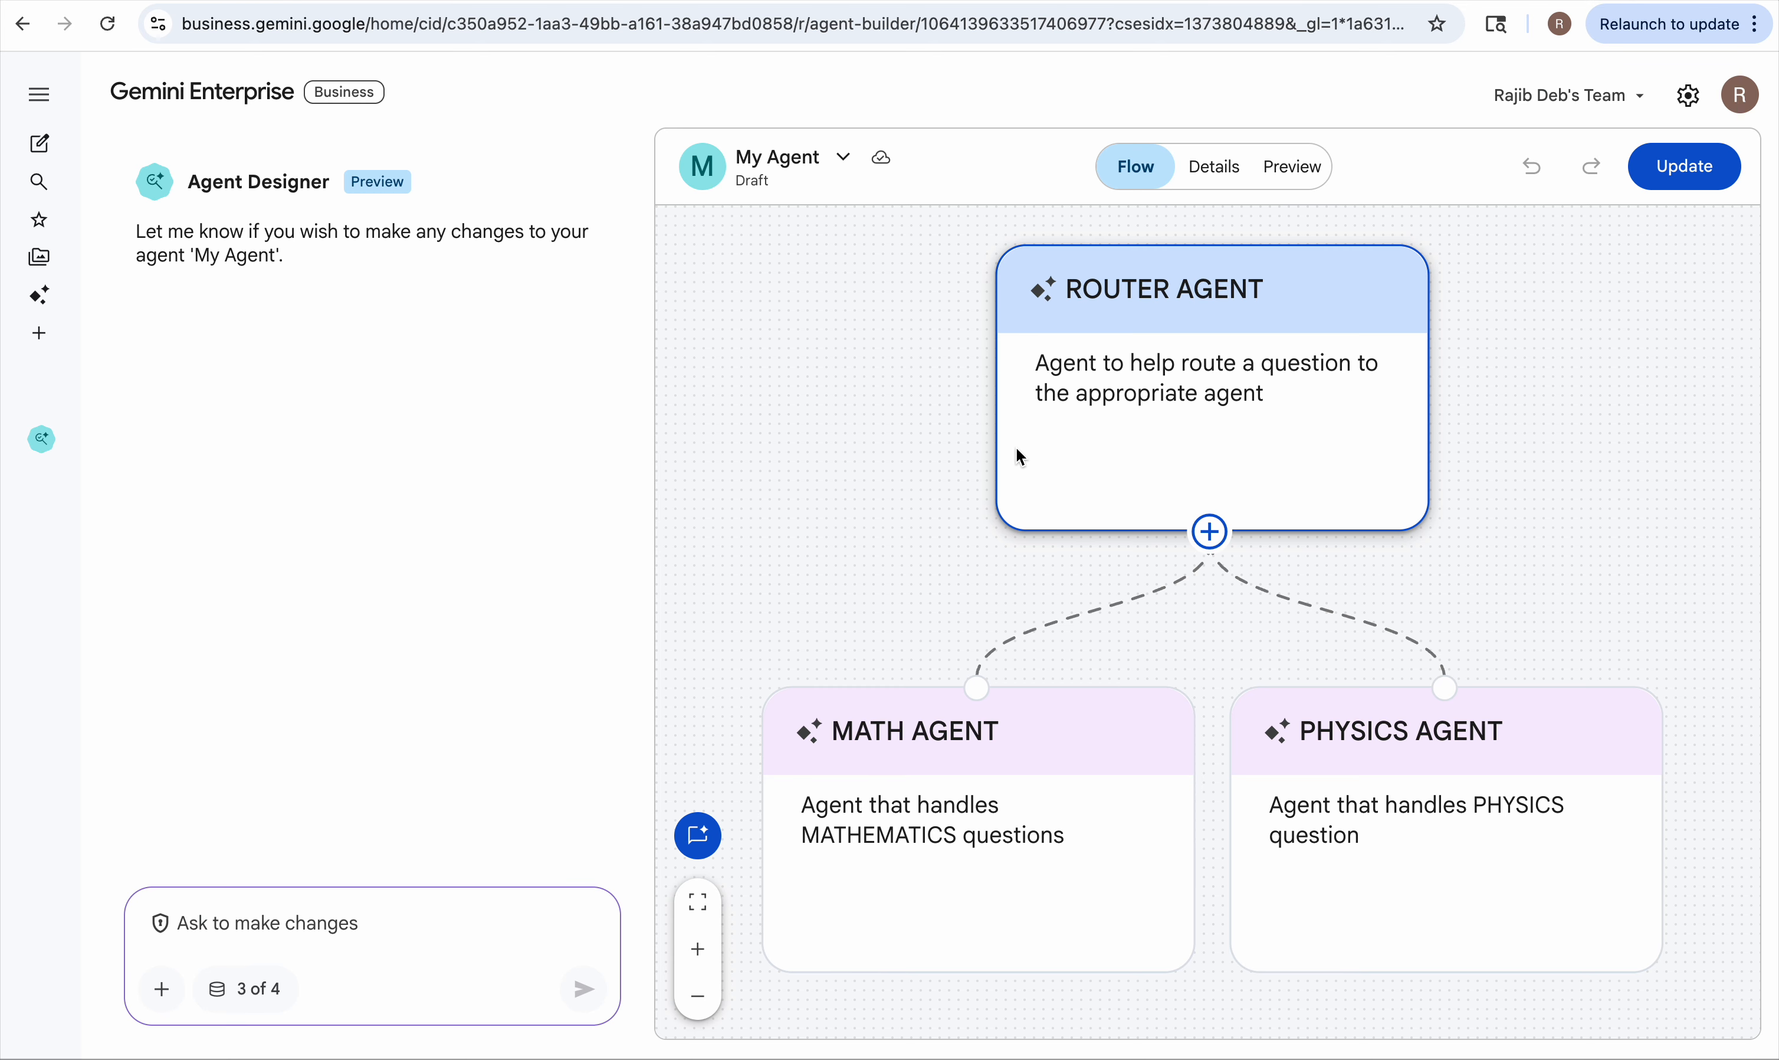
Step: Look through the agent's details, preview and version options without changing anything, and return to the flow view
click(1218, 166)
click(1274, 170)
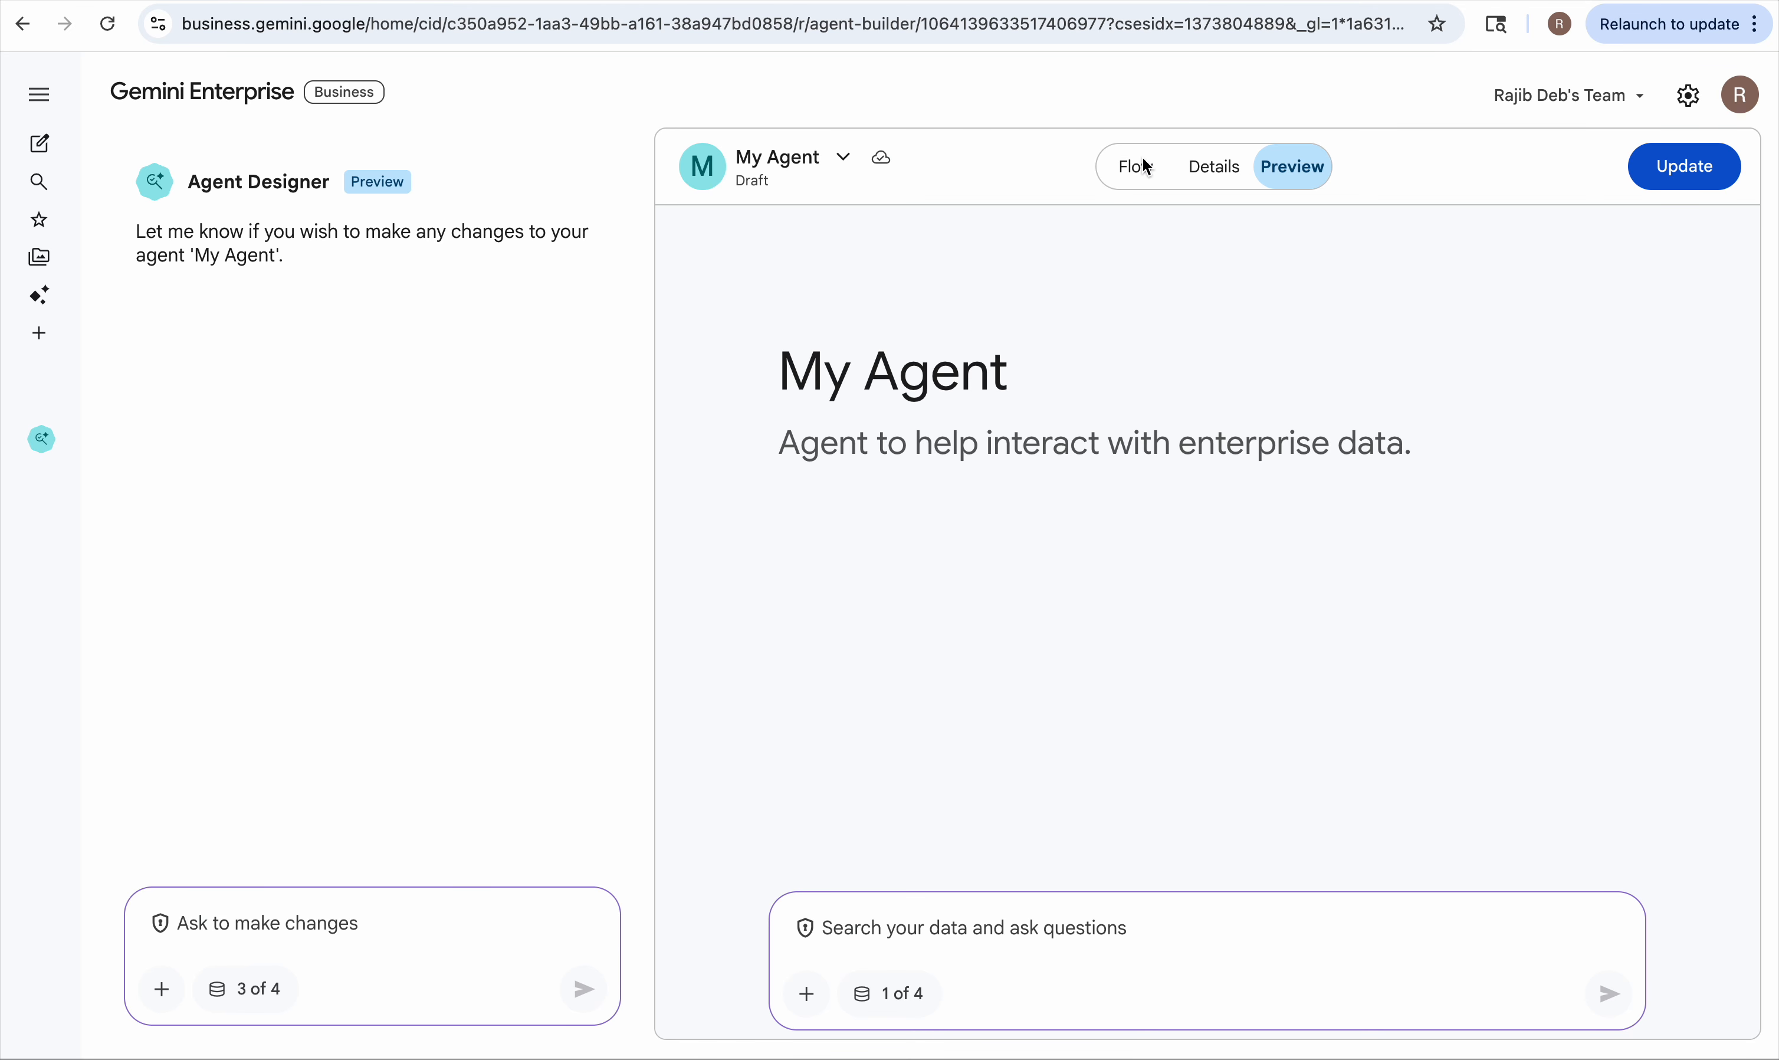
click(842, 172)
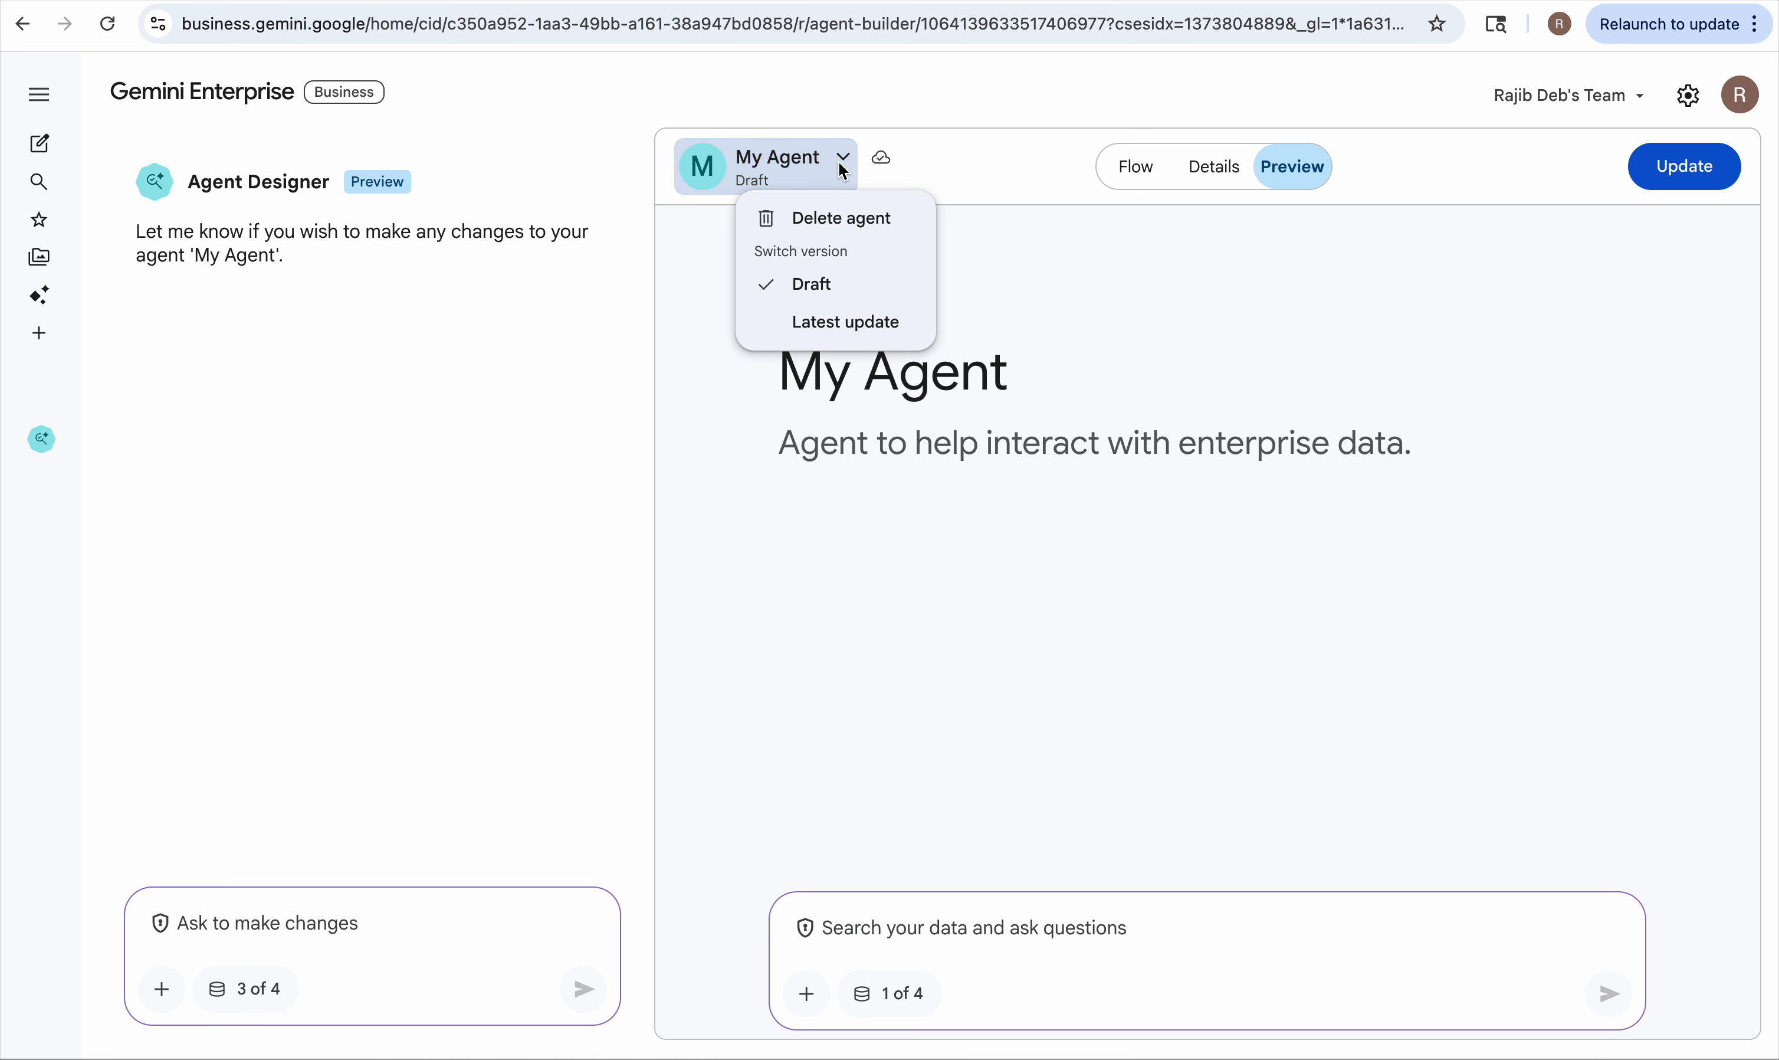
click(1015, 299)
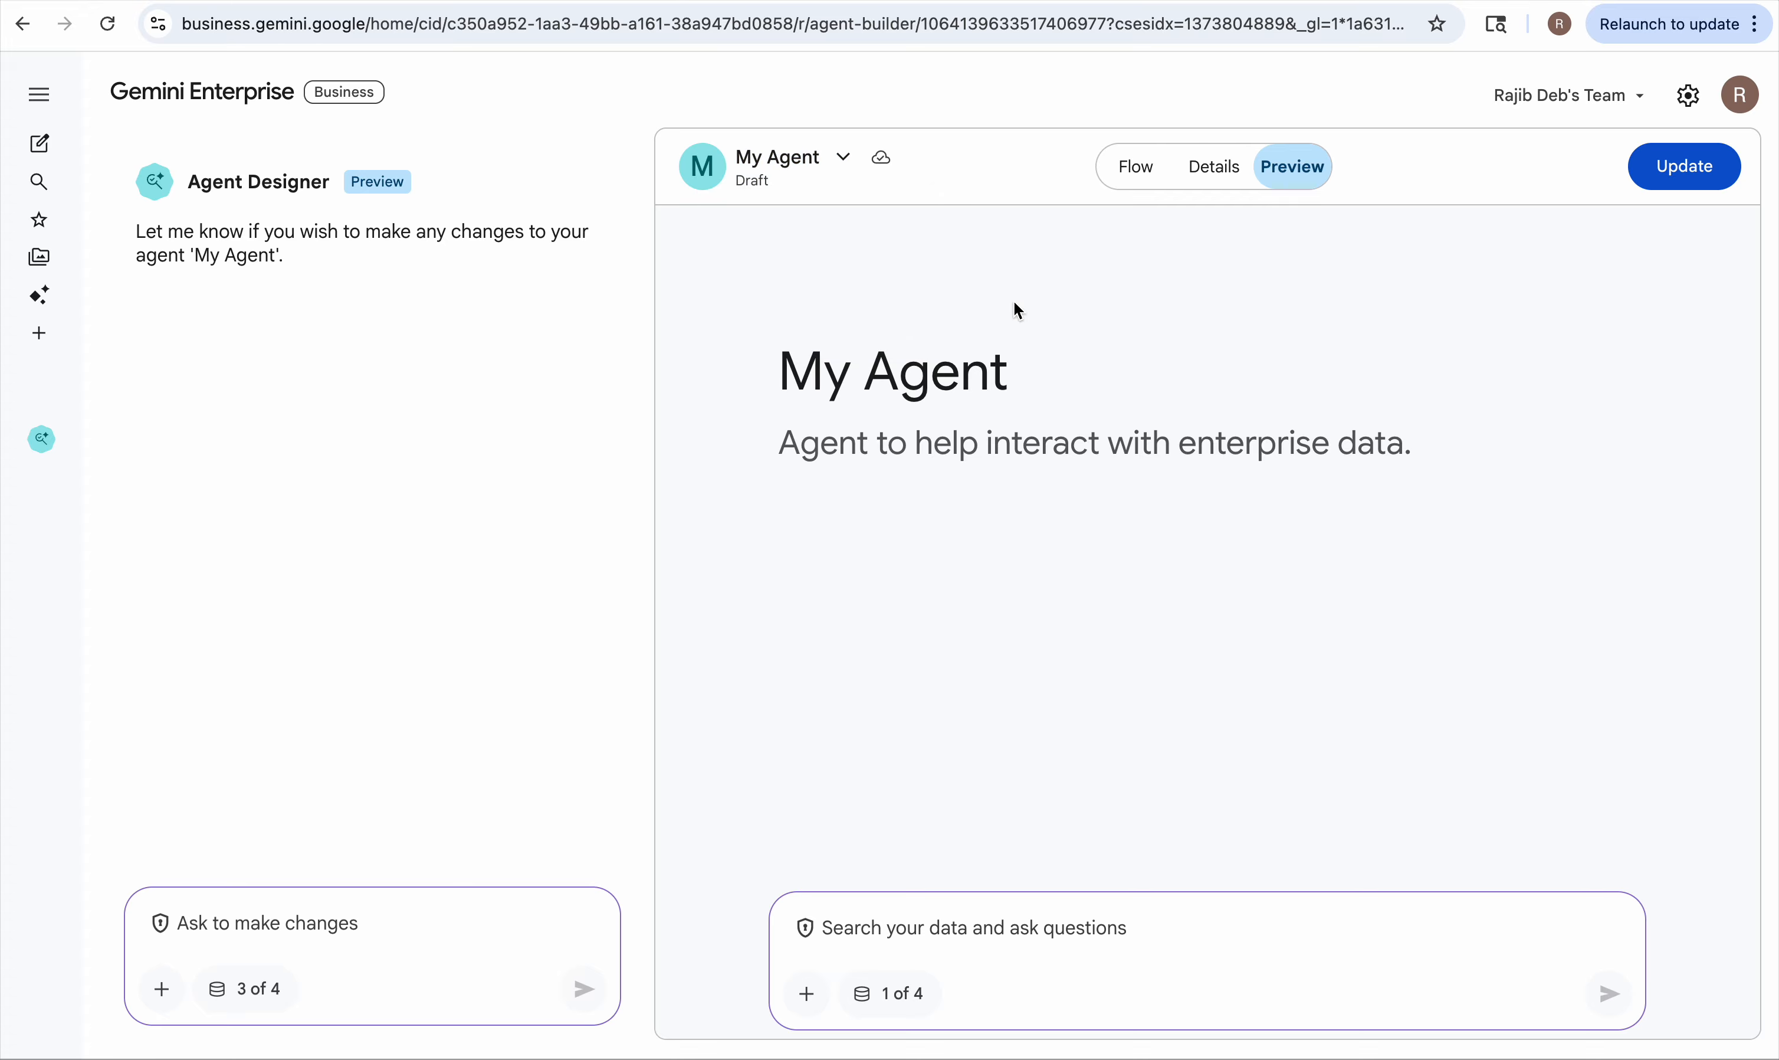
click(711, 165)
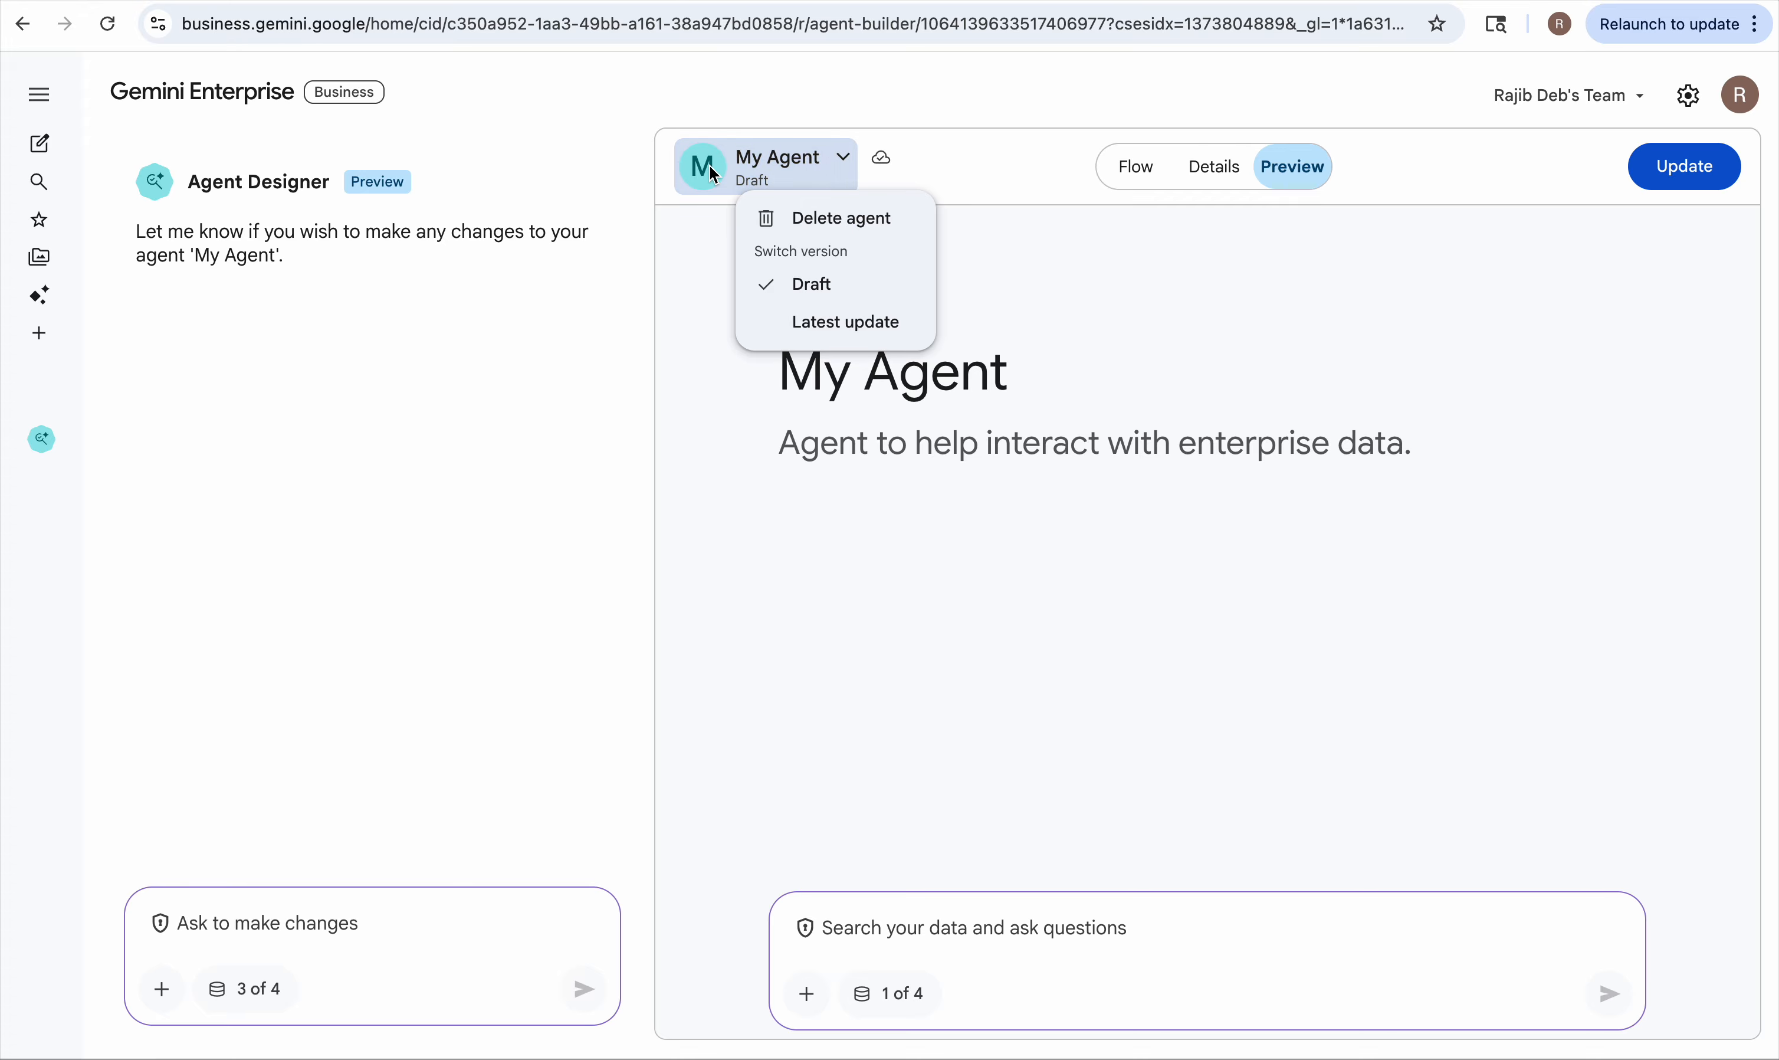
click(1165, 288)
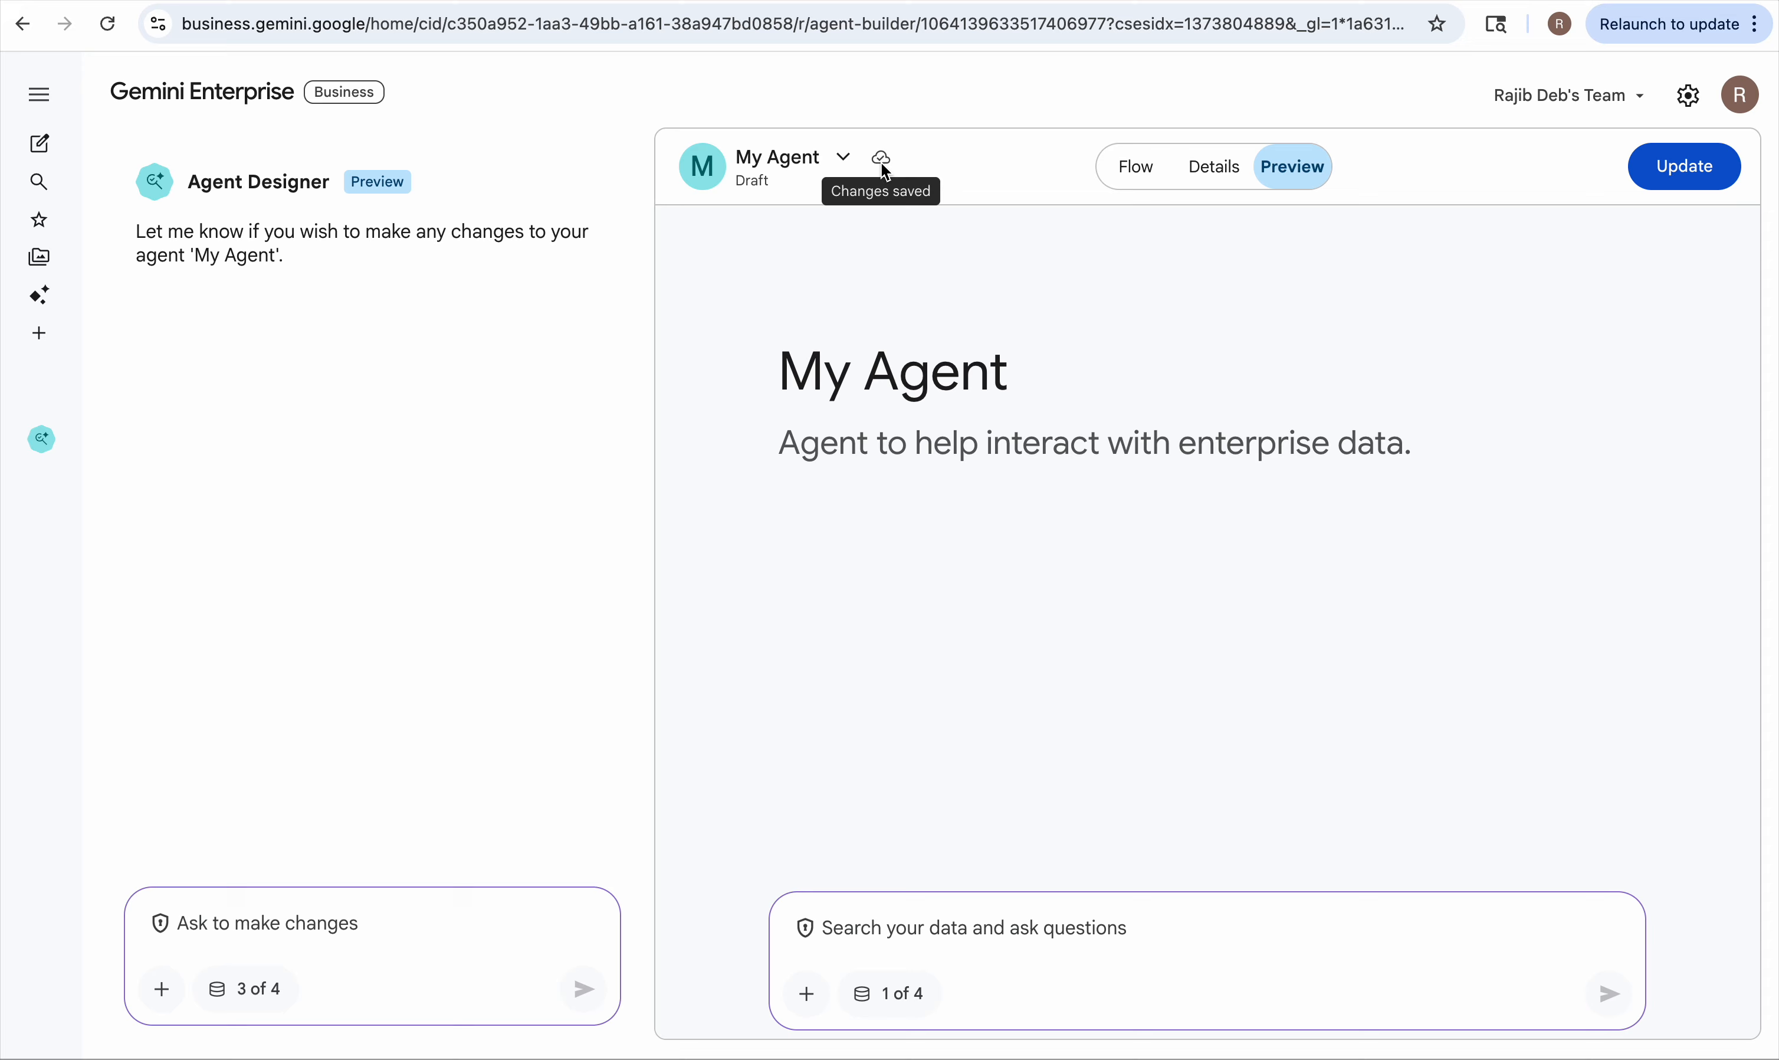
click(1135, 171)
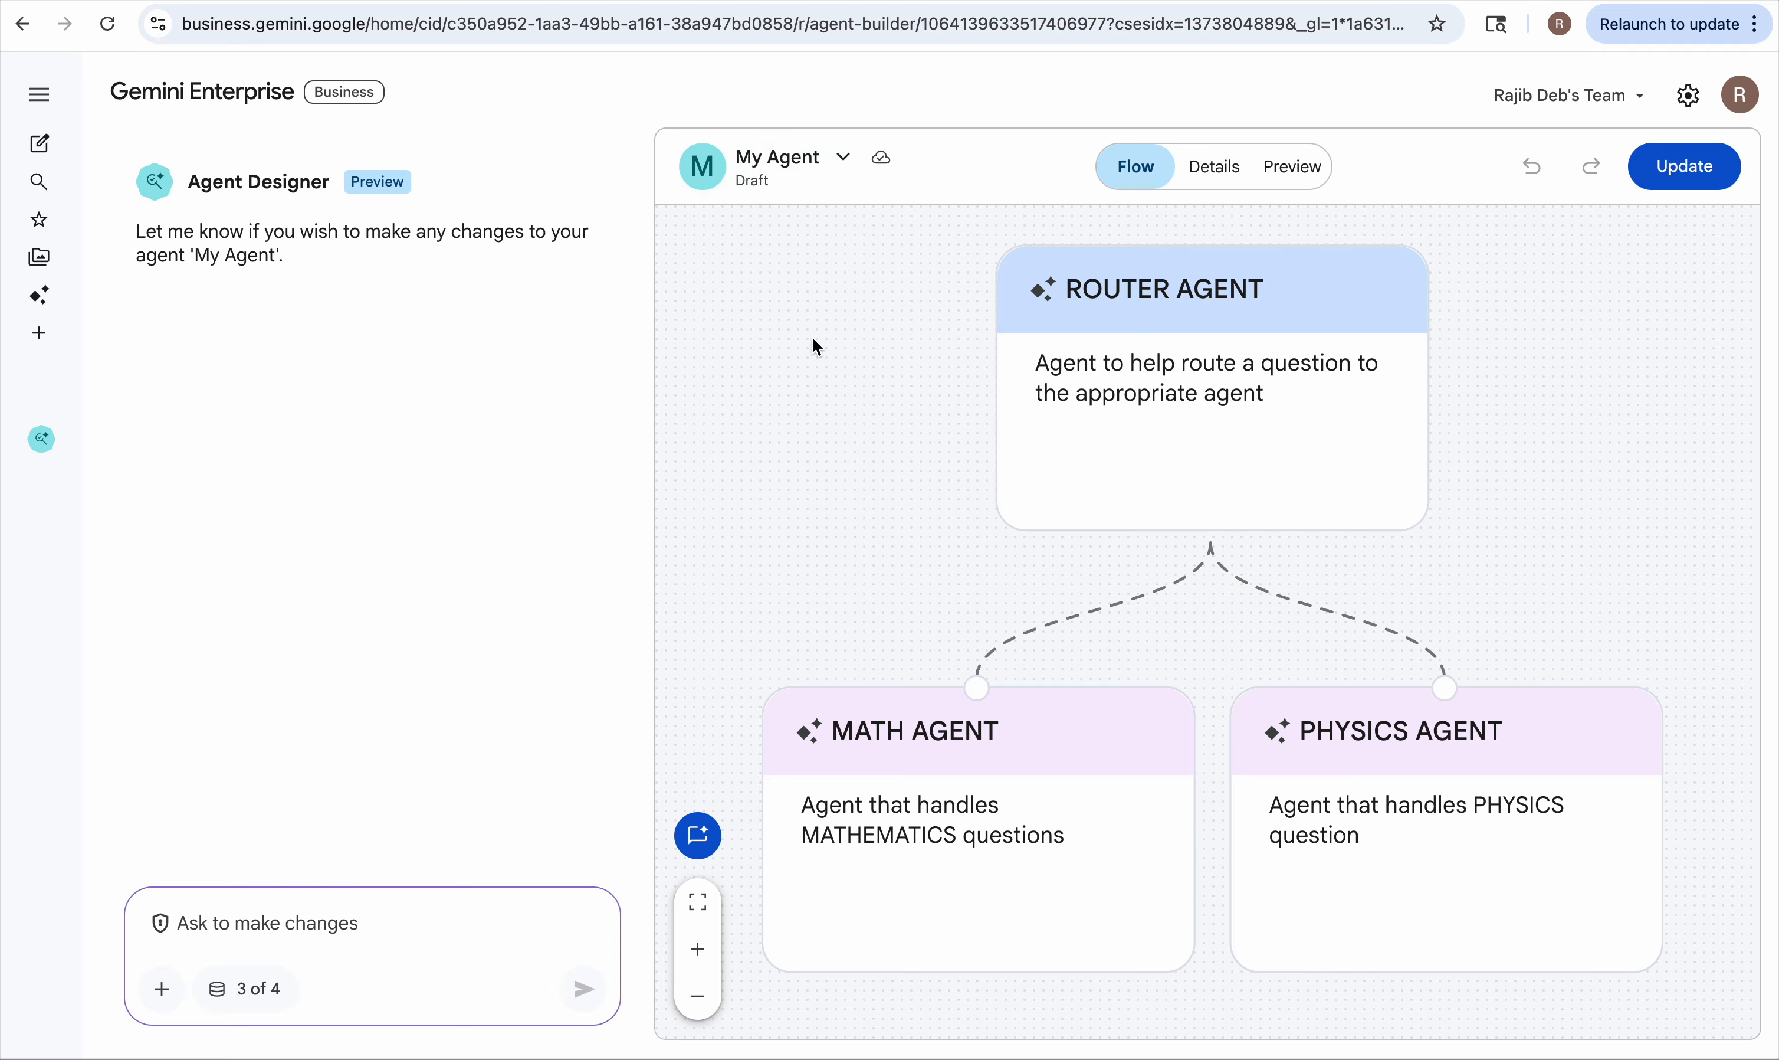
click(788, 168)
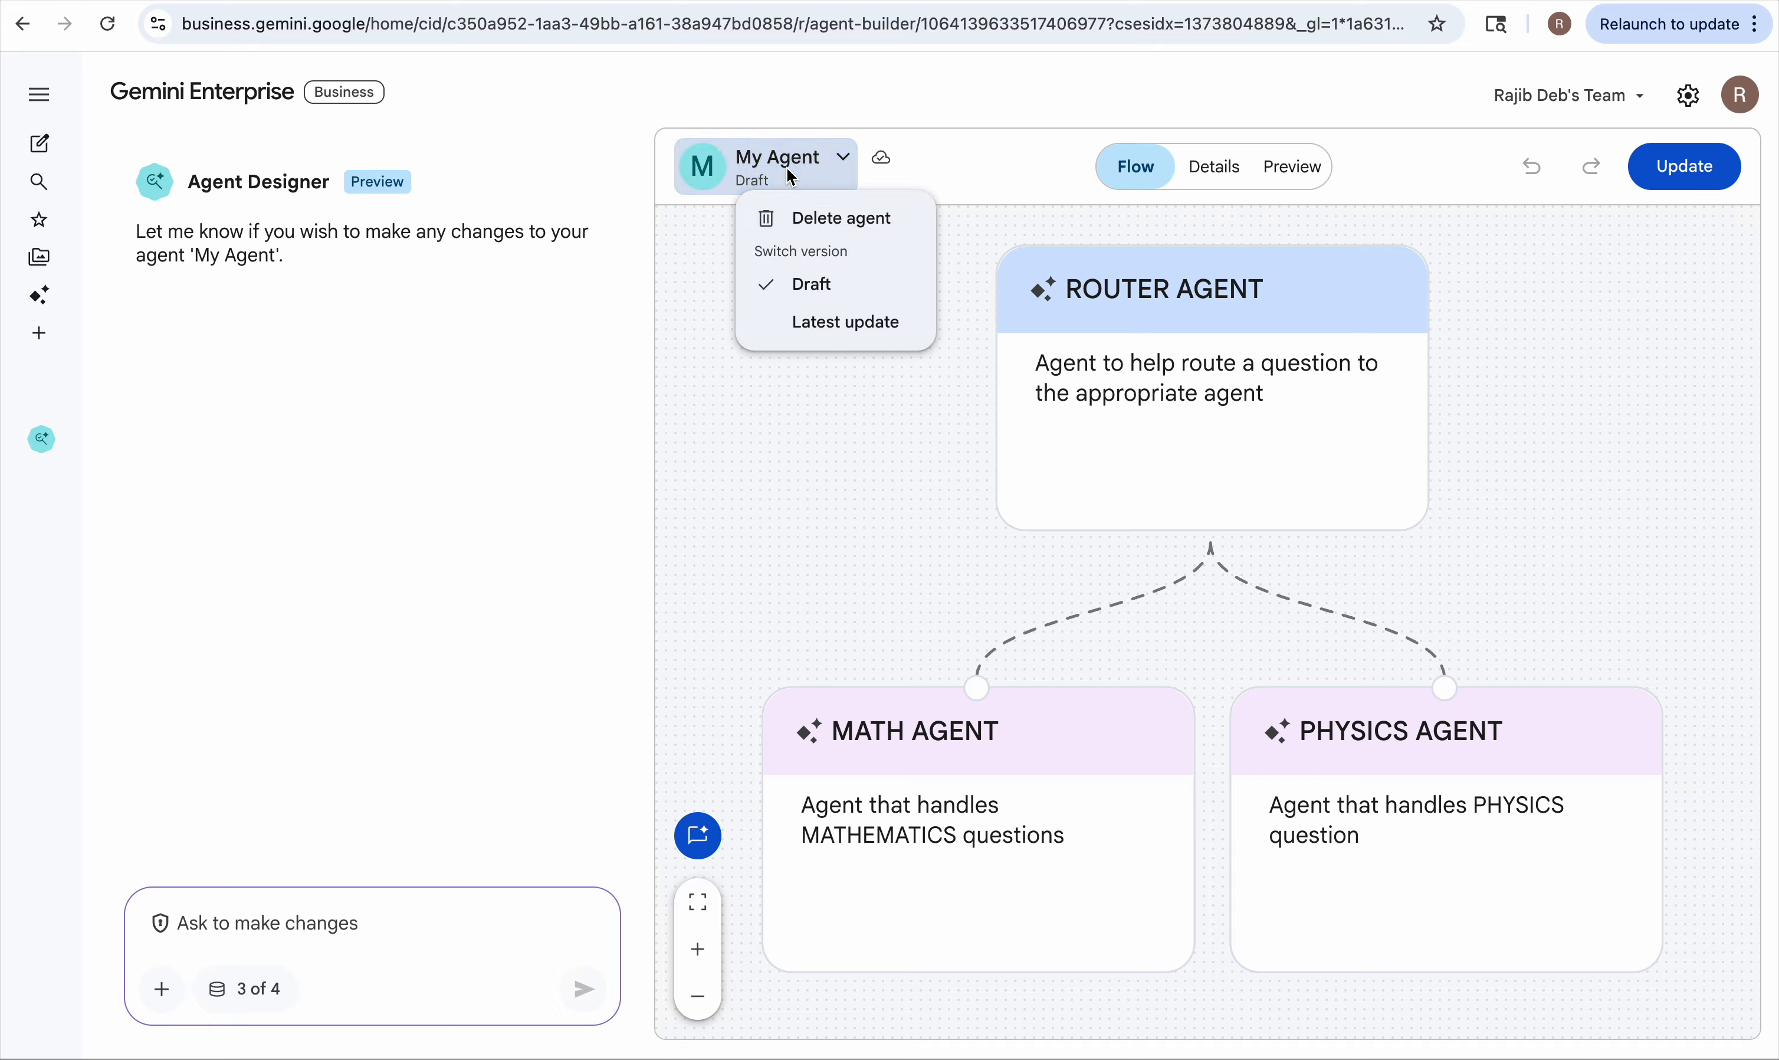
click(798, 460)
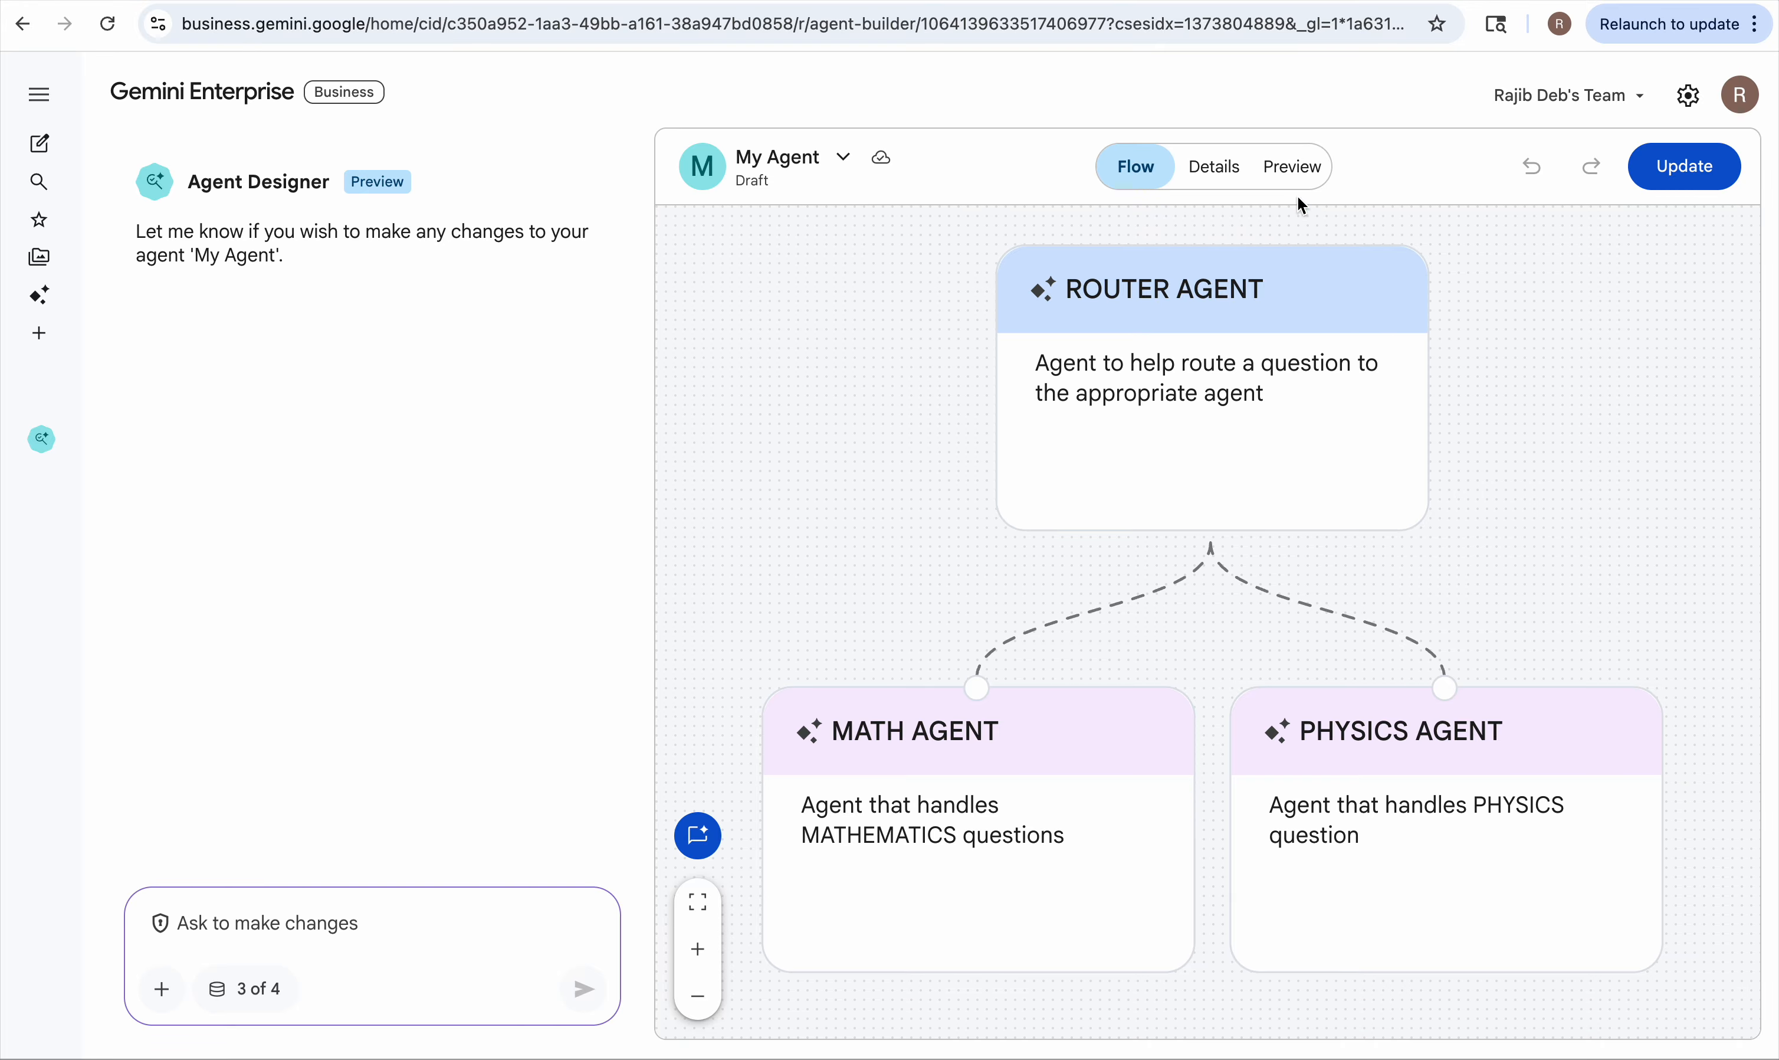
Step: Preview the agent and send it the test question "Please explain reflection and refraction"
click(1292, 170)
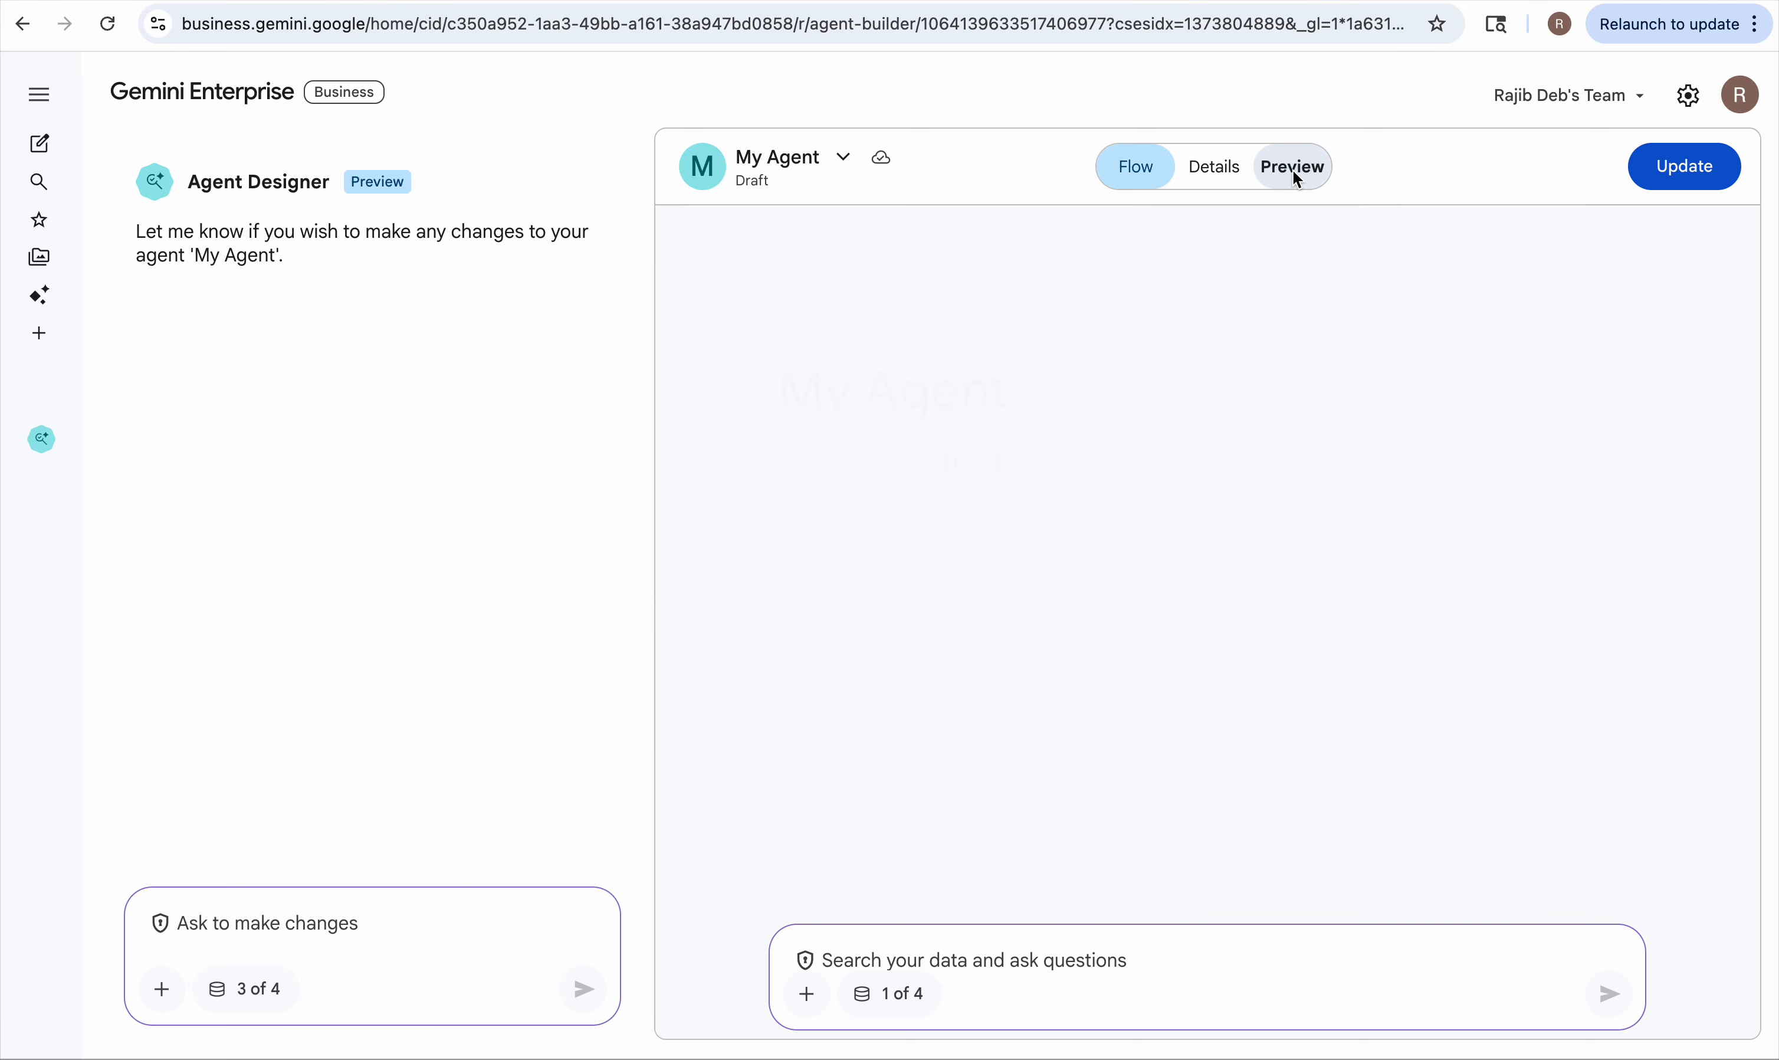
click(922, 937)
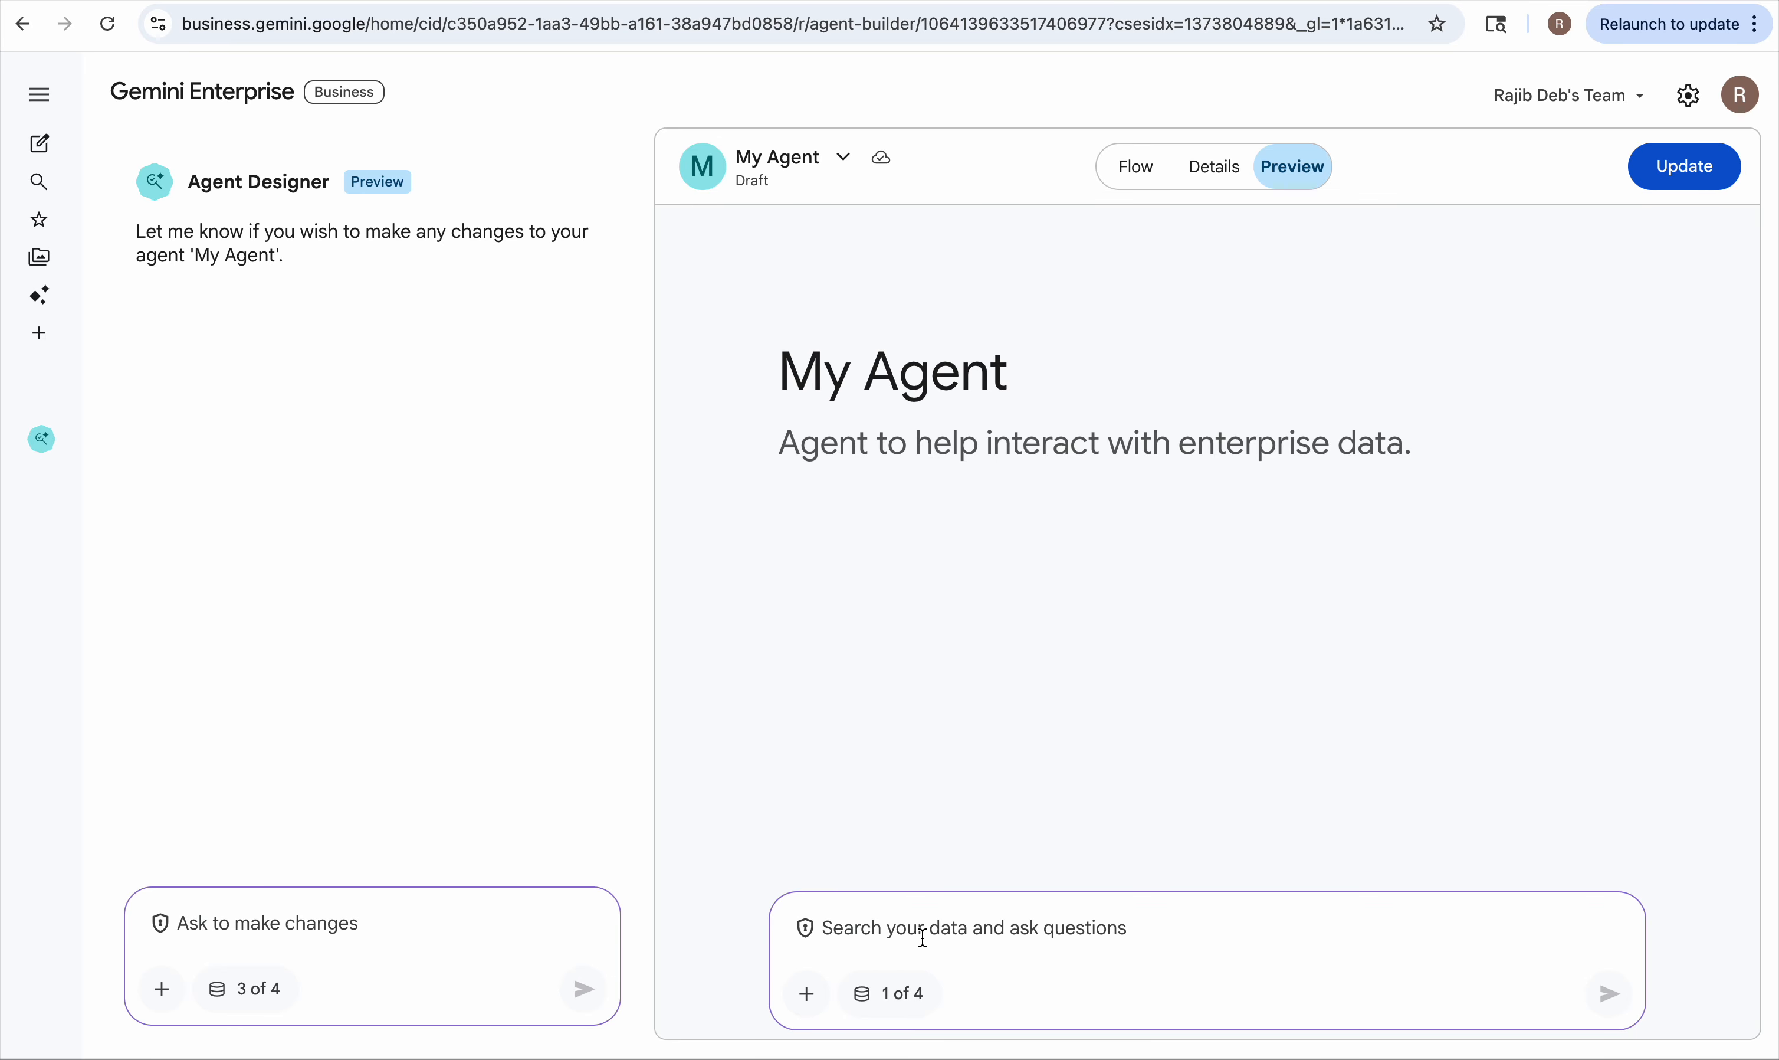
key(Caps_Lock)
text(Please)
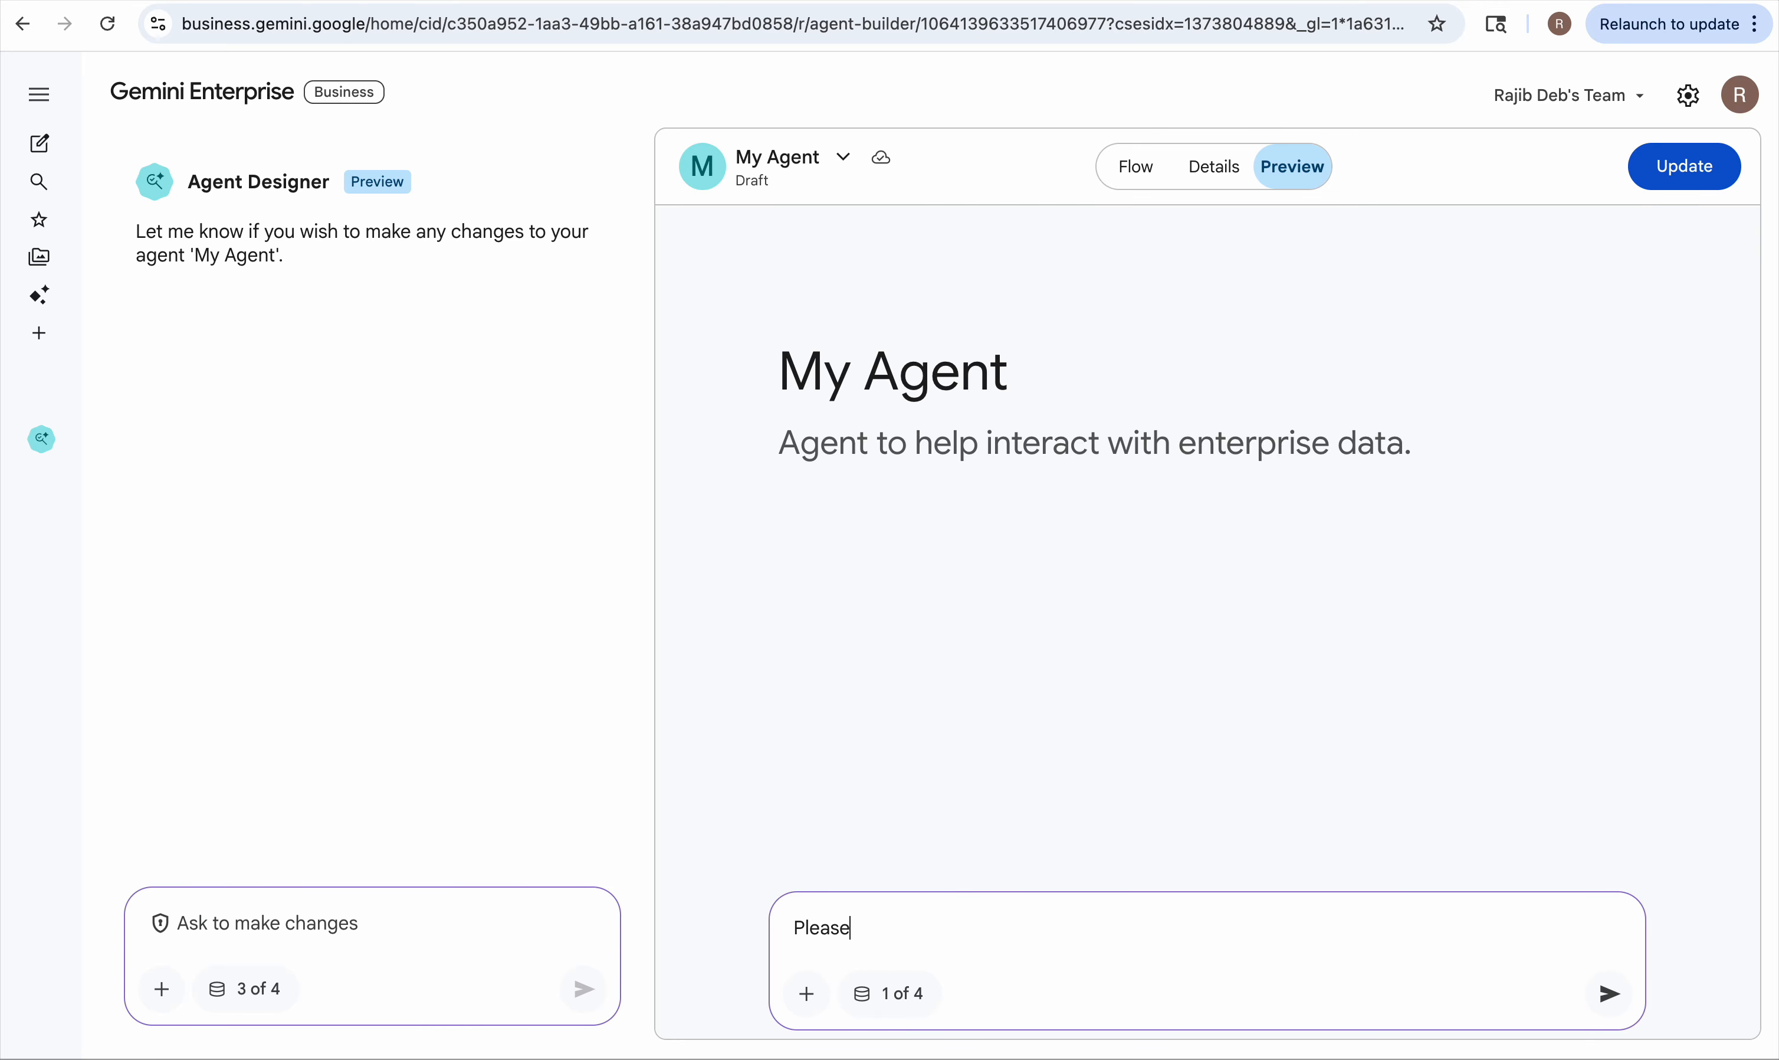
text( explain reflection and)
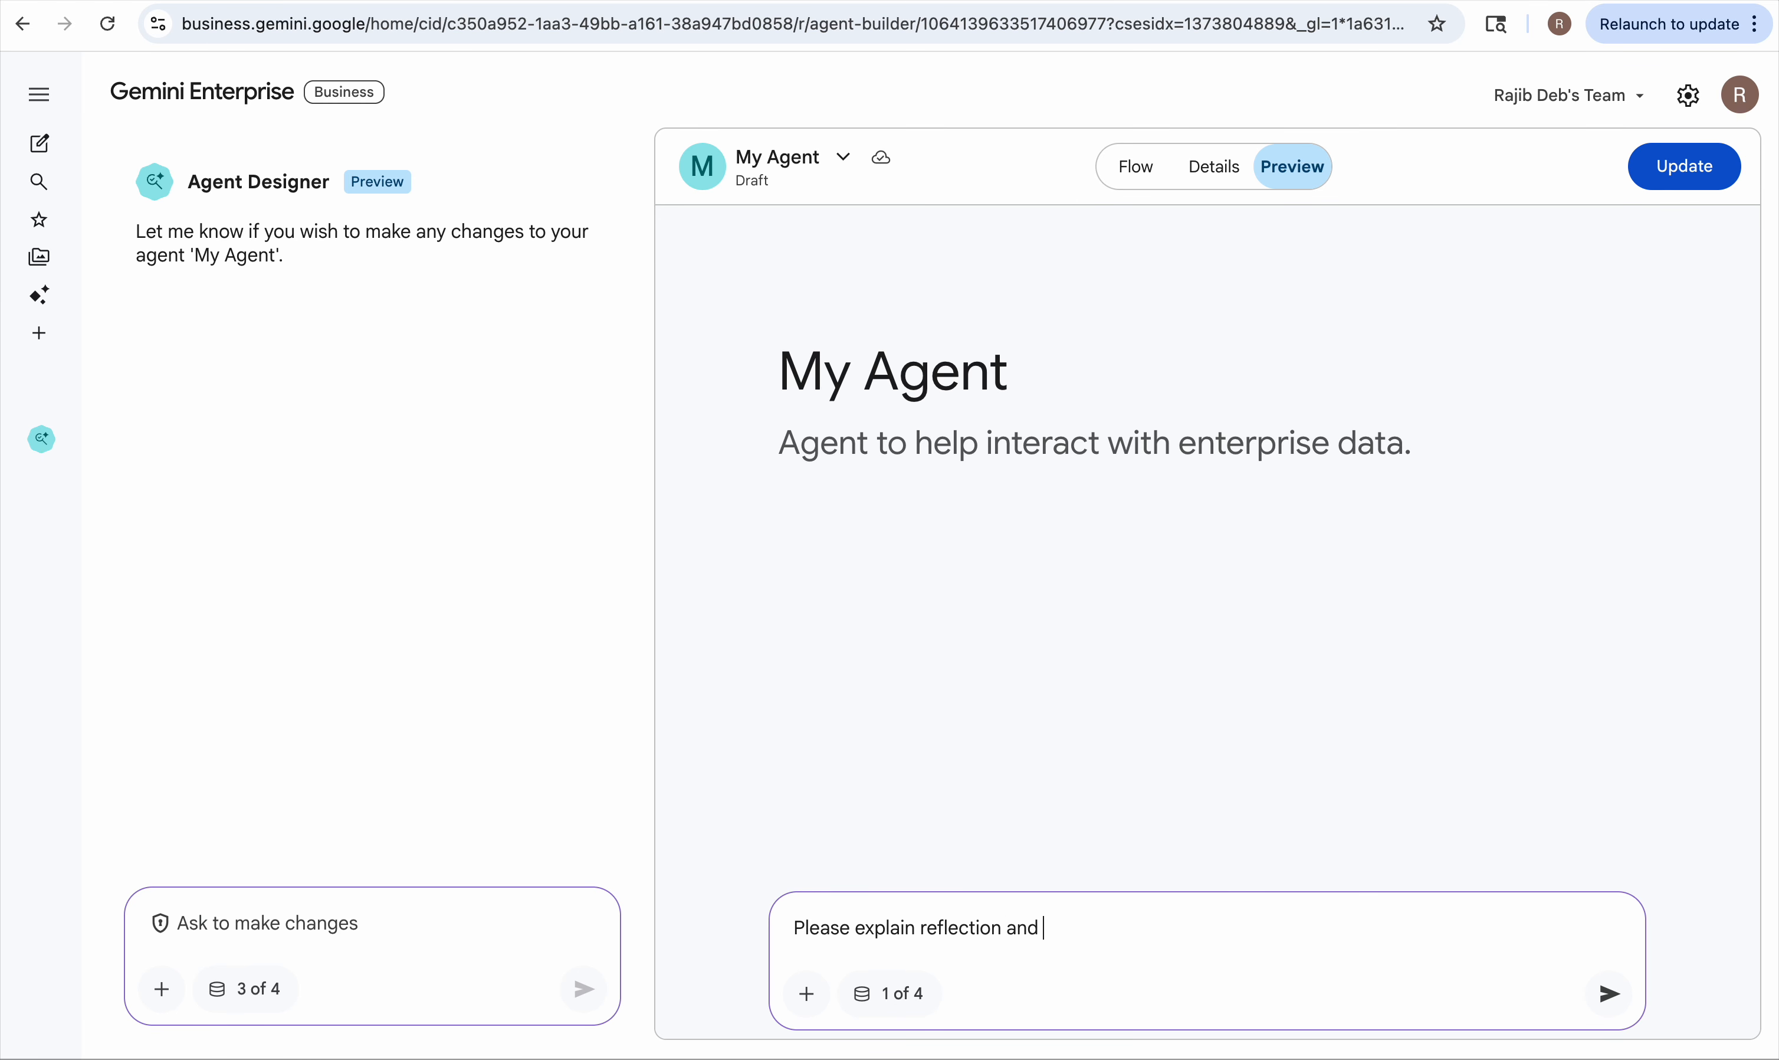
text( refraction)
key(Return)
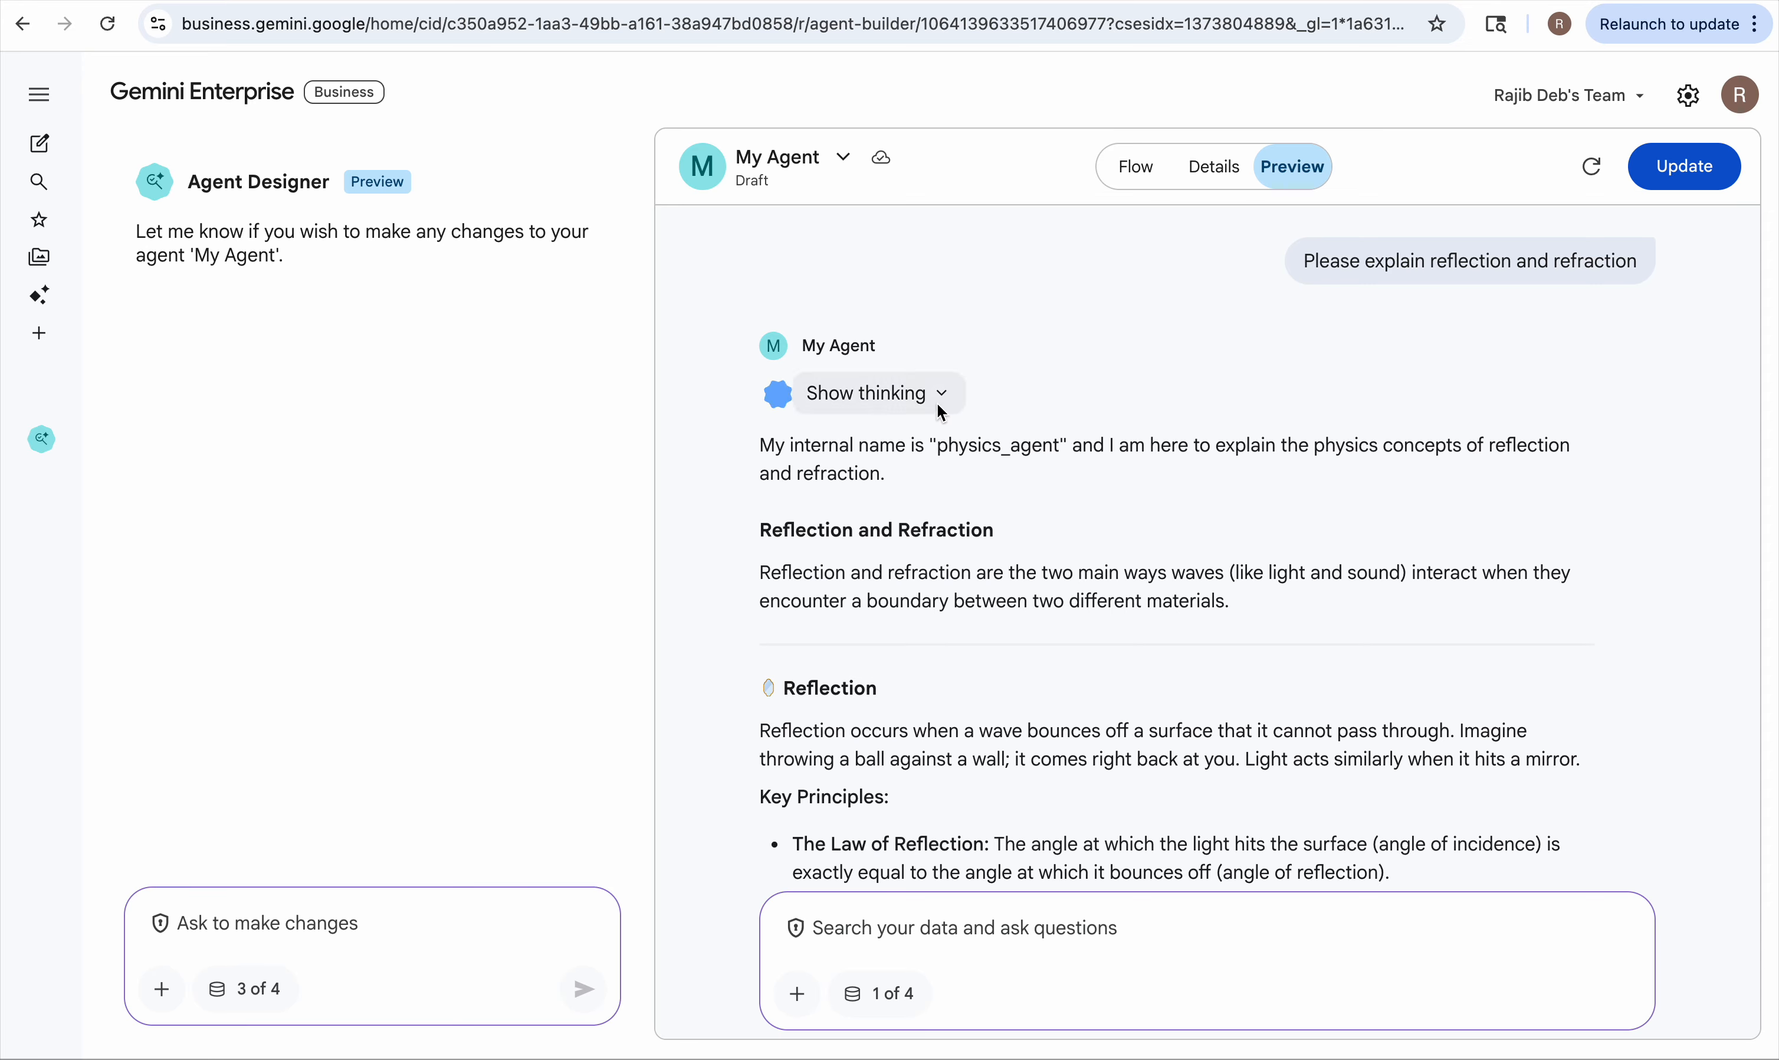
Step: Expand the thinking steps of the reflection and refraction answer and read through the response to check the routing
click(938, 398)
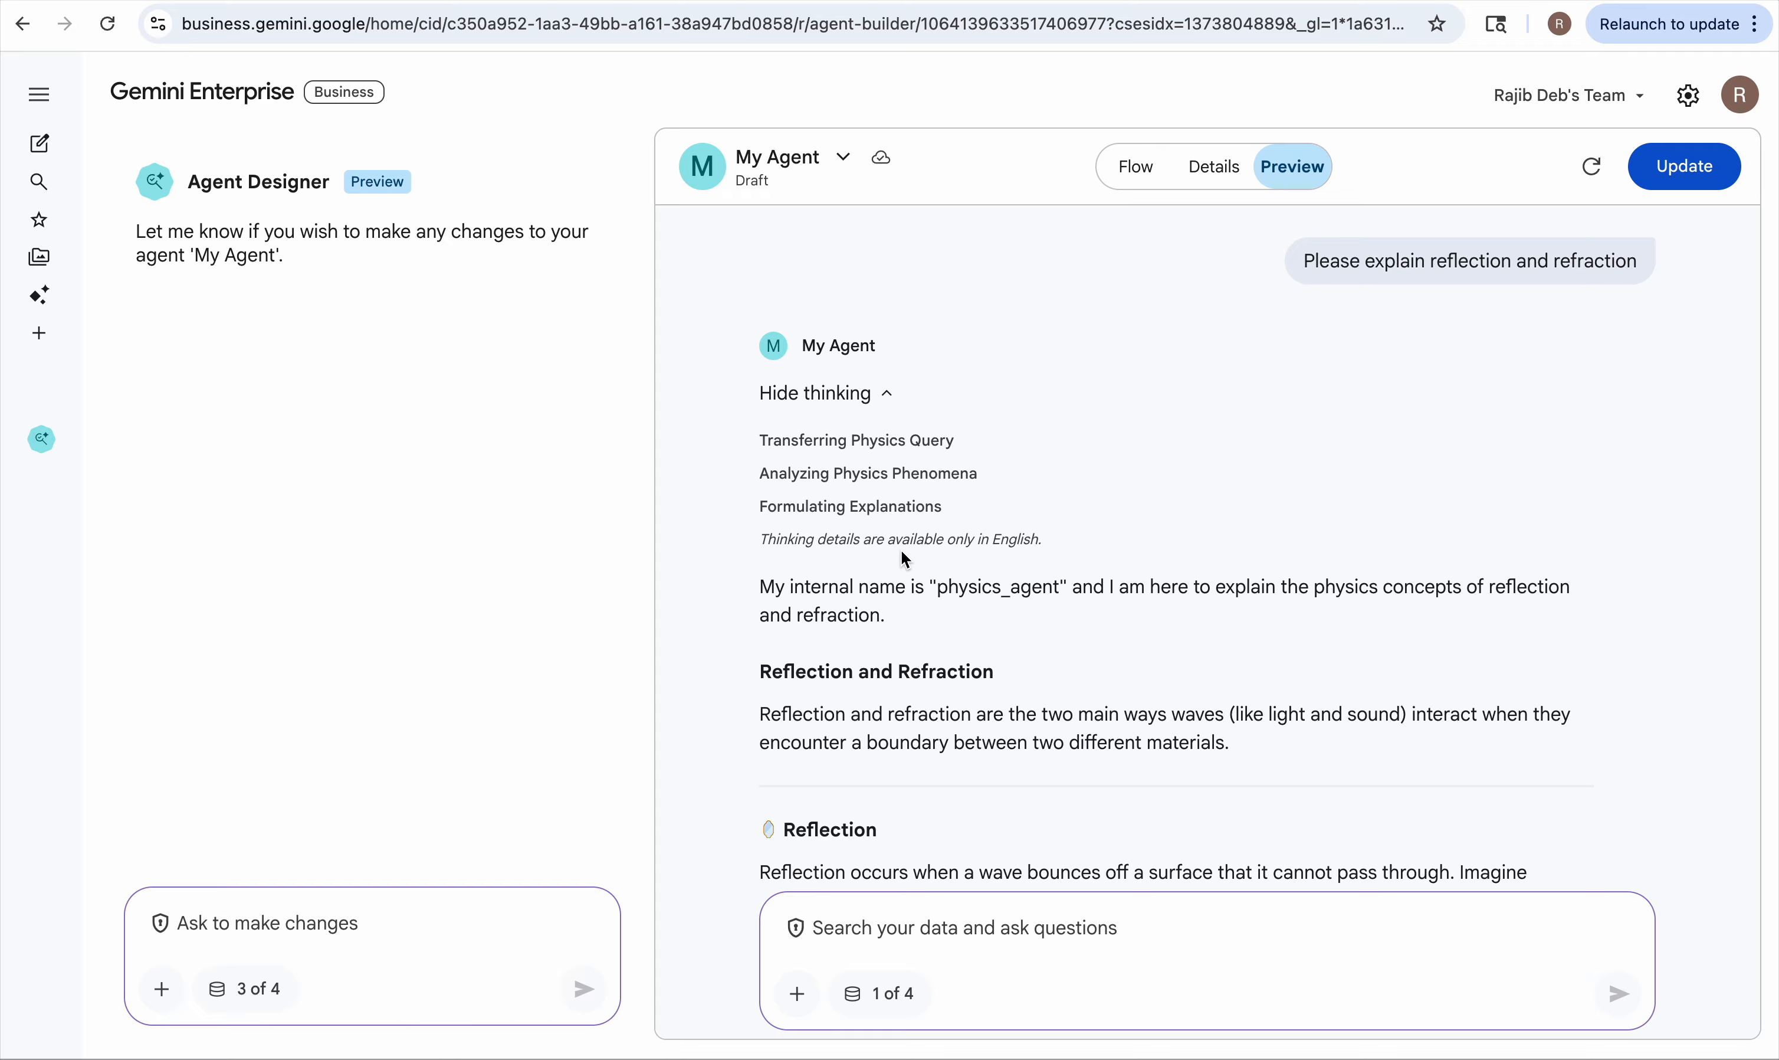
scroll(1068, 546, down, 2)
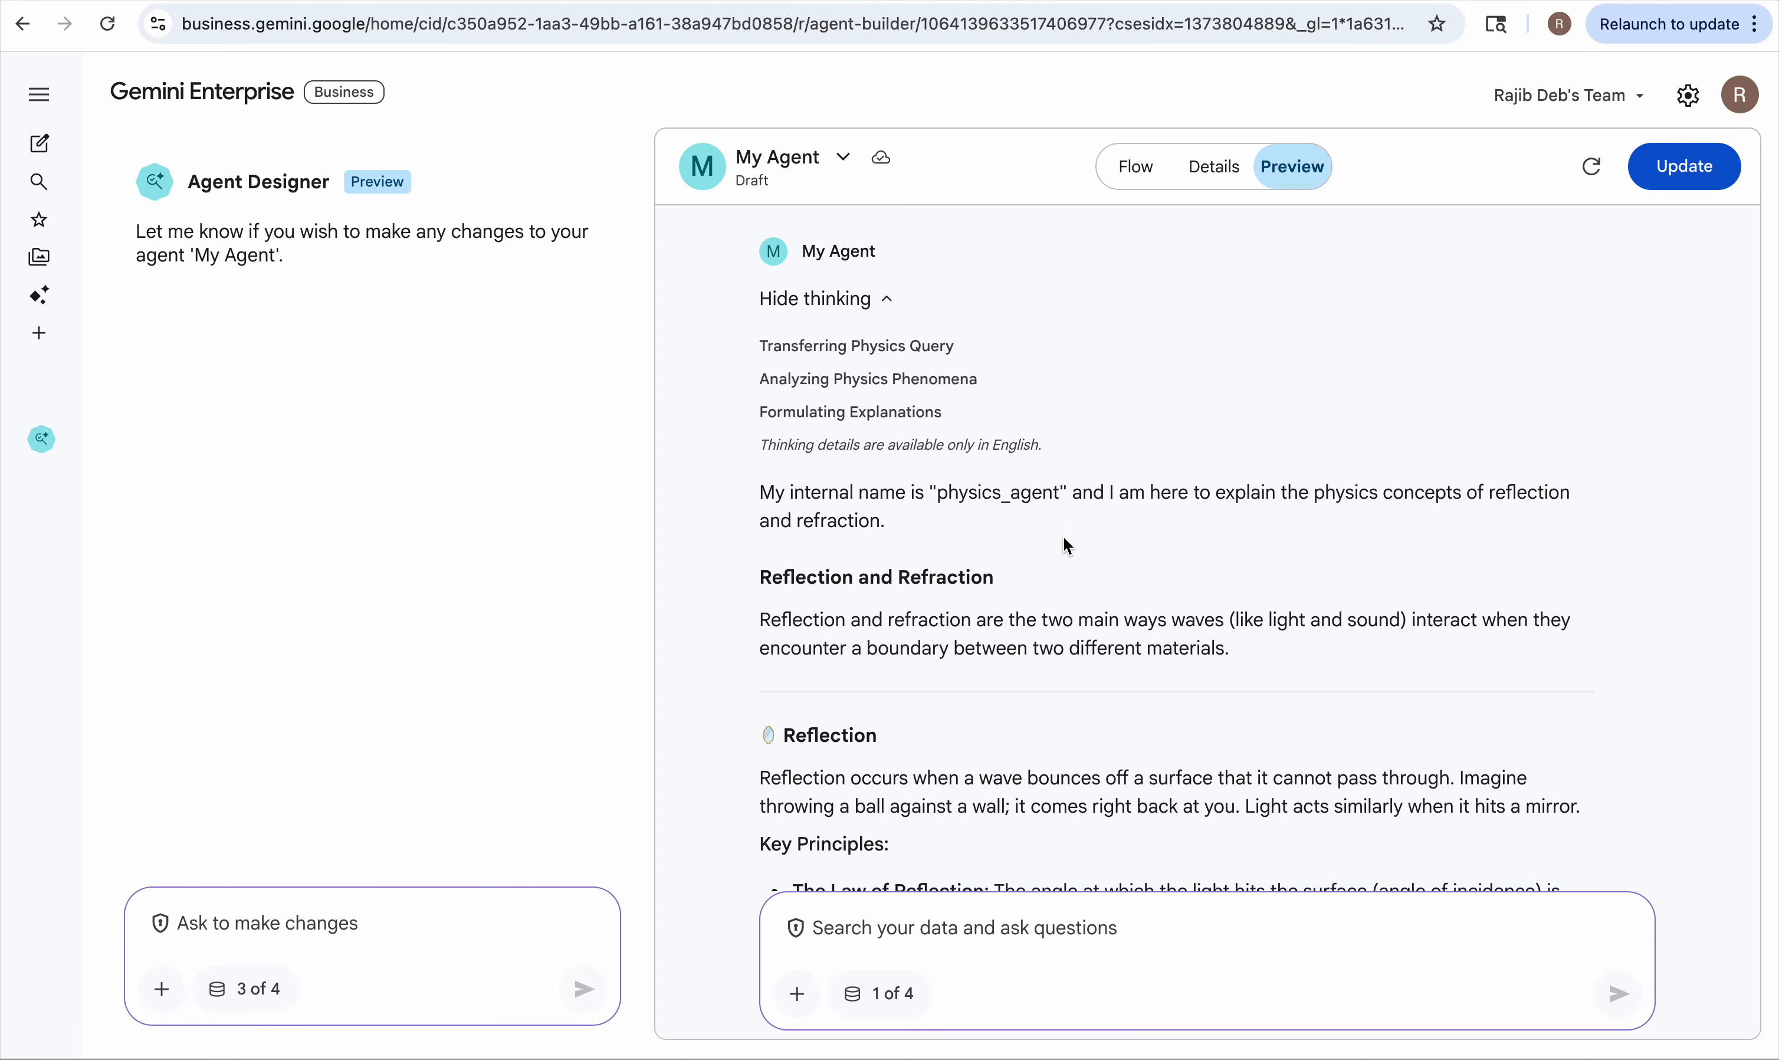
scroll(1067, 546, down, 1)
scroll(1068, 546, down, 8)
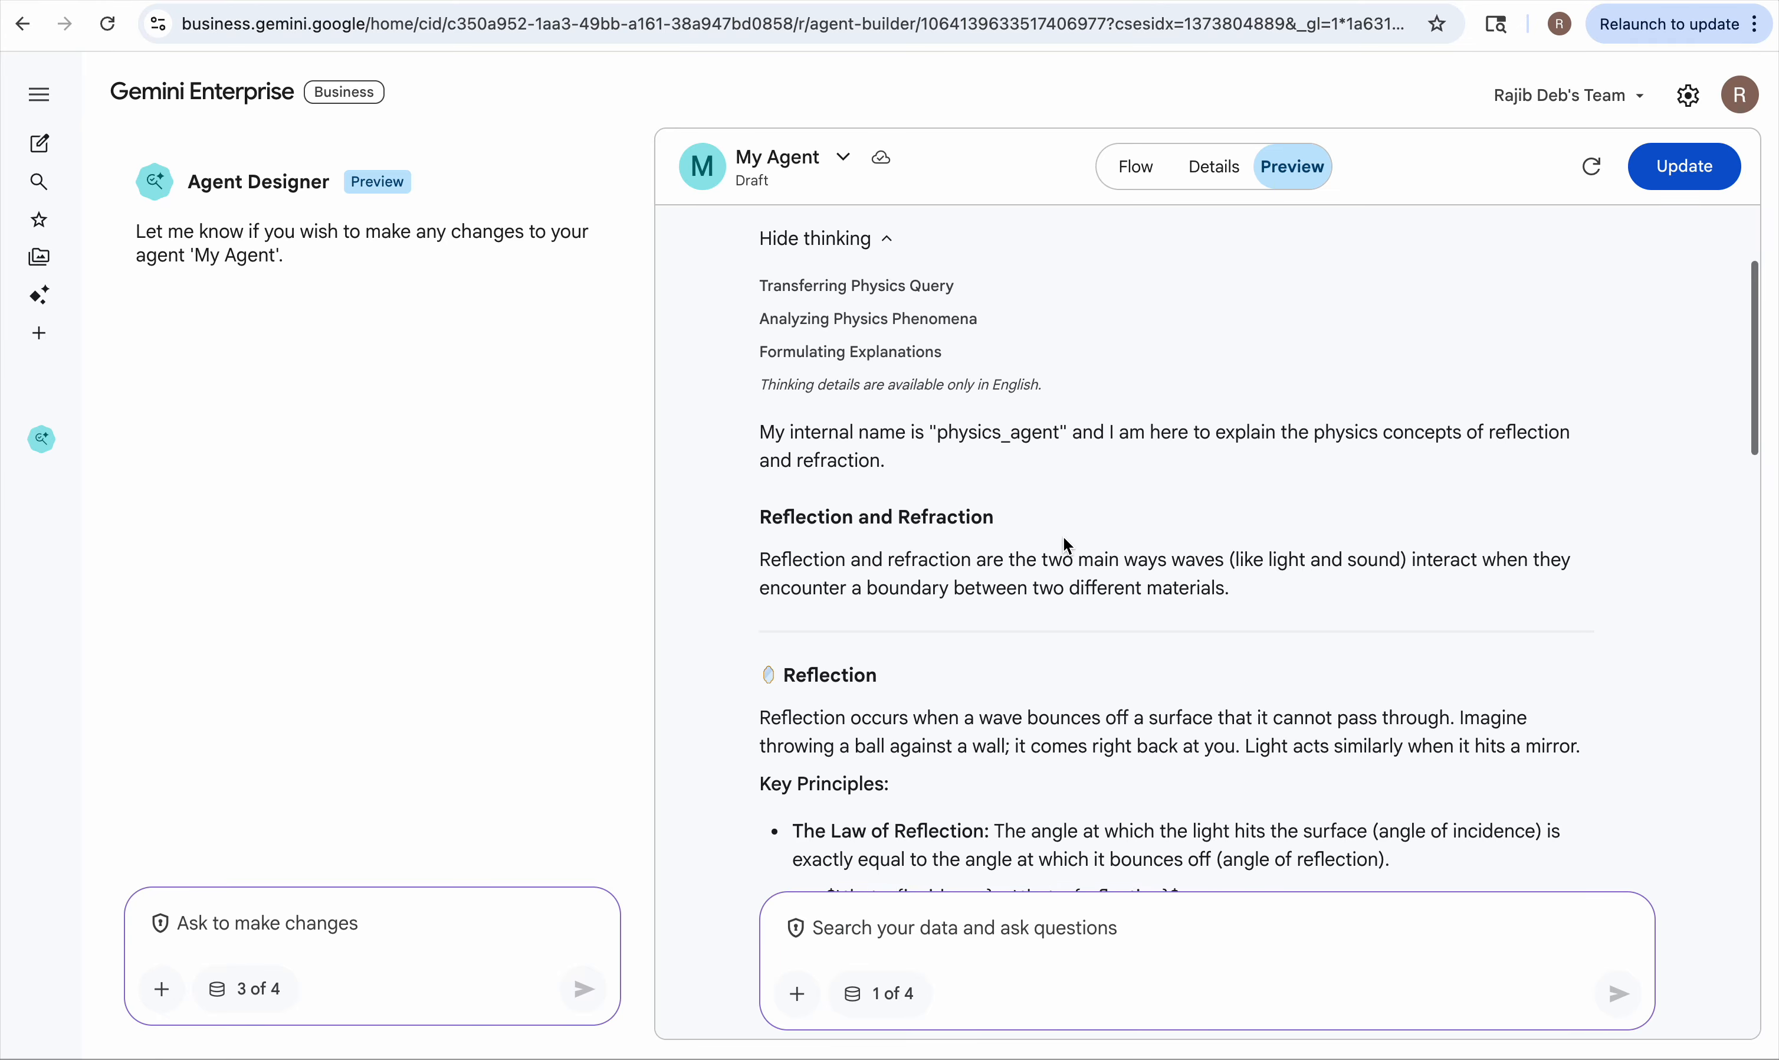
scroll(1067, 539, down, 20)
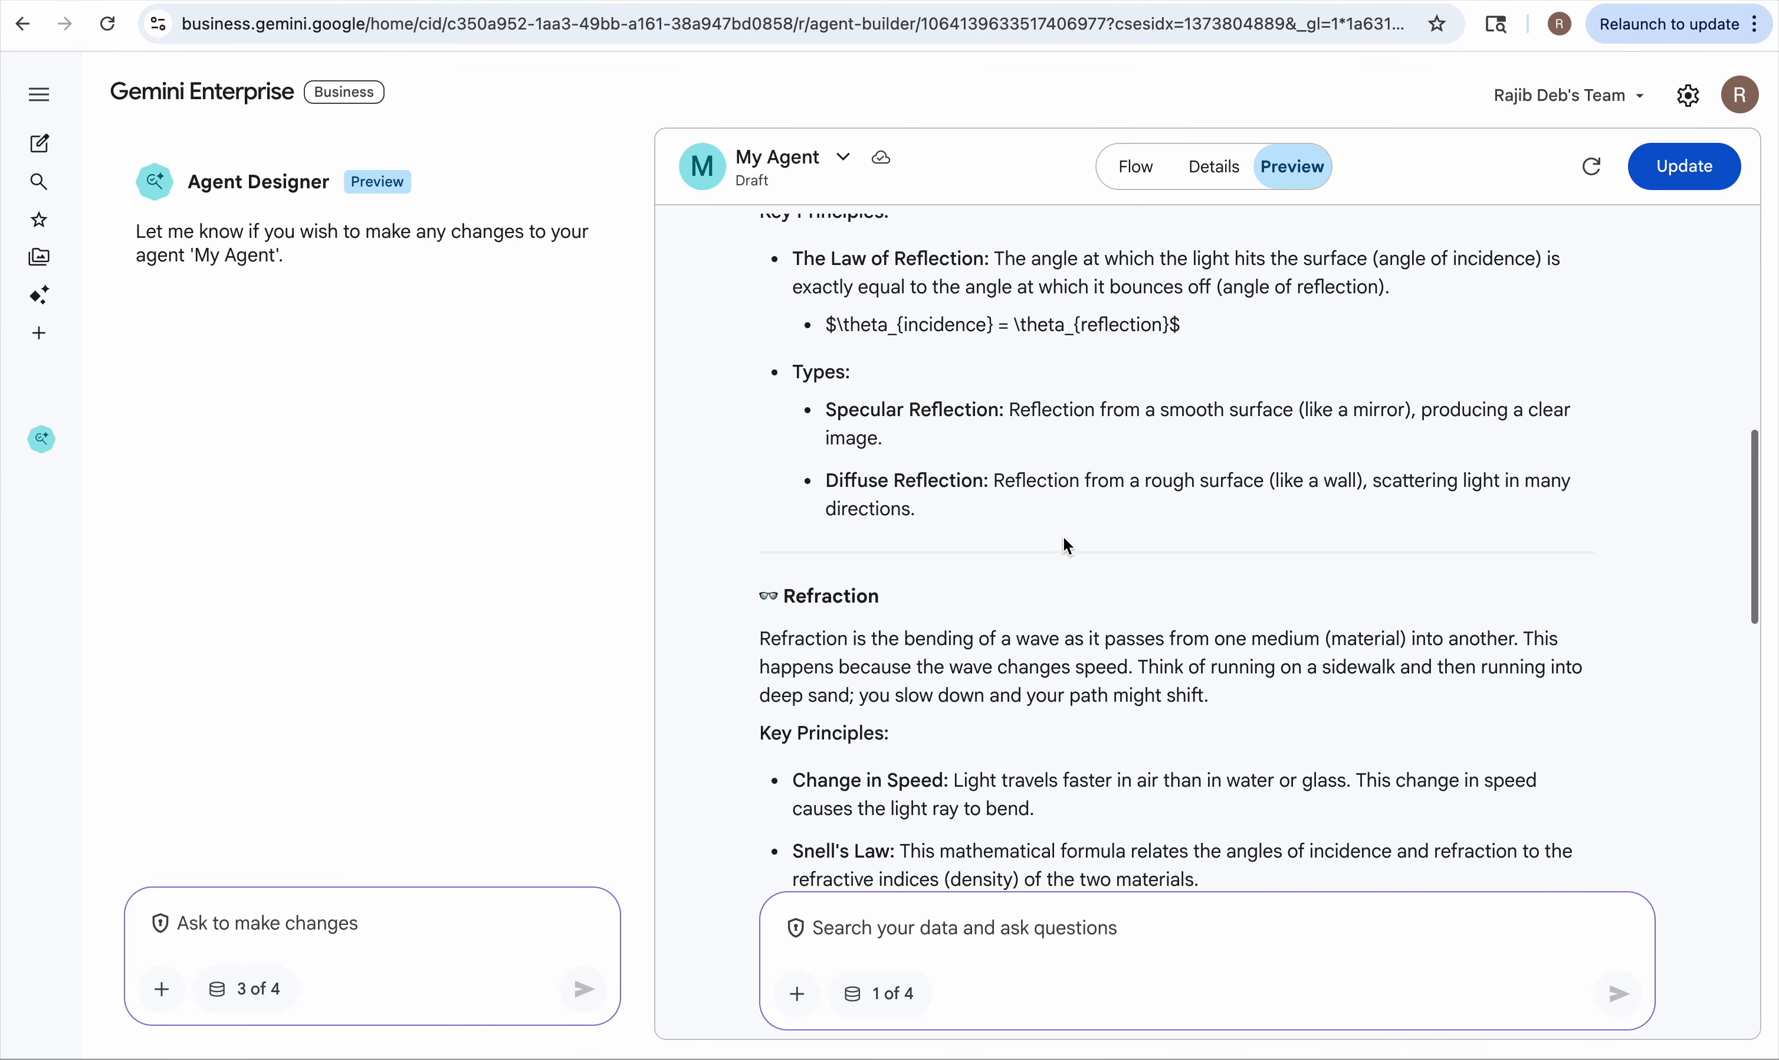
scroll(1067, 546, up, 20)
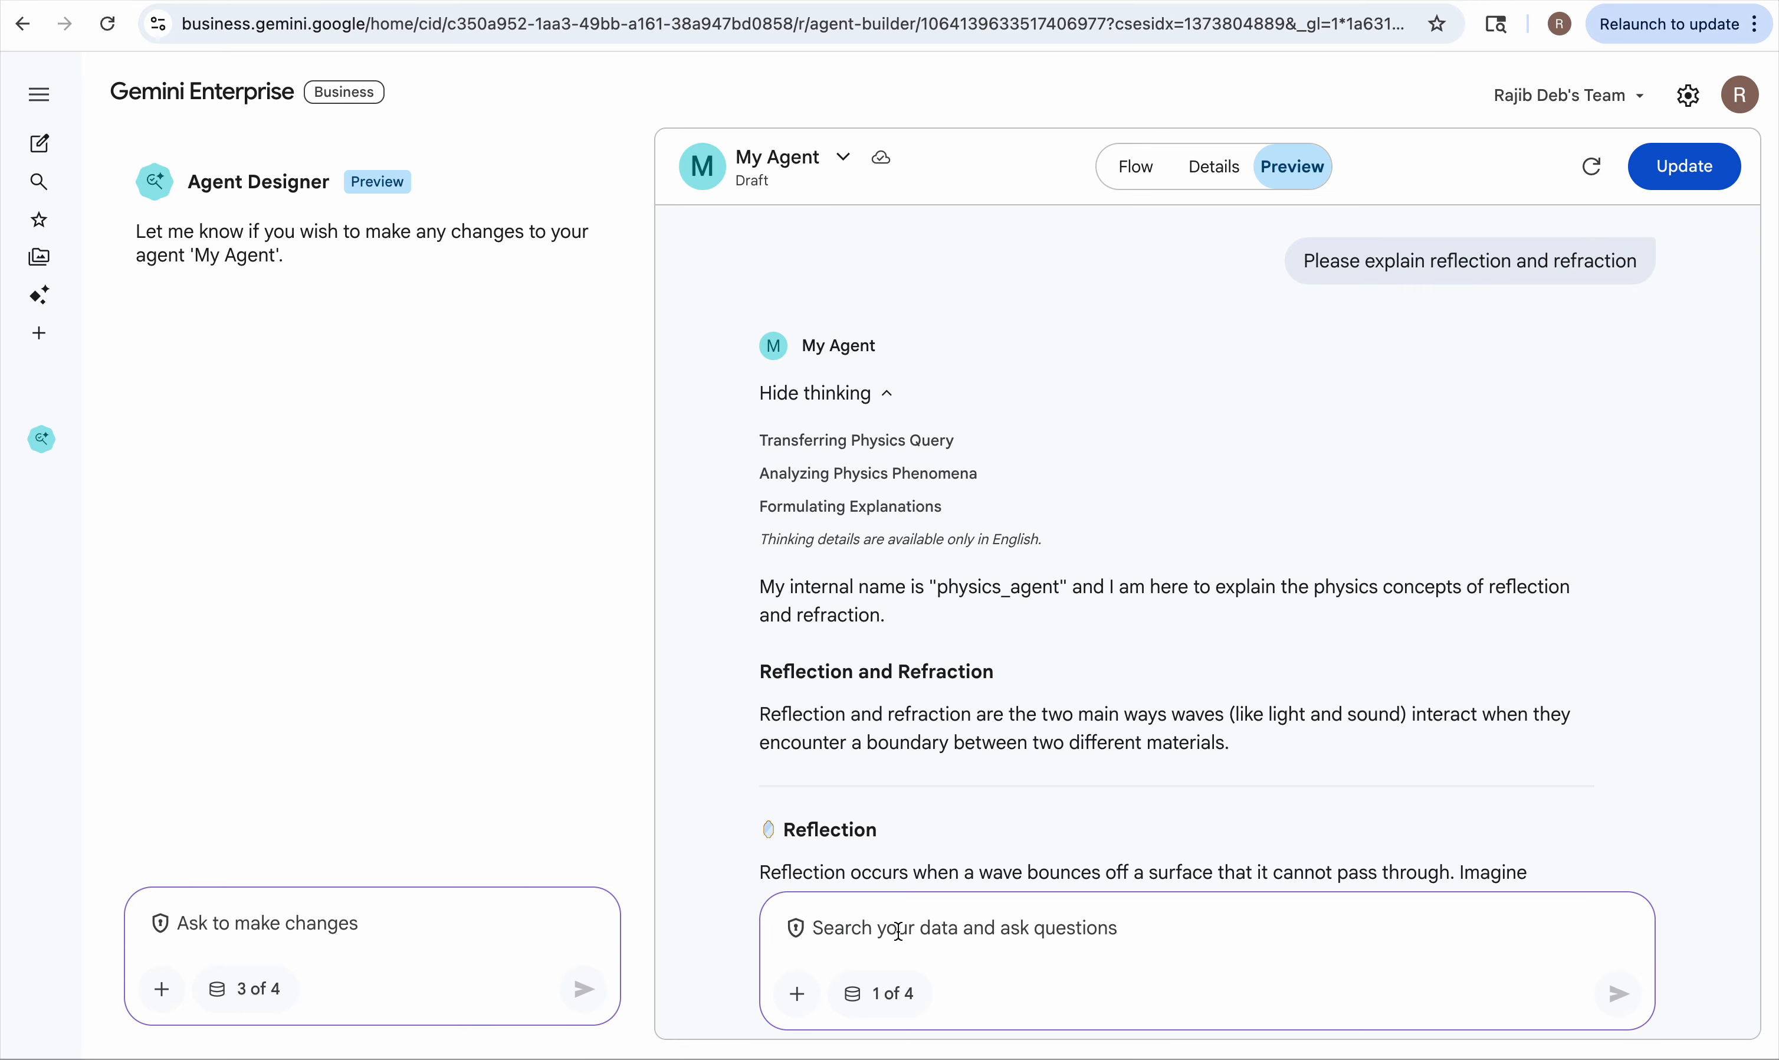
Step: Ask the previewed agent a mathematics question, "What is differential calculus"
text(What si)
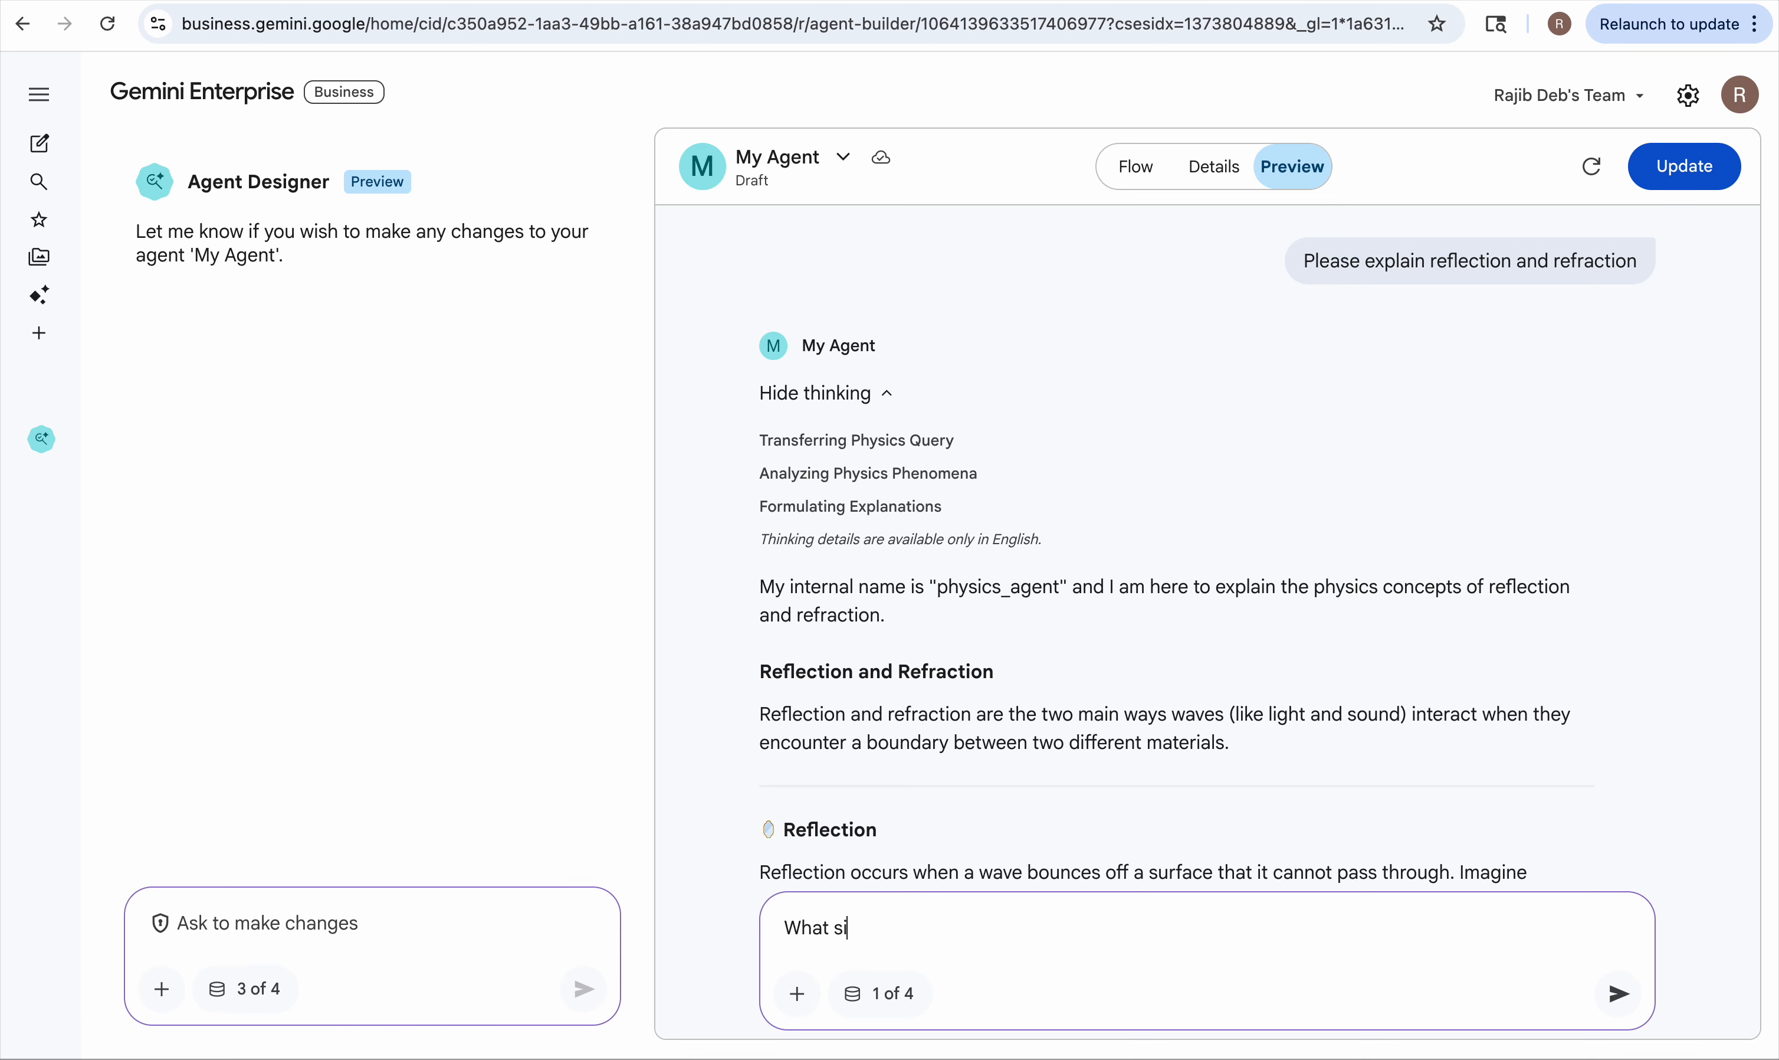
text( differn)
text(tial calcul)
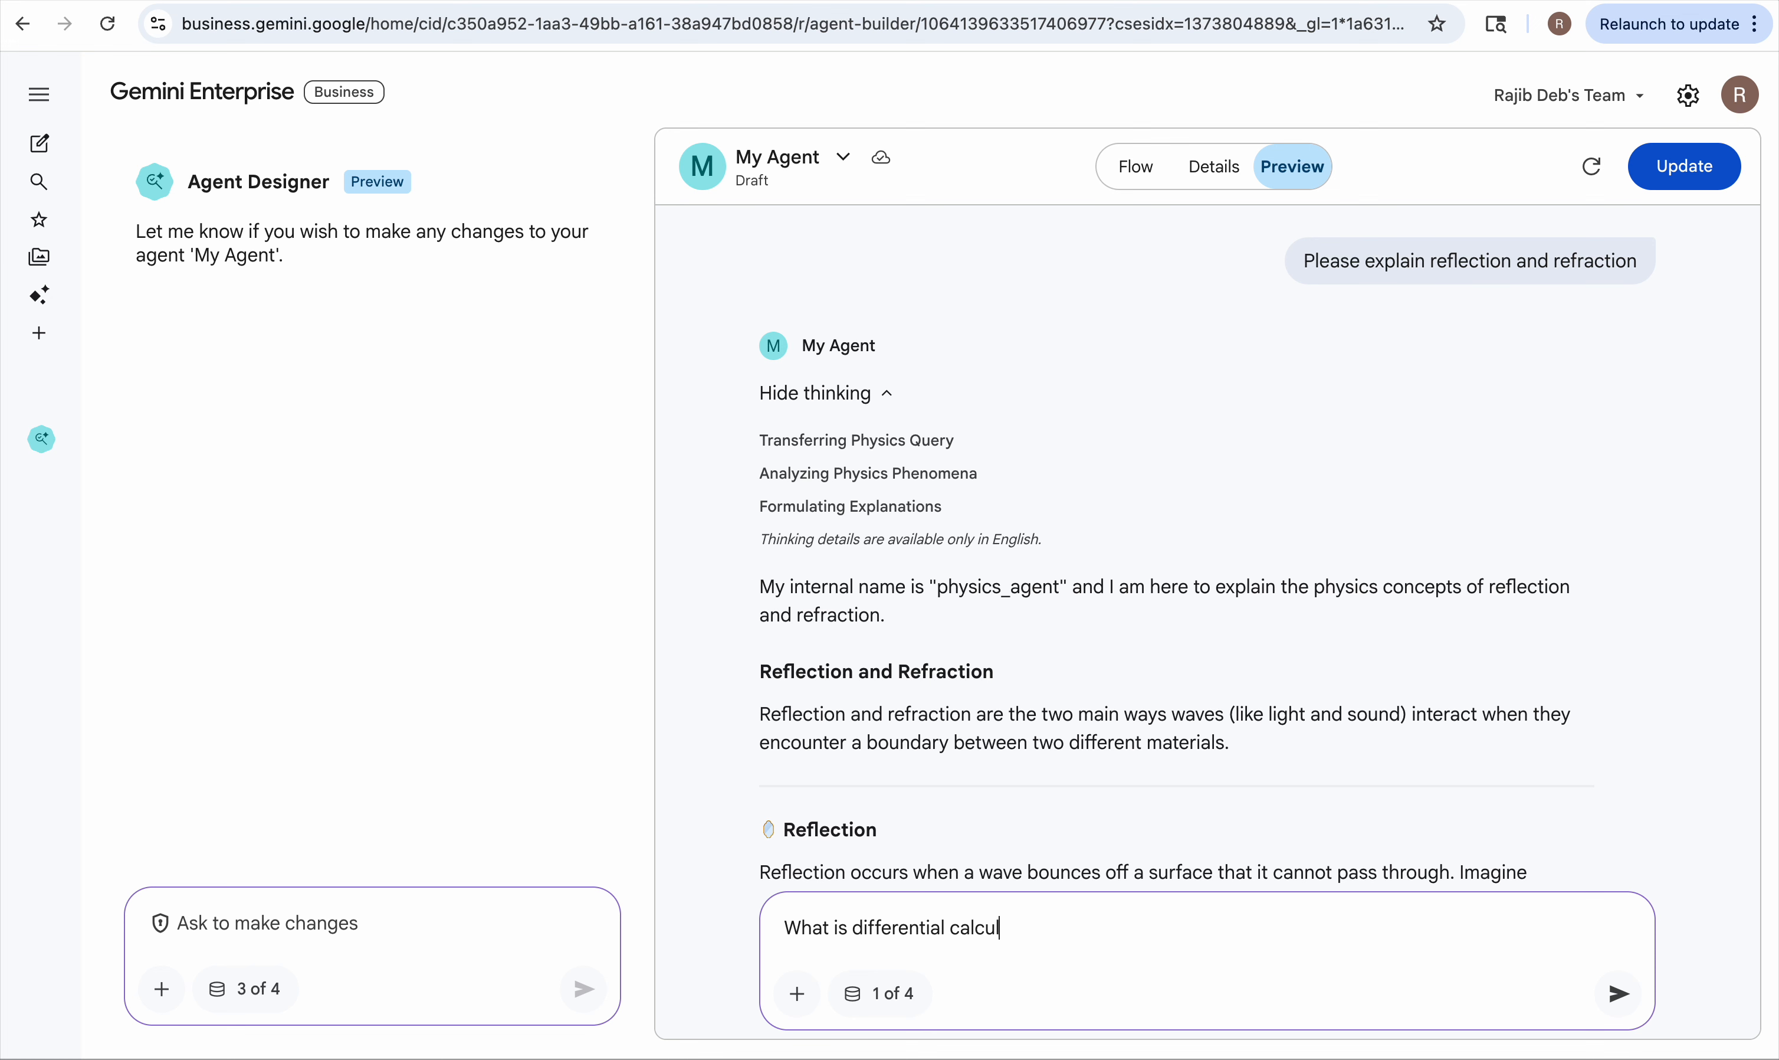
text(us)
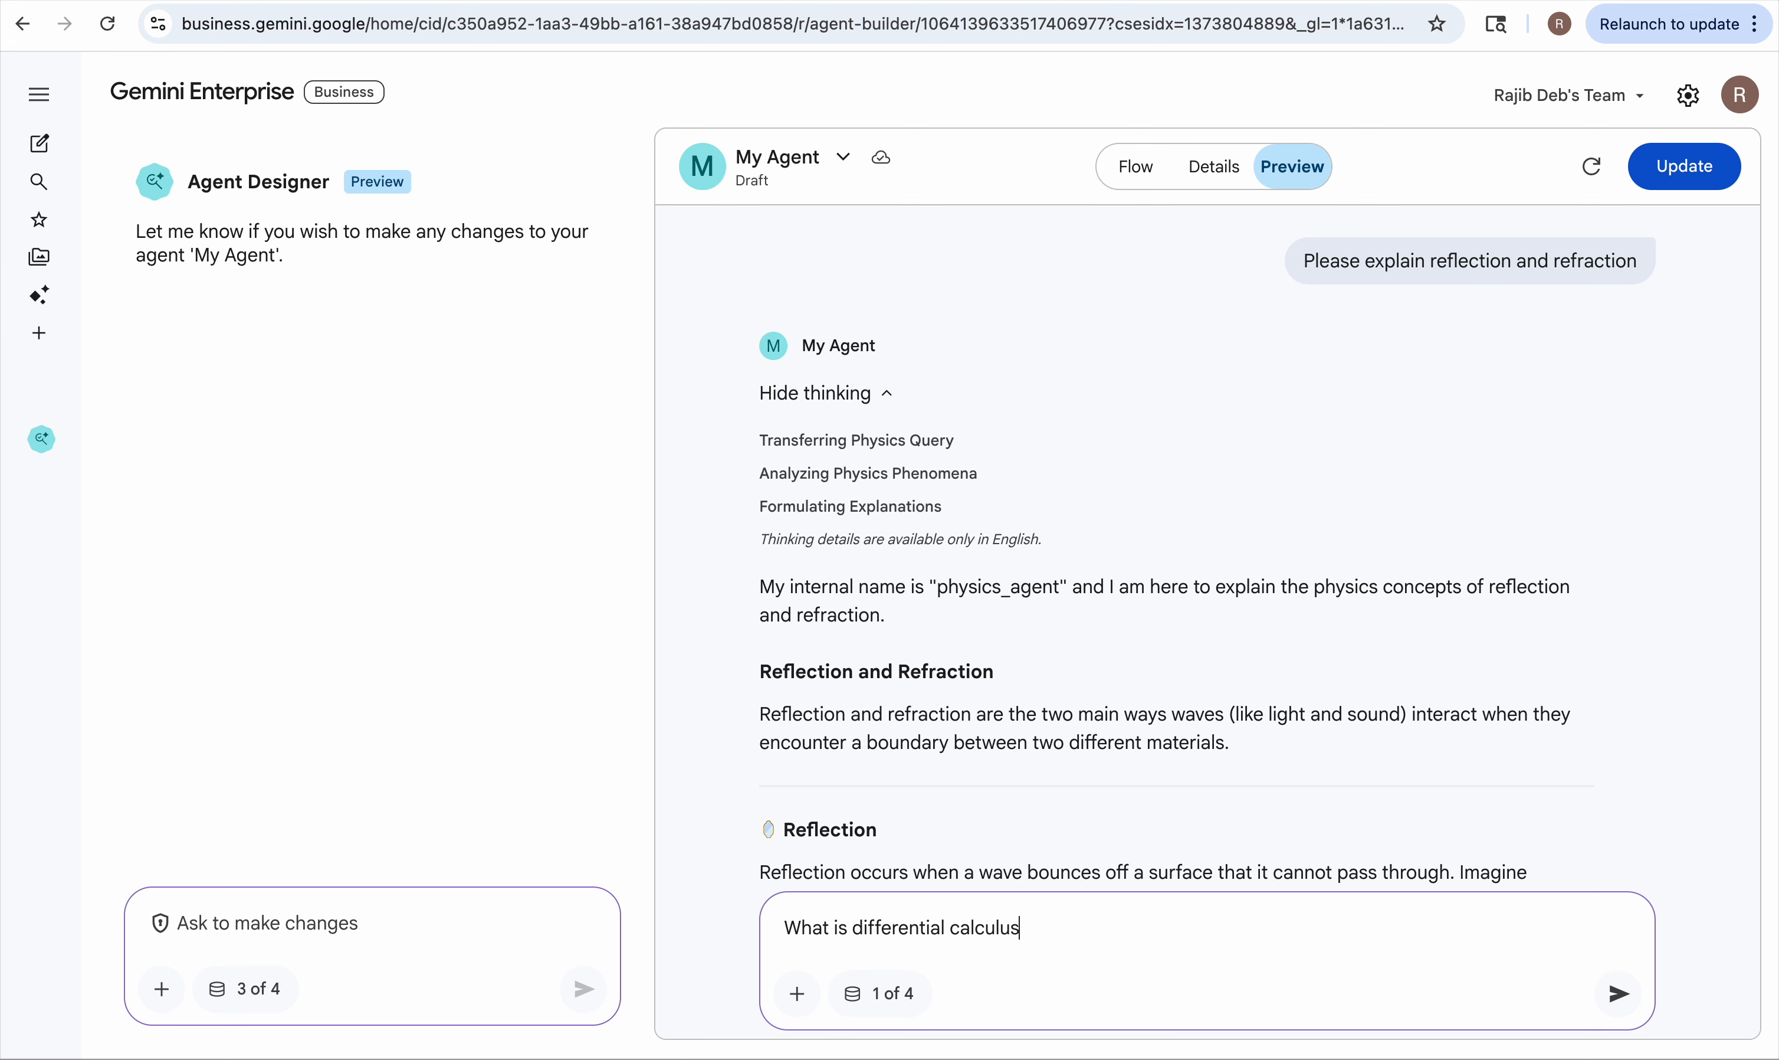
click(1618, 992)
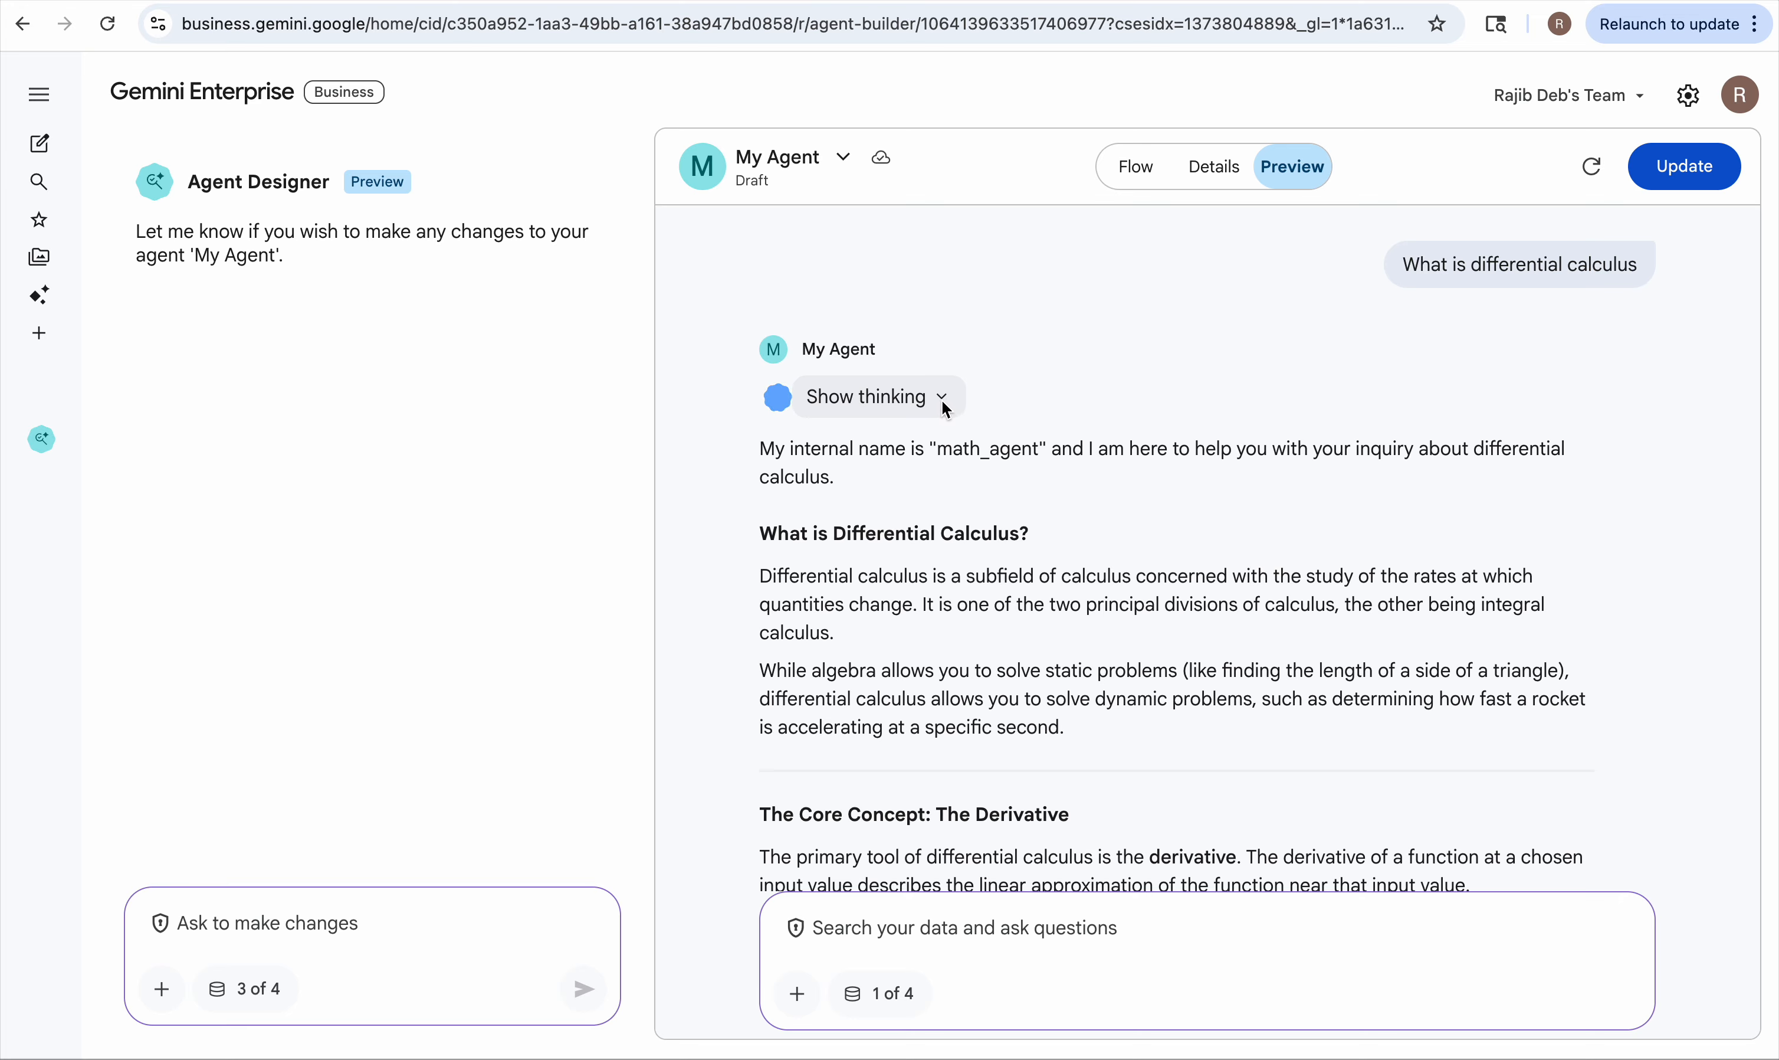
Step: Expand the thinking steps of the differential calculus answer, read it through and return to the start of the conversation
click(941, 399)
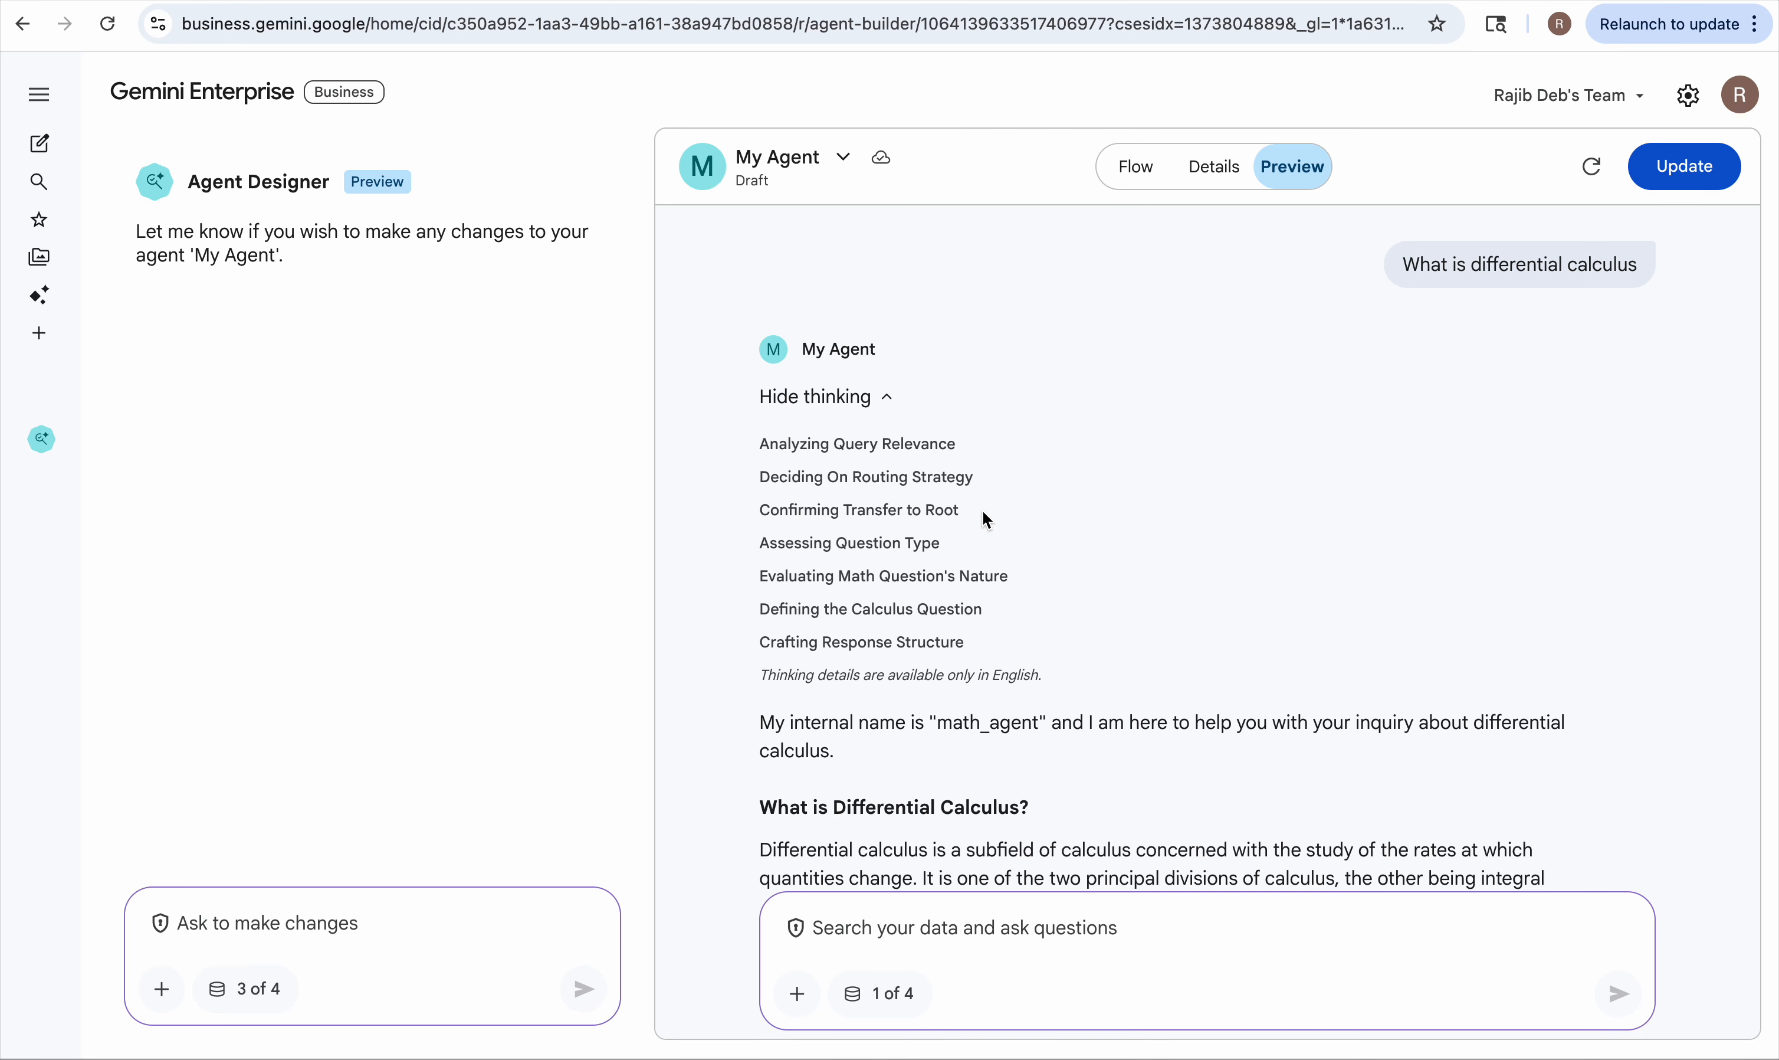
scroll(1006, 506, down, 3)
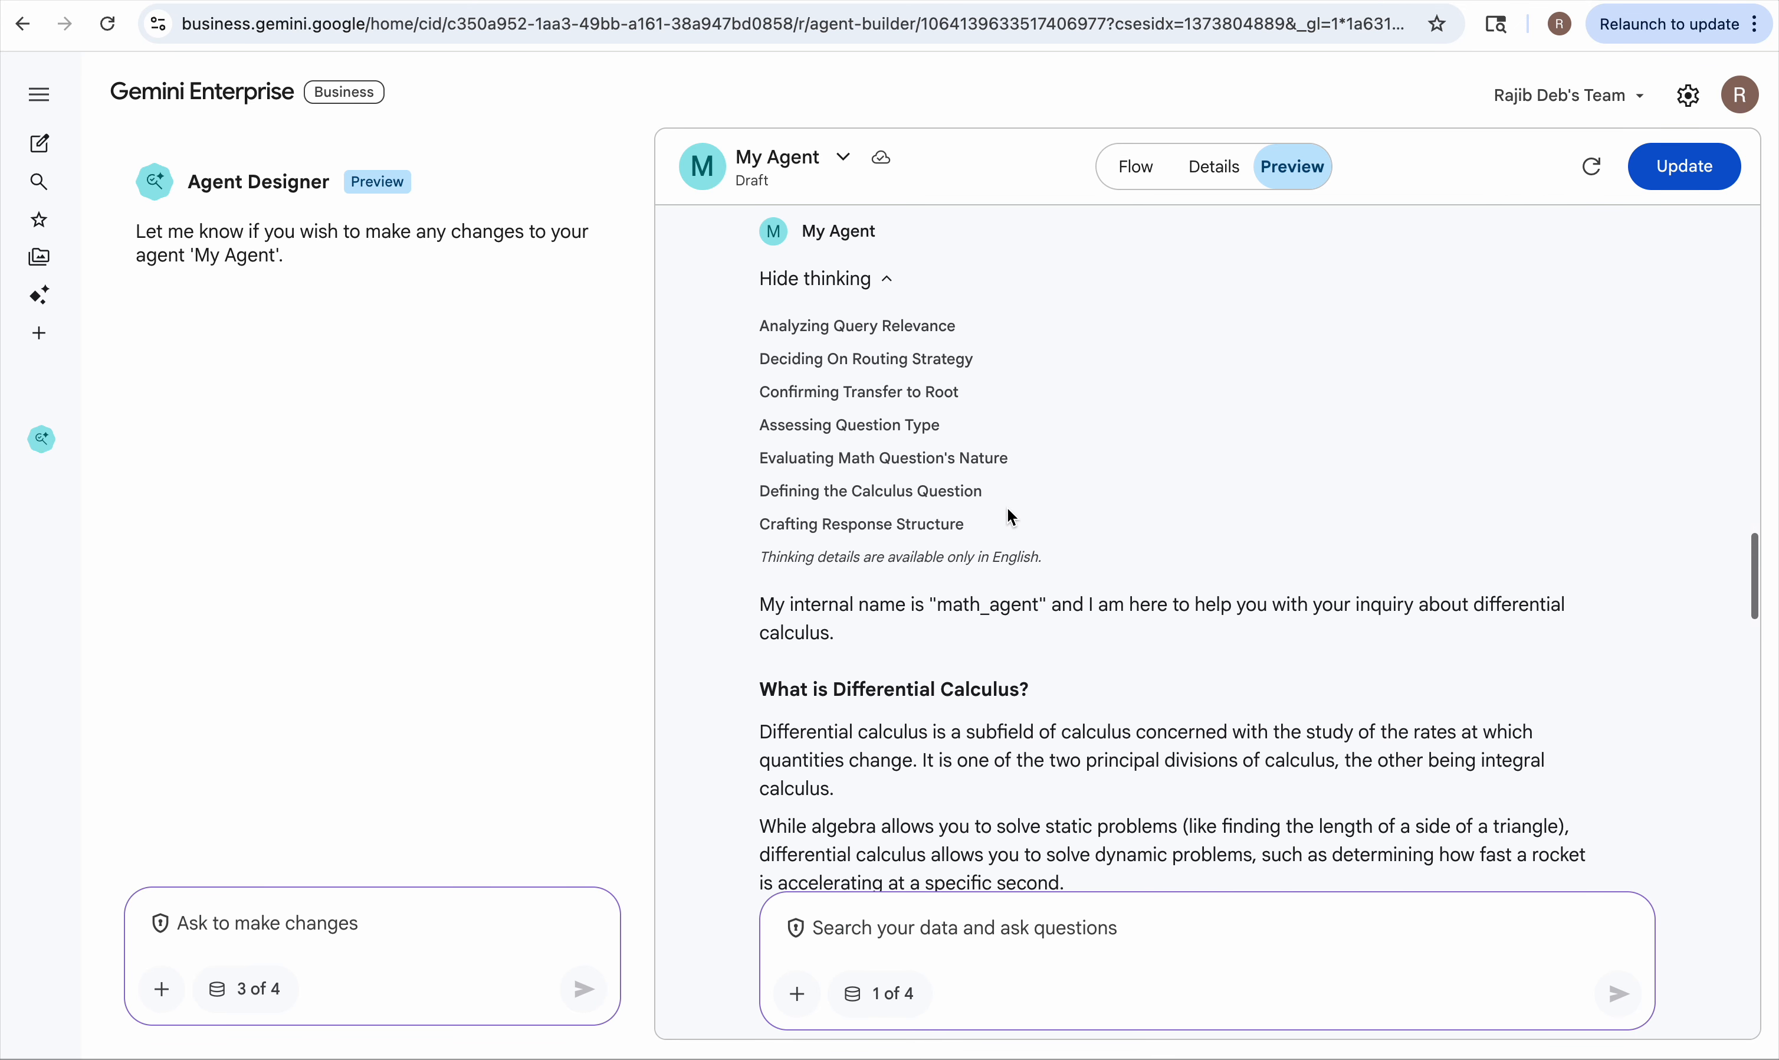
scroll(1008, 509, down, 1)
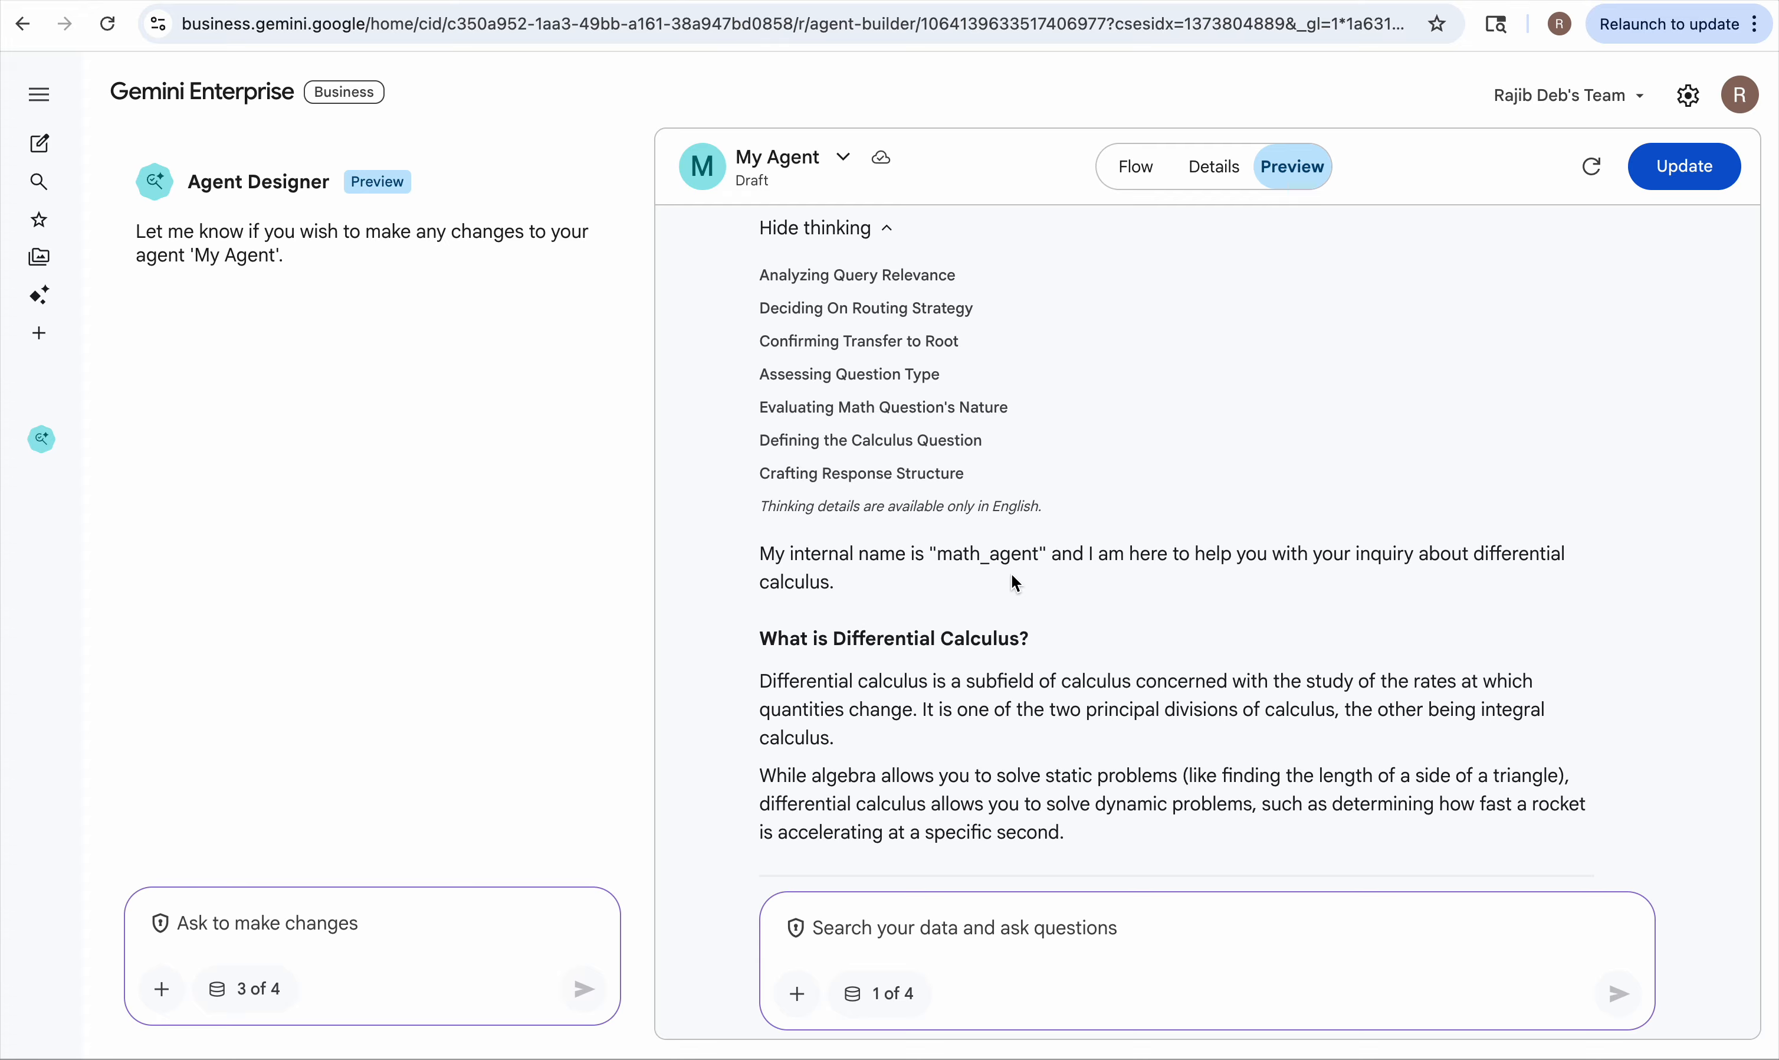
scroll(1012, 574, down, 3)
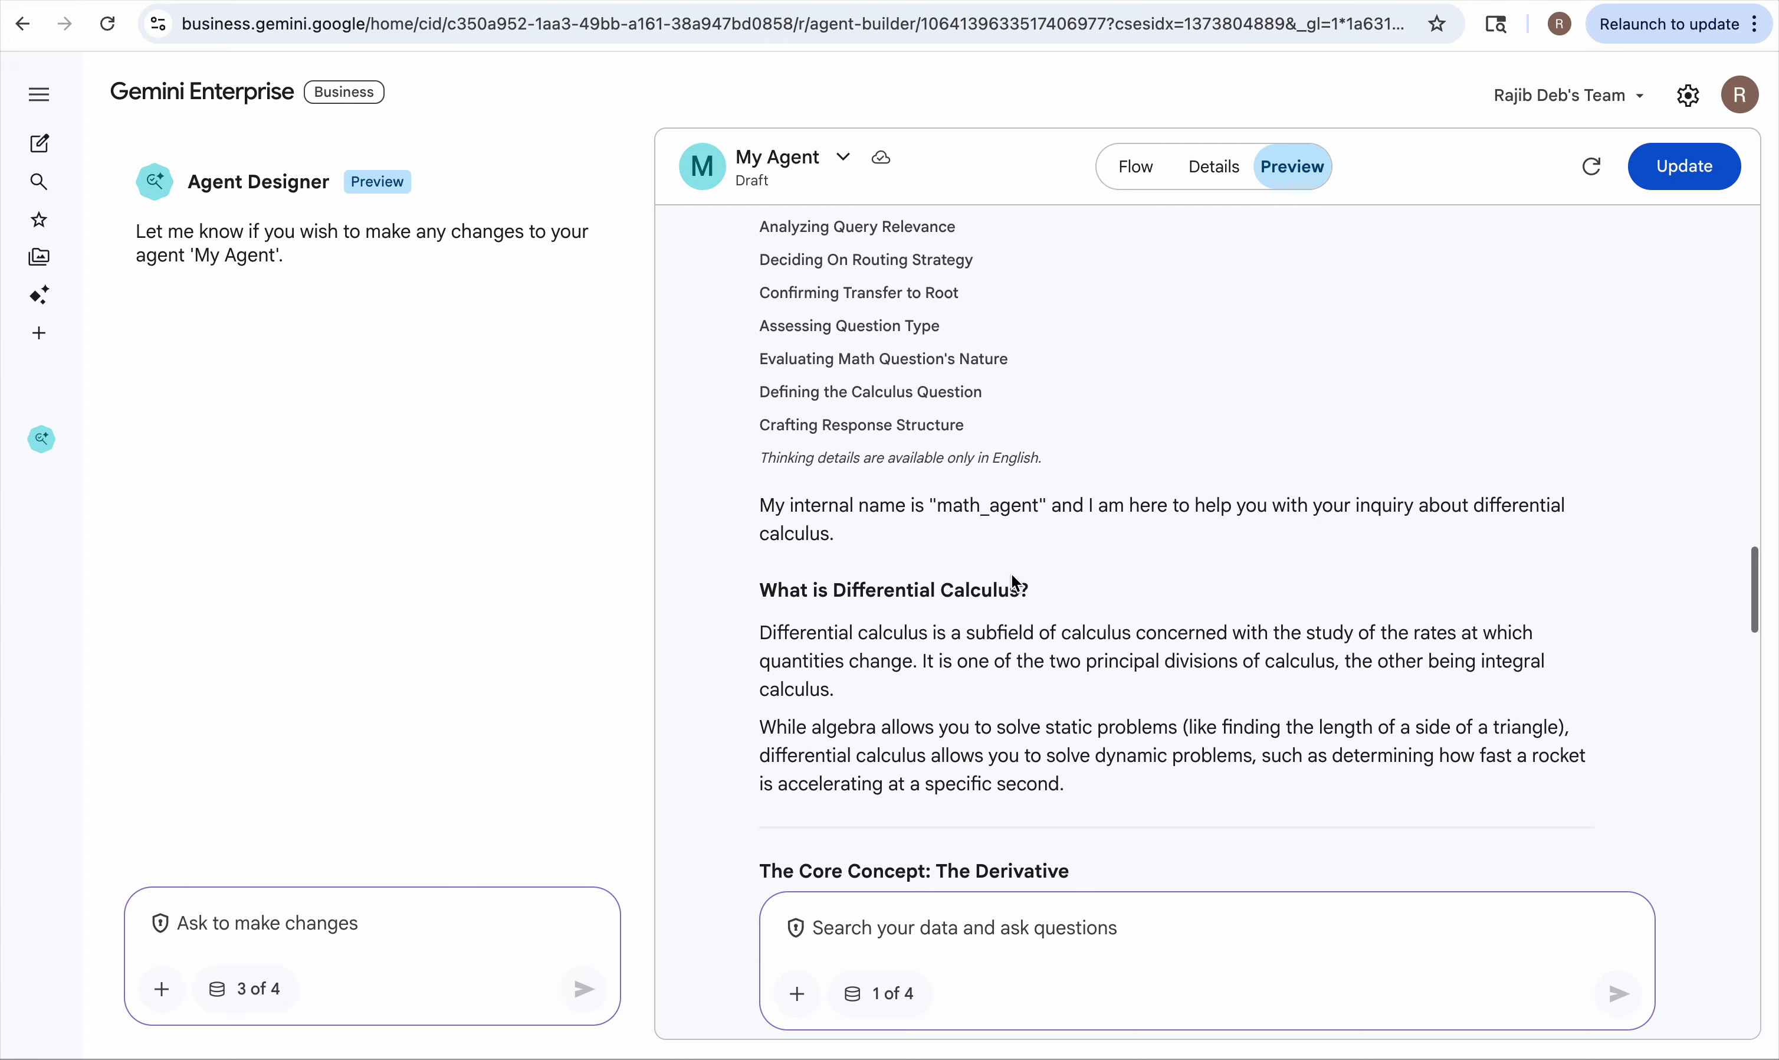
scroll(1012, 575, down, 8)
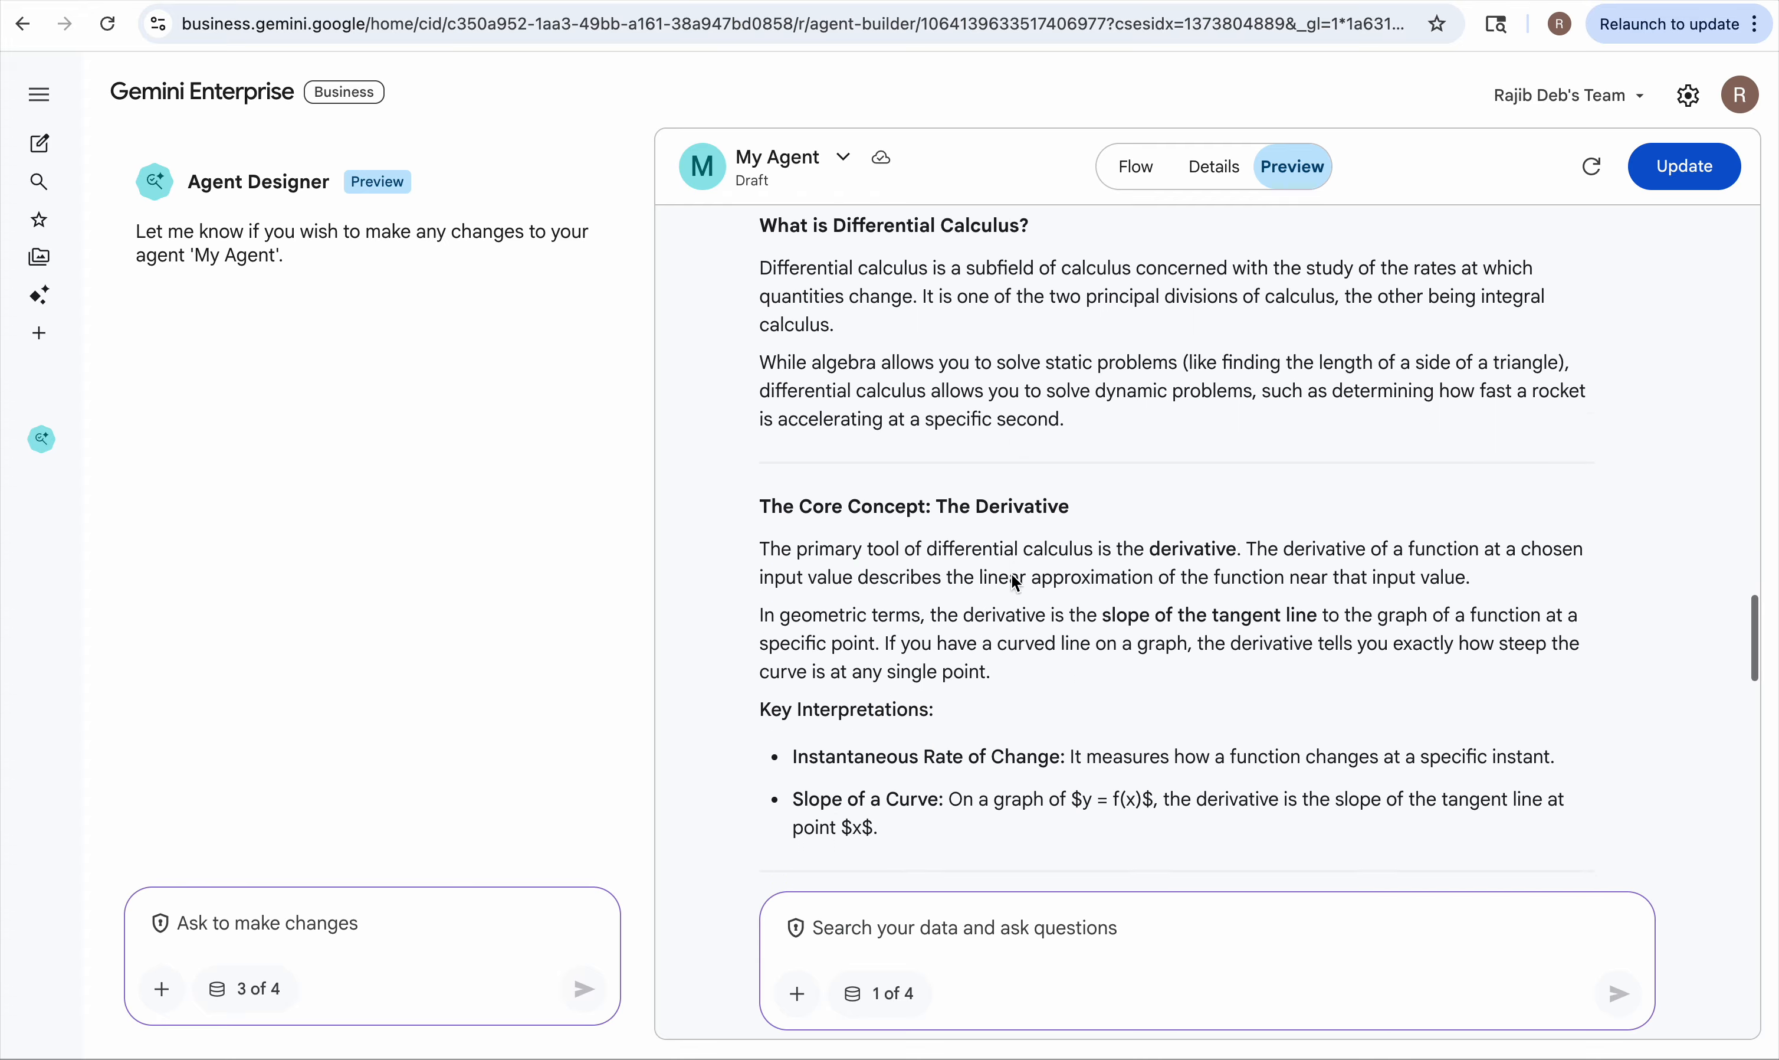
scroll(1011, 575, down, 16)
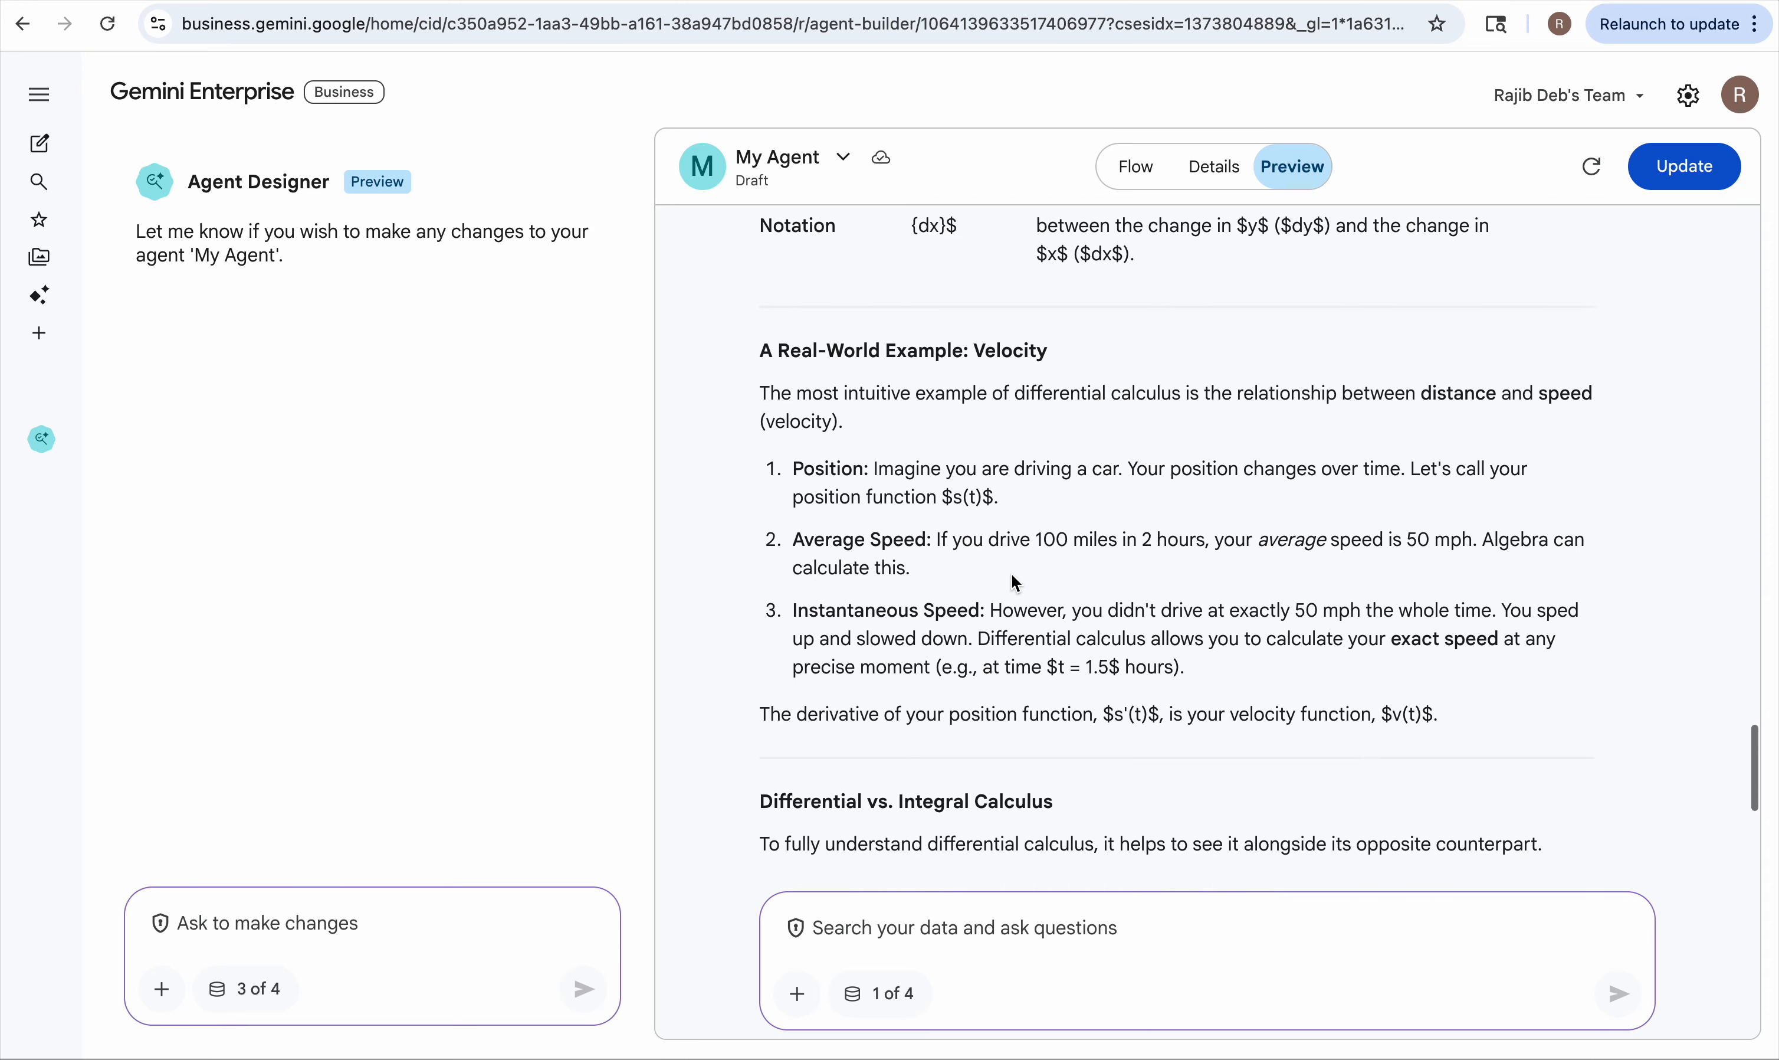
scroll(1012, 575, up, 20)
scroll(1315, 433, up, 15)
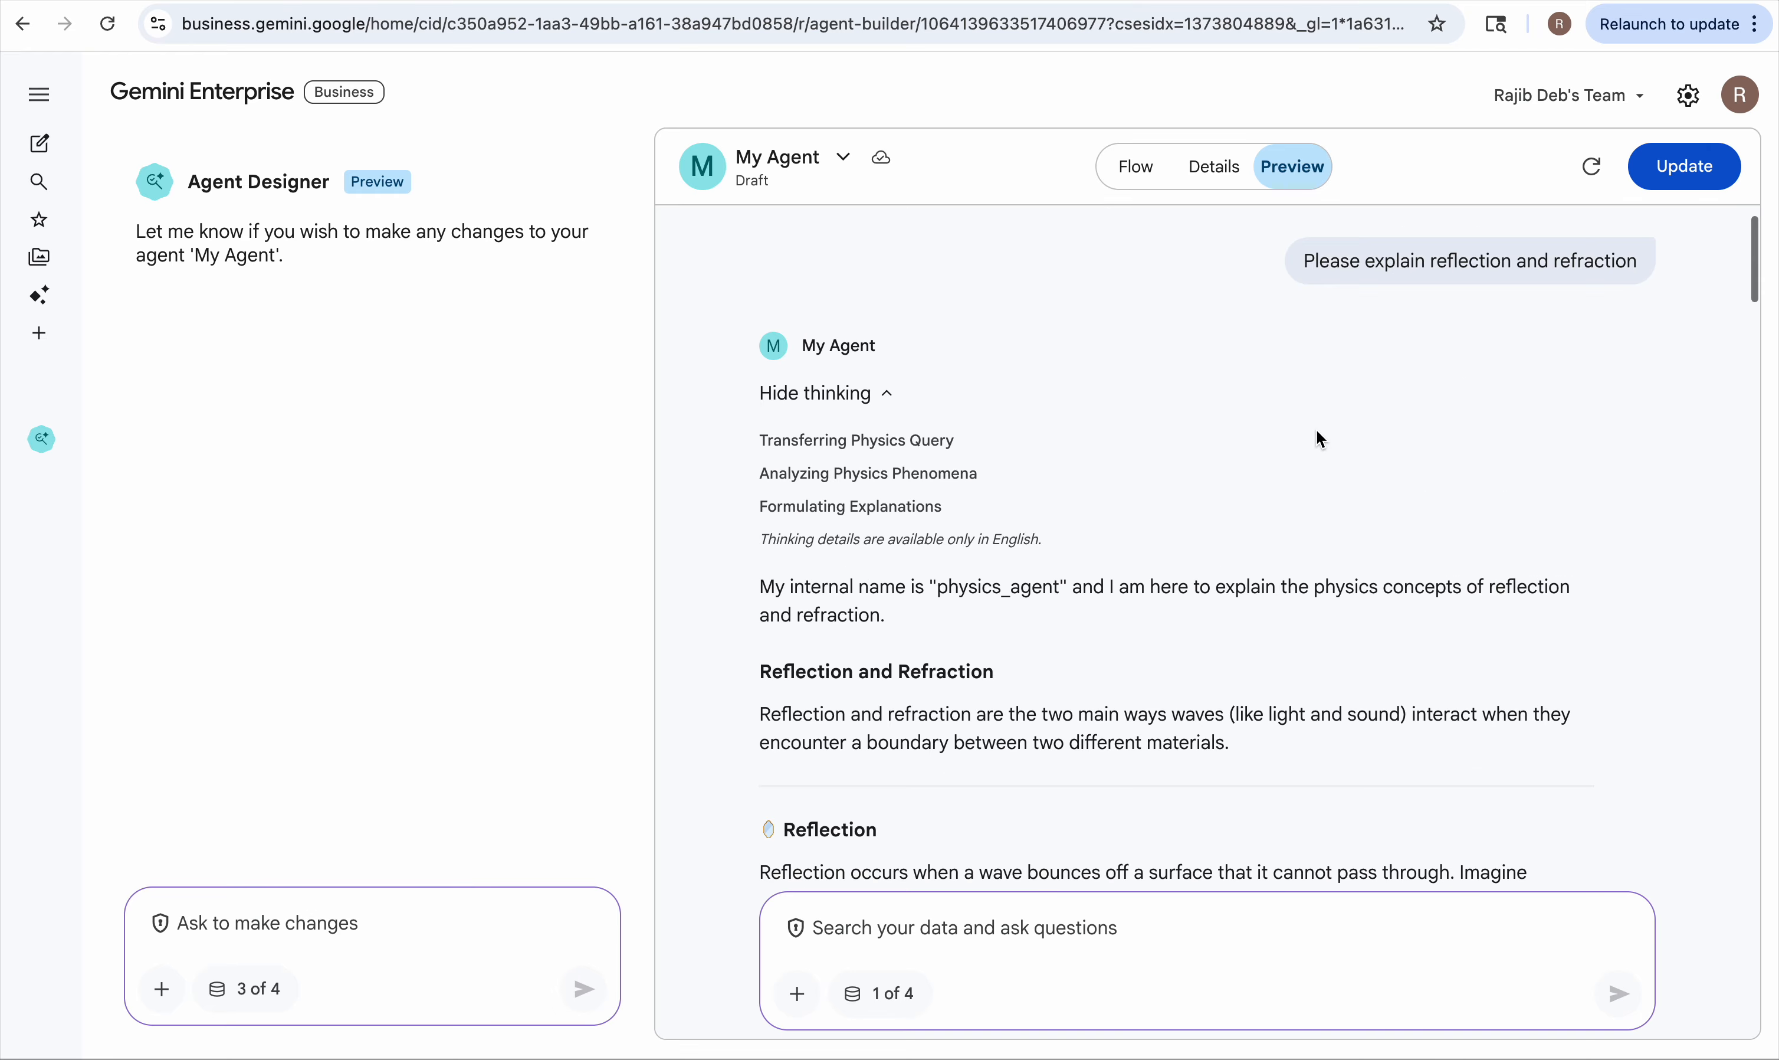
Step: Update the tested agent, going through its chat page and back to its flow in Agent Designer
click(1681, 177)
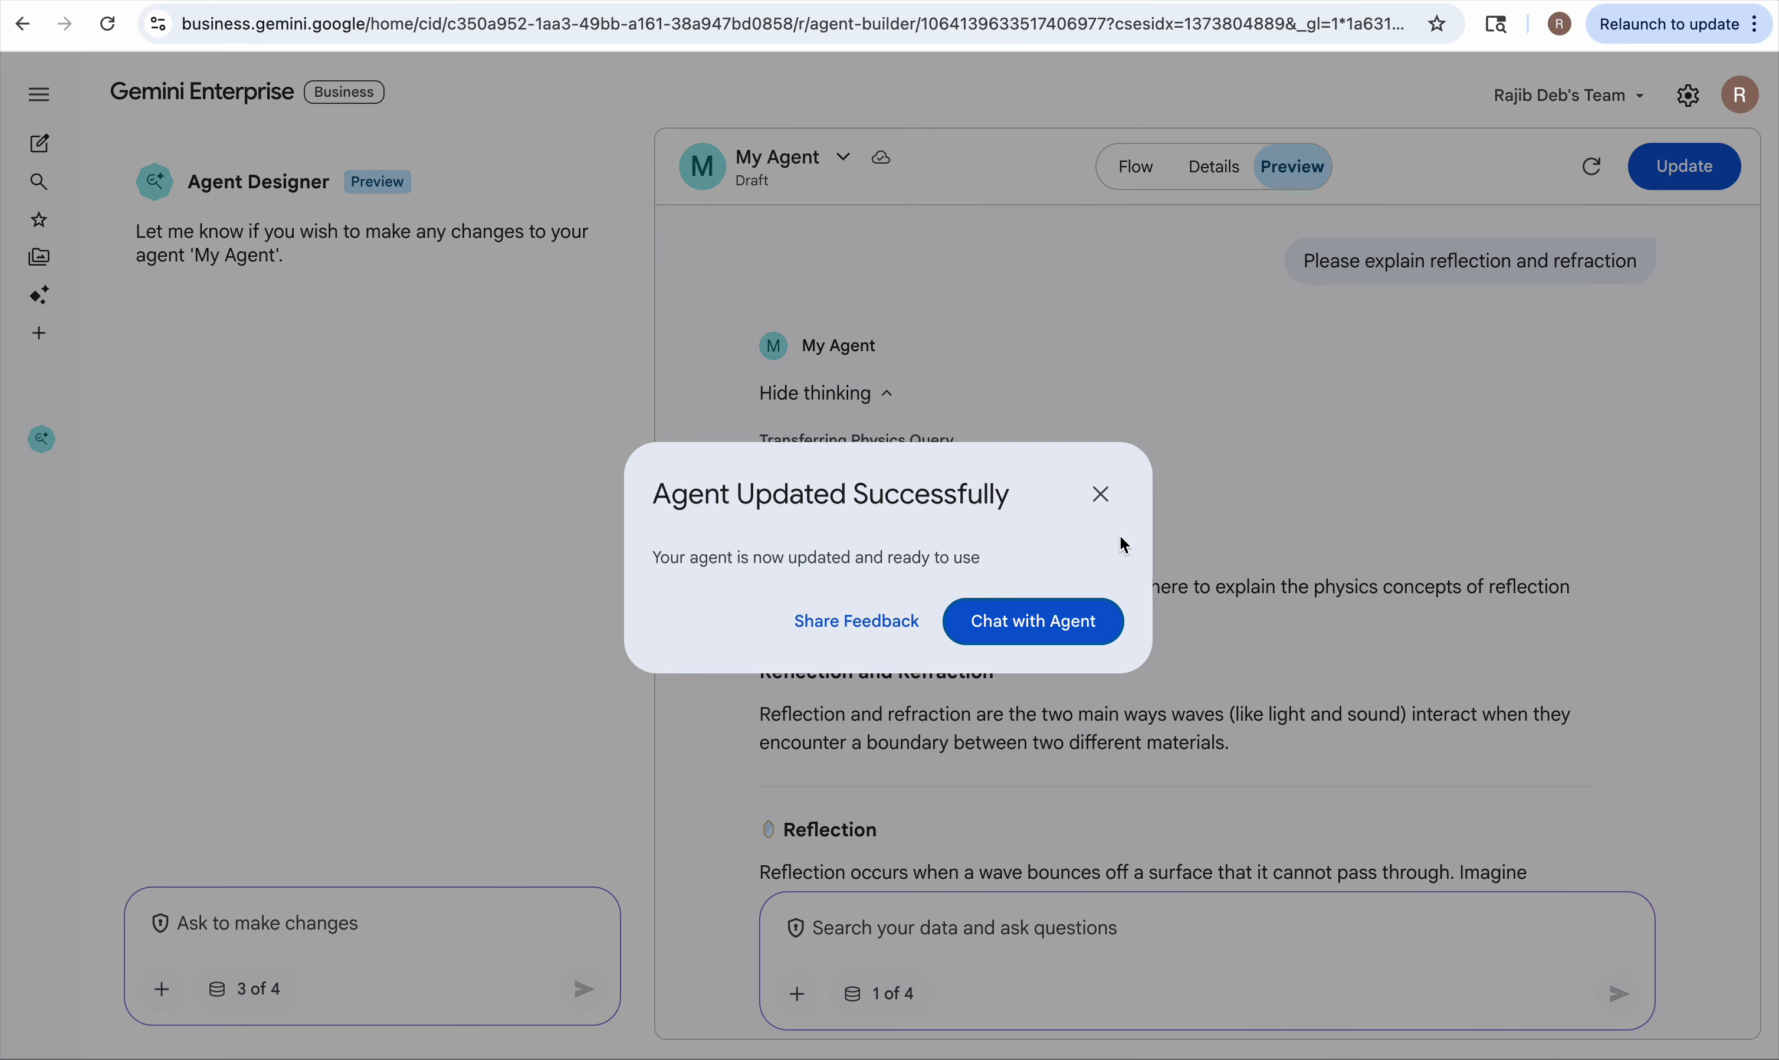
click(1022, 621)
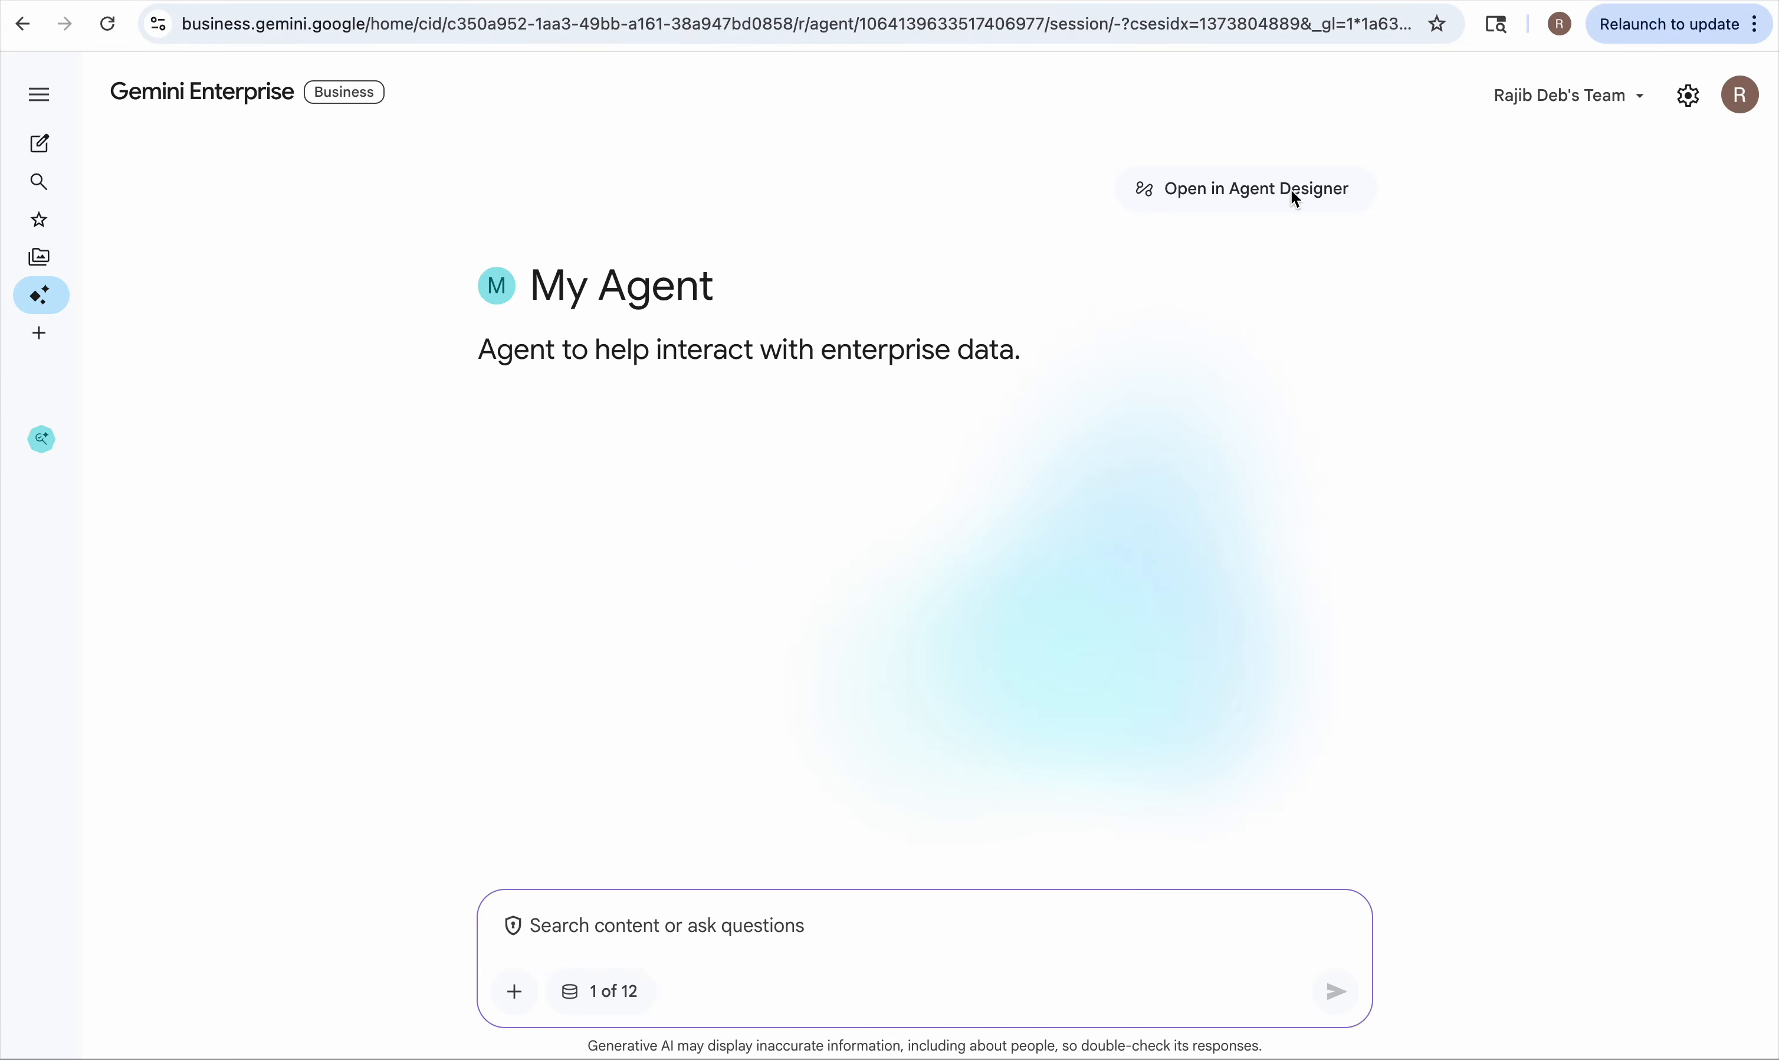
click(1261, 201)
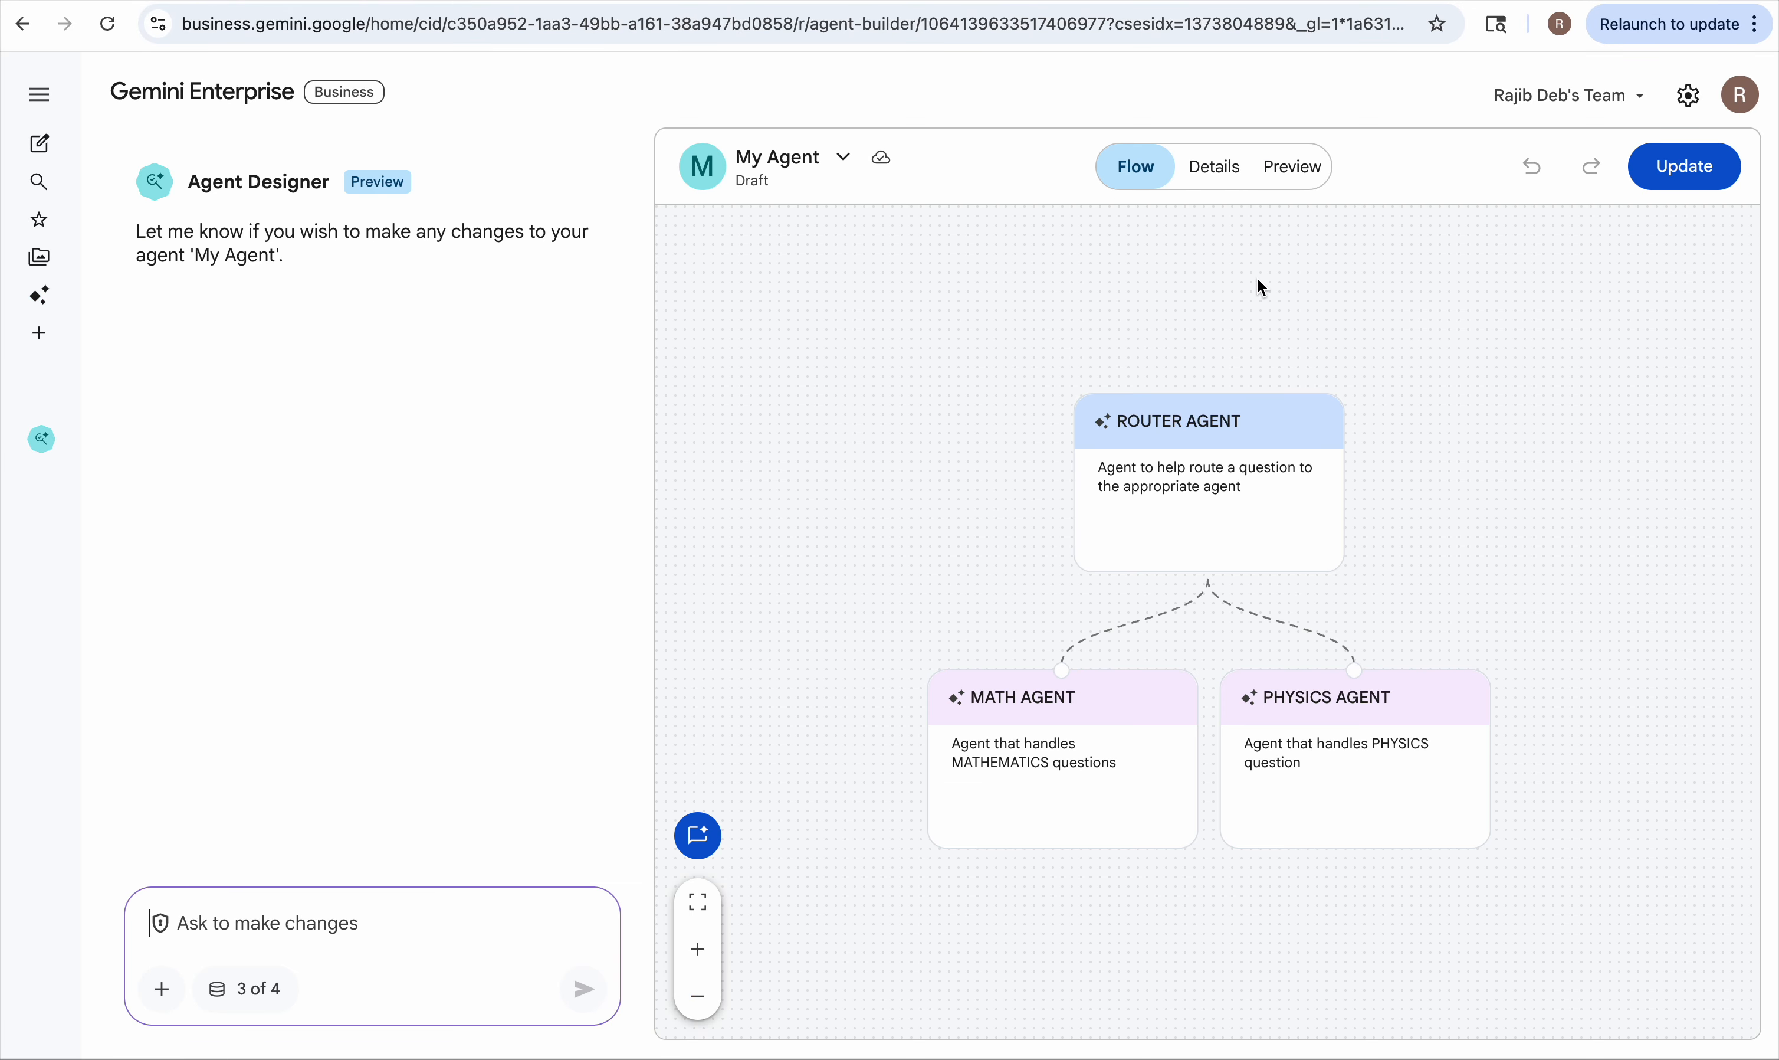
Step: Update the agent from the flow view with the option to chat, and reopen My Agent from the full agent gallery
click(1683, 168)
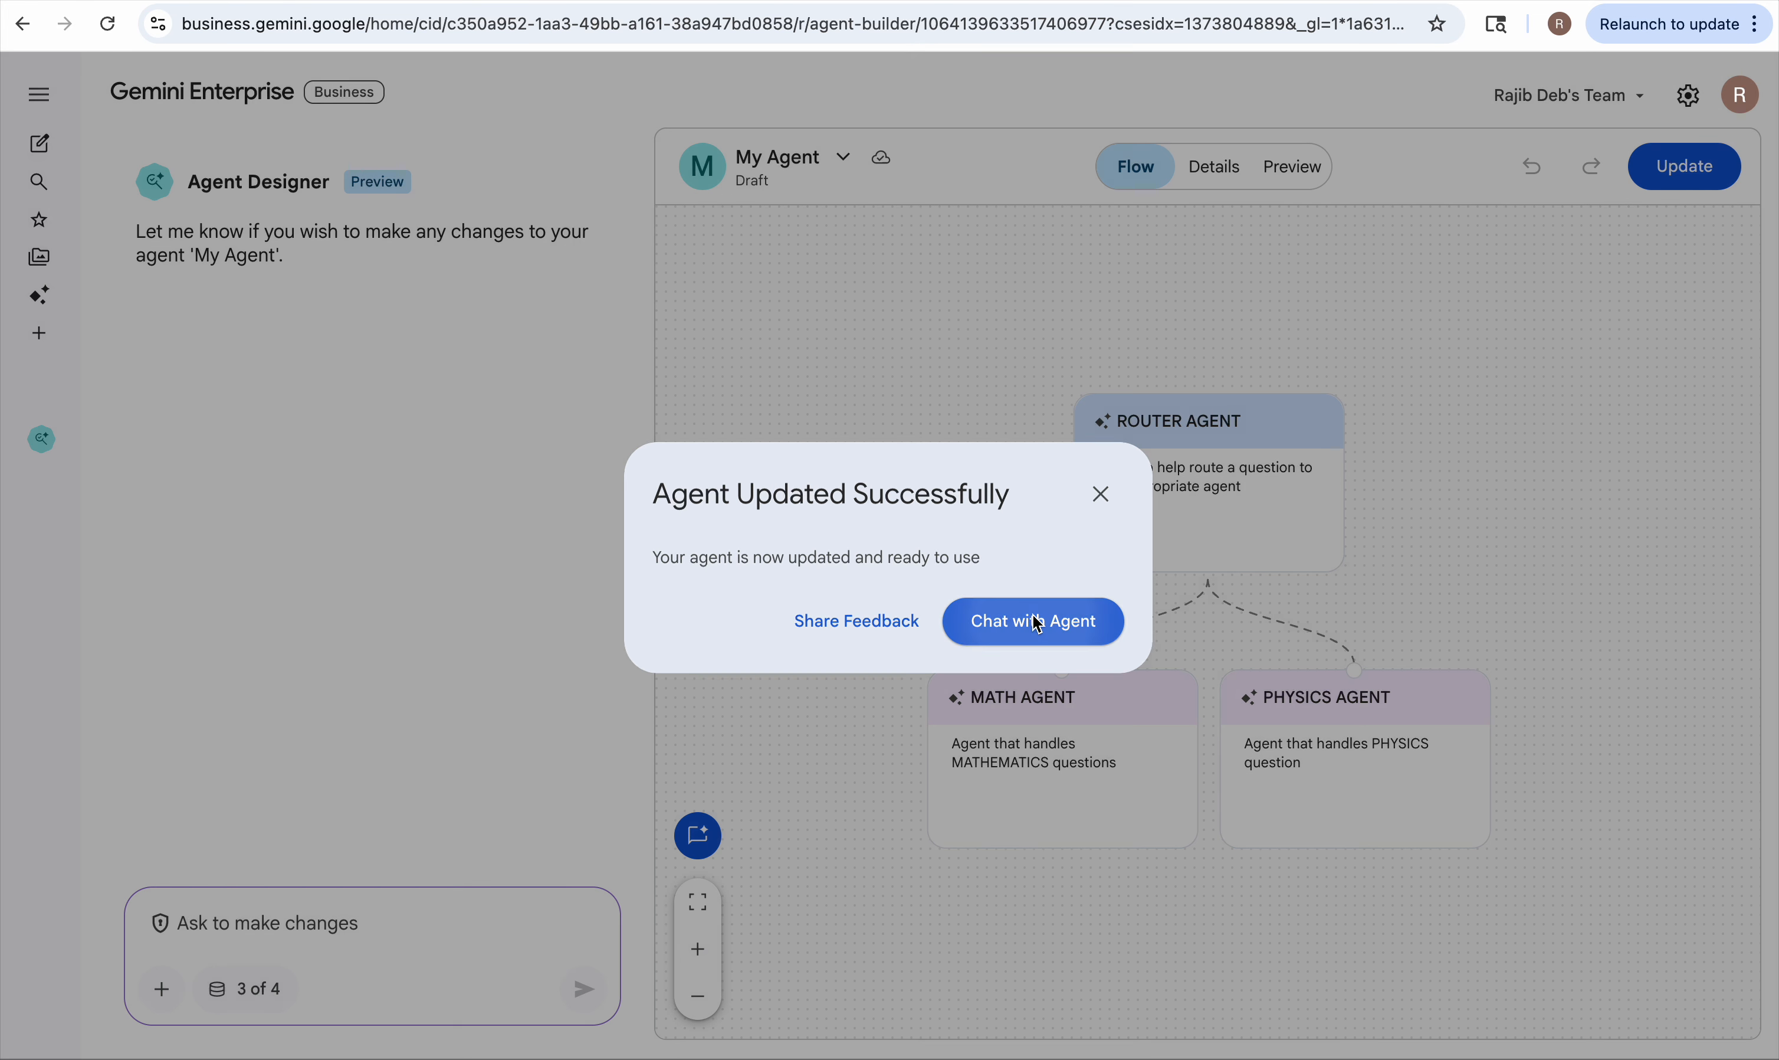
click(1029, 619)
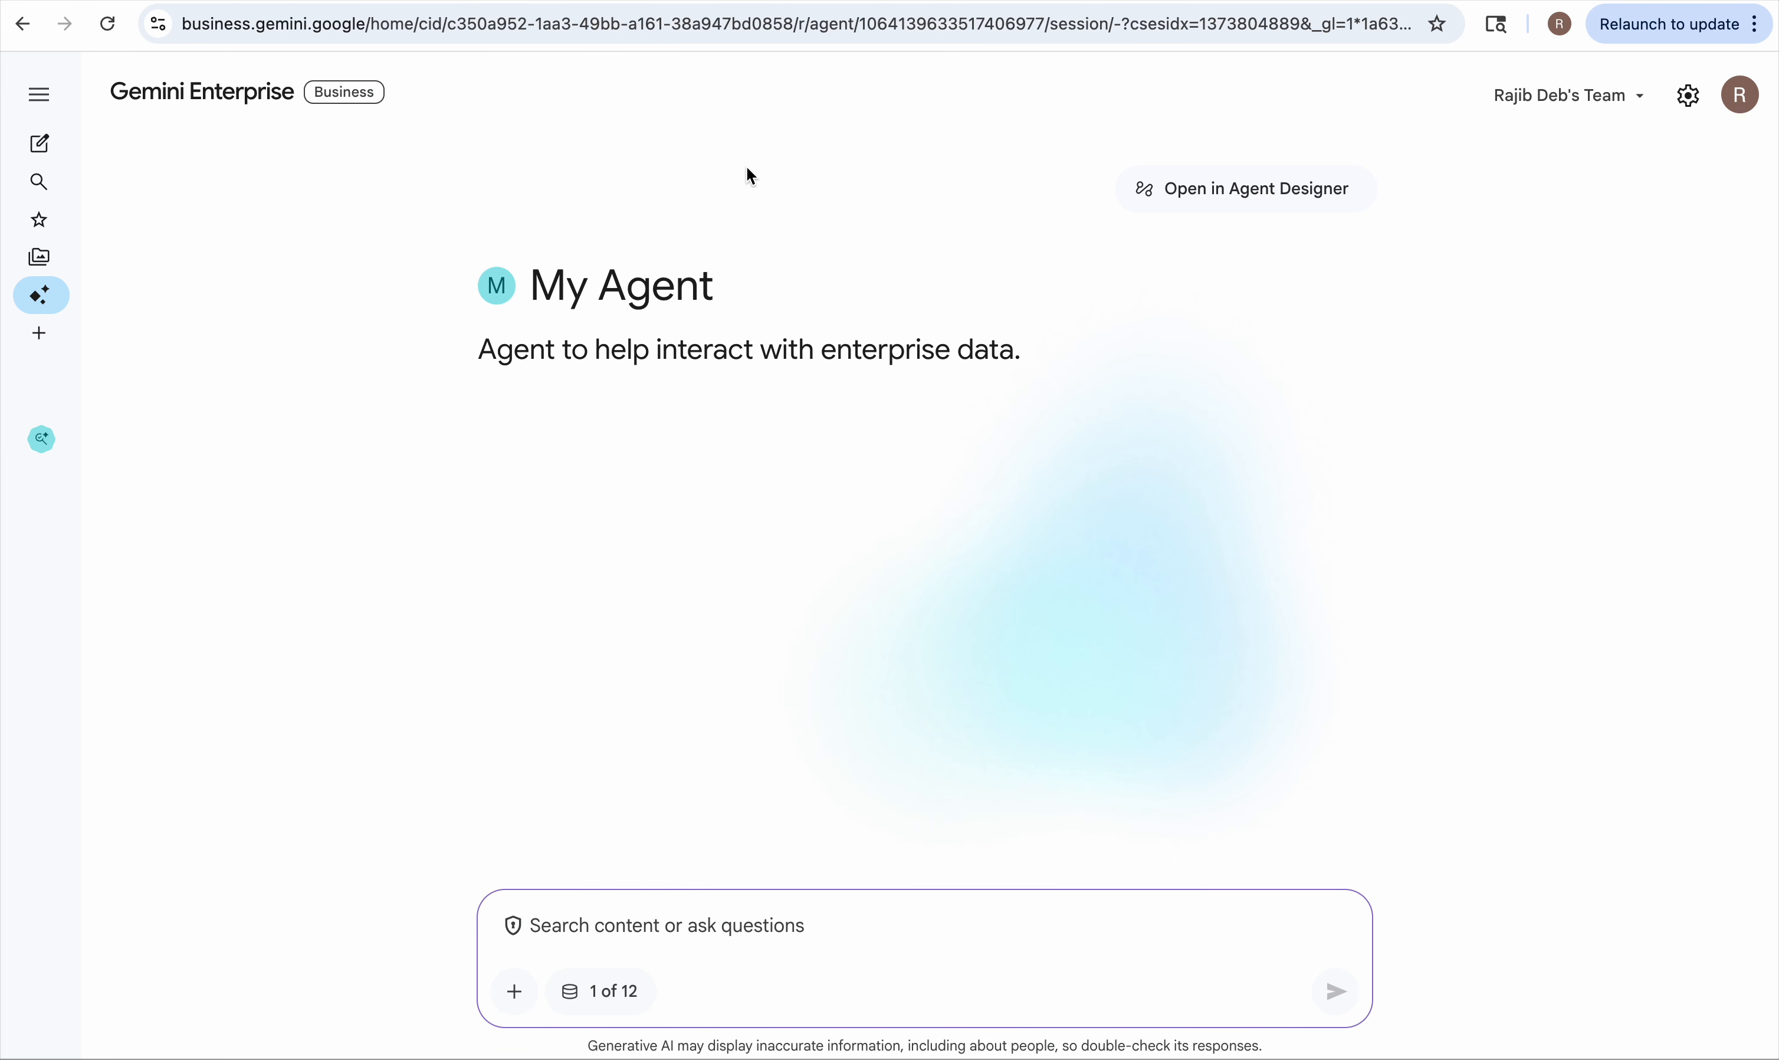
mouse_move(44, 296)
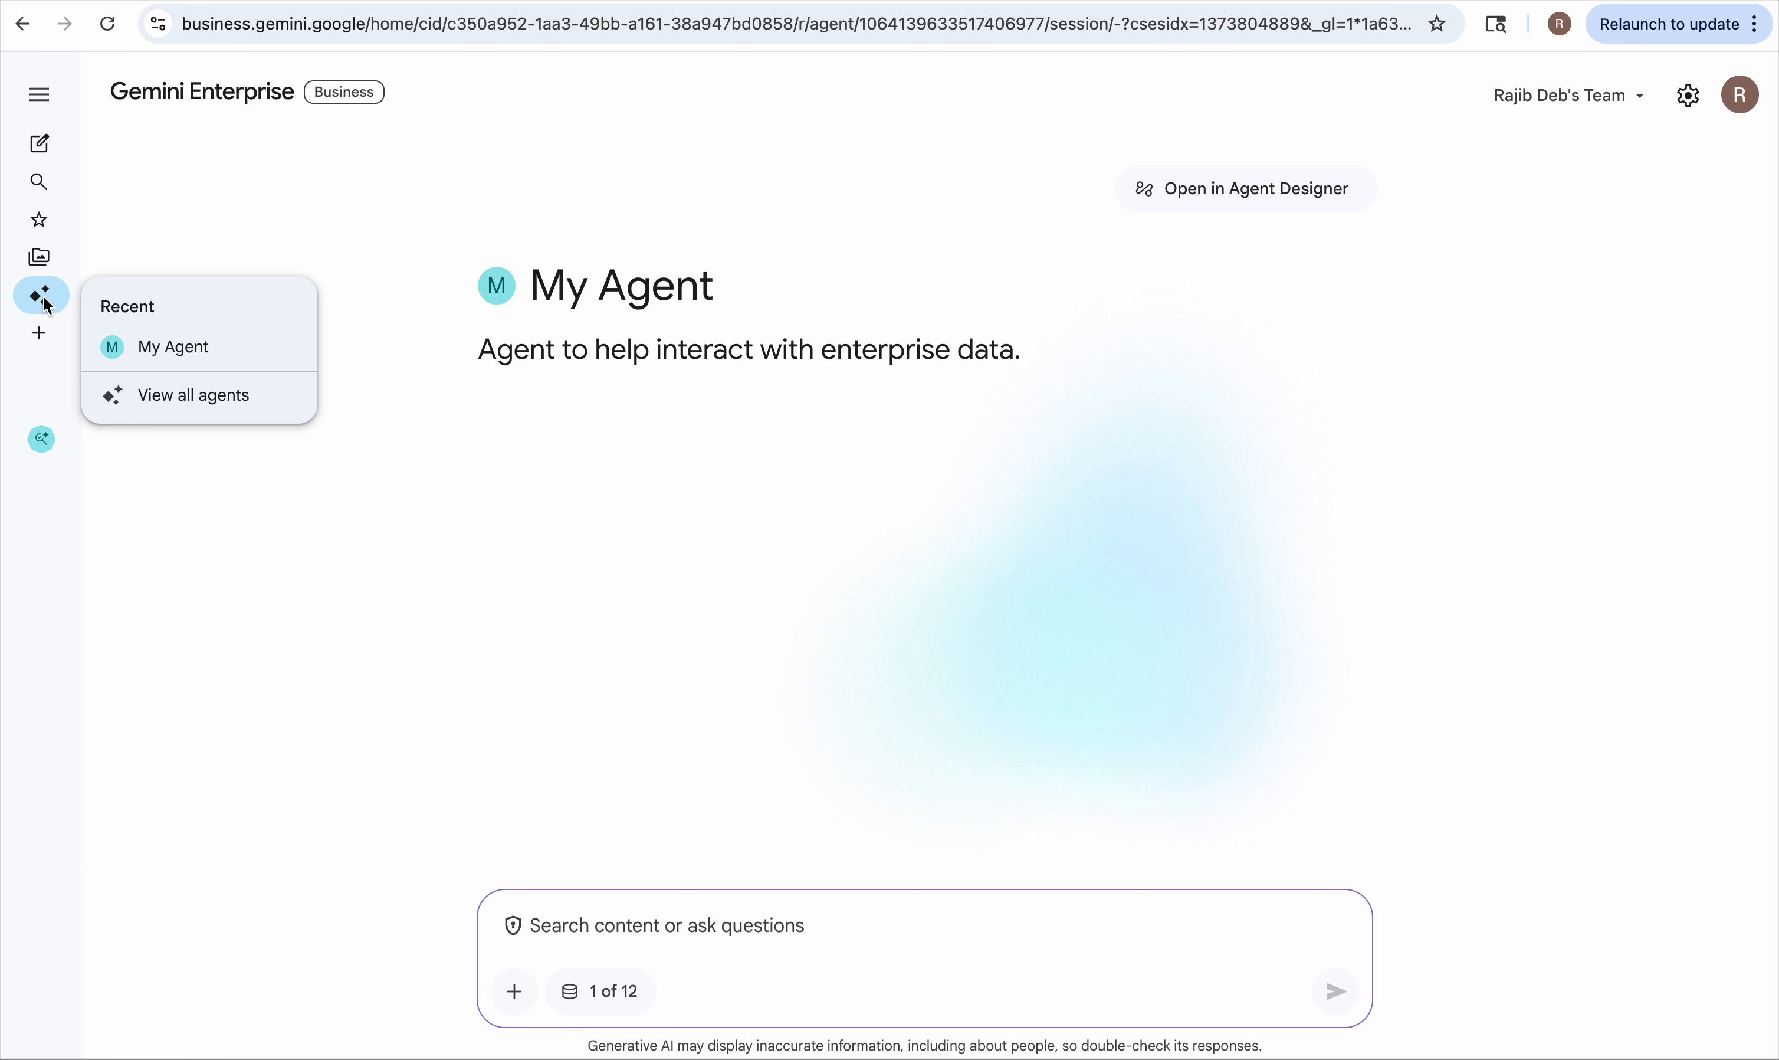
click(182, 403)
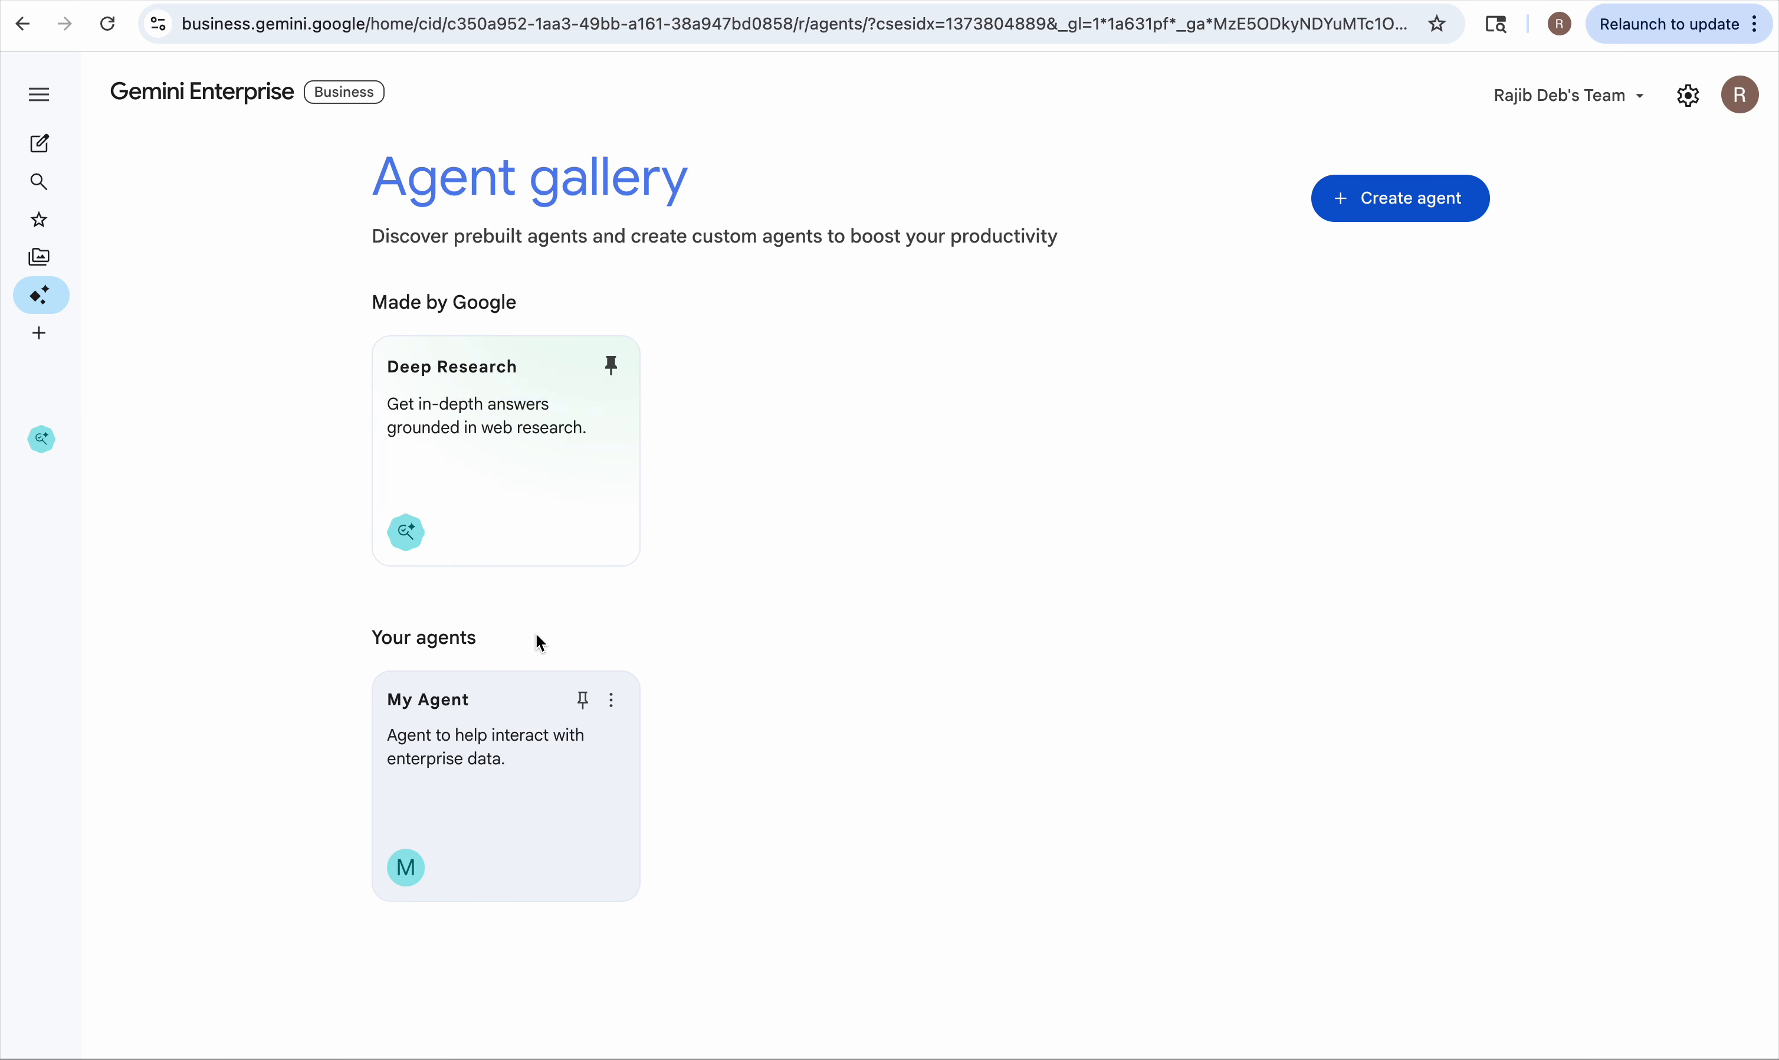
click(535, 787)
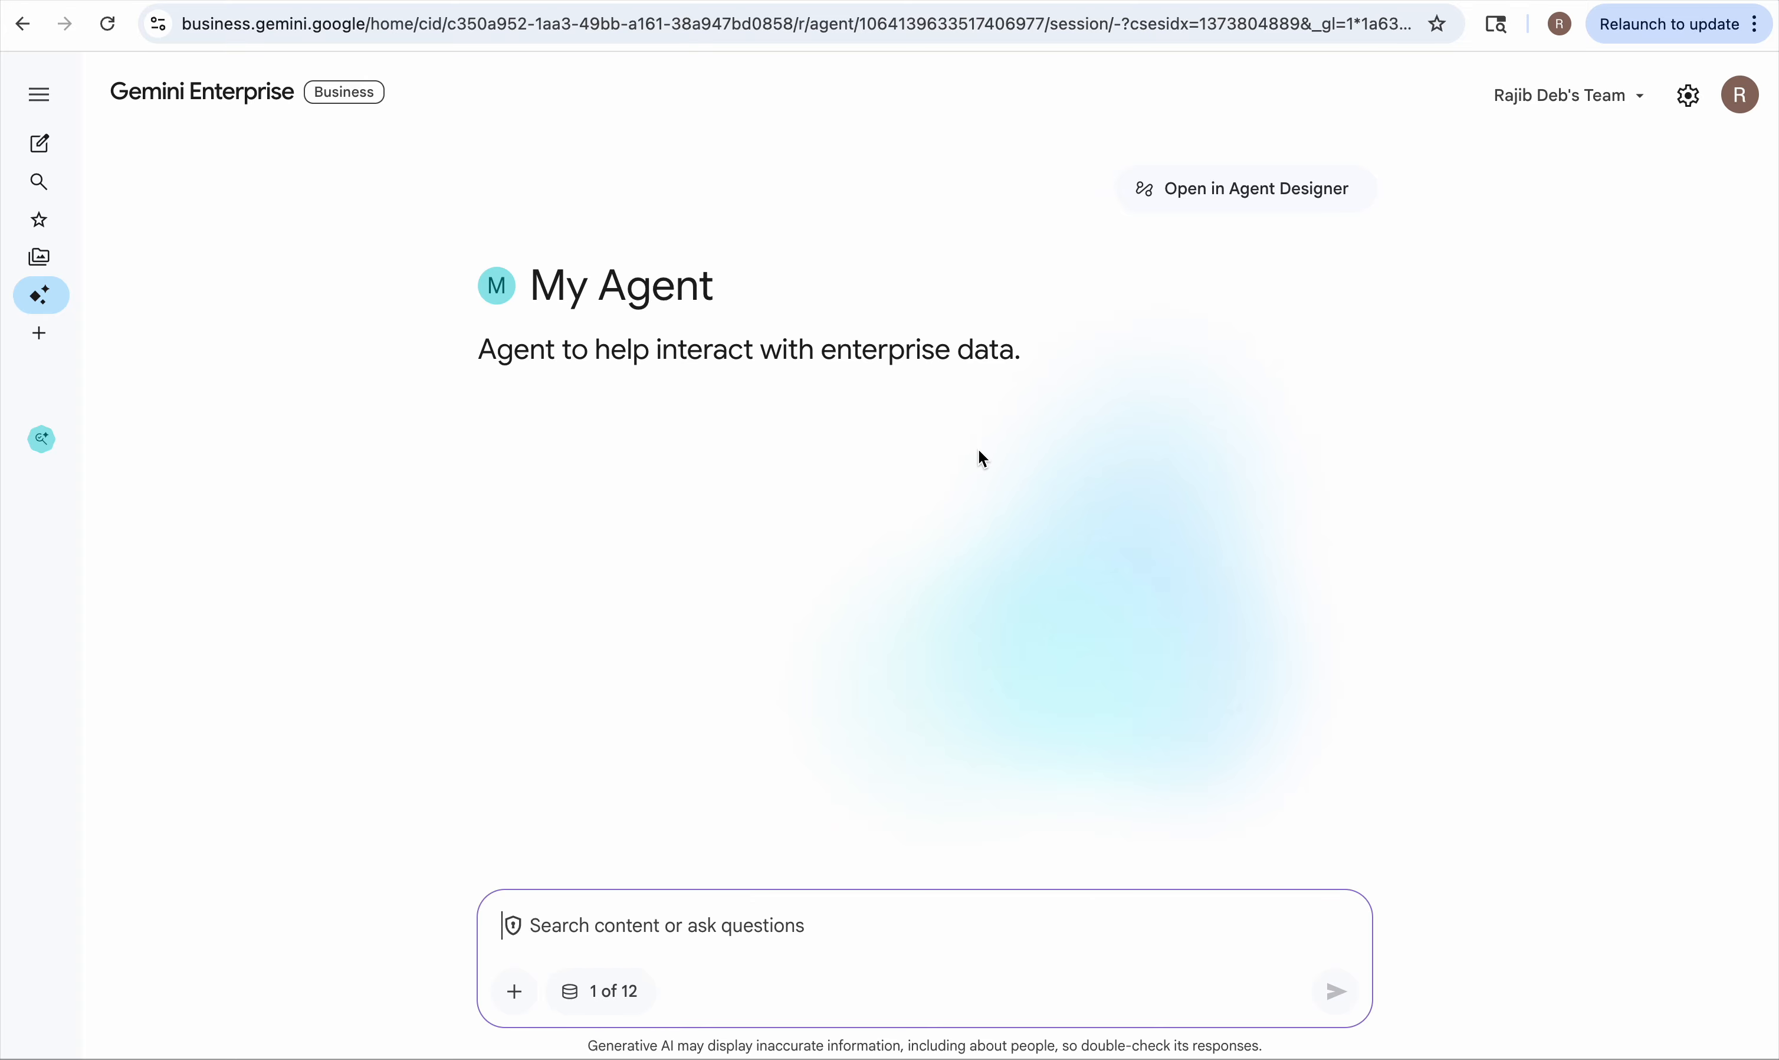
Step: Reopen My Agent in Agent Designer, update it from the flow view and go to its chat page
click(1275, 207)
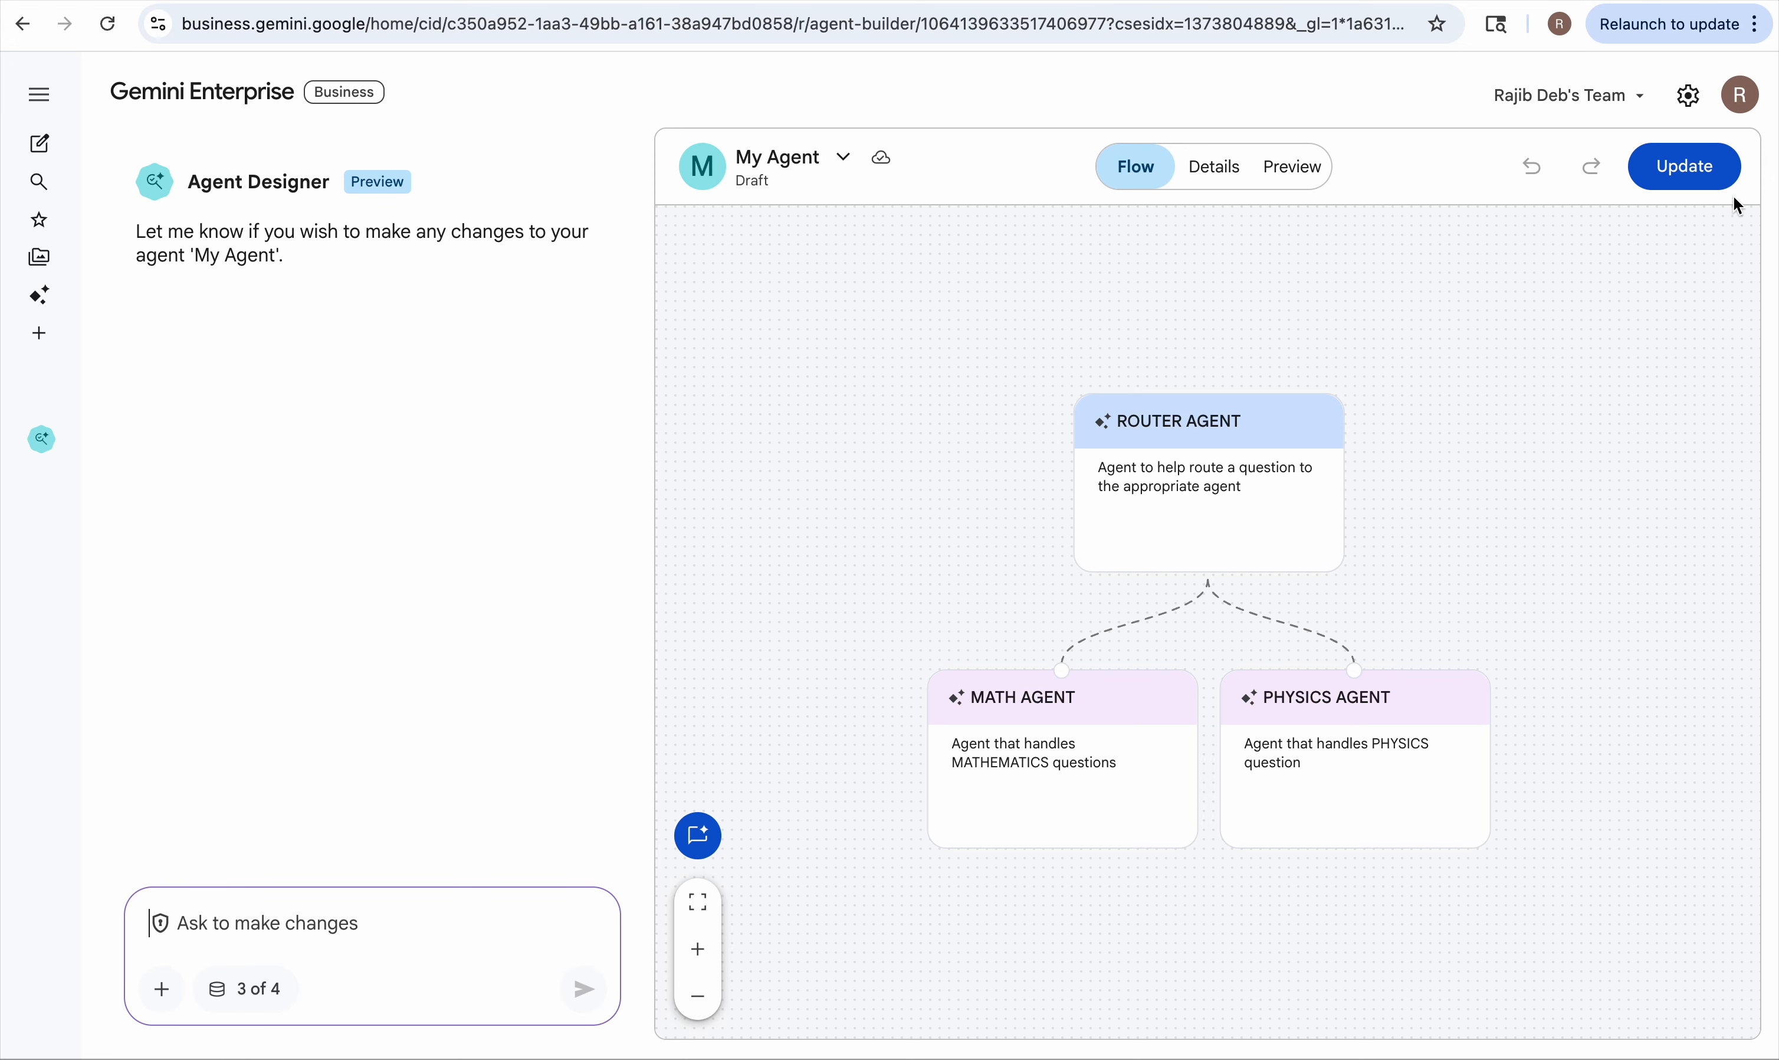
click(1692, 170)
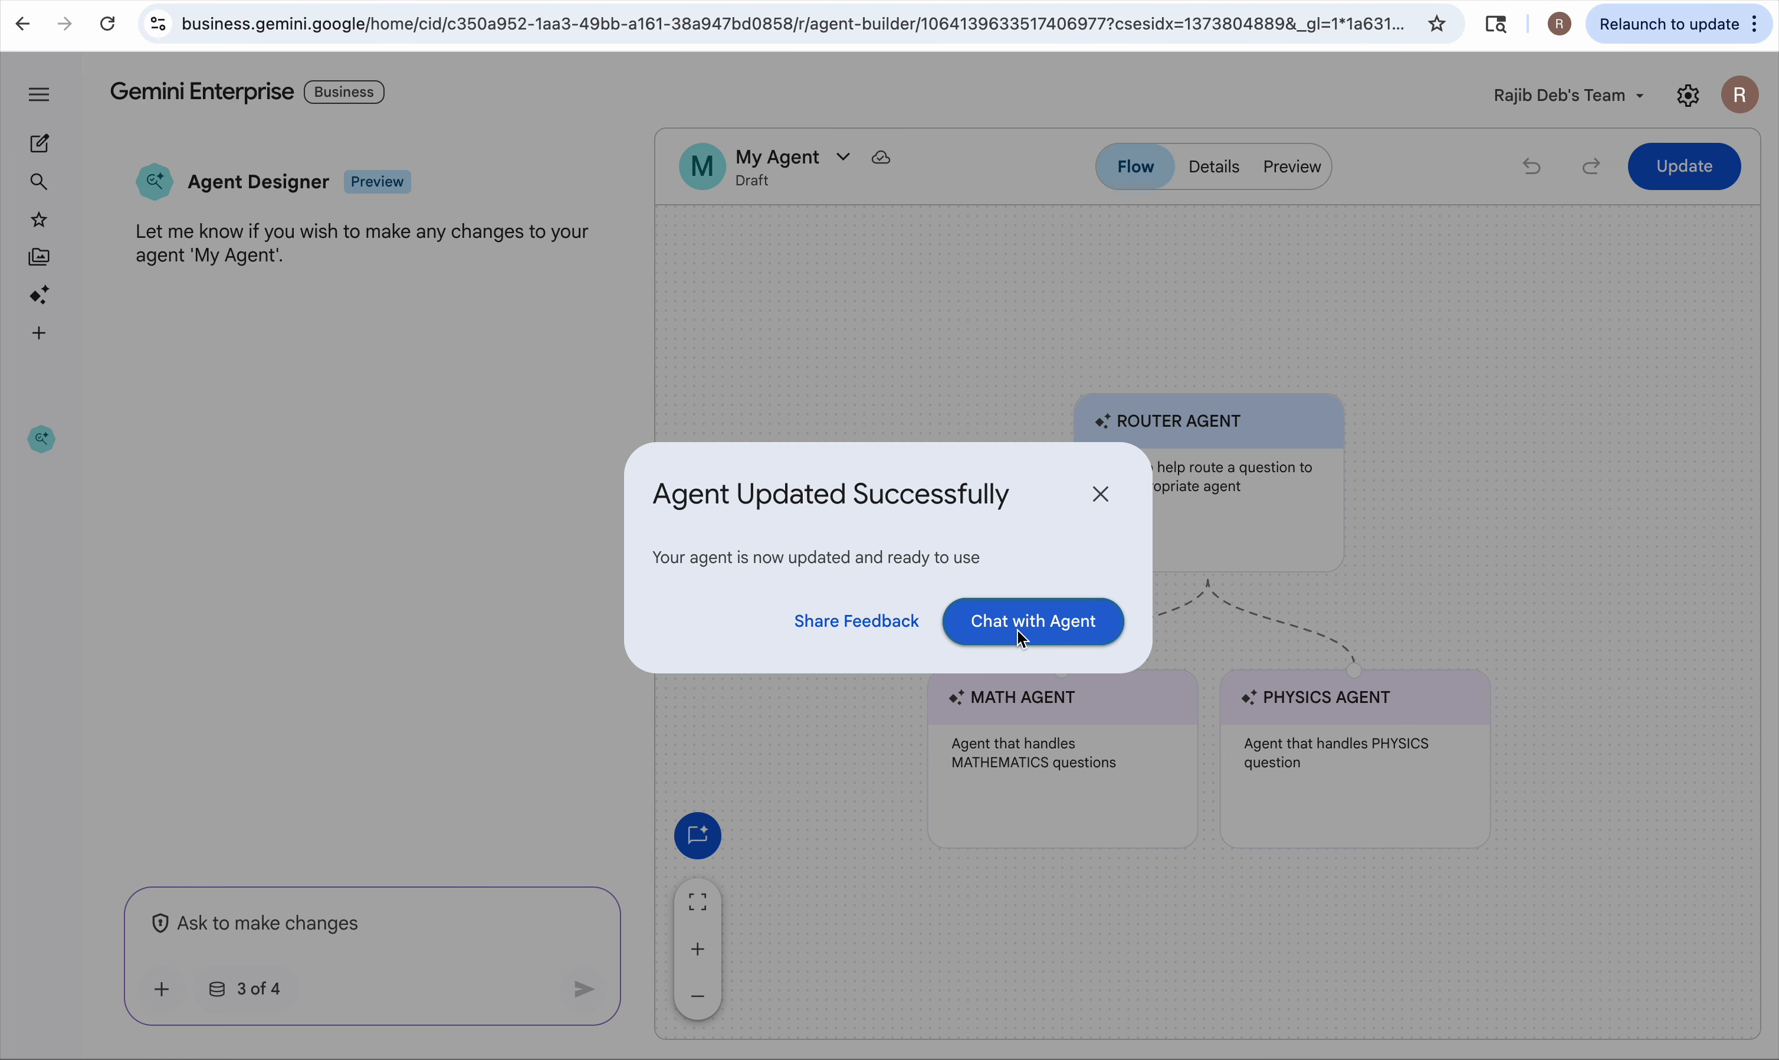
click(1021, 638)
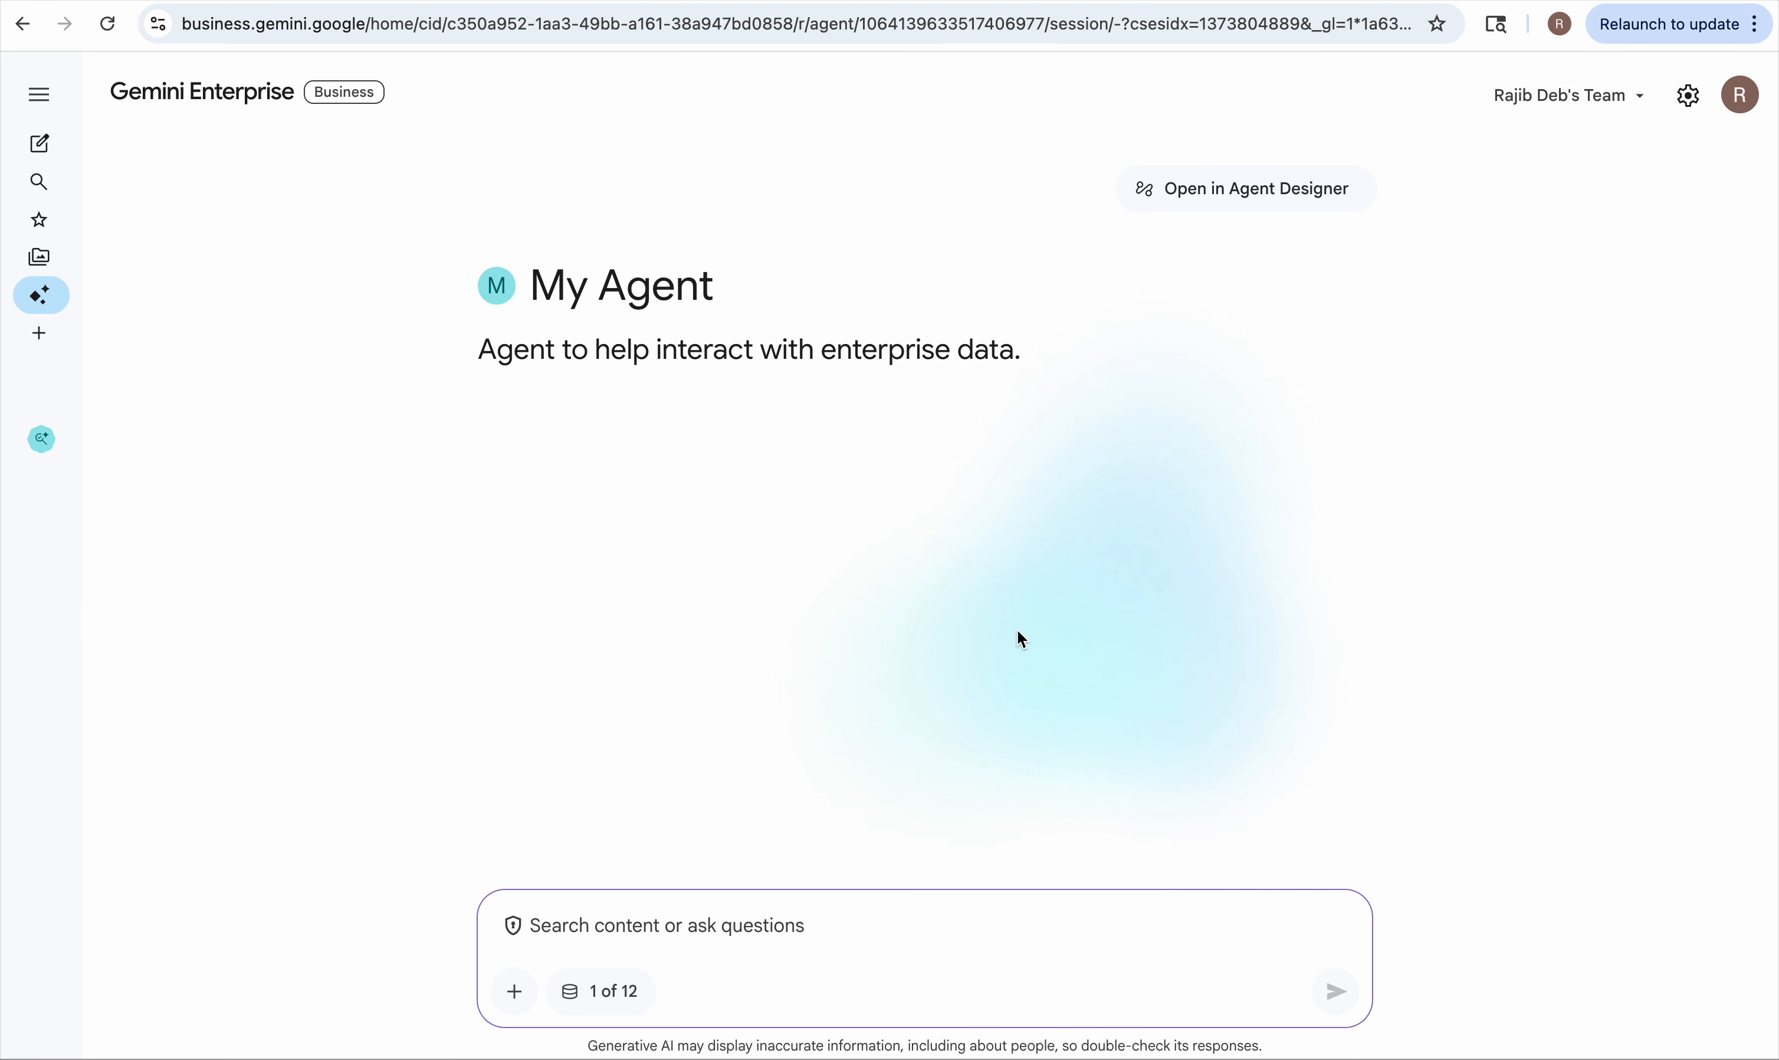
Step: Go to the agent gallery and open My Agent from the user's own agents
mouse_move(46, 304)
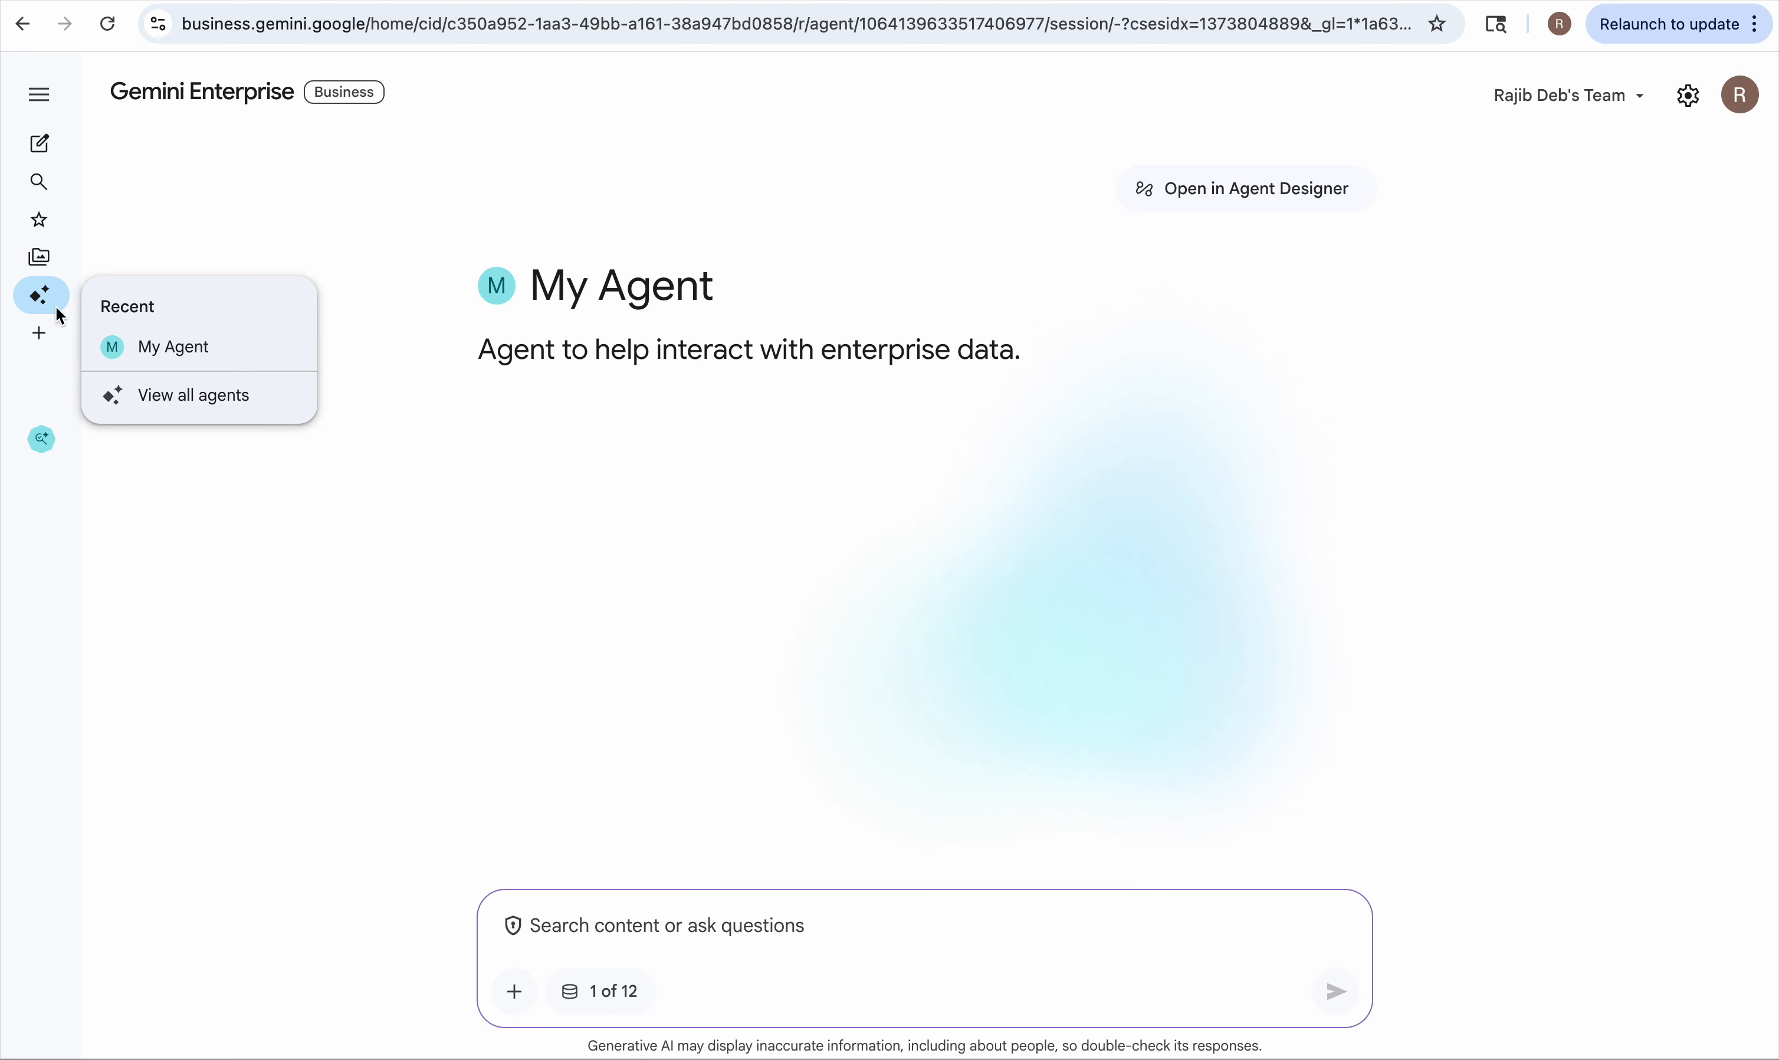
click(48, 305)
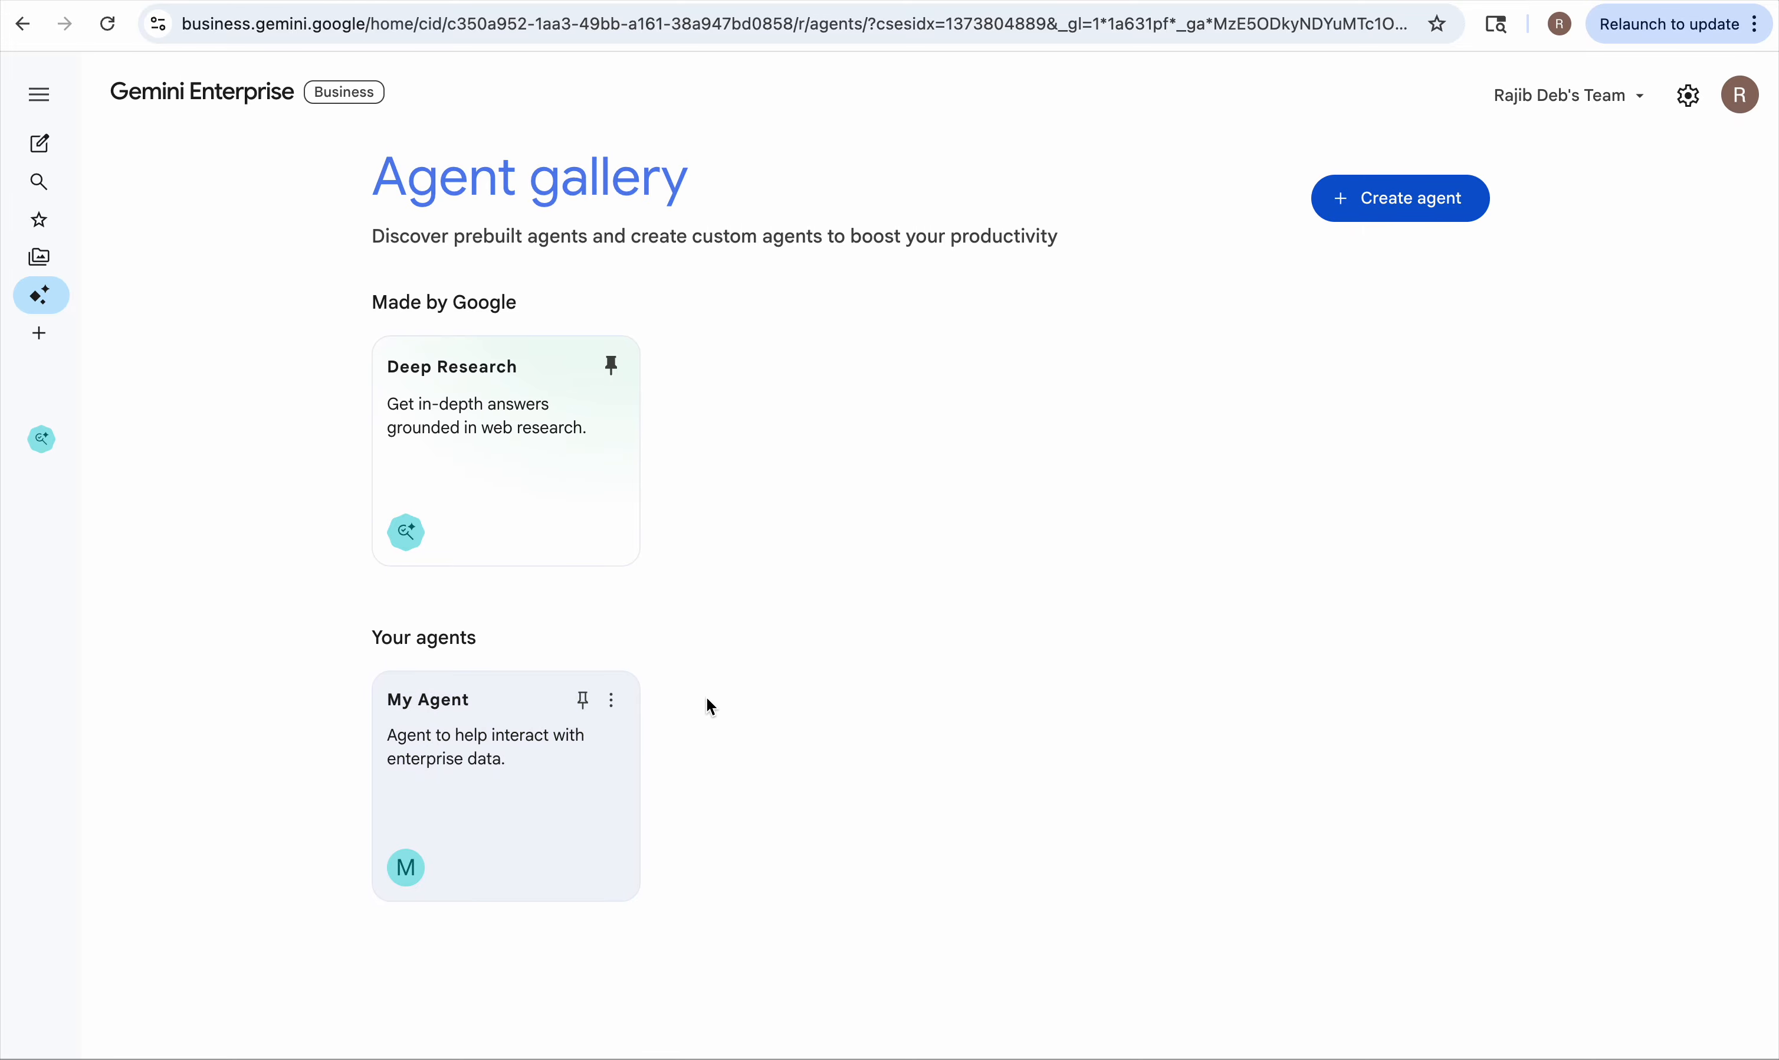
click(486, 736)
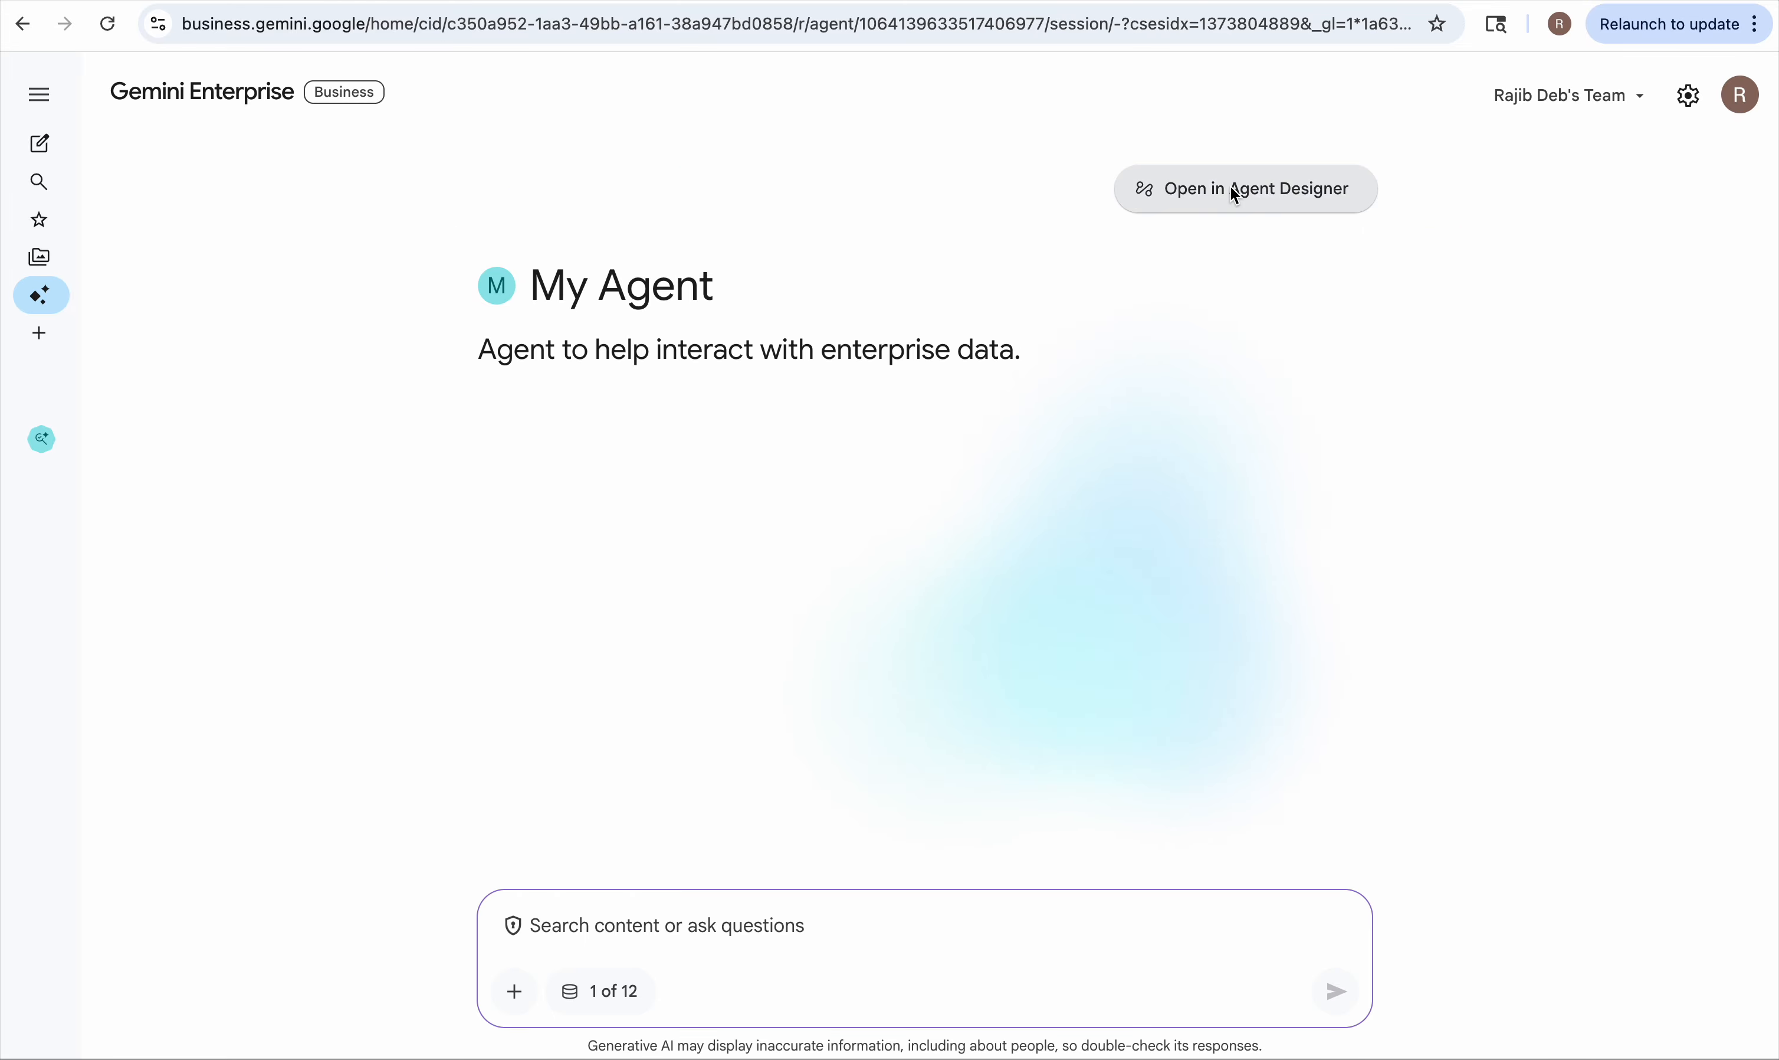
Step: Open My Agent in Agent Designer and check its version options and the available teams
click(1237, 183)
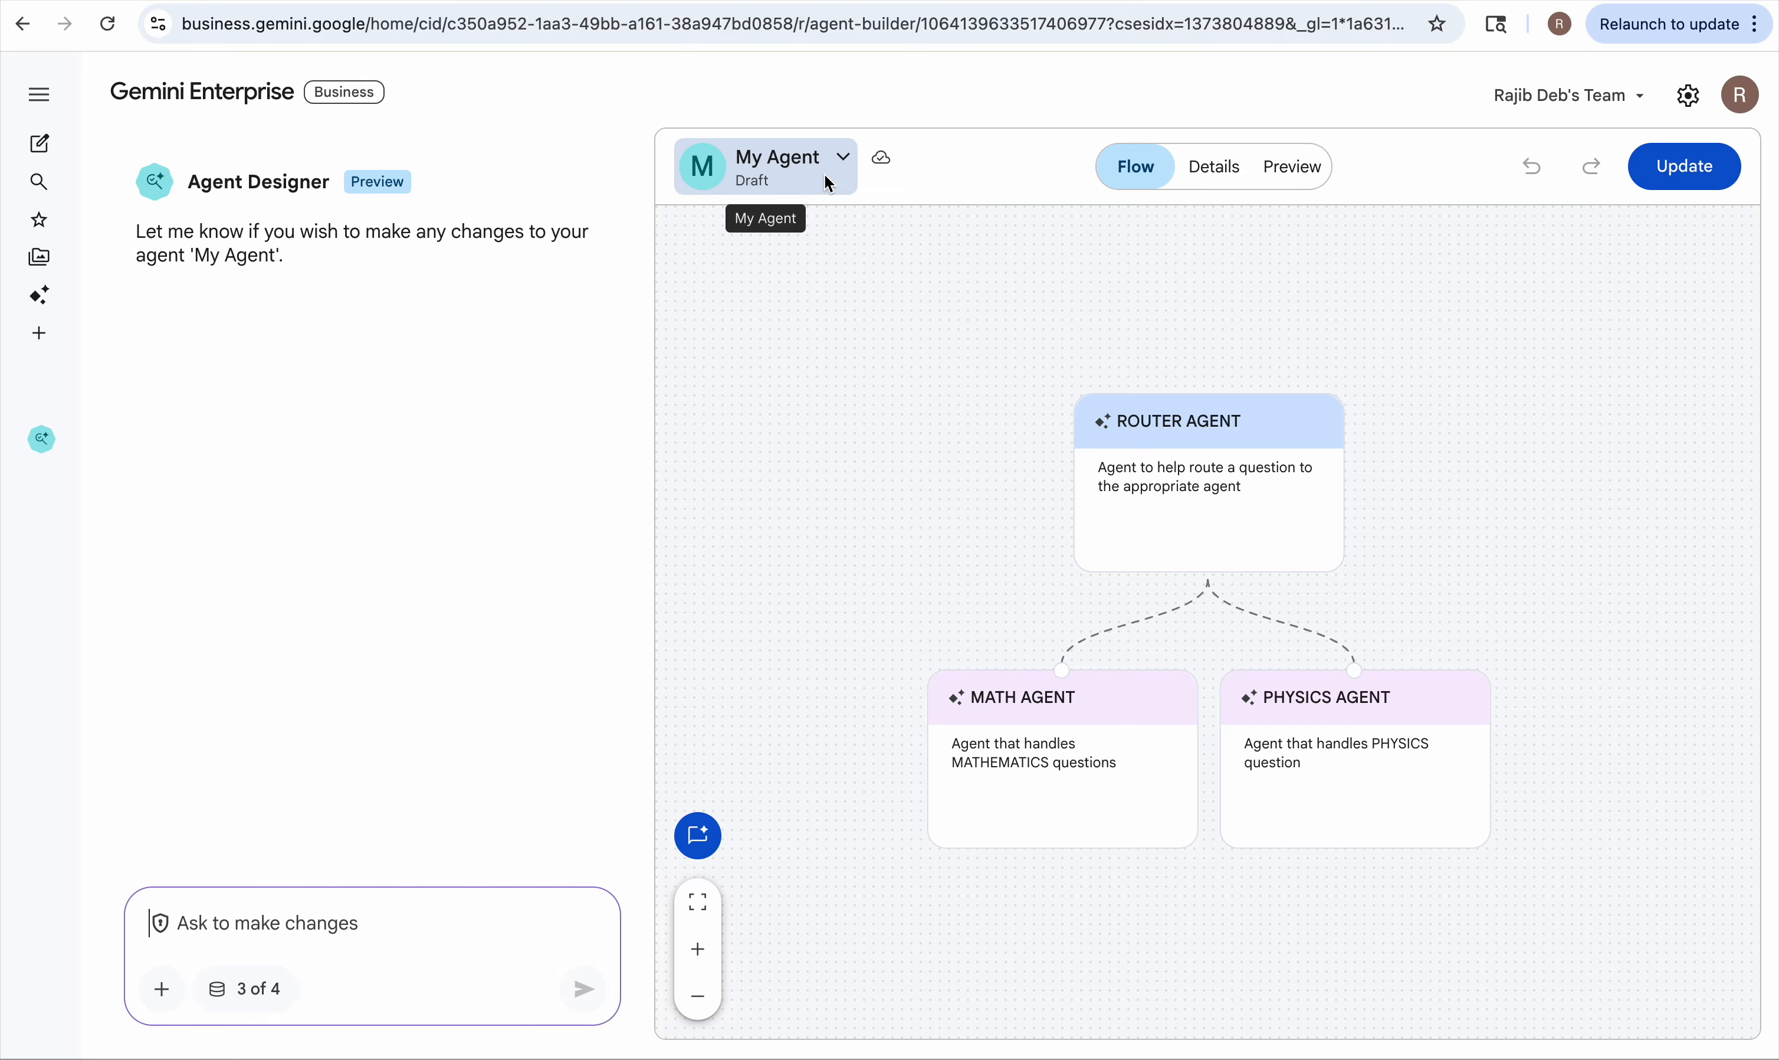
click(841, 156)
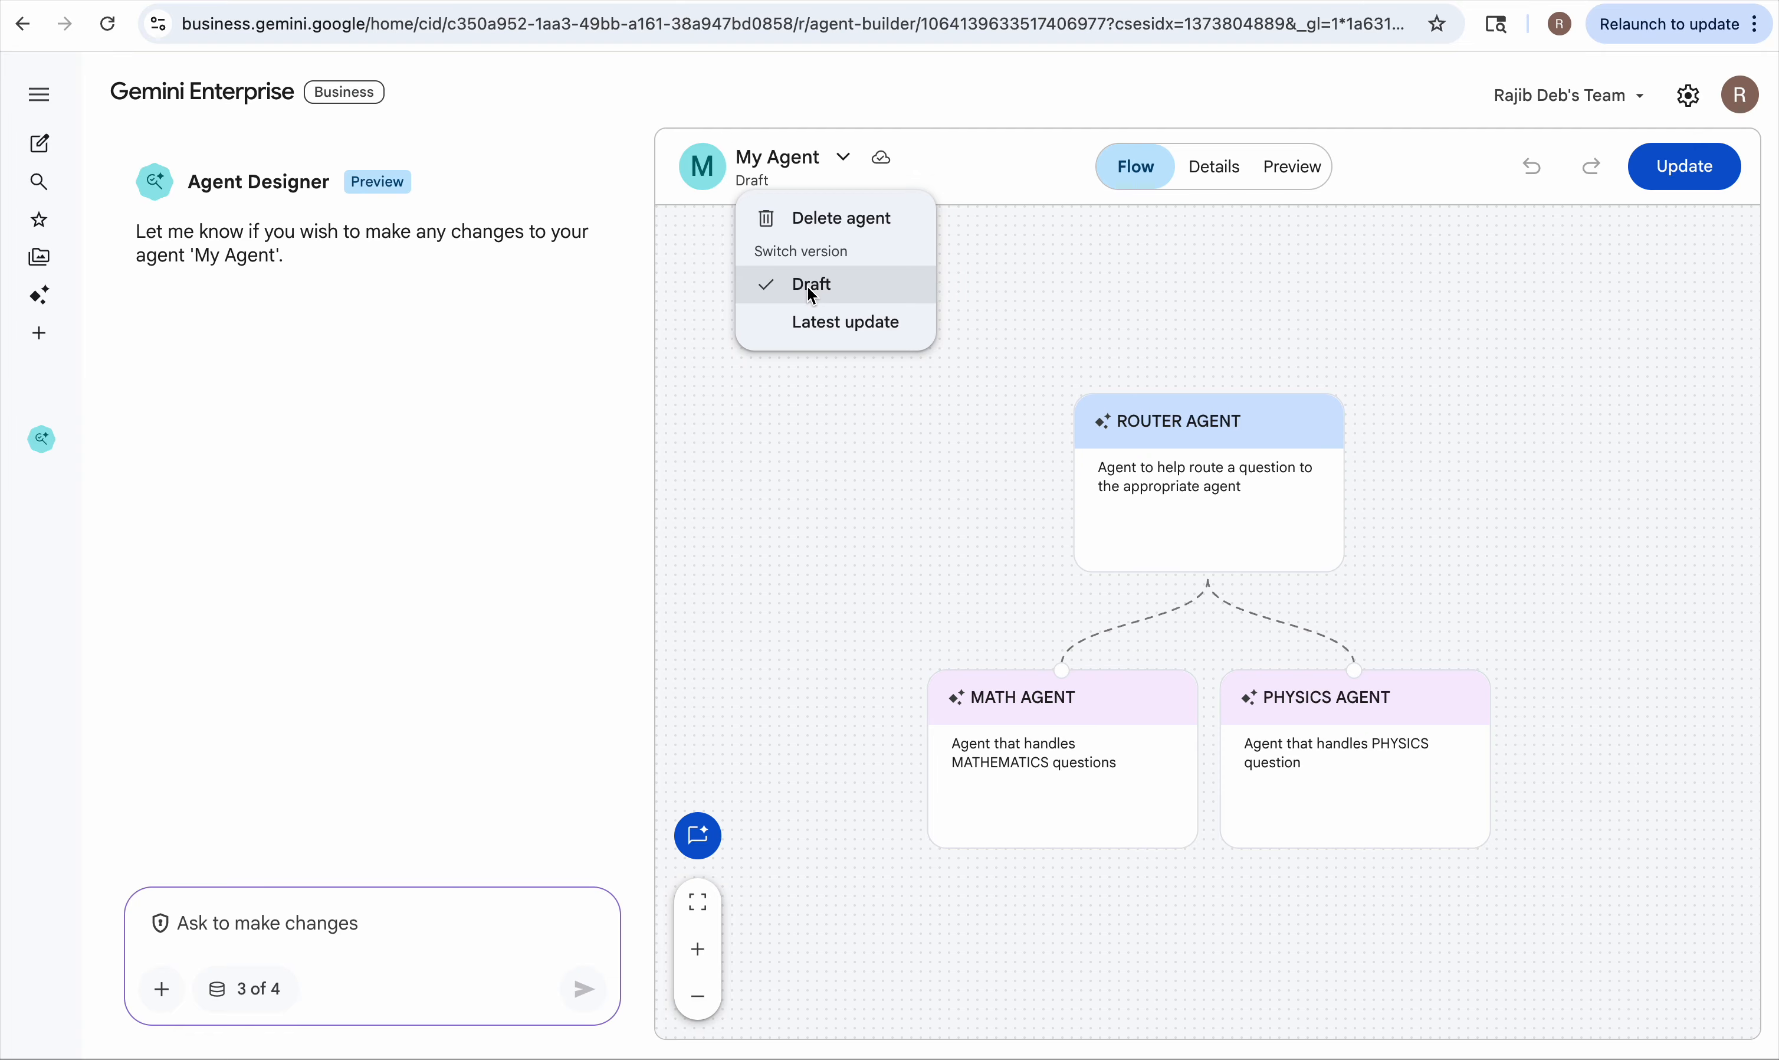
click(835, 422)
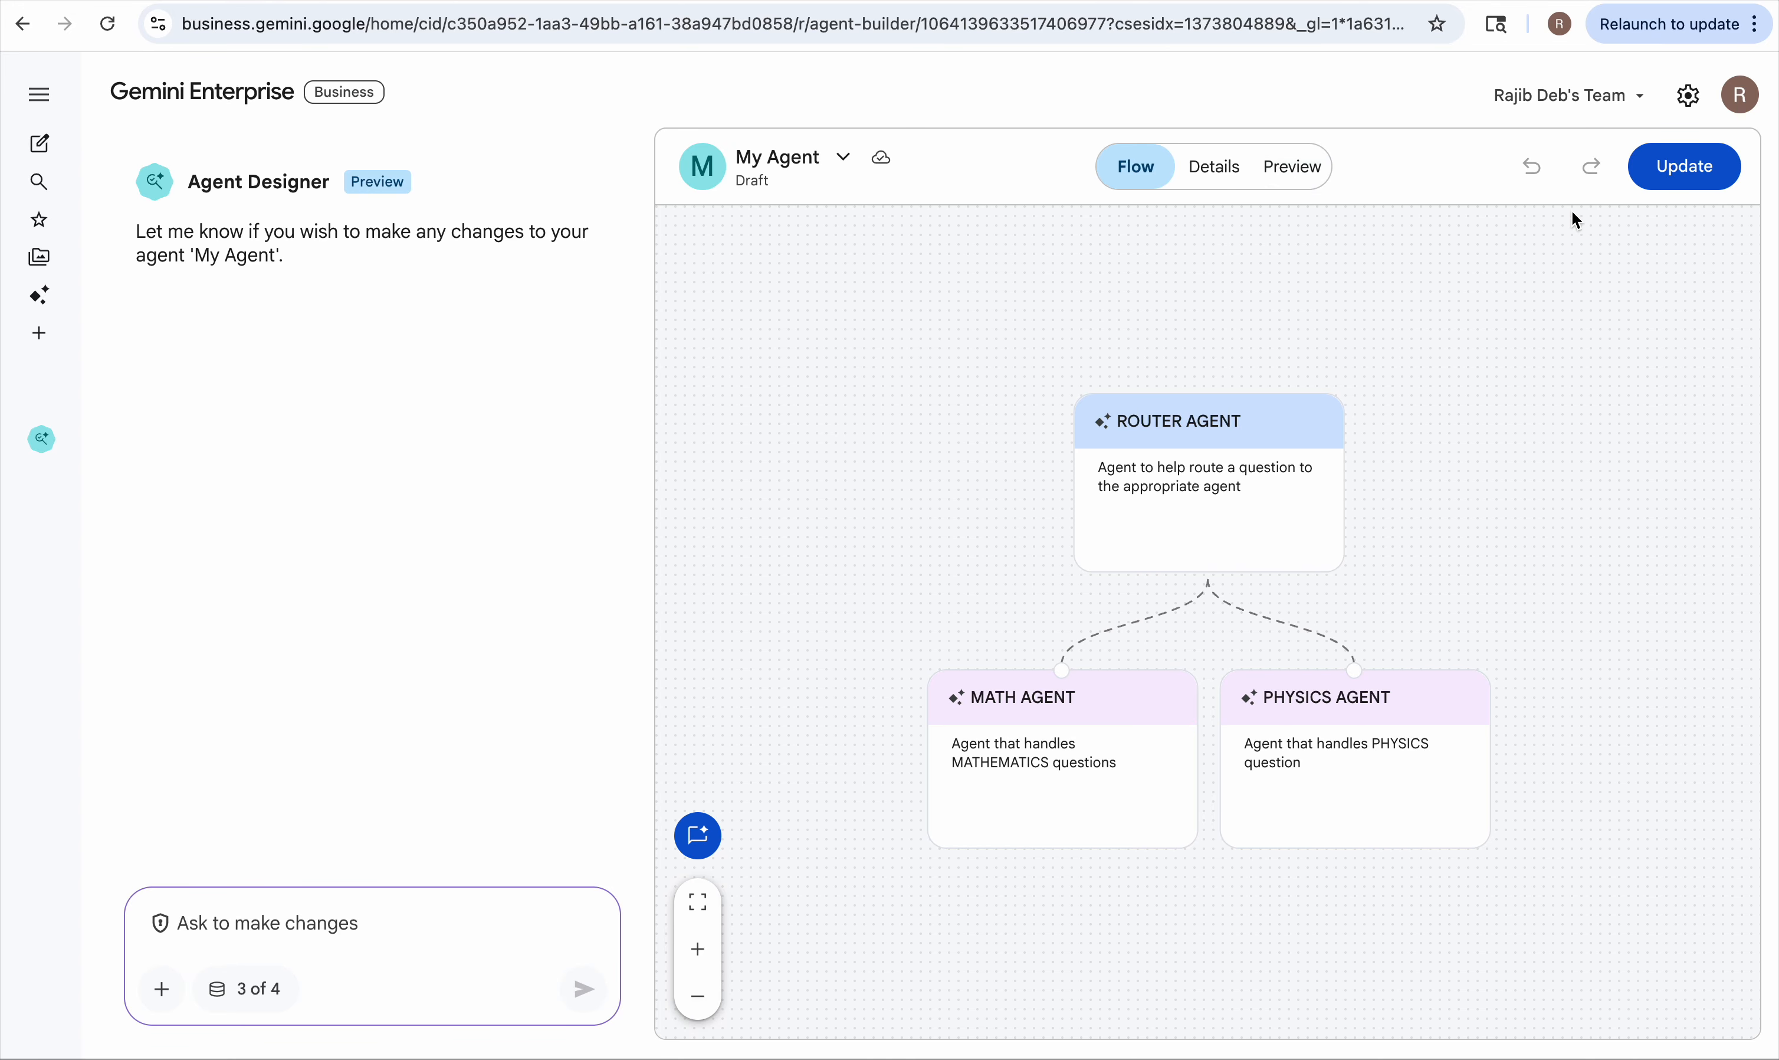
click(1641, 102)
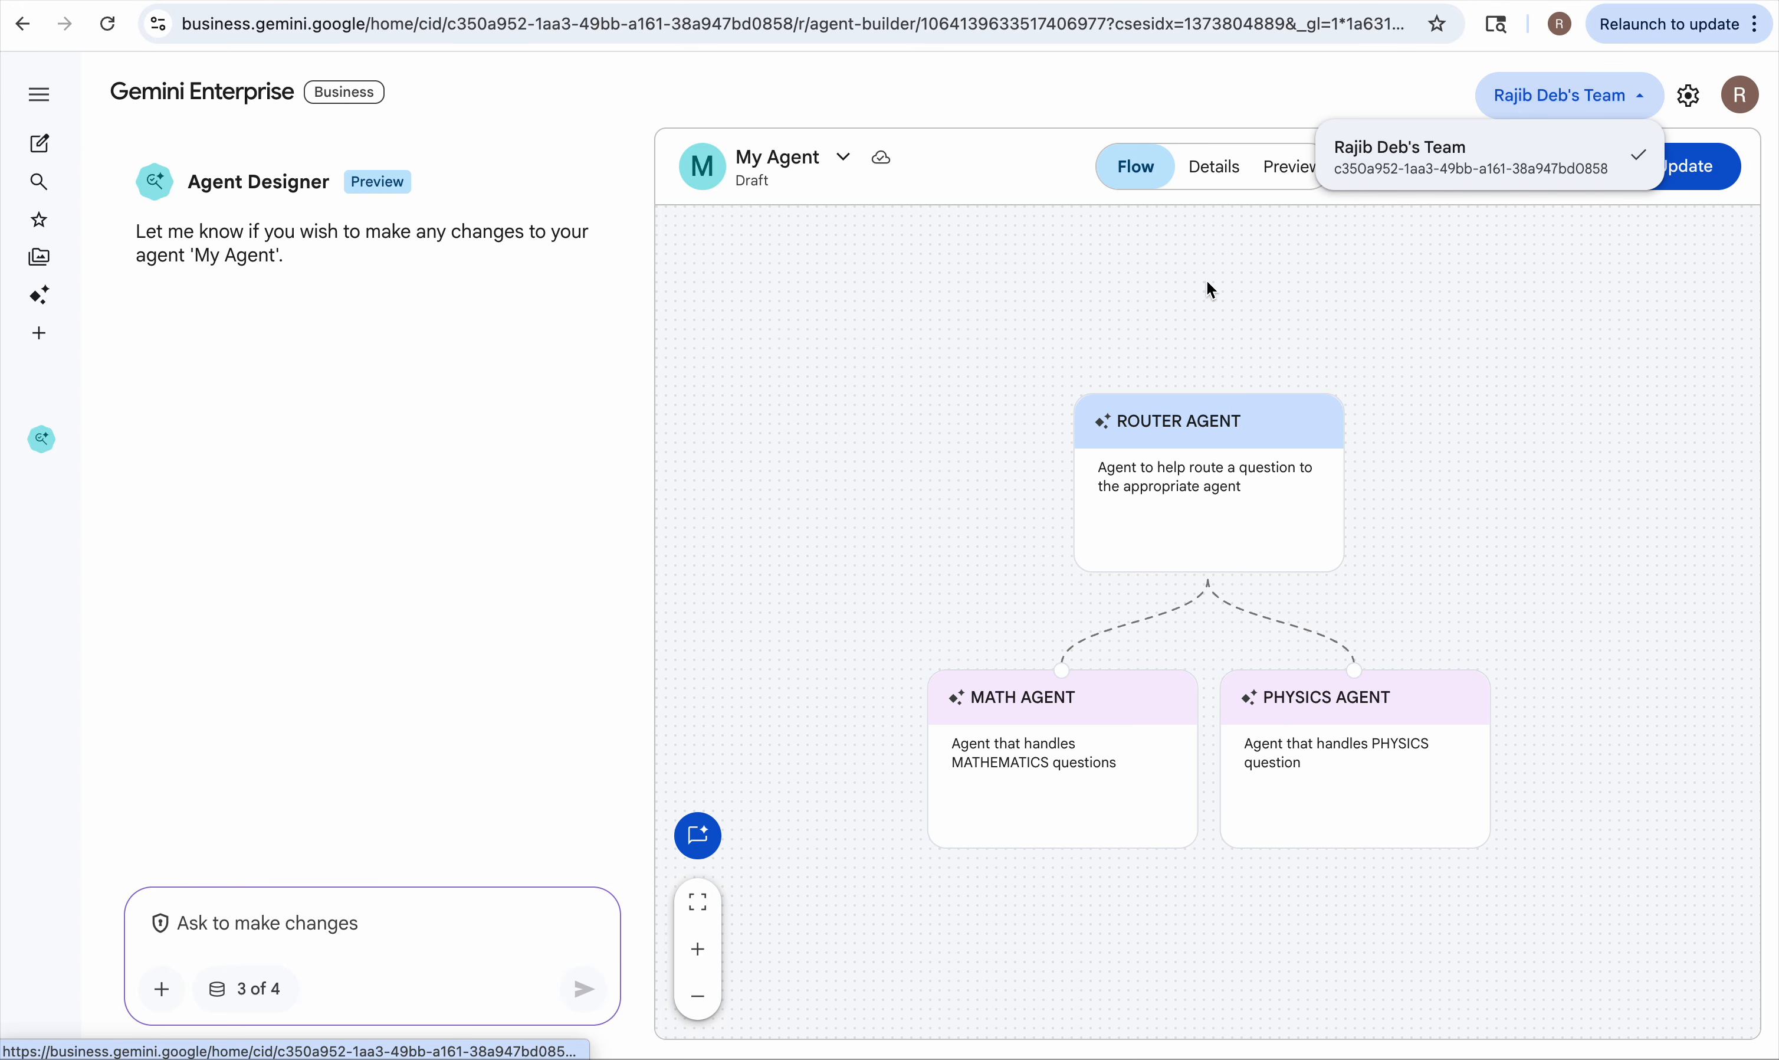
click(1169, 288)
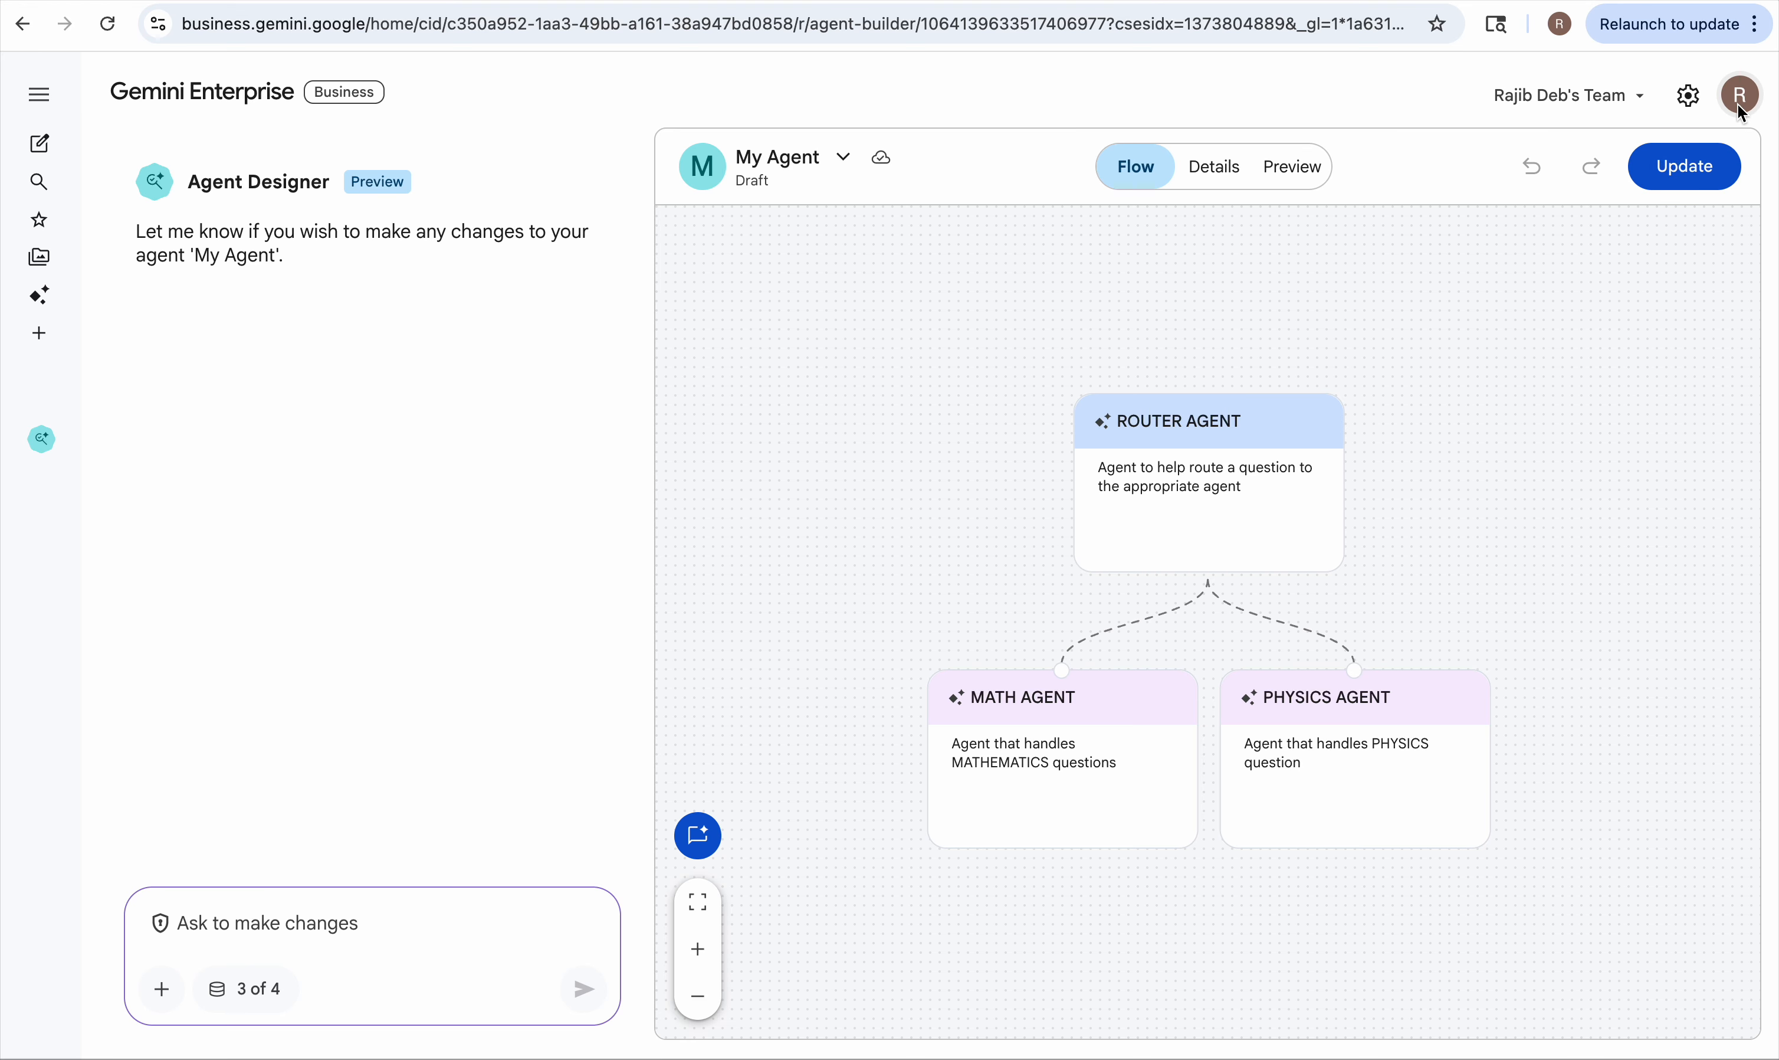
Step: Update My Agent with the option to chat, and reopen it in Agent Designer from the full agent gallery
click(1677, 187)
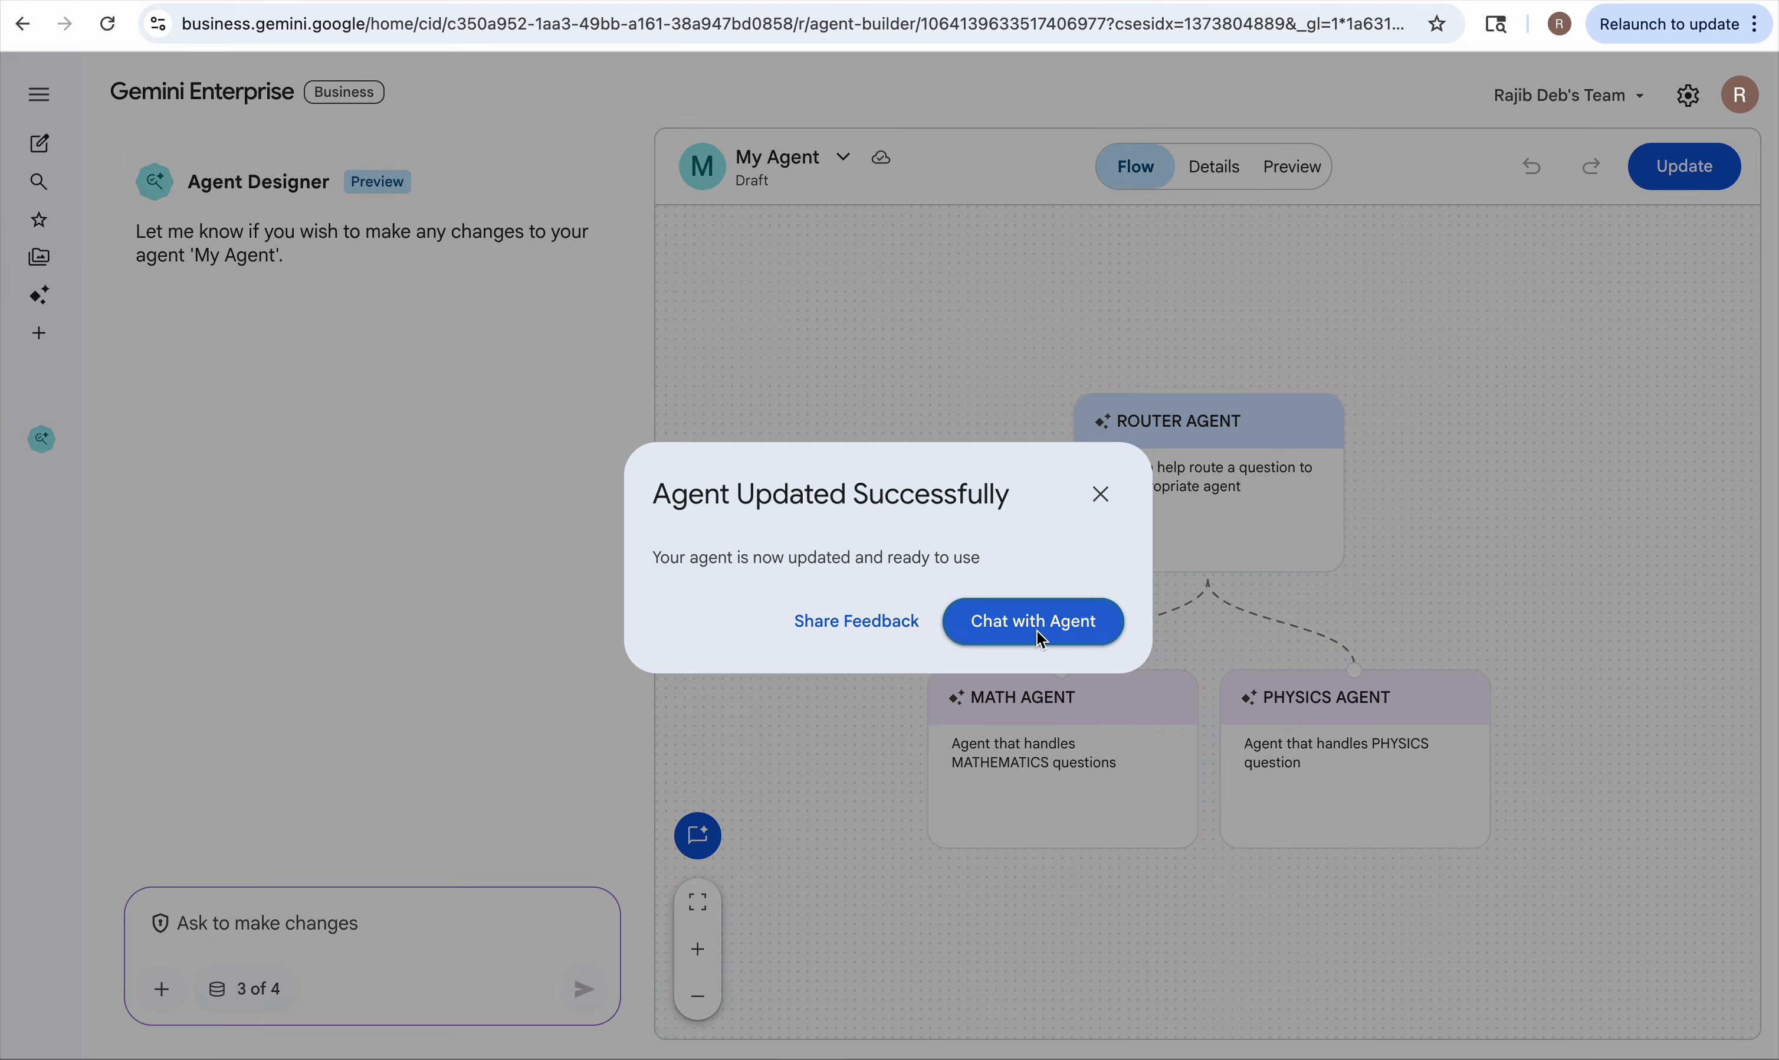
click(1034, 628)
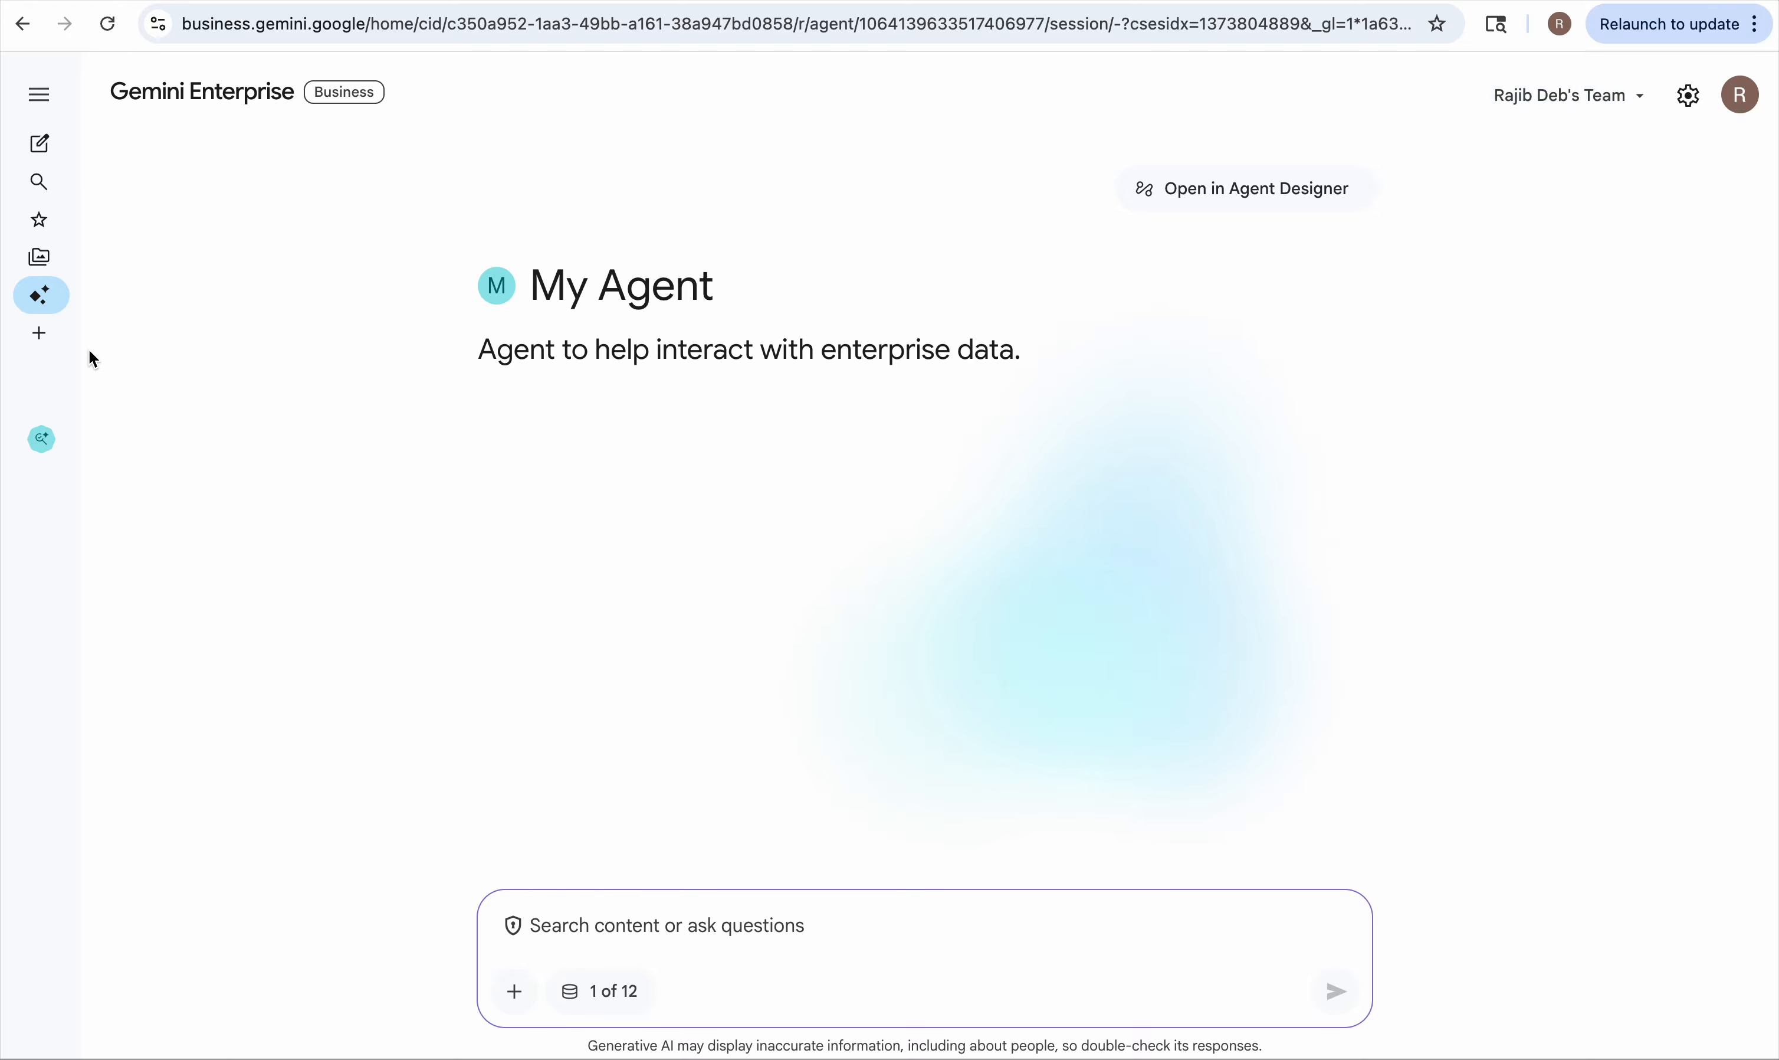
mouse_move(68, 316)
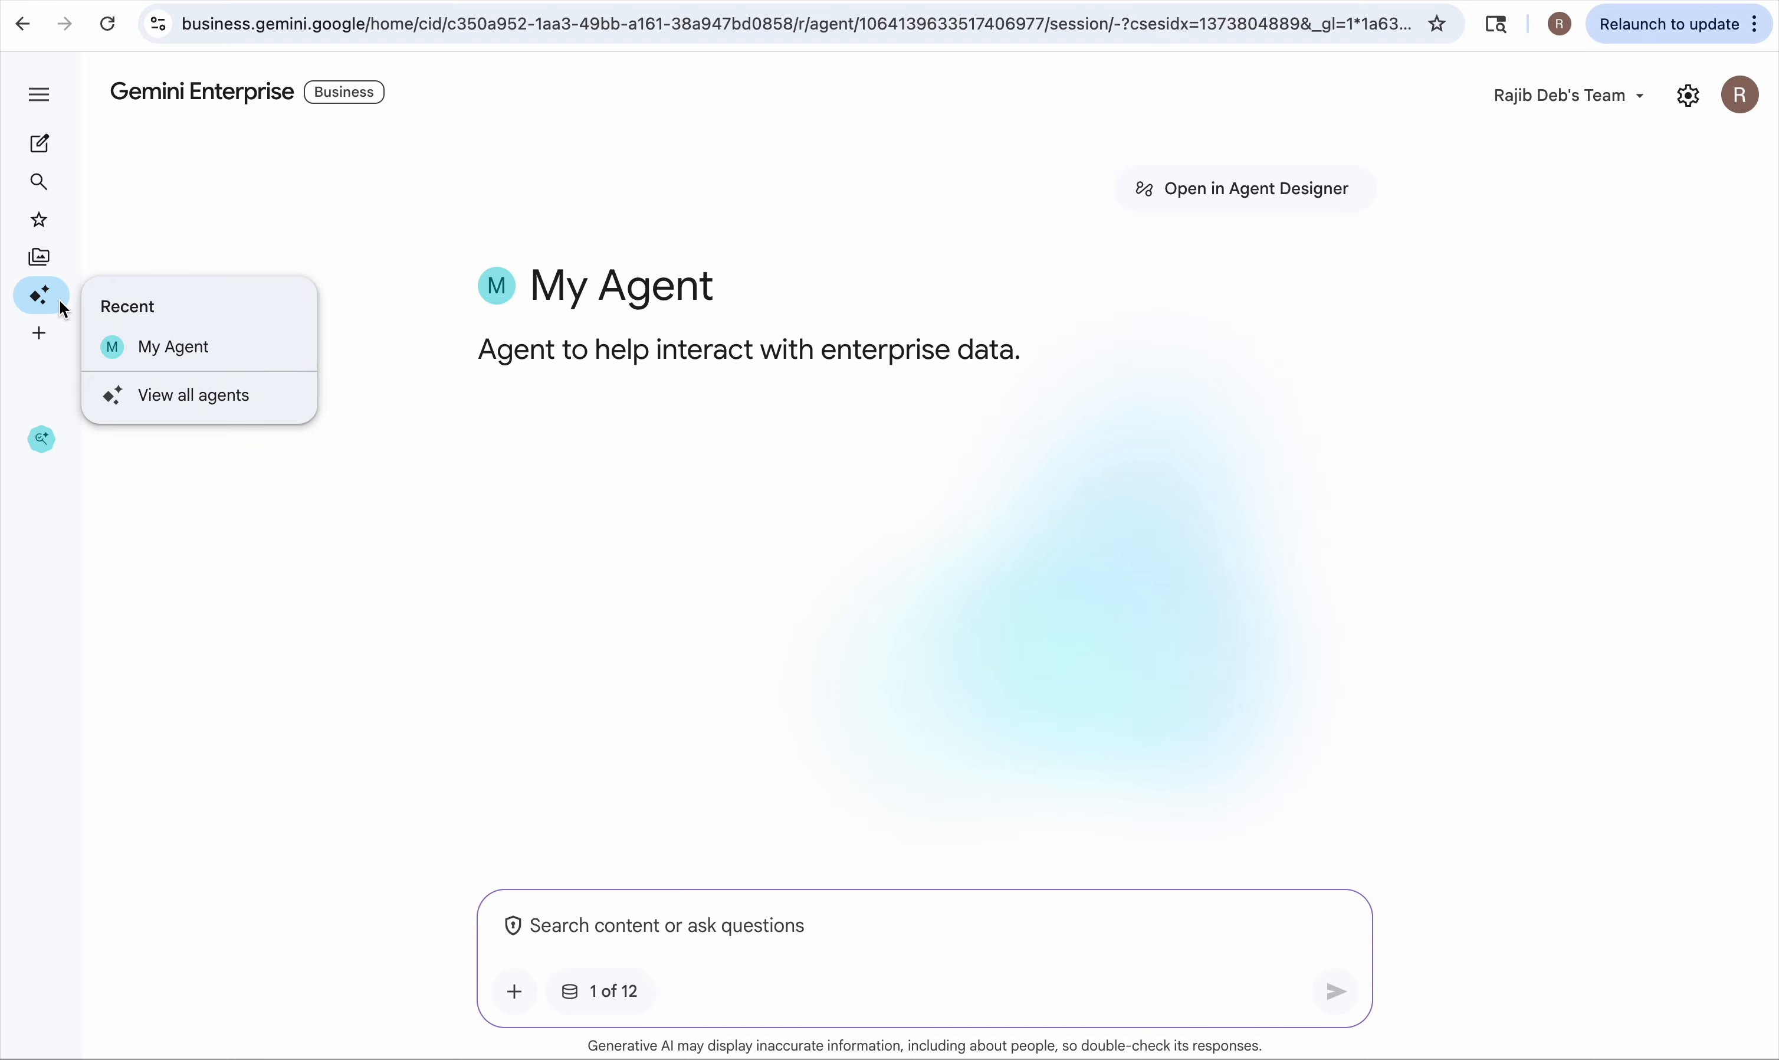
click(183, 395)
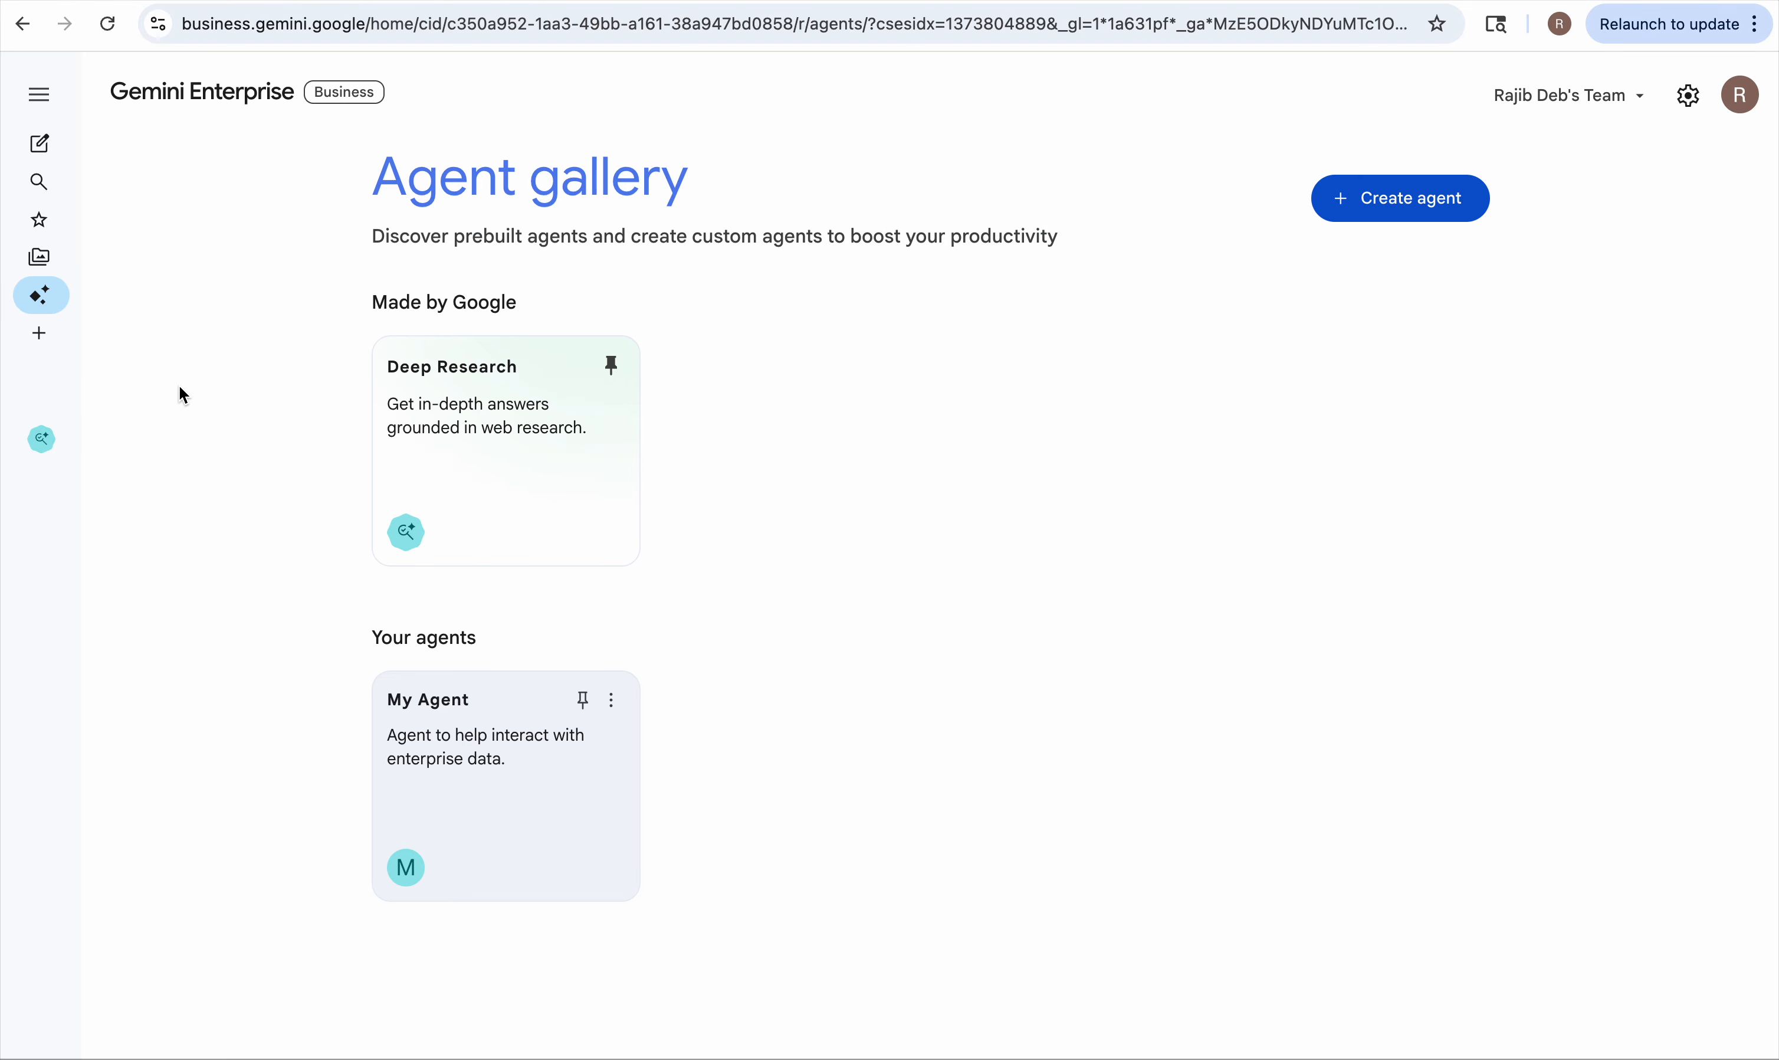
click(502, 738)
click(1222, 184)
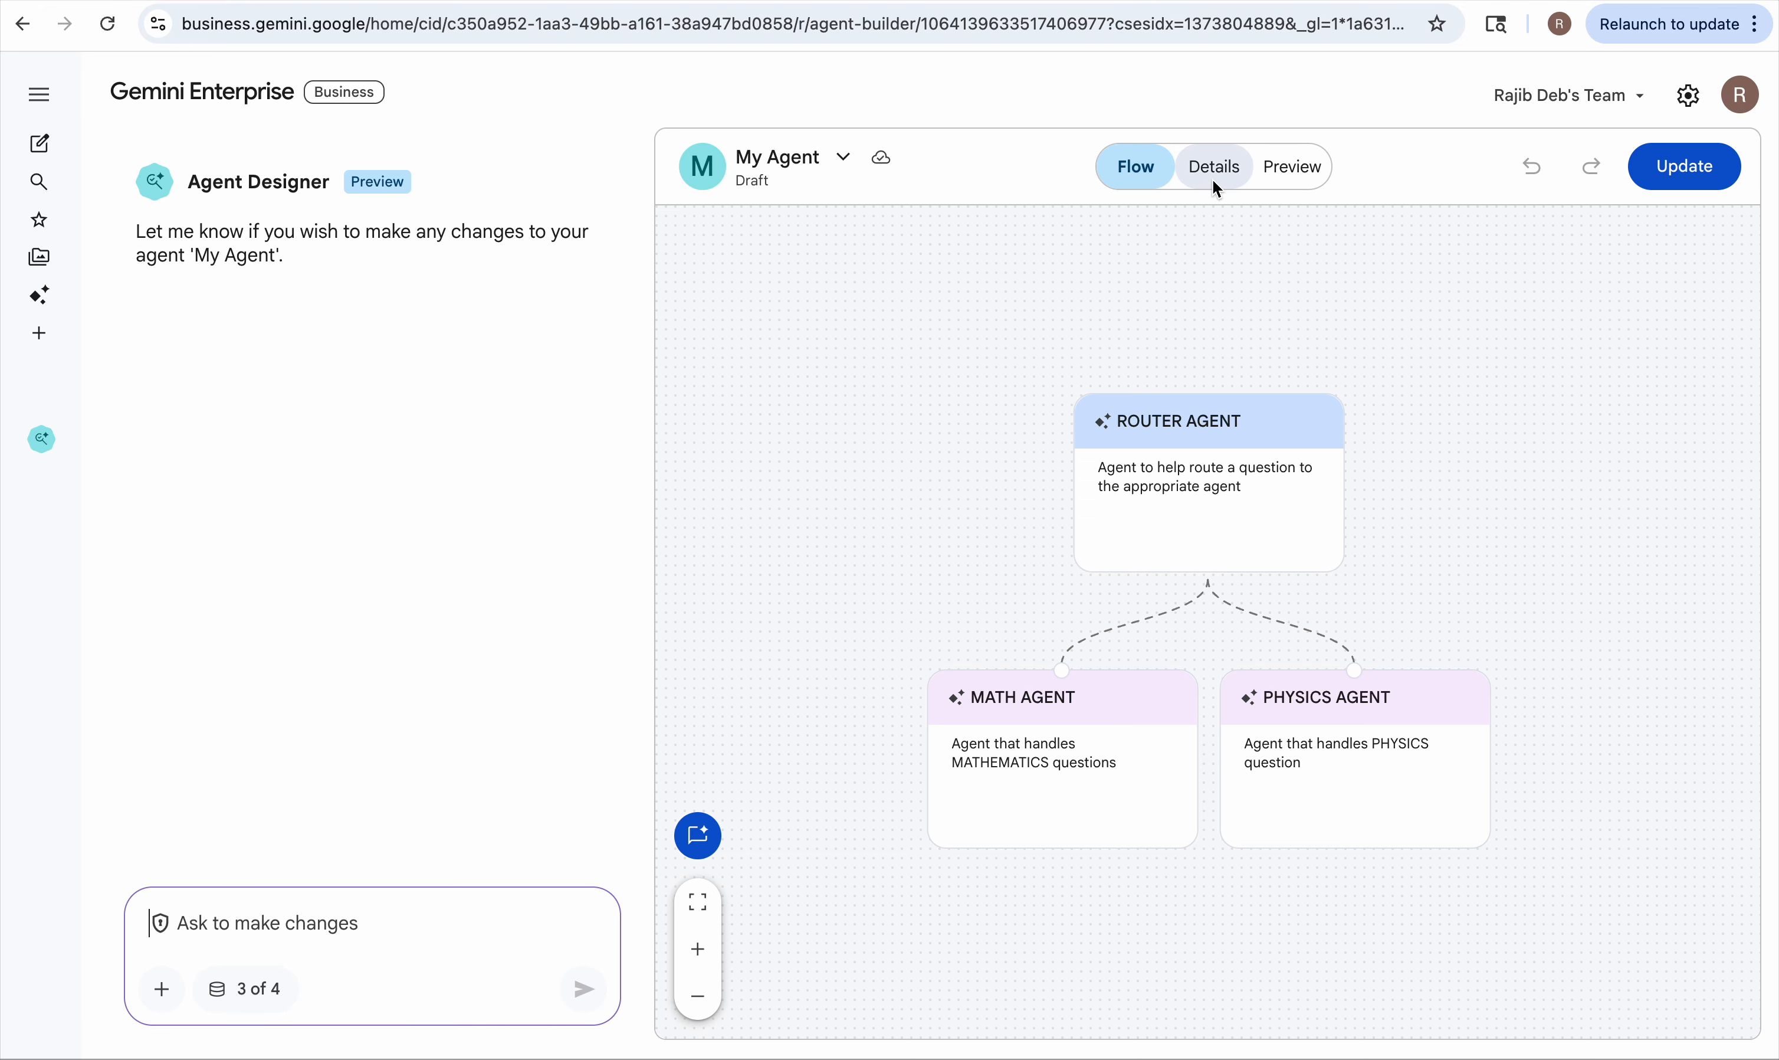
Step: Switch My Agent from the draft to the latest update version and review that version's details and flow
click(1212, 179)
click(1305, 168)
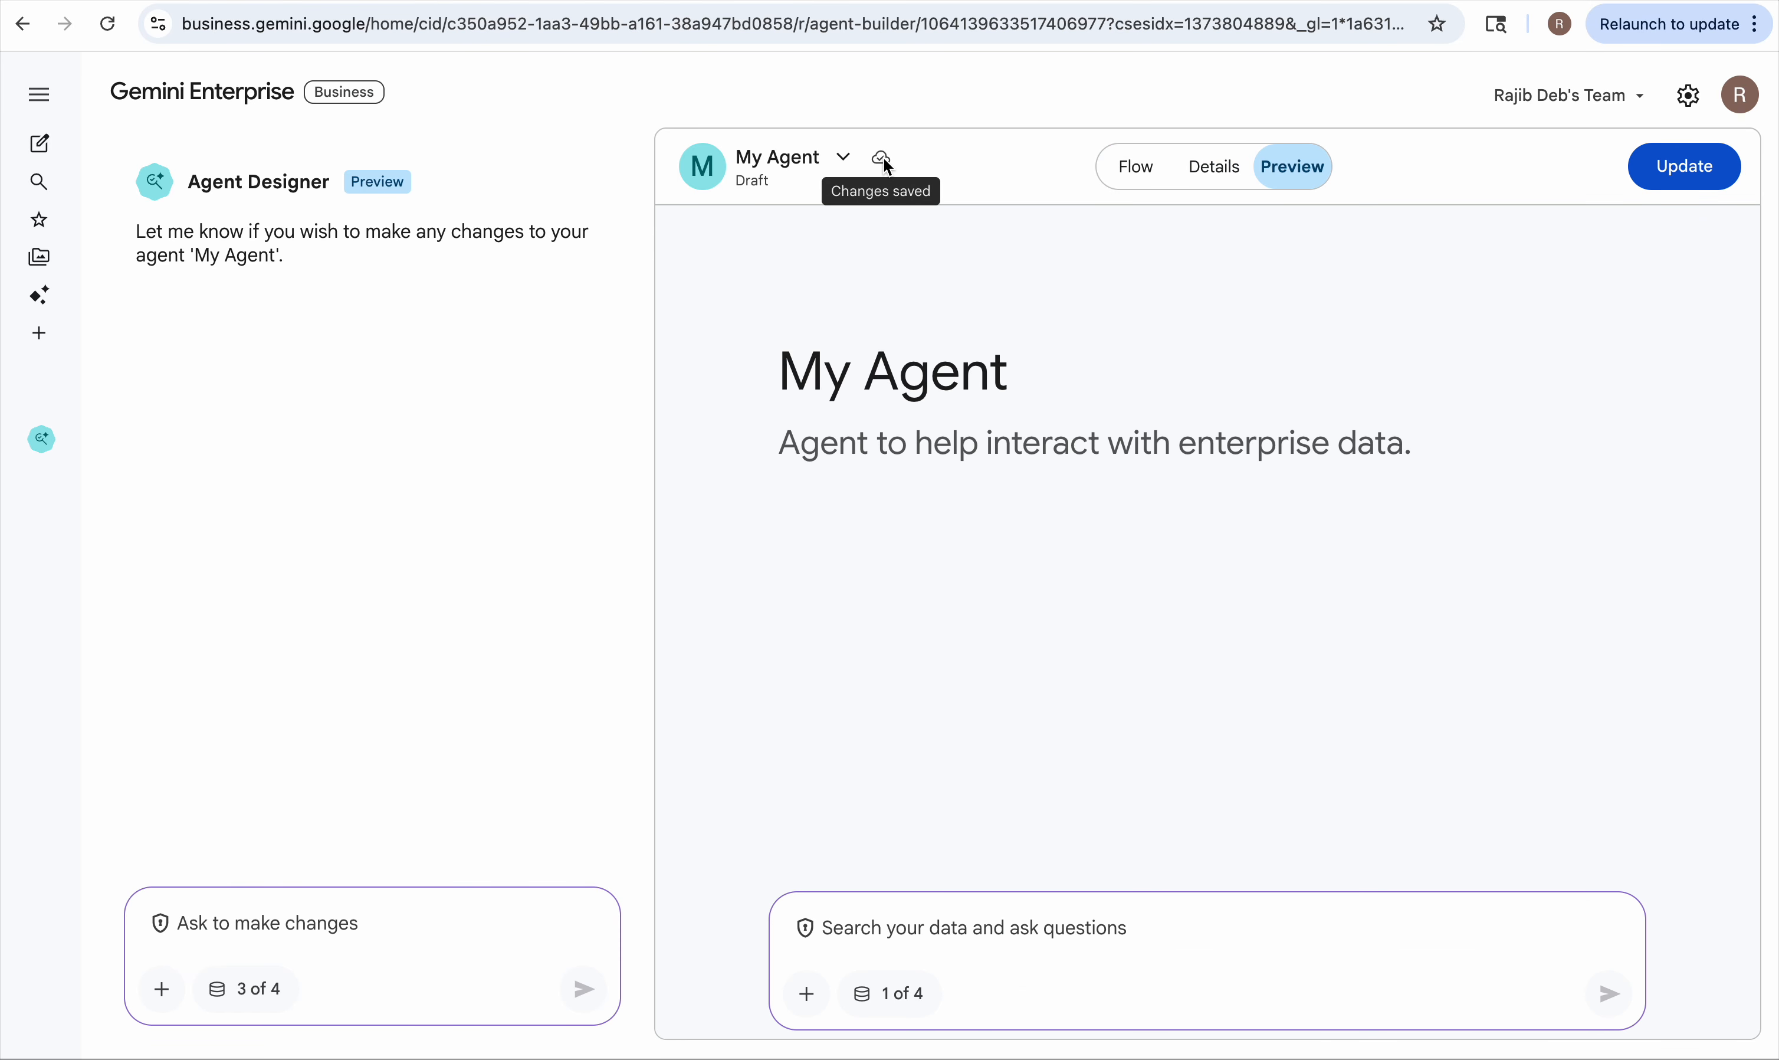
click(844, 163)
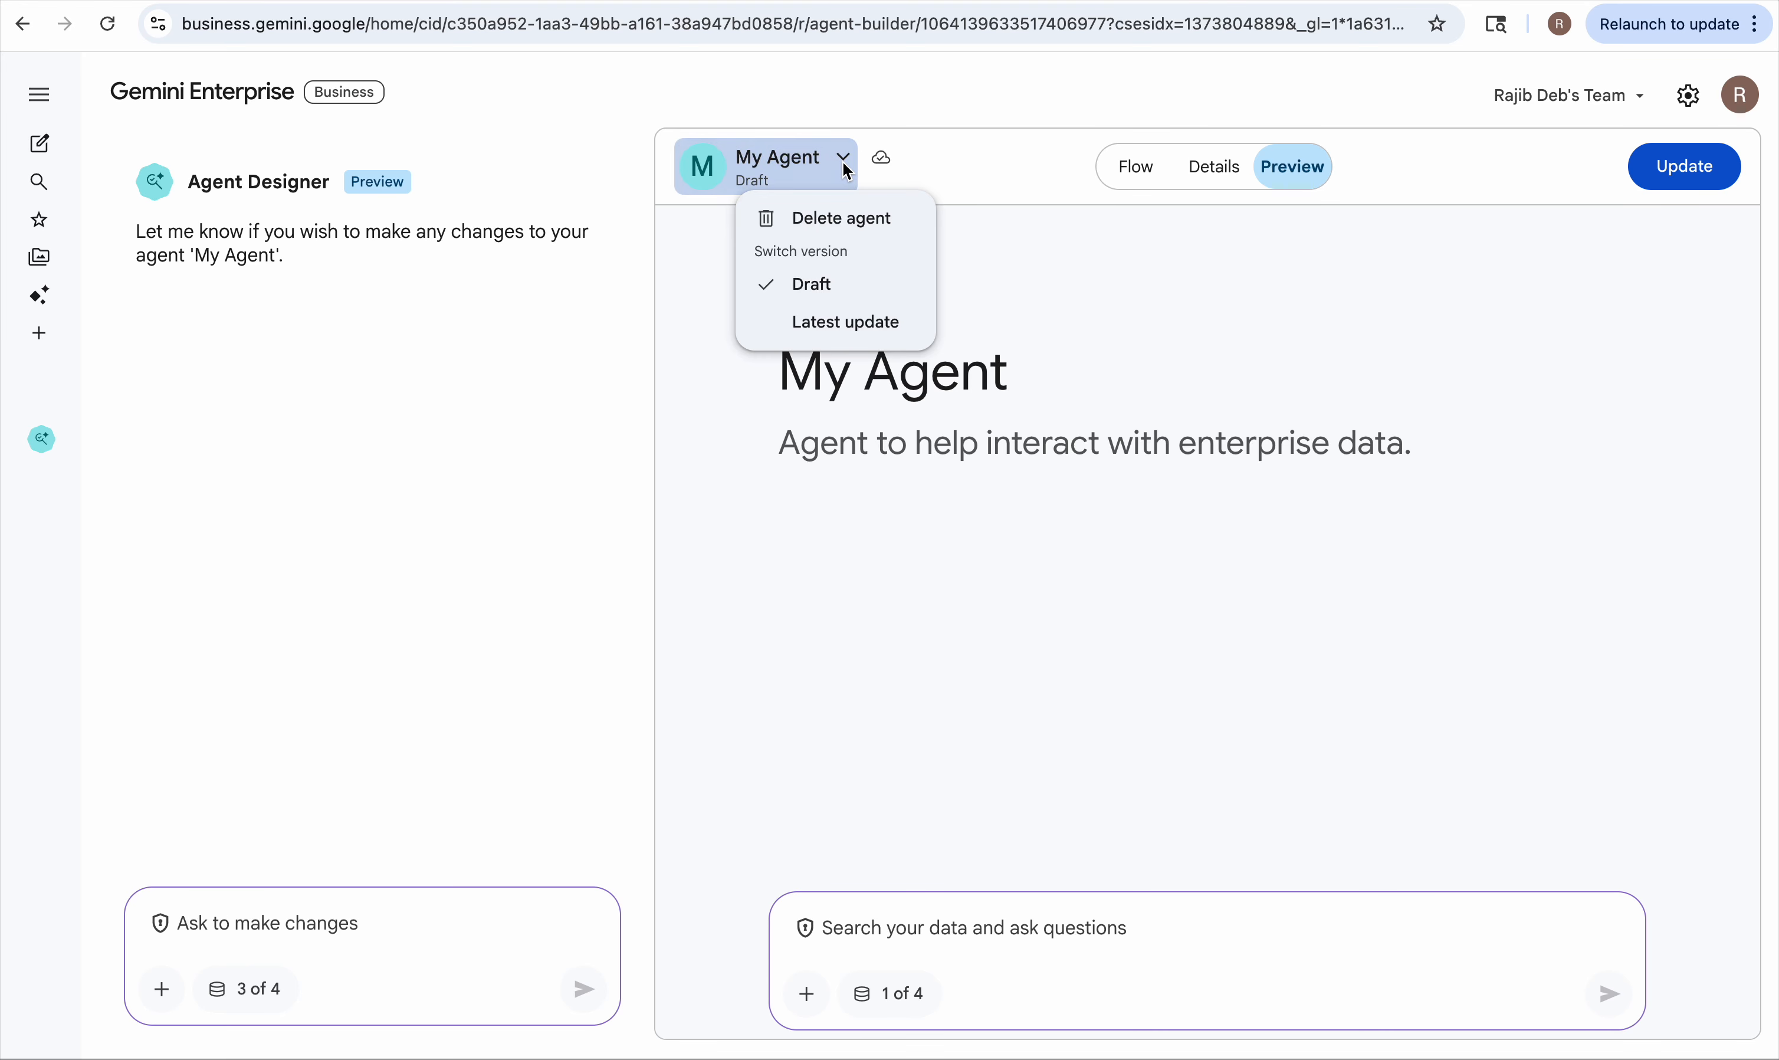
click(840, 325)
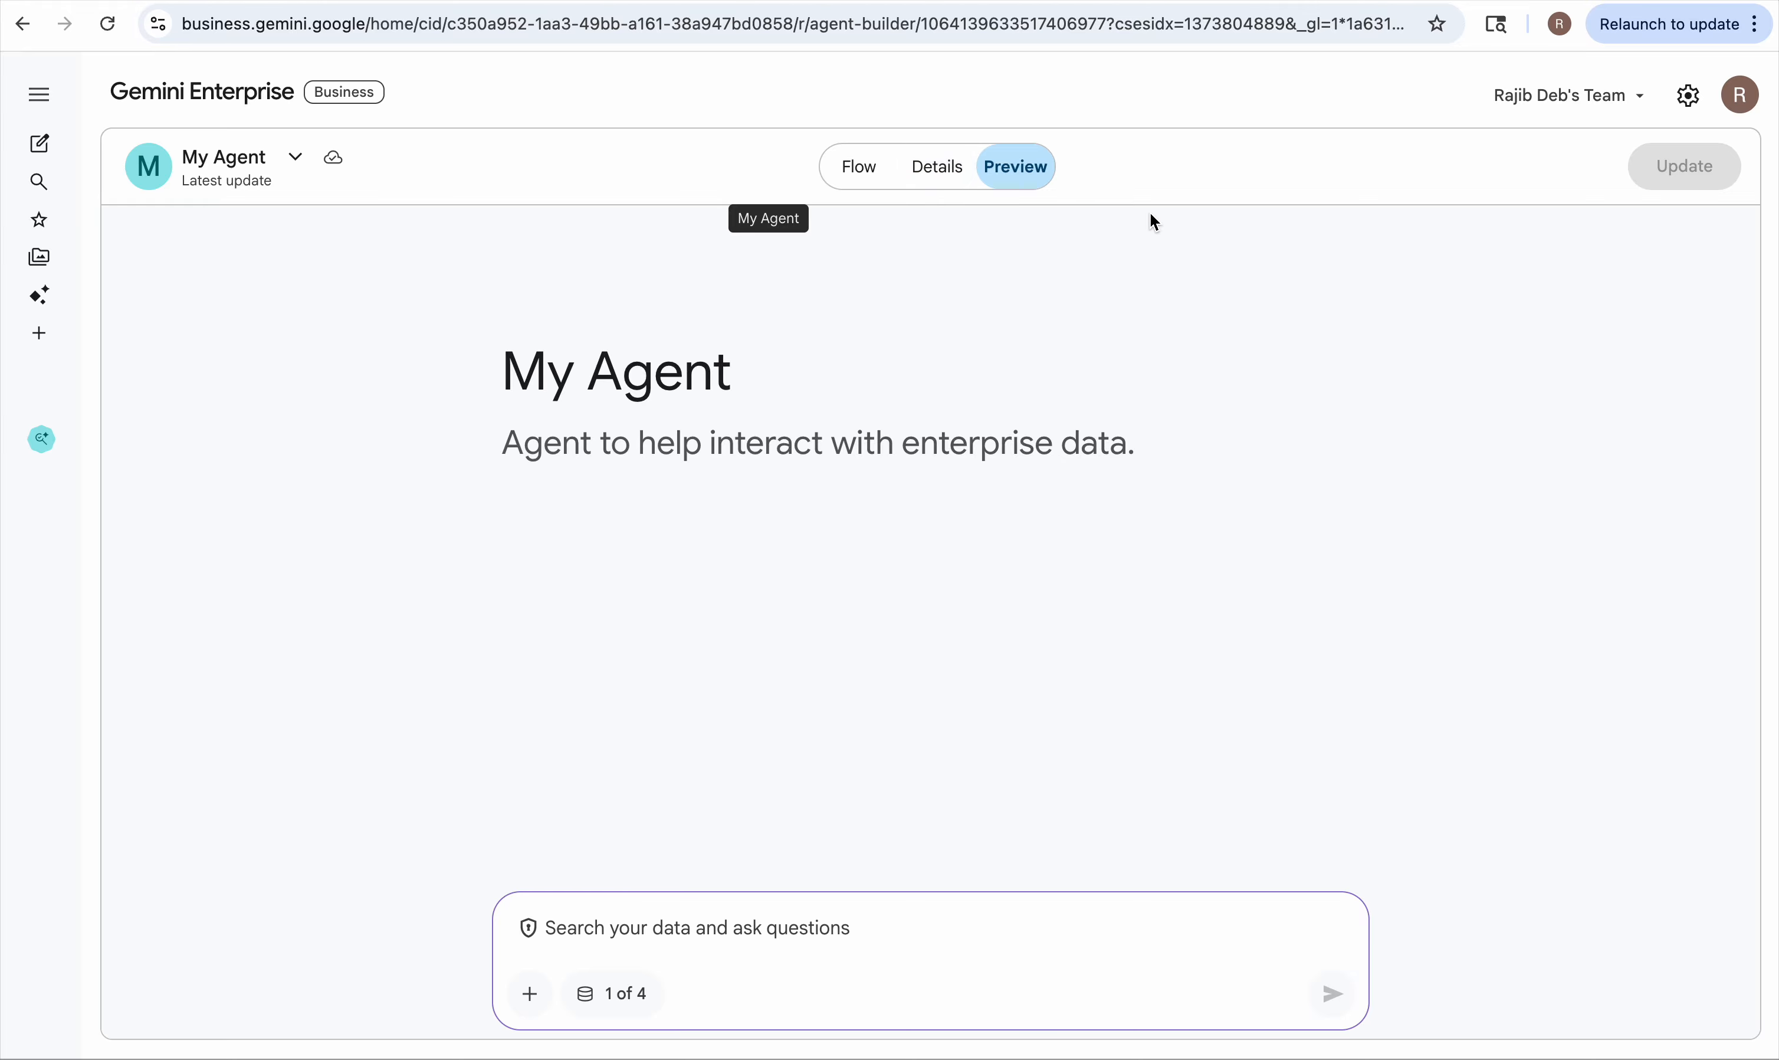
click(872, 173)
click(938, 165)
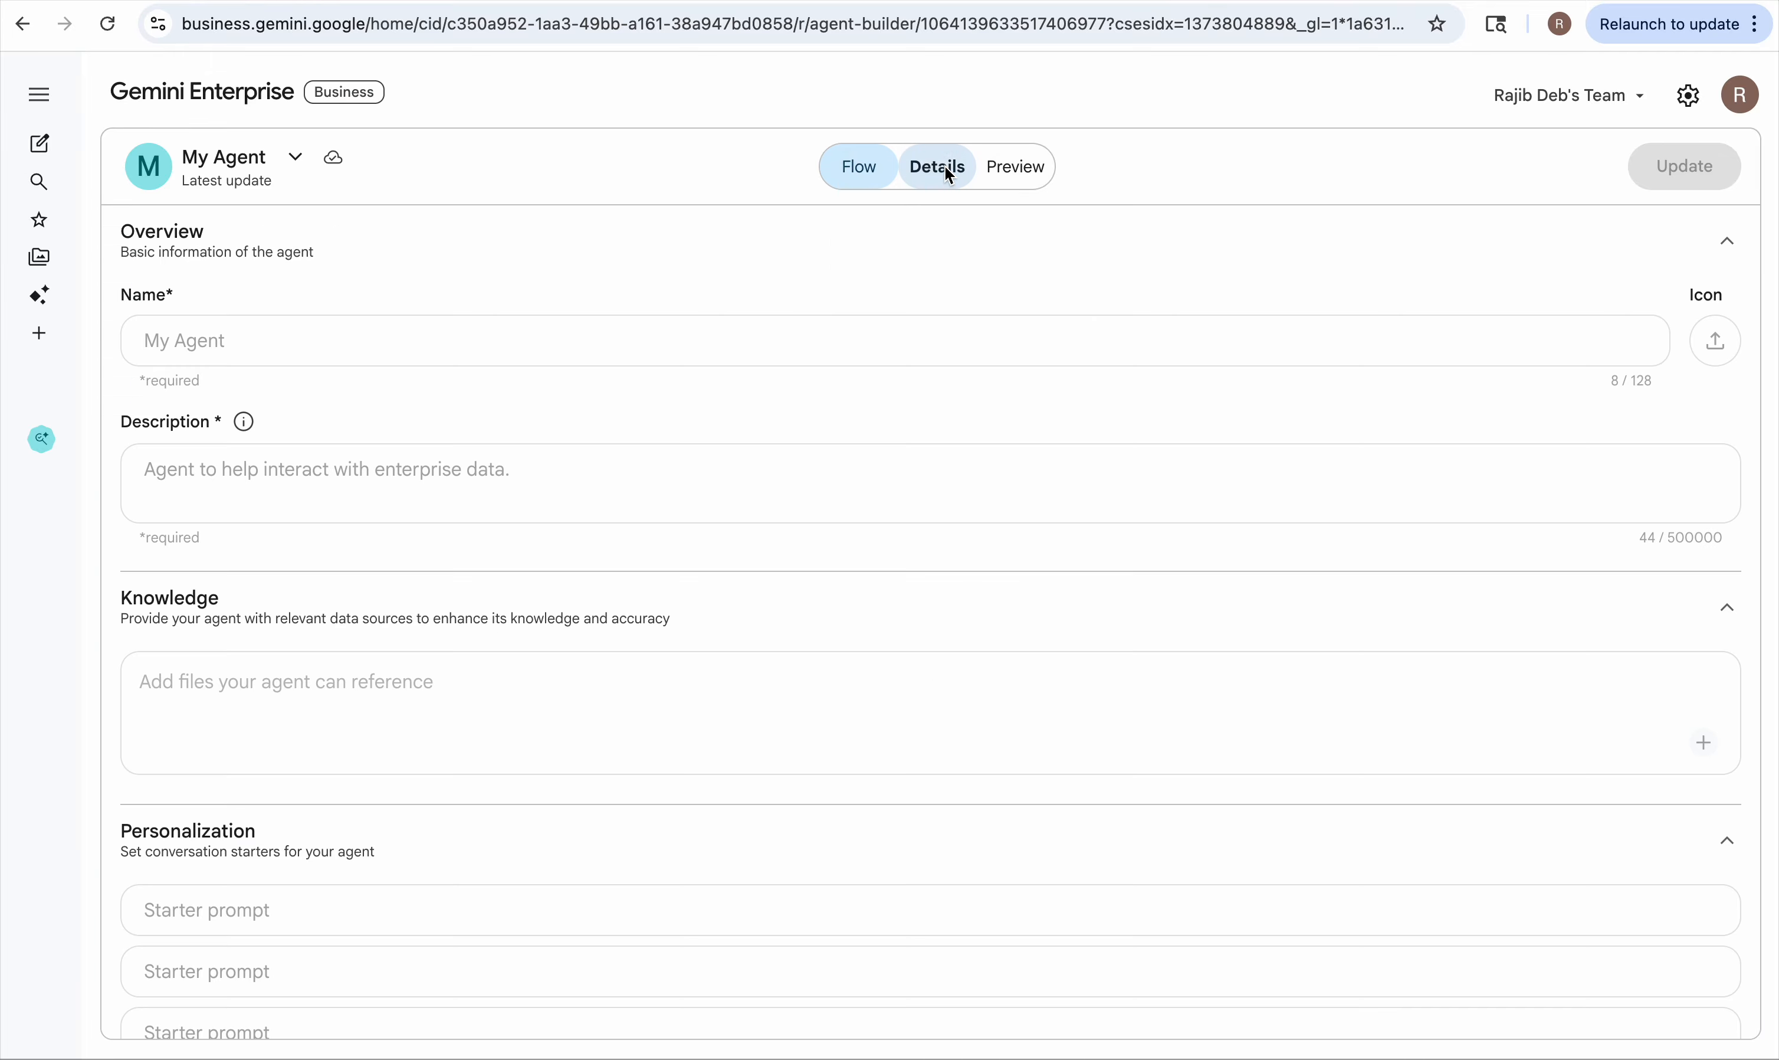
click(861, 173)
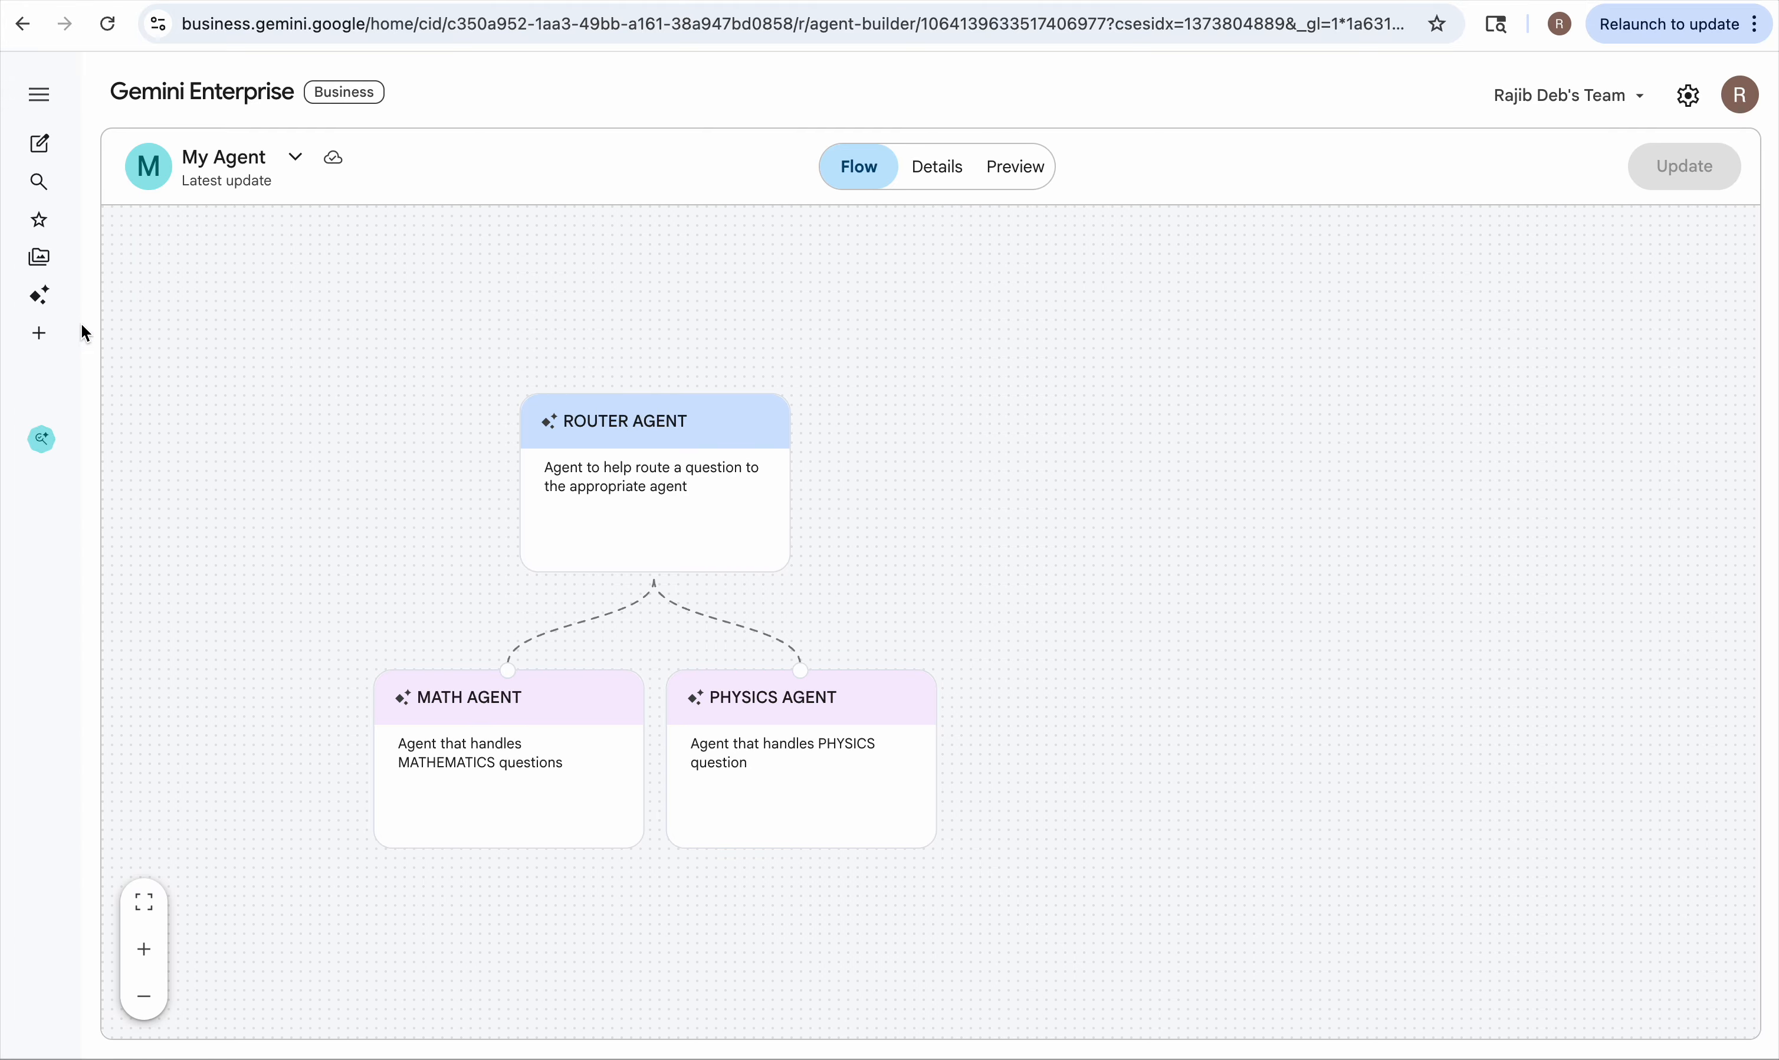
Step: Reopen My Agent in Agent Designer from the full agent gallery and check the draft's version options
mouse_move(65, 307)
click(159, 397)
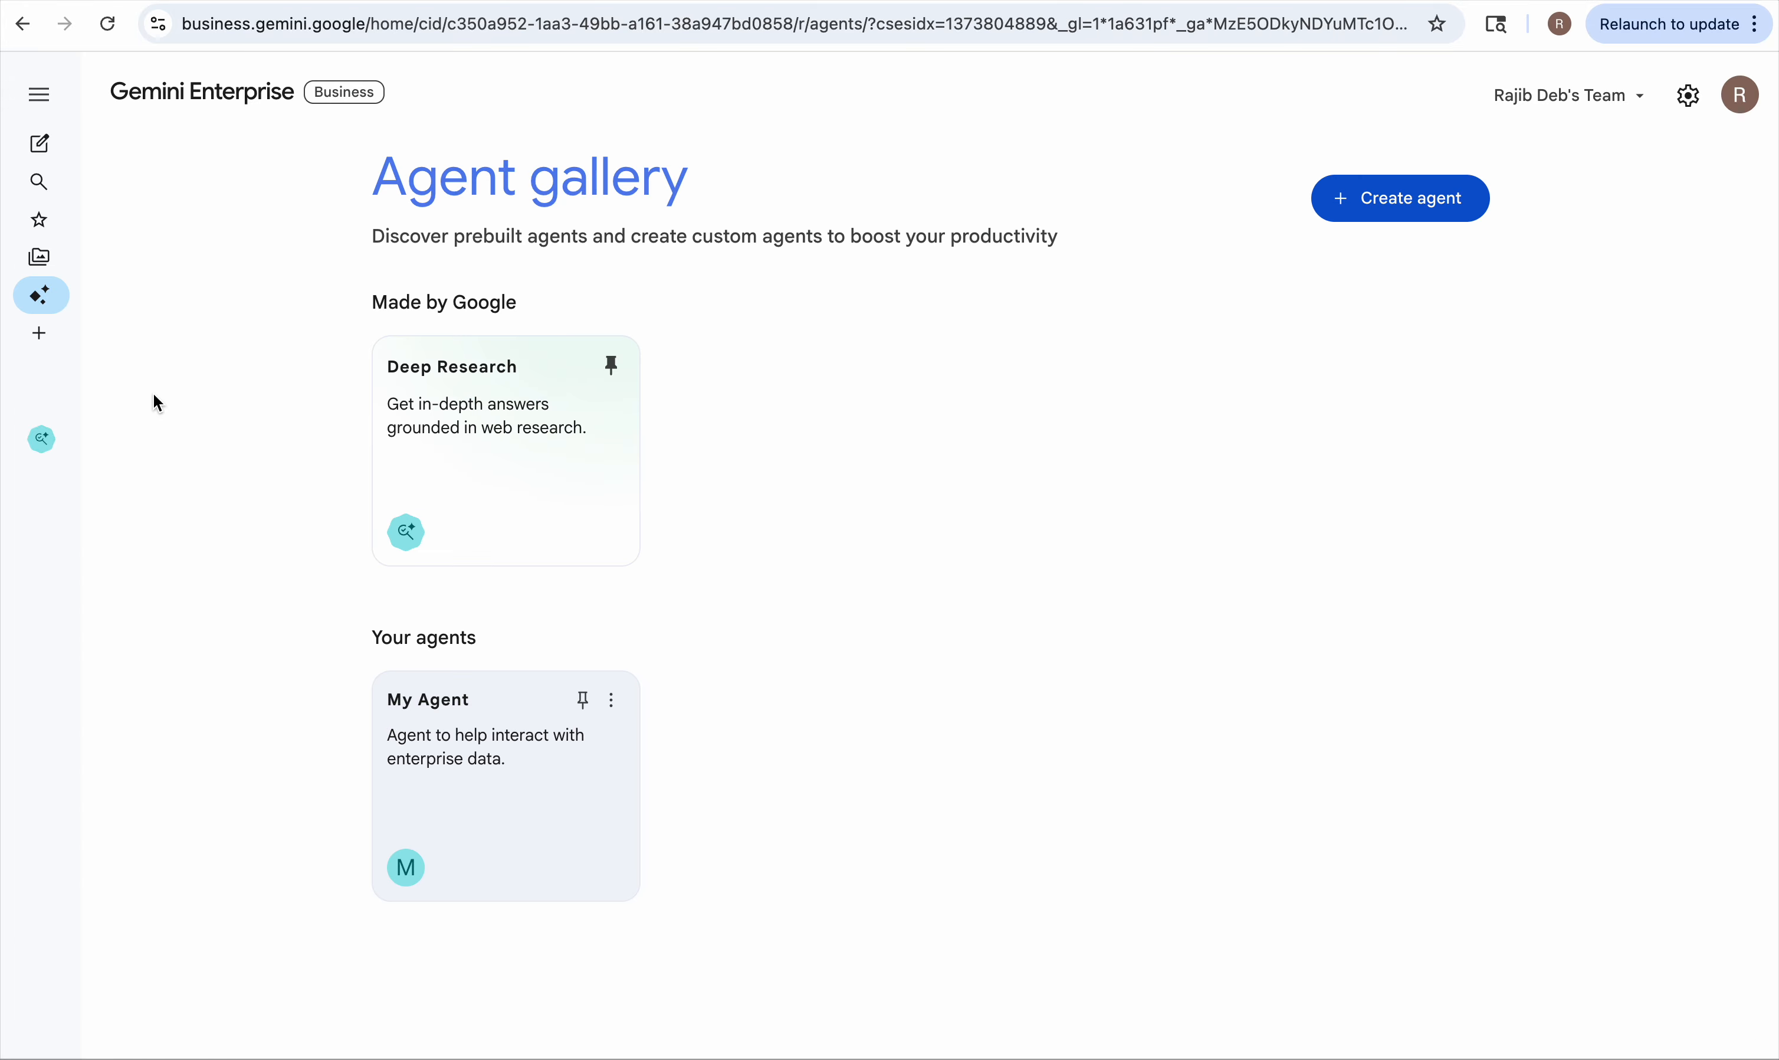
click(502, 742)
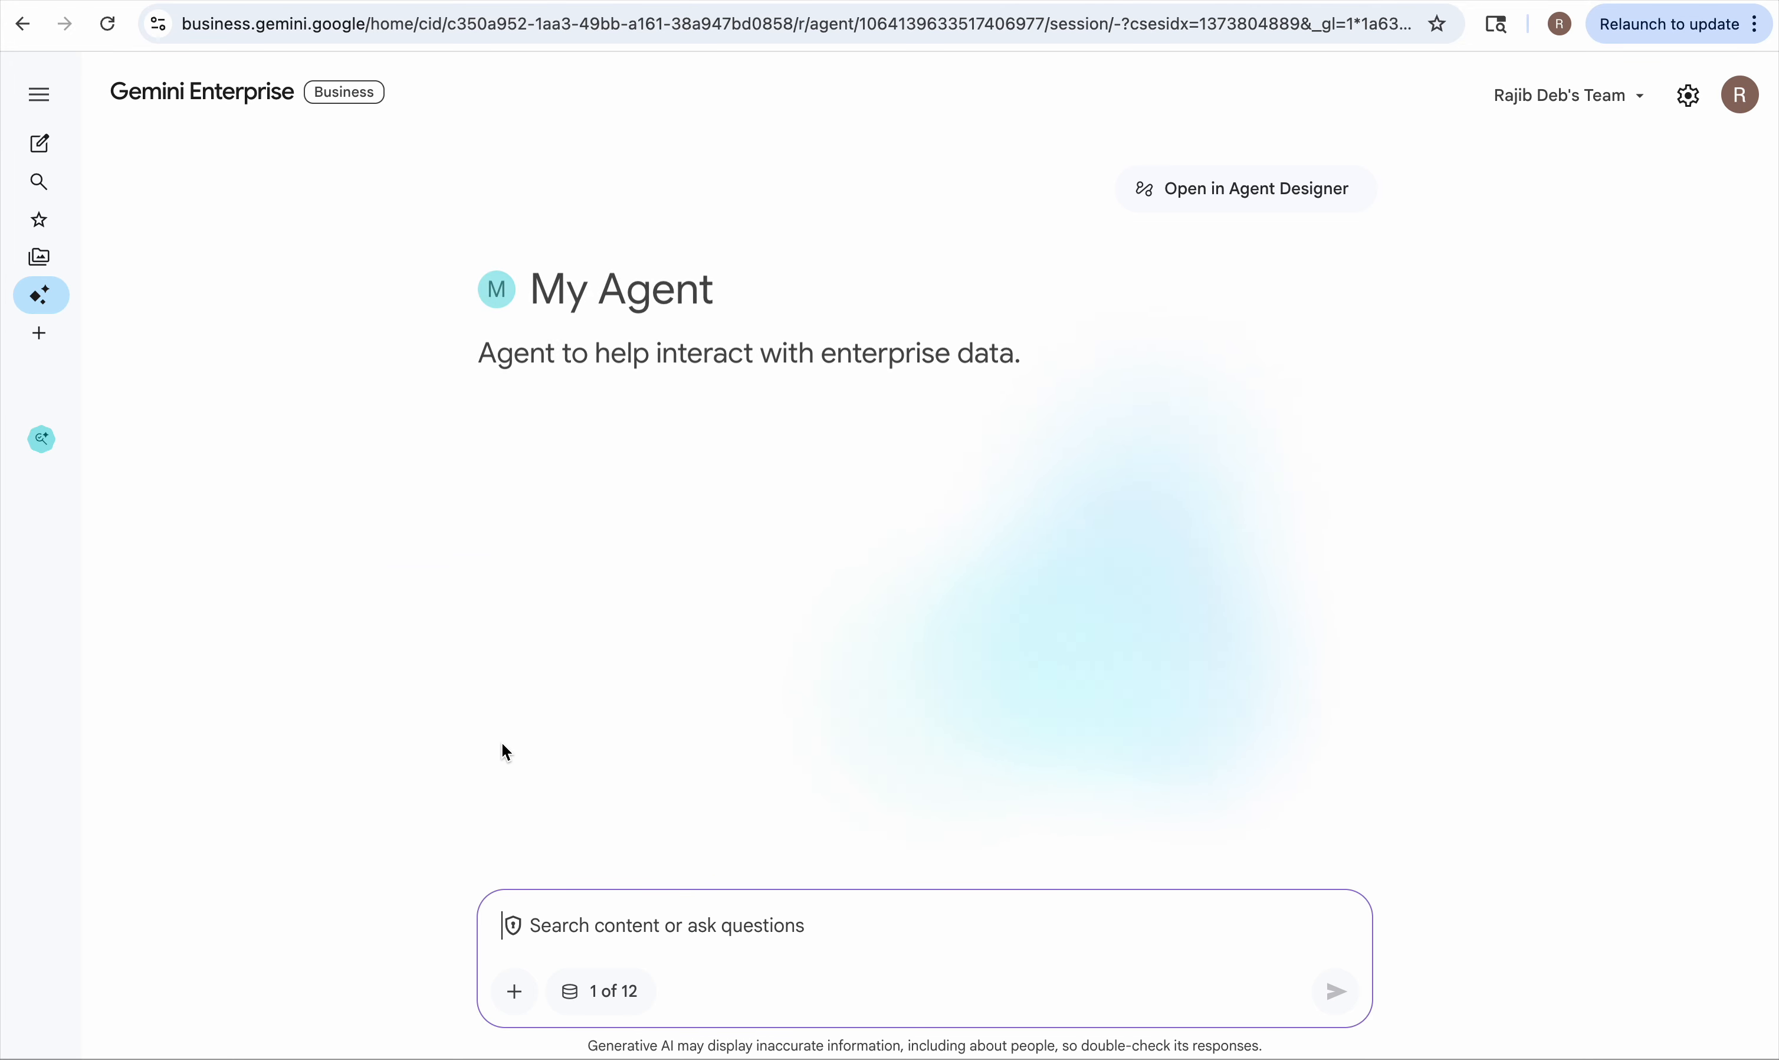
click(1305, 209)
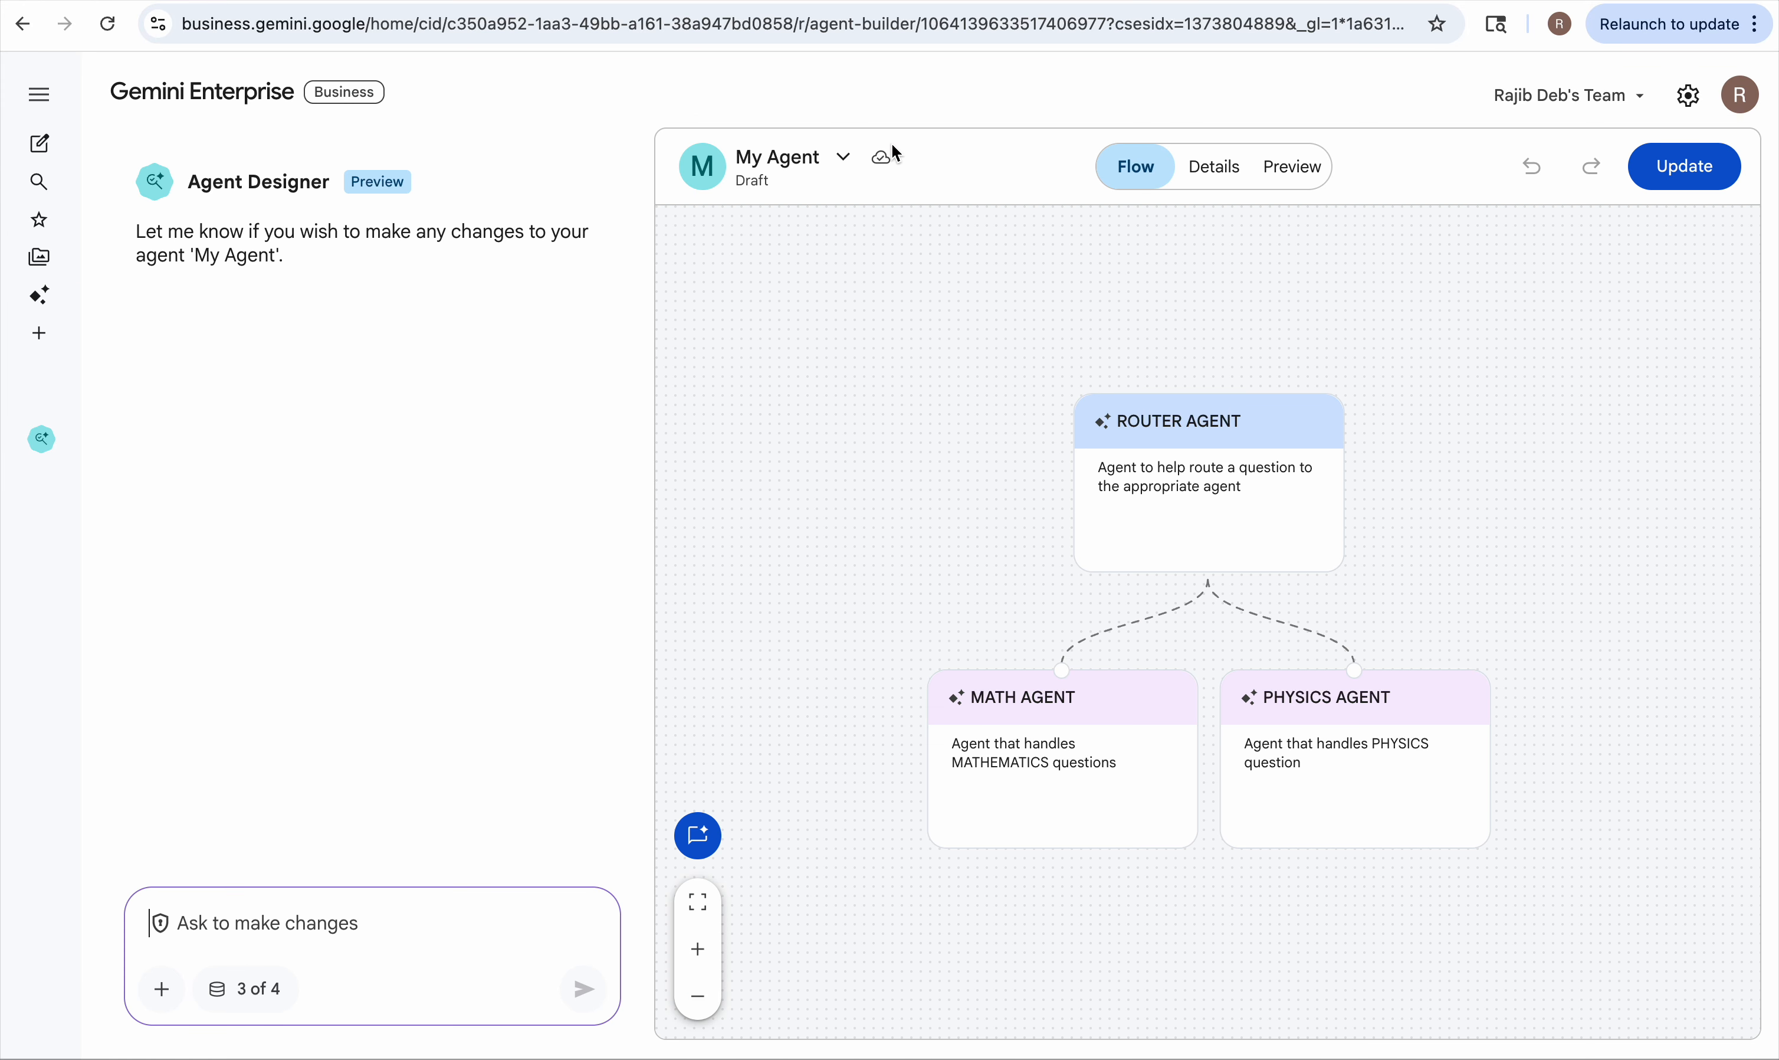
click(844, 165)
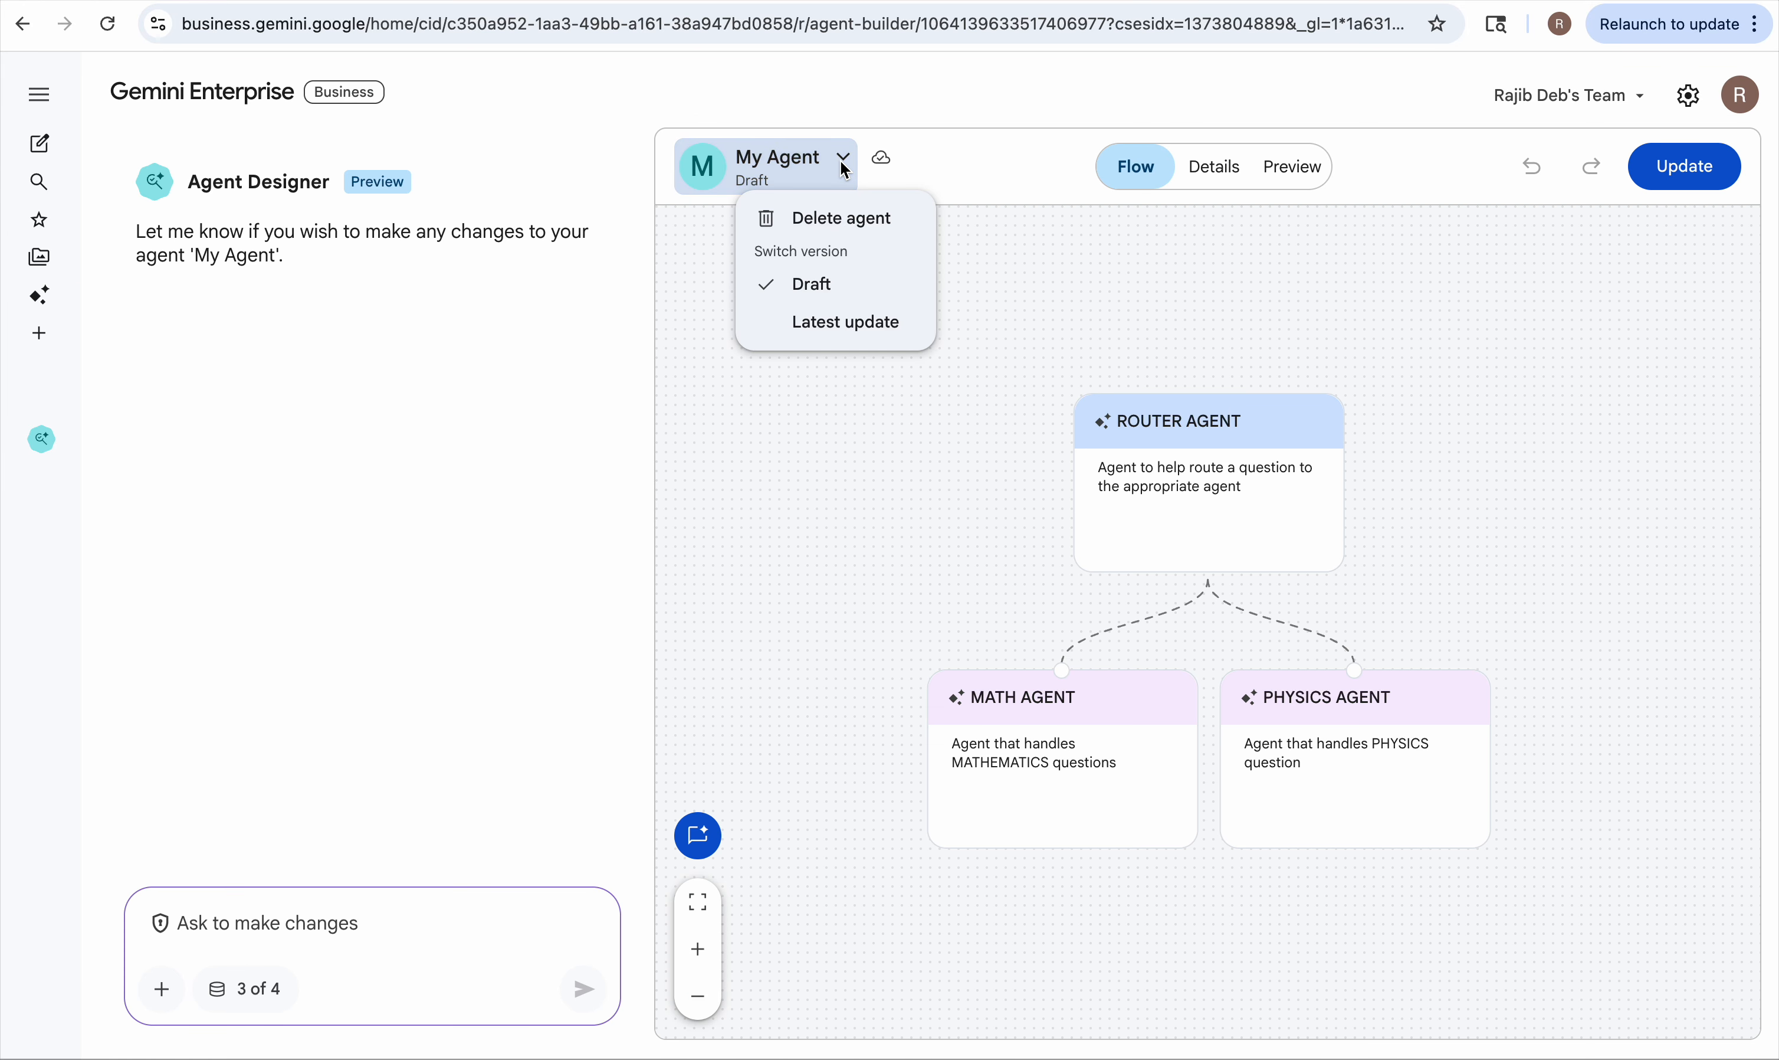
click(783, 599)
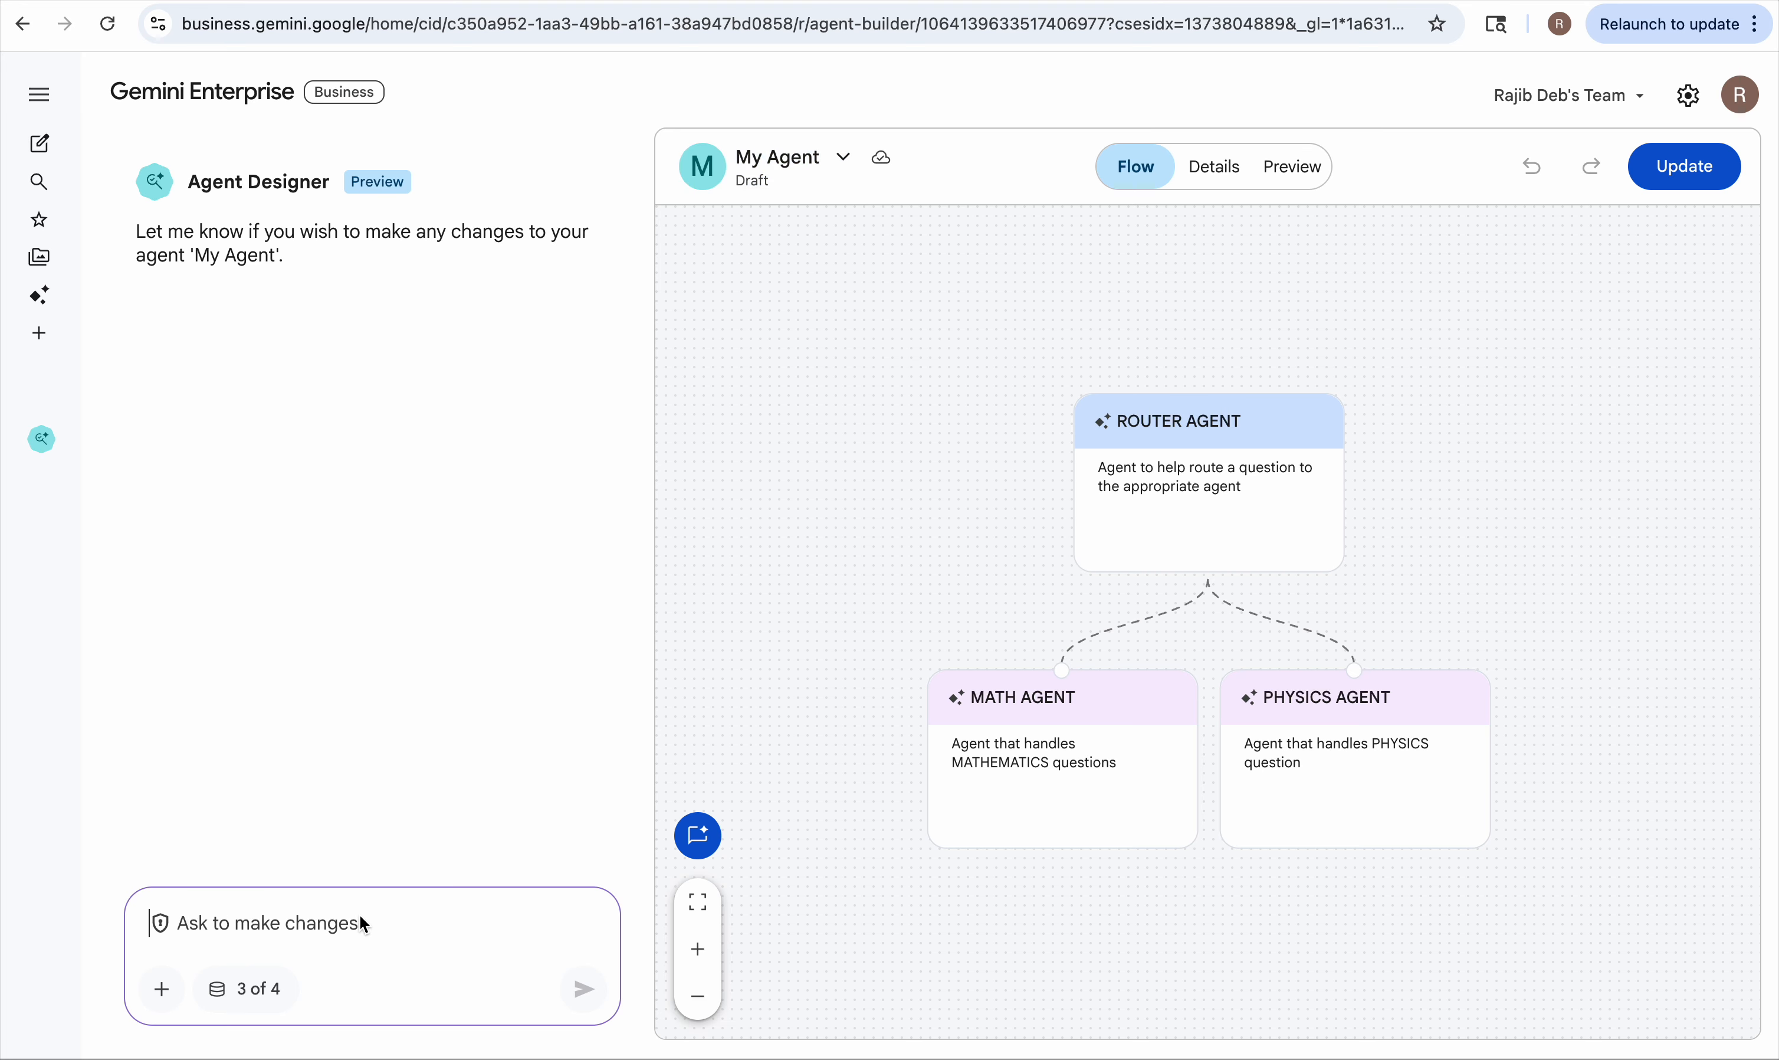
Step: Ask the Agent Designer assistant "How do I publish the agent", read the reply and hide the assistant chat
text(How do )
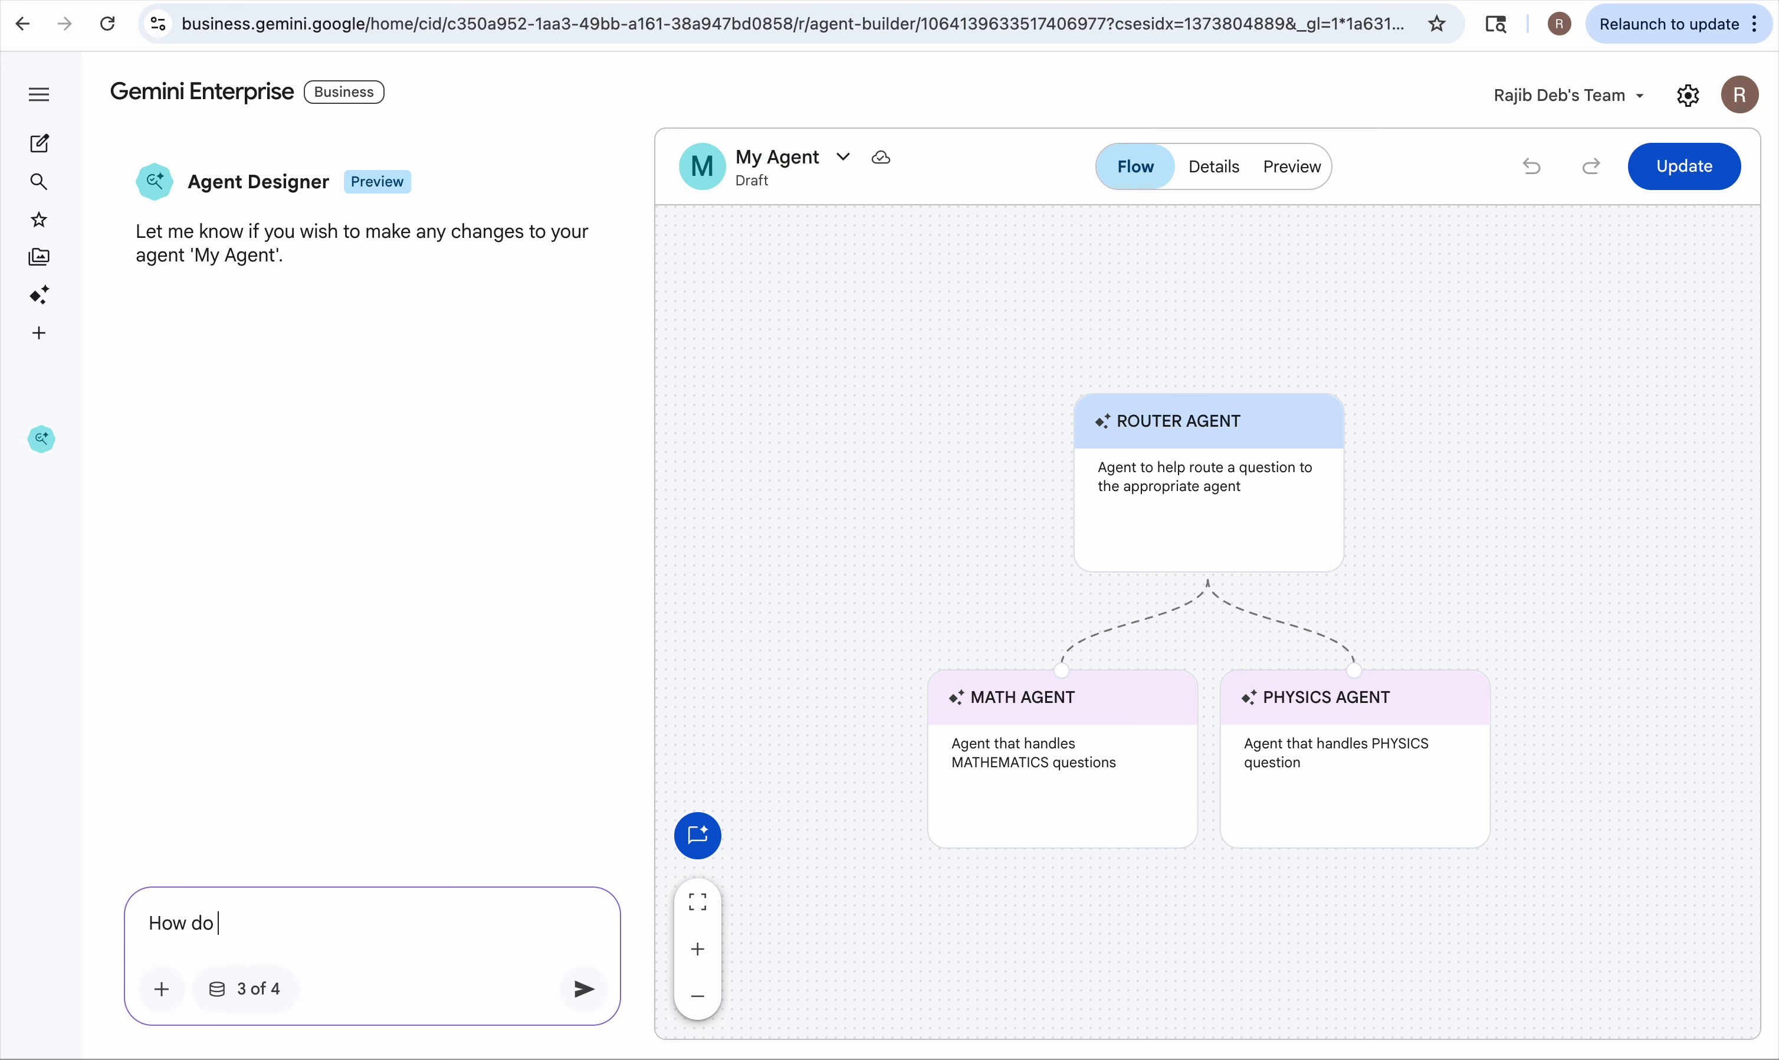
text(I publish the agent)
key(Return)
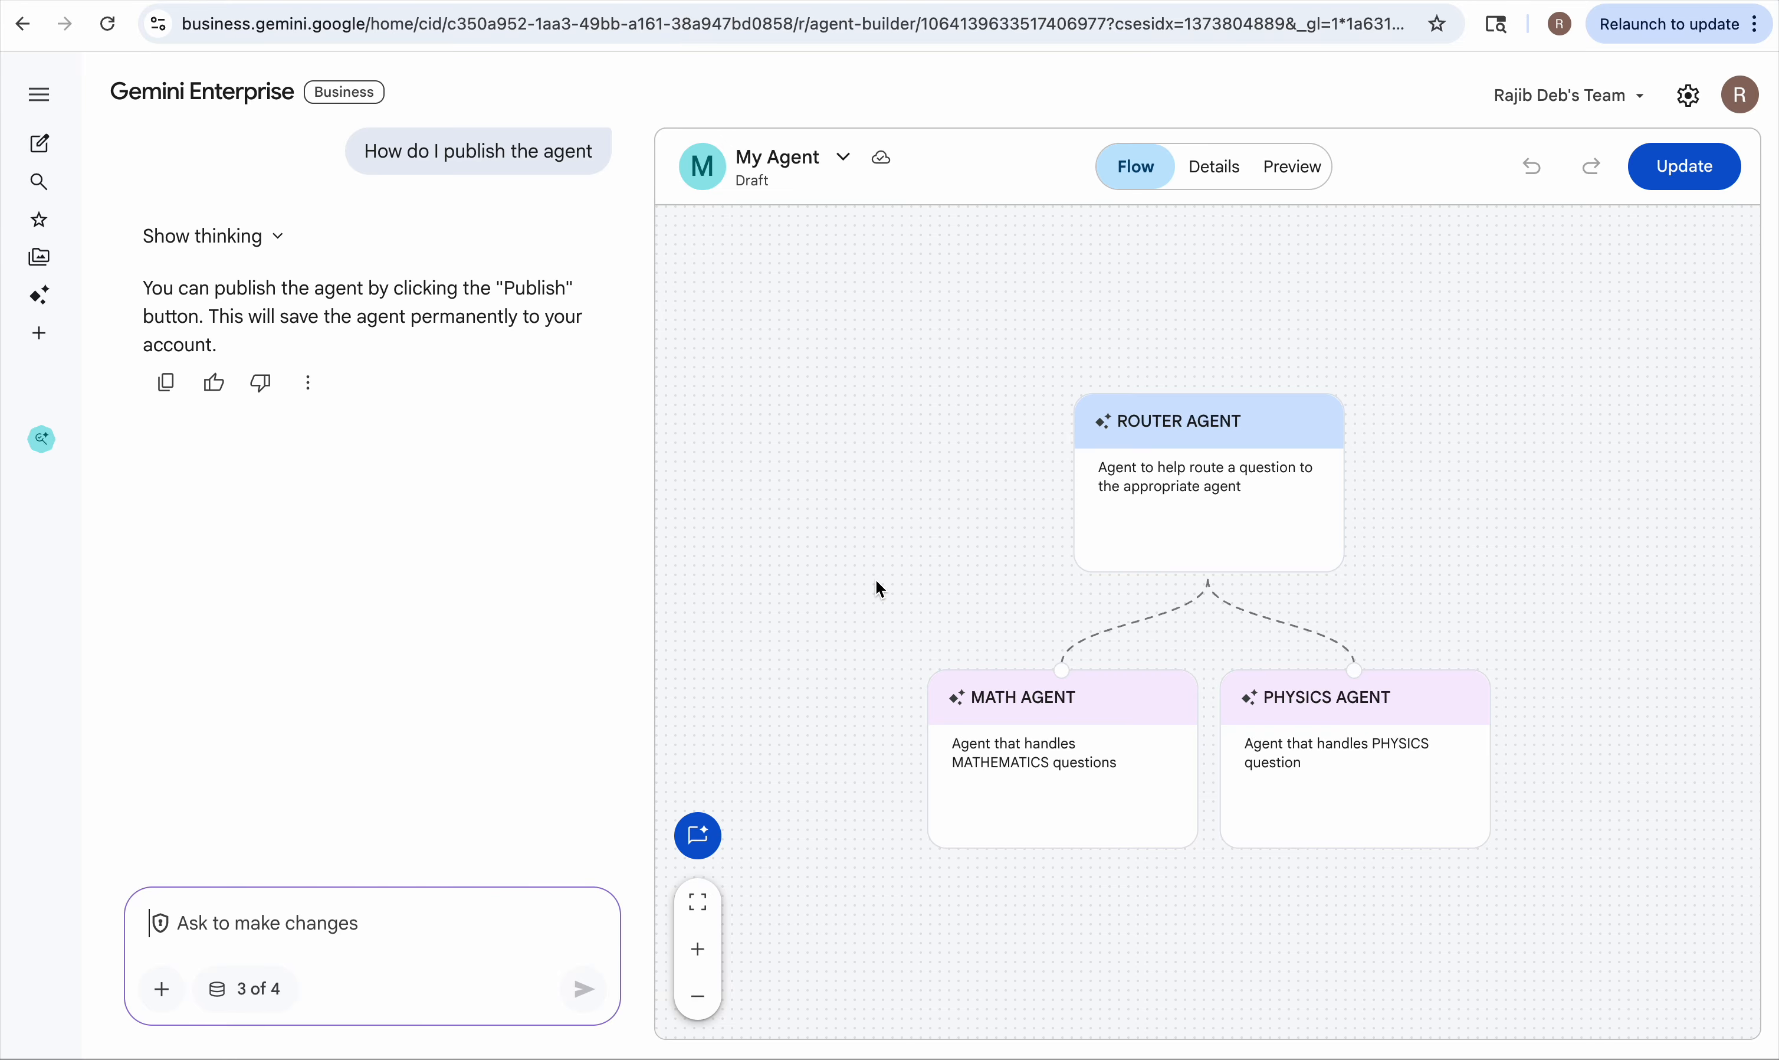
scroll(879, 588, down, 3)
scroll(879, 588, up, 2)
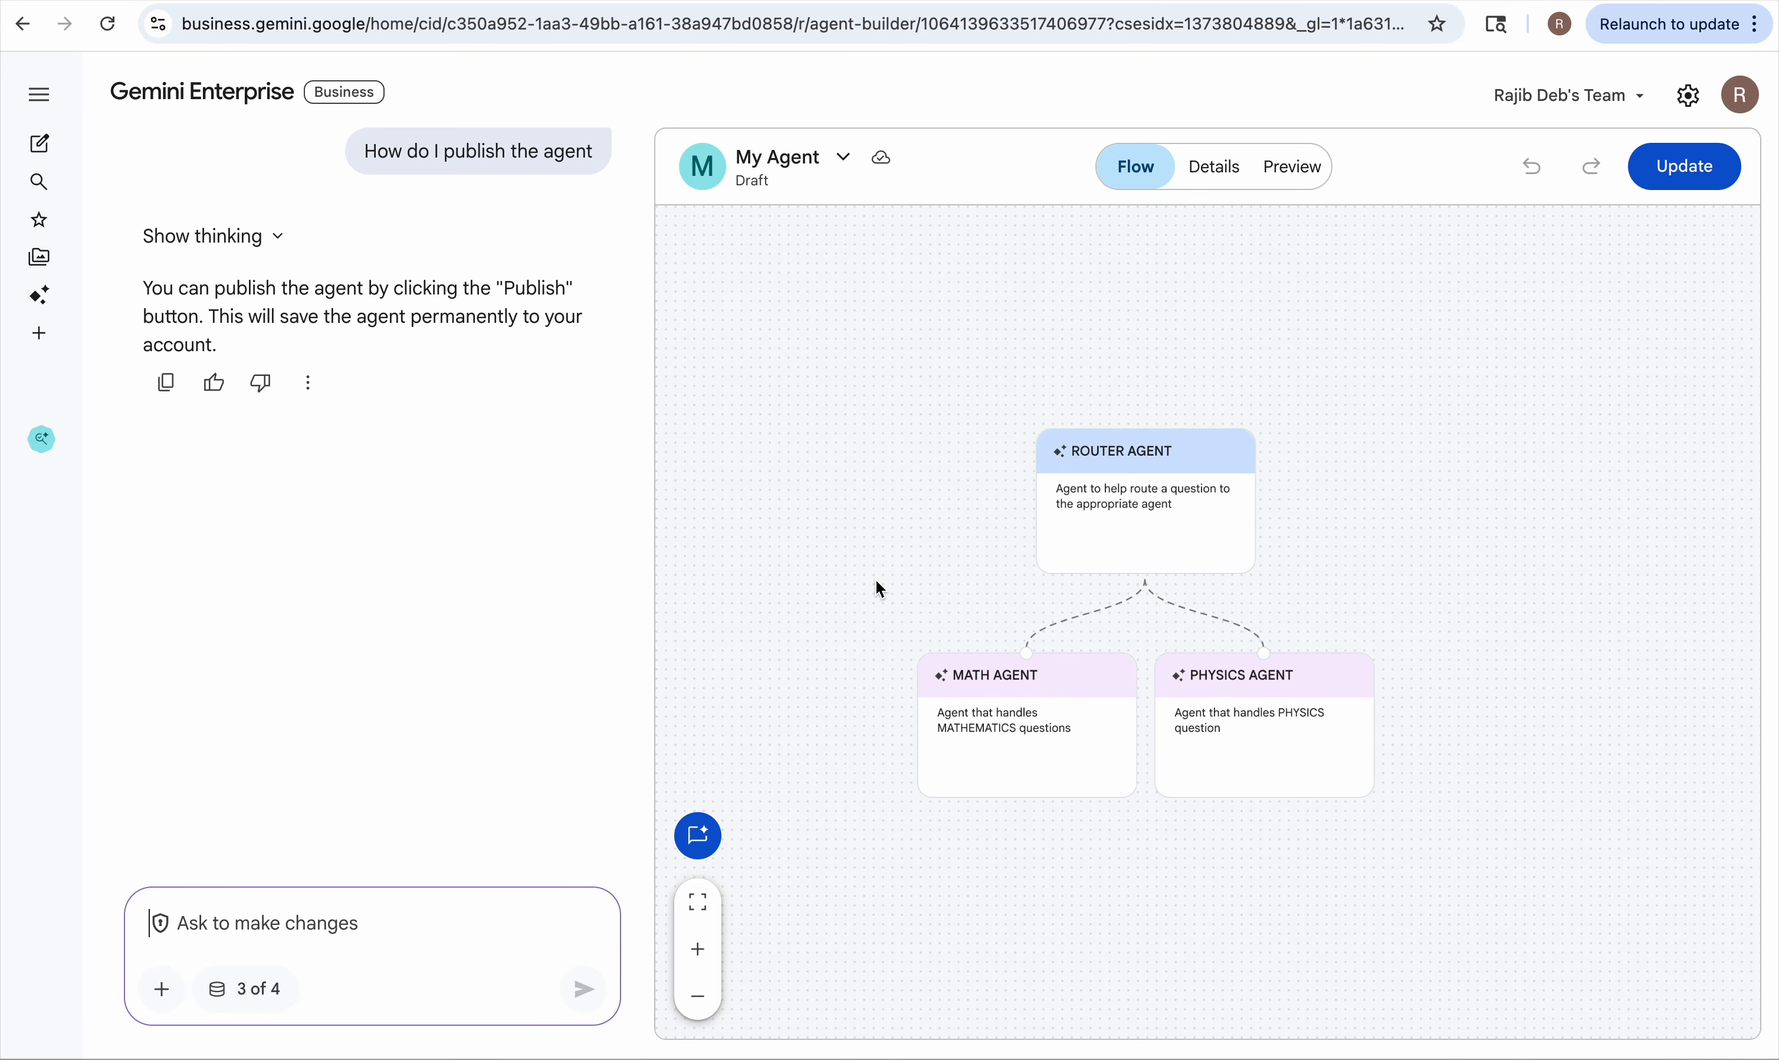
click(698, 837)
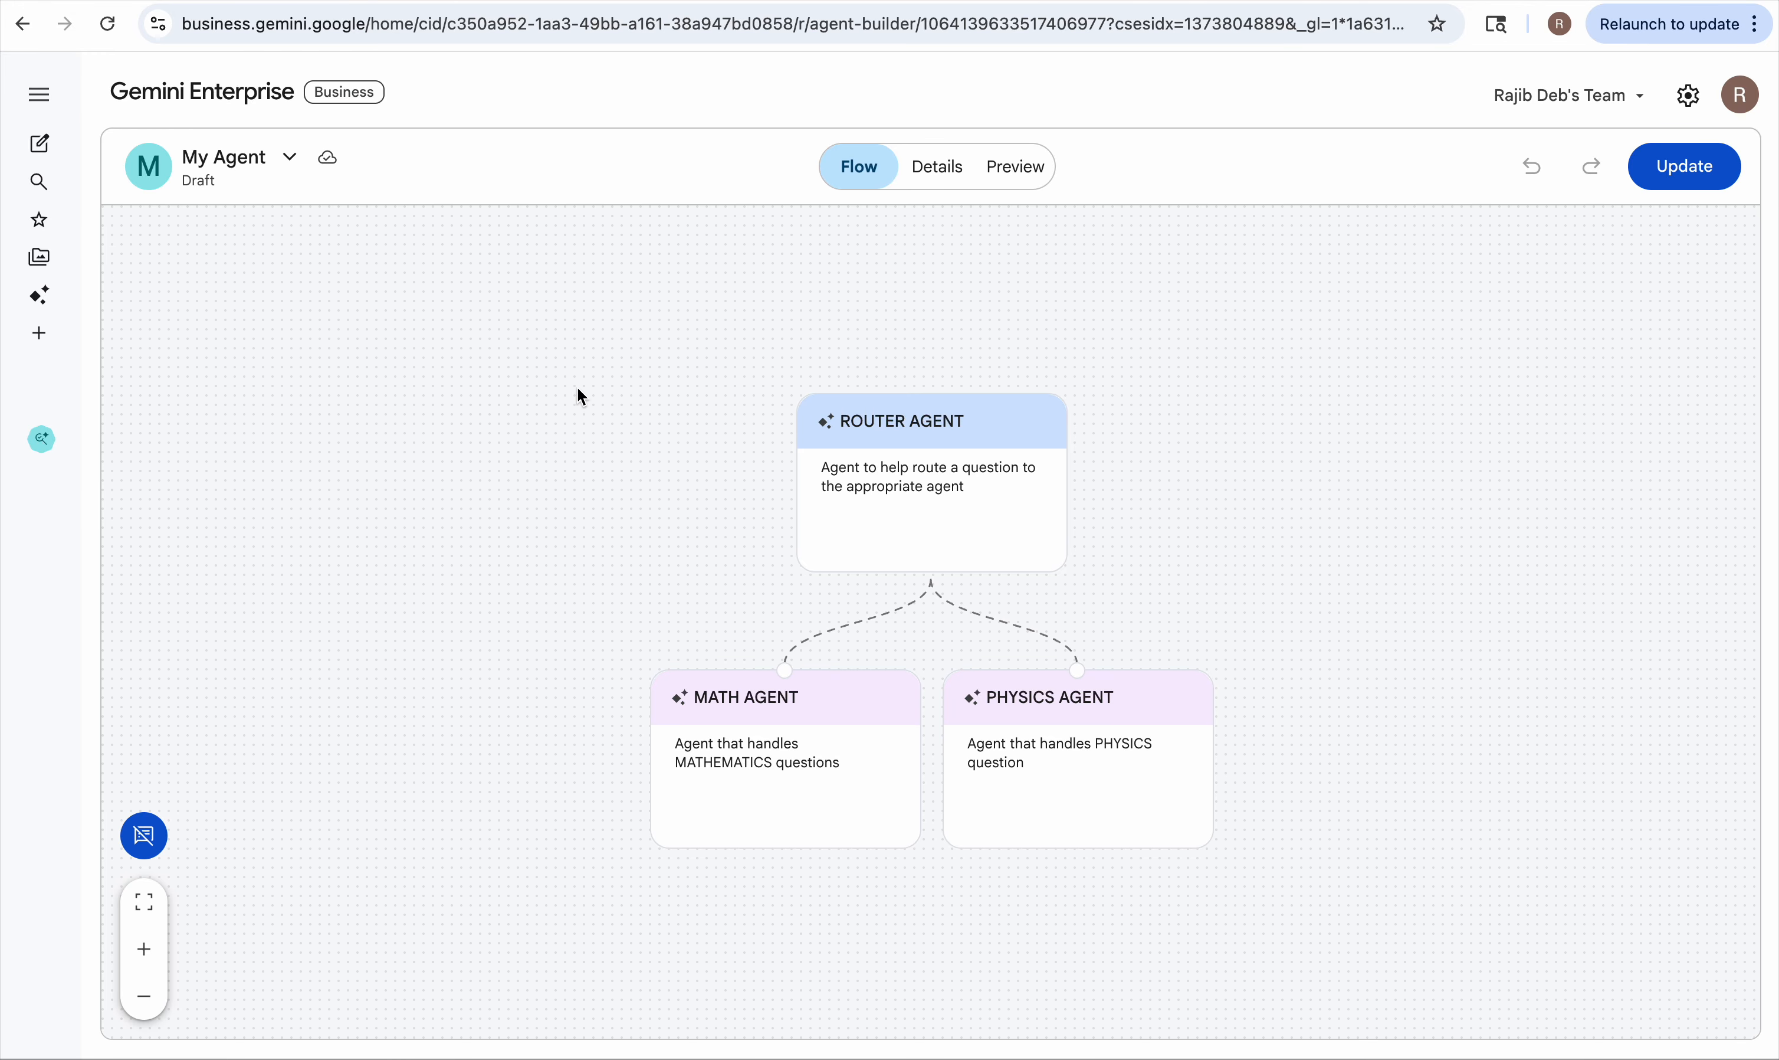
Step: Look for a publishing option in the settings list, the agent's version options, the expanded navigation and the team list
click(1694, 99)
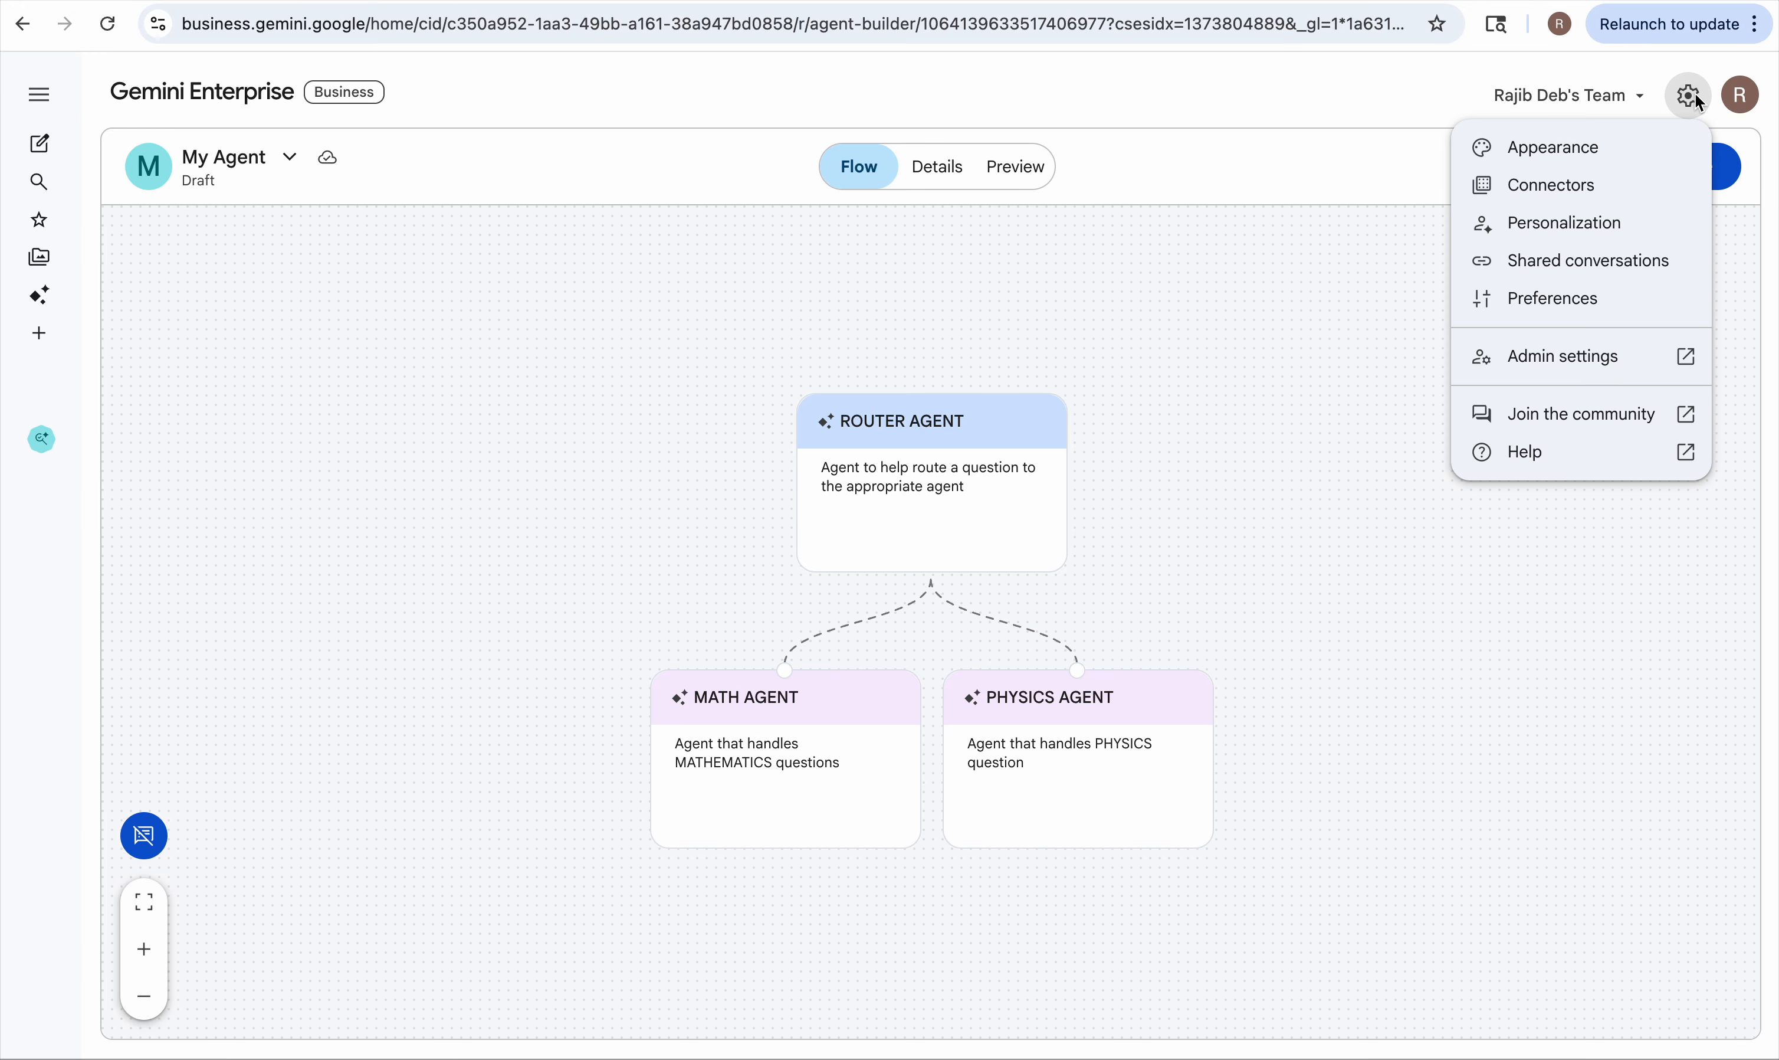
click(1353, 275)
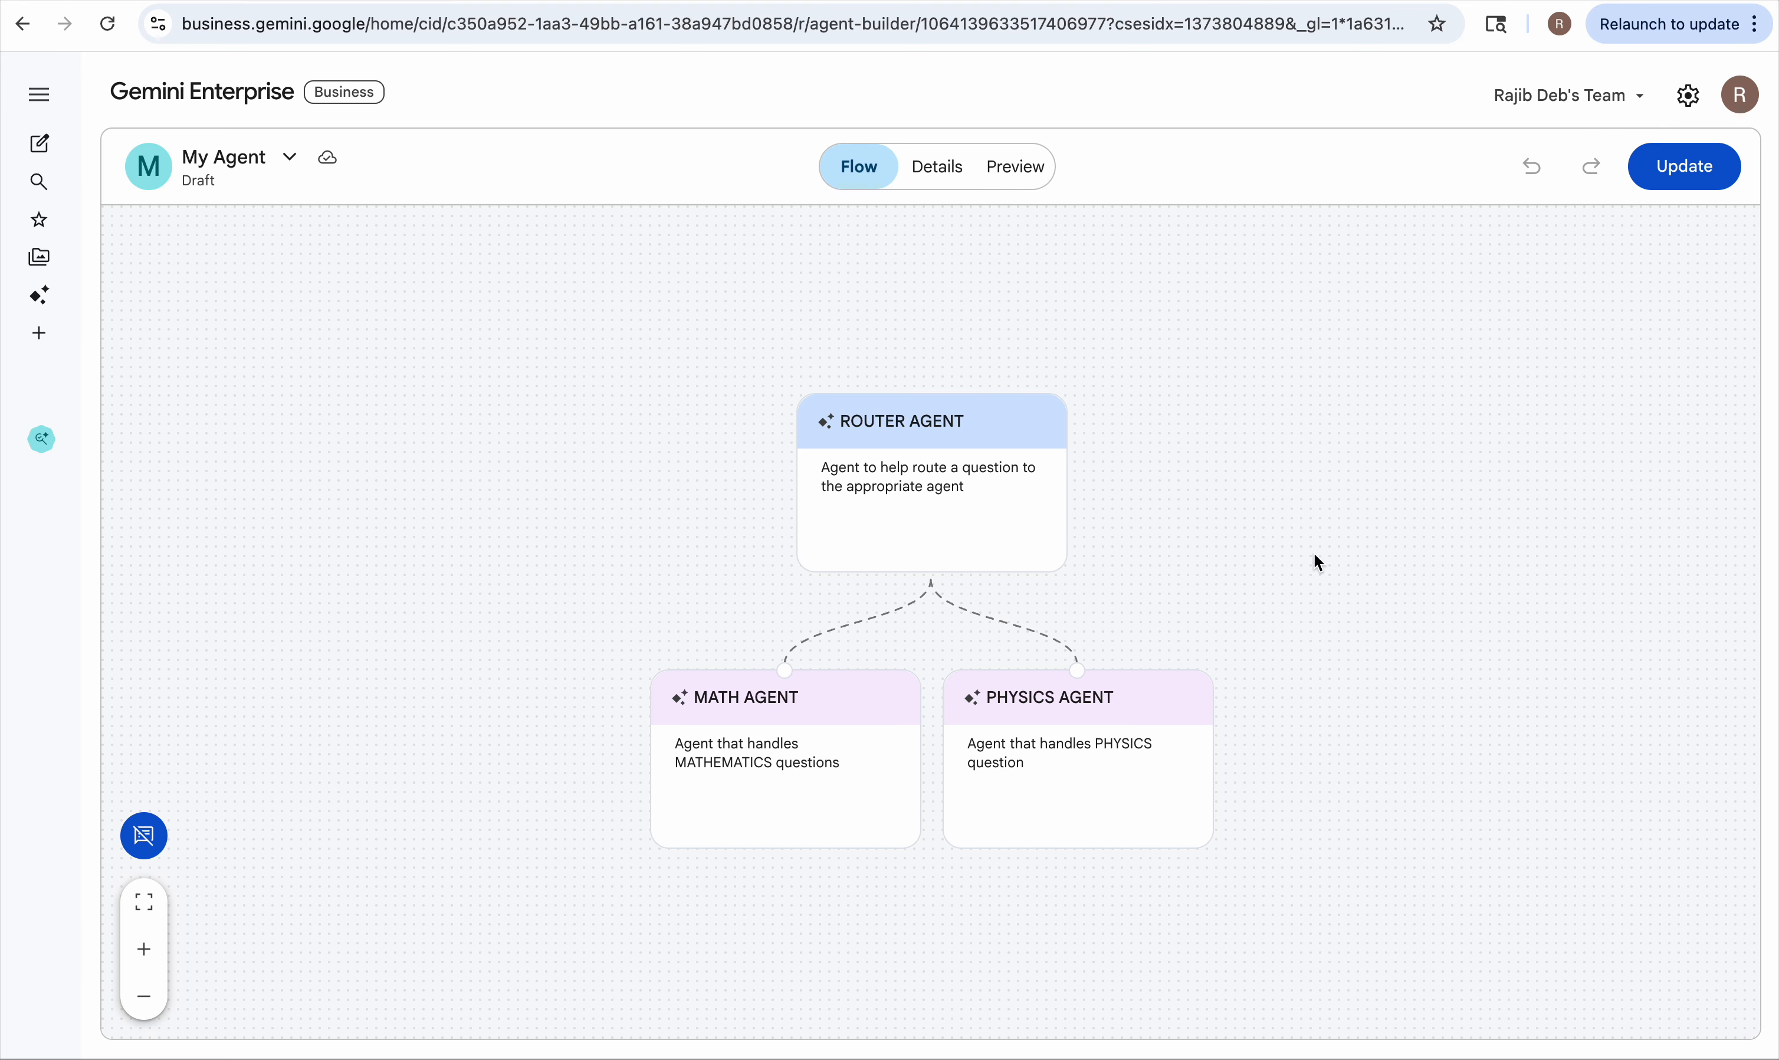
scroll(1314, 550, down, 3)
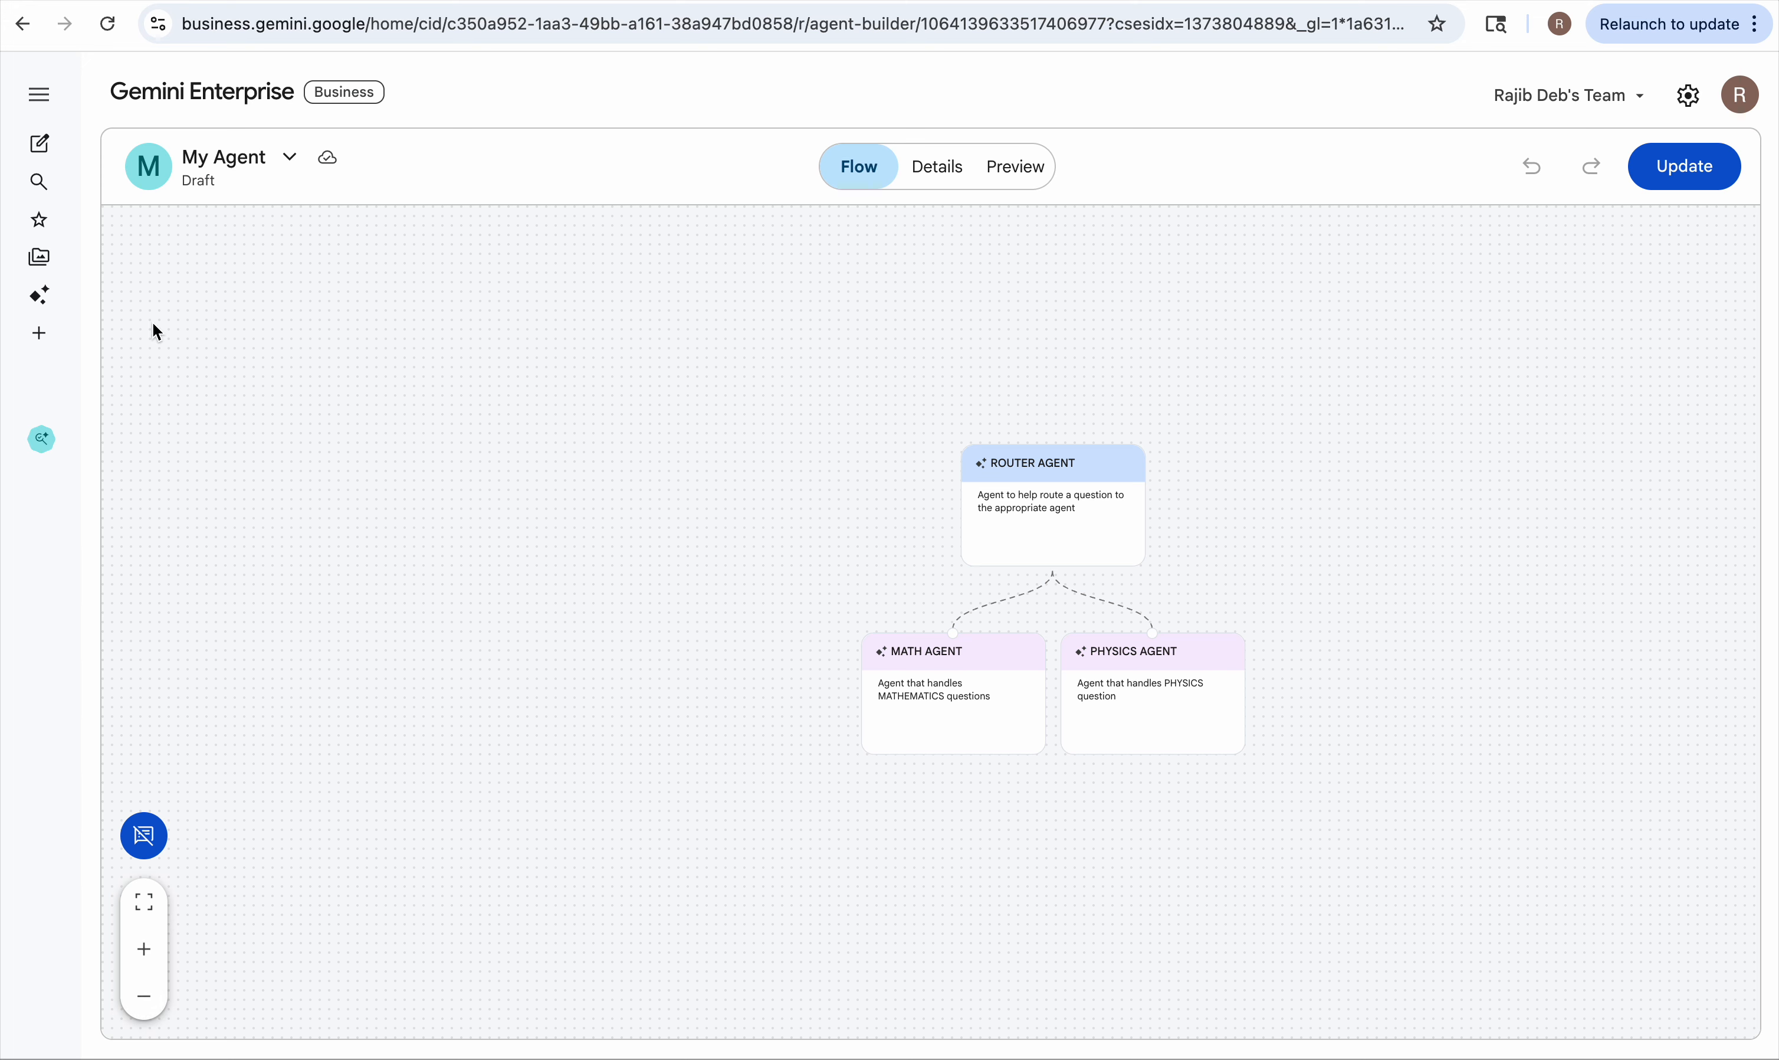
click(289, 170)
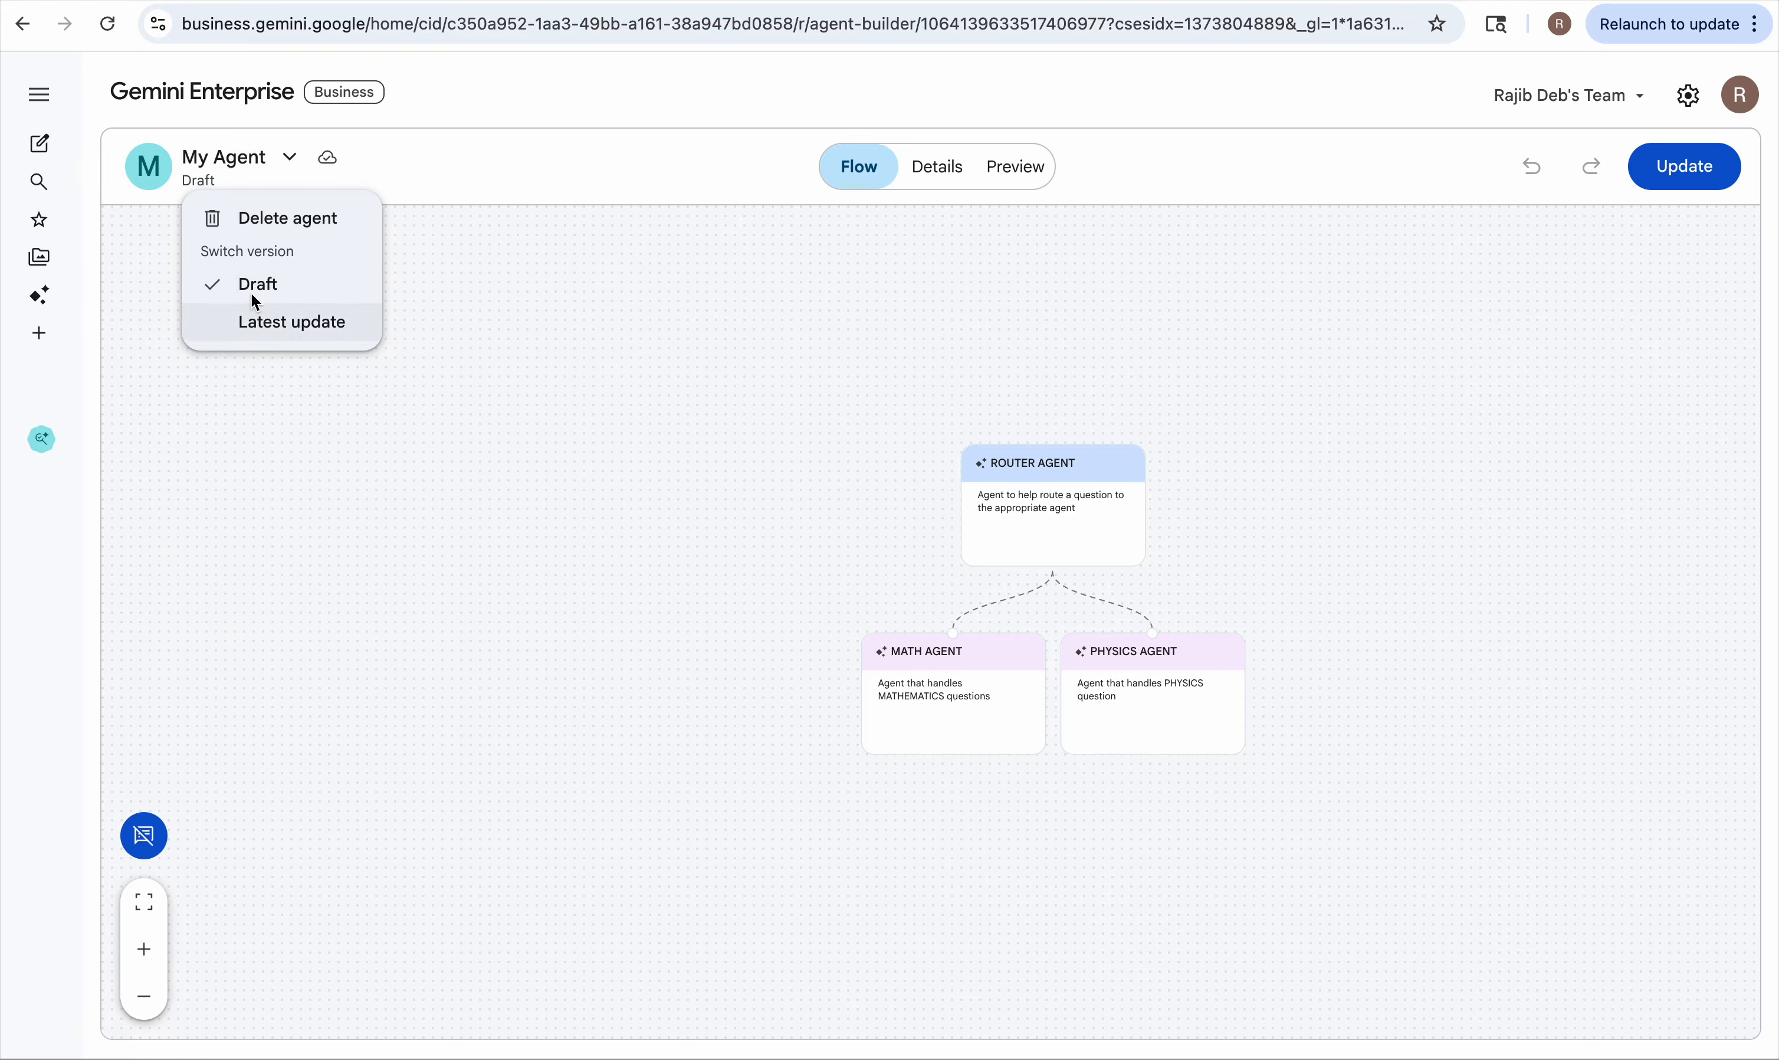
click(508, 336)
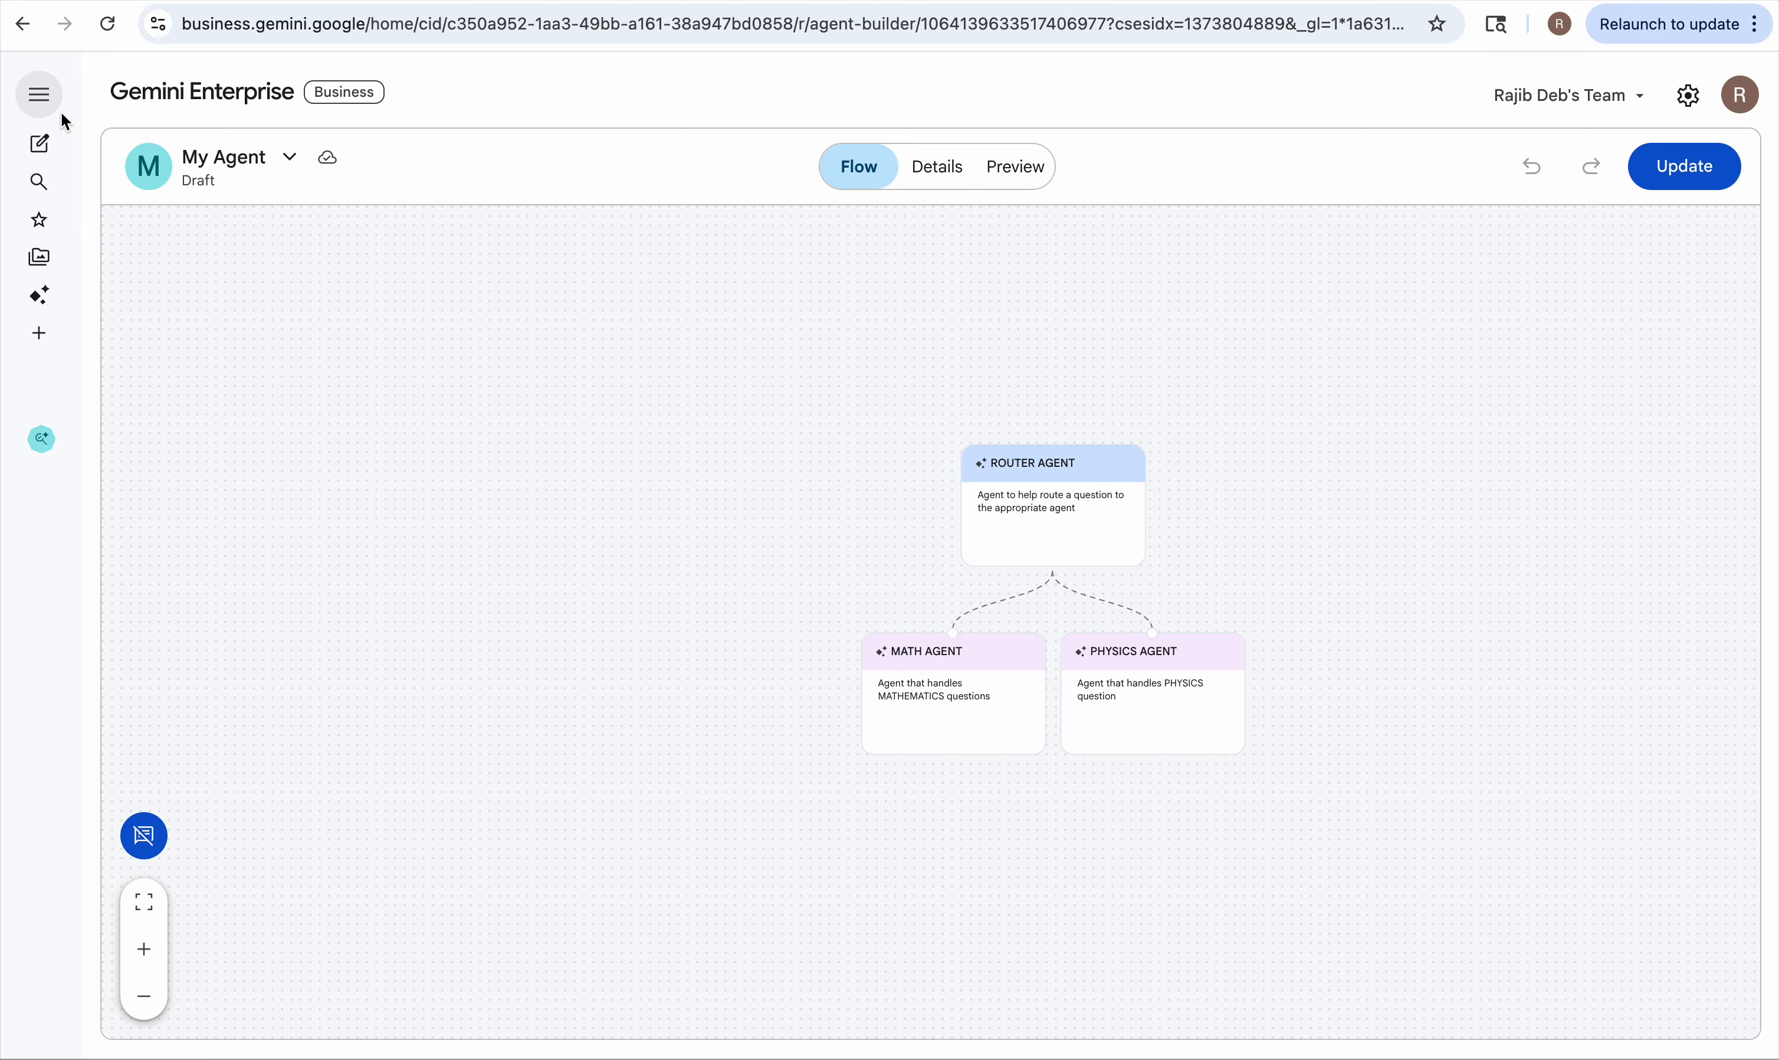
click(46, 106)
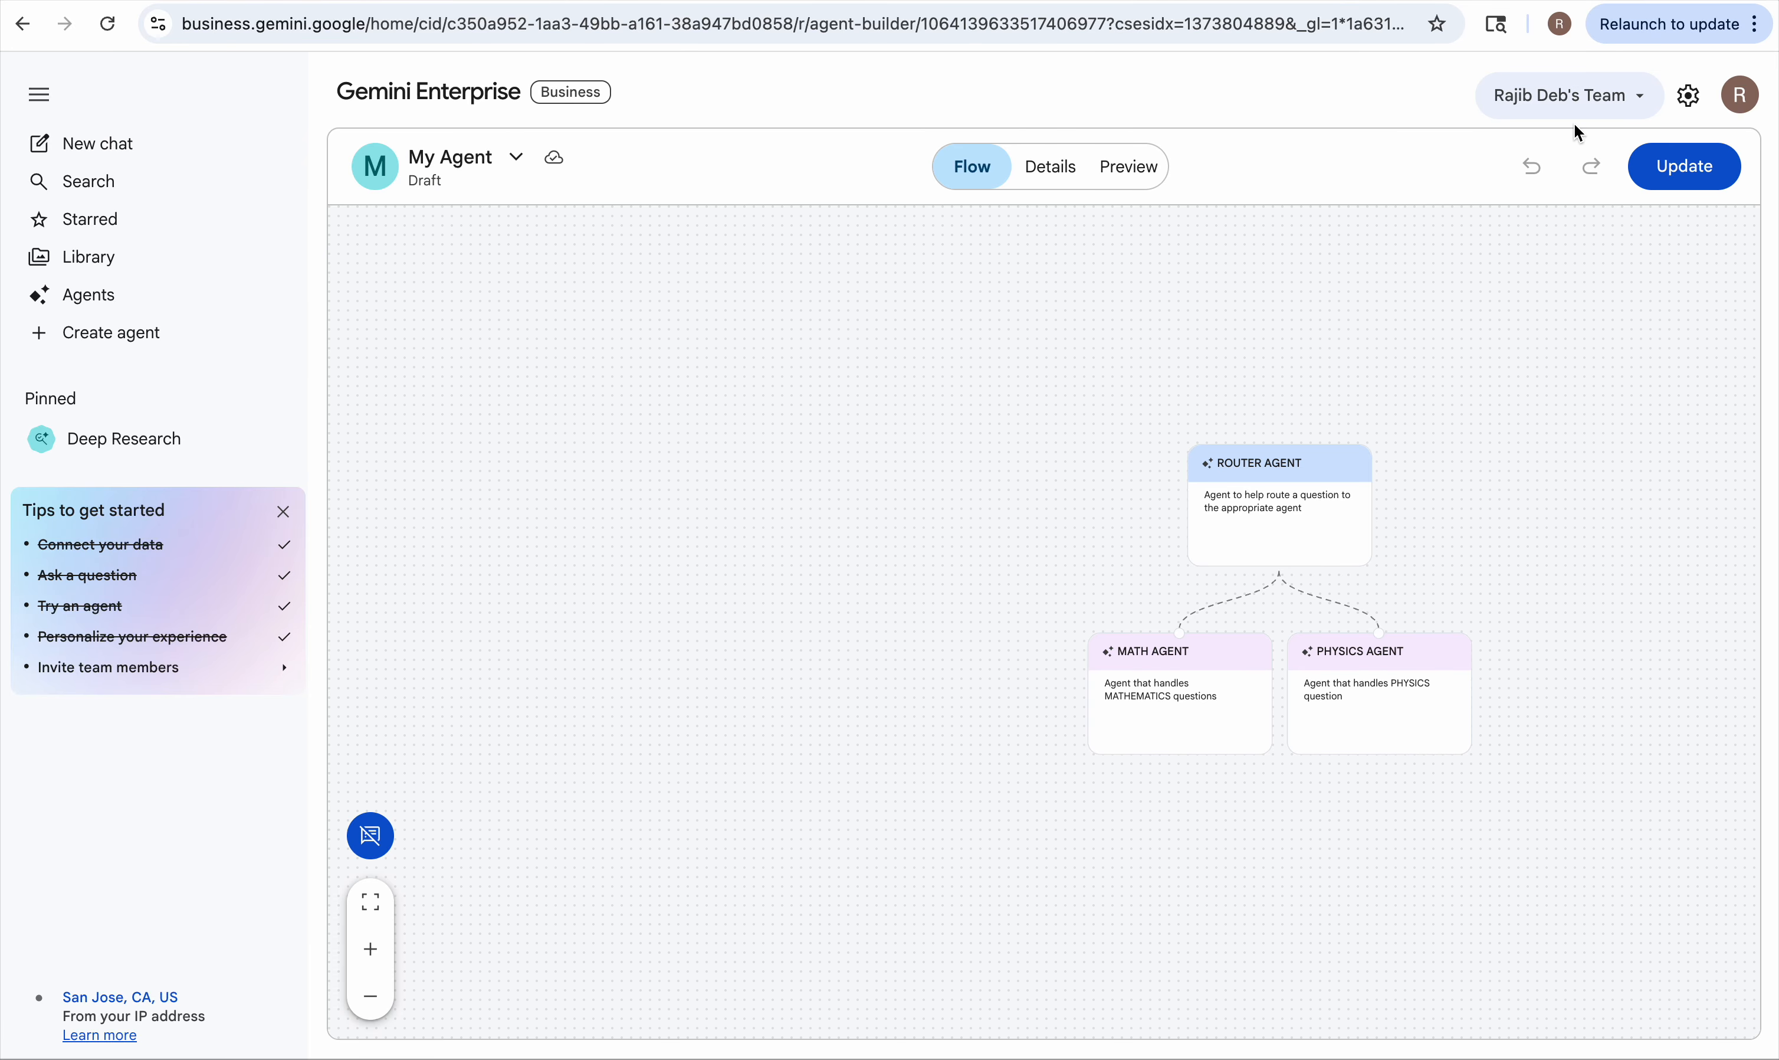
click(1603, 105)
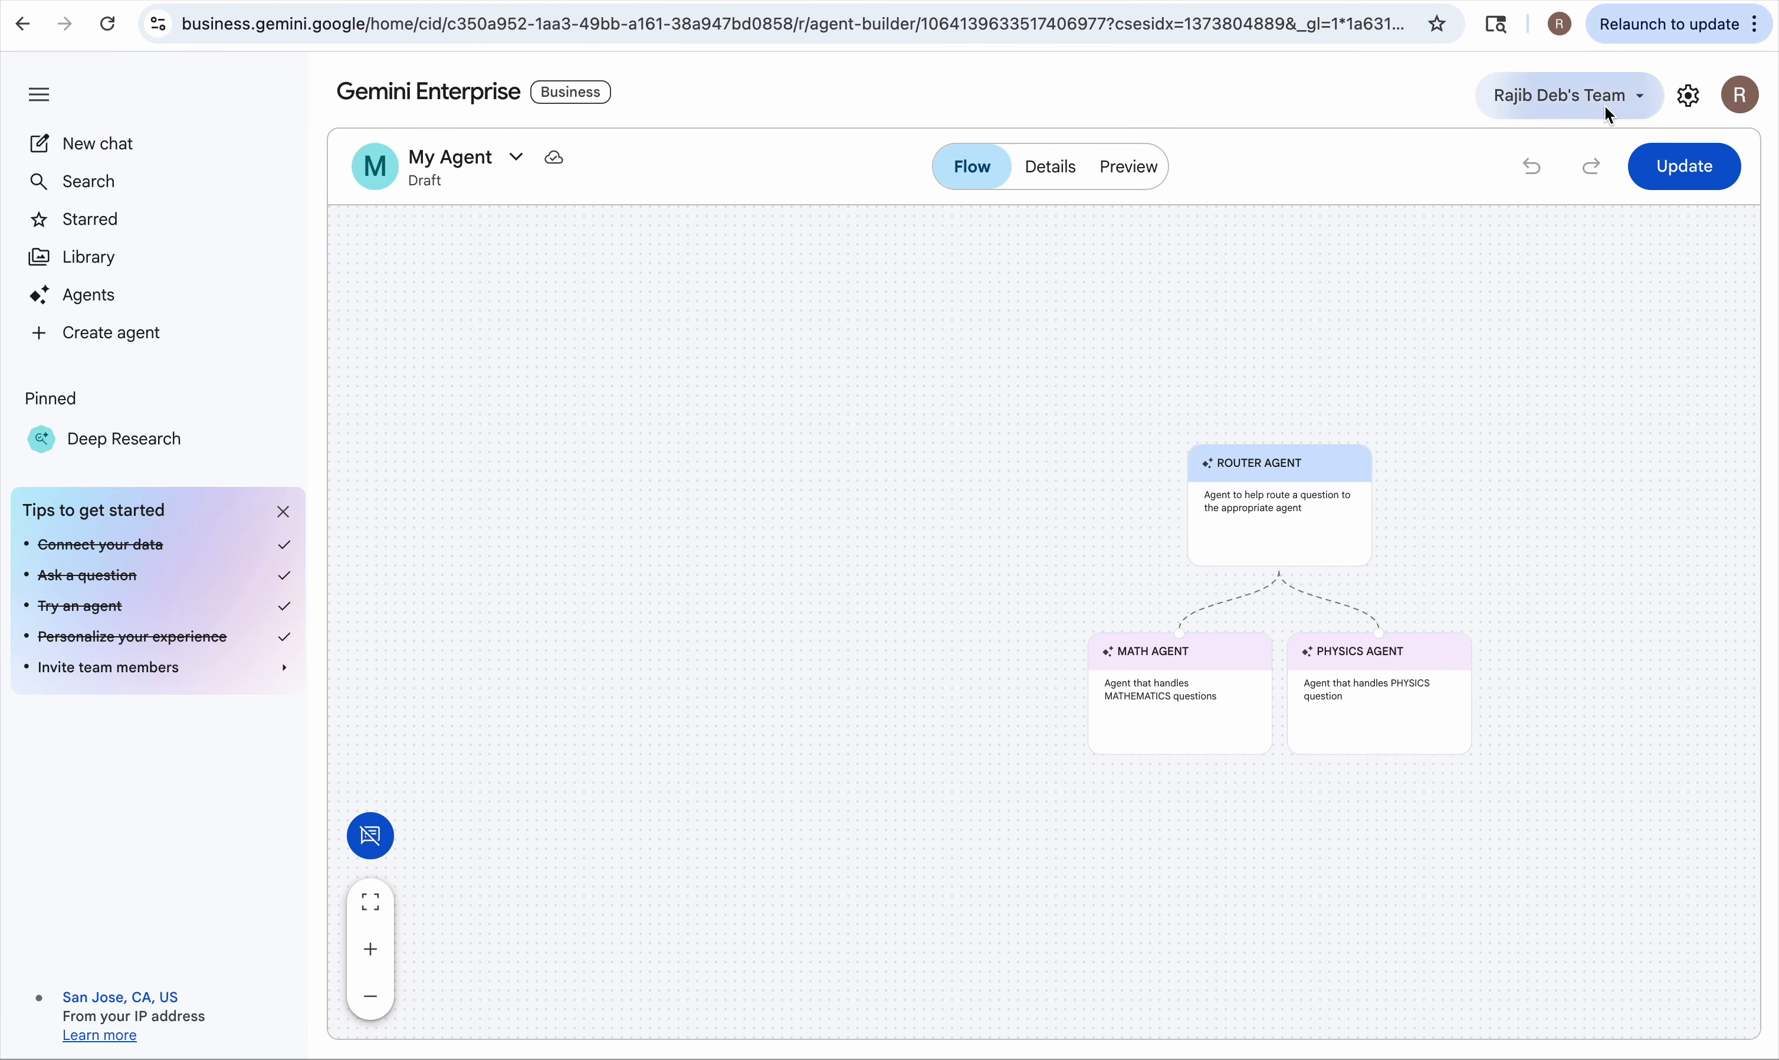
click(1019, 269)
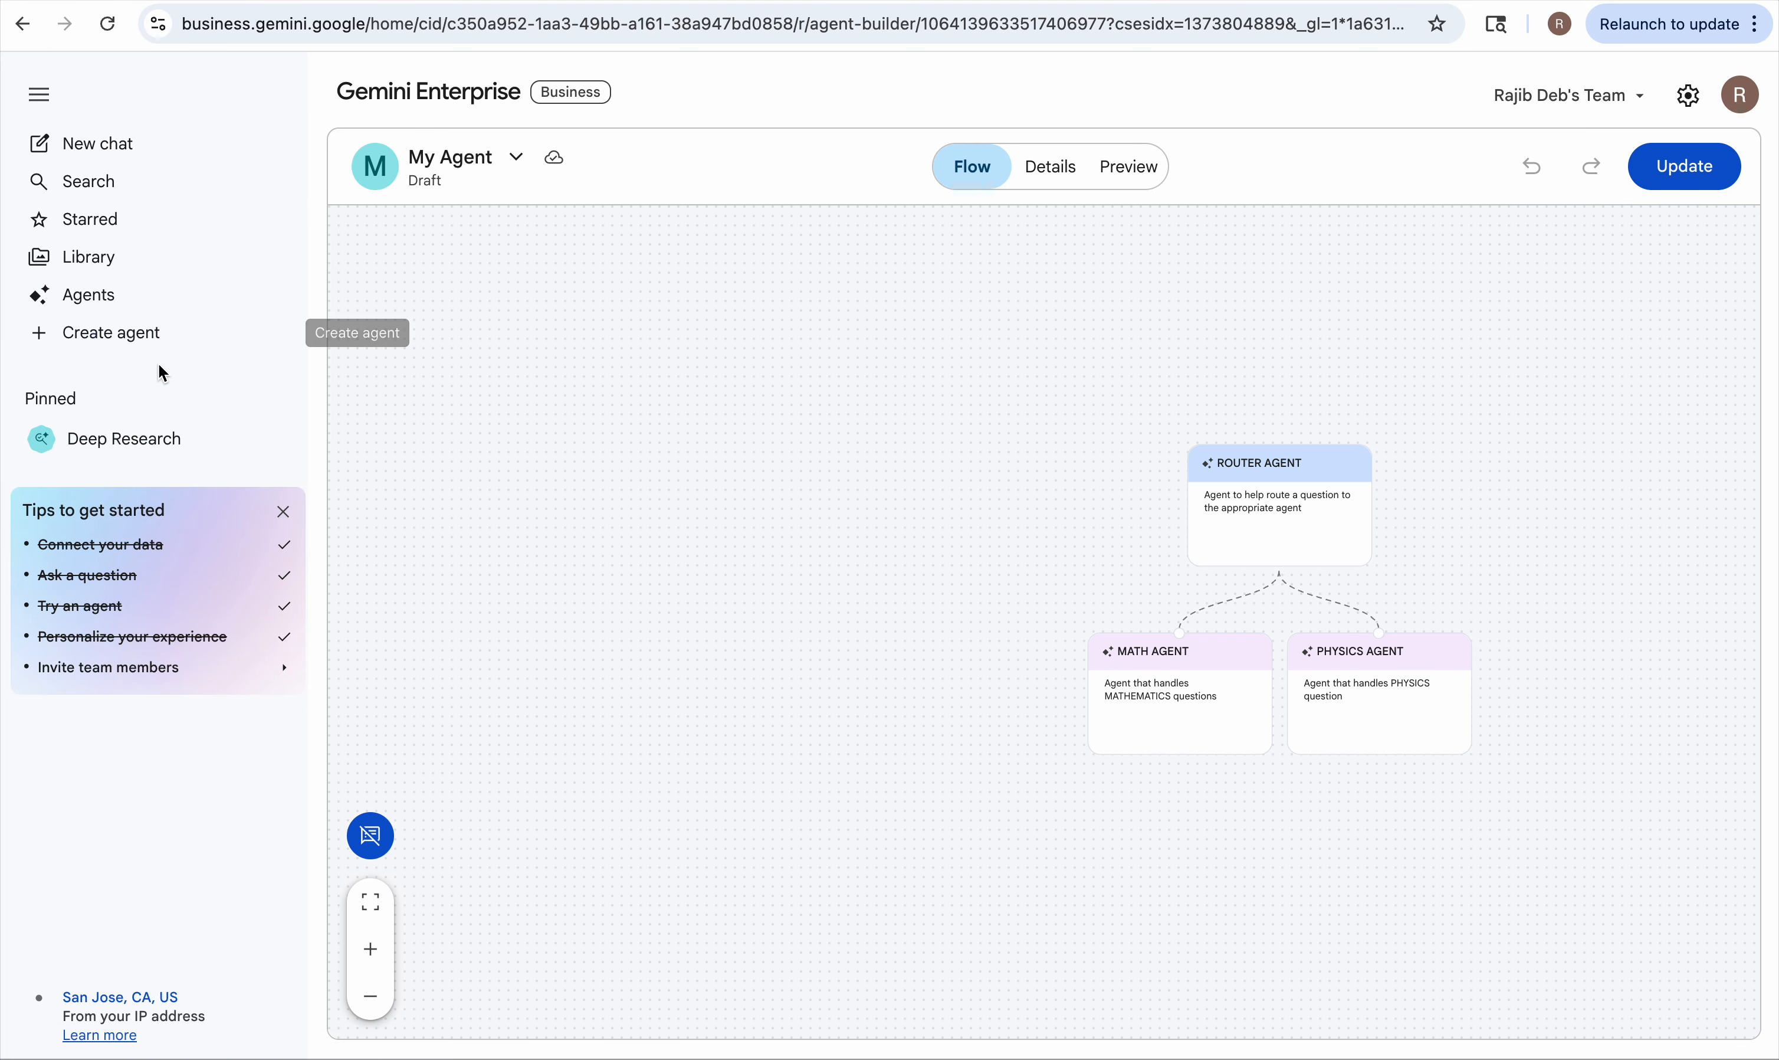
Step: Go to the agent gallery and check which actions are available for My Agent
mouse_move(126, 310)
click(415, 396)
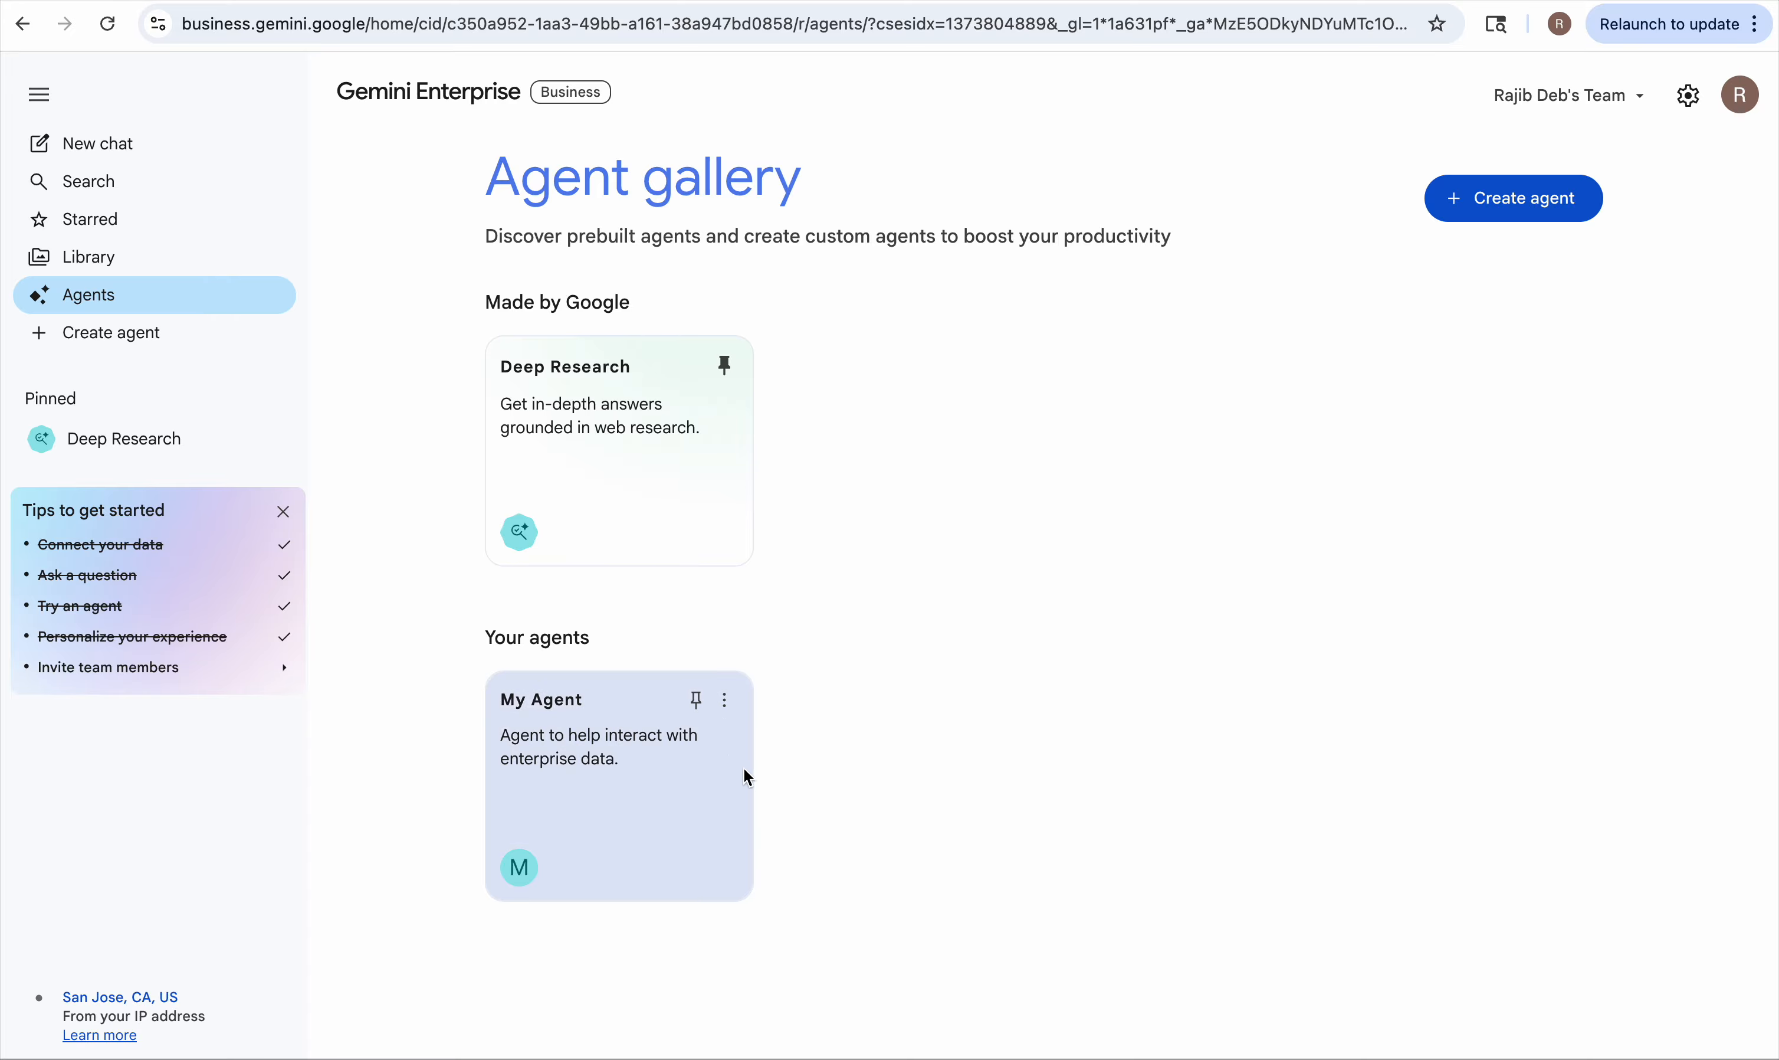
click(725, 699)
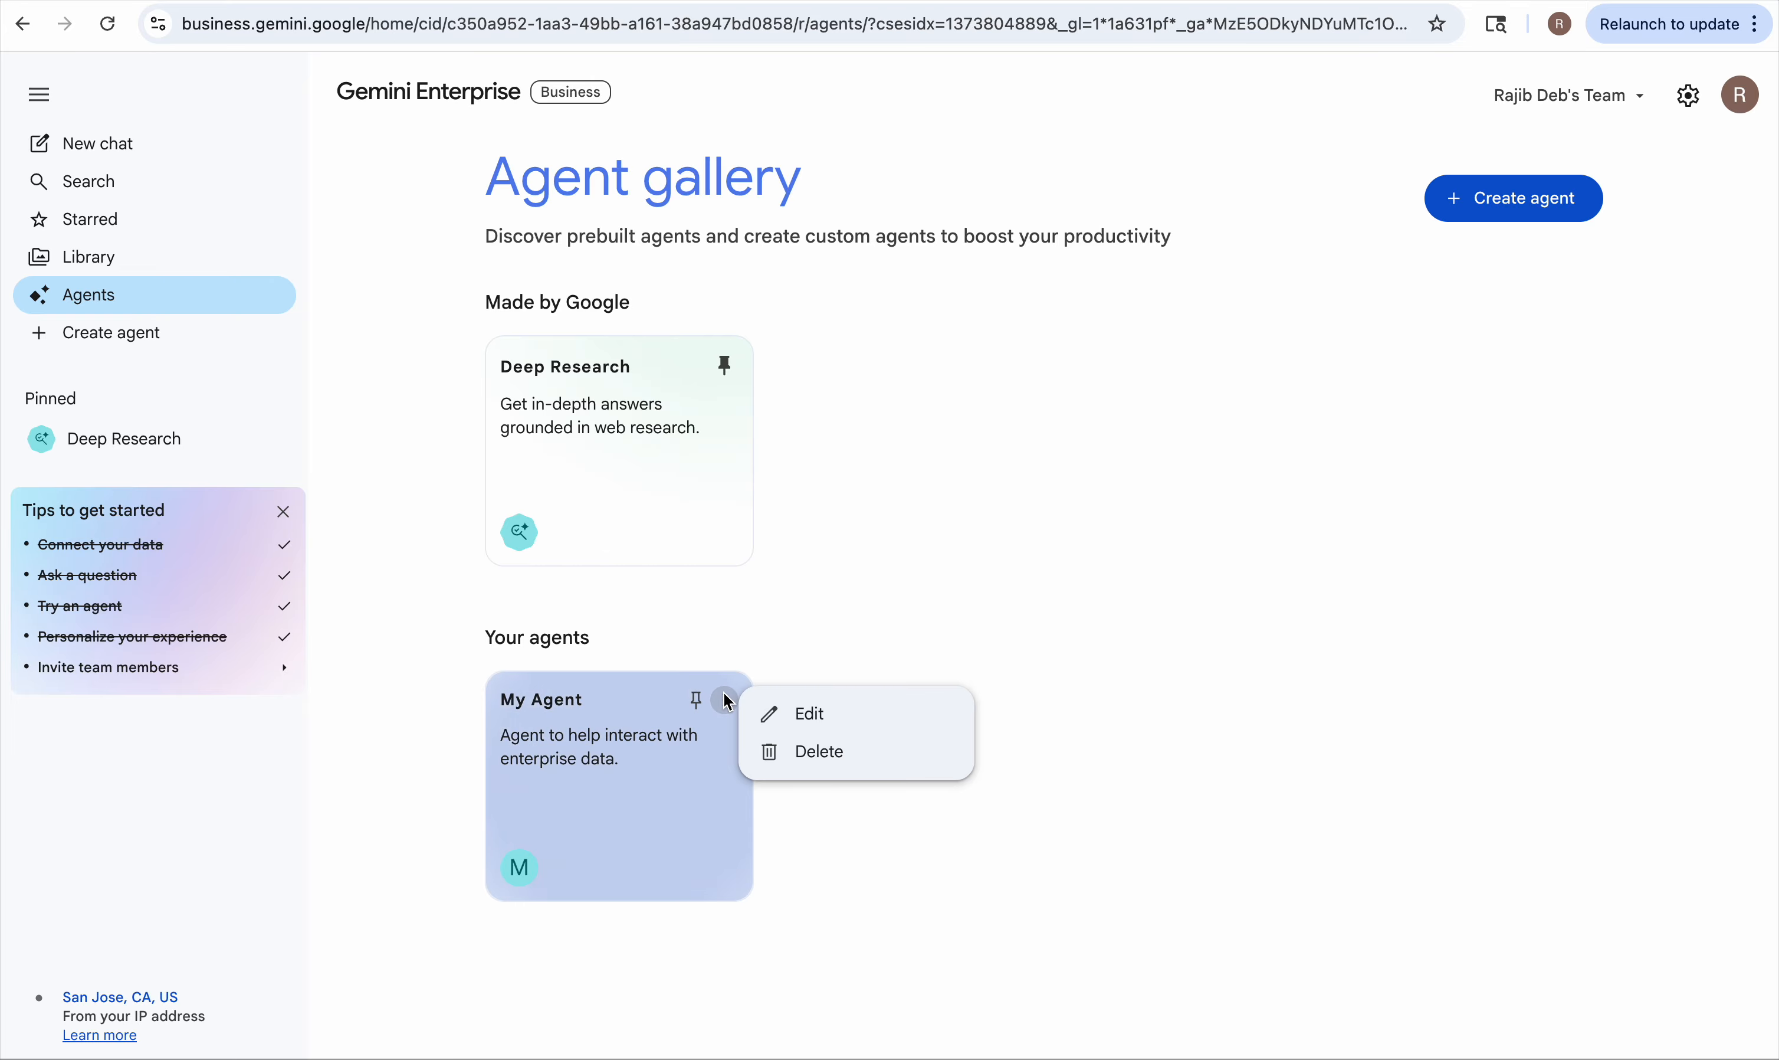
click(819, 564)
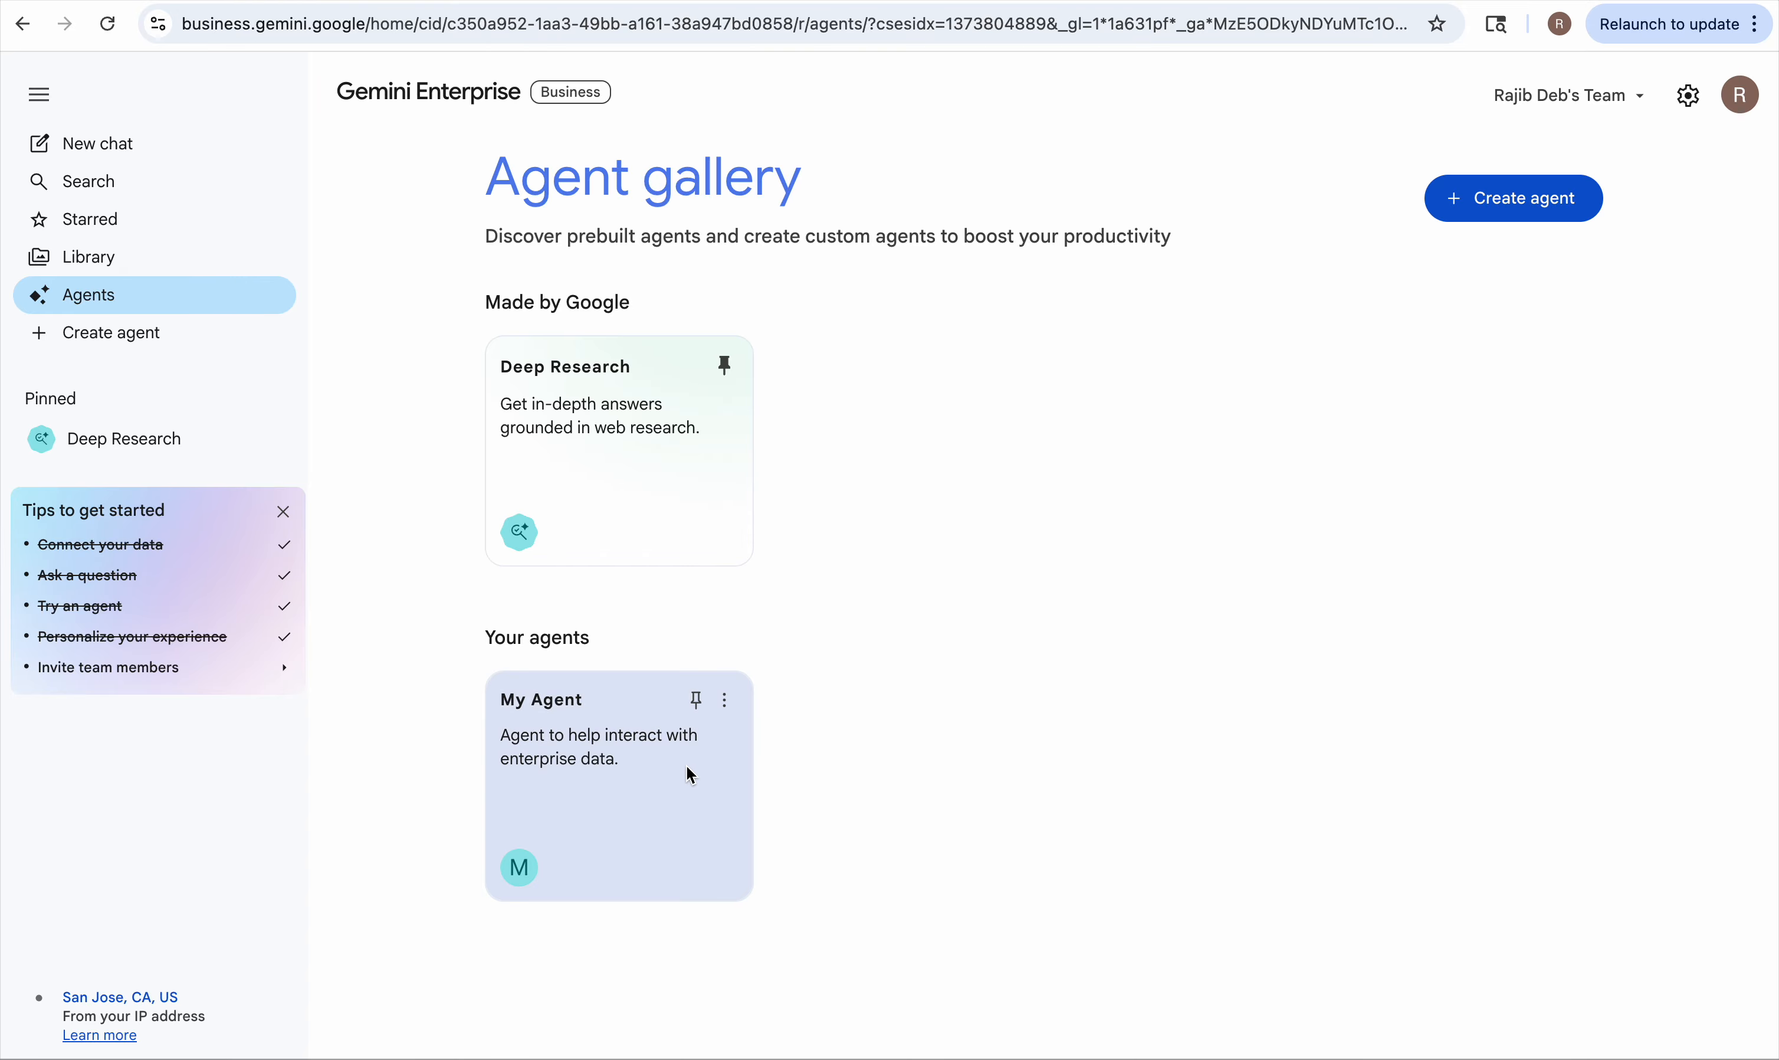
Step: Reopen My Agent in Agent Designer, check its flow view and return to the full agent gallery
click(619, 769)
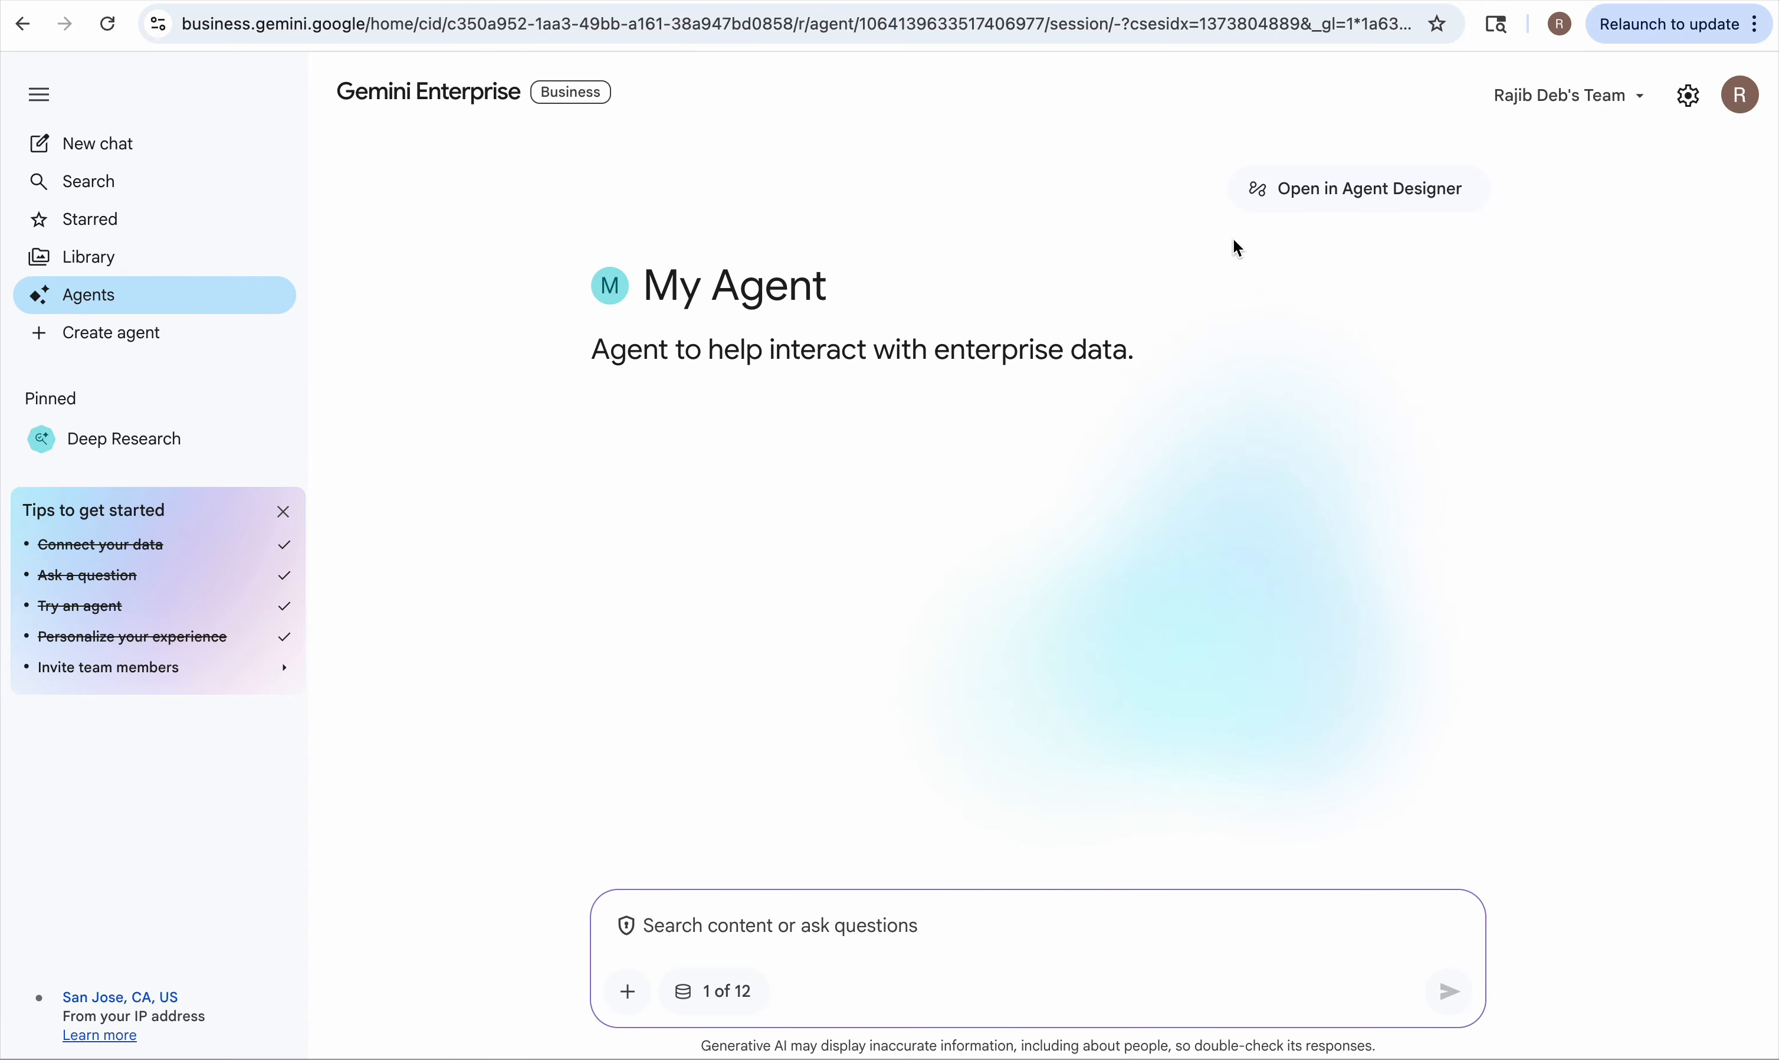
click(1347, 191)
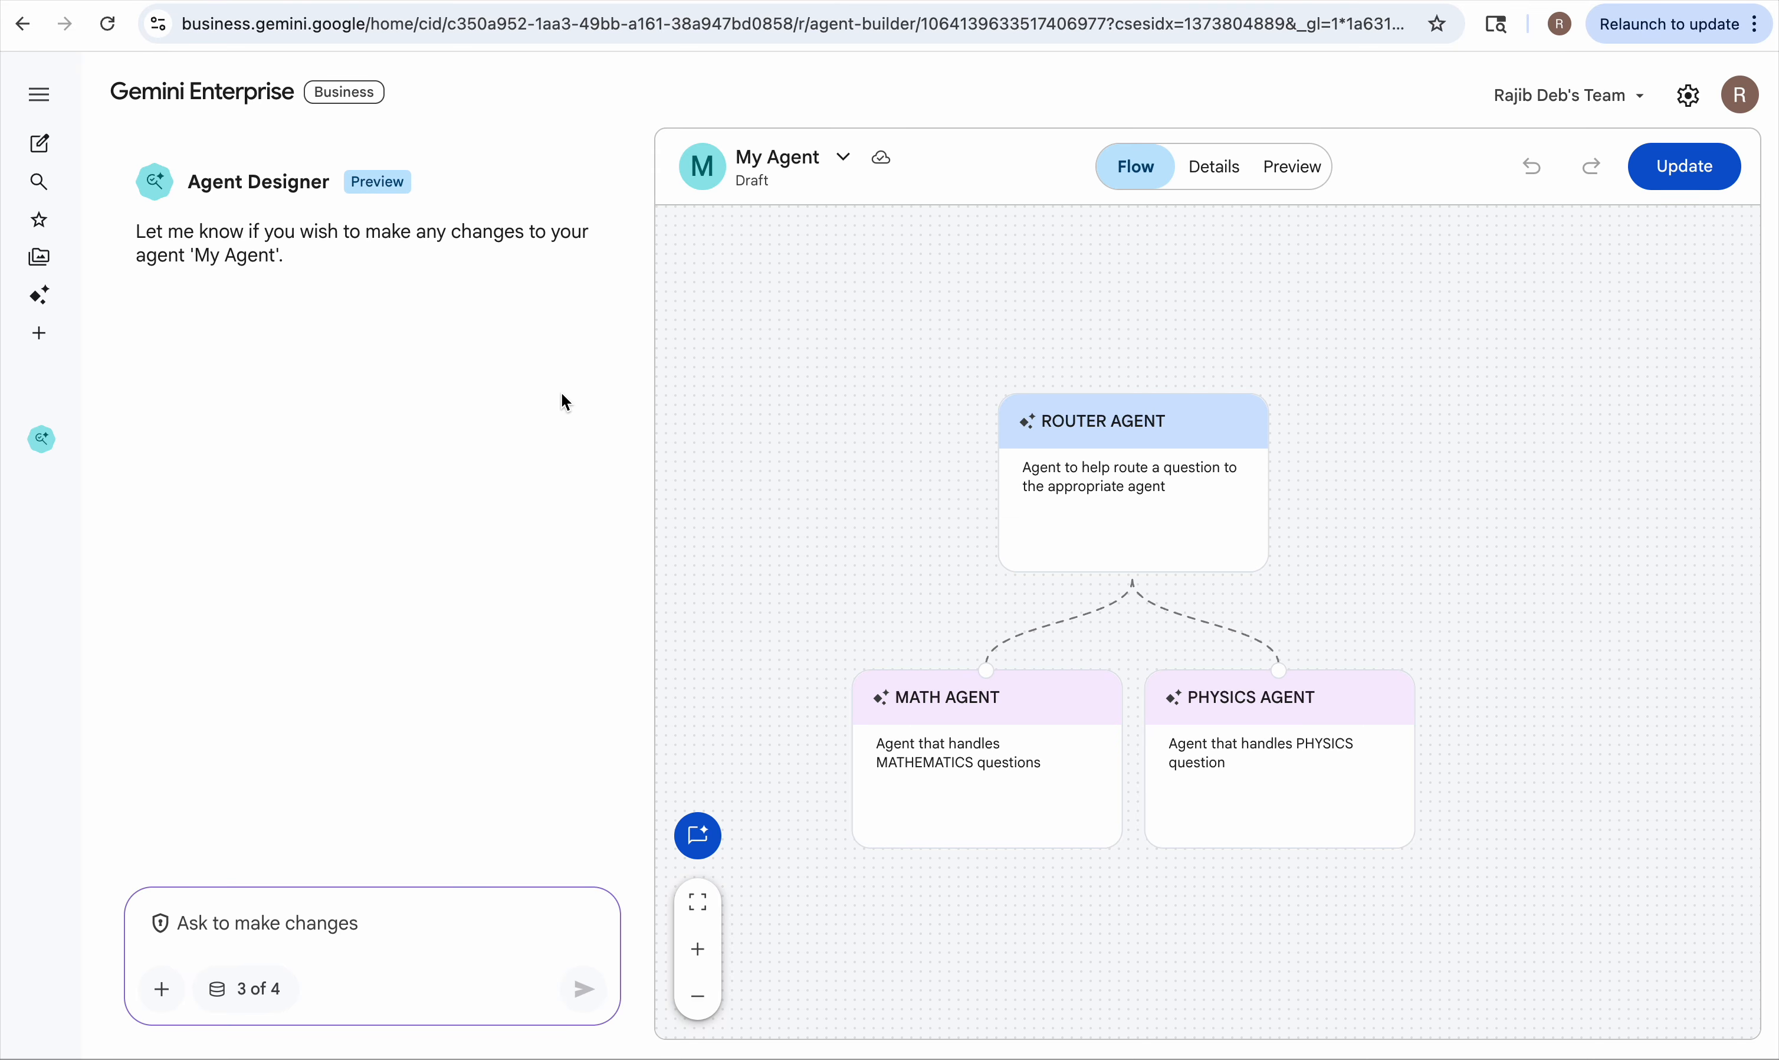
mouse_move(69, 300)
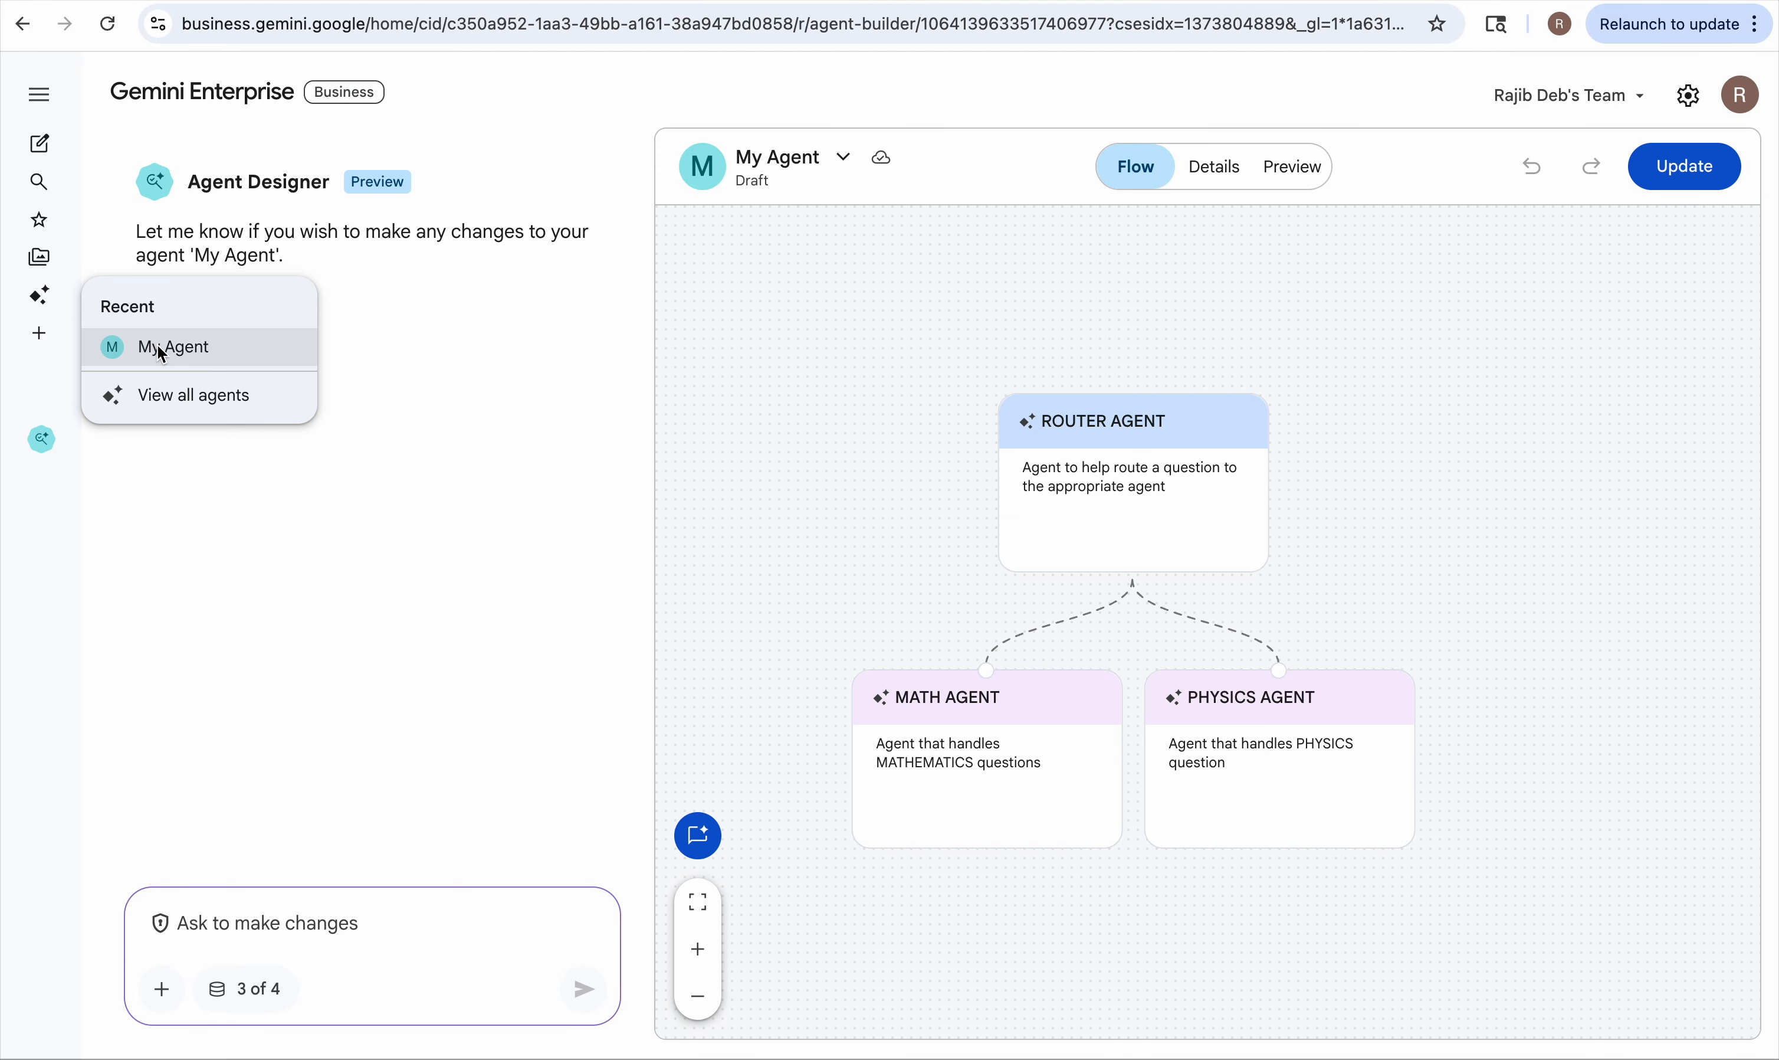
click(175, 395)
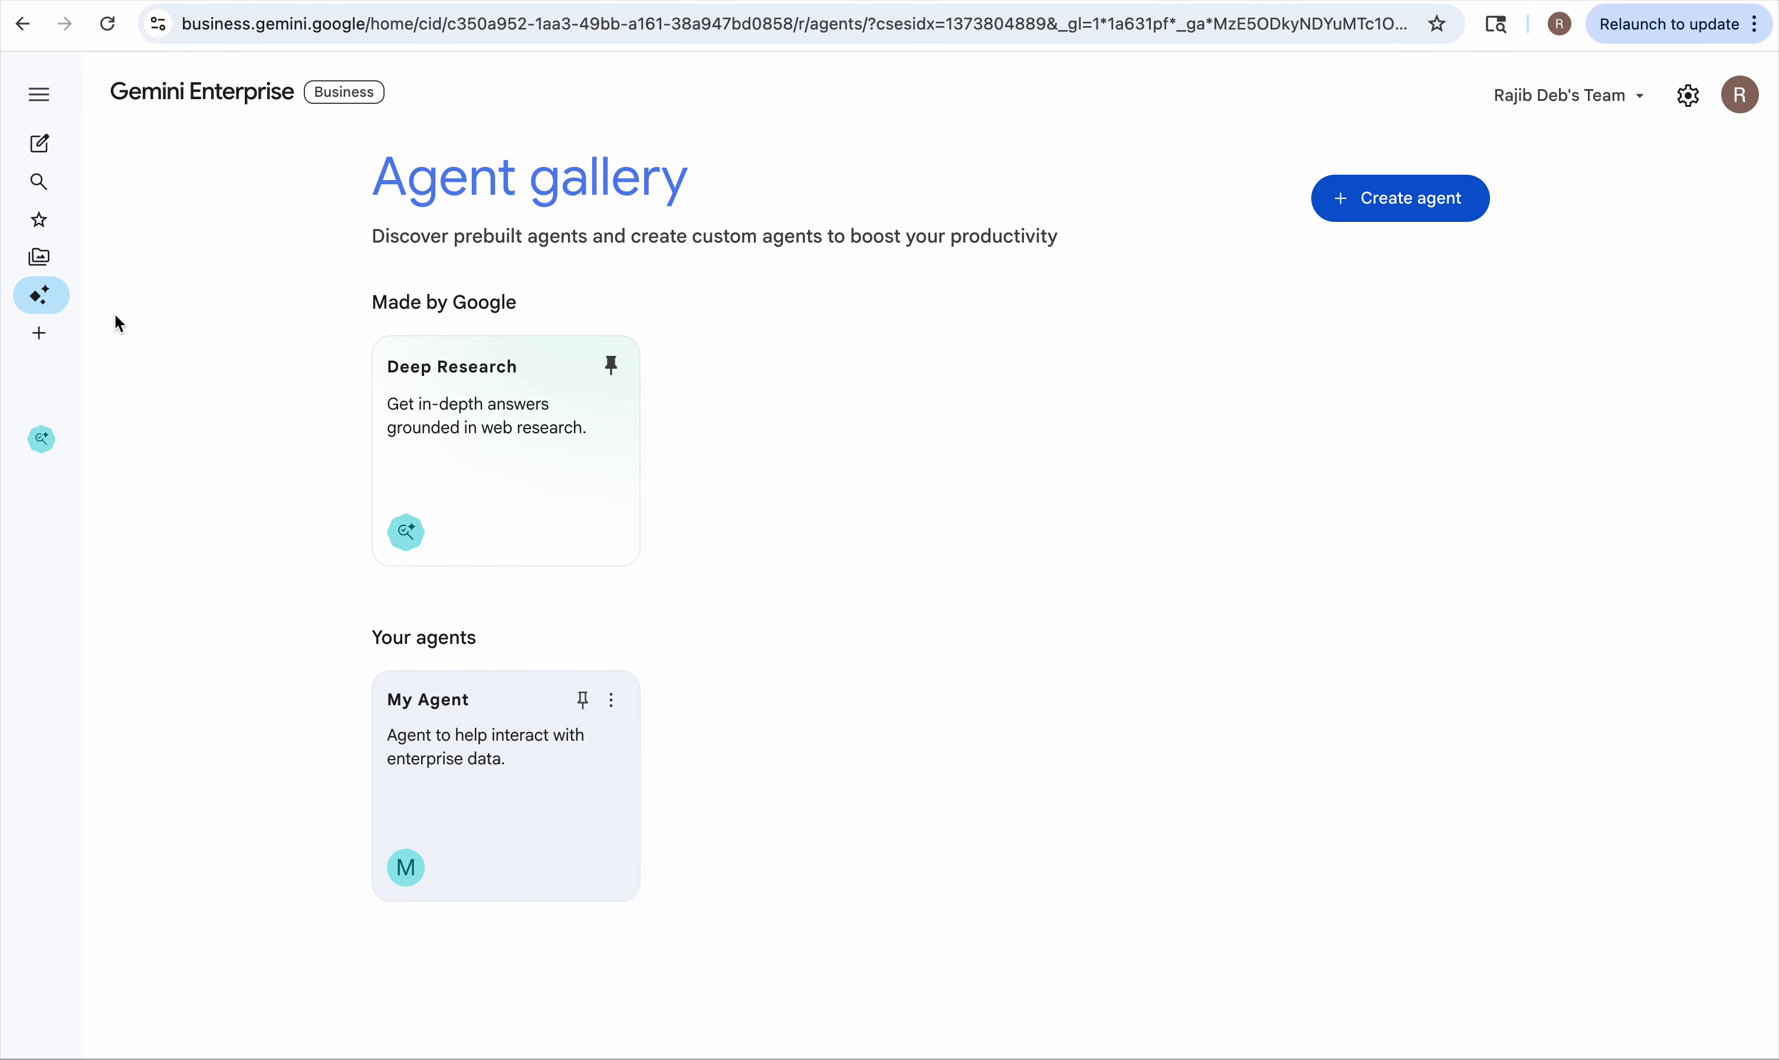
Step: Start generating a video from the Library and enter the prompt text "Create a video which will narrate the story of"
click(43, 259)
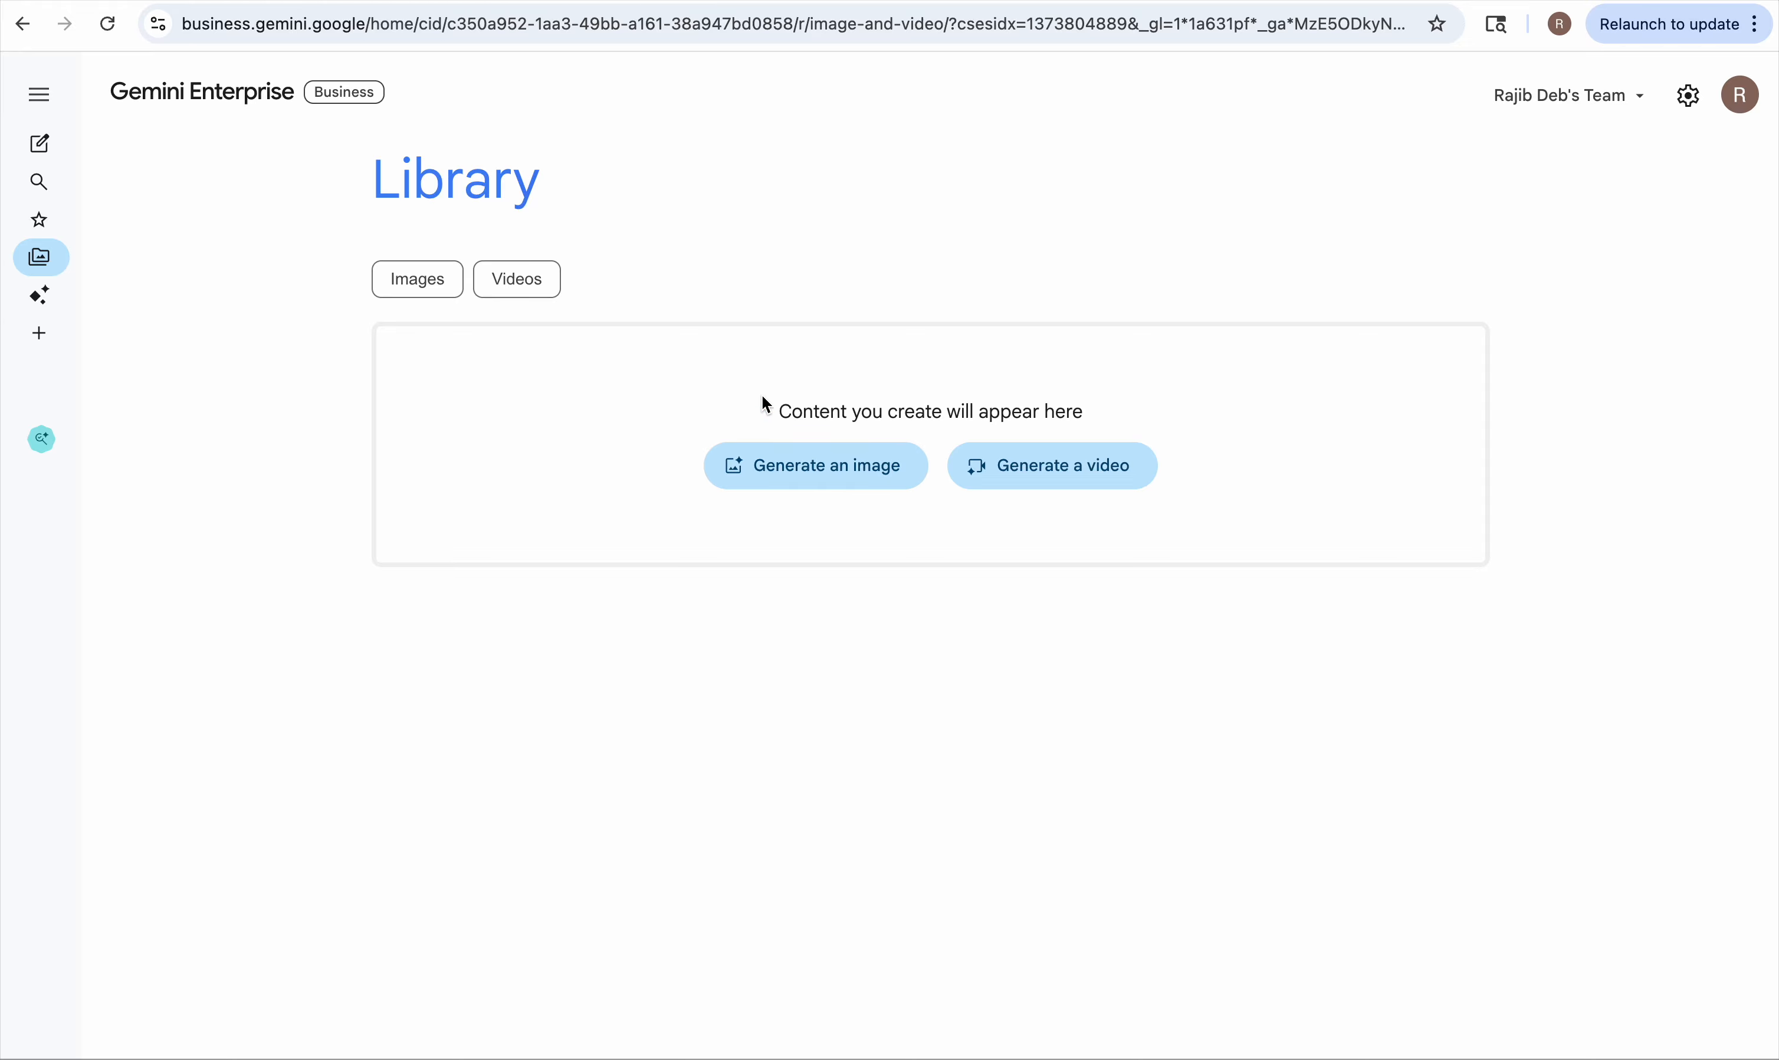
click(1057, 485)
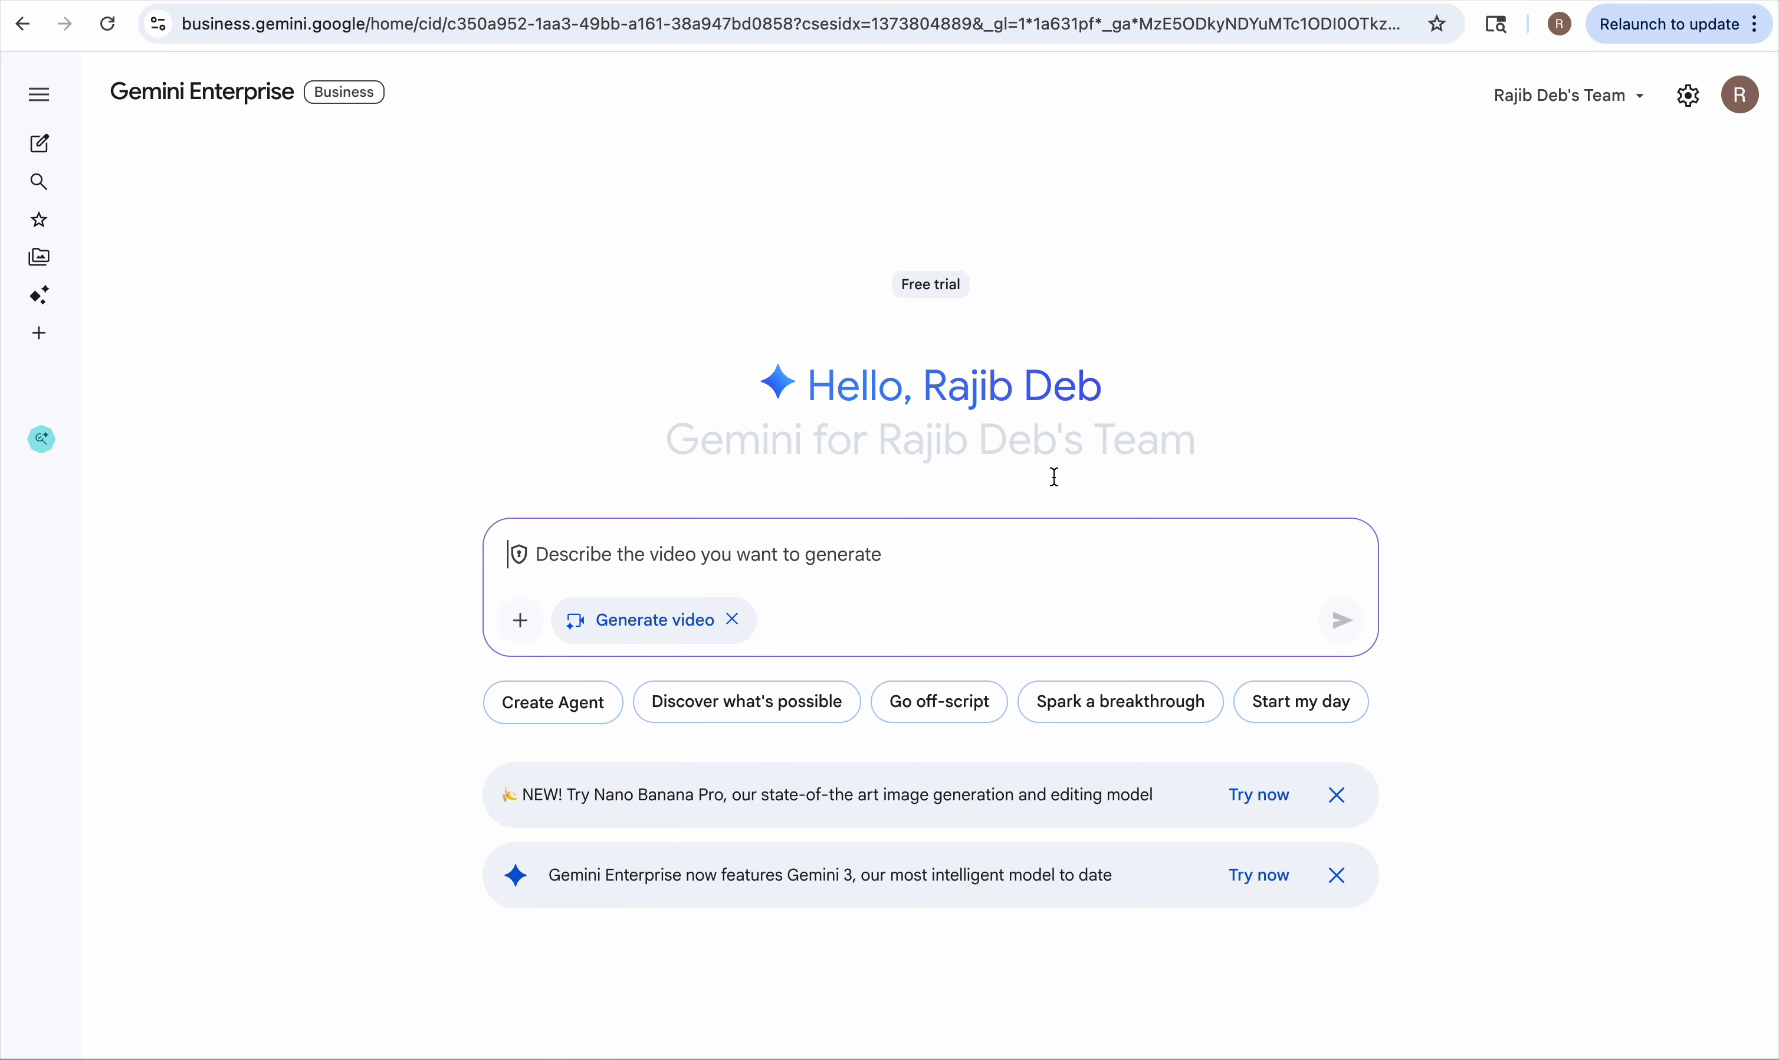
text(C)
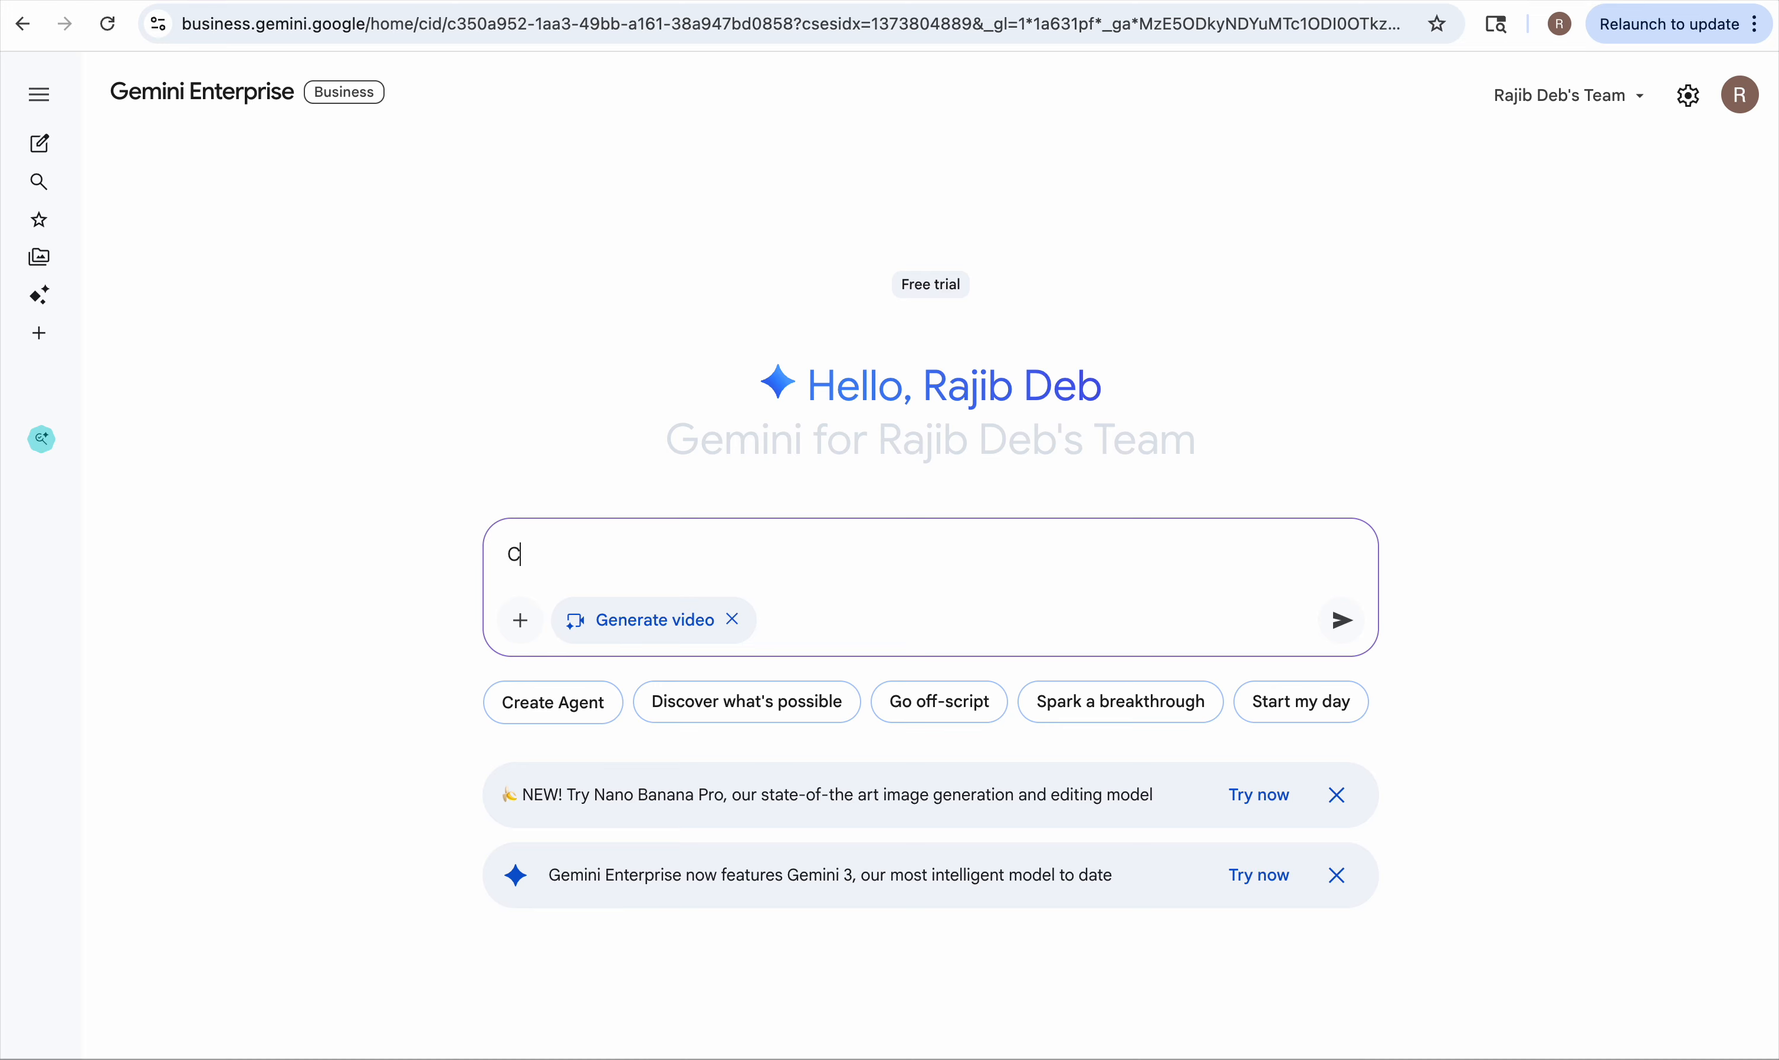
text(reate a video which will)
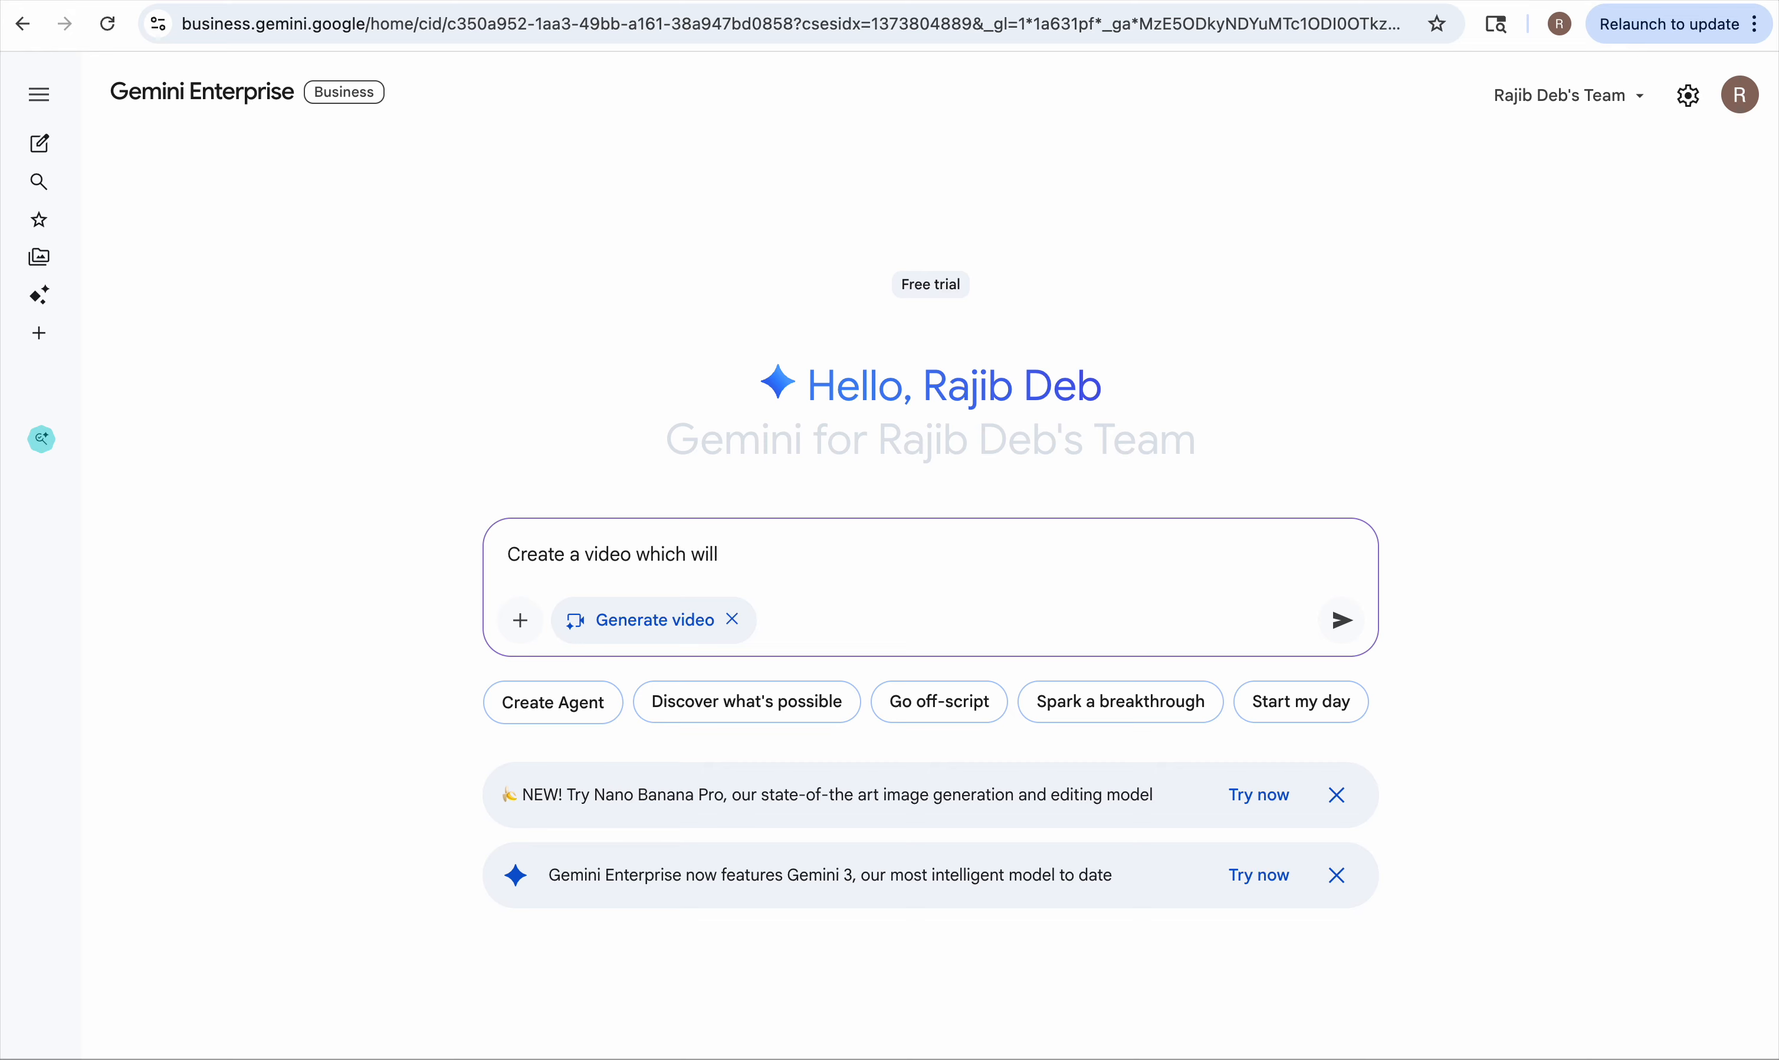
text( narrate the story of)
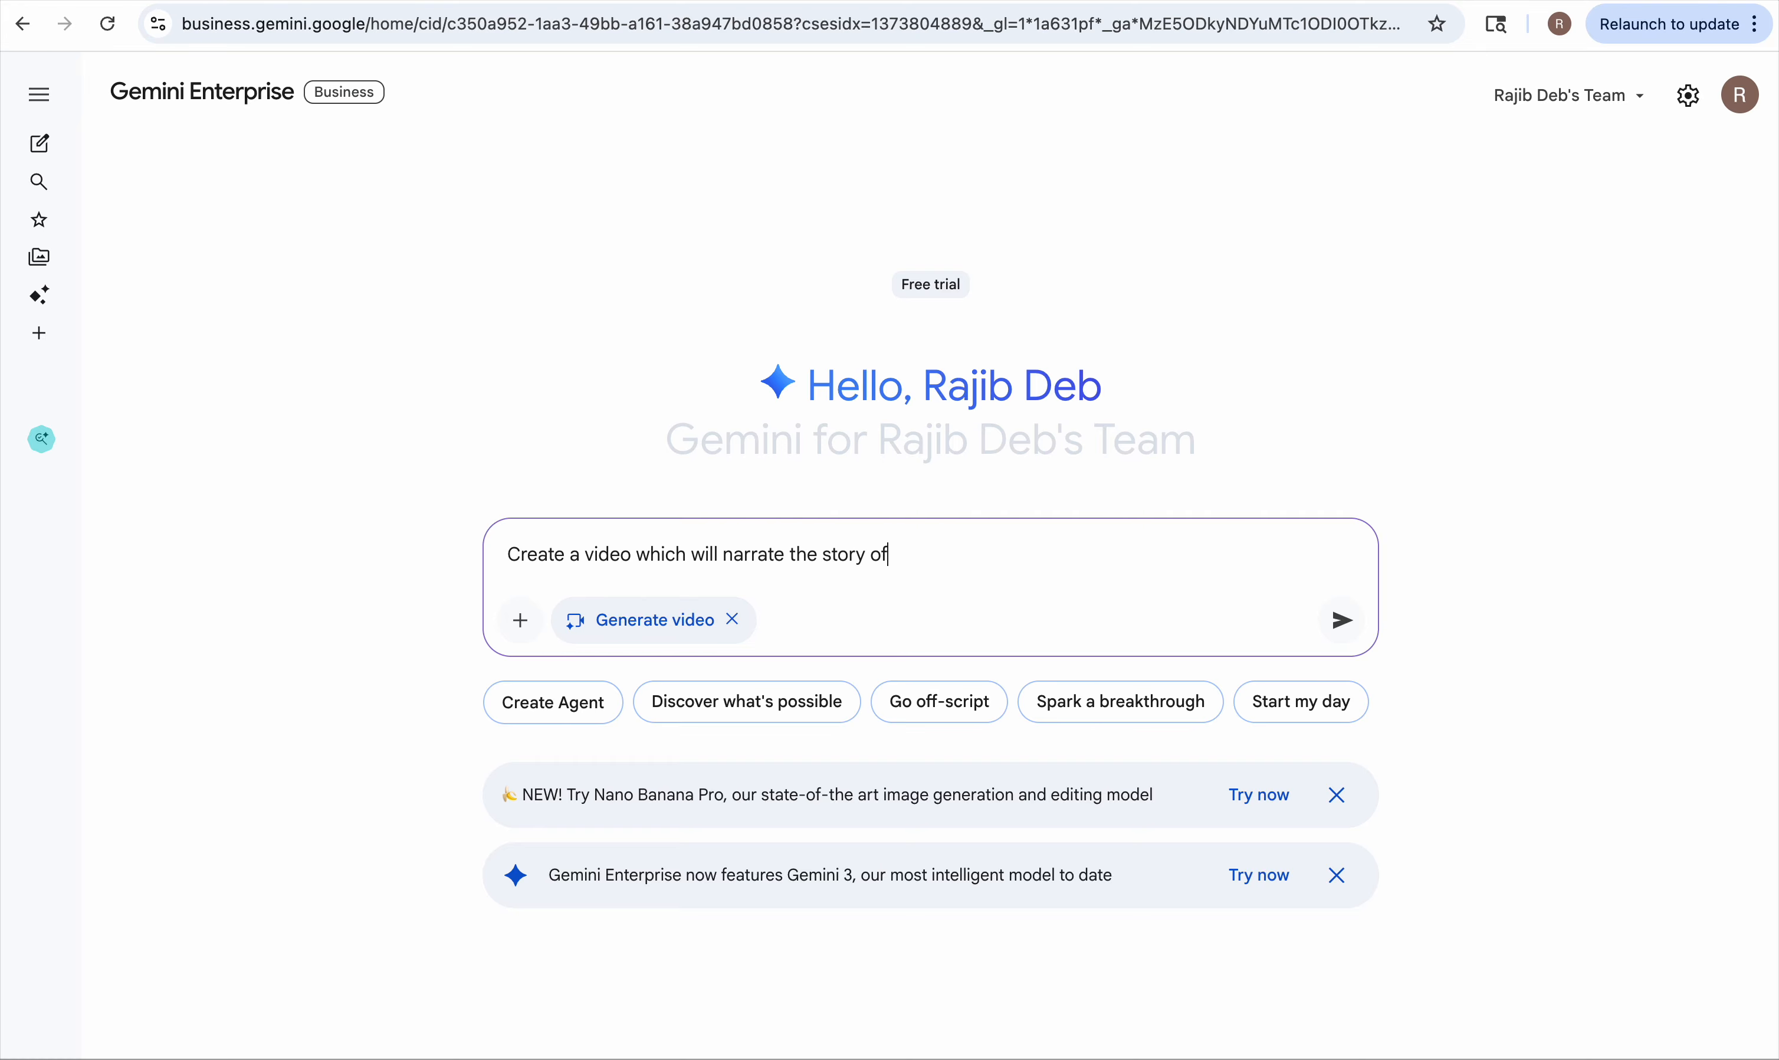
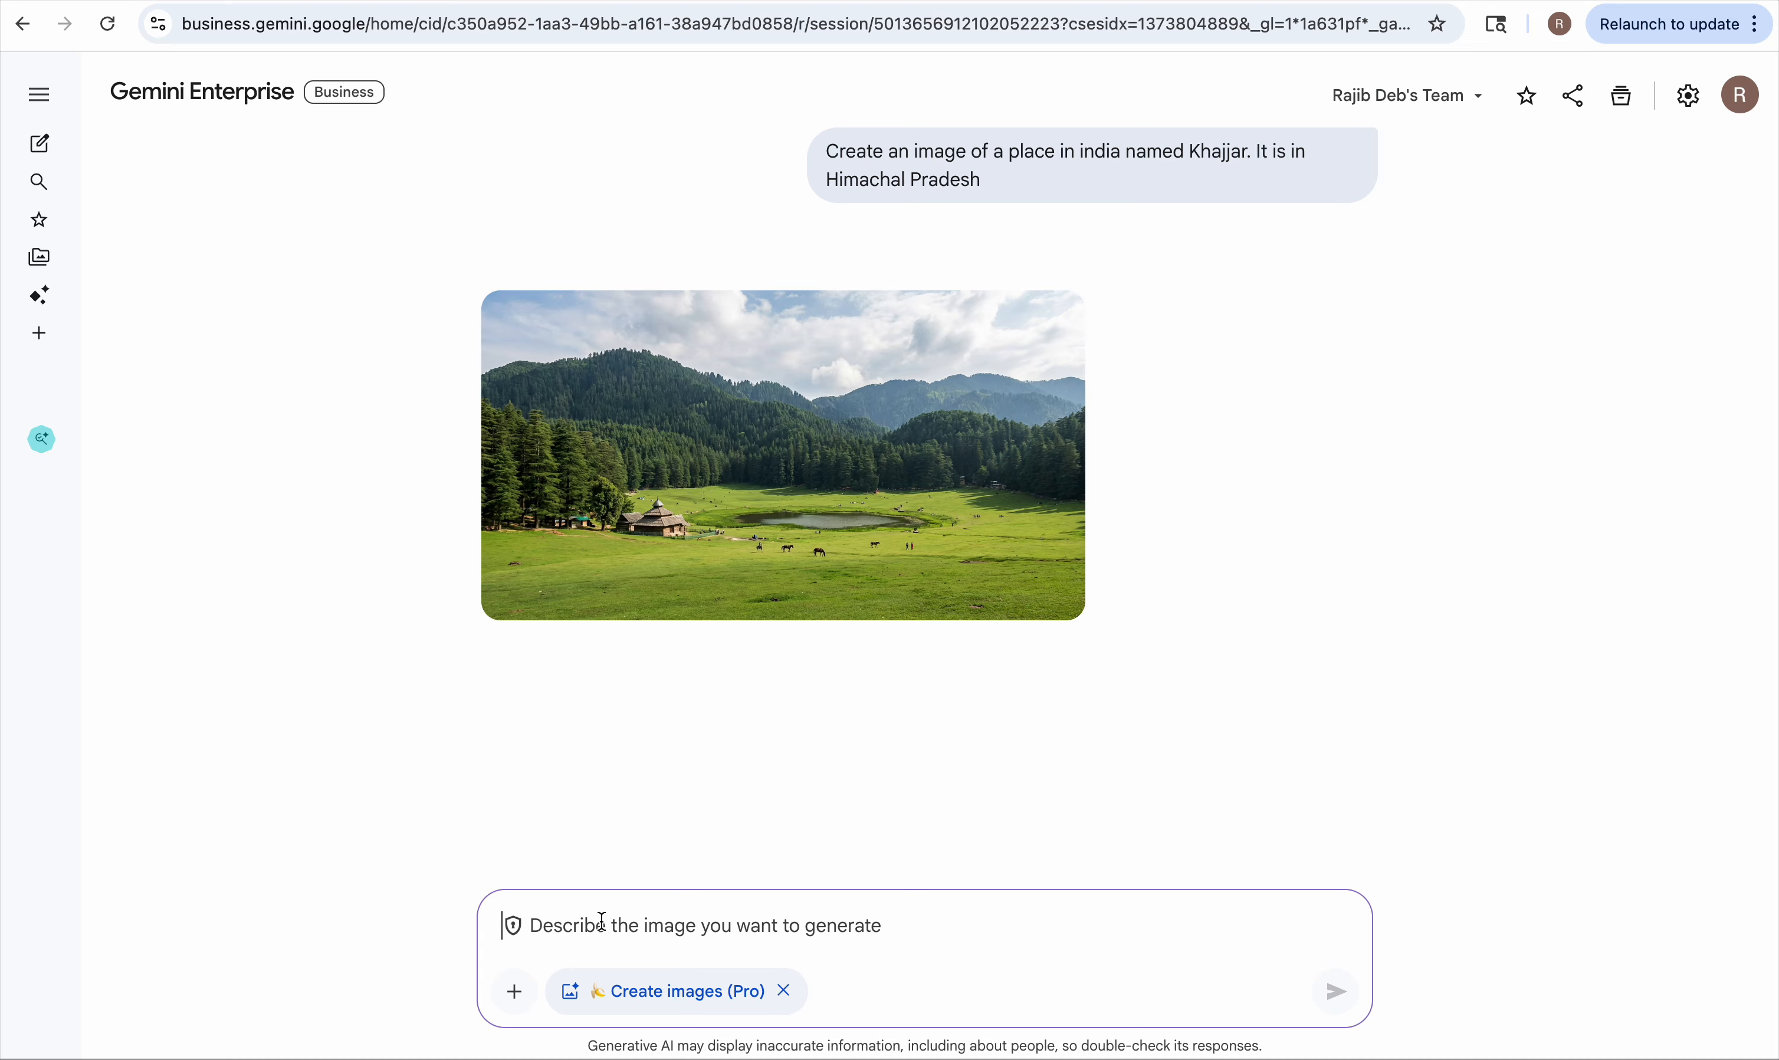
Step: Submit the image prompt "Add tourists in the image. The tourists will be doing some activity in the image" for the Khajjar picture
text(Add s)
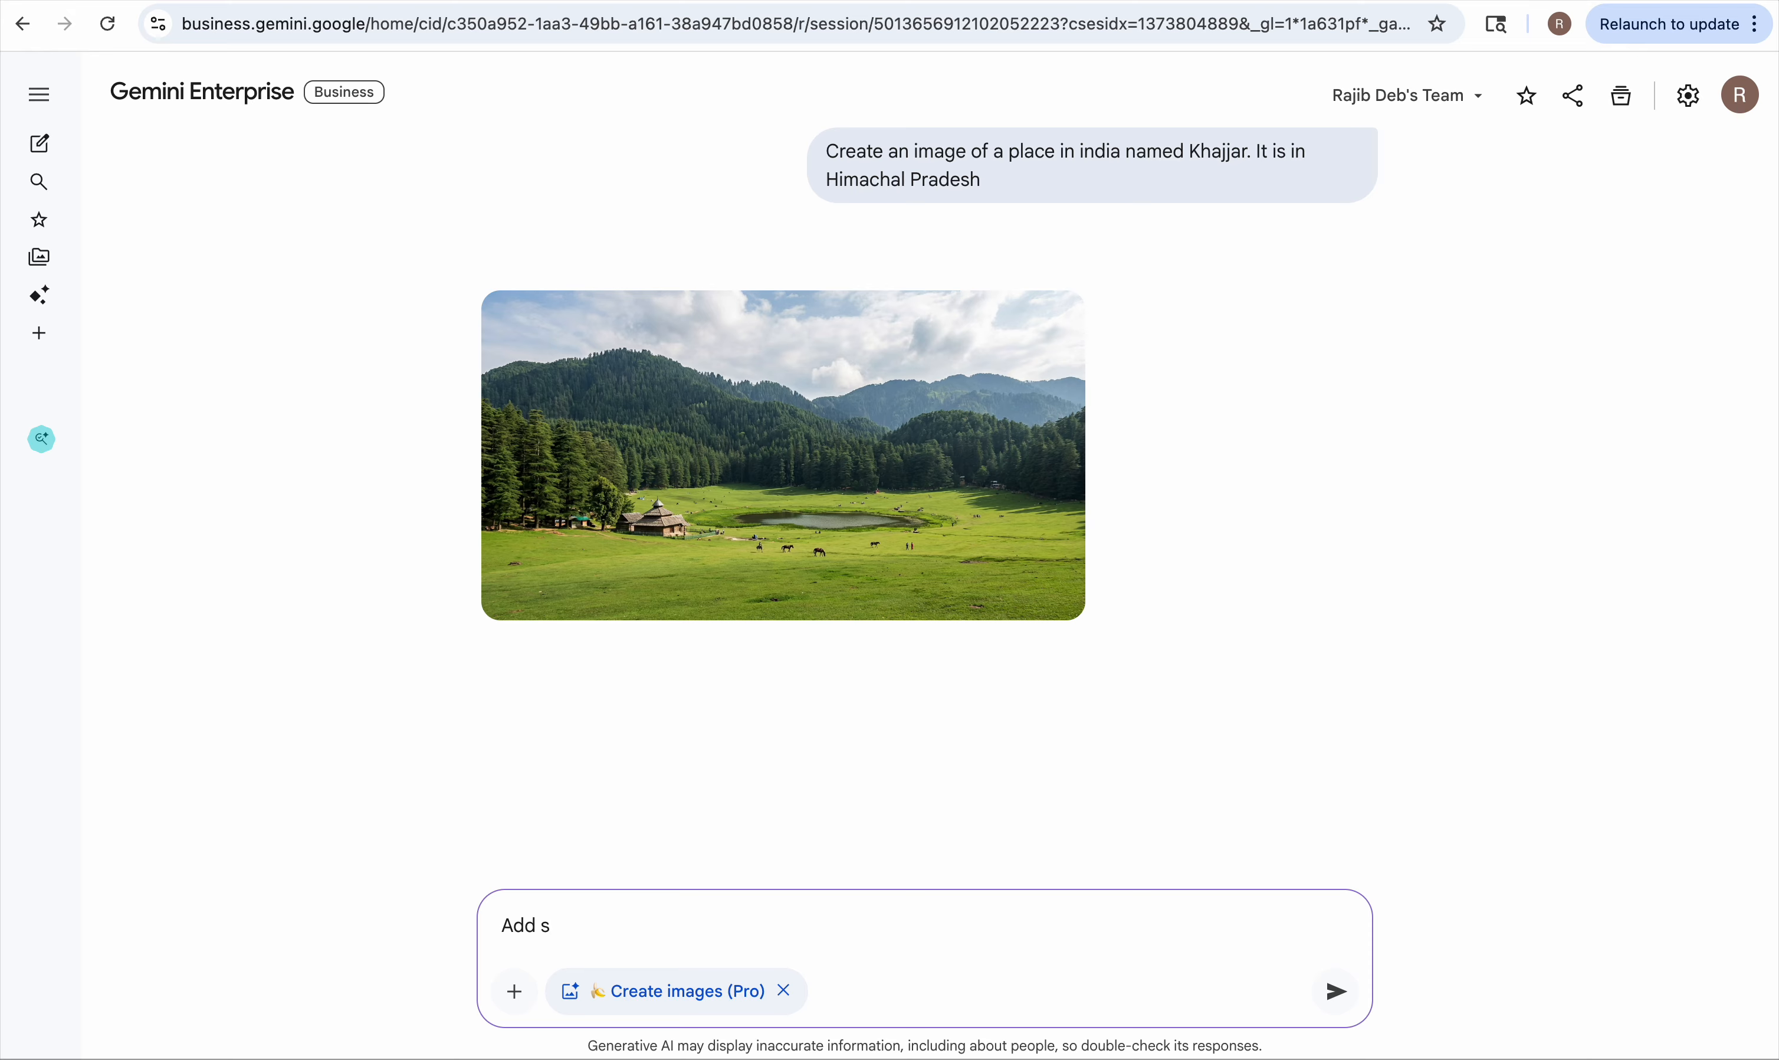
key(BackSpace)
text(tourists in the image. The ro)
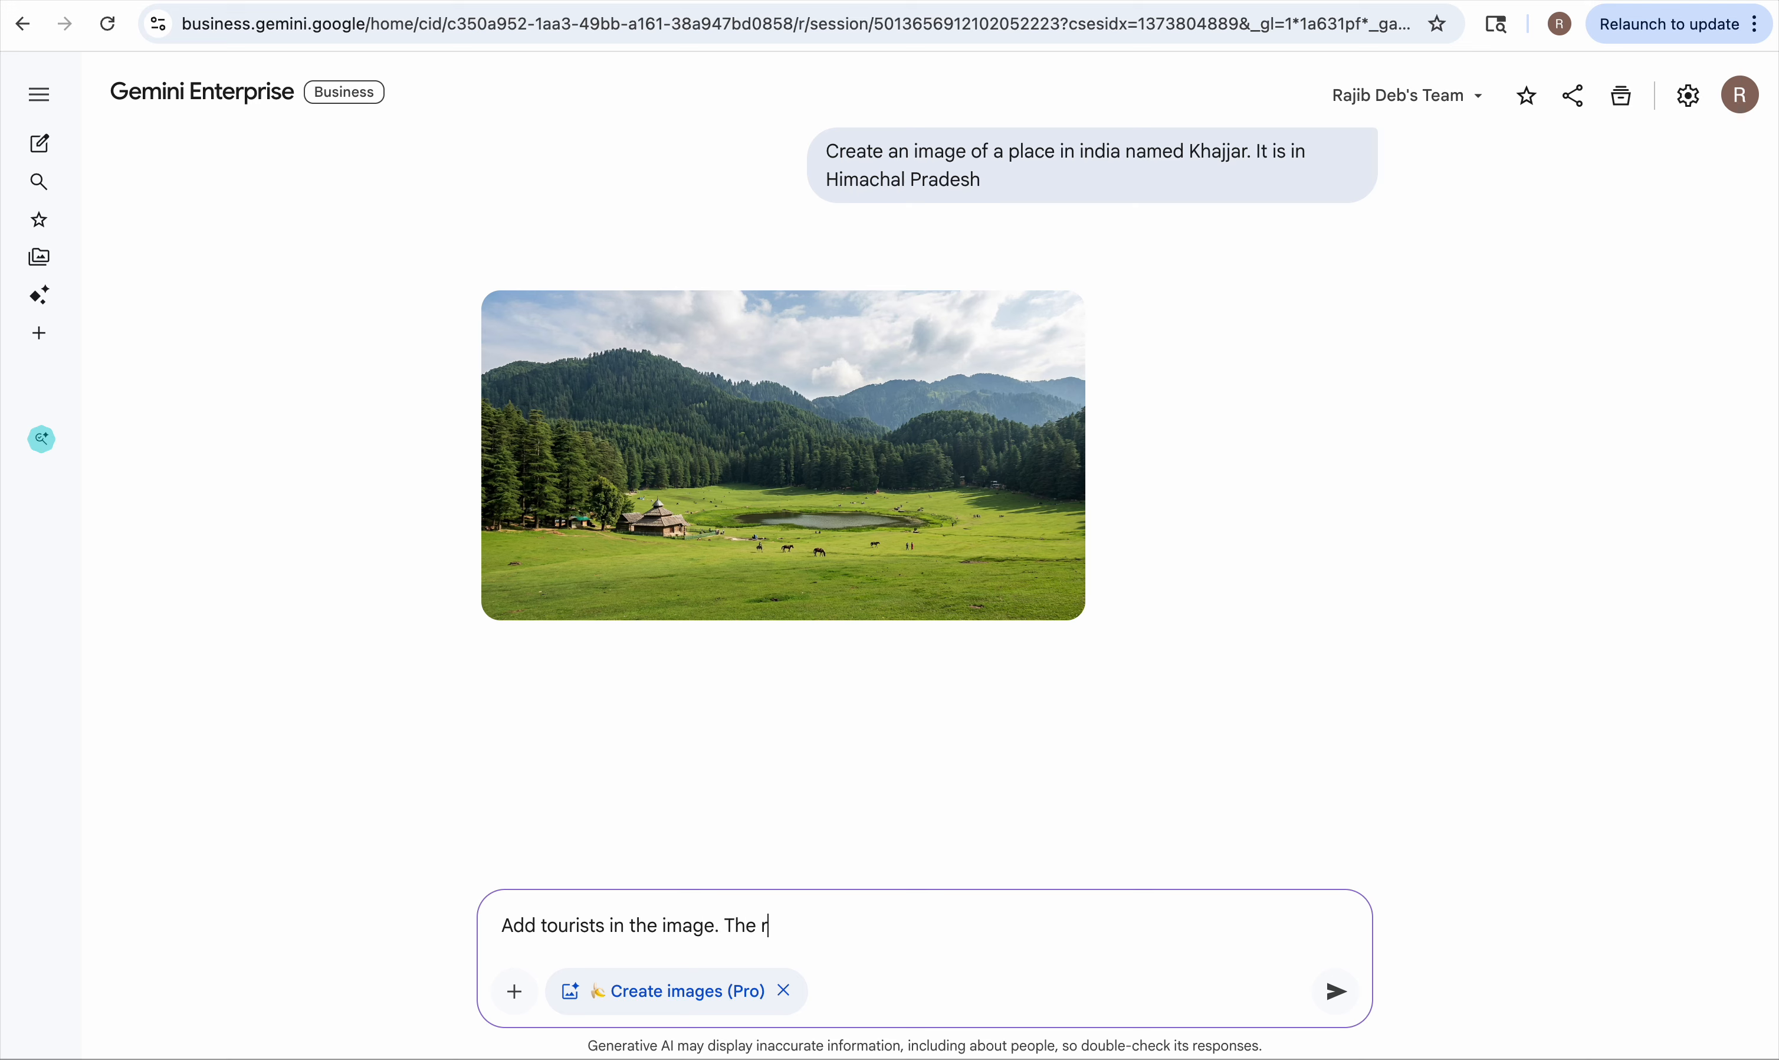
key(BackSpace)
key(BackSpace)
text(tourists will be doing some a)
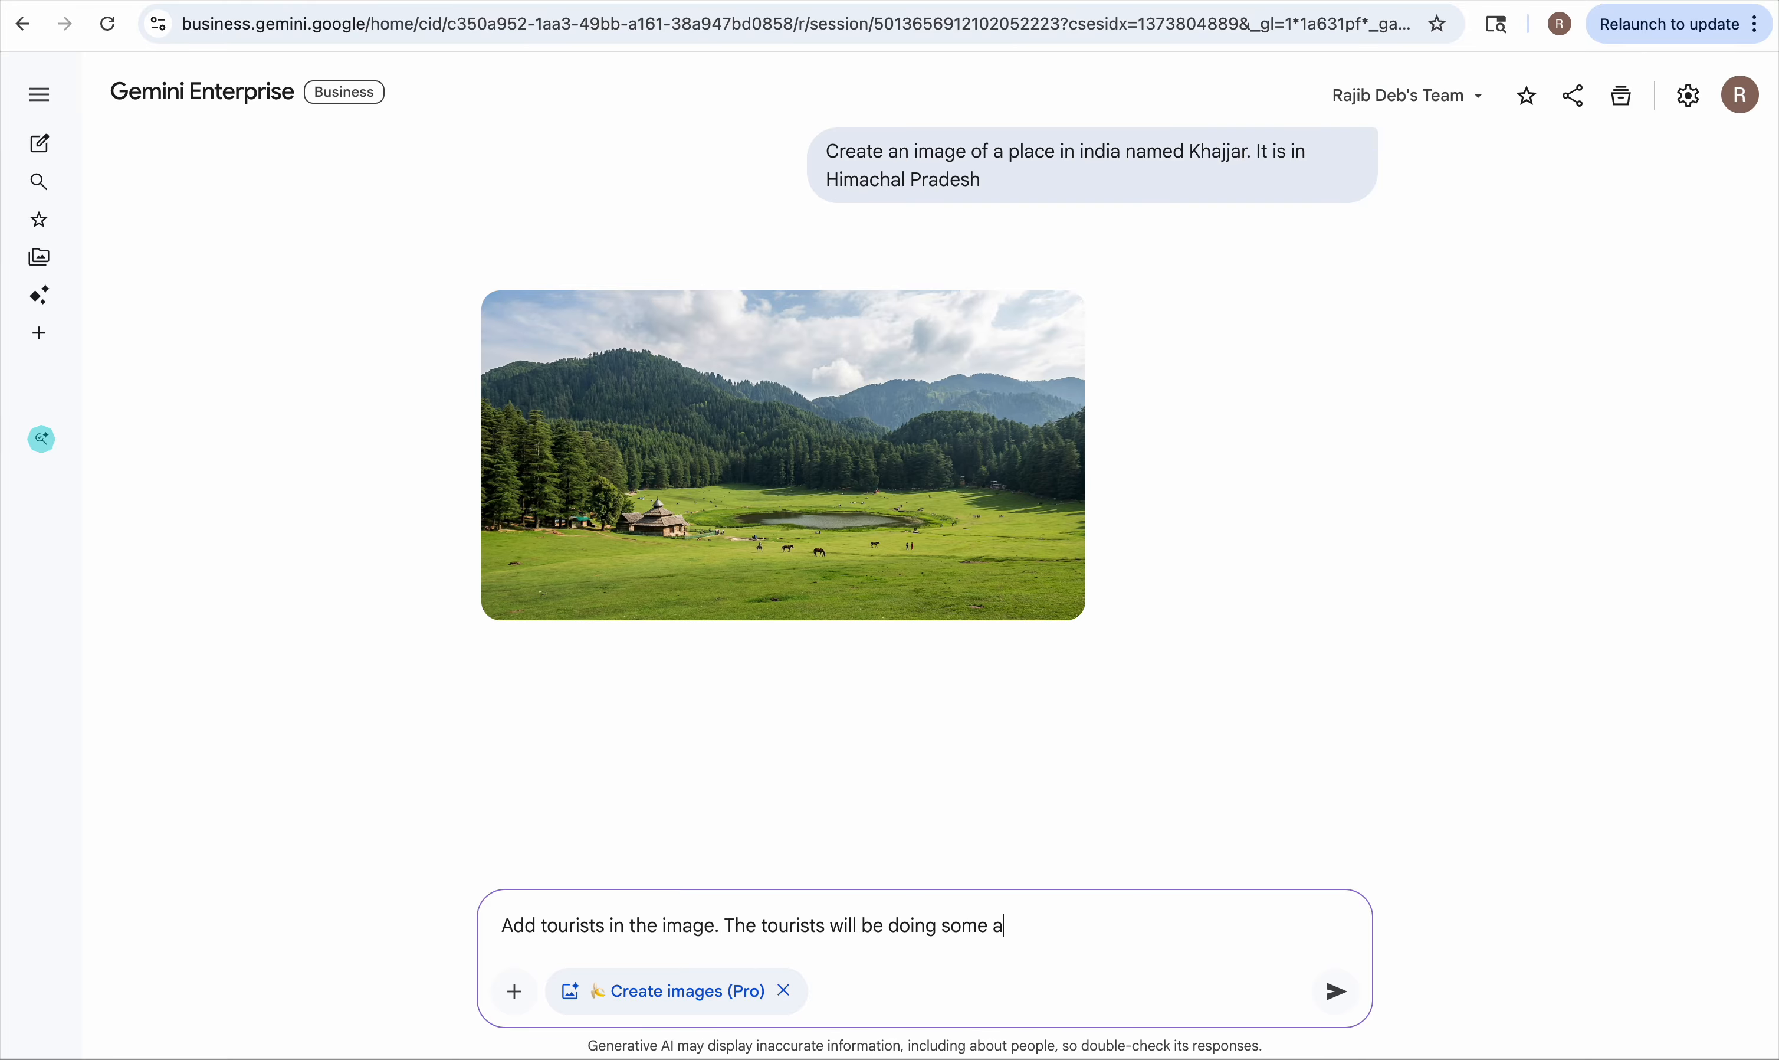
text(ctivity in the image)
key(Return)
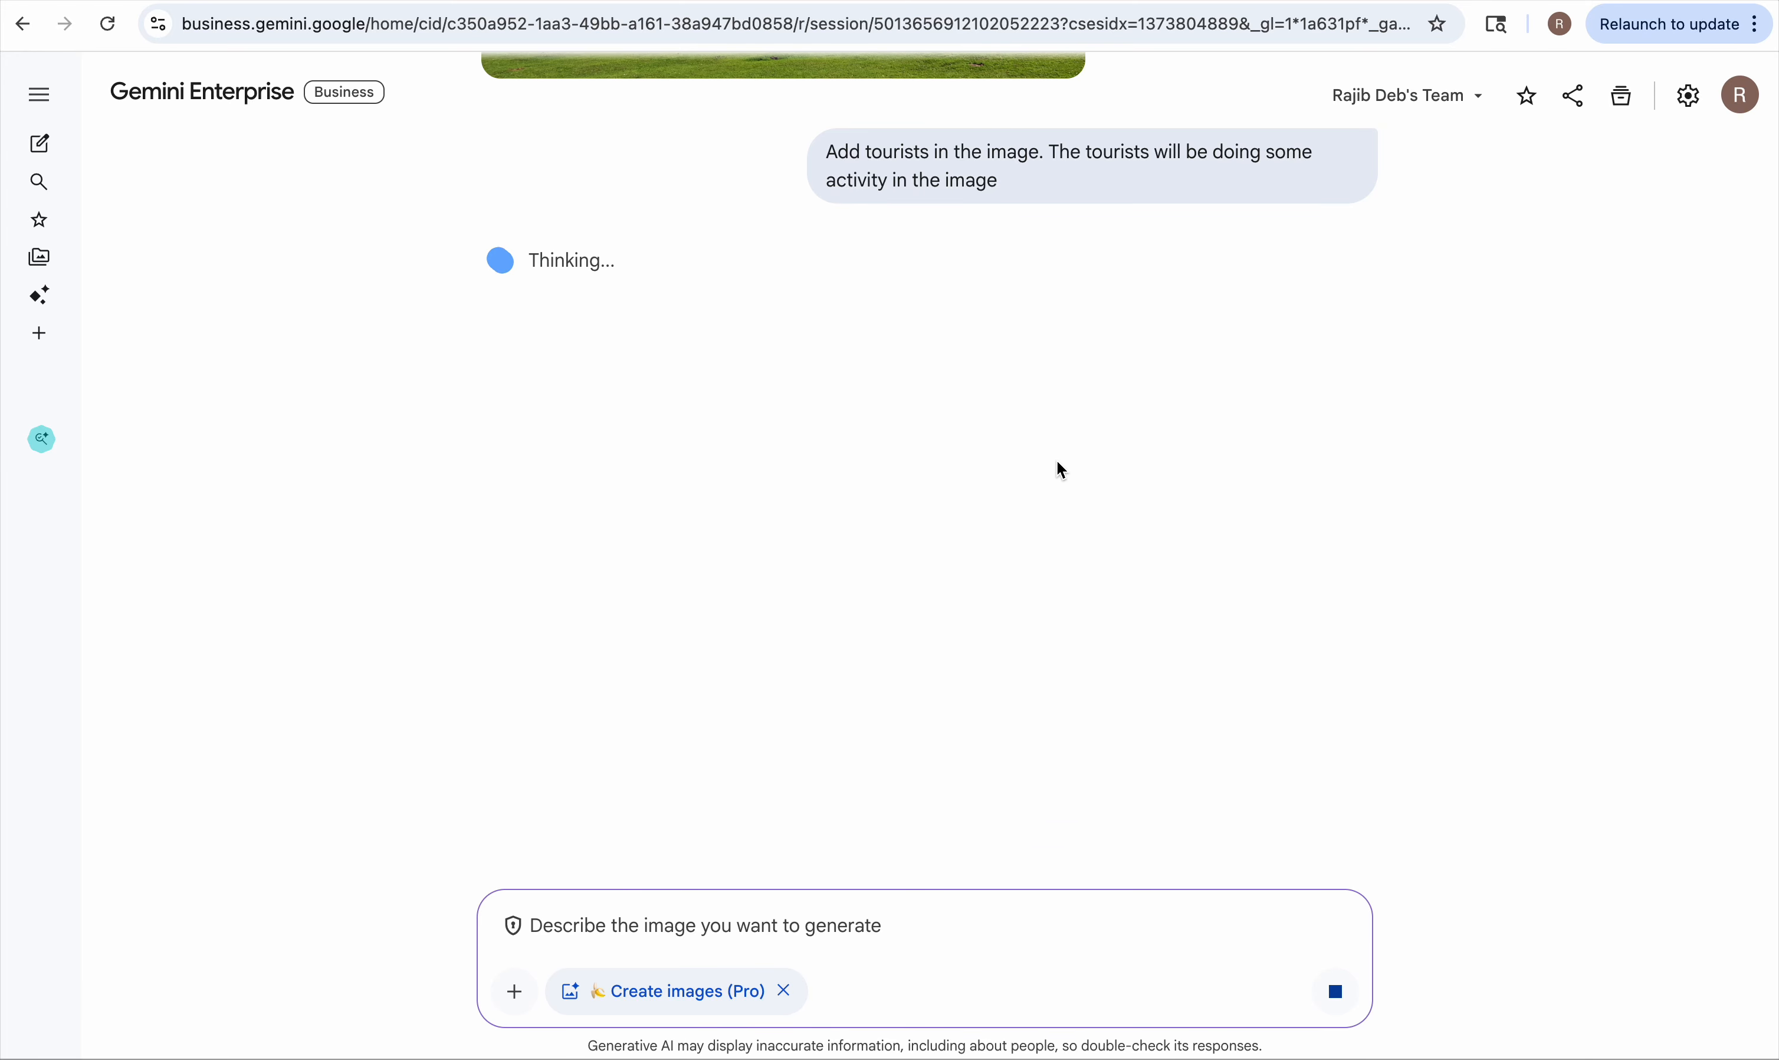
Step: Review the original Khajjar image and the newly generated version with tourists
scroll(1057, 463, up, 4)
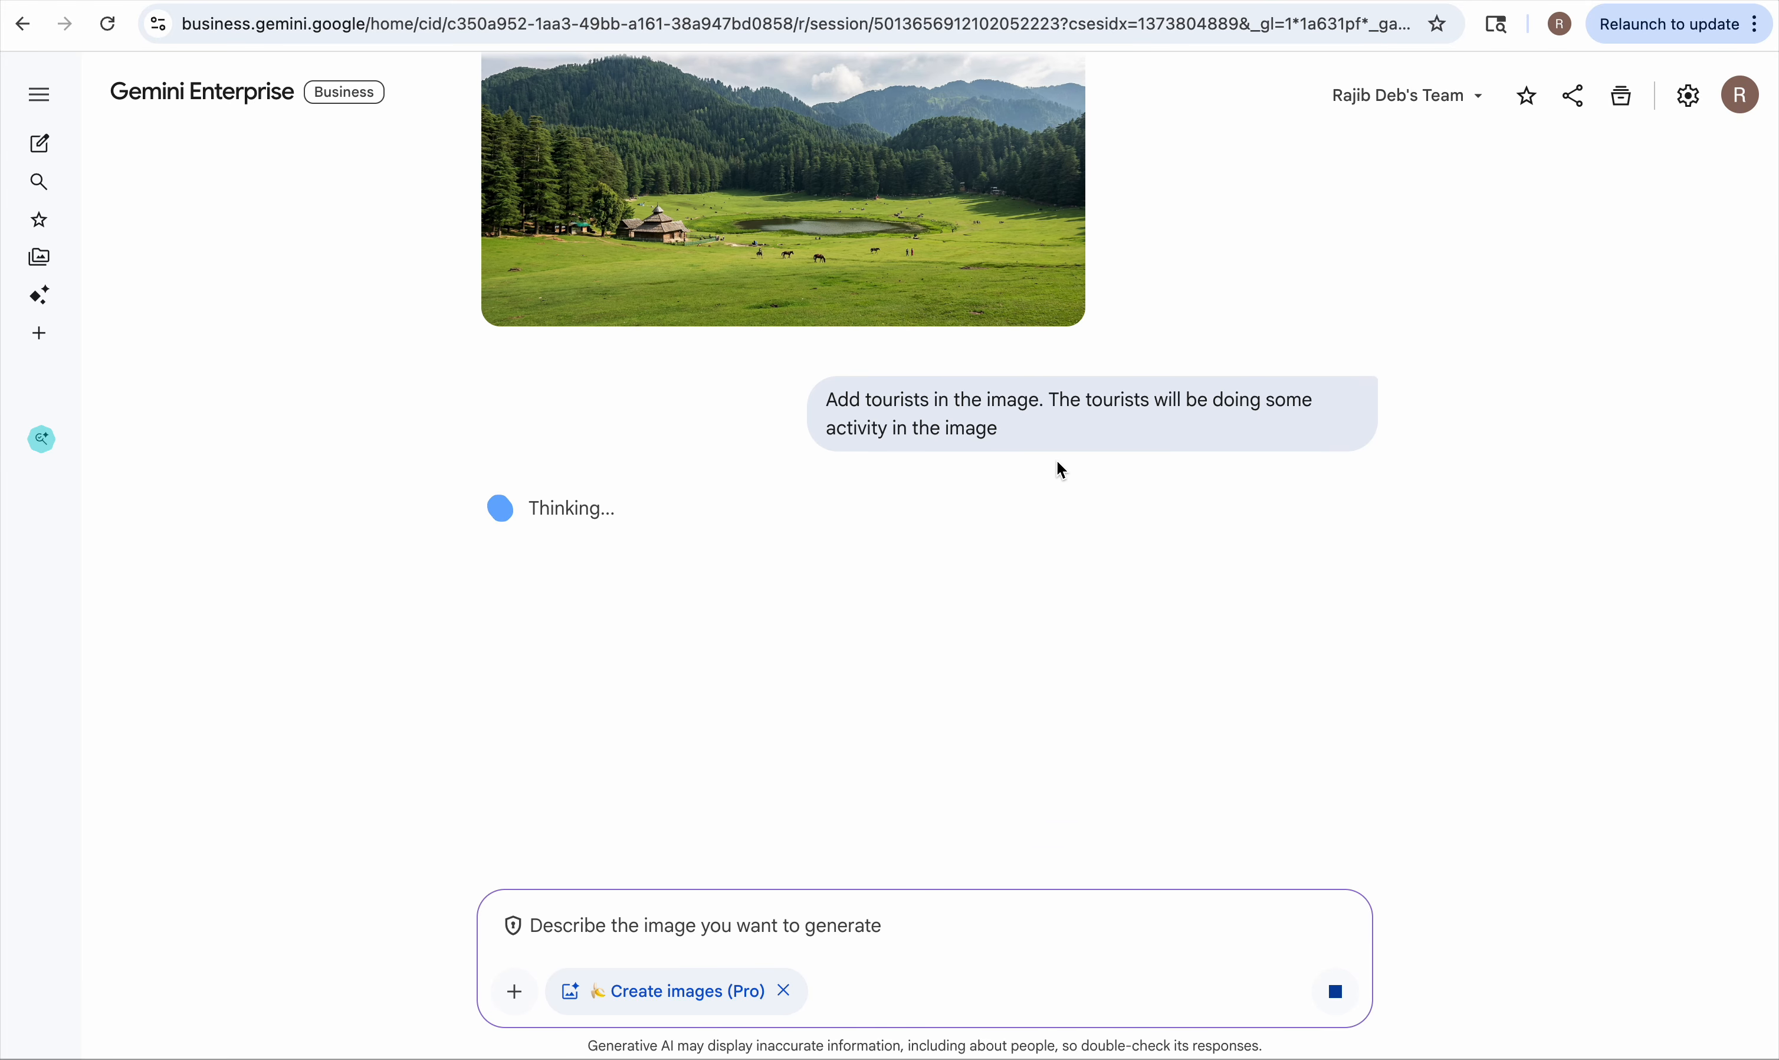
scroll(1060, 469, up, 2)
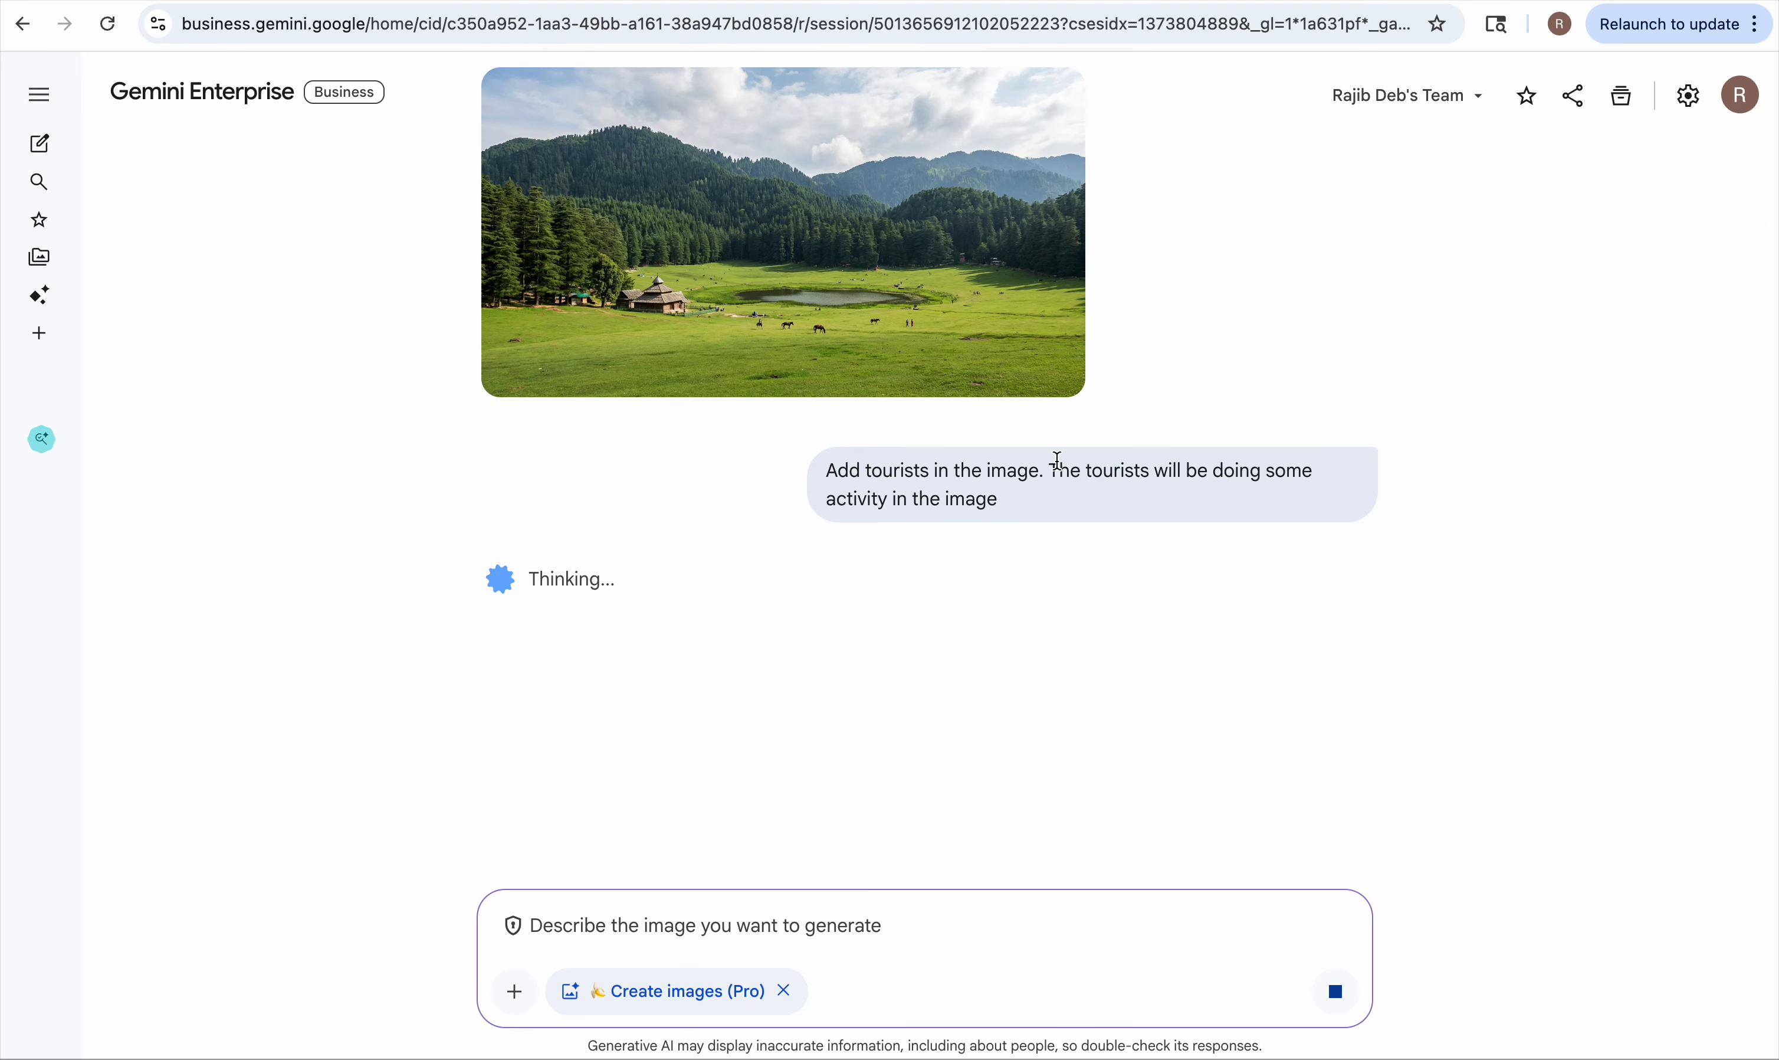
scroll(1057, 461, up, 5)
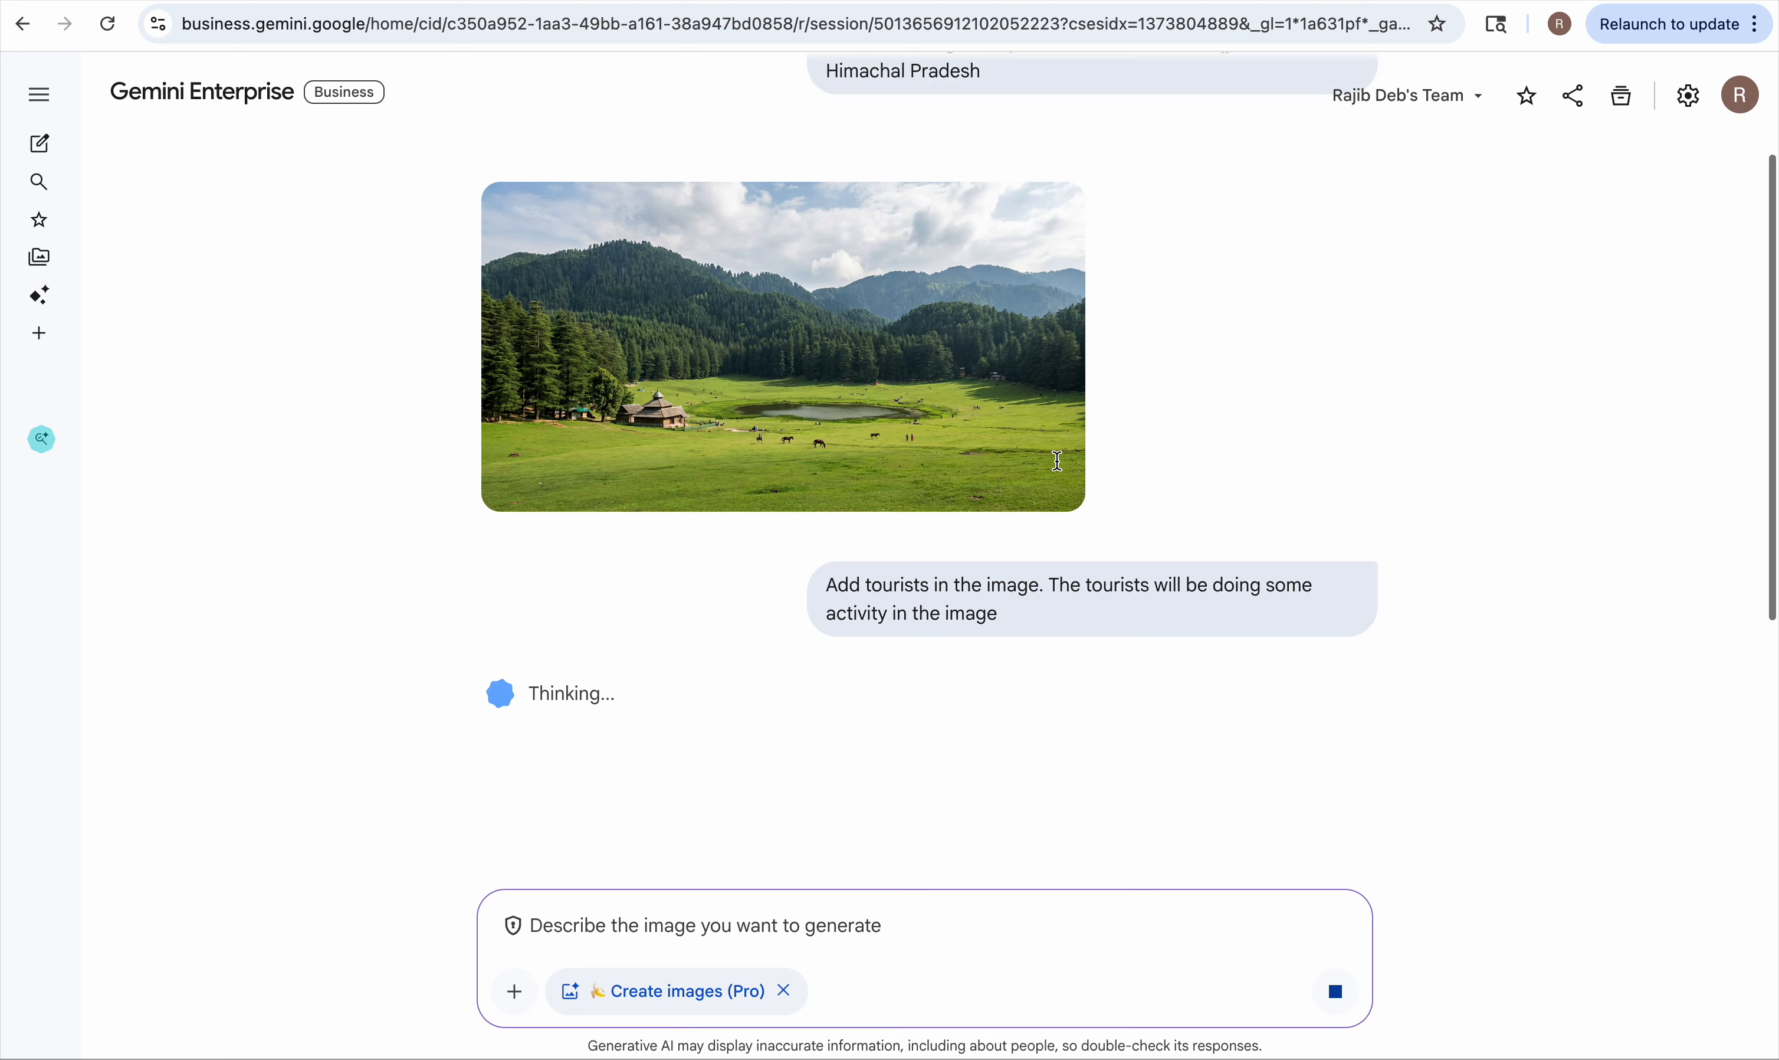
scroll(1058, 461, up, 1)
scroll(1058, 462, down, 1)
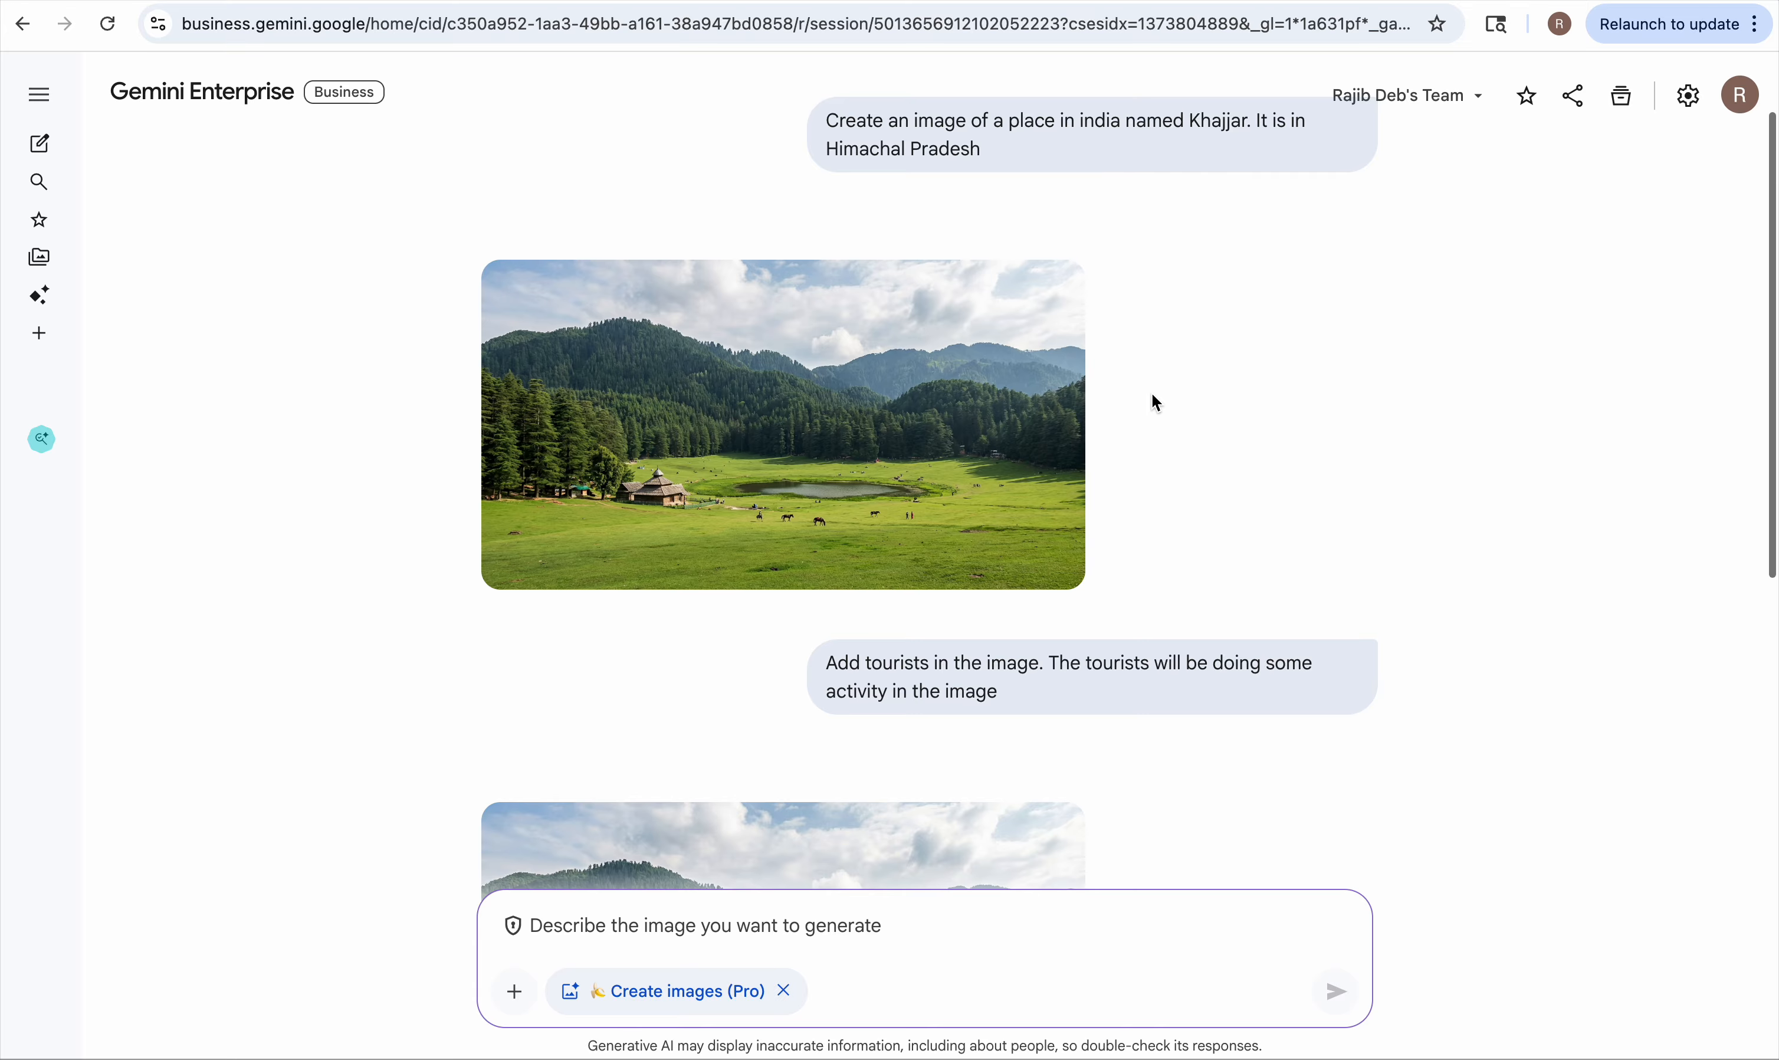
scroll(1151, 390, down, 5)
scroll(1153, 395, down, 1)
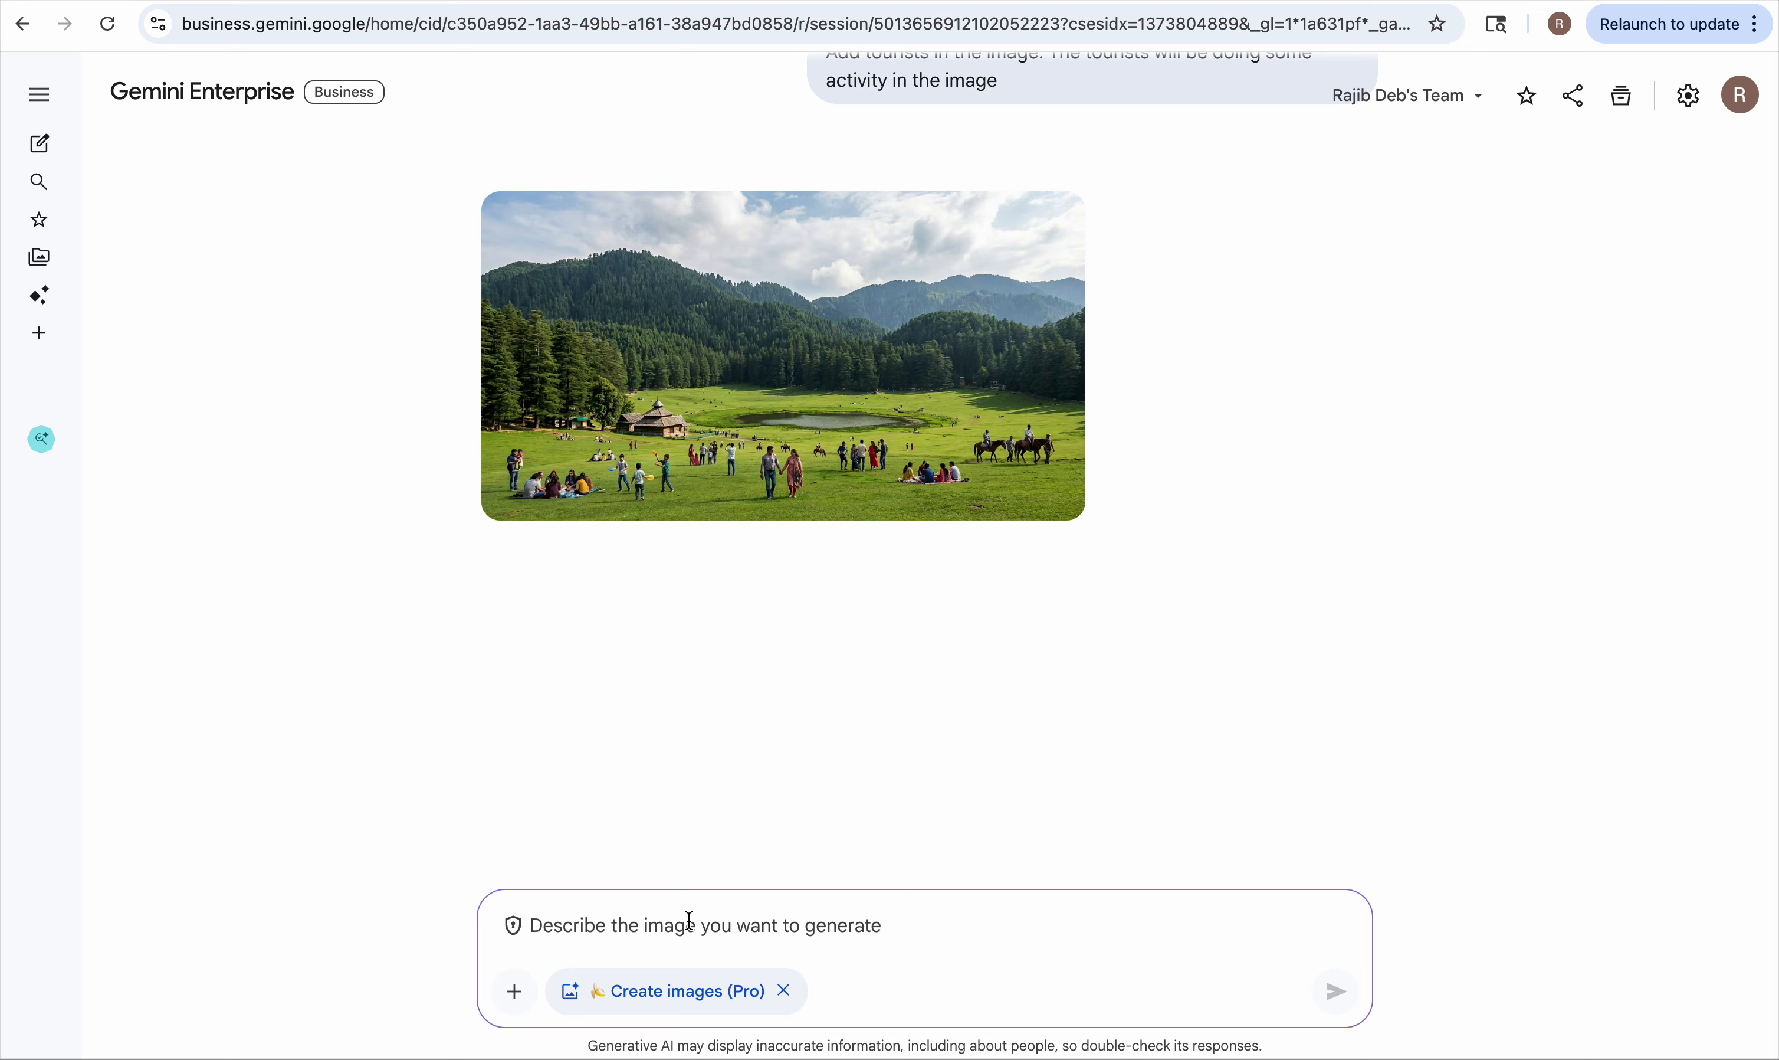
Step: Submit the follow-up image prompt "Add a horse and show people riding the horse"
text(Add)
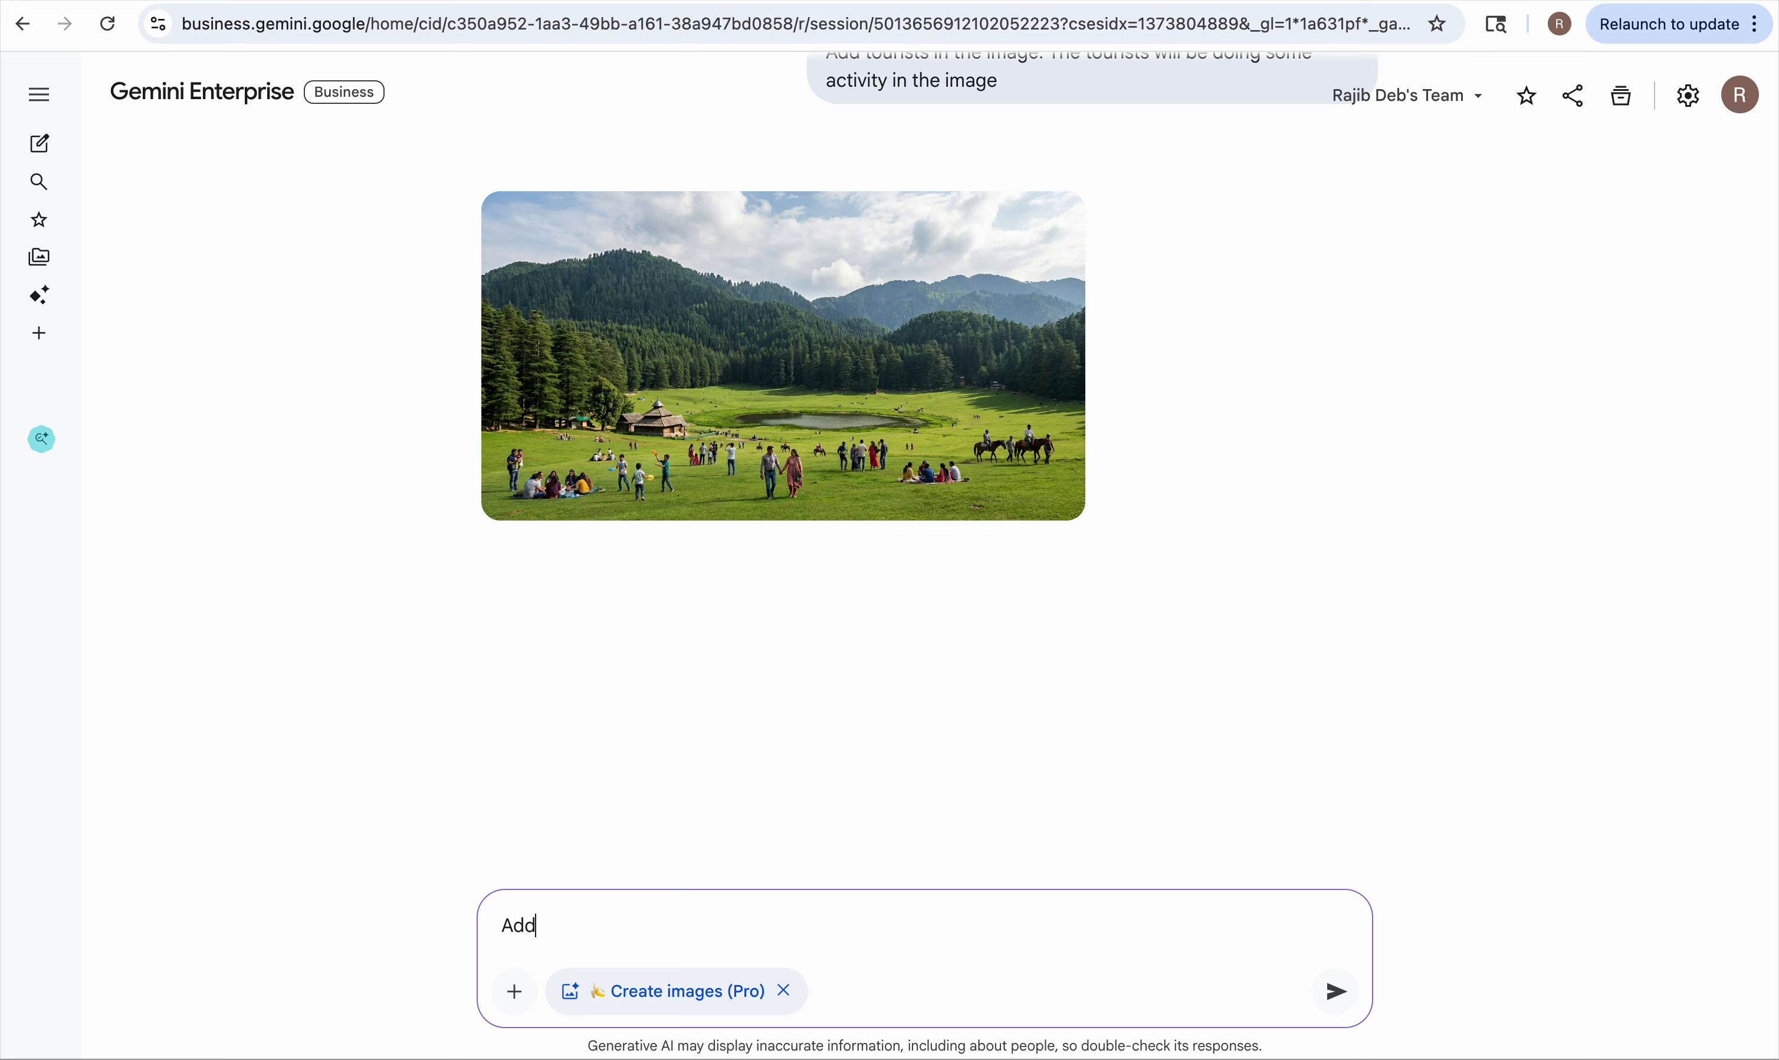
text( a horse and show people)
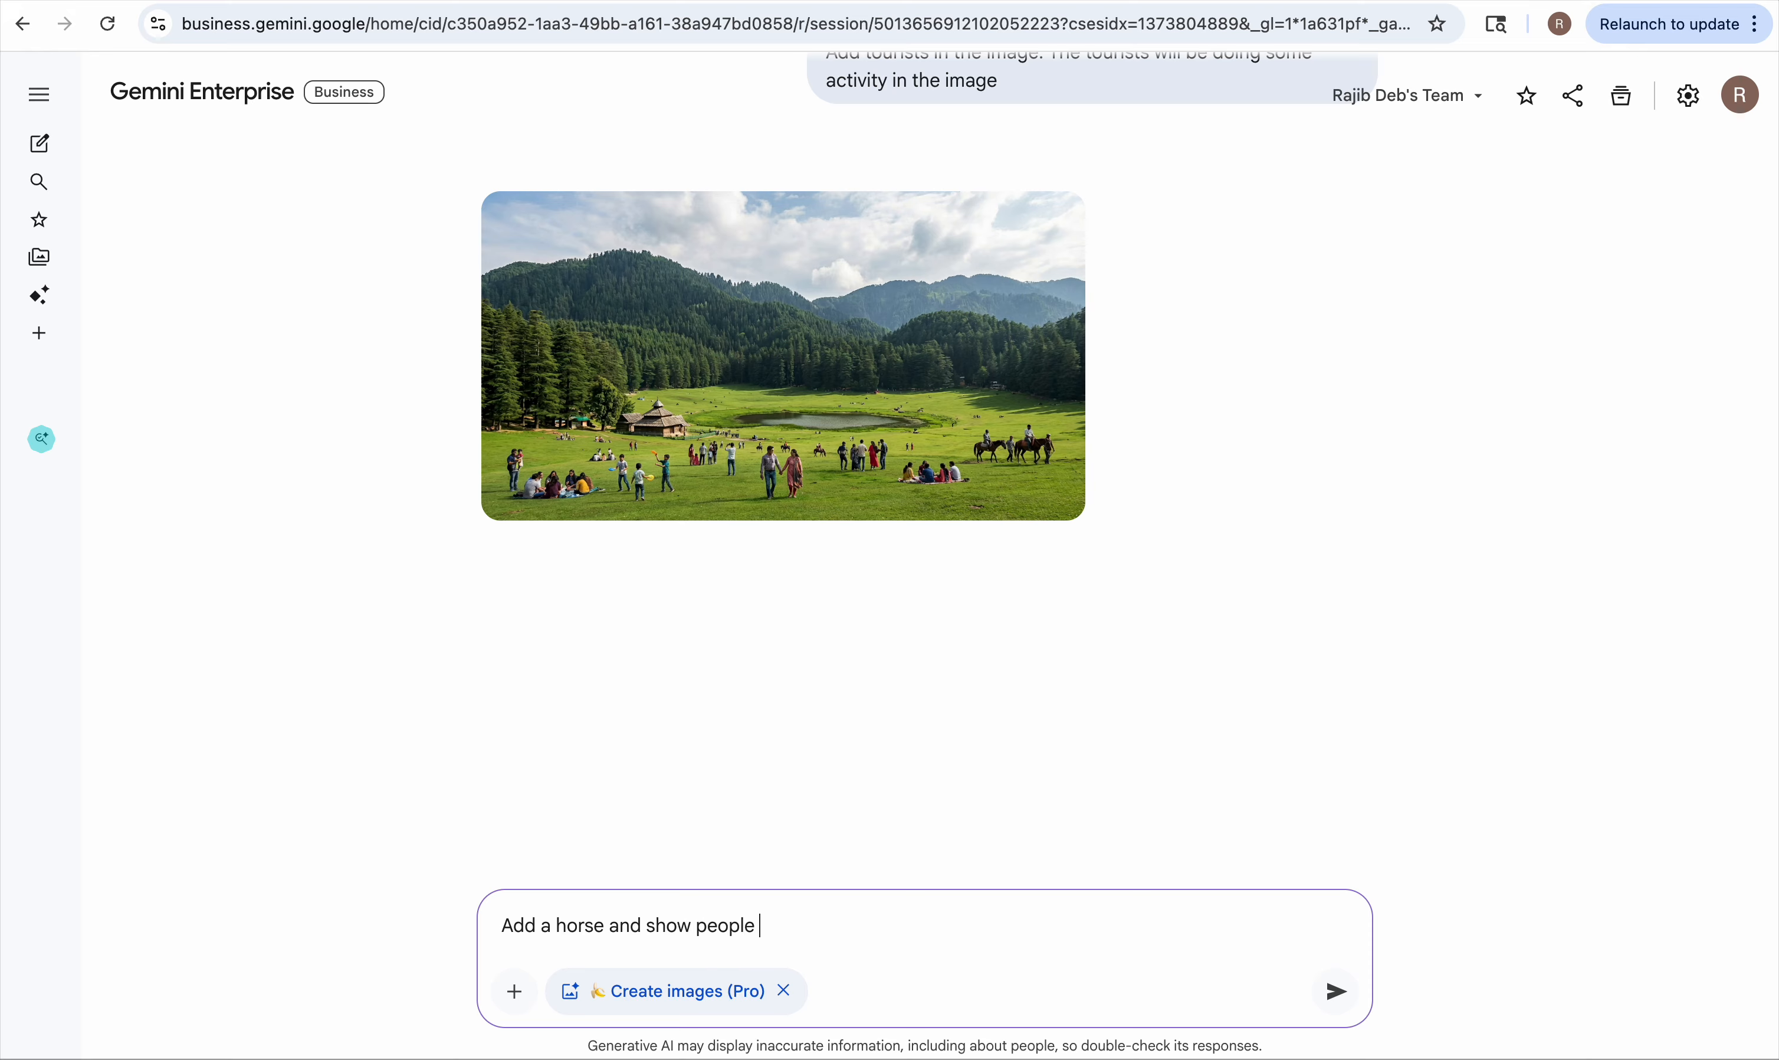
text( riding the h)
text(orse)
key(Return)
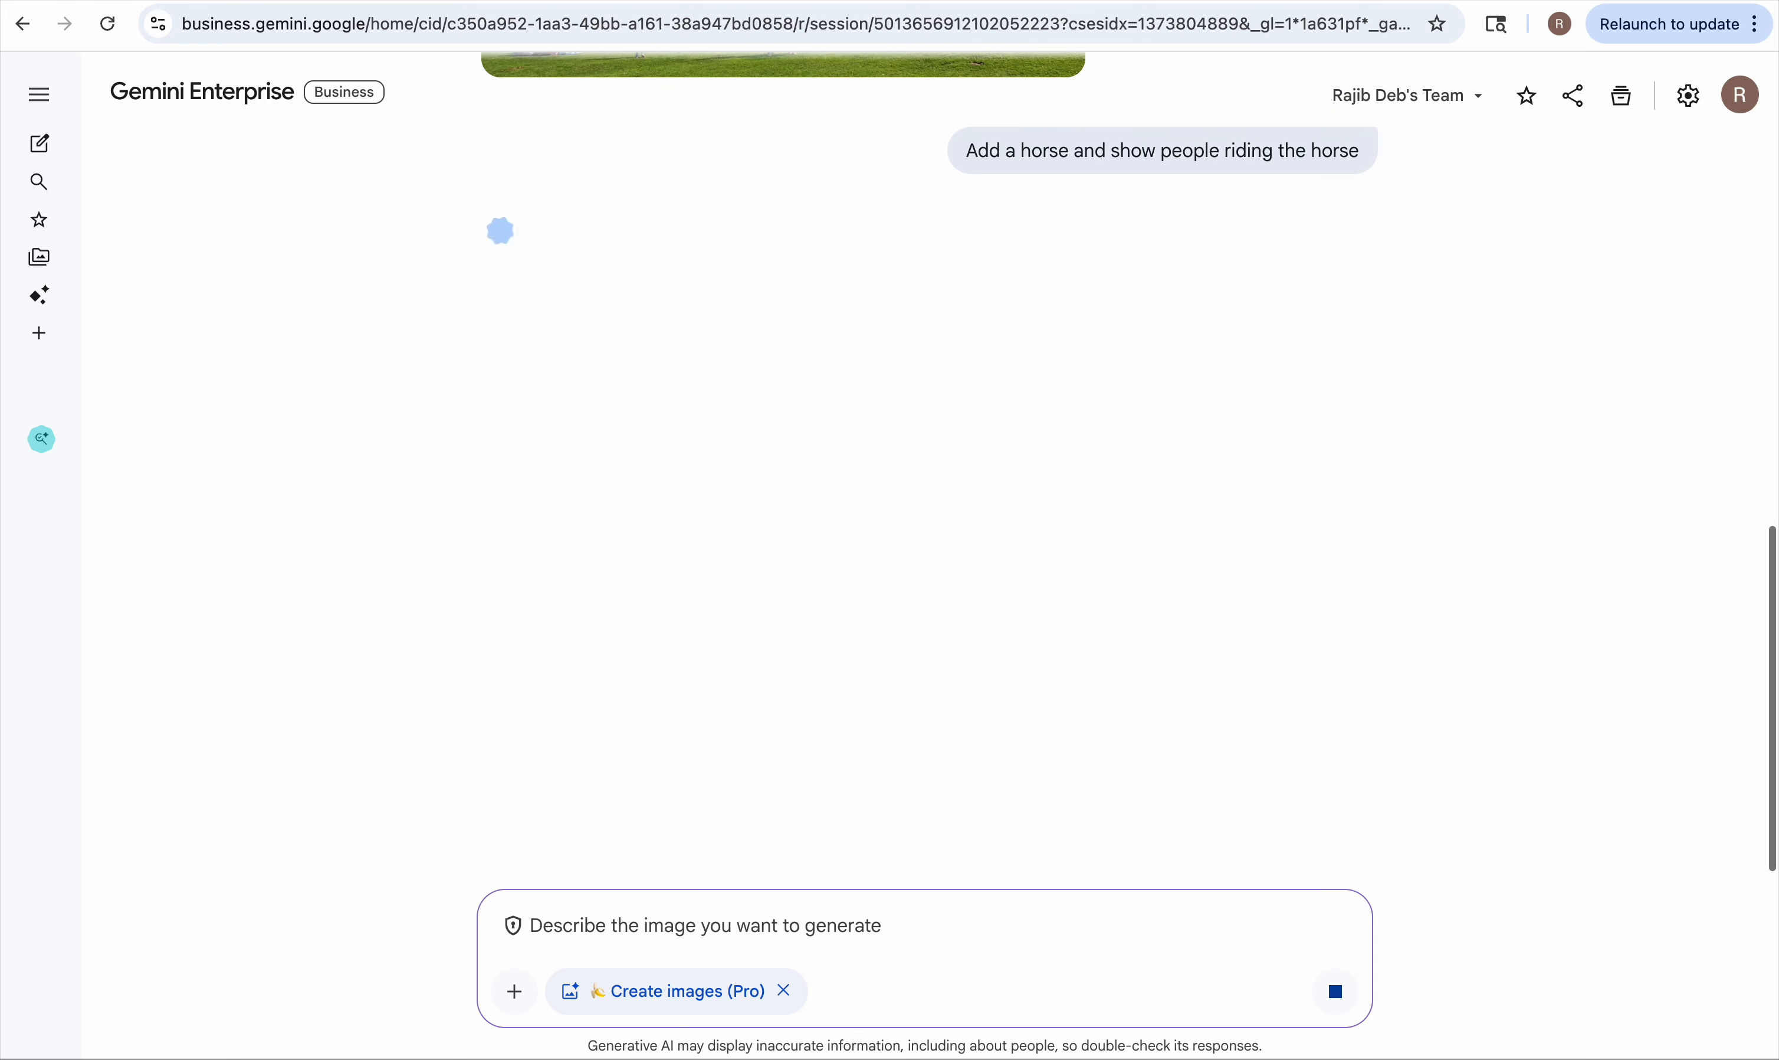
Step: Compare the tourist image with the newly generated horse-riding image in the conversation
scroll(834, 651, up, 4)
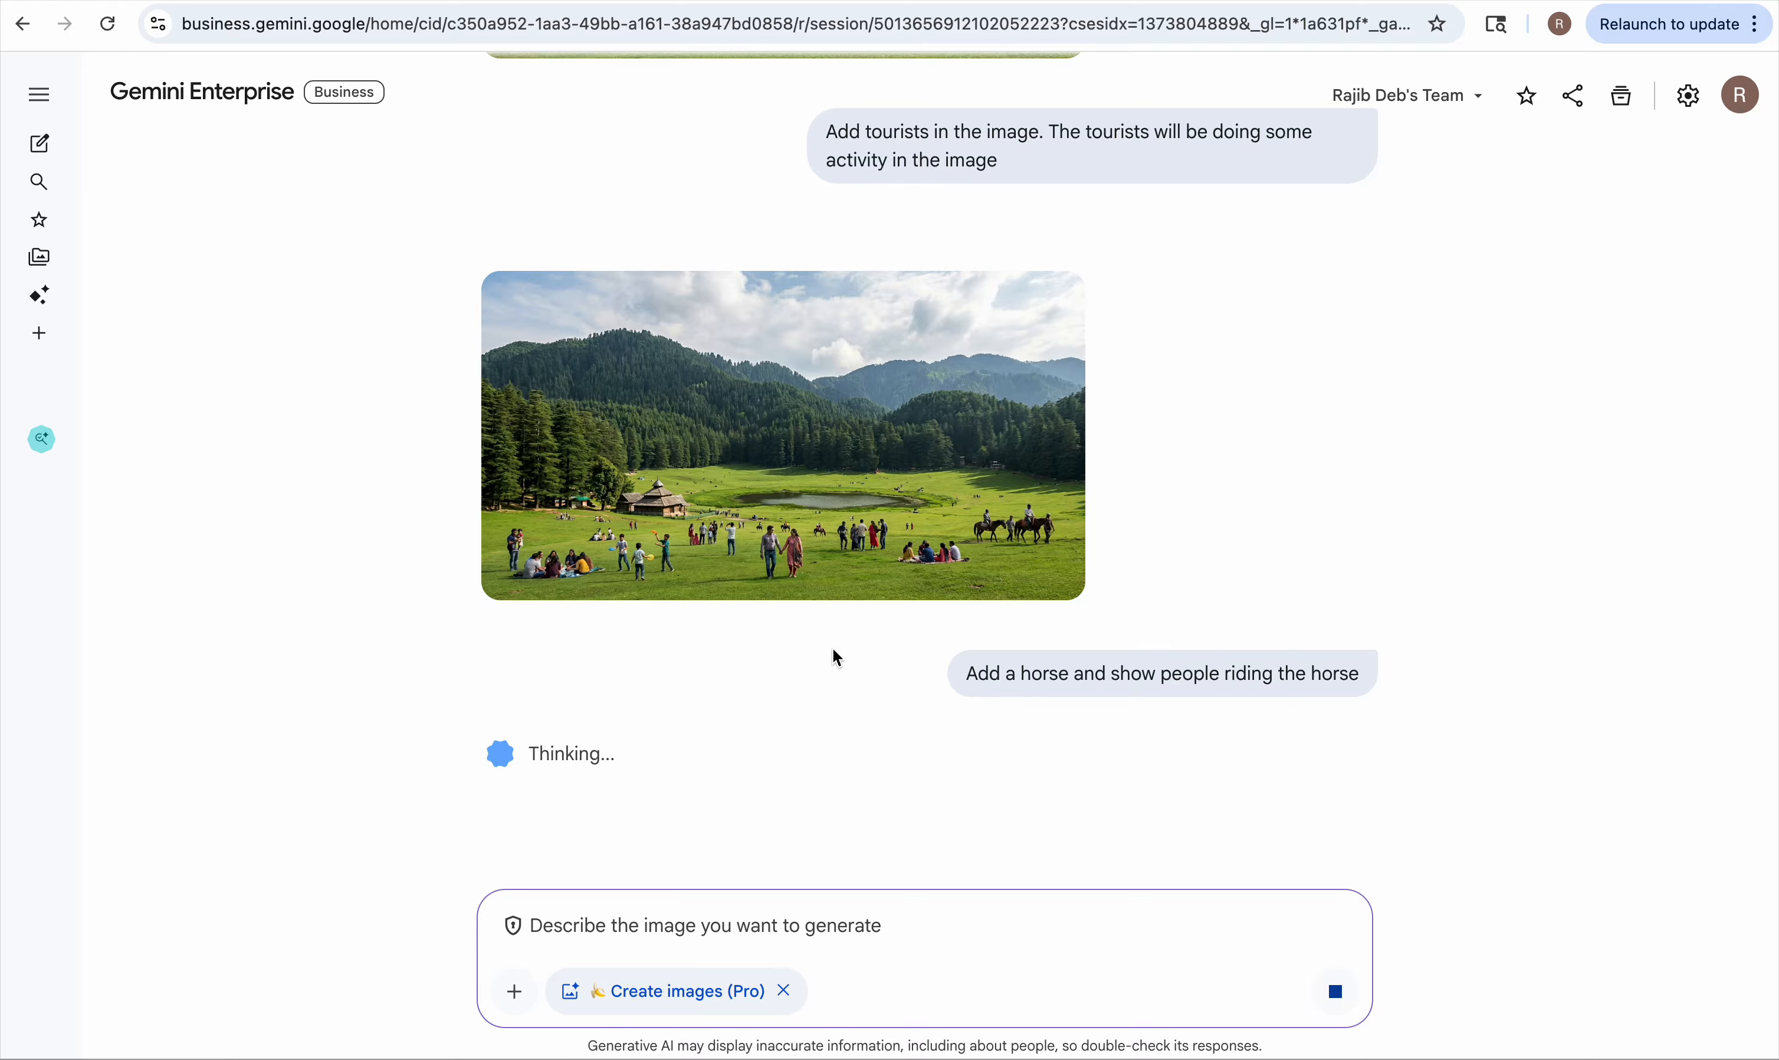
mouse_move(1005, 556)
scroll(864, 702, up, 1)
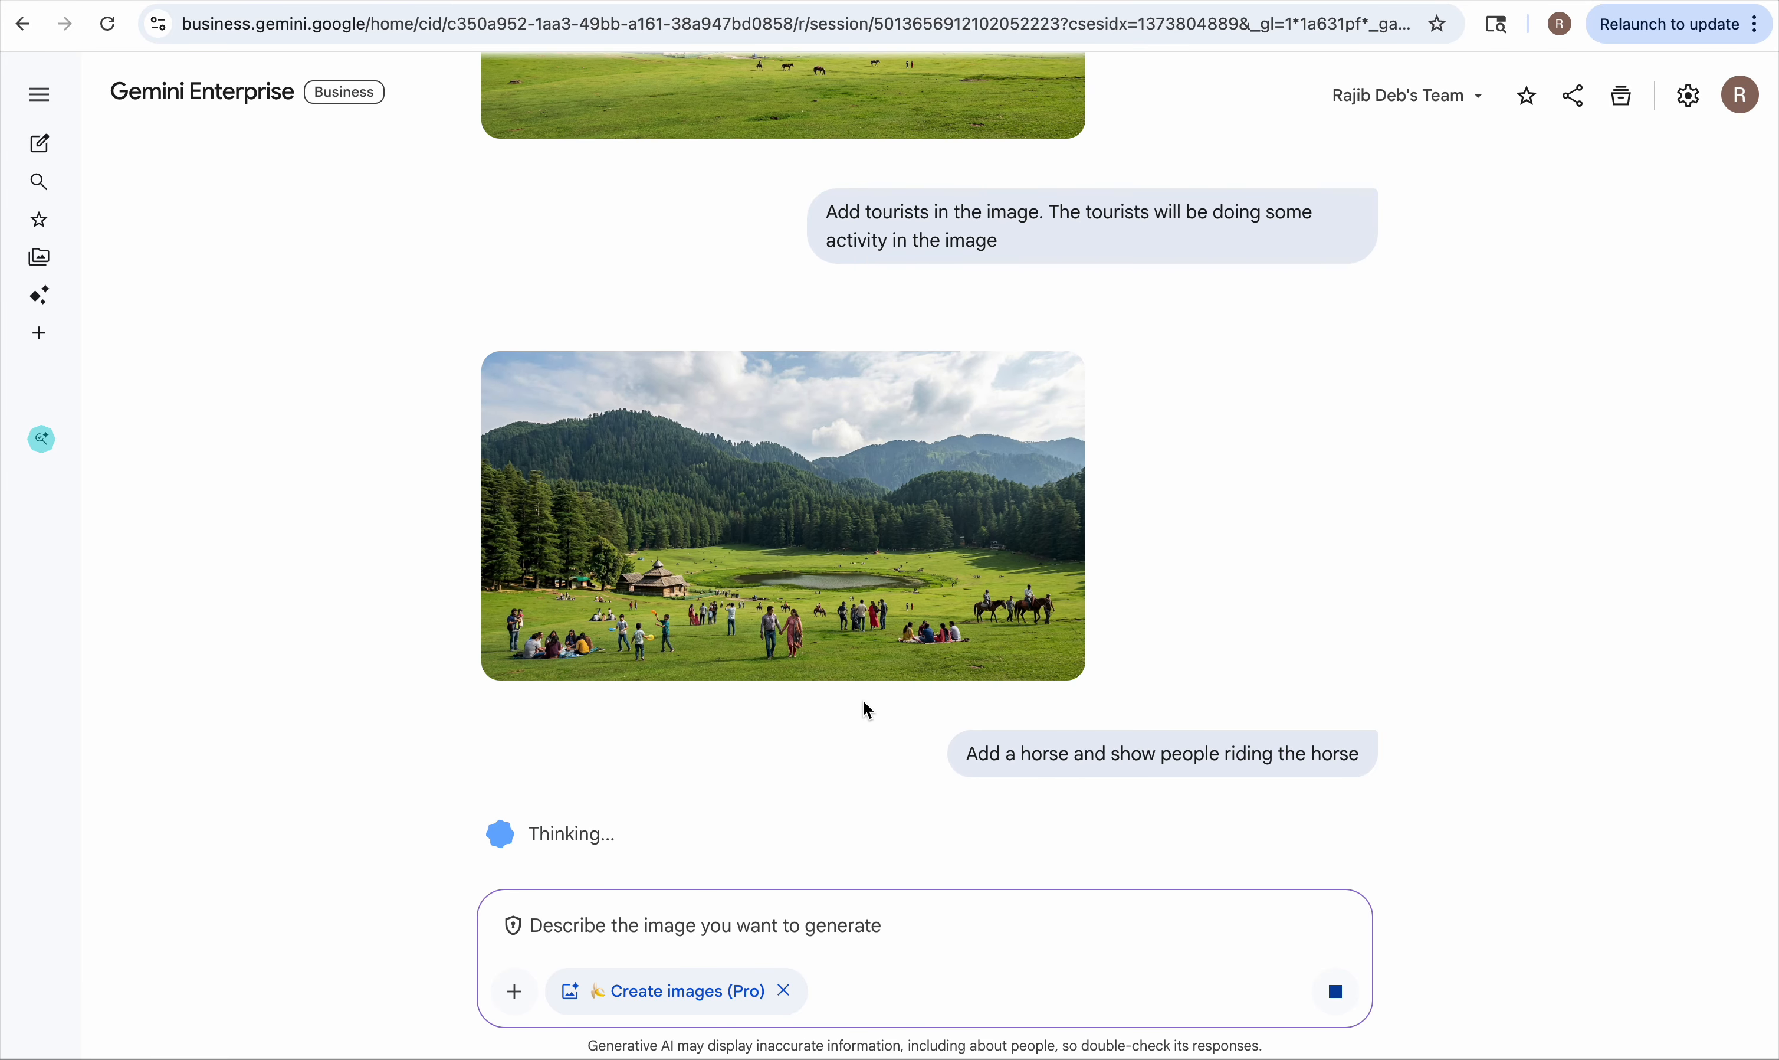
mouse_move(797, 653)
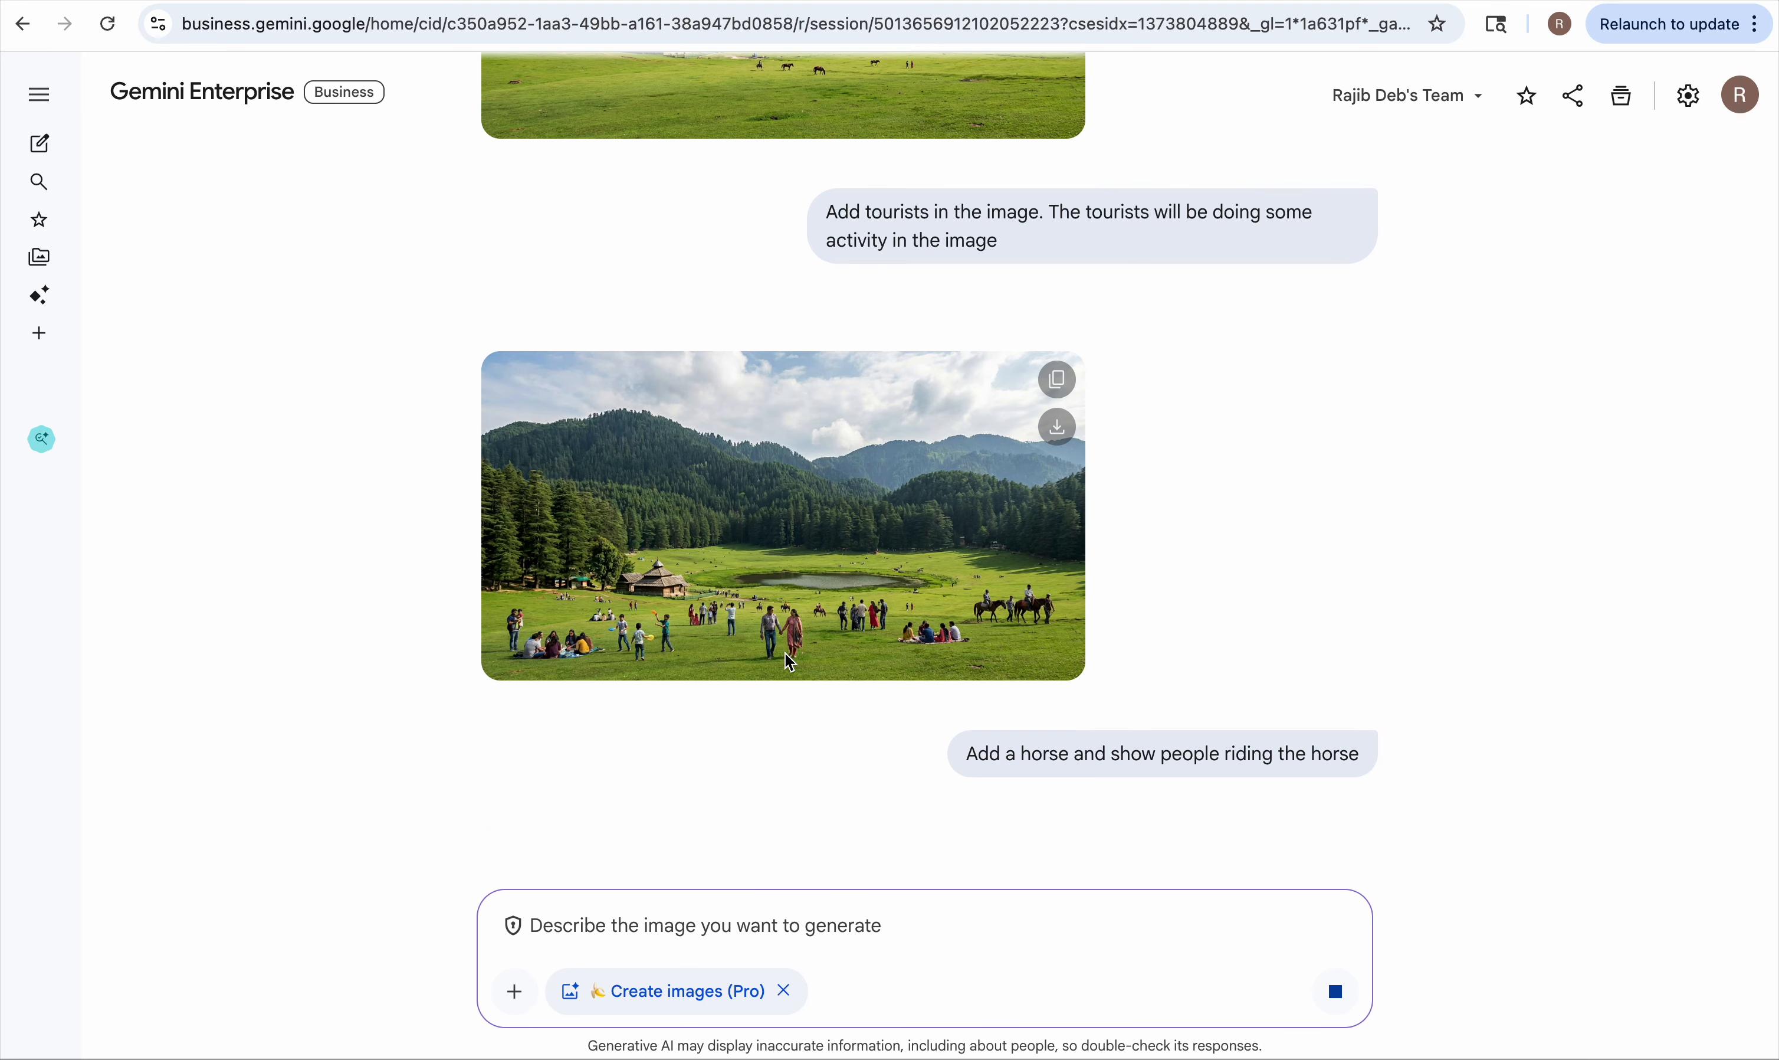
scroll(821, 653, down, 1)
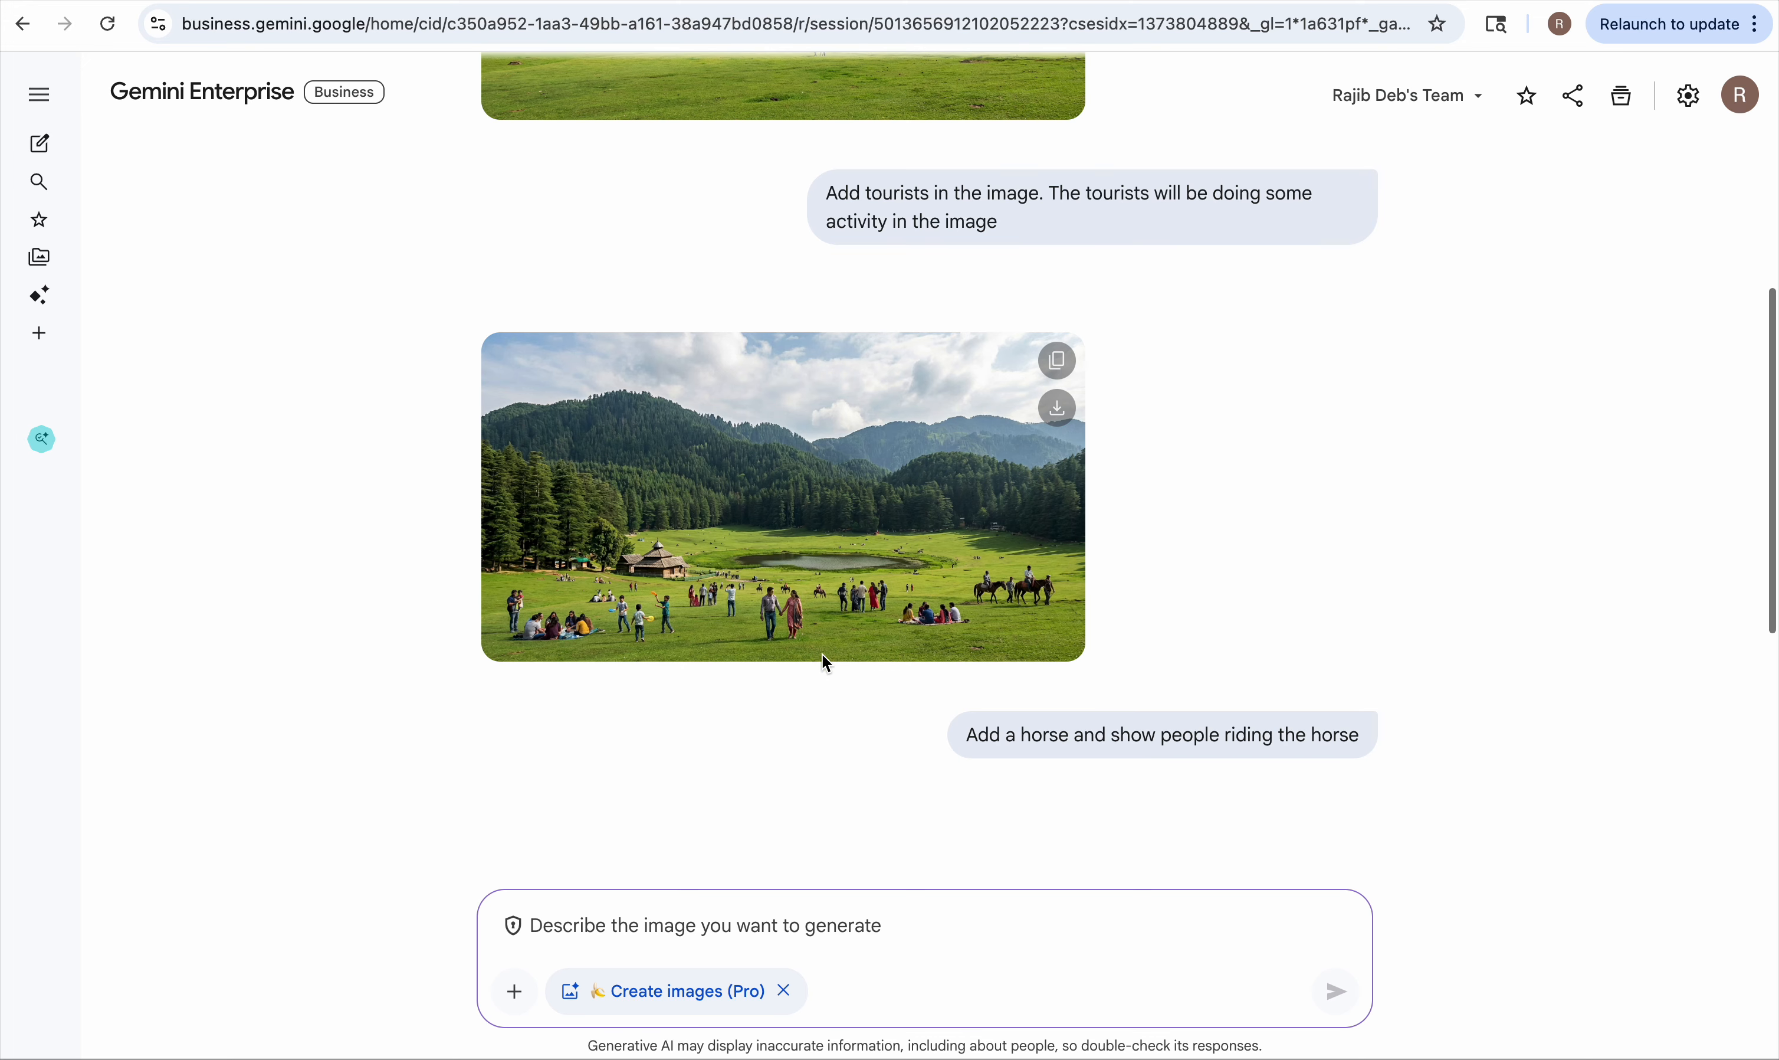
scroll(813, 622, up, 2)
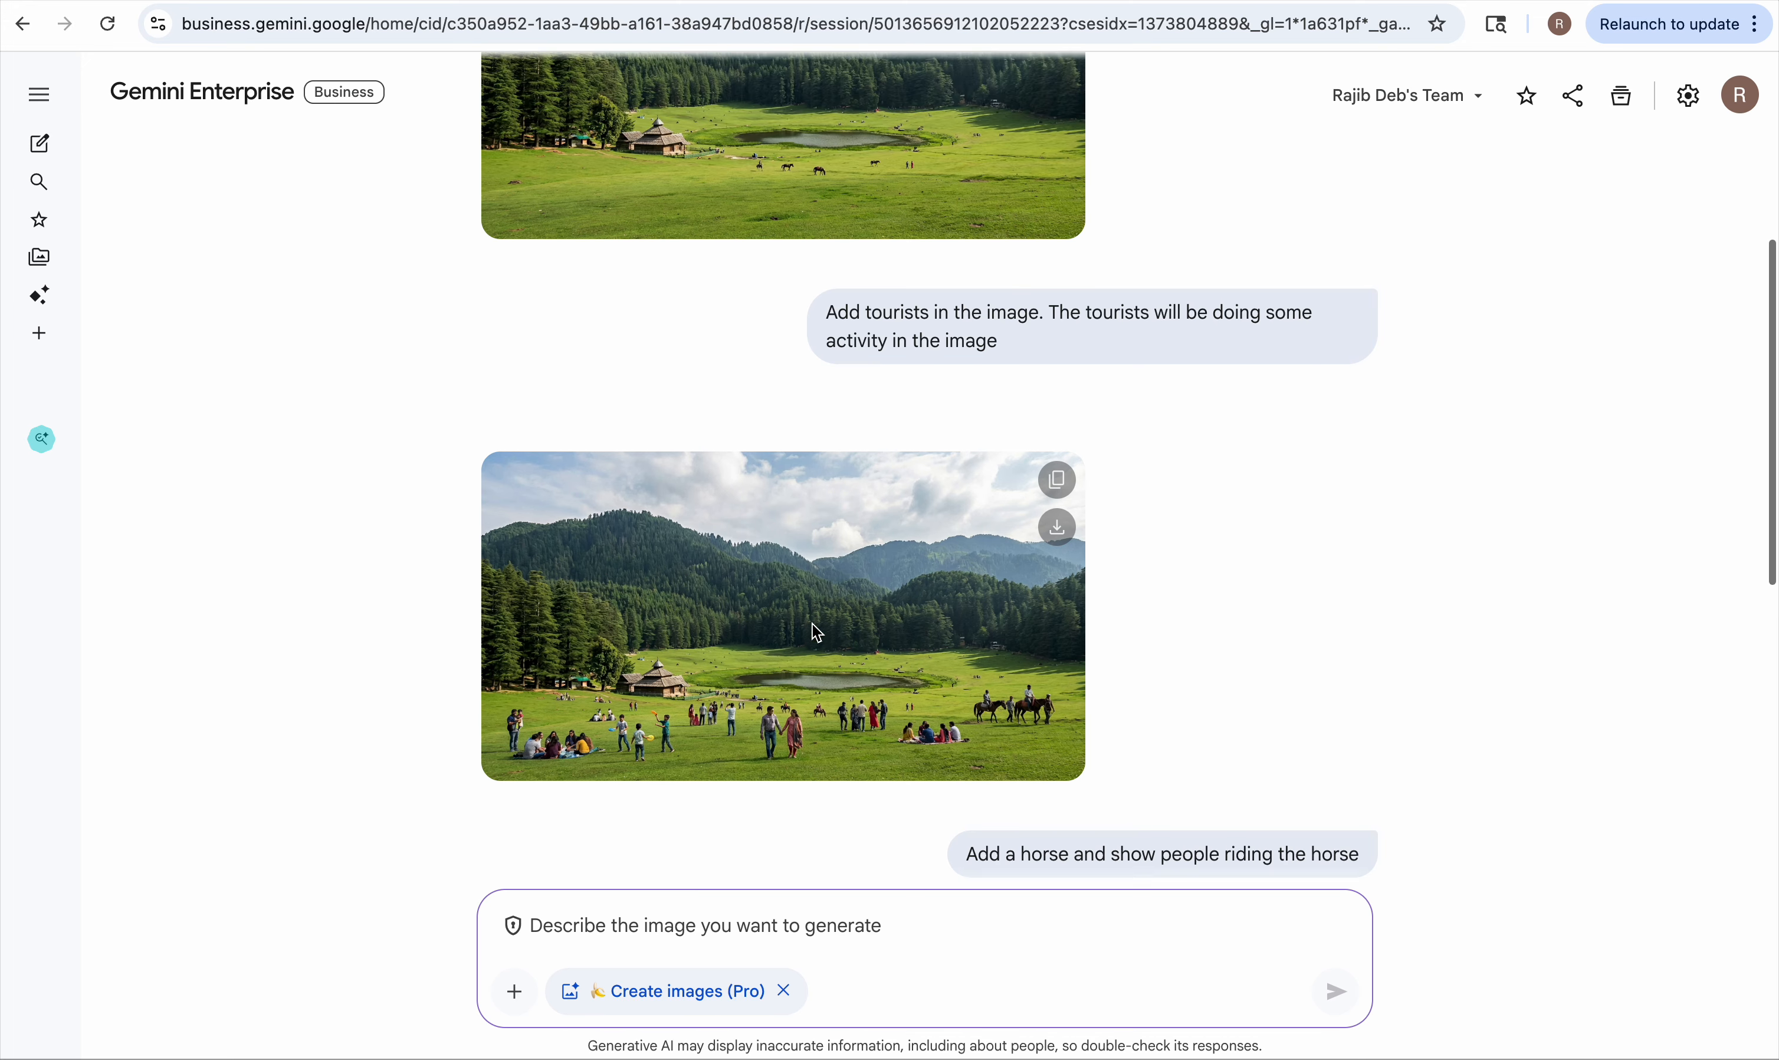
scroll(811, 625, up, 2)
scroll(811, 624, down, 2)
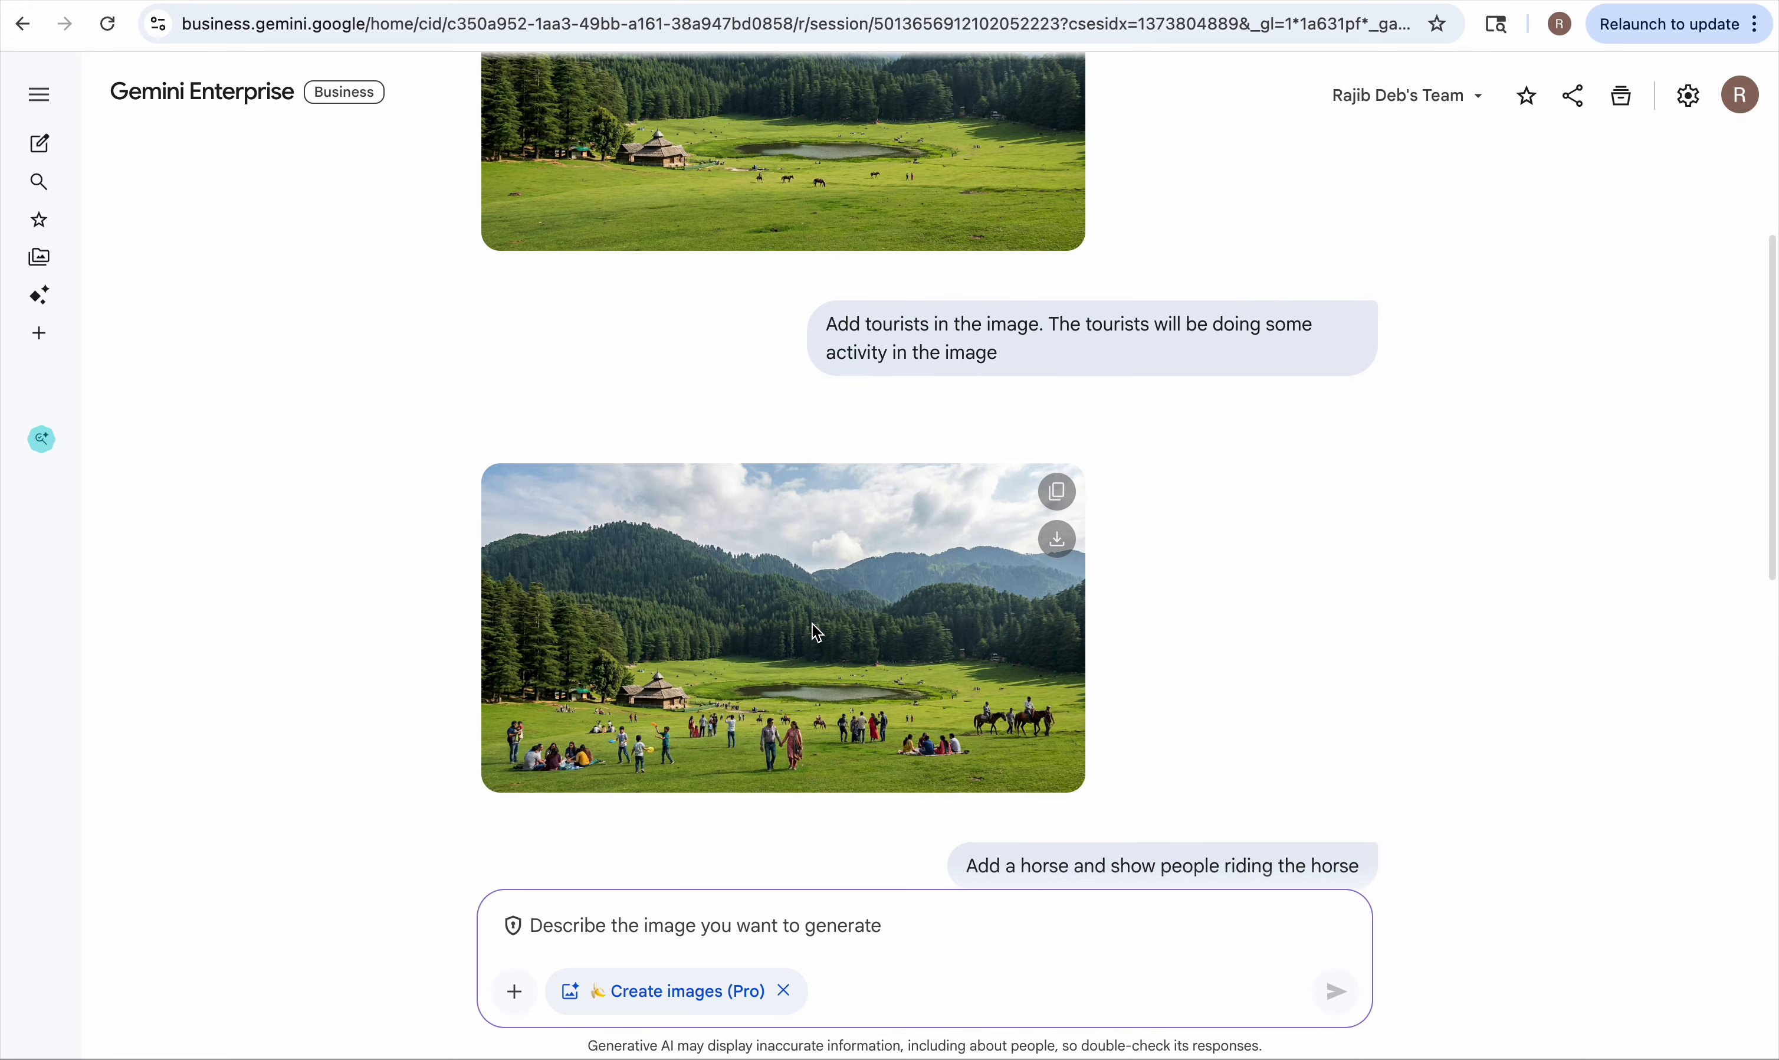
scroll(812, 622, down, 2)
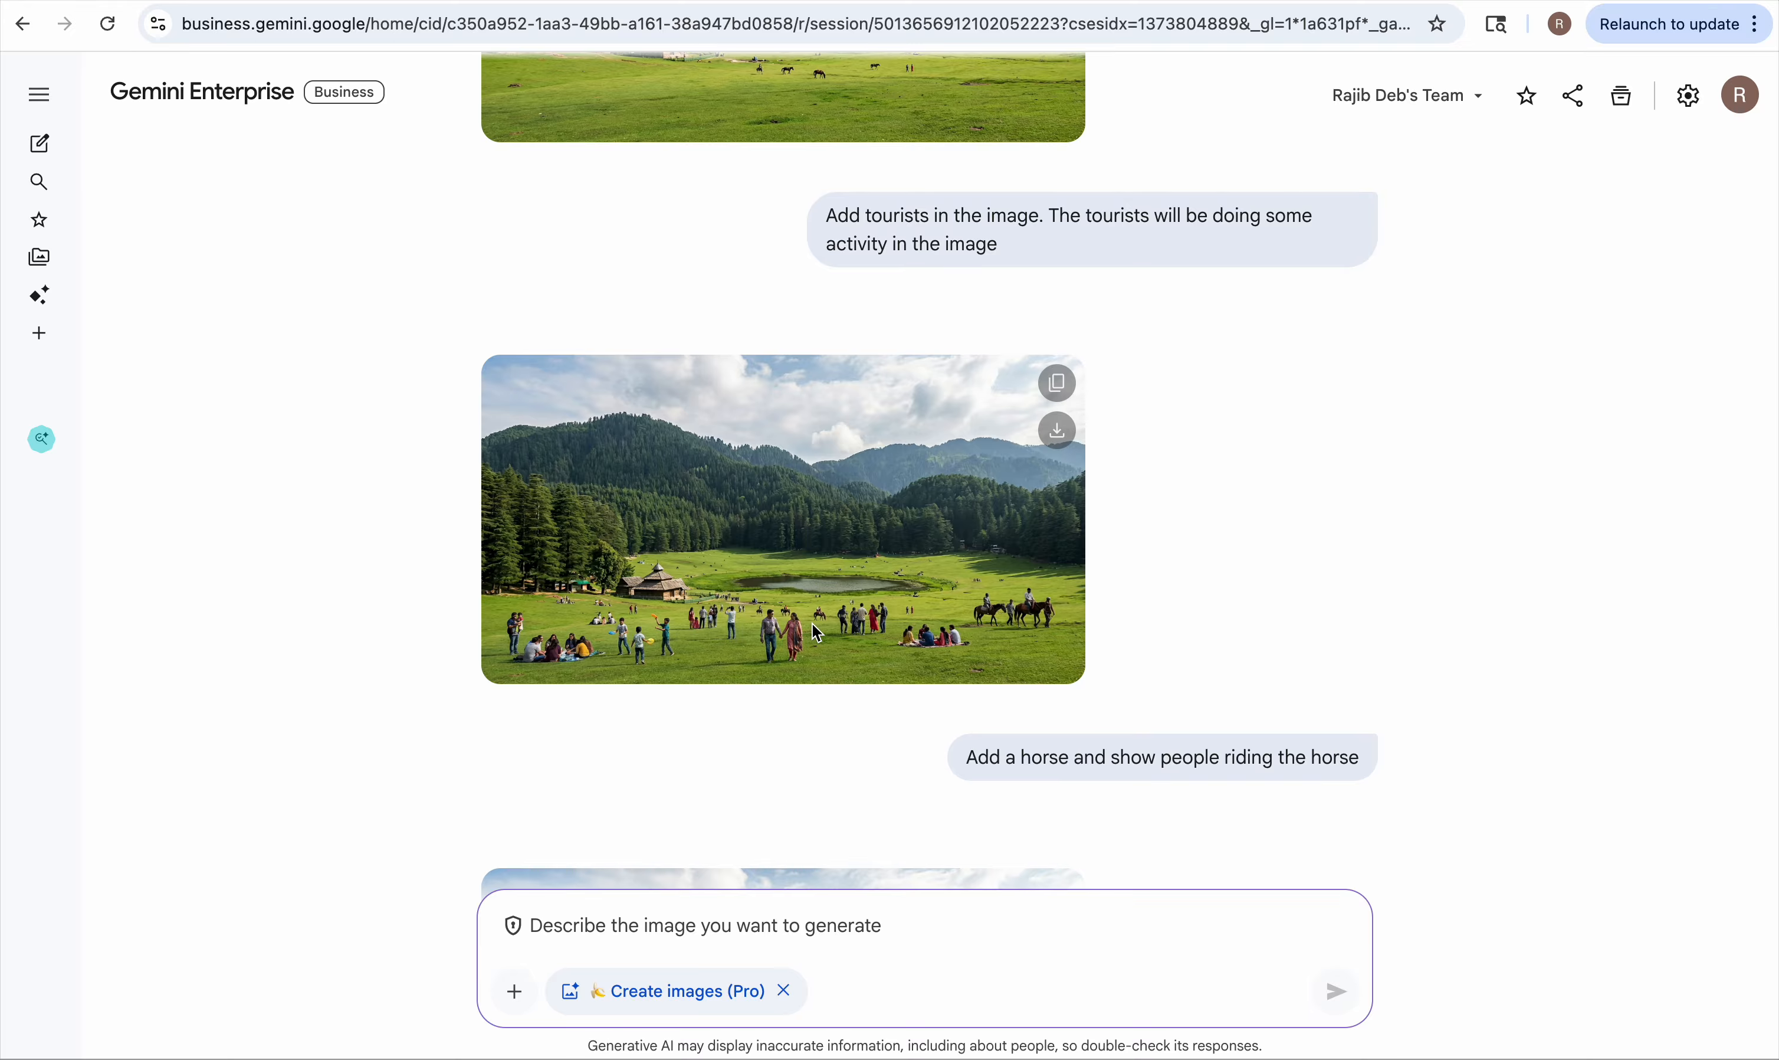
scroll(812, 623, down, 2)
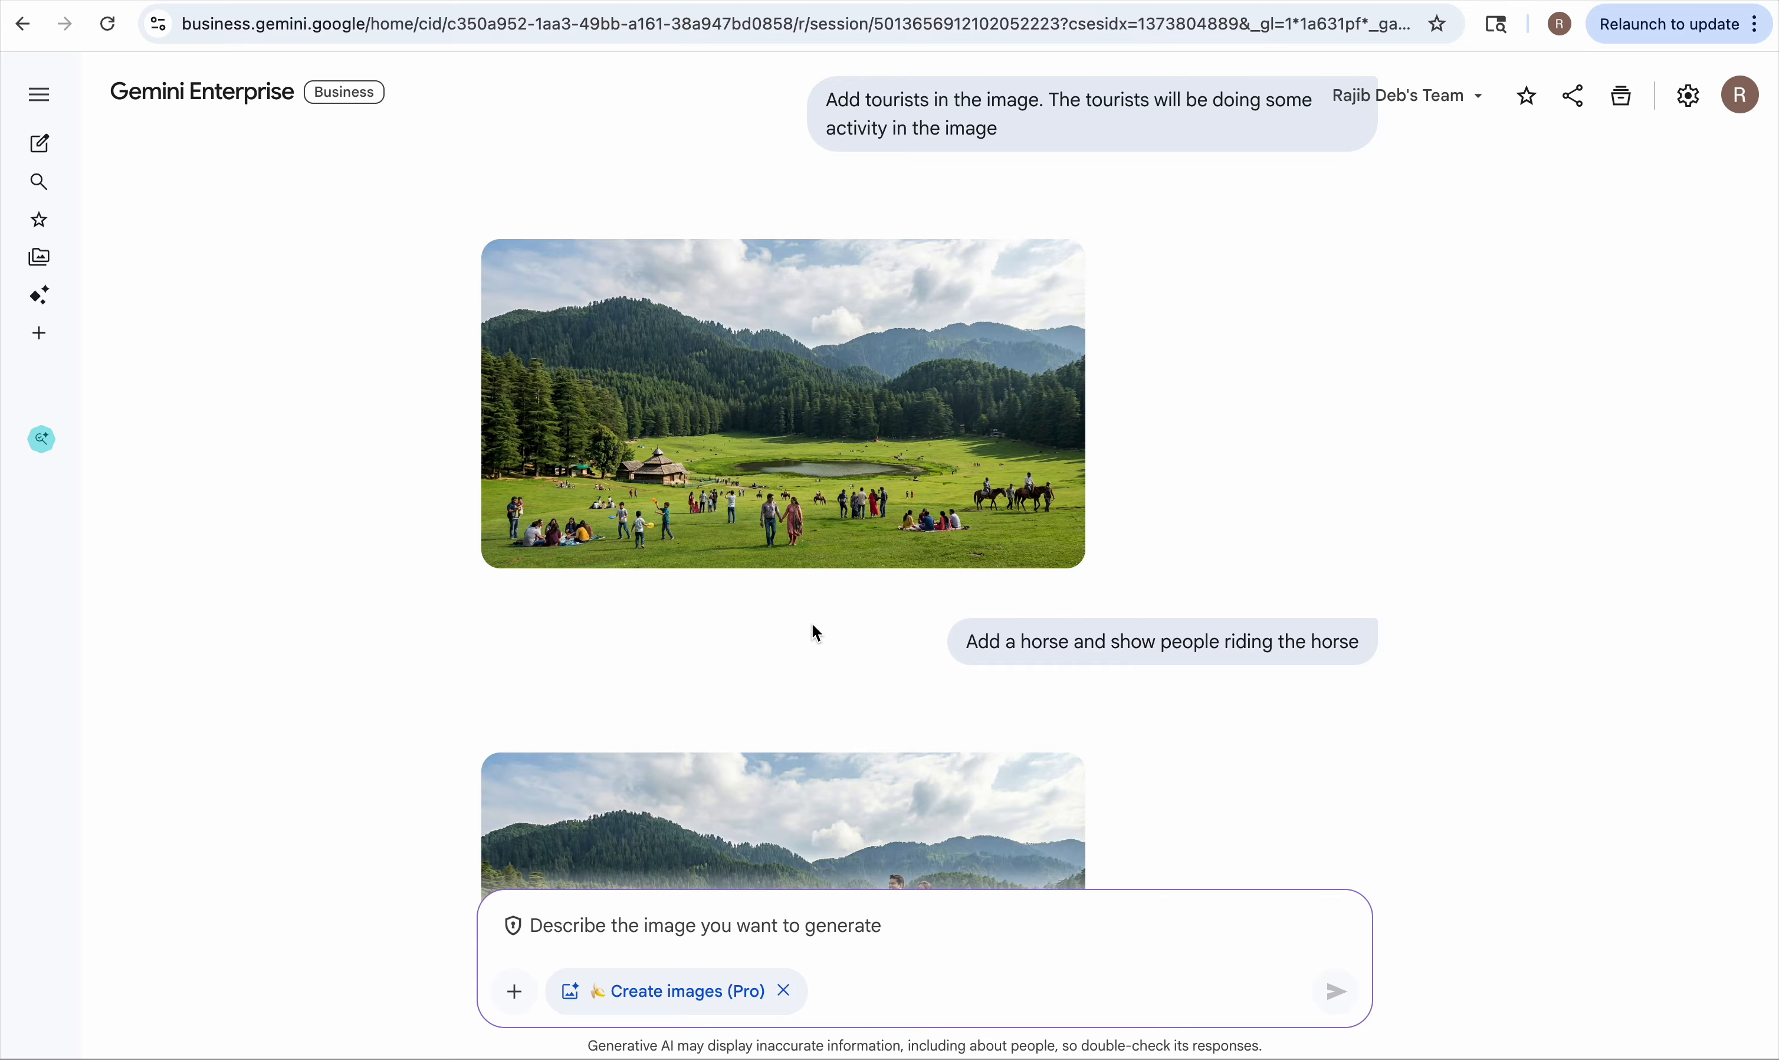
scroll(812, 625, down, 2)
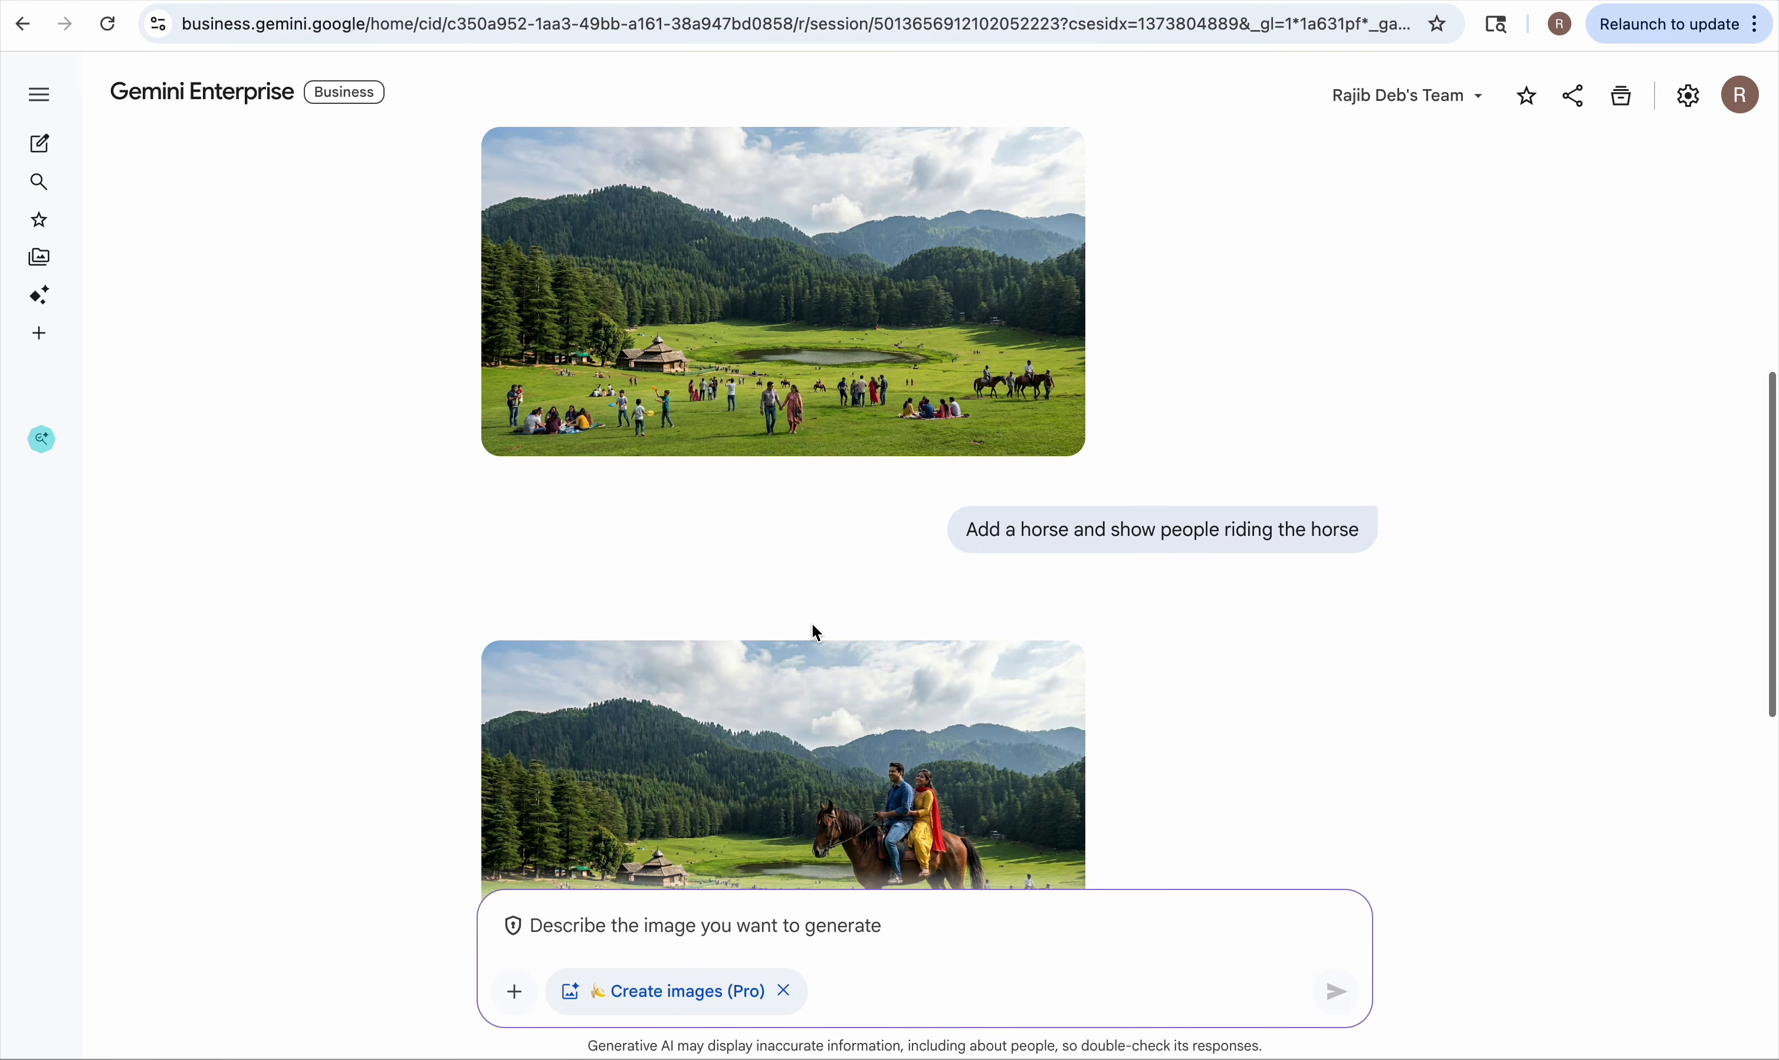
scroll(813, 624, down, 2)
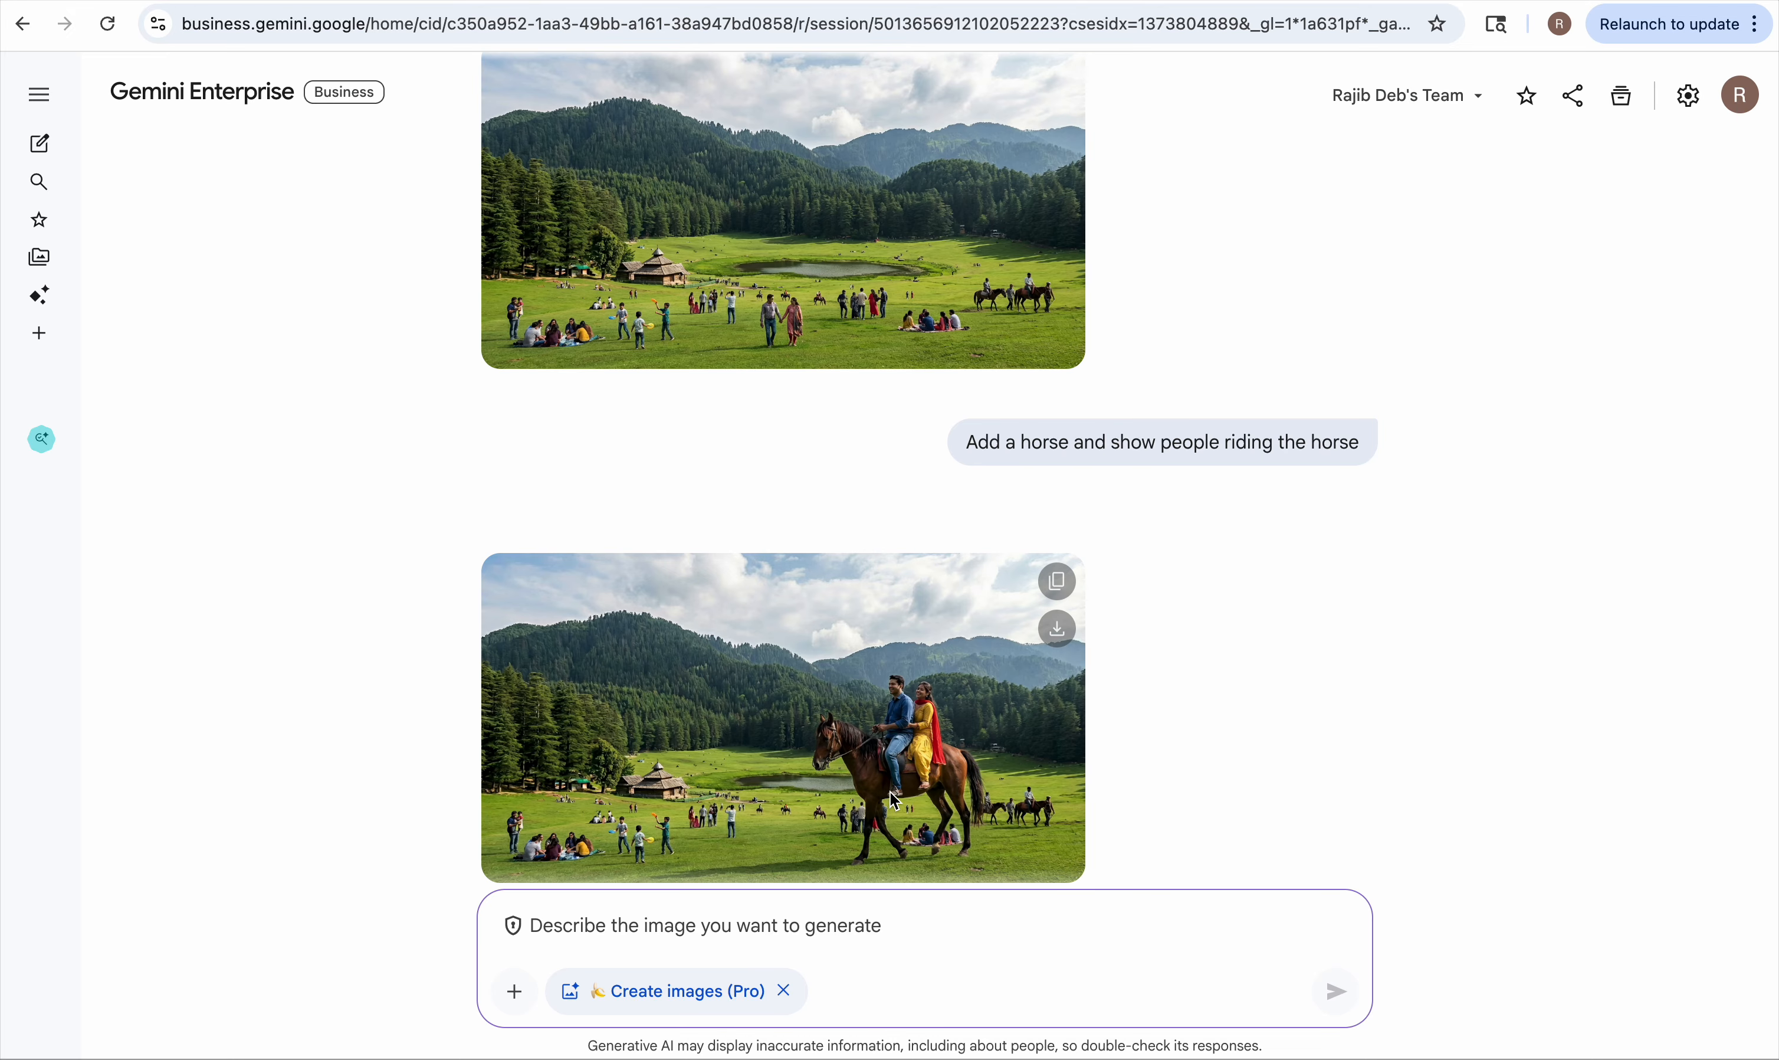
scroll(745, 768, down, 2)
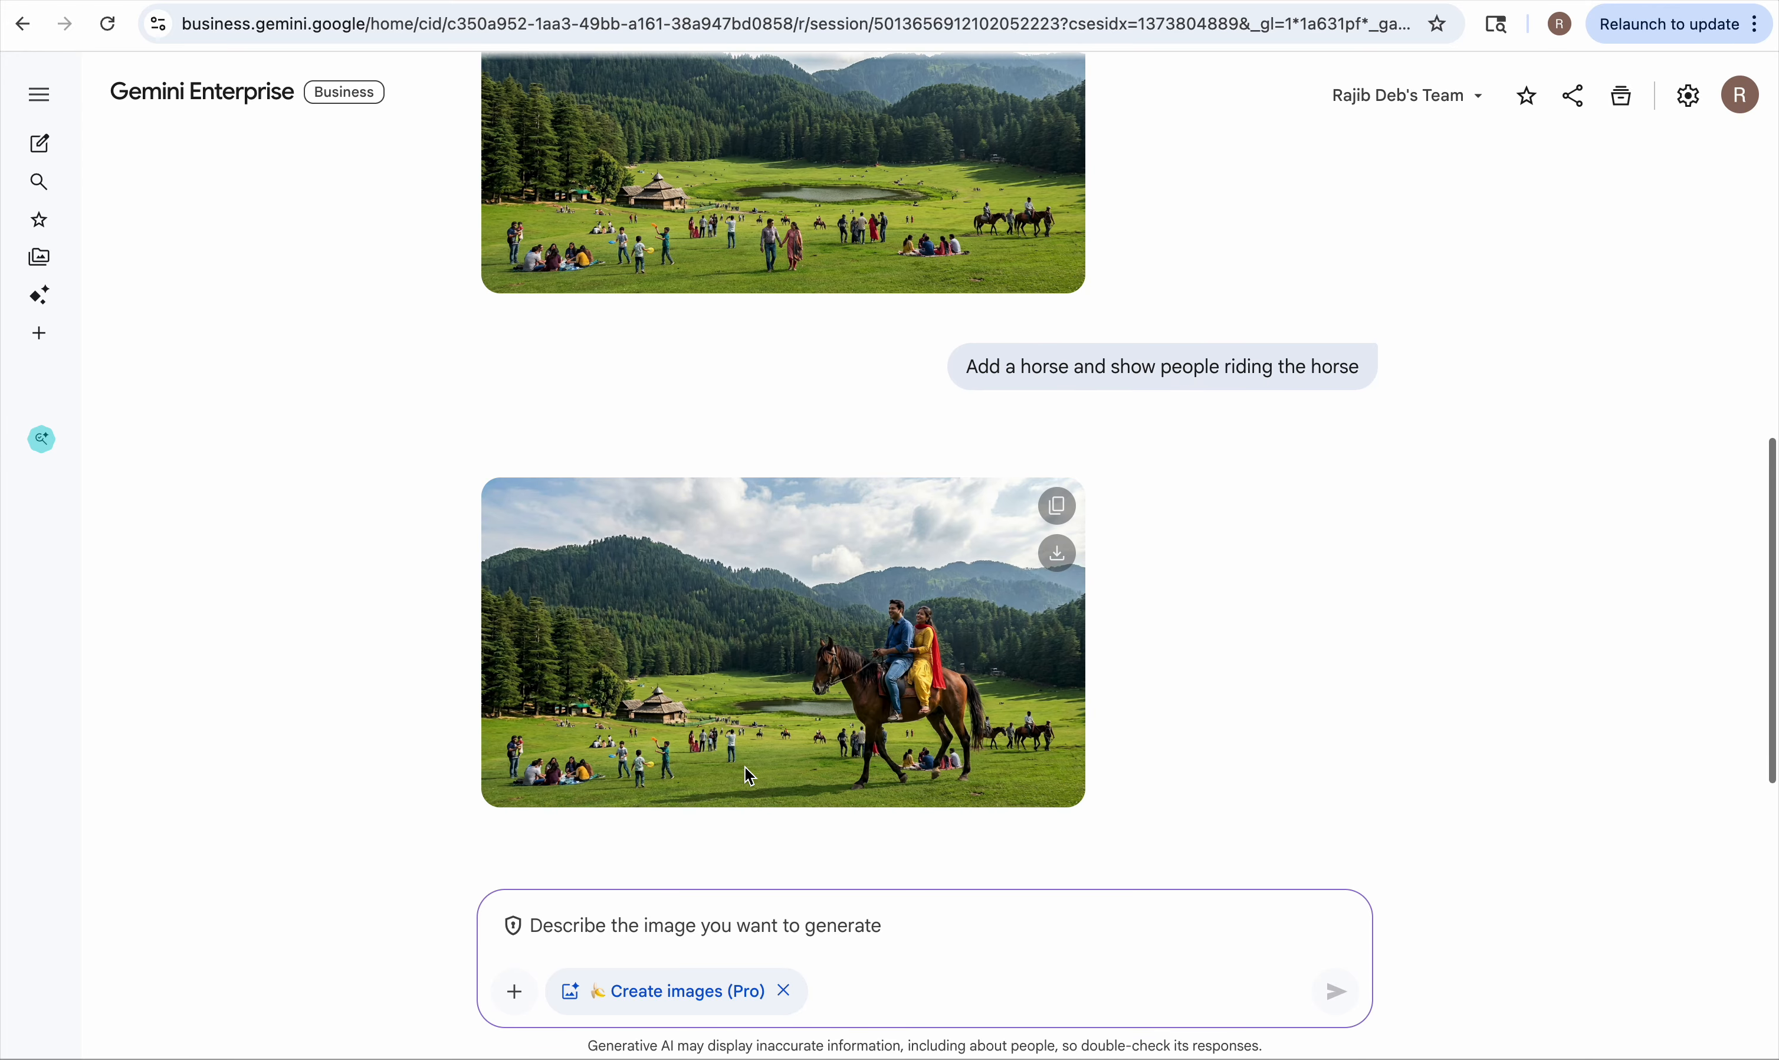
scroll(745, 766, up, 5)
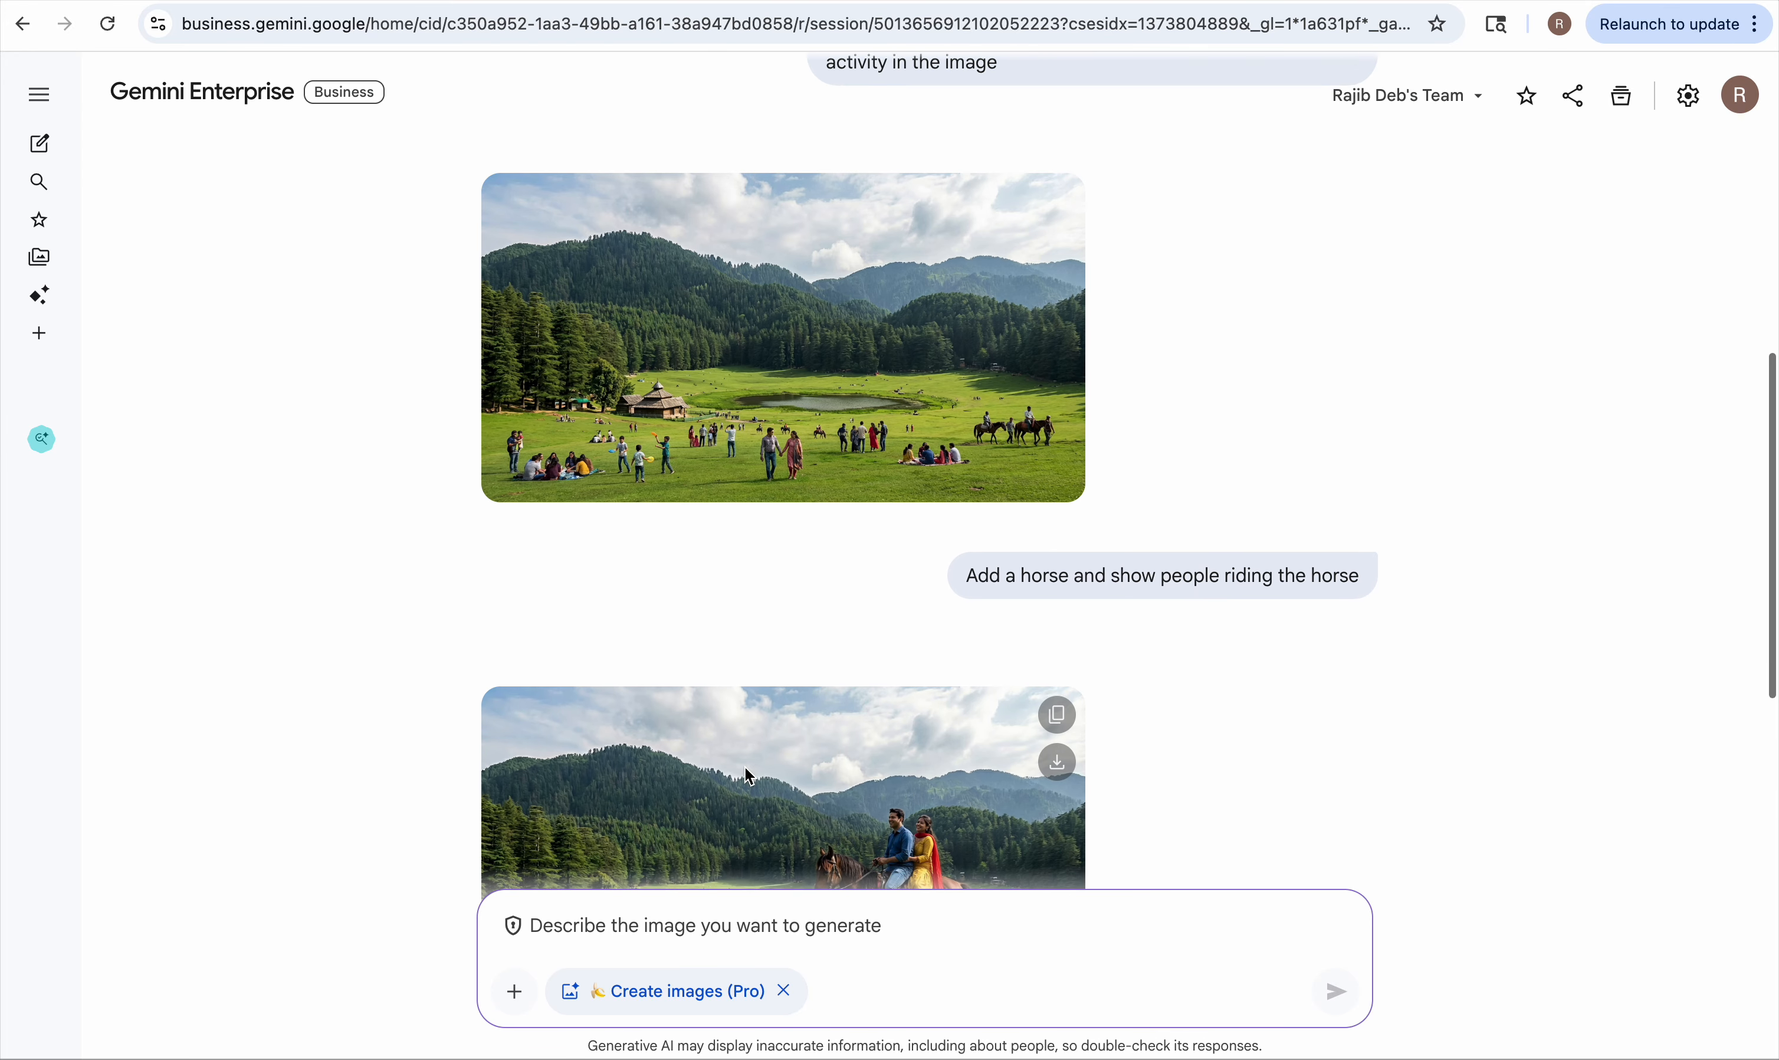
scroll(745, 768, up, 1)
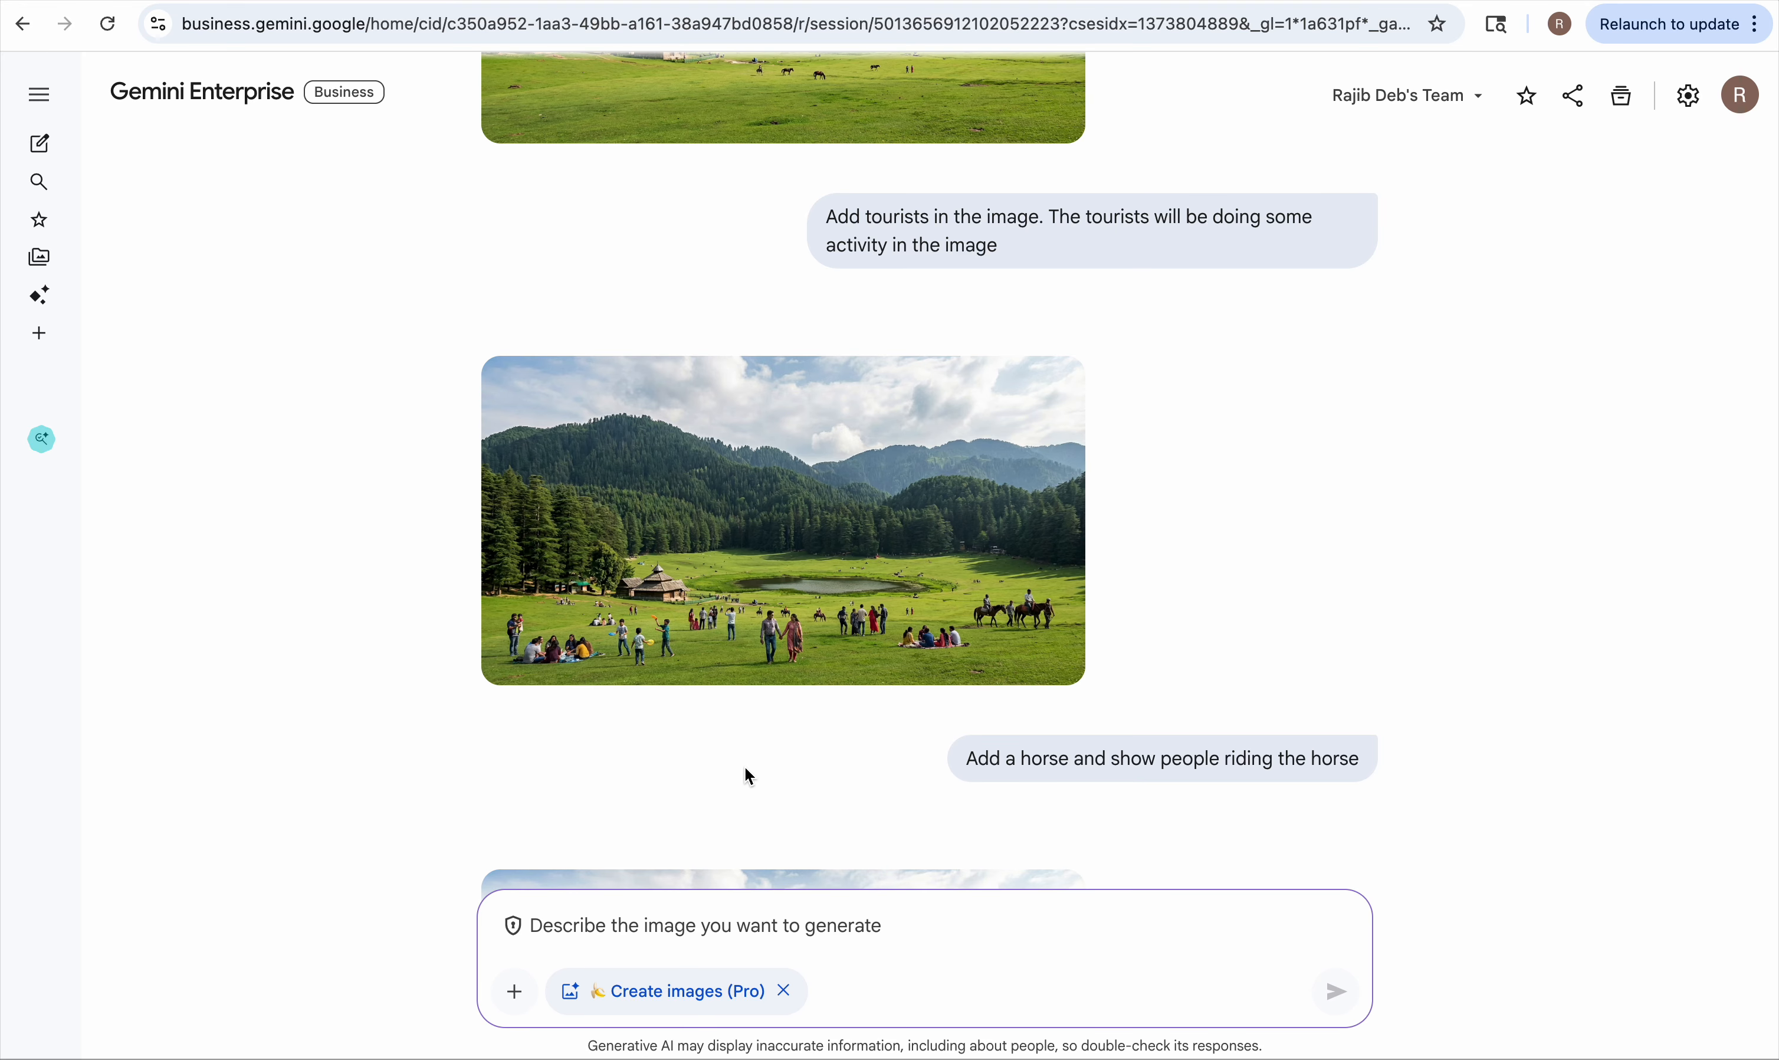
Step: Submit the image prompt "Please create an image of a famous place in Cambodia and add tourists in that image"
scroll(744, 764, up, 2)
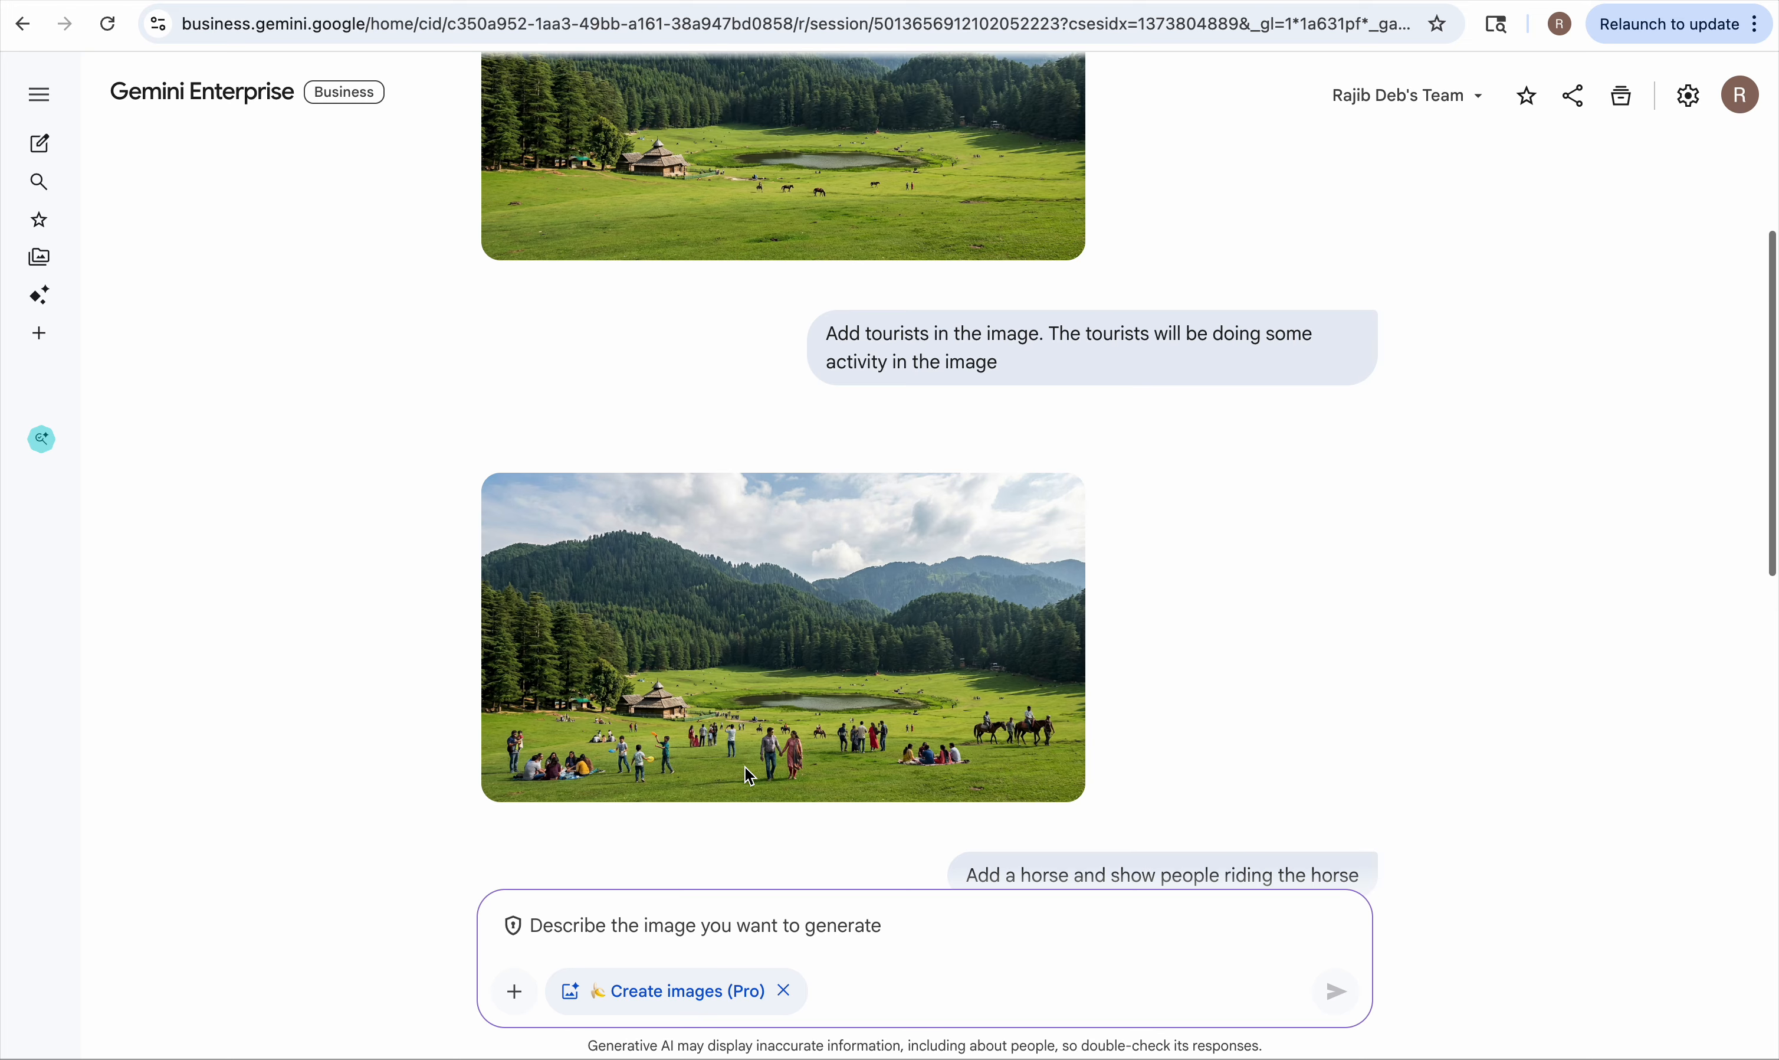
scroll(744, 765, down, 10)
scroll(744, 764, down, 1)
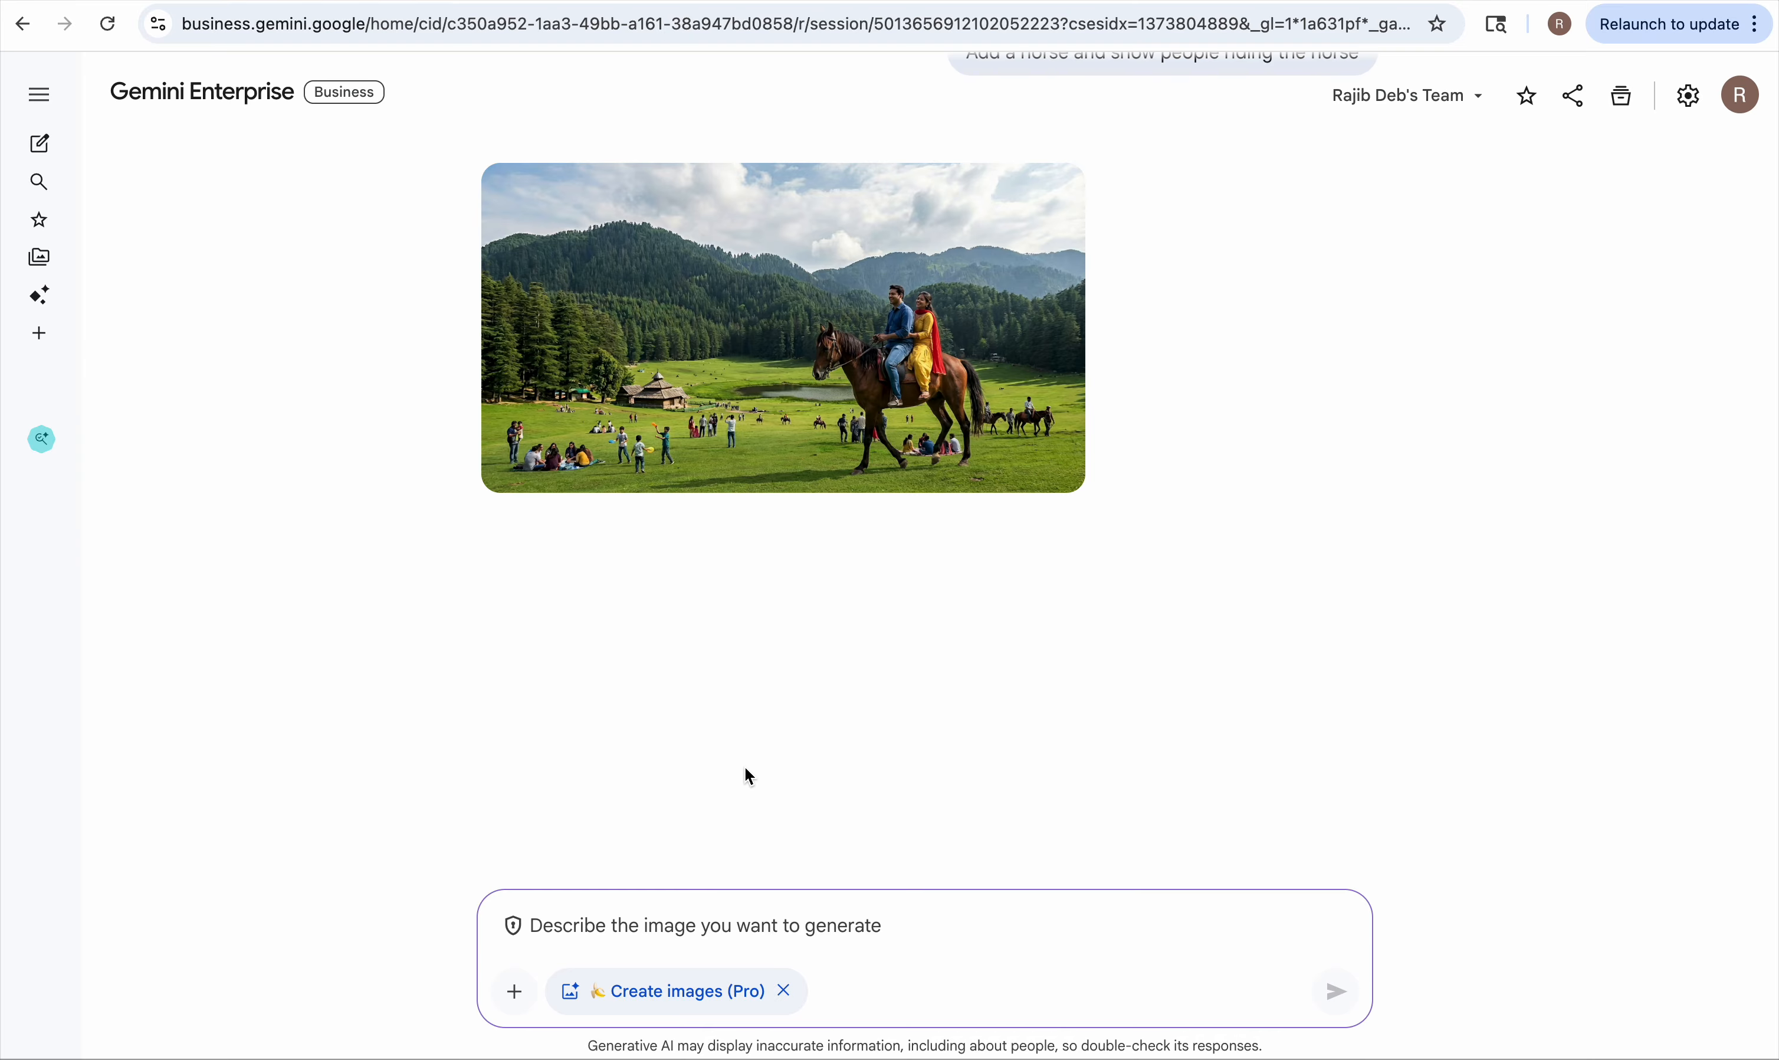
text(Please )
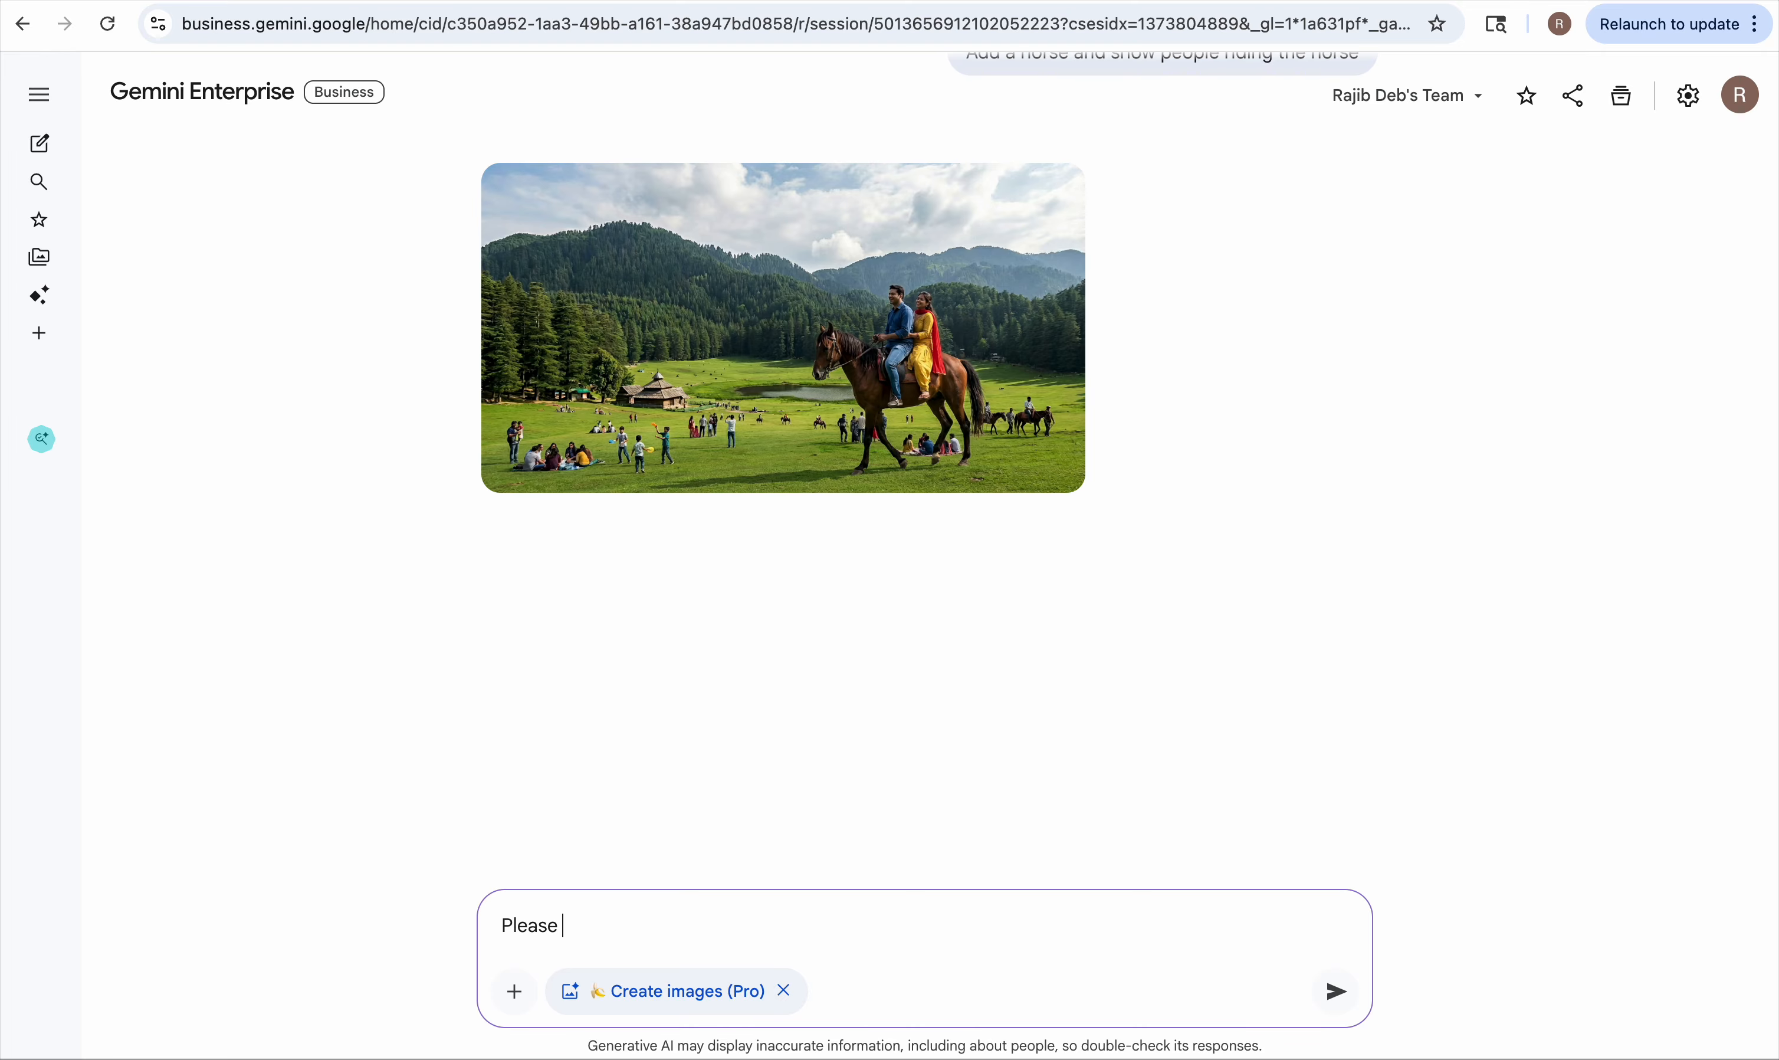
text(create an image of a )
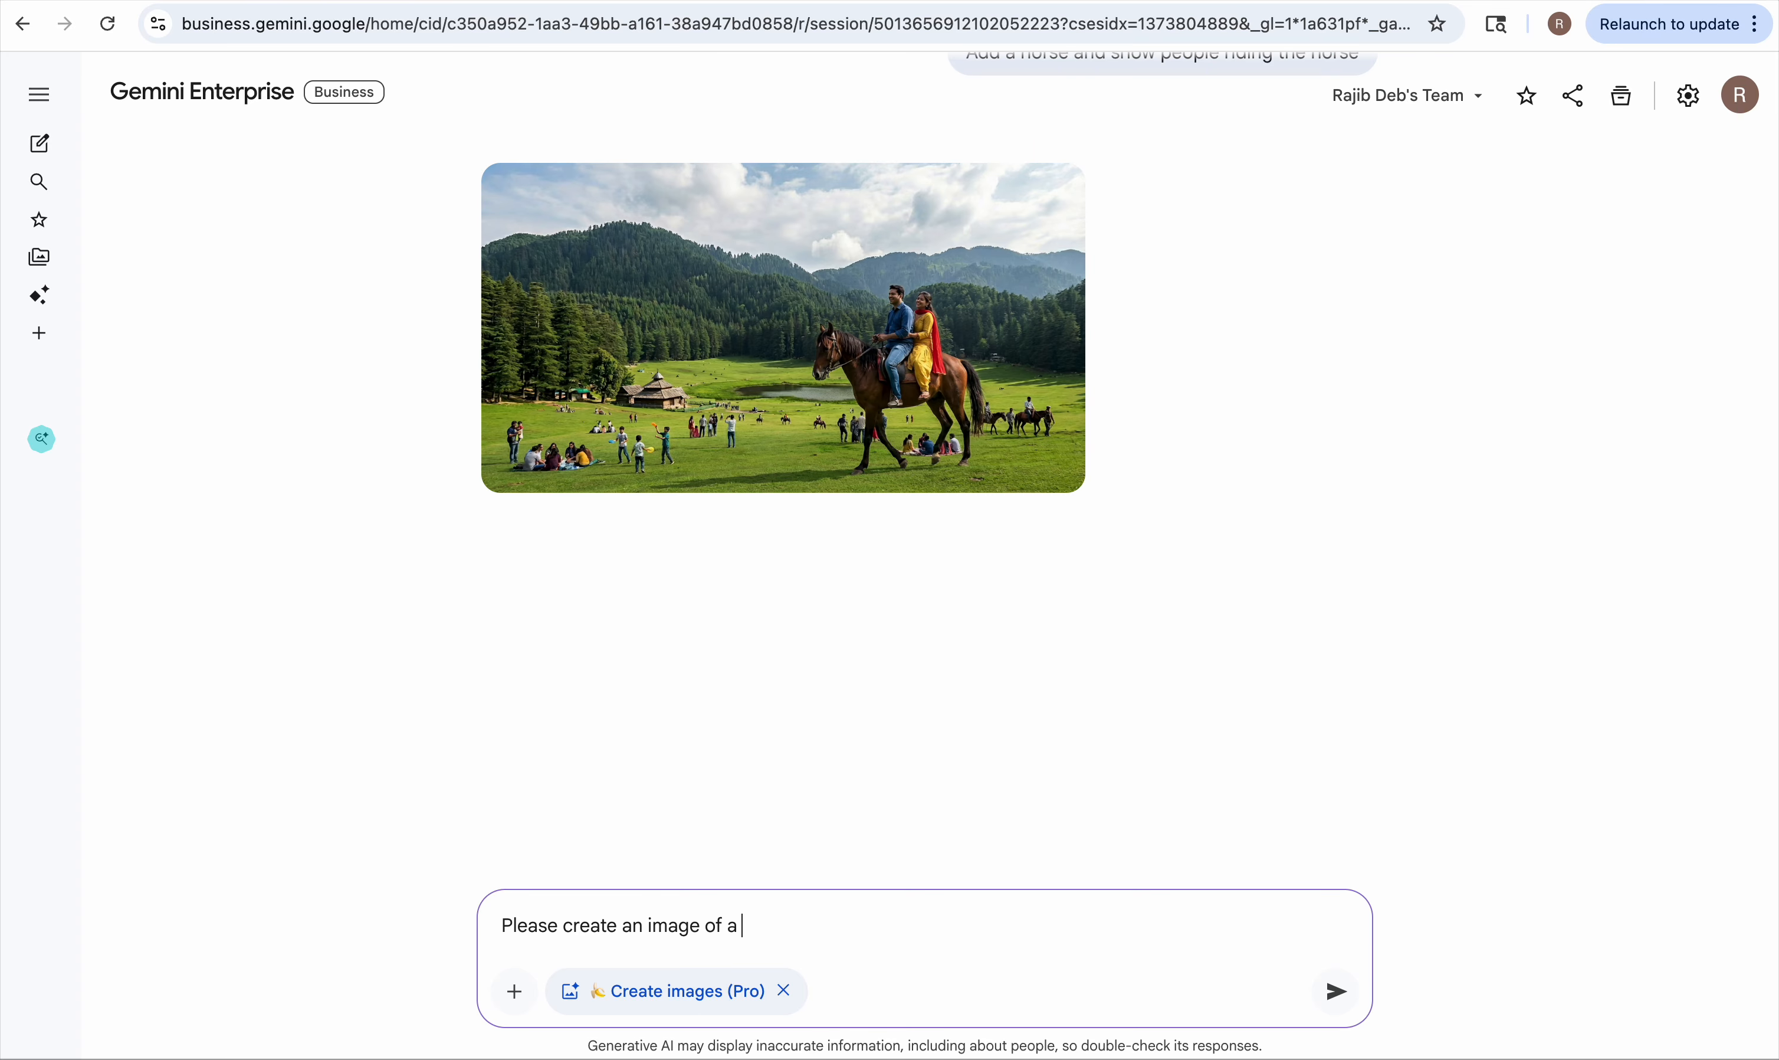
text(famous place in Camb)
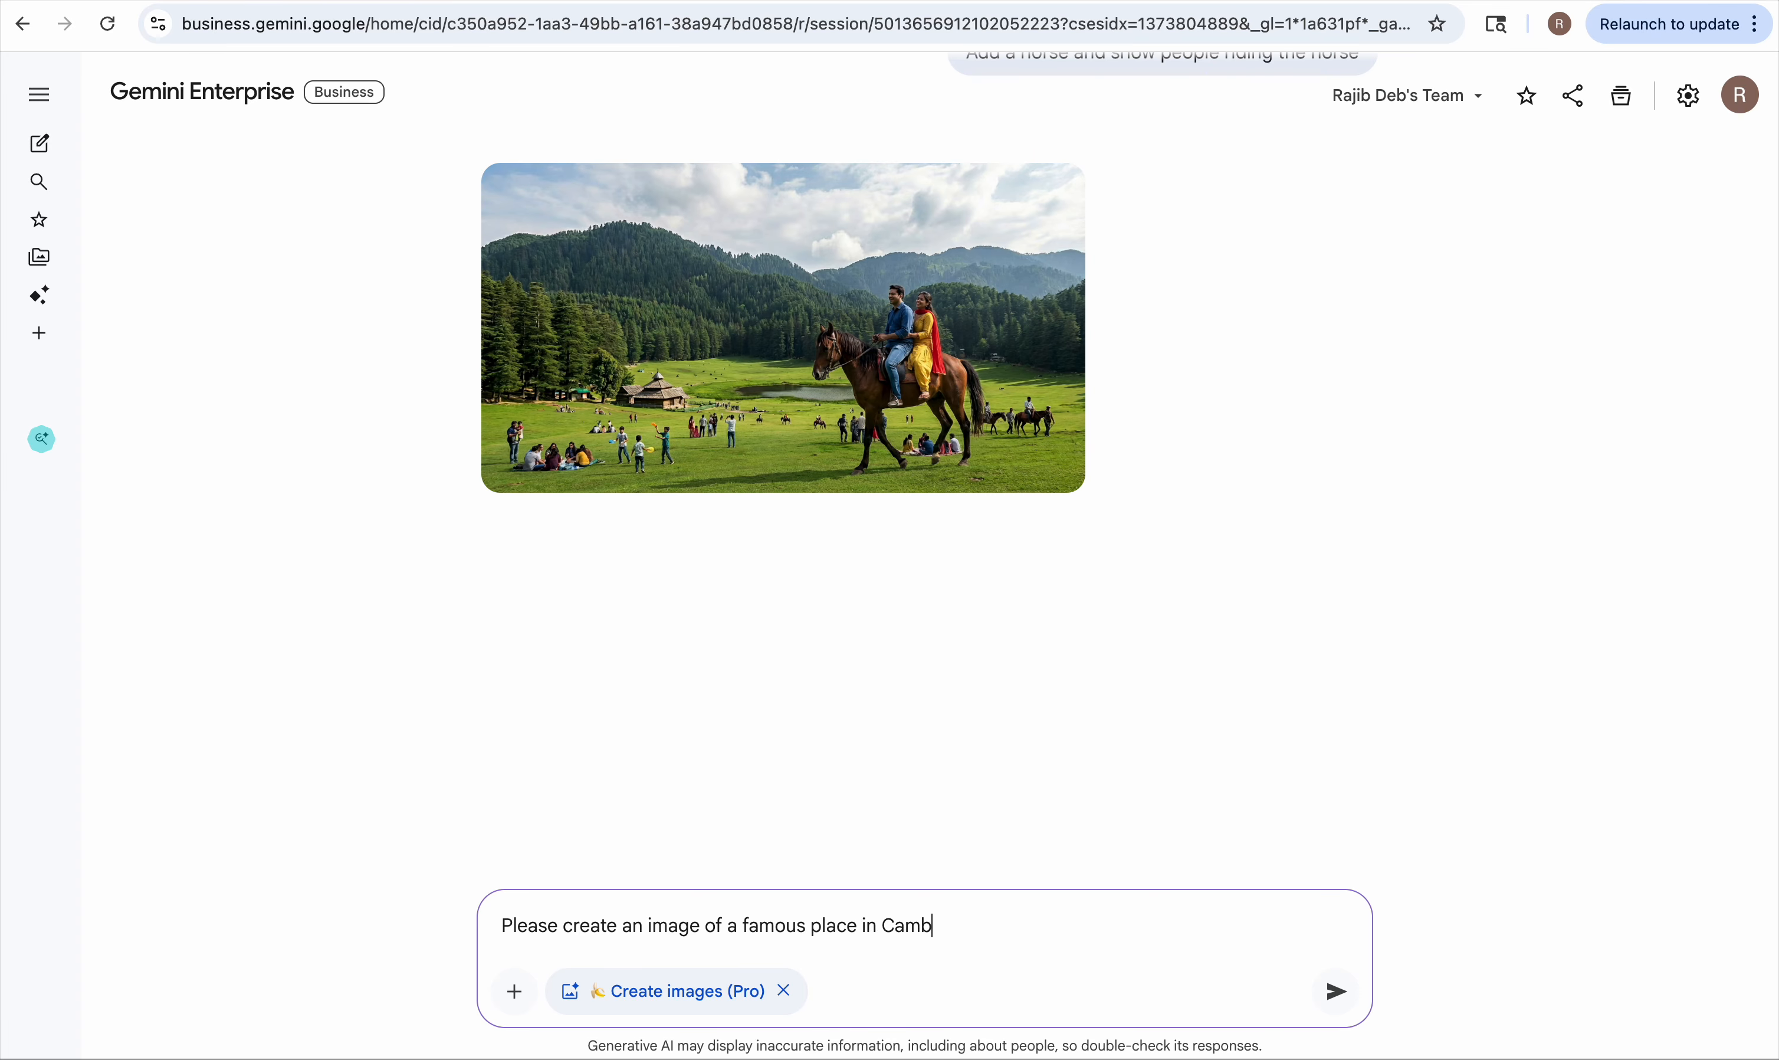
text(odia and add tourists in tha)
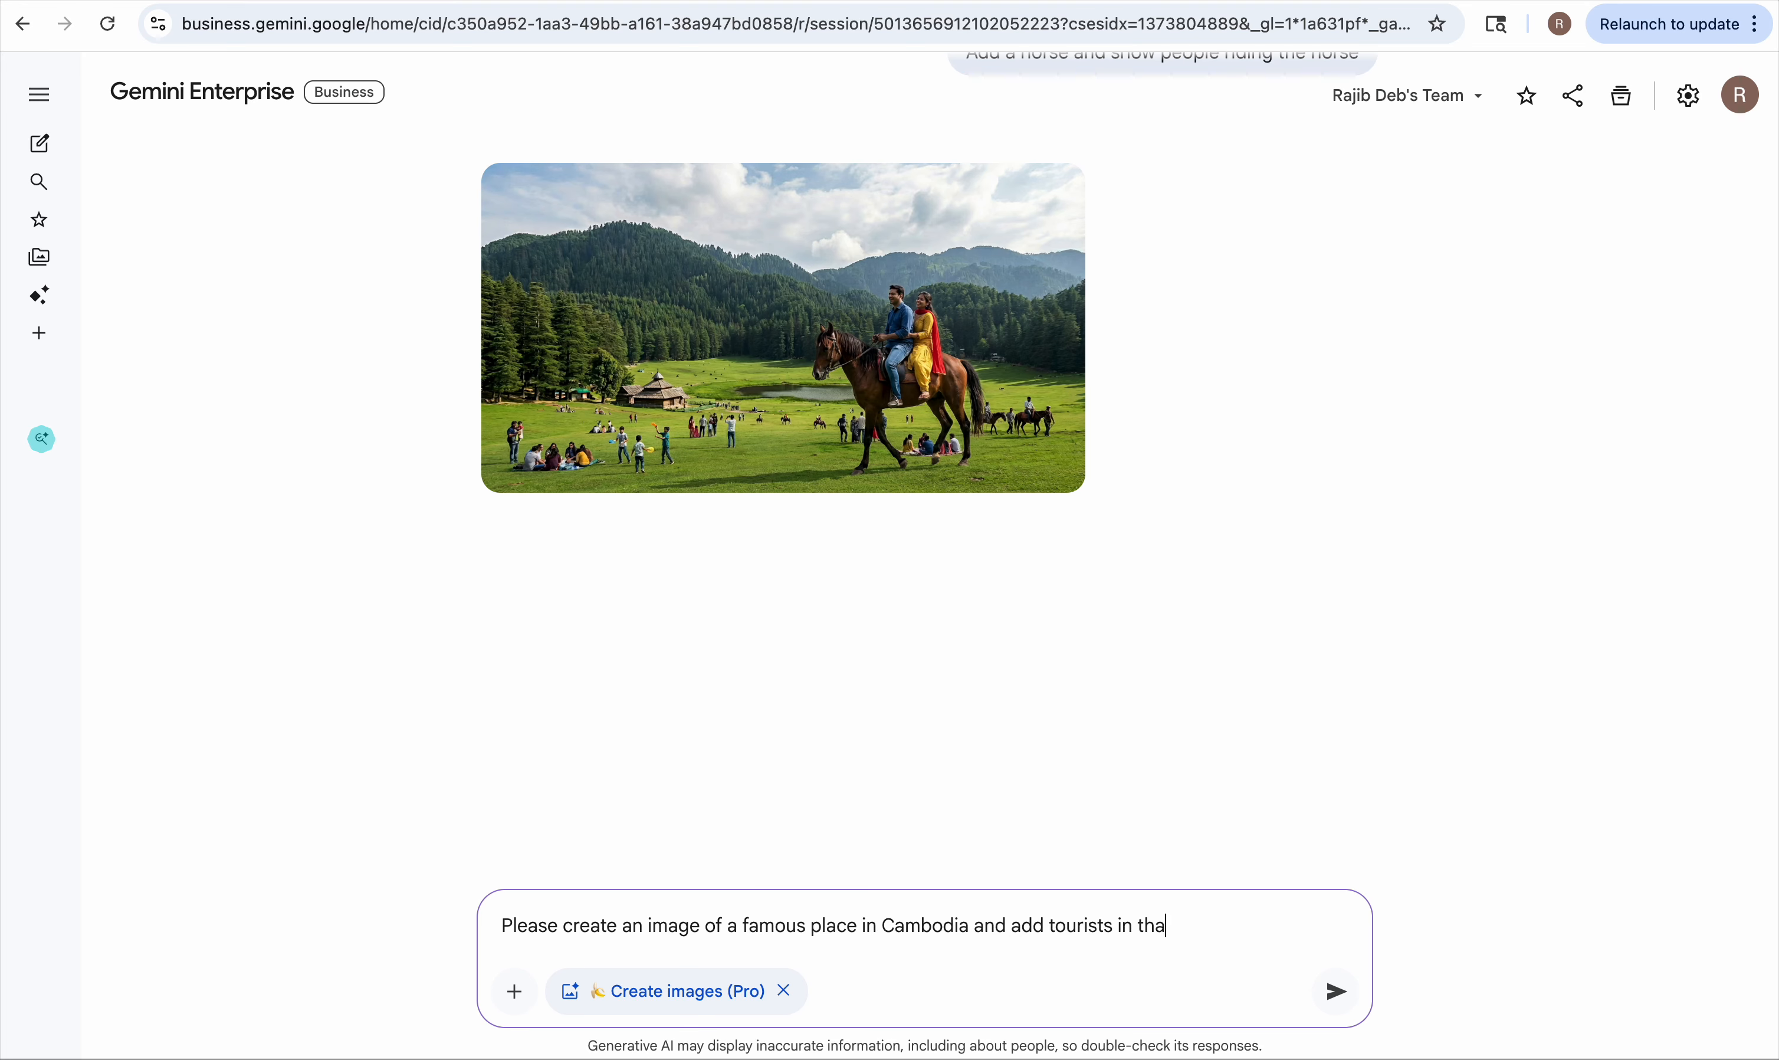
text(t image)
key(Return)
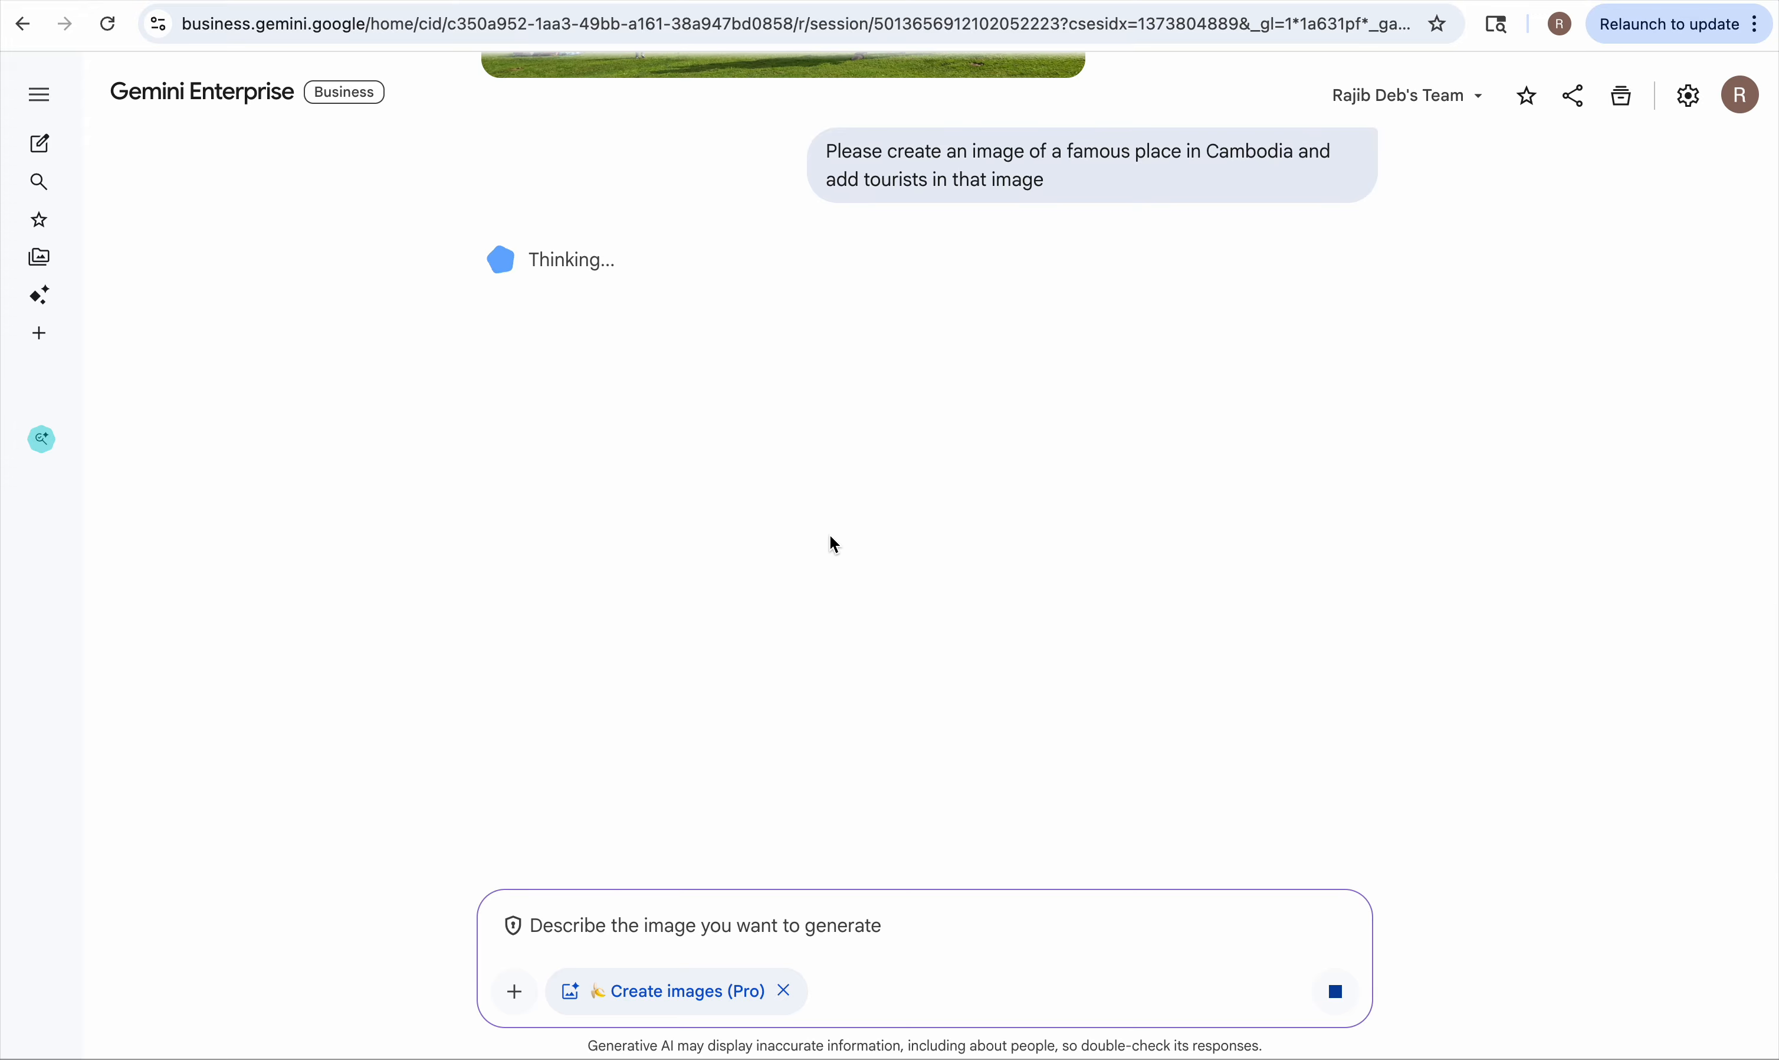
Step: Compare the newly generated Cambodia image with the preceding Khajjar horse-riding image, checking which people and elements carry over
scroll(831, 538, up, 2)
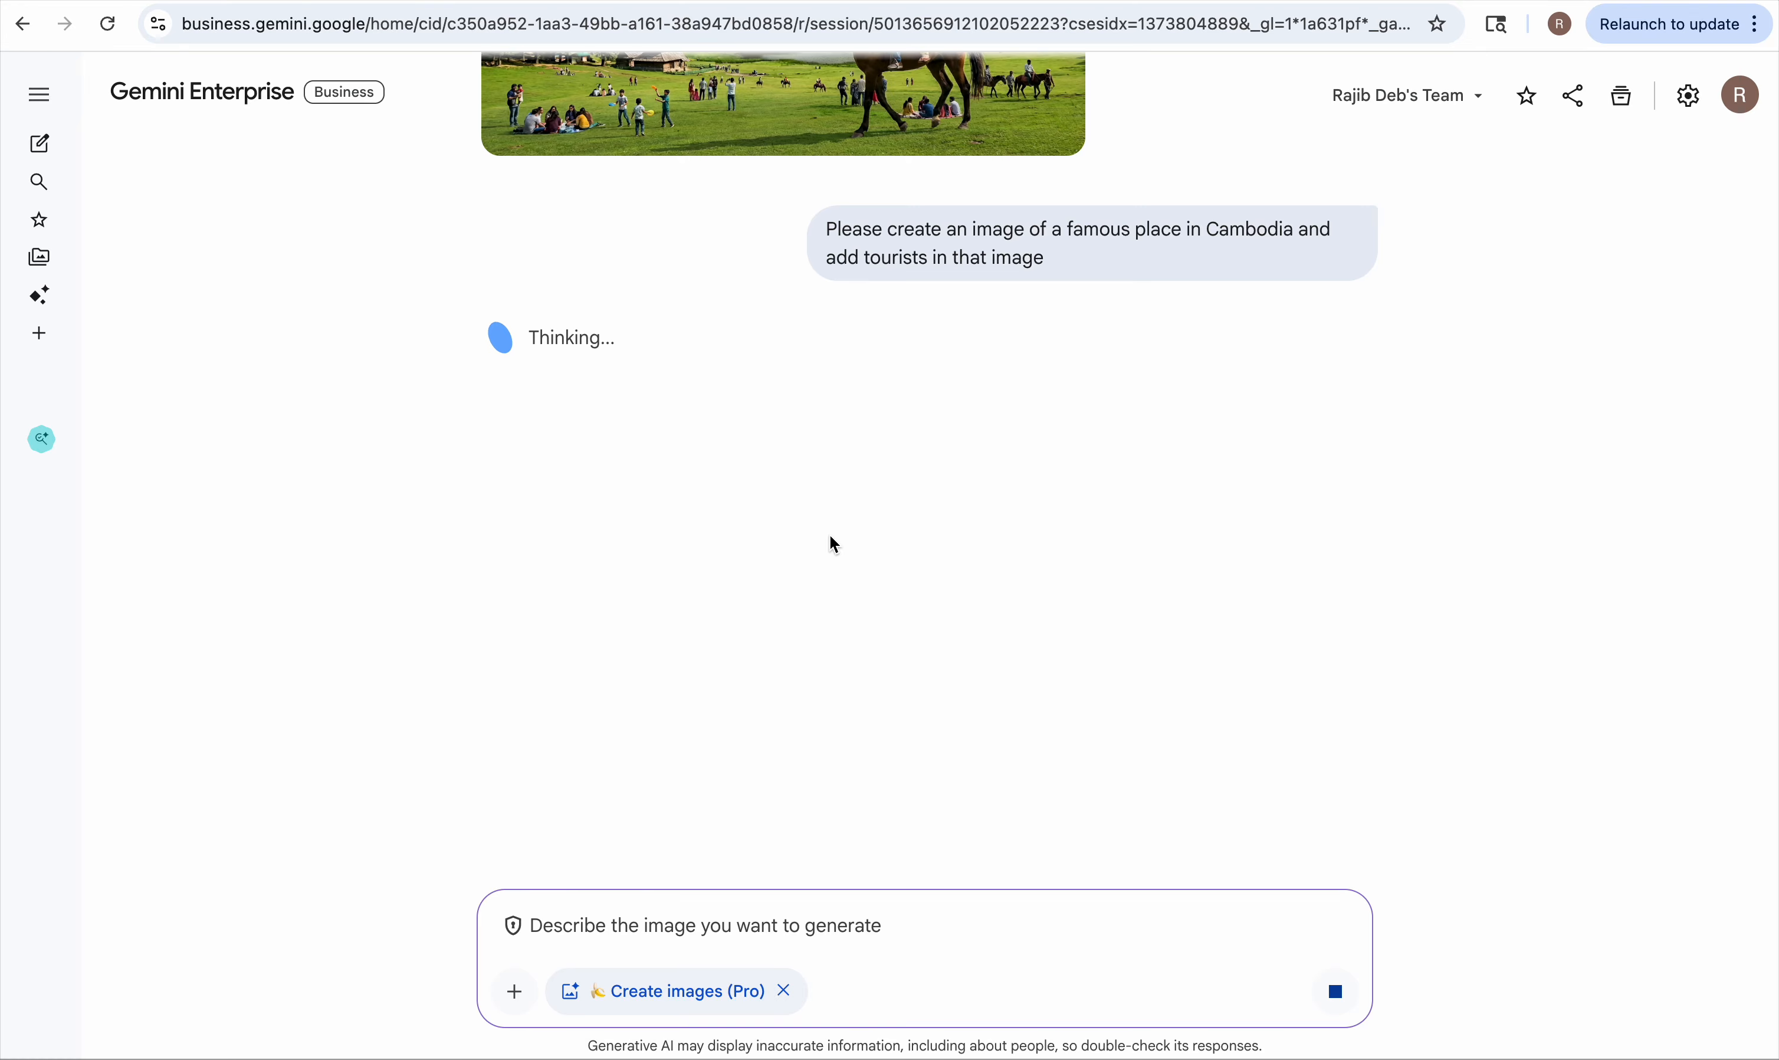
scroll(830, 536, up, 2)
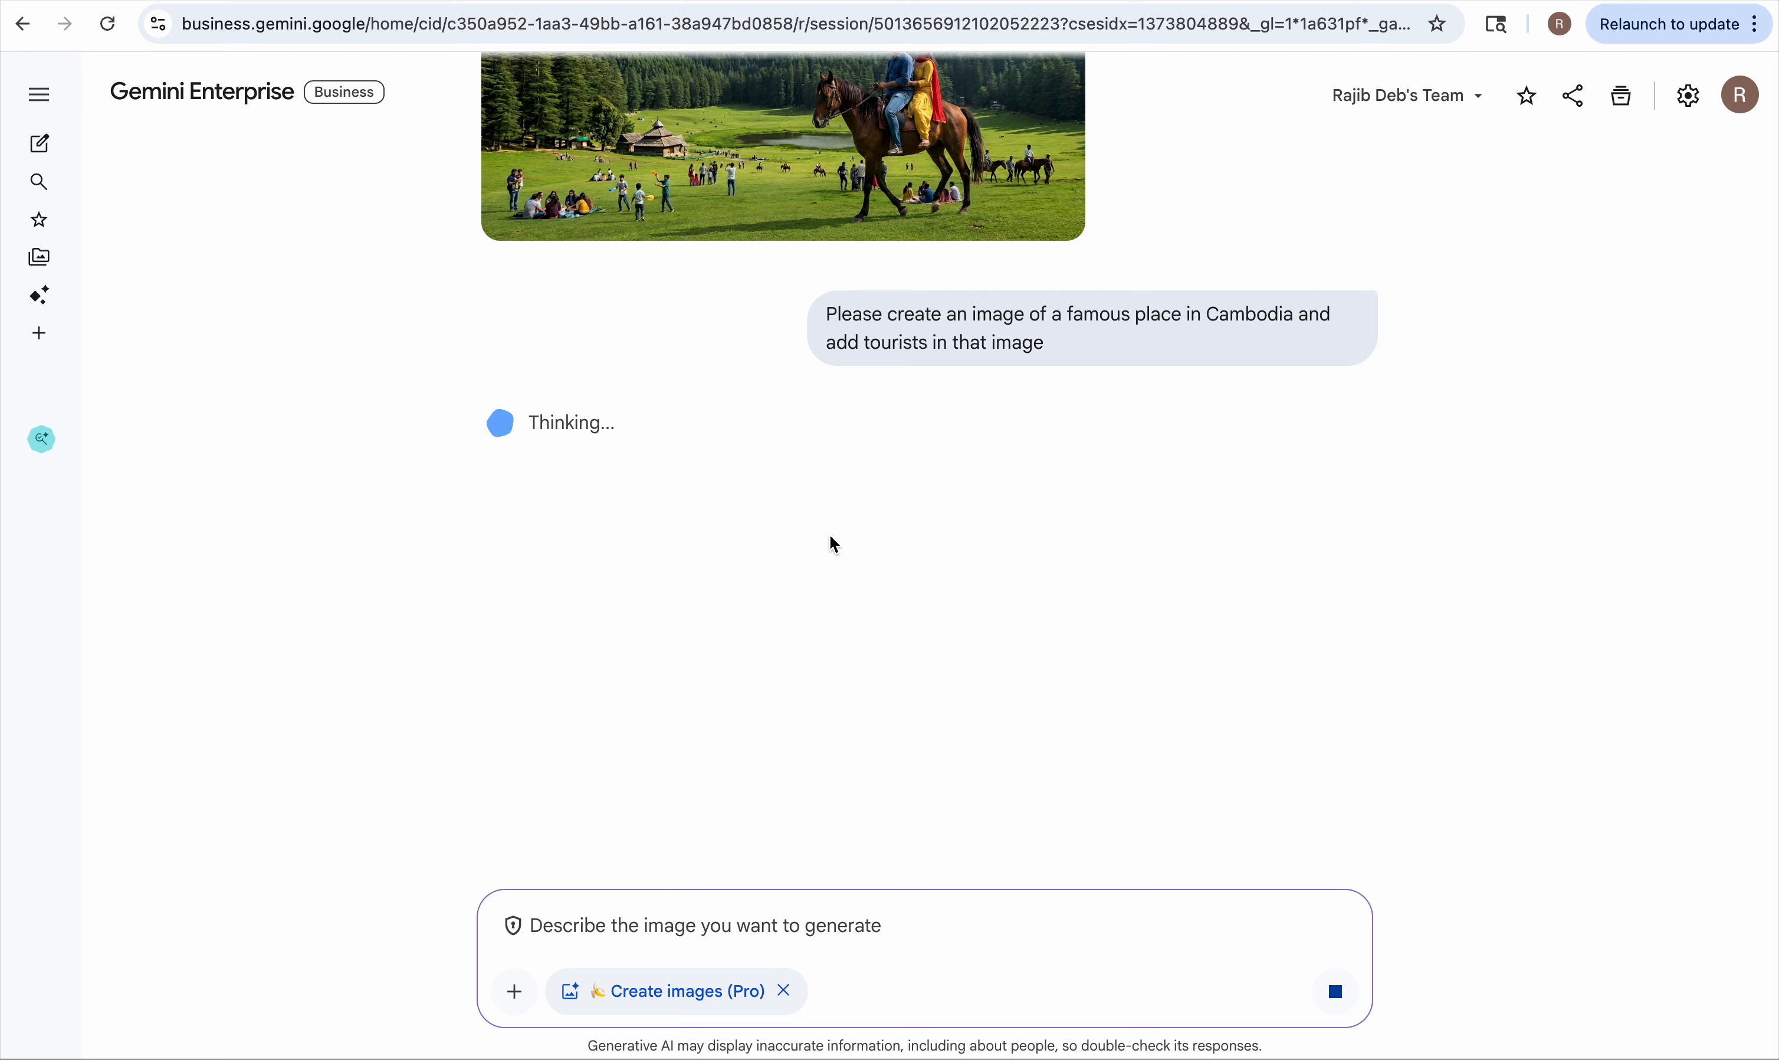
scroll(831, 536, up, 2)
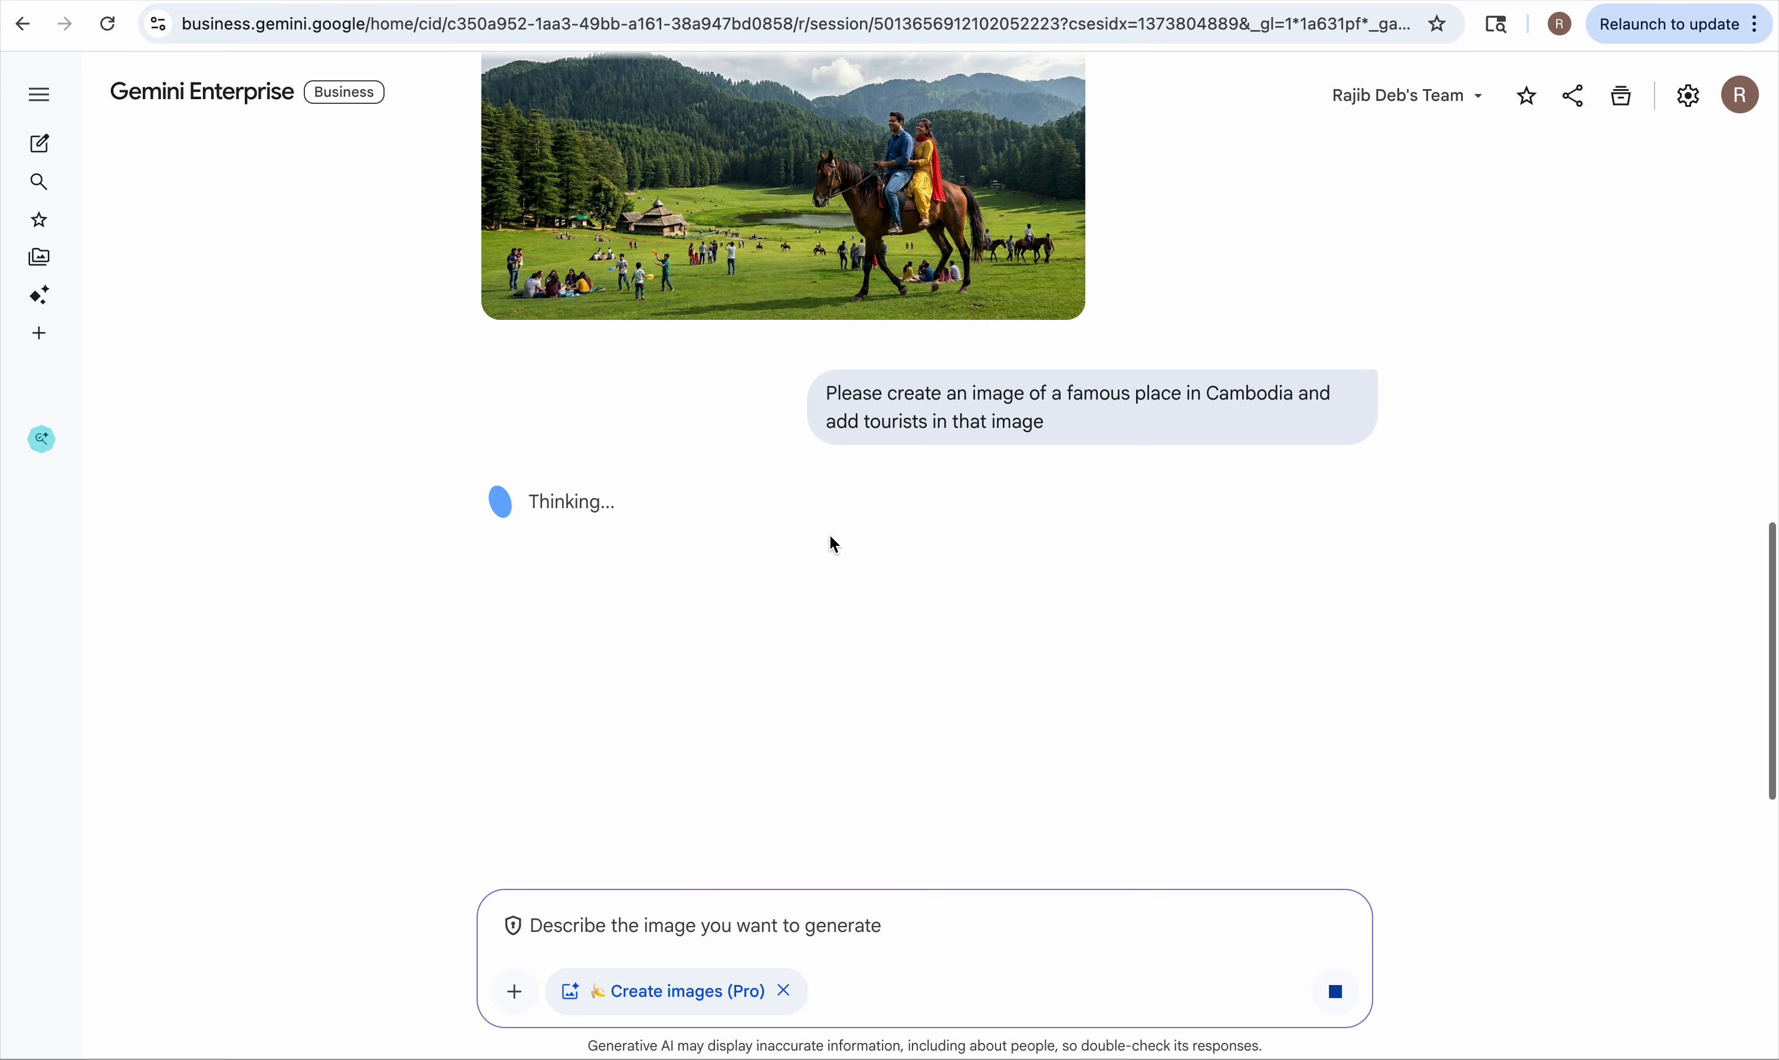
scroll(831, 536, down, 1)
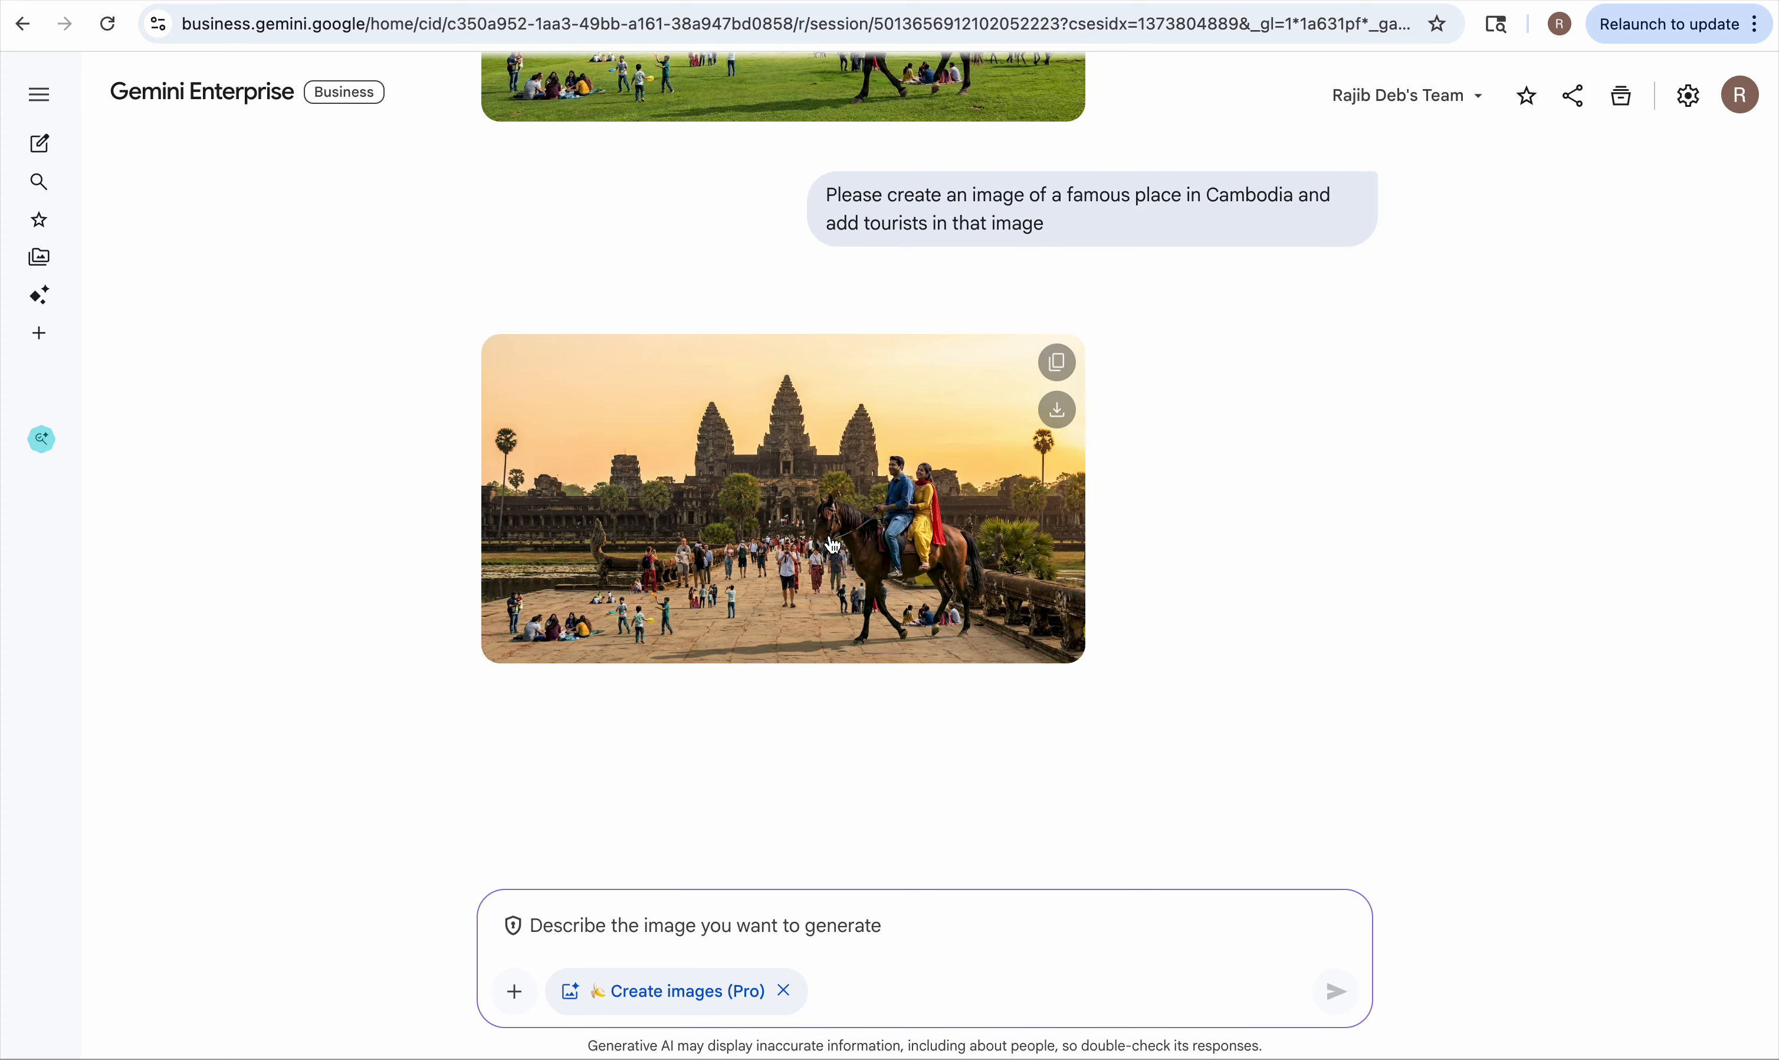
scroll(832, 545, up, 2)
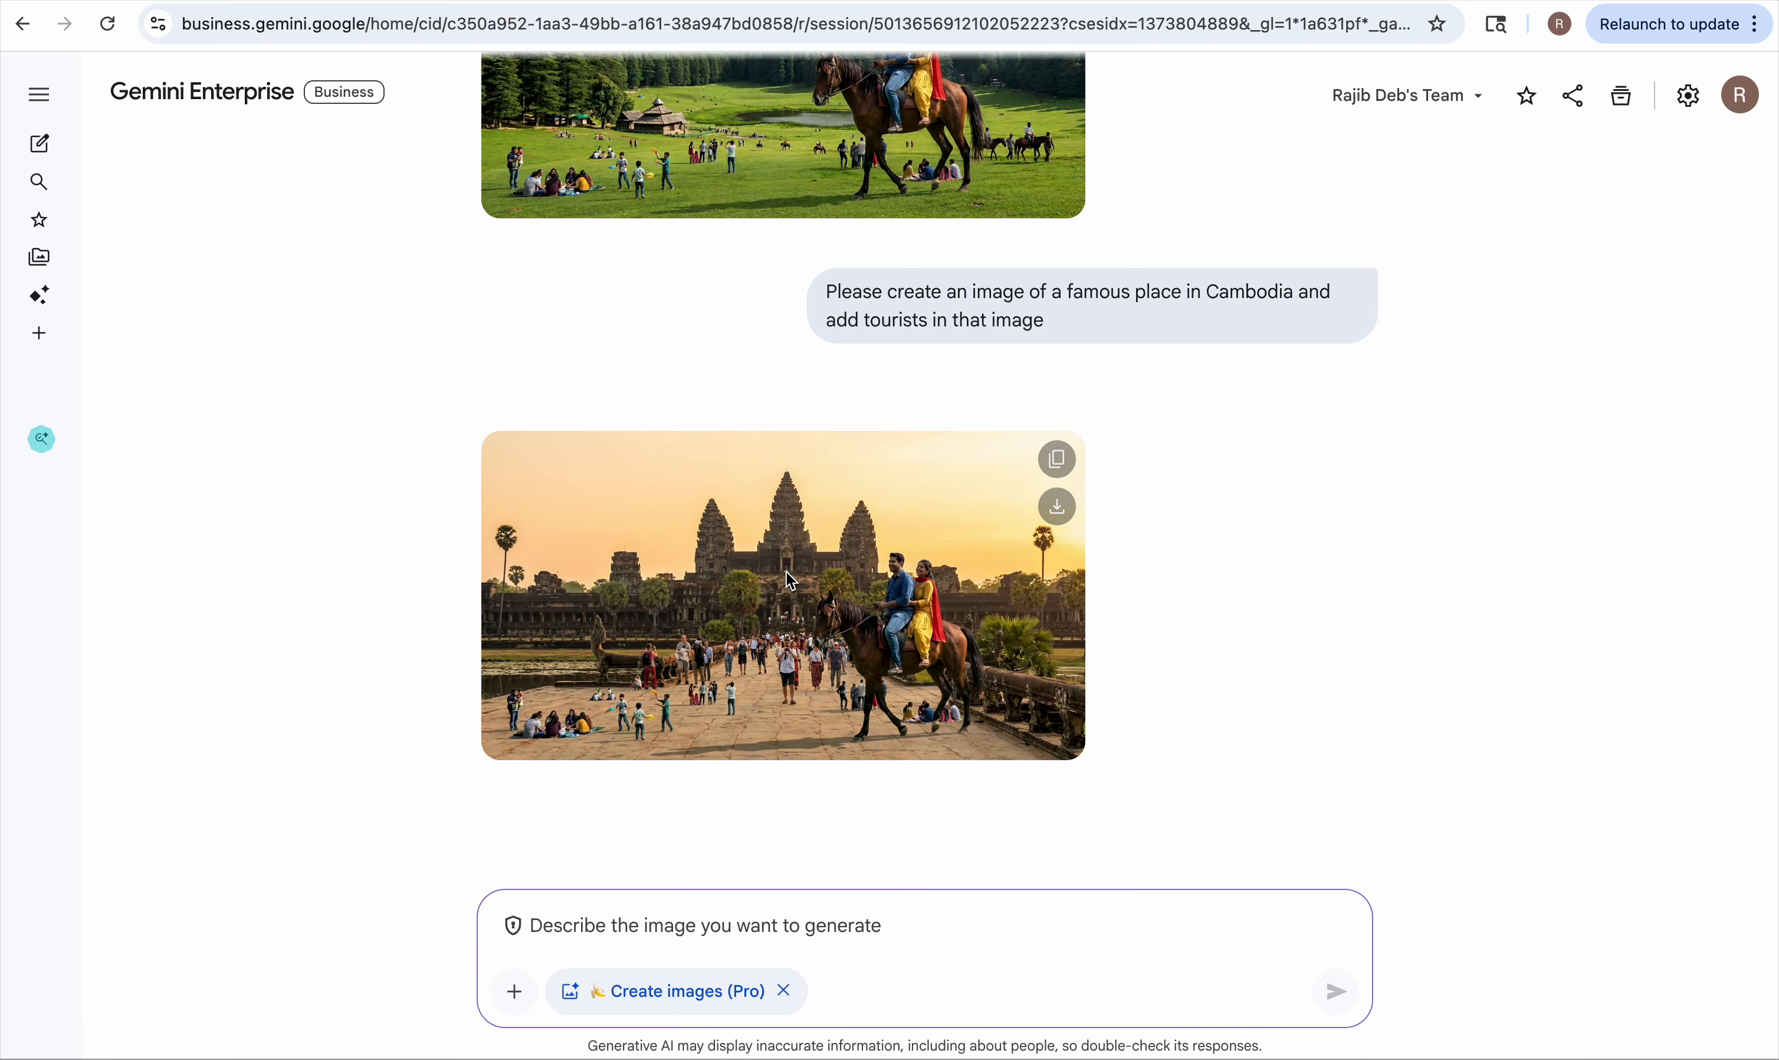
scroll(789, 696, up, 1)
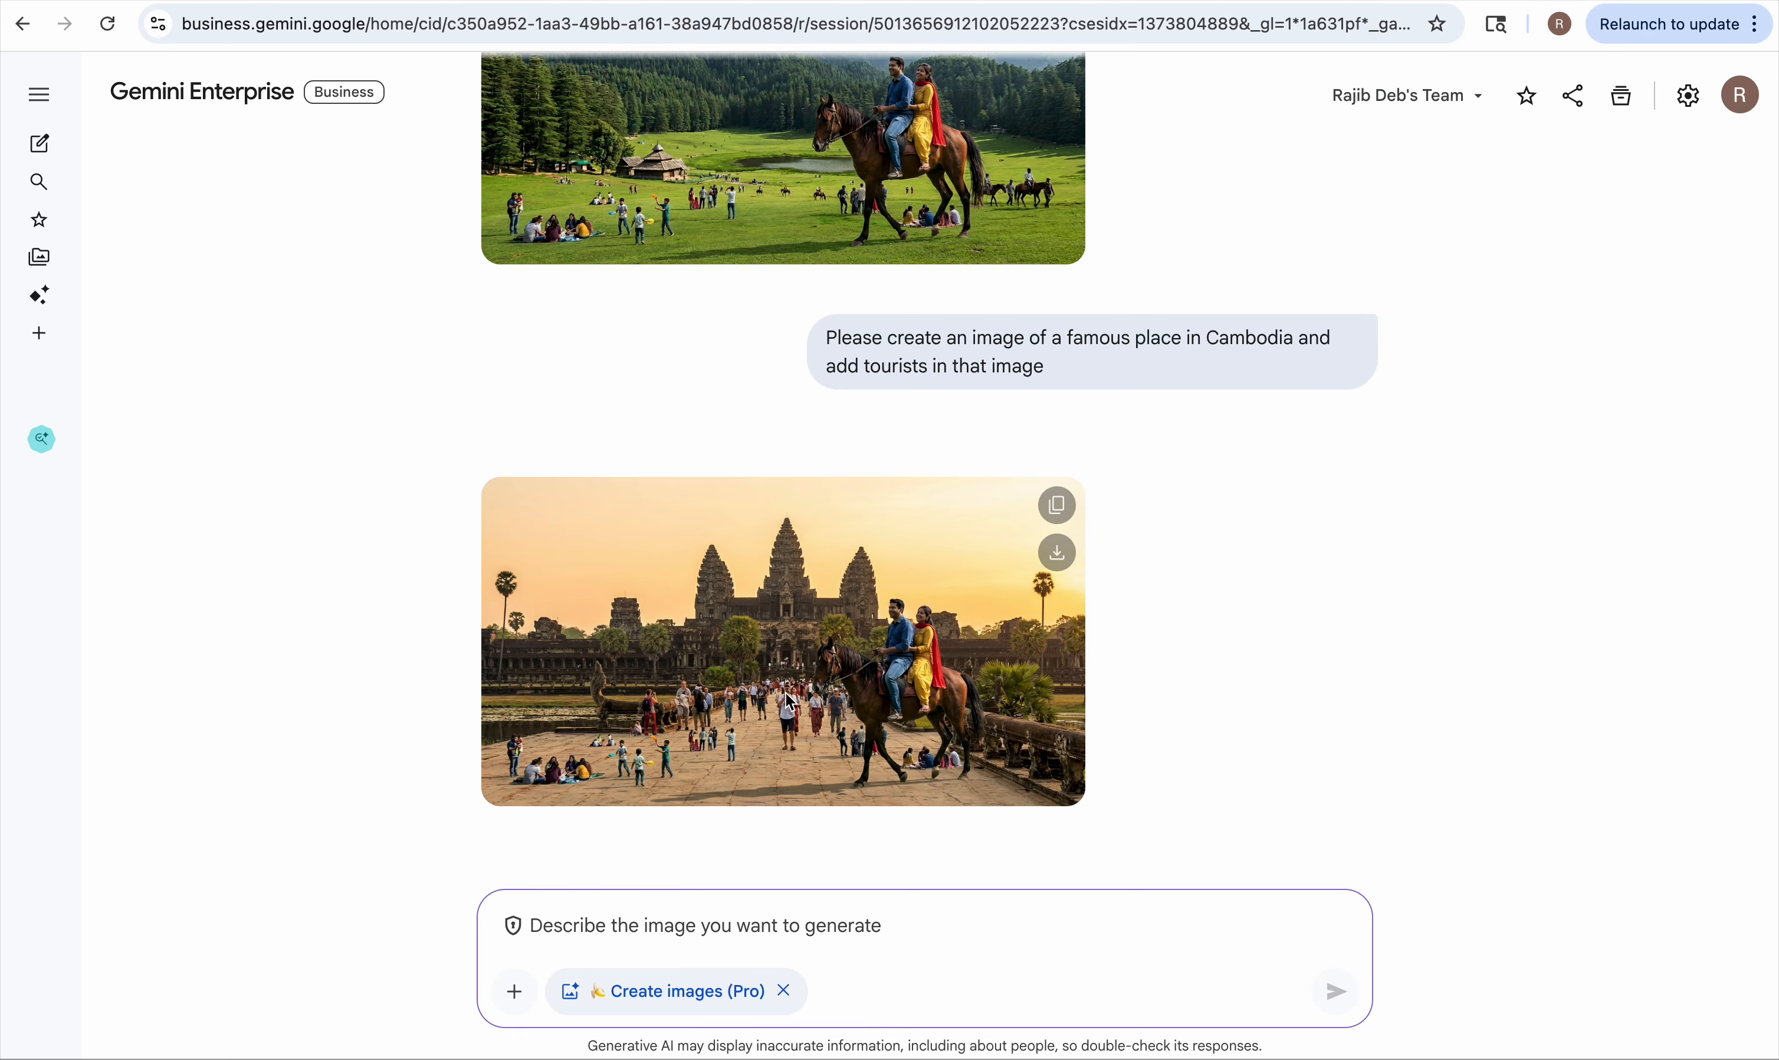
scroll(789, 701, up, 2)
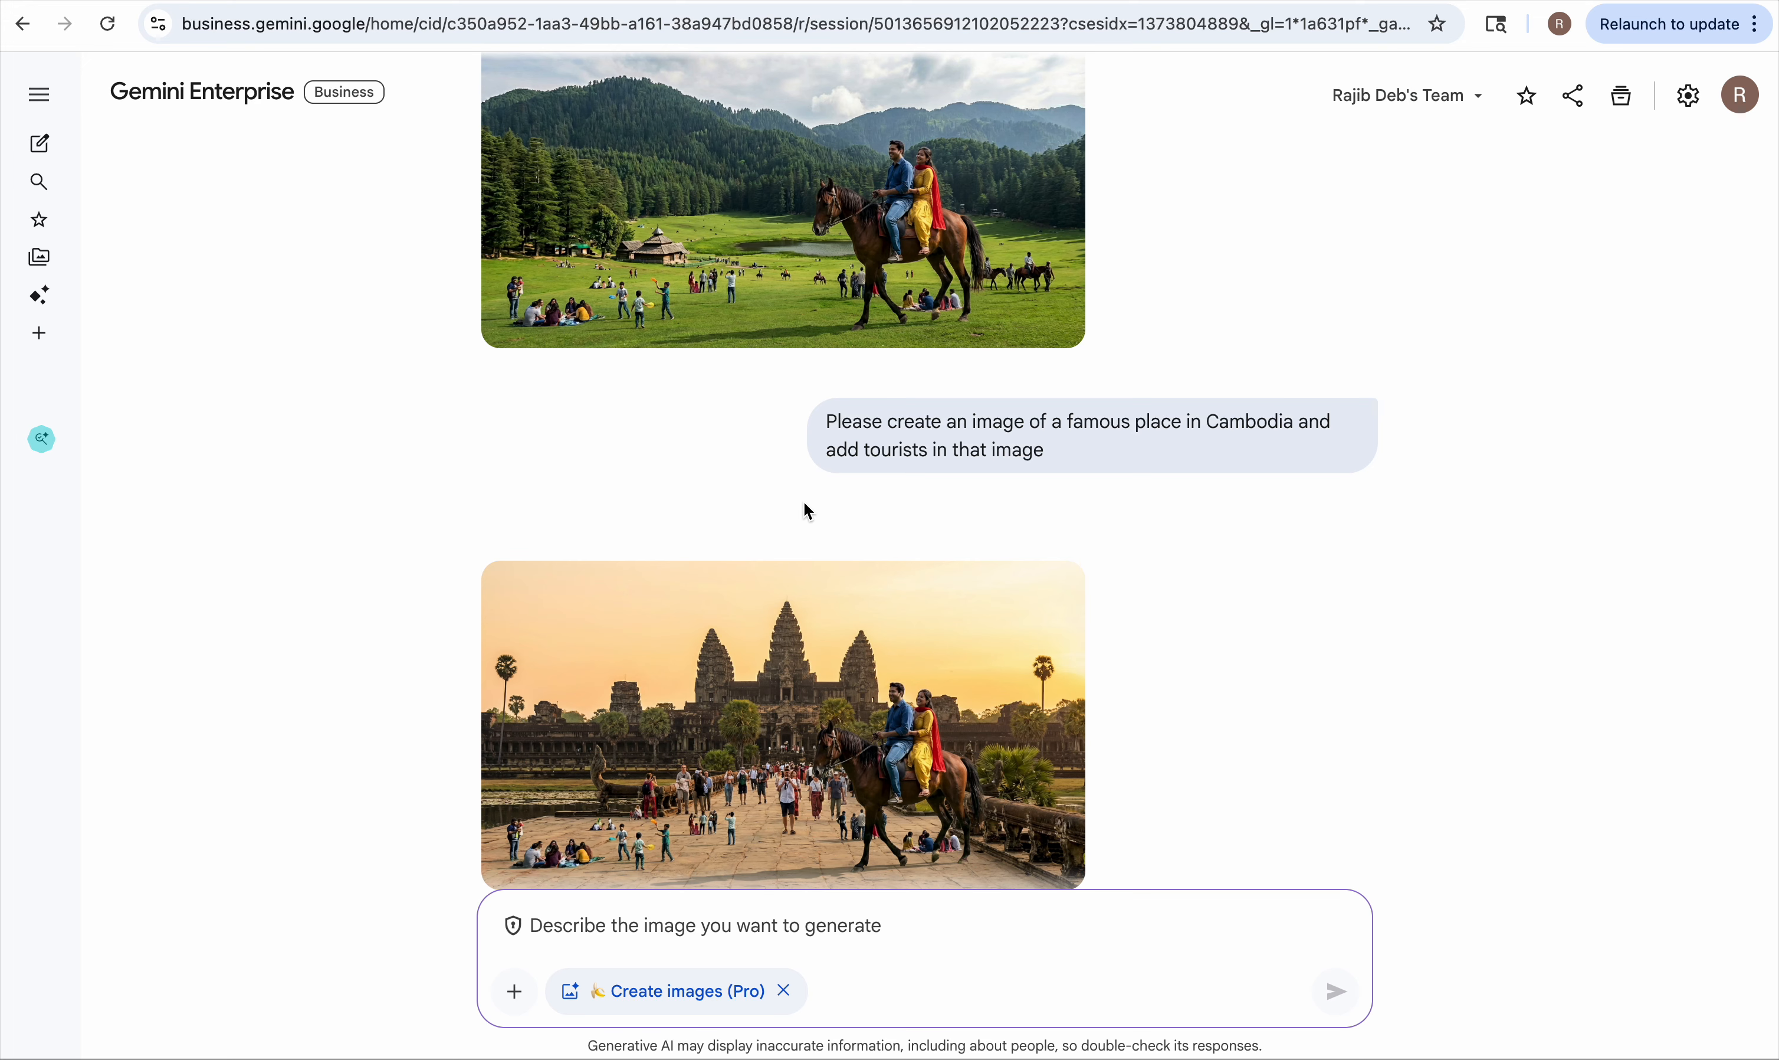
scroll(805, 504, up, 1)
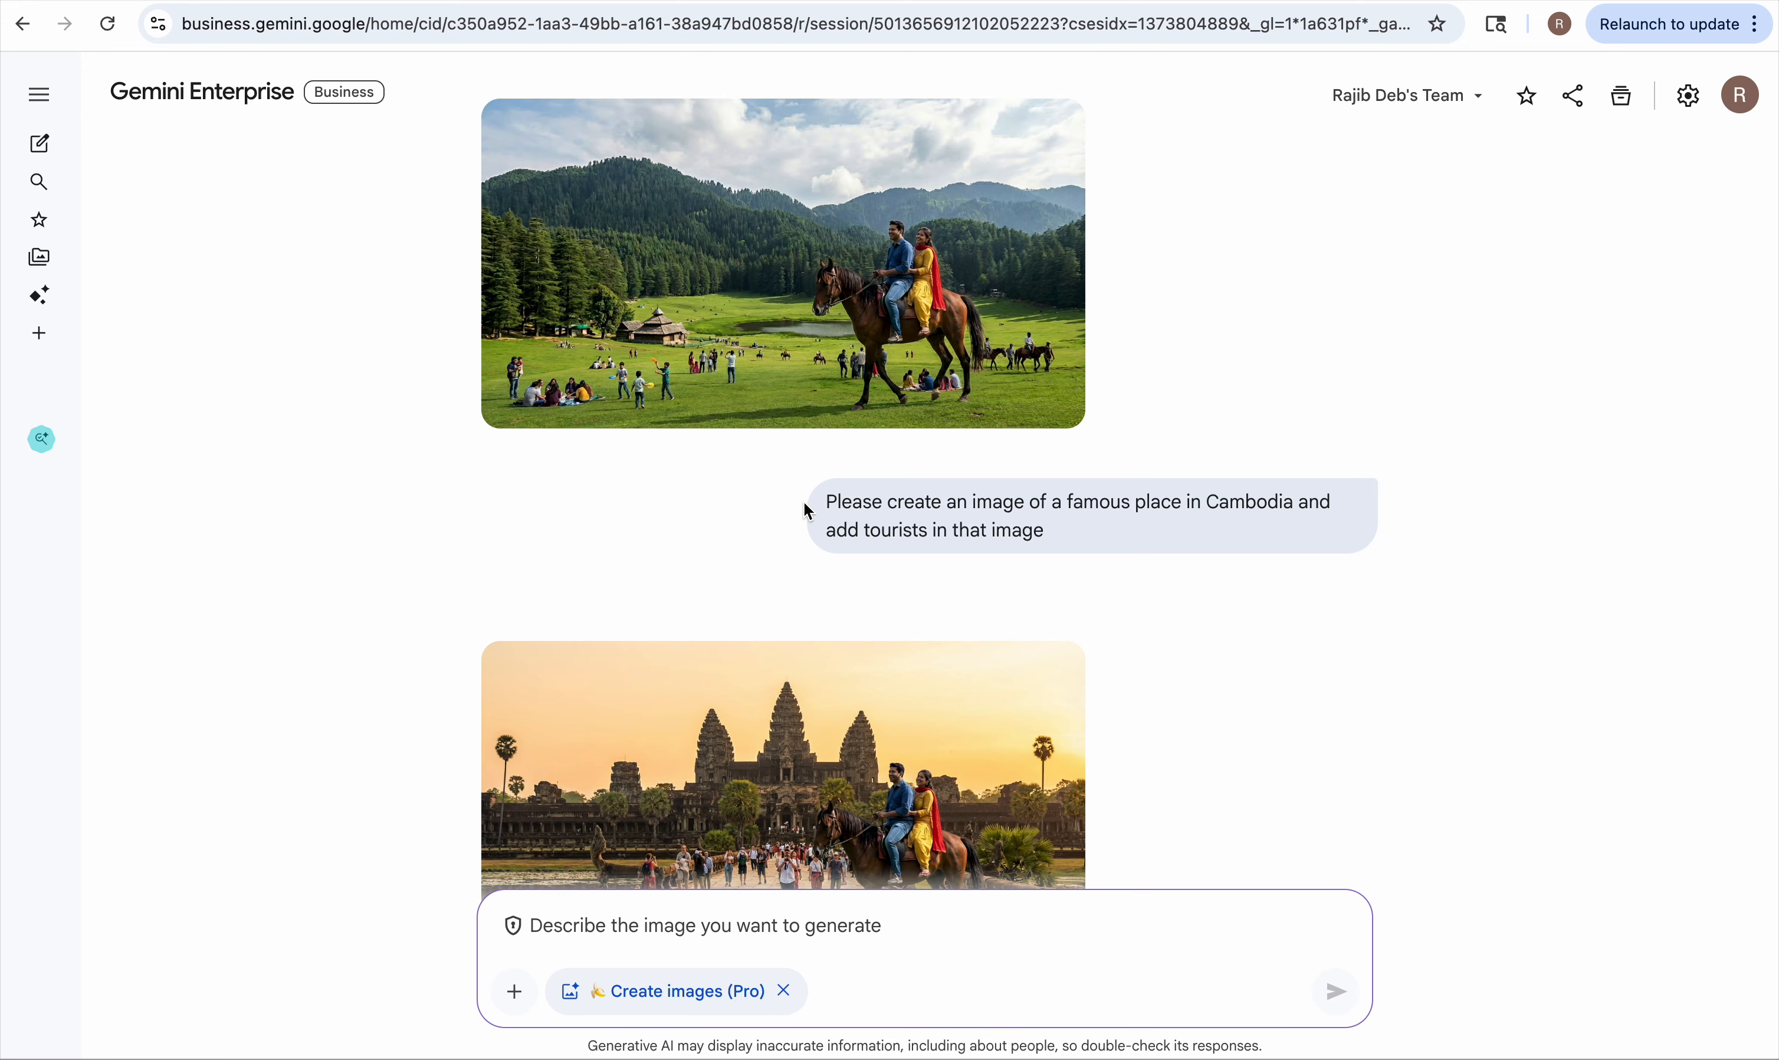
scroll(804, 503, down, 2)
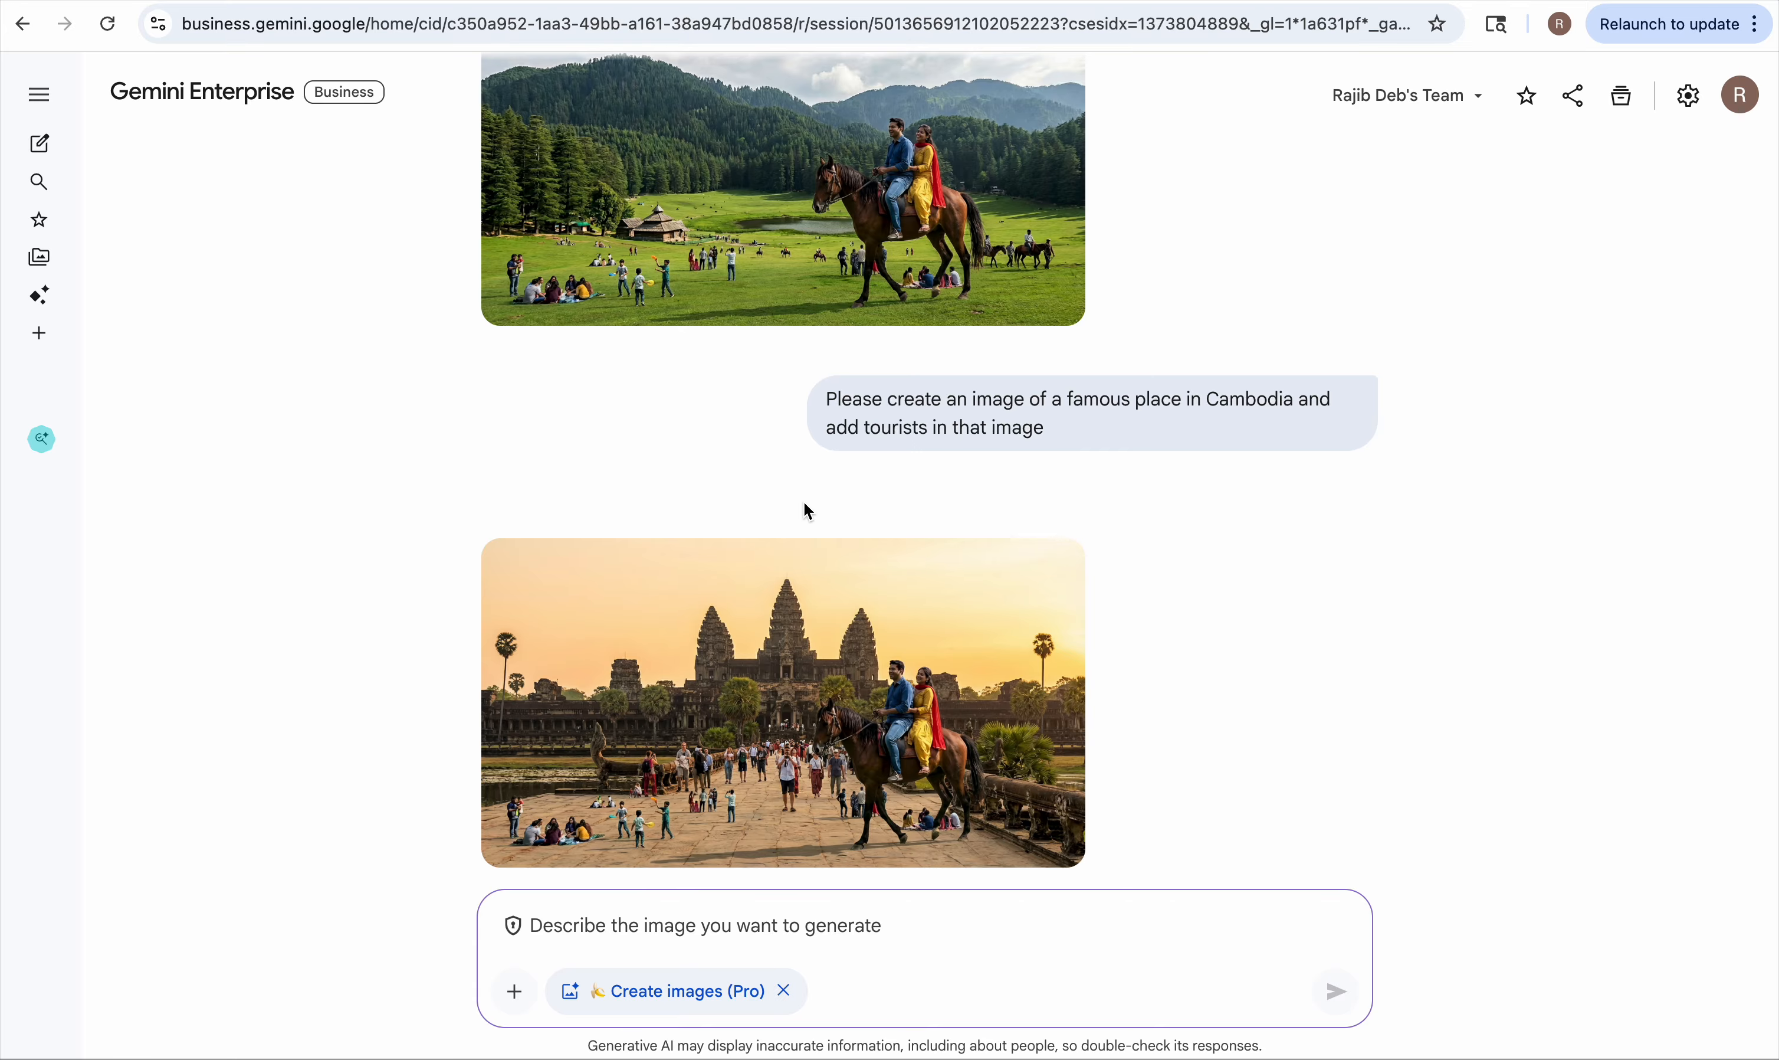
scroll(807, 511, up, 1)
mouse_move(738, 211)
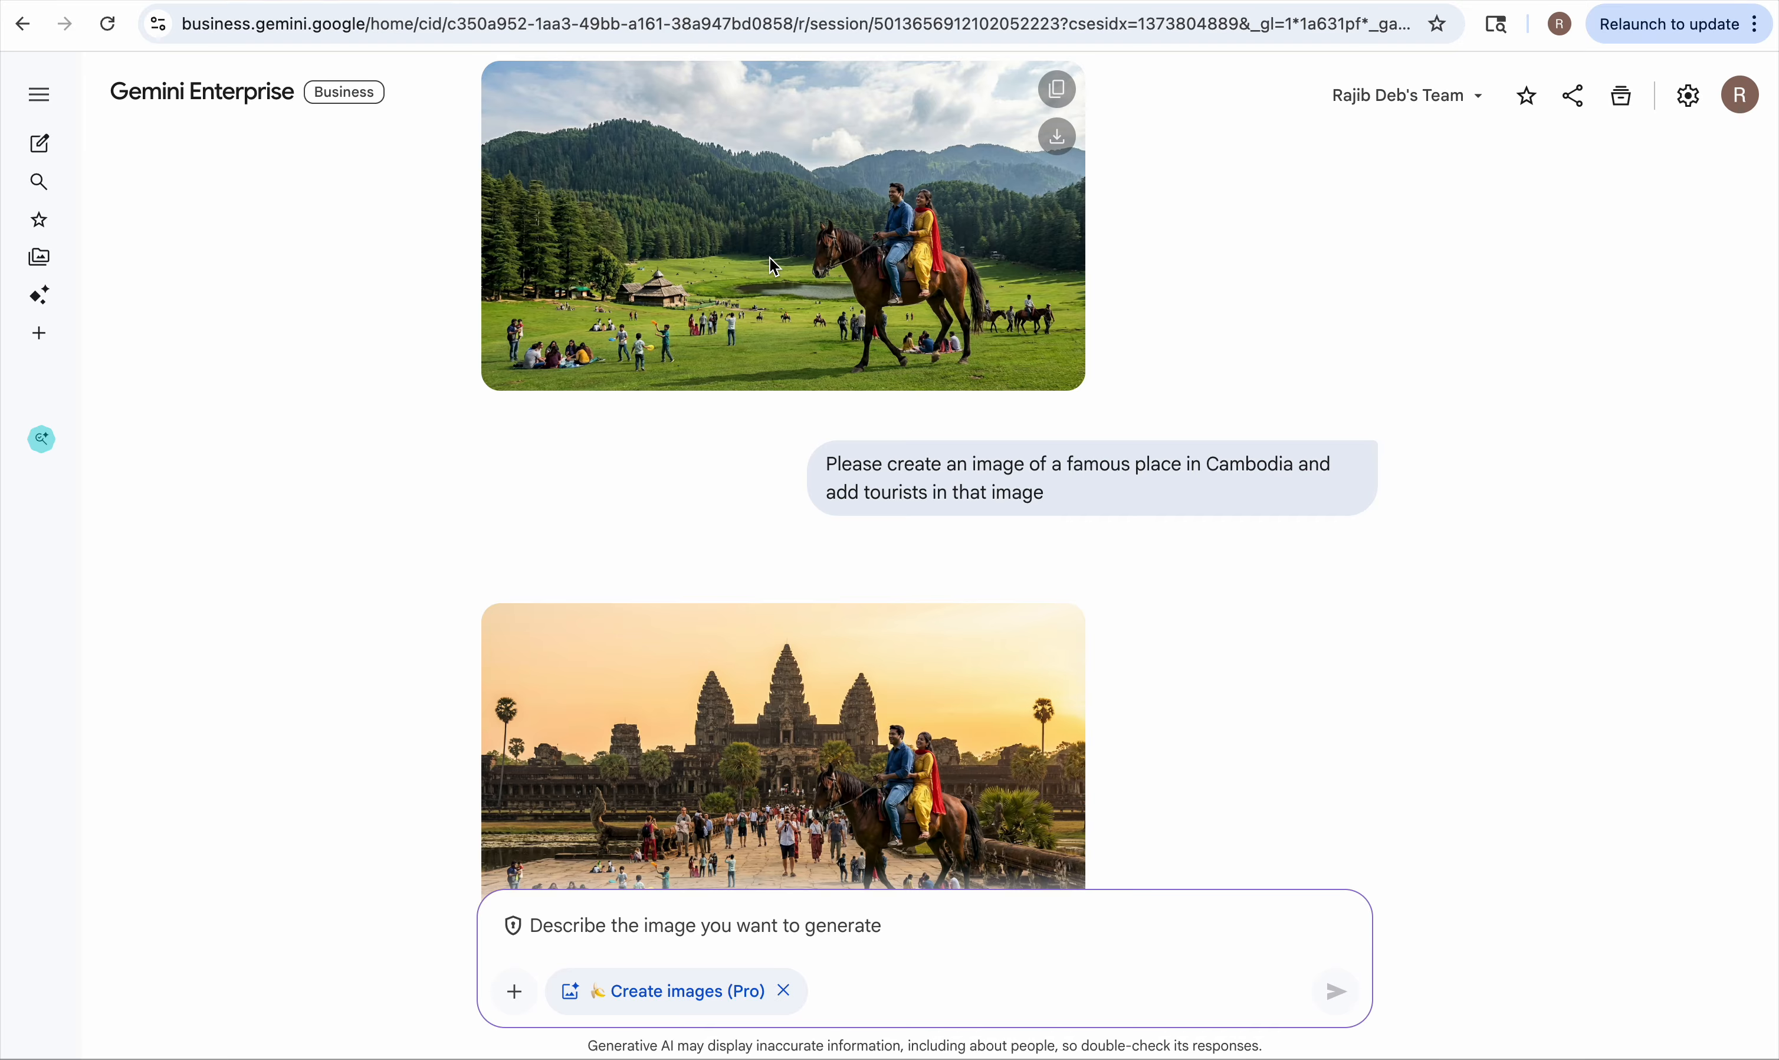
scroll(774, 268, down, 2)
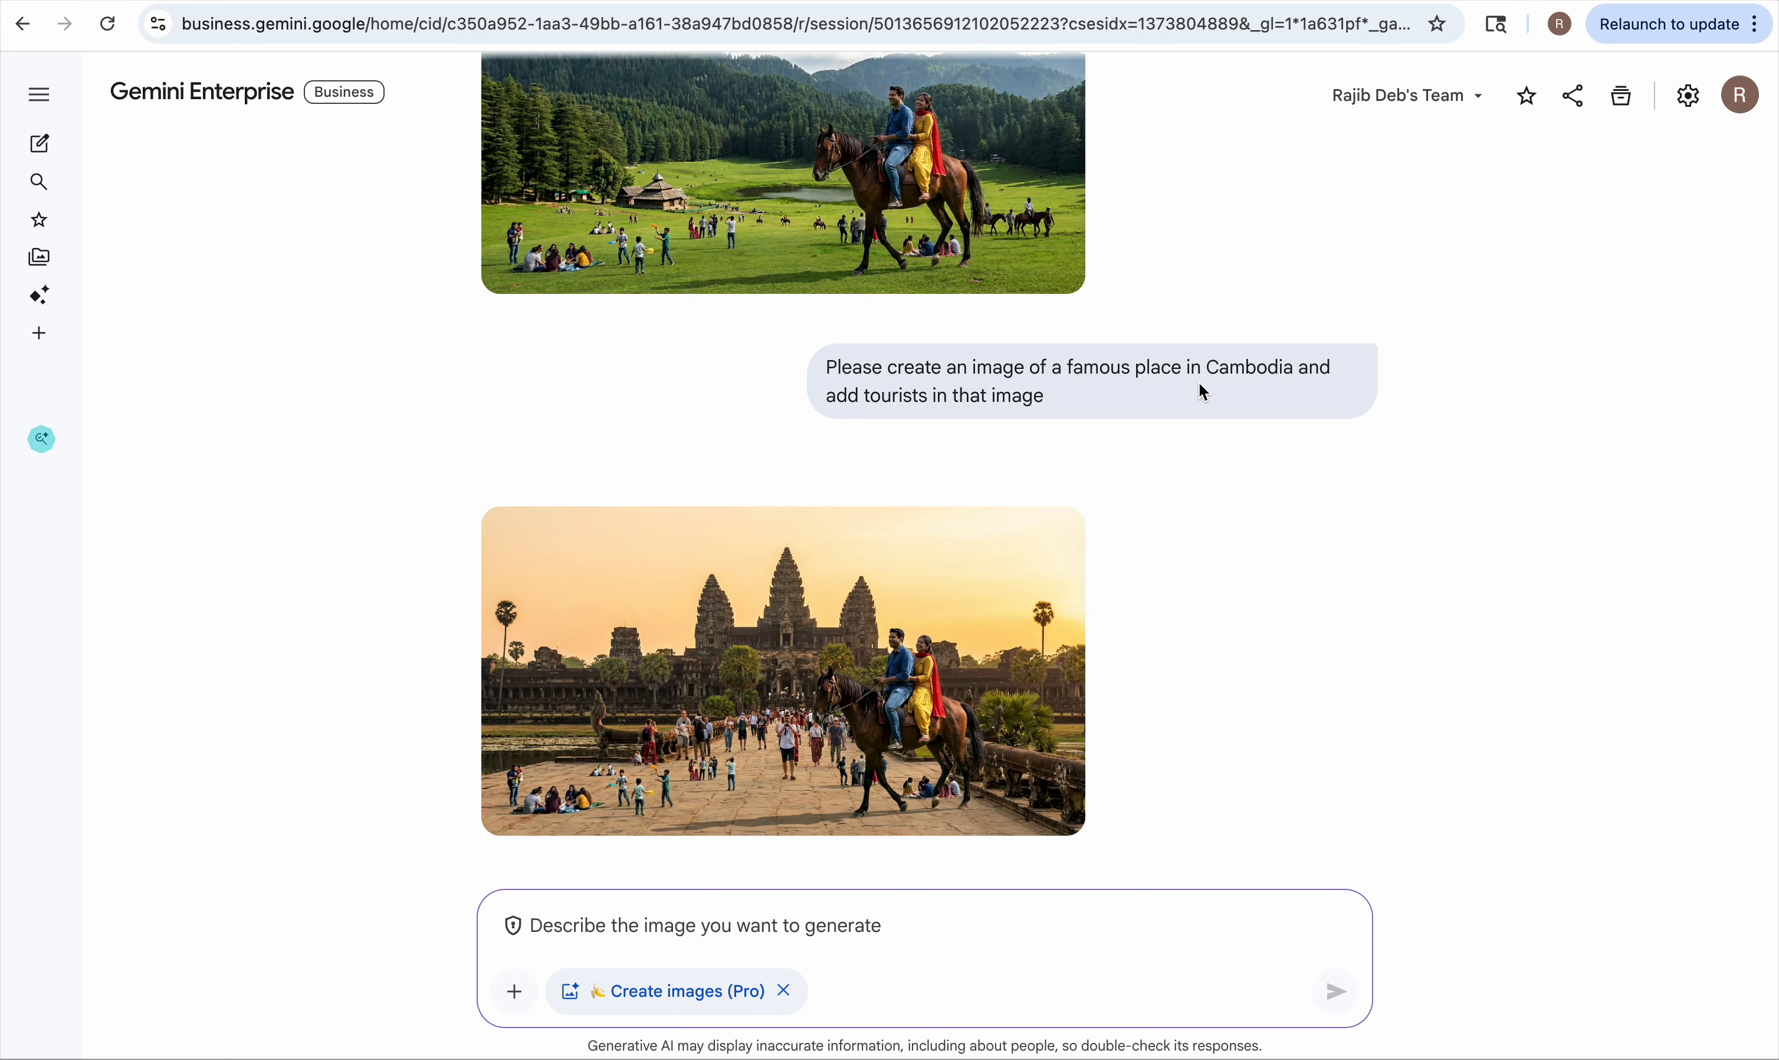
scroll(1199, 390, up, 1)
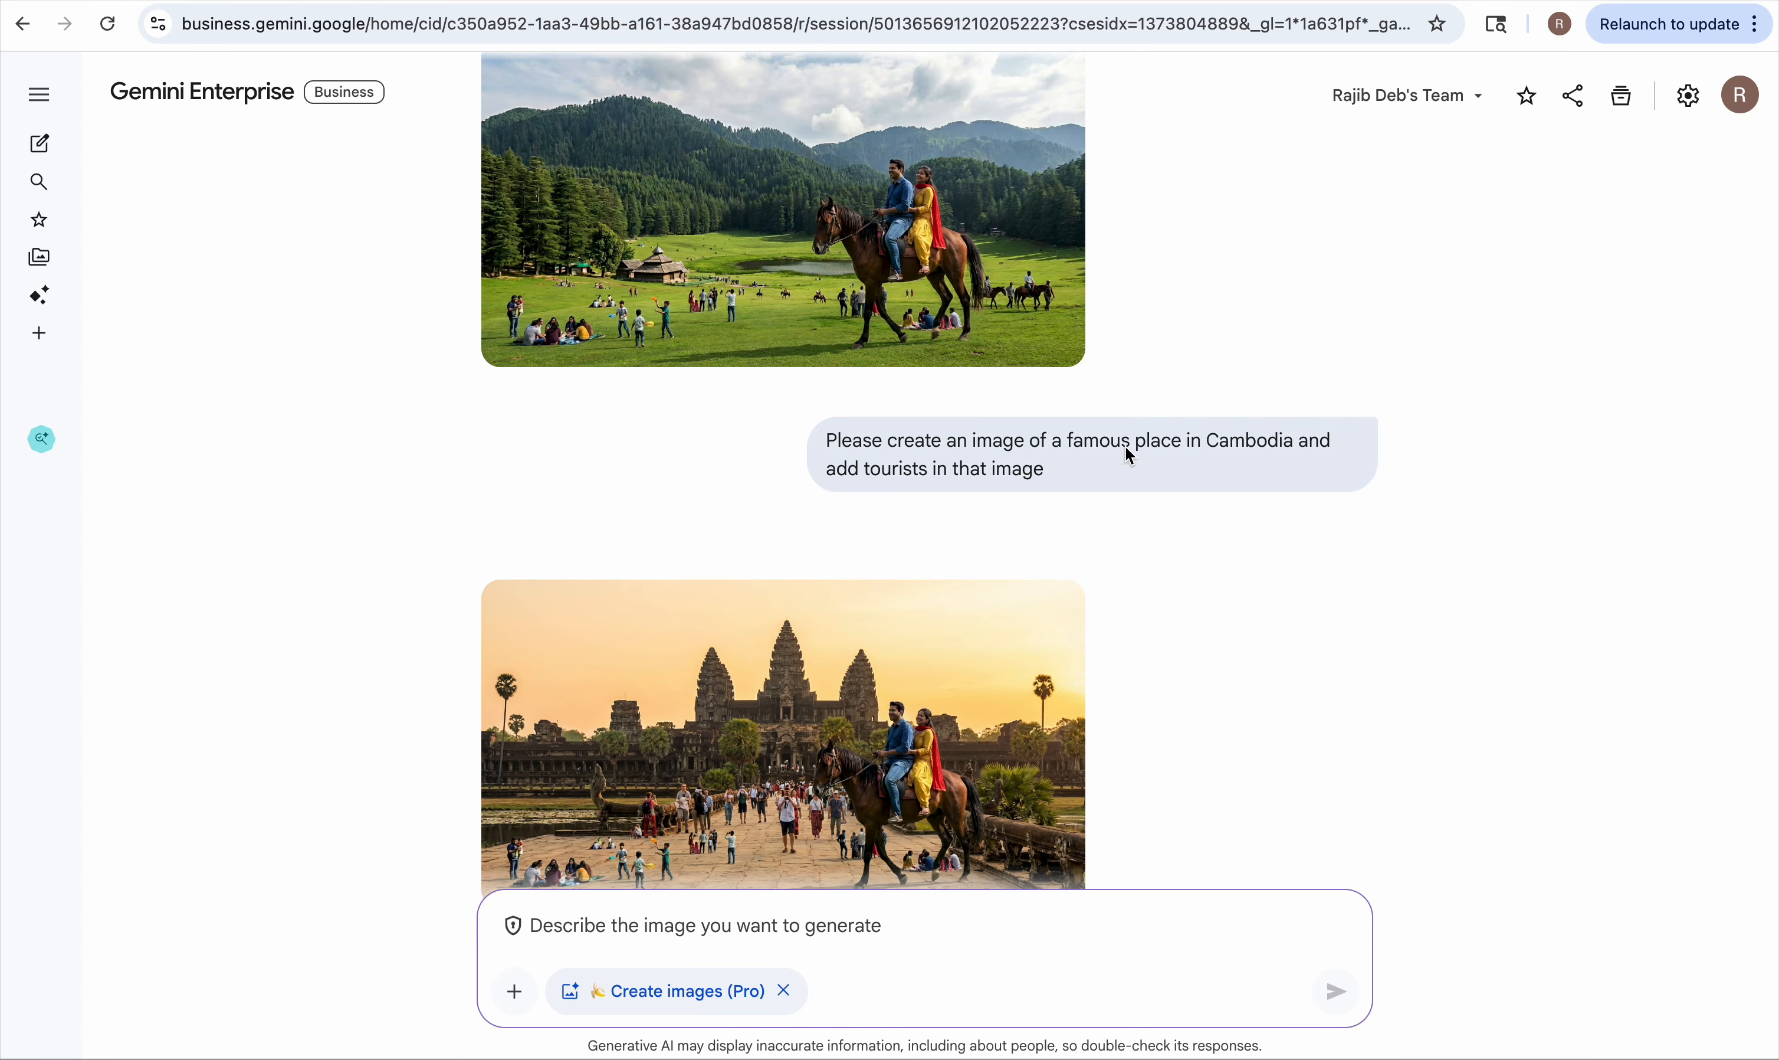
scroll(1130, 456, down, 3)
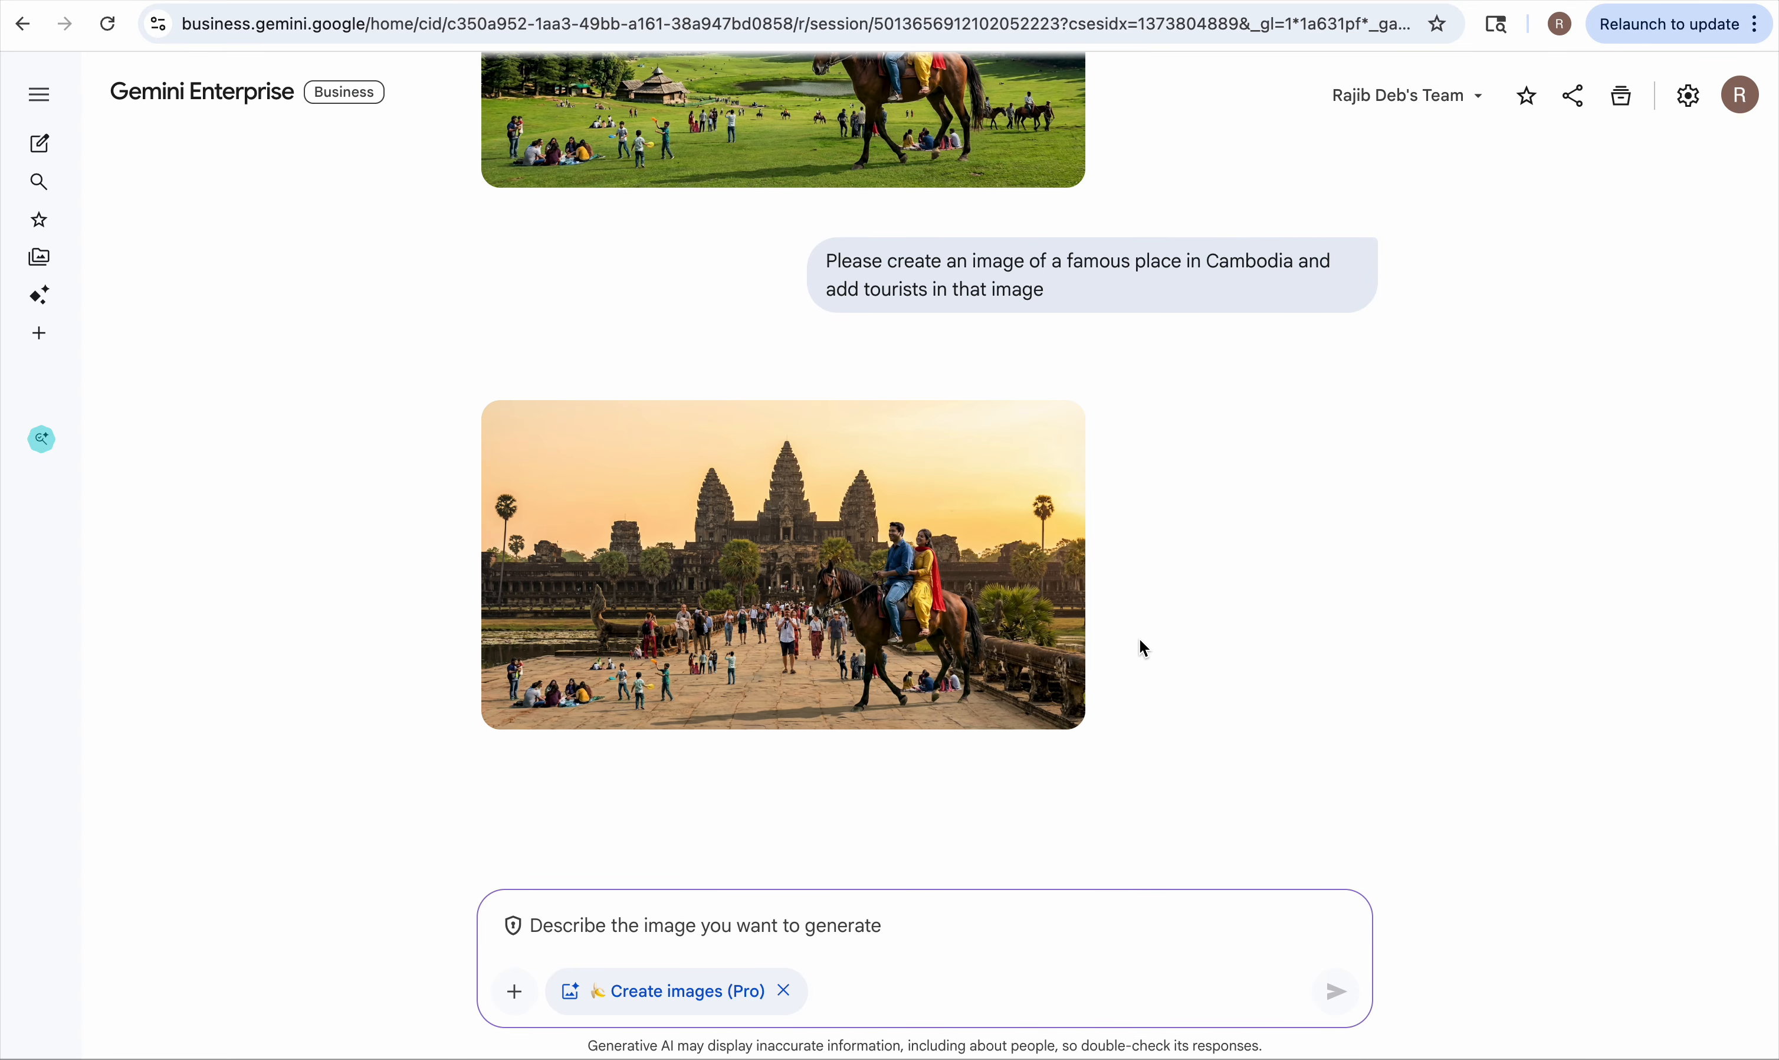
Step: Review the sequence of prompts and images in the conversation, from the original Khajjar picture through to the Cambodia image
scroll(1139, 637, up, 8)
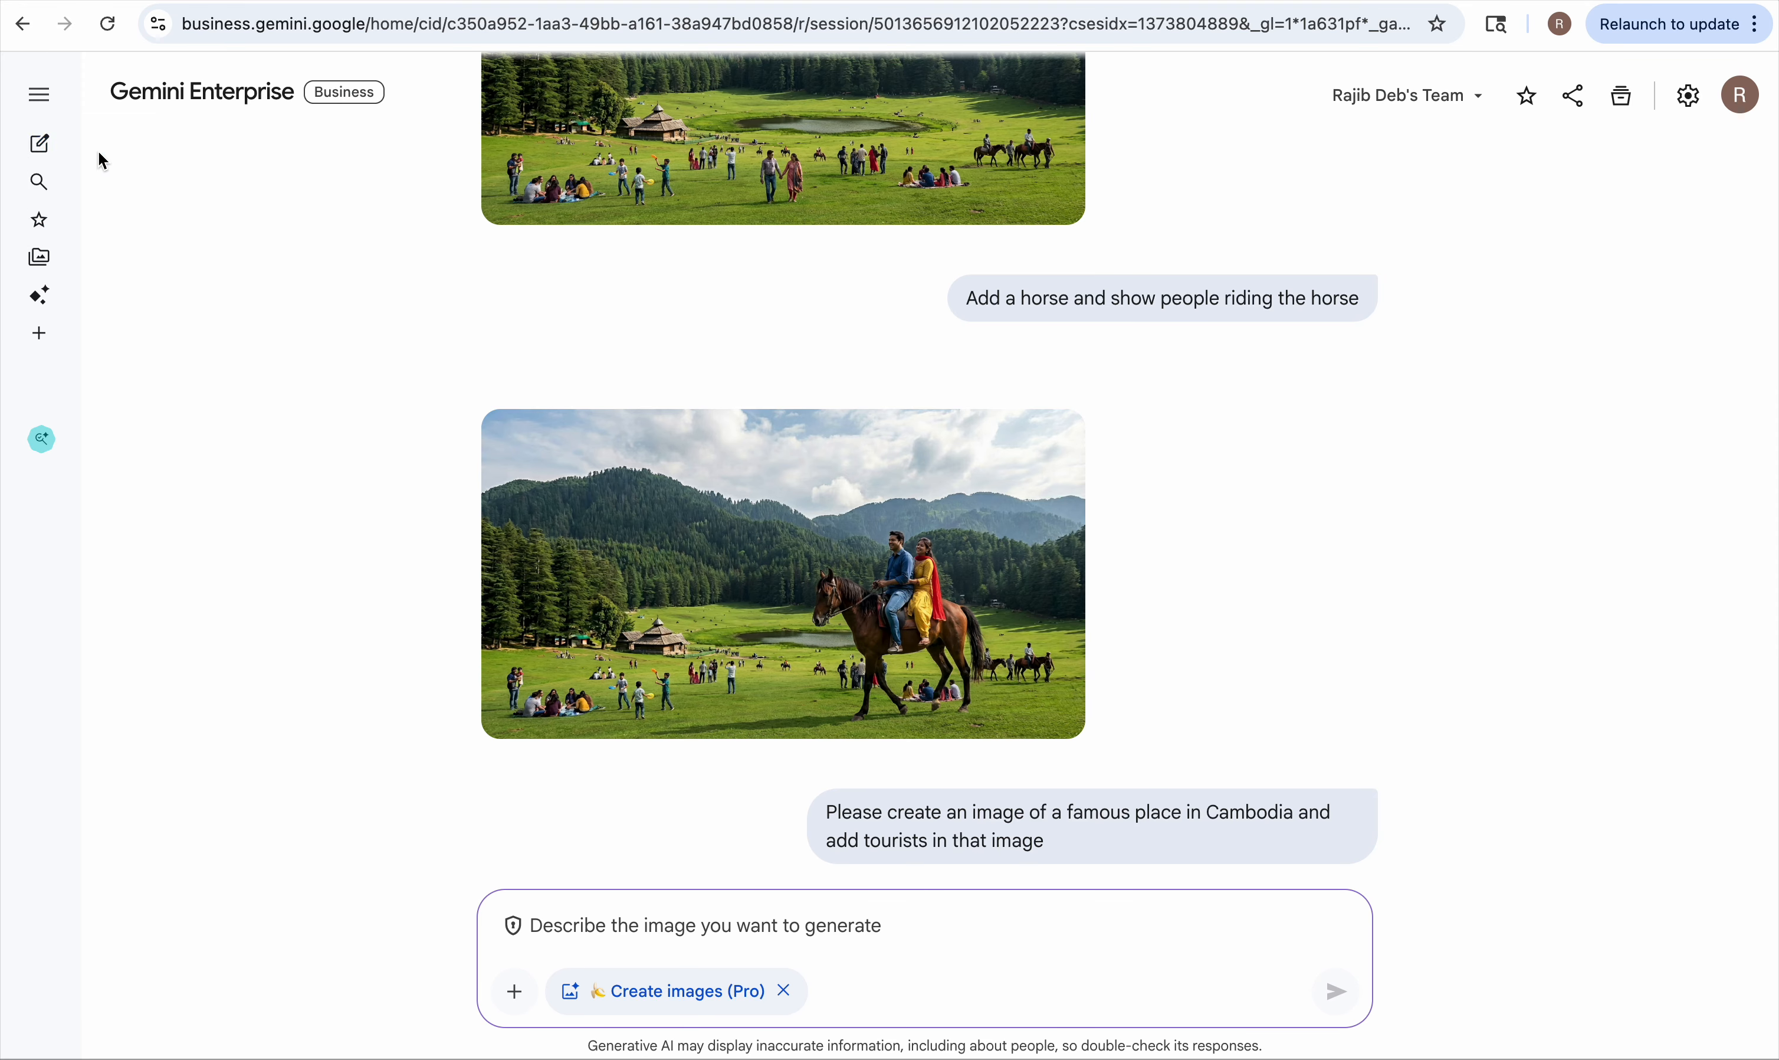
scroll(274, 362, up, 14)
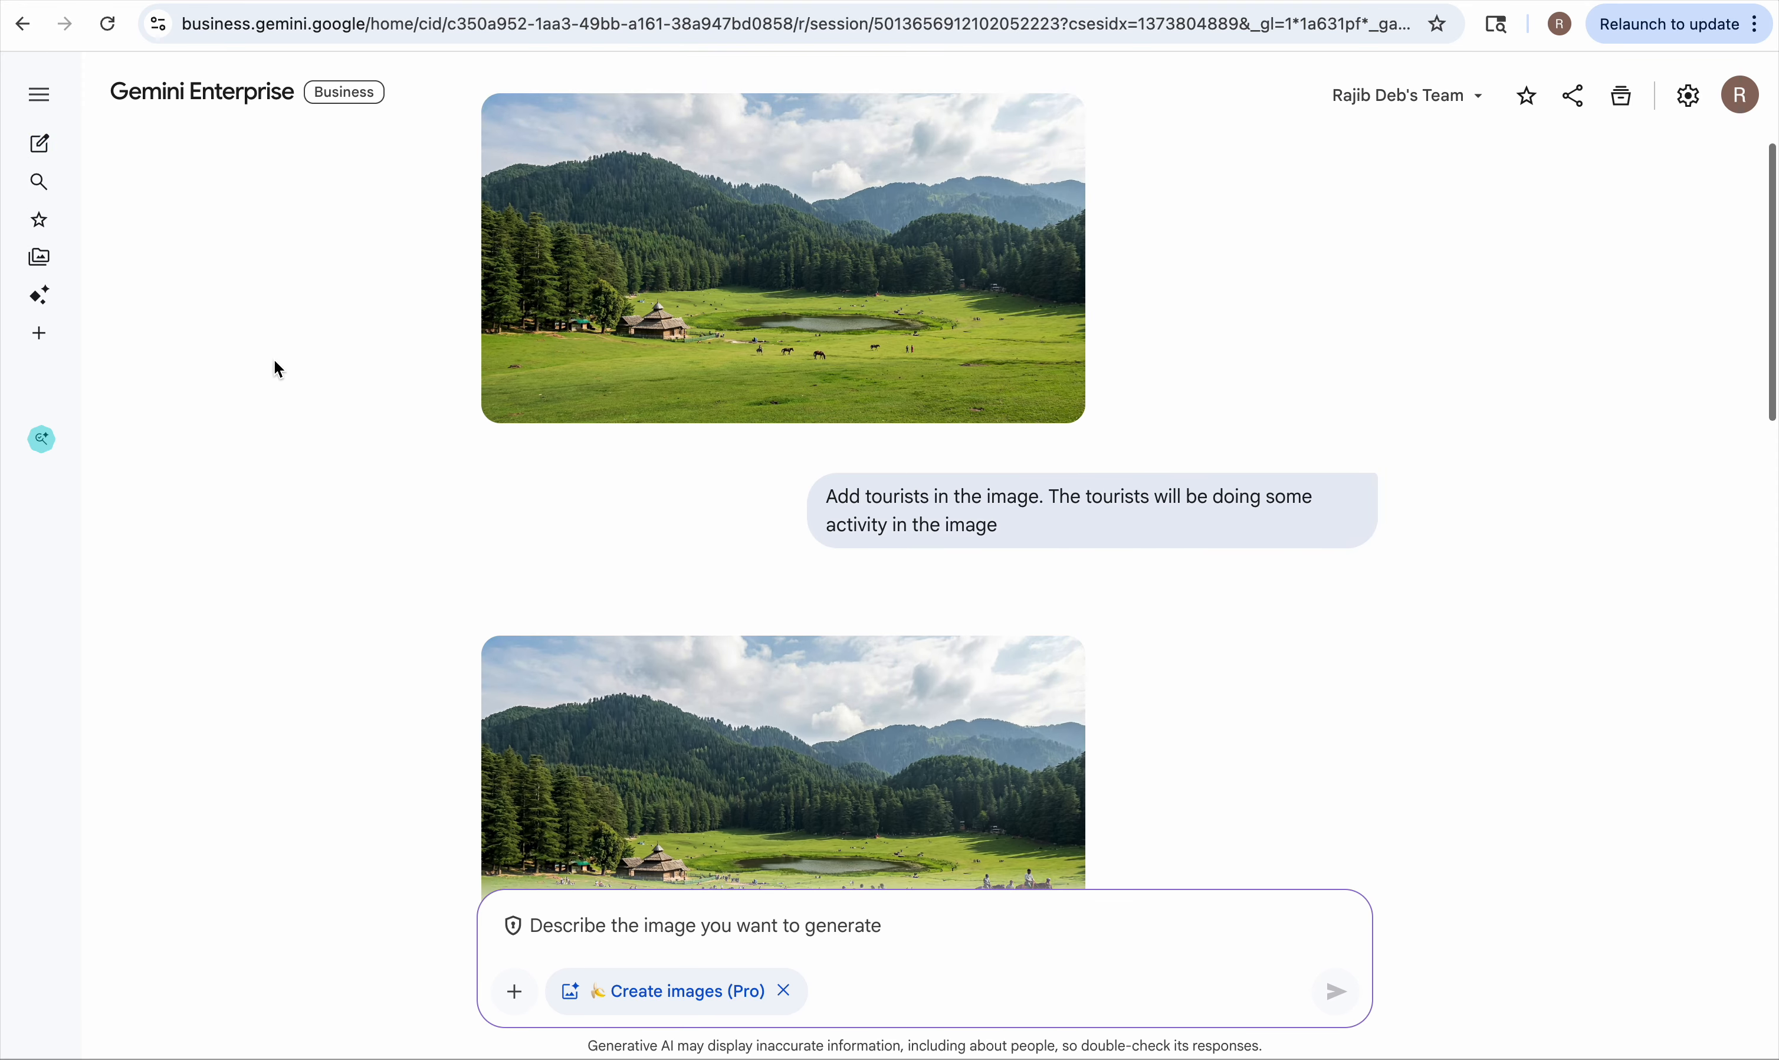
scroll(278, 369, down, 17)
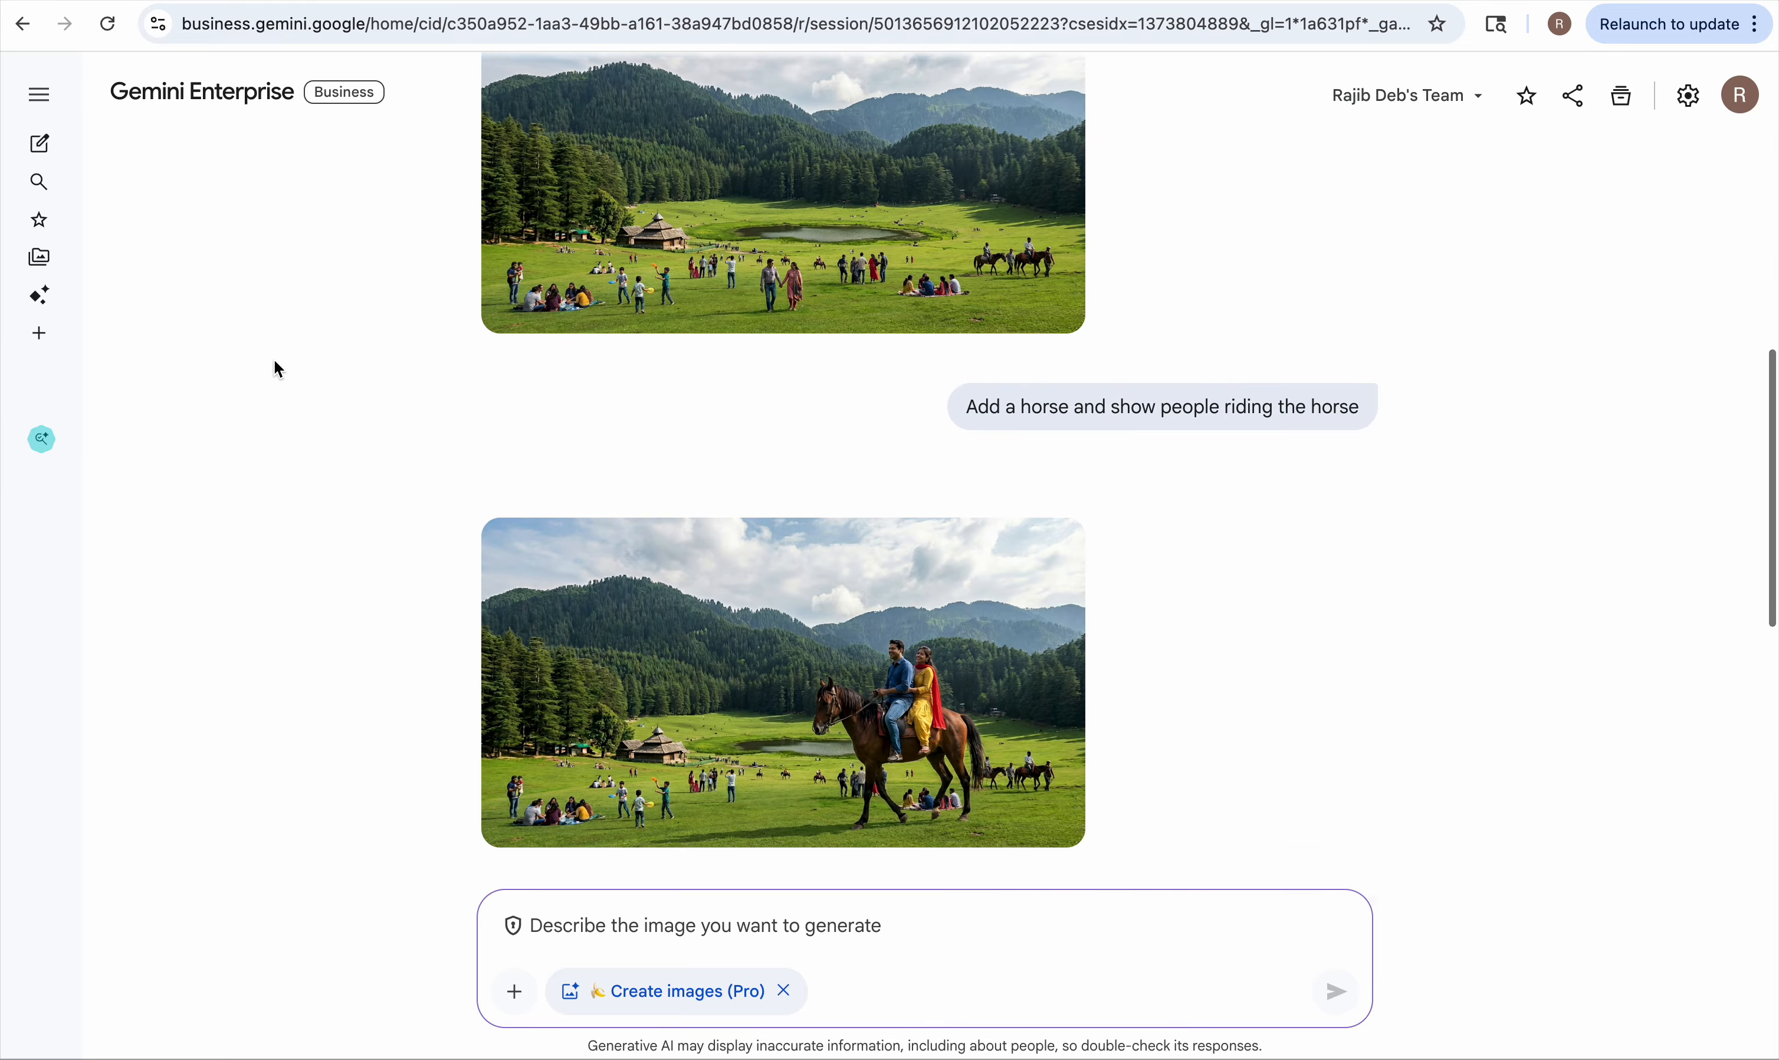
scroll(275, 362, down, 4)
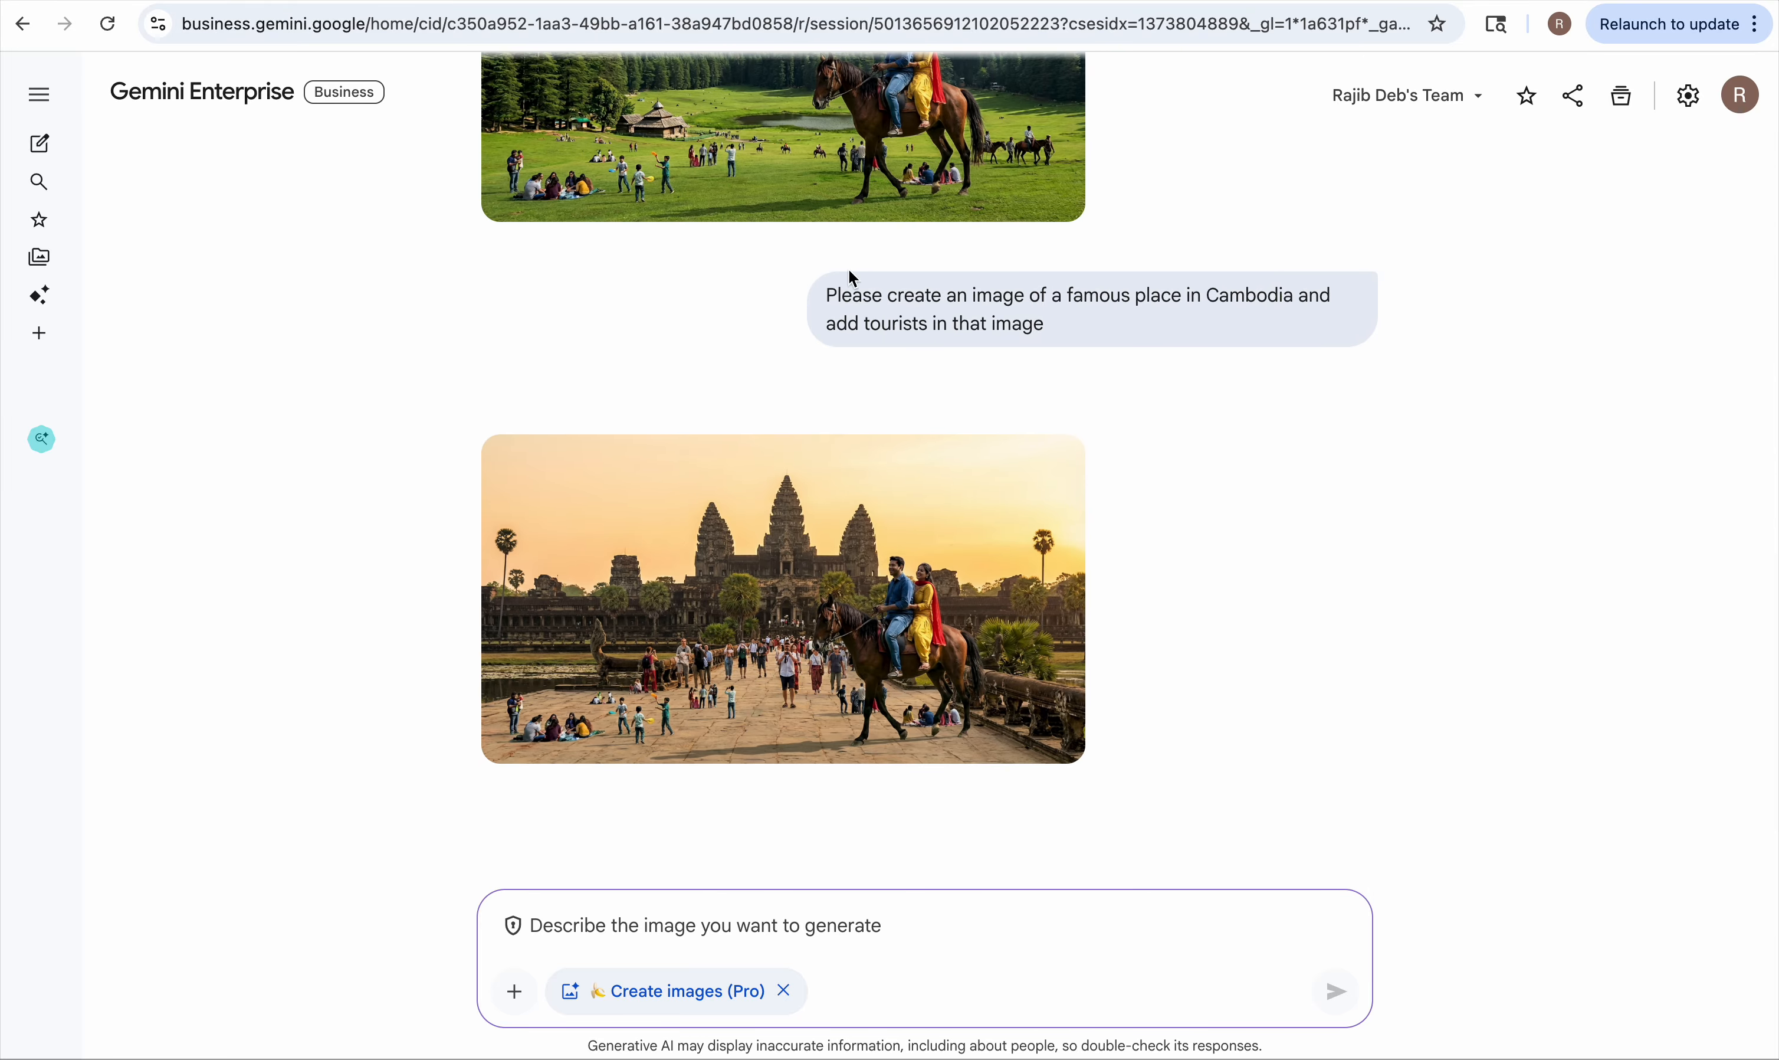
scroll(1201, 615, down, 2)
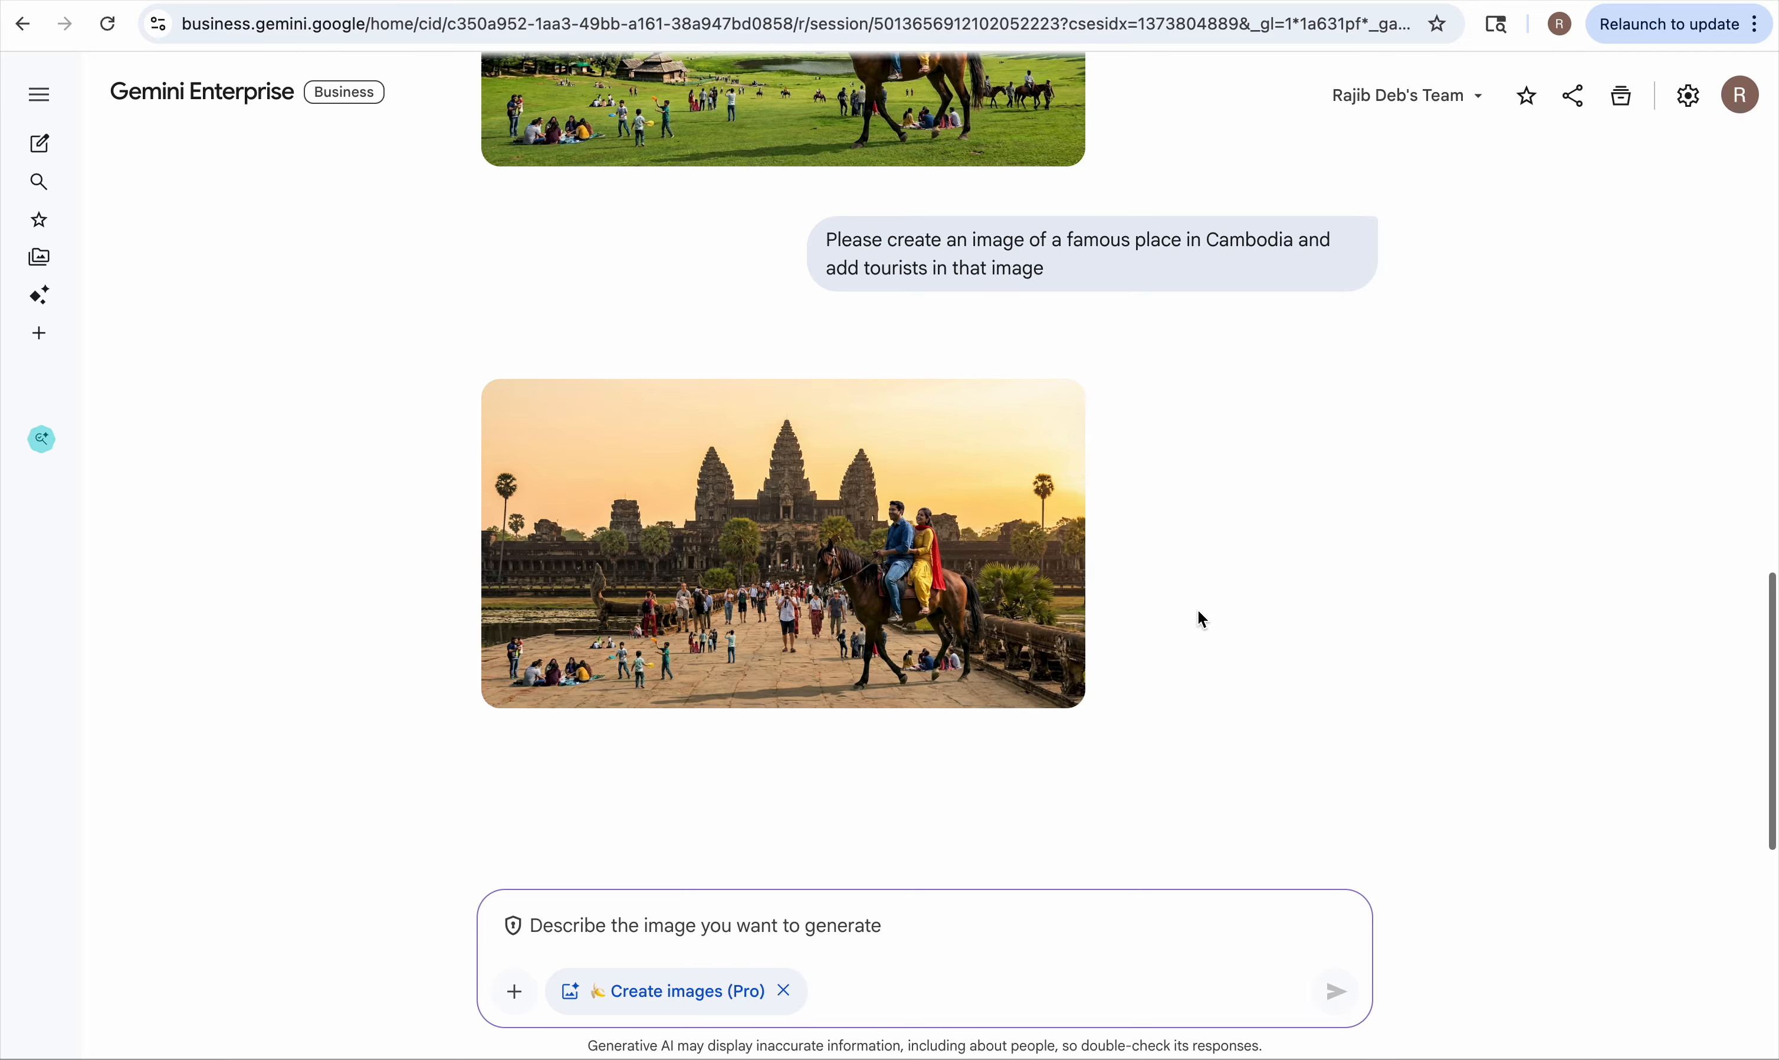
scroll(1199, 614, down, 2)
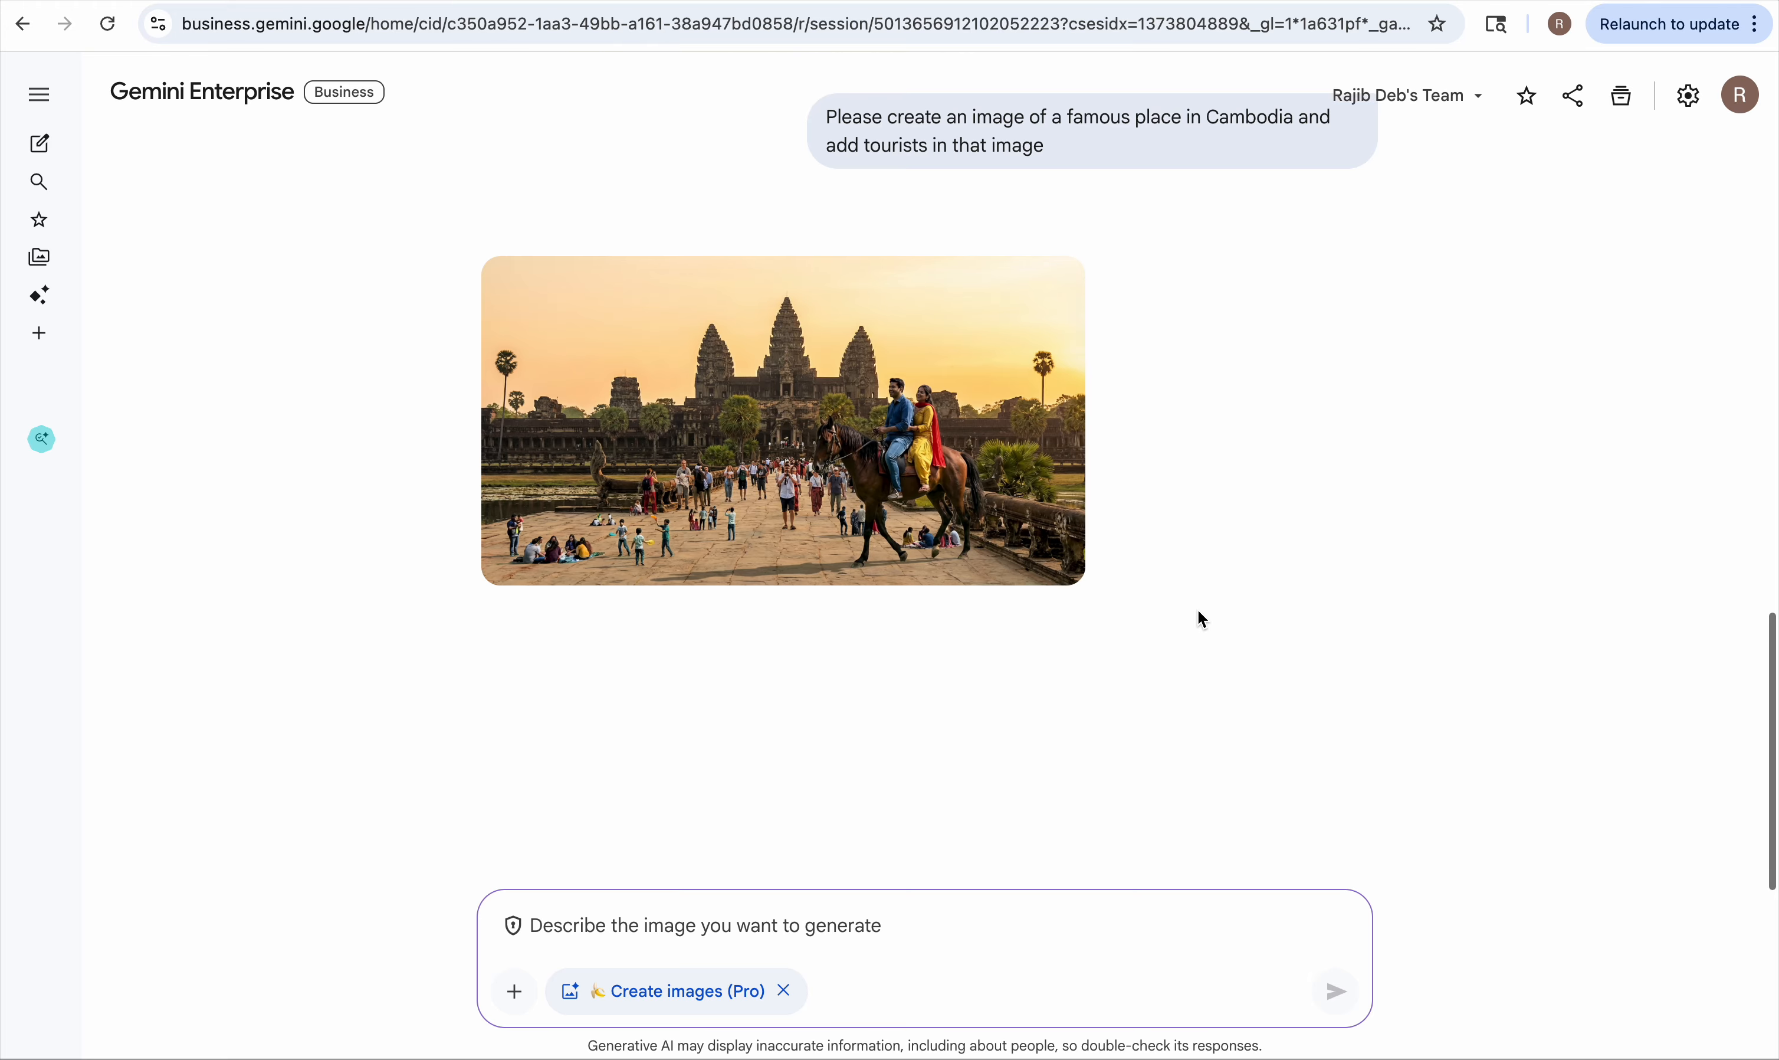
scroll(1198, 611, up, 10)
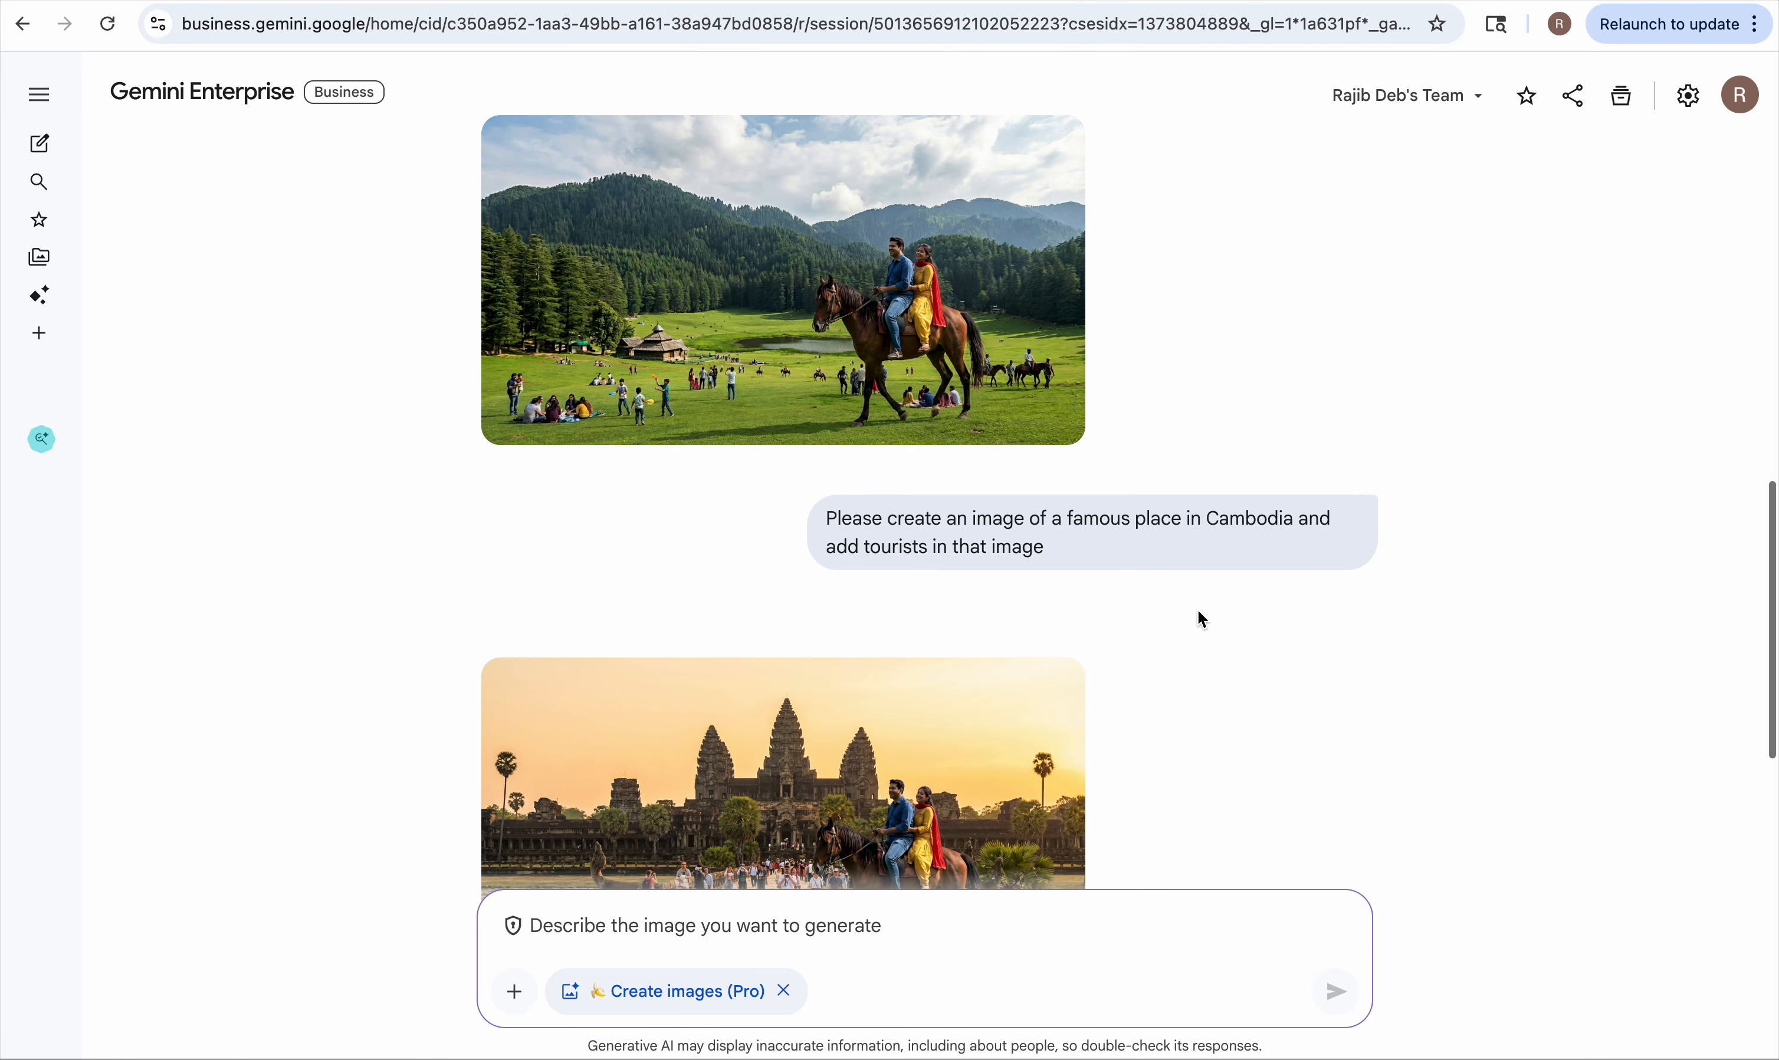
scroll(1198, 611, up, 7)
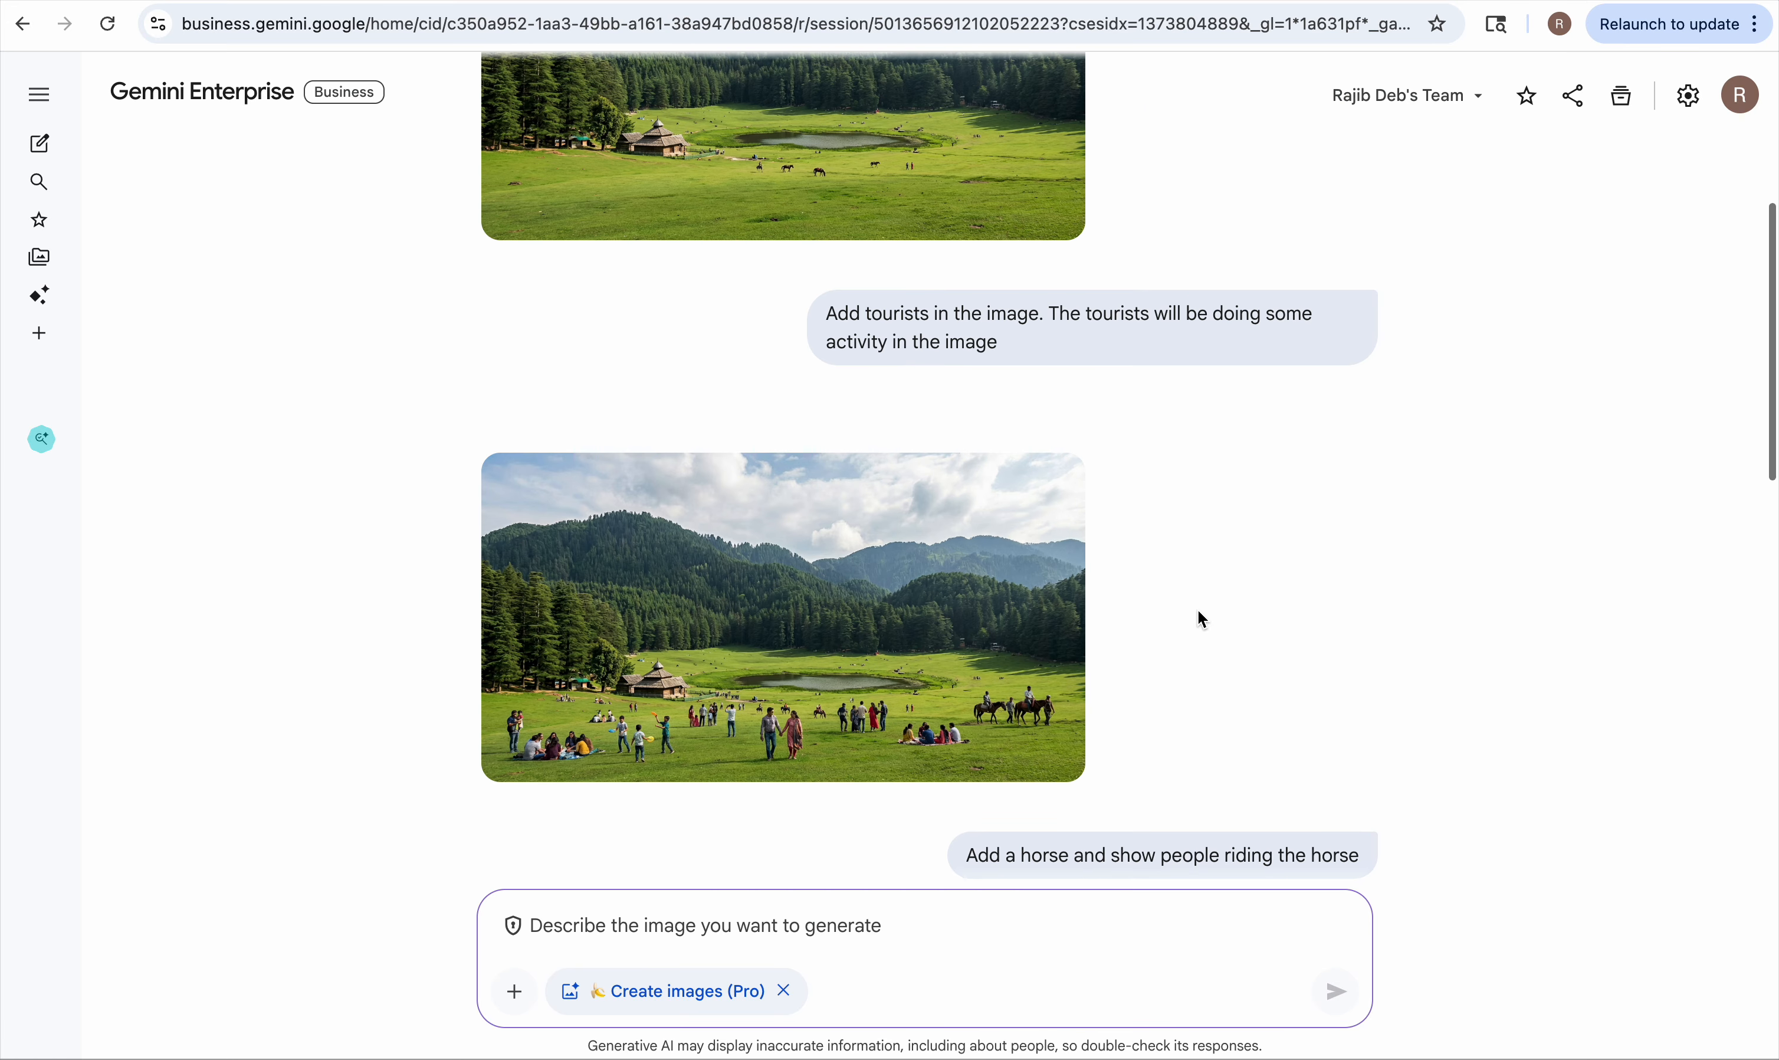